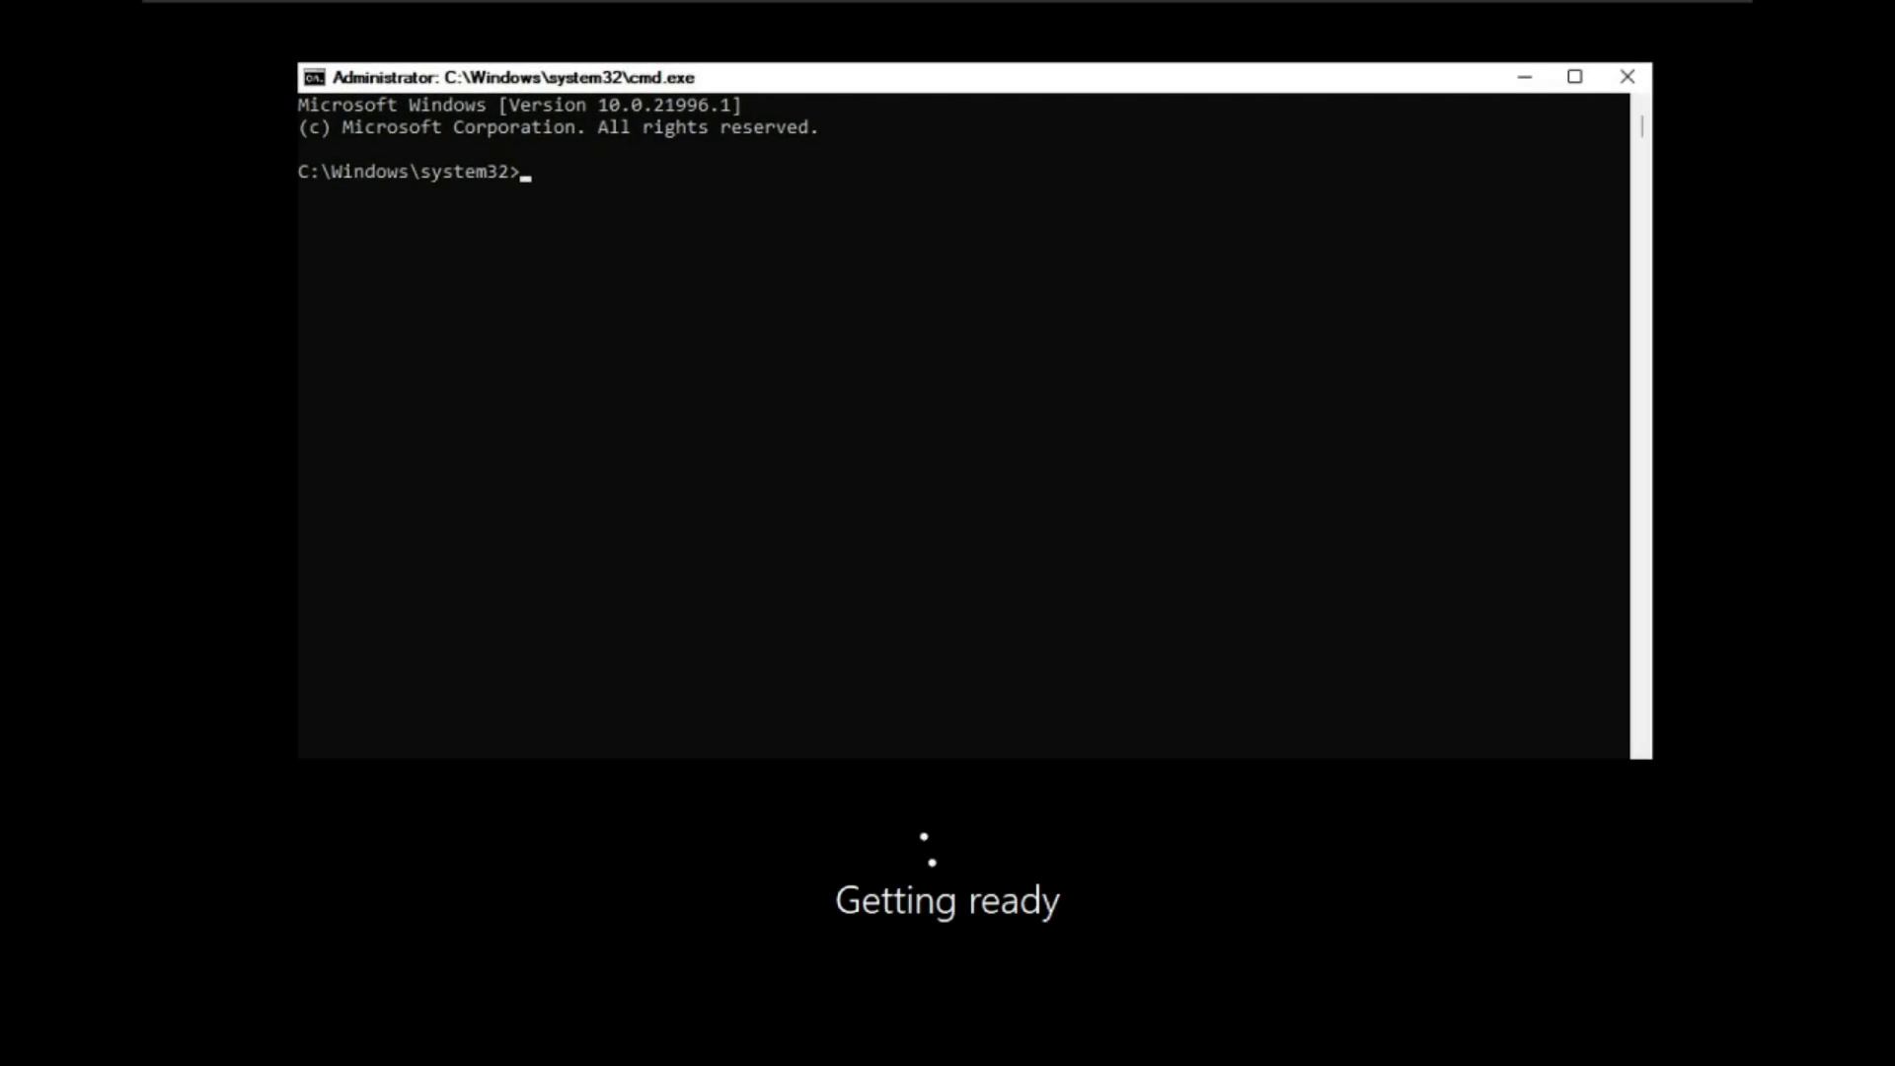
Check the Windows version by running winver and close the About Windows dialog.
type("winver")
key("Return")
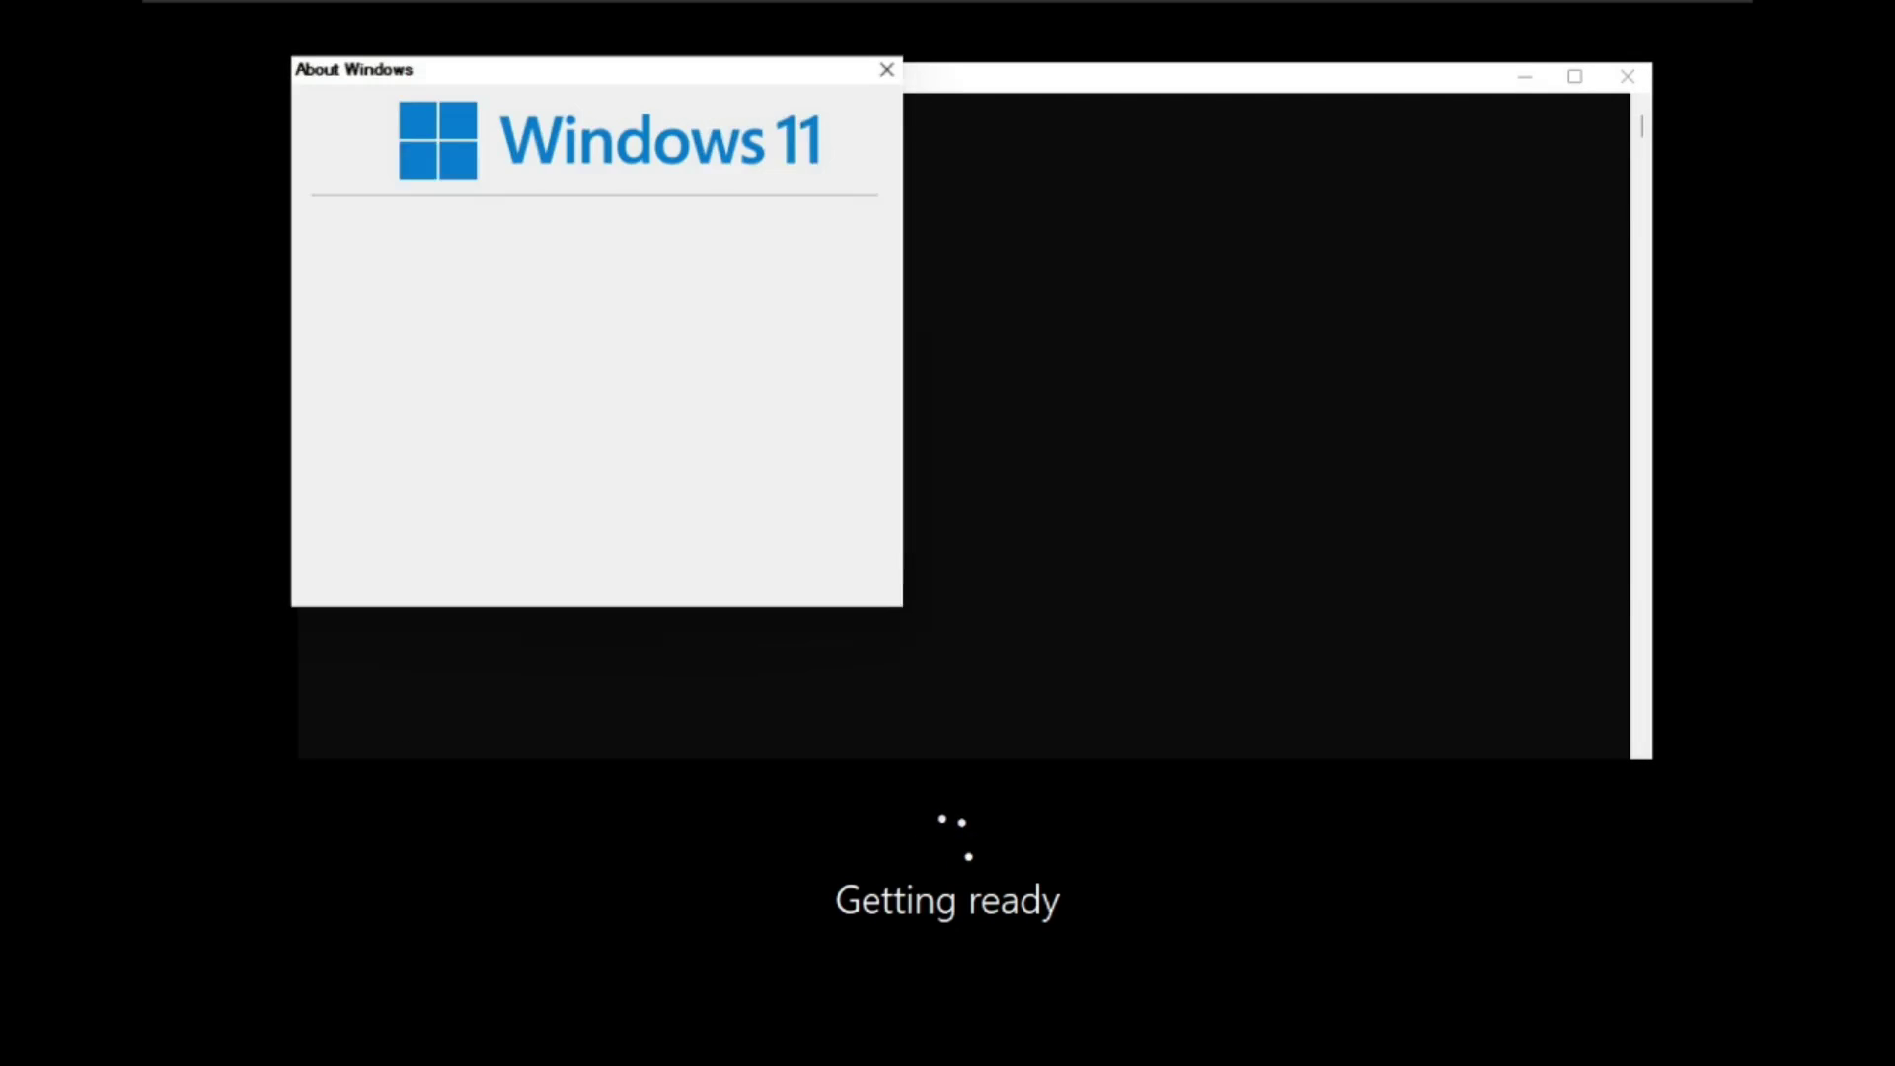
left_click(854, 91)
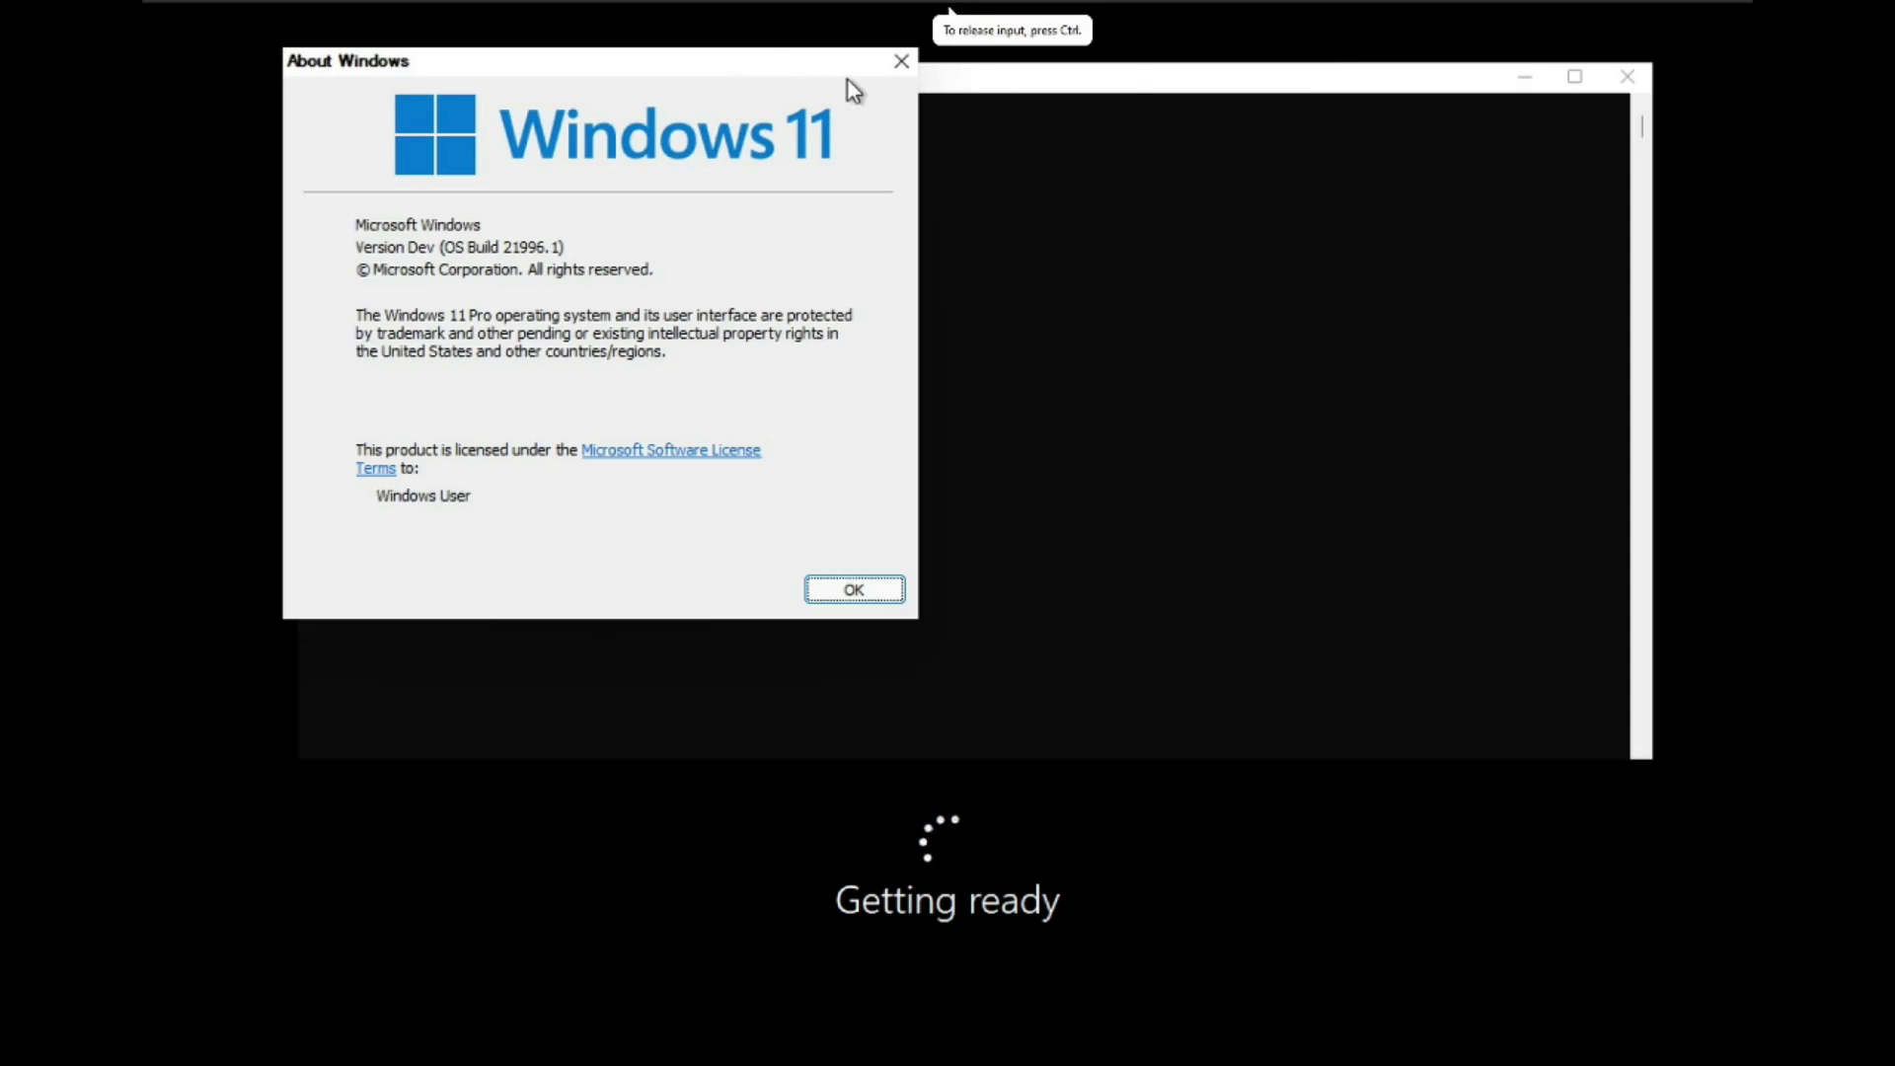
left_click(901, 64)
left_click(779, 192)
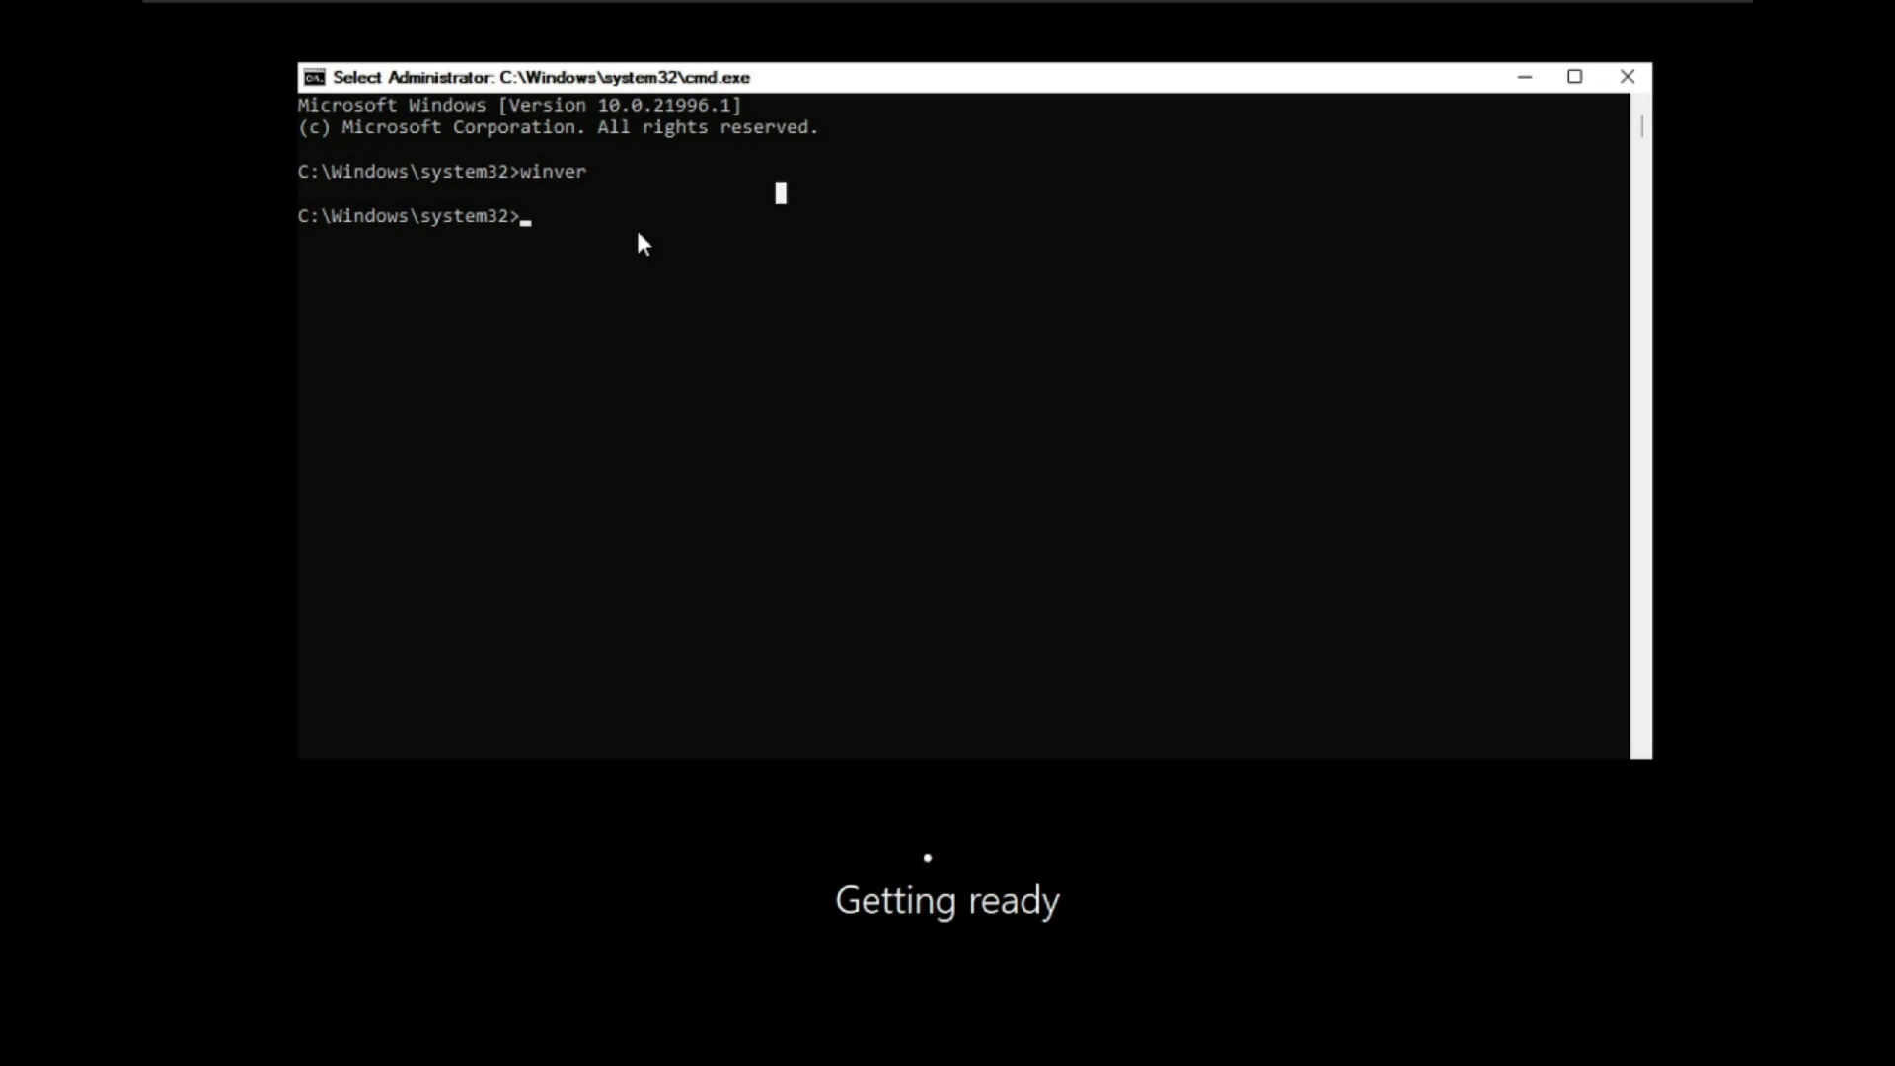
key("Escape")
Launch the Registry Editor with regedit from the command line and close it again.
type("reg")
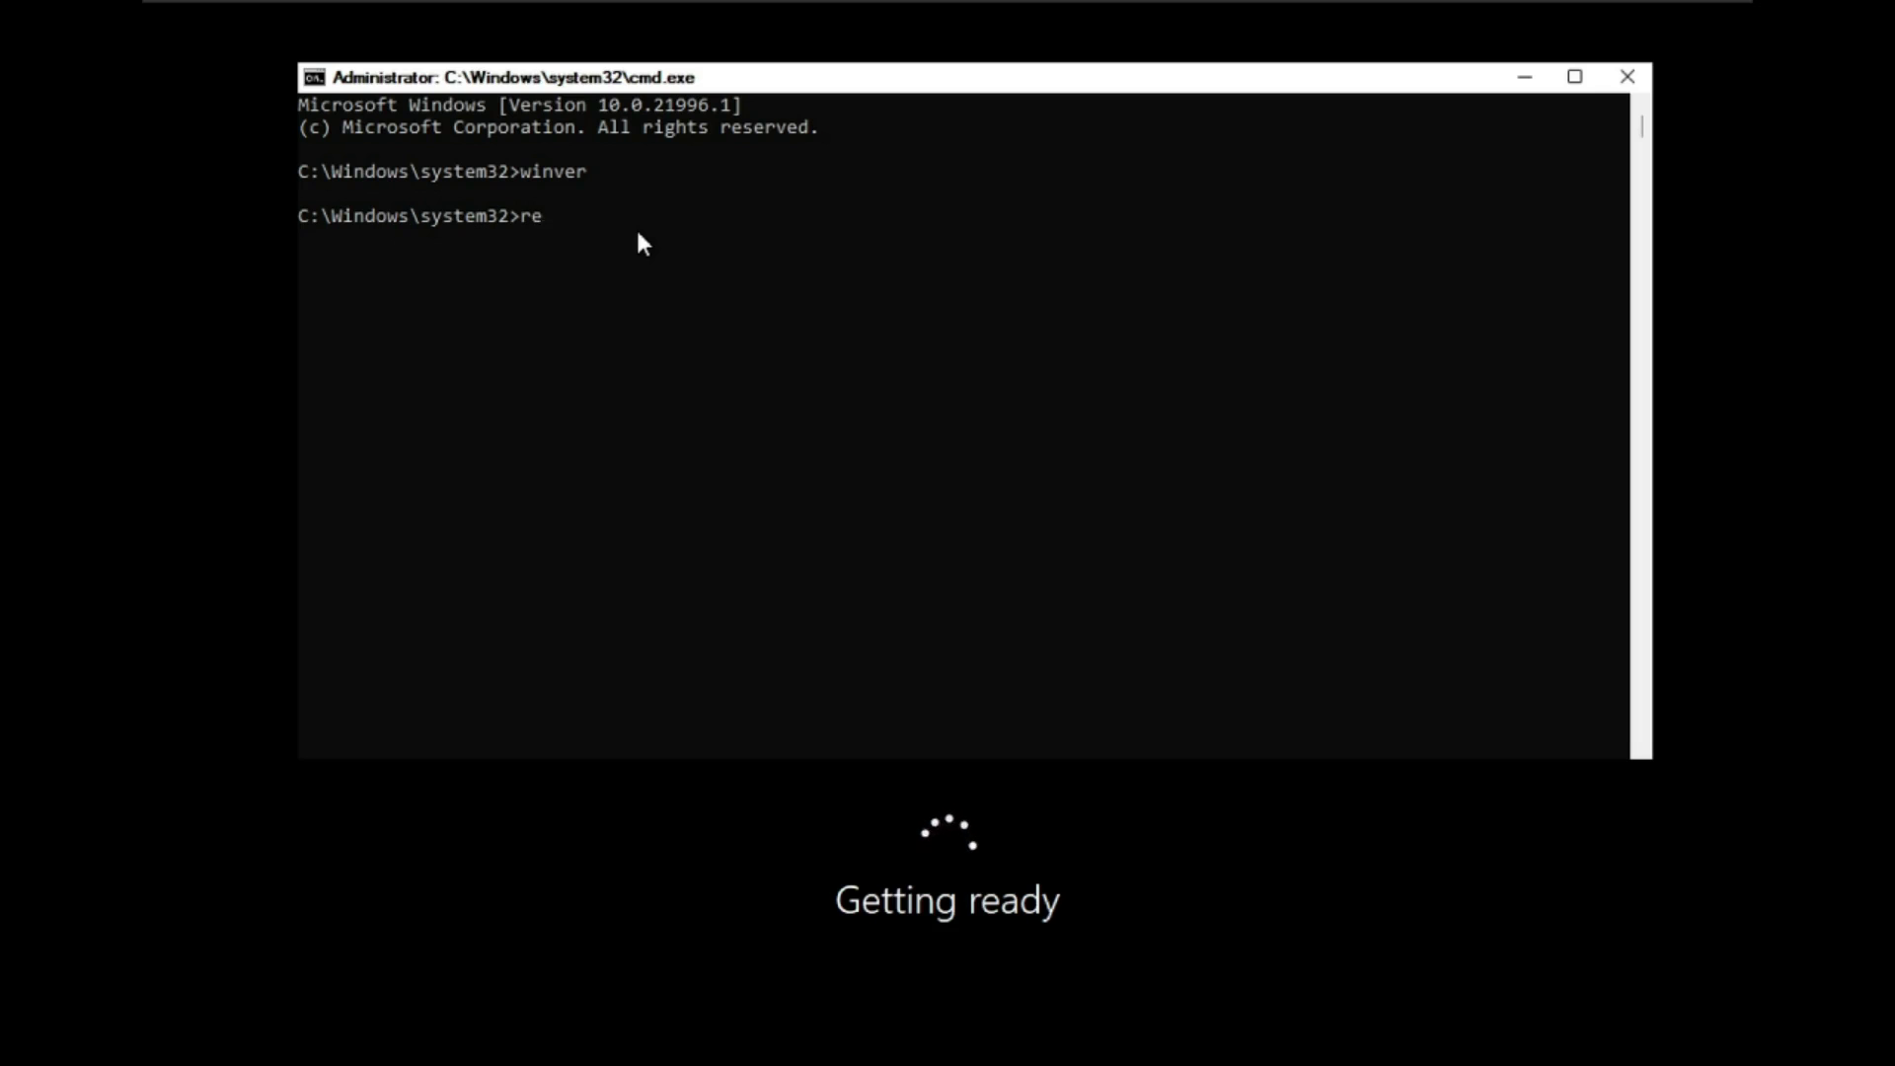
type("edit")
key("Return")
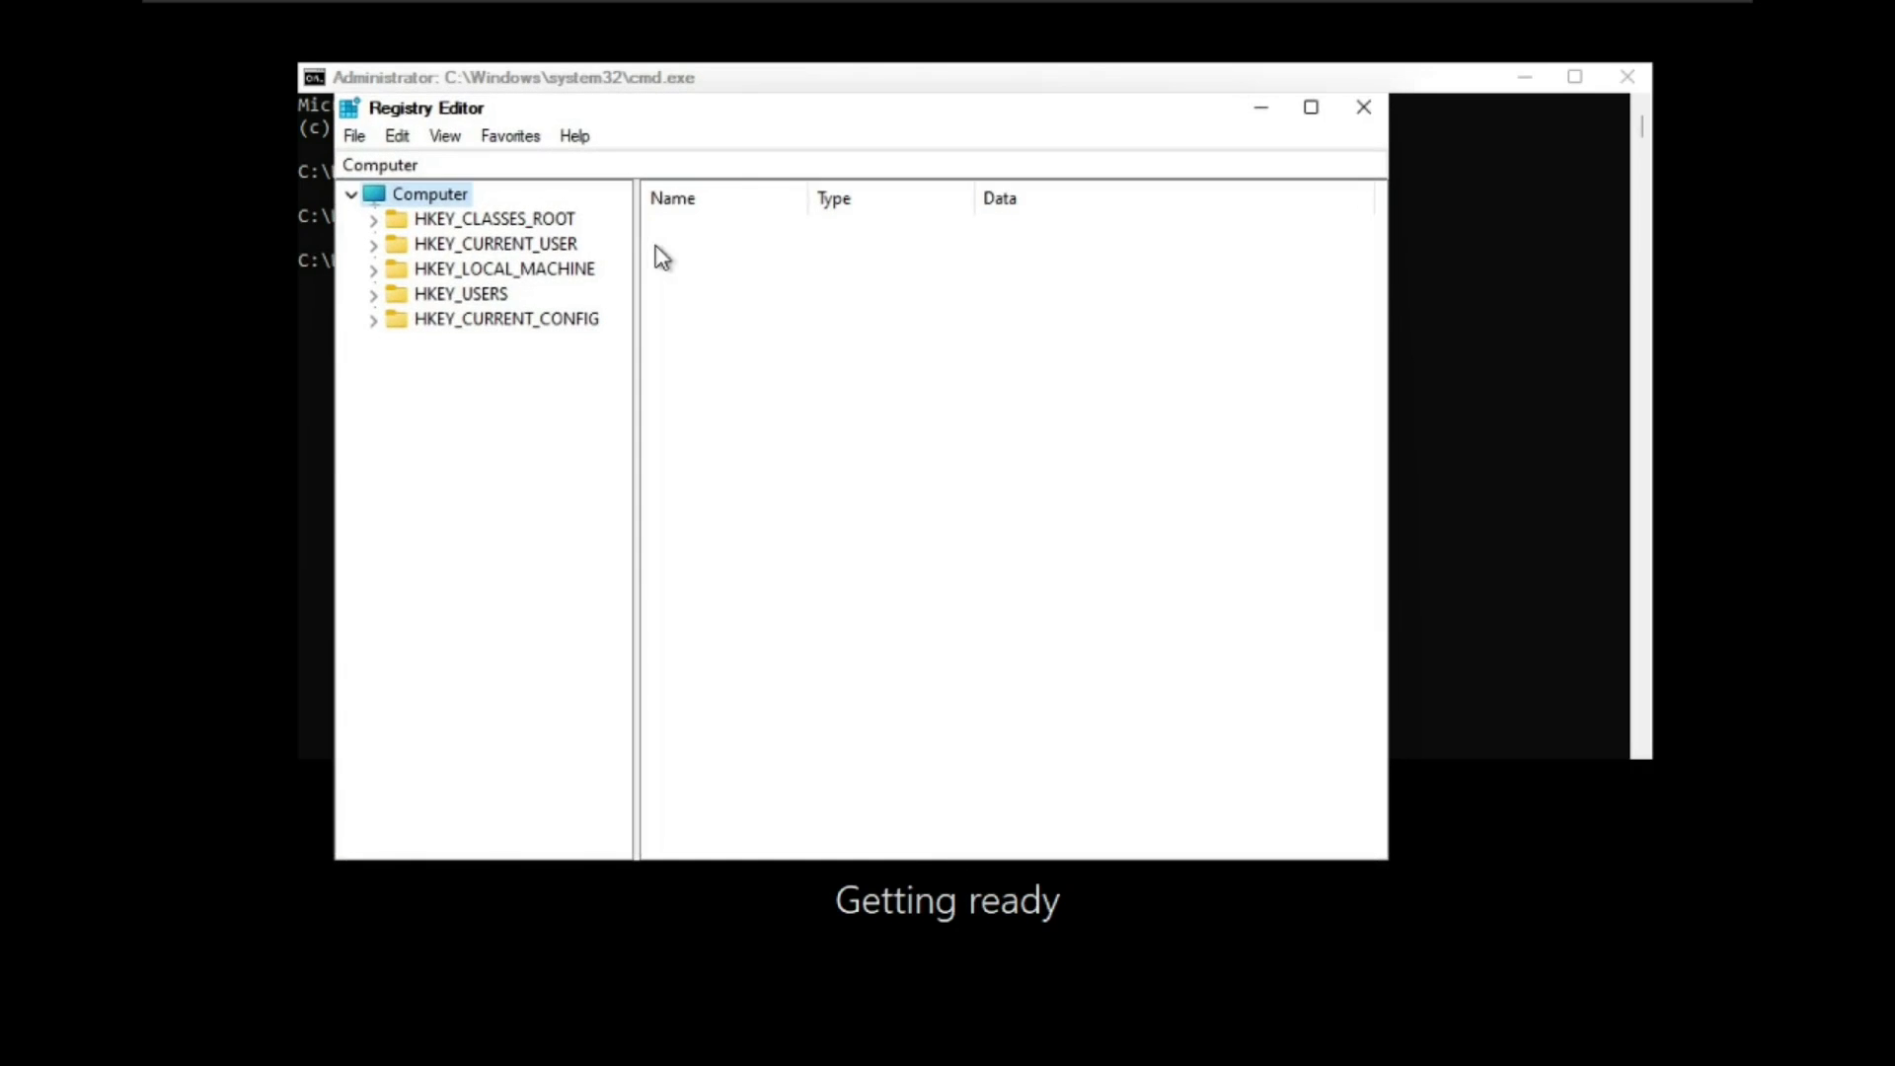
left_click(1364, 107)
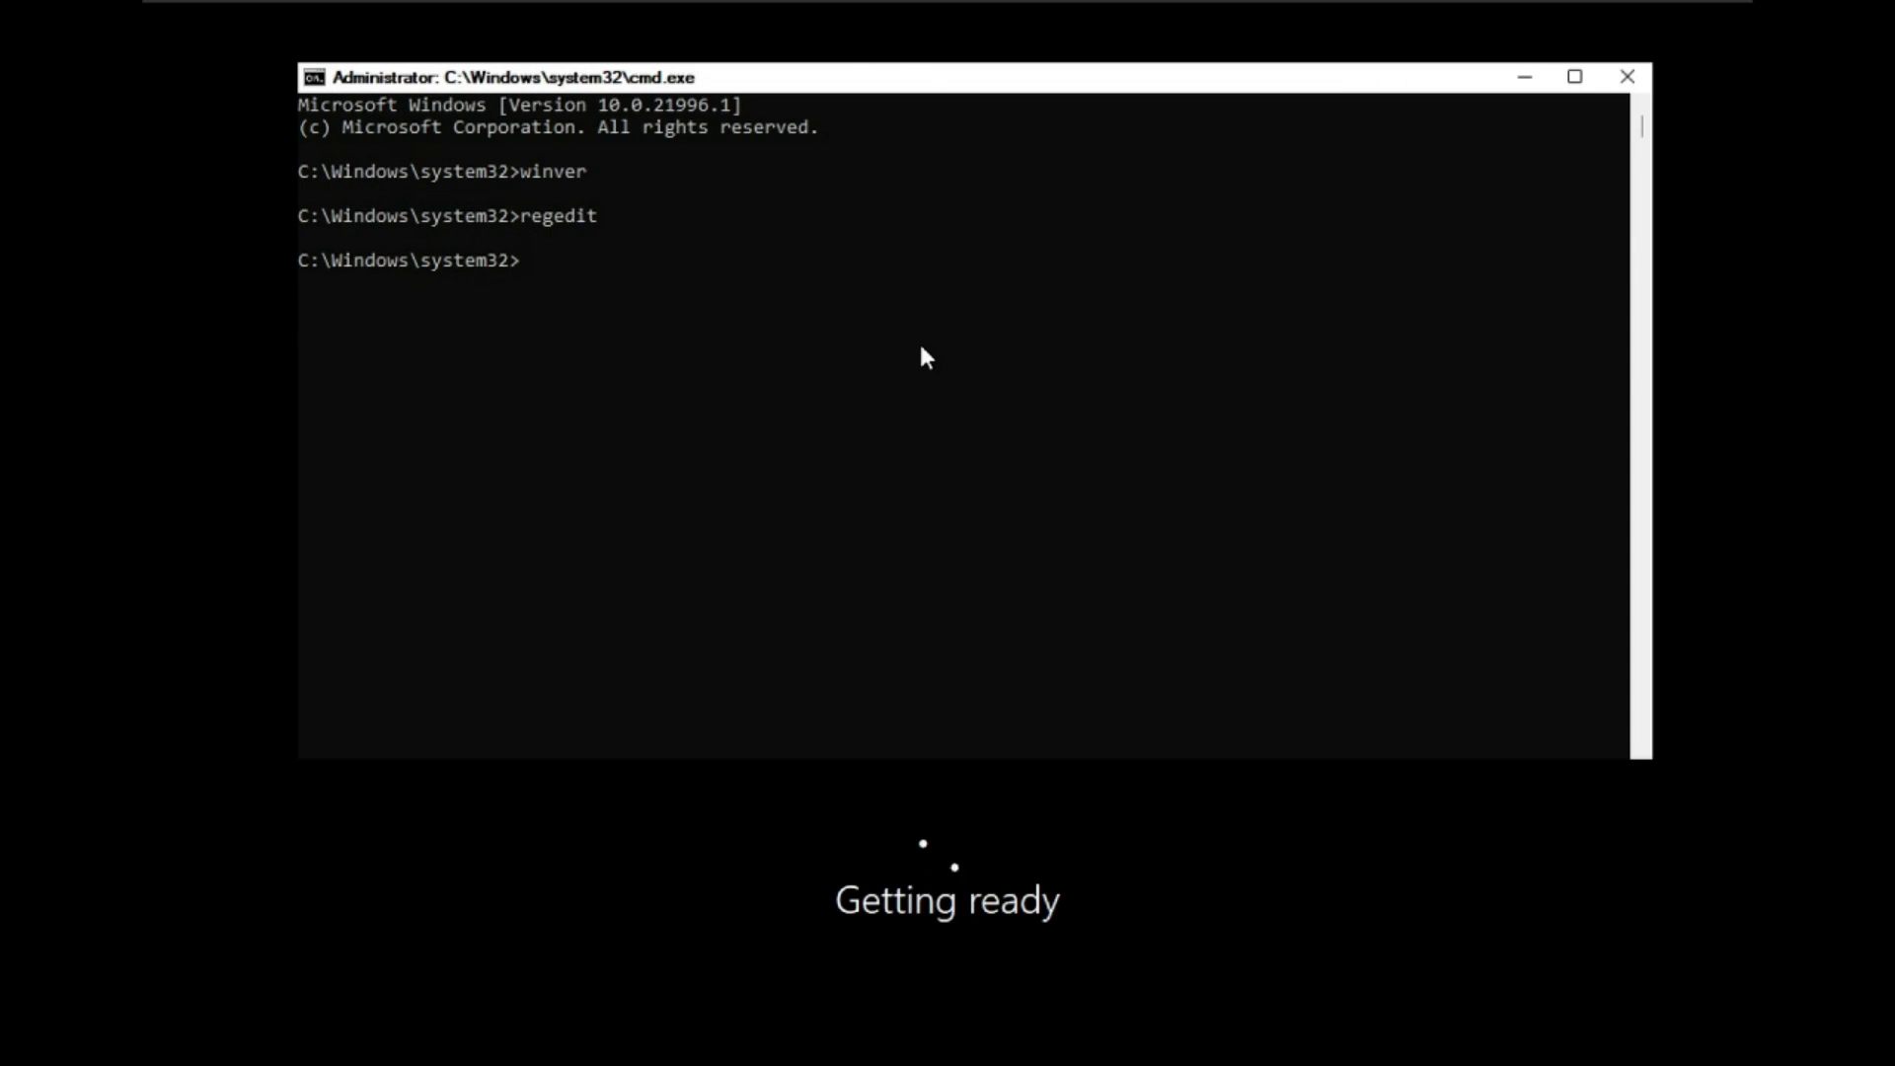
Try to open the Control Panel by running control, and dismiss the resulting dialog.
type("control")
key("Return")
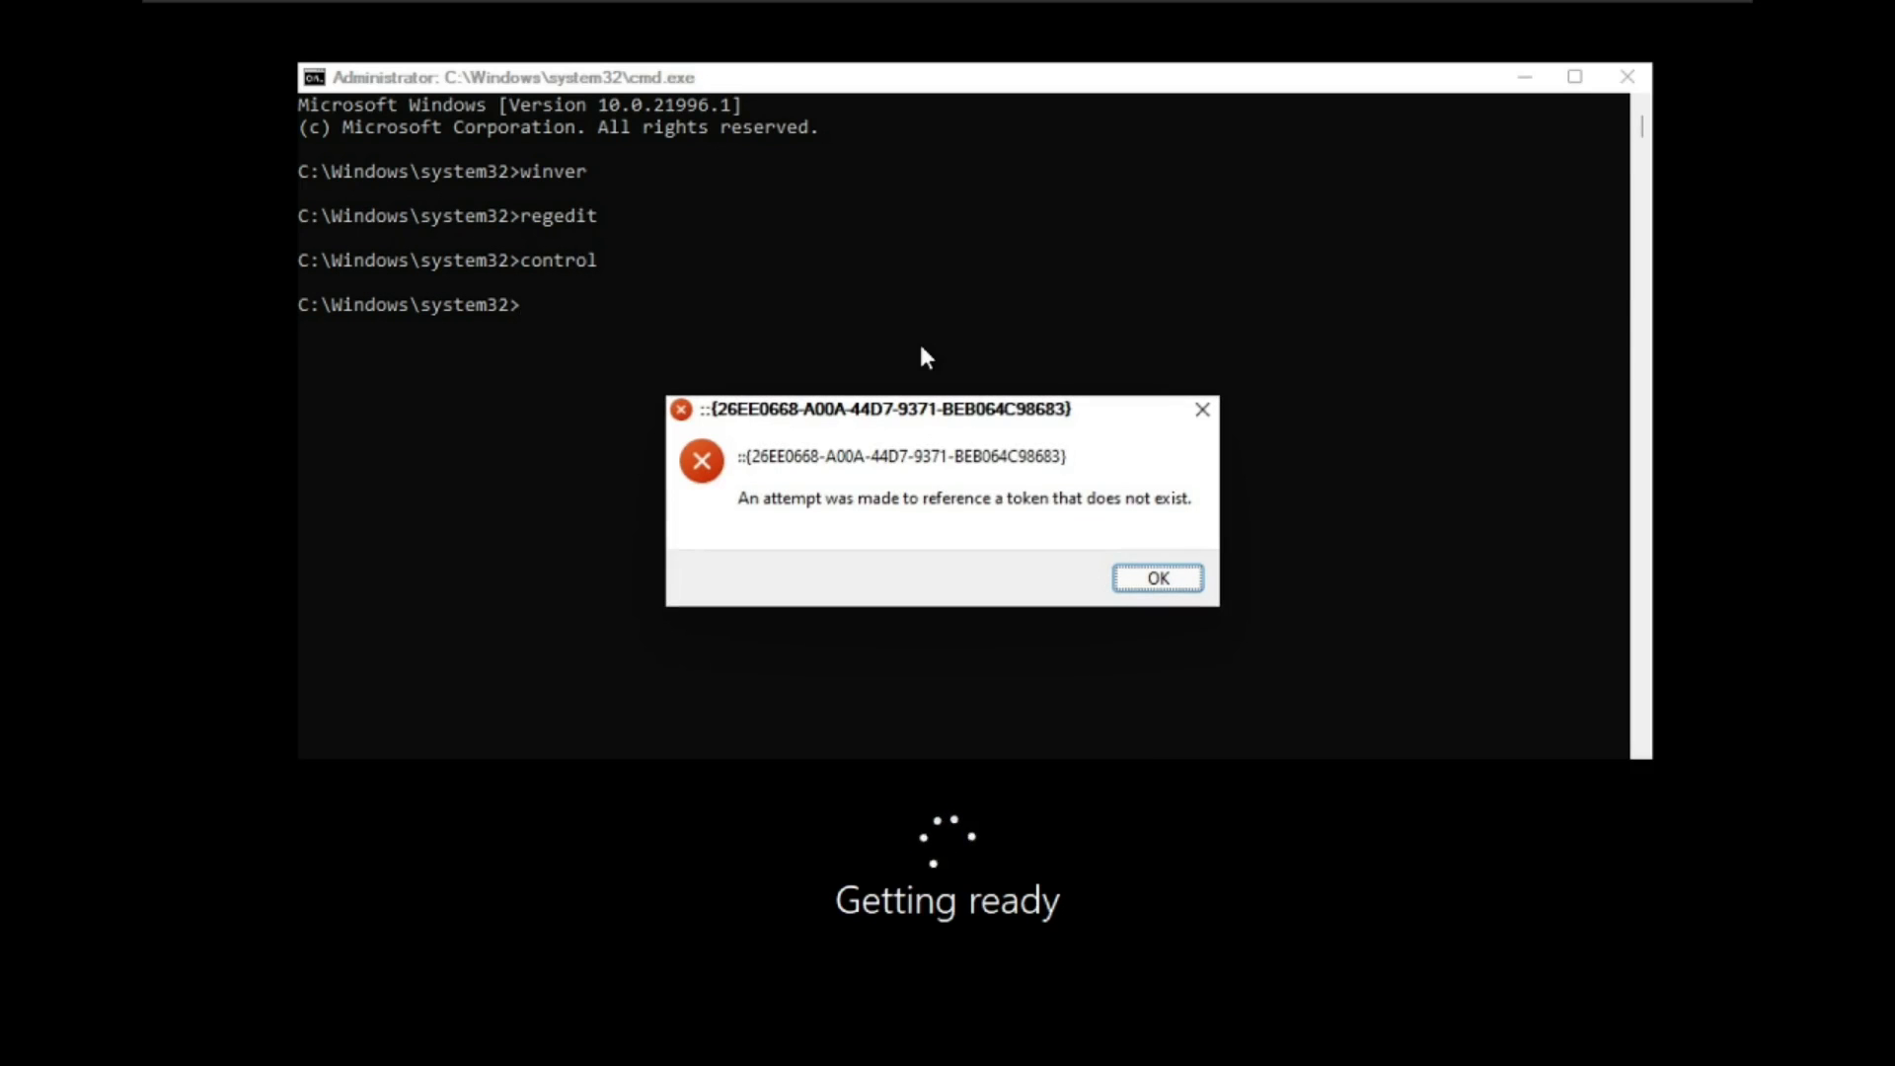
left_click(1131, 584)
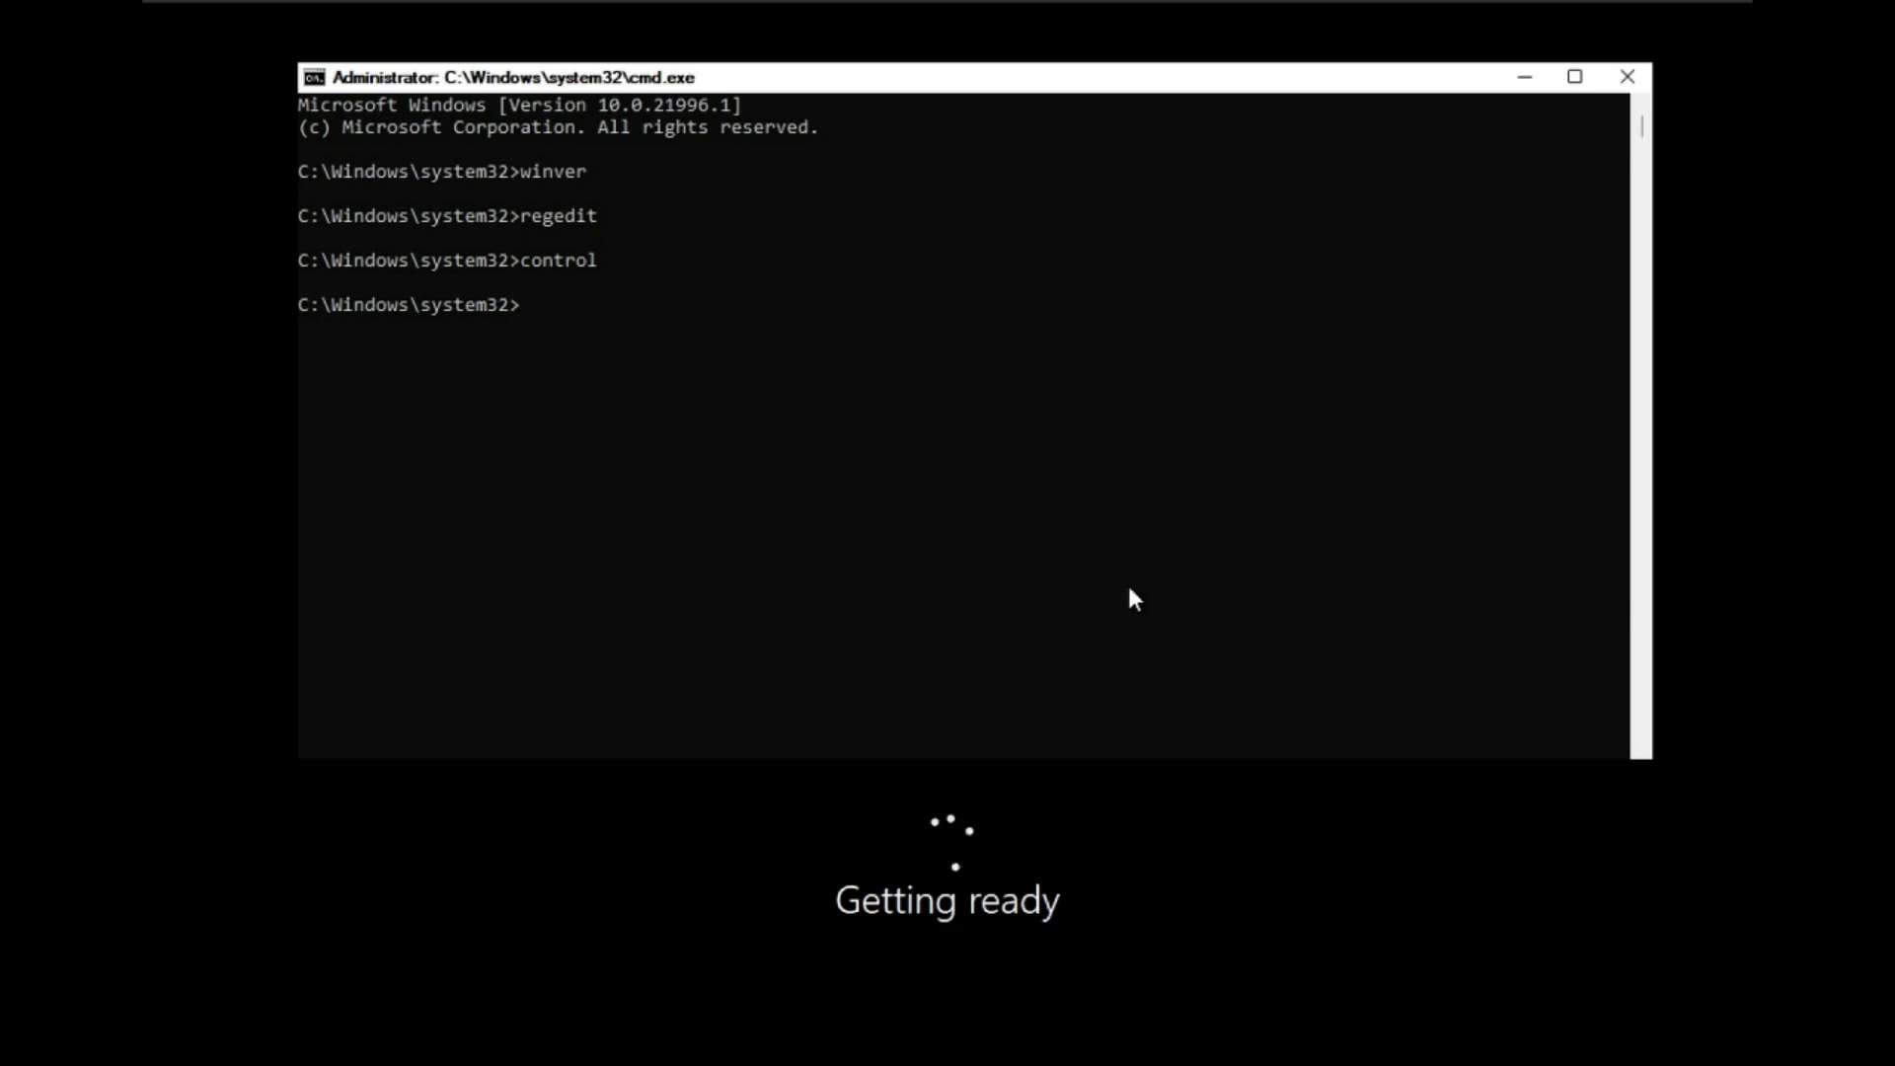
Run iexpress from the command line, reposition the Command Prompt window and close it.
type("iexpo0r")
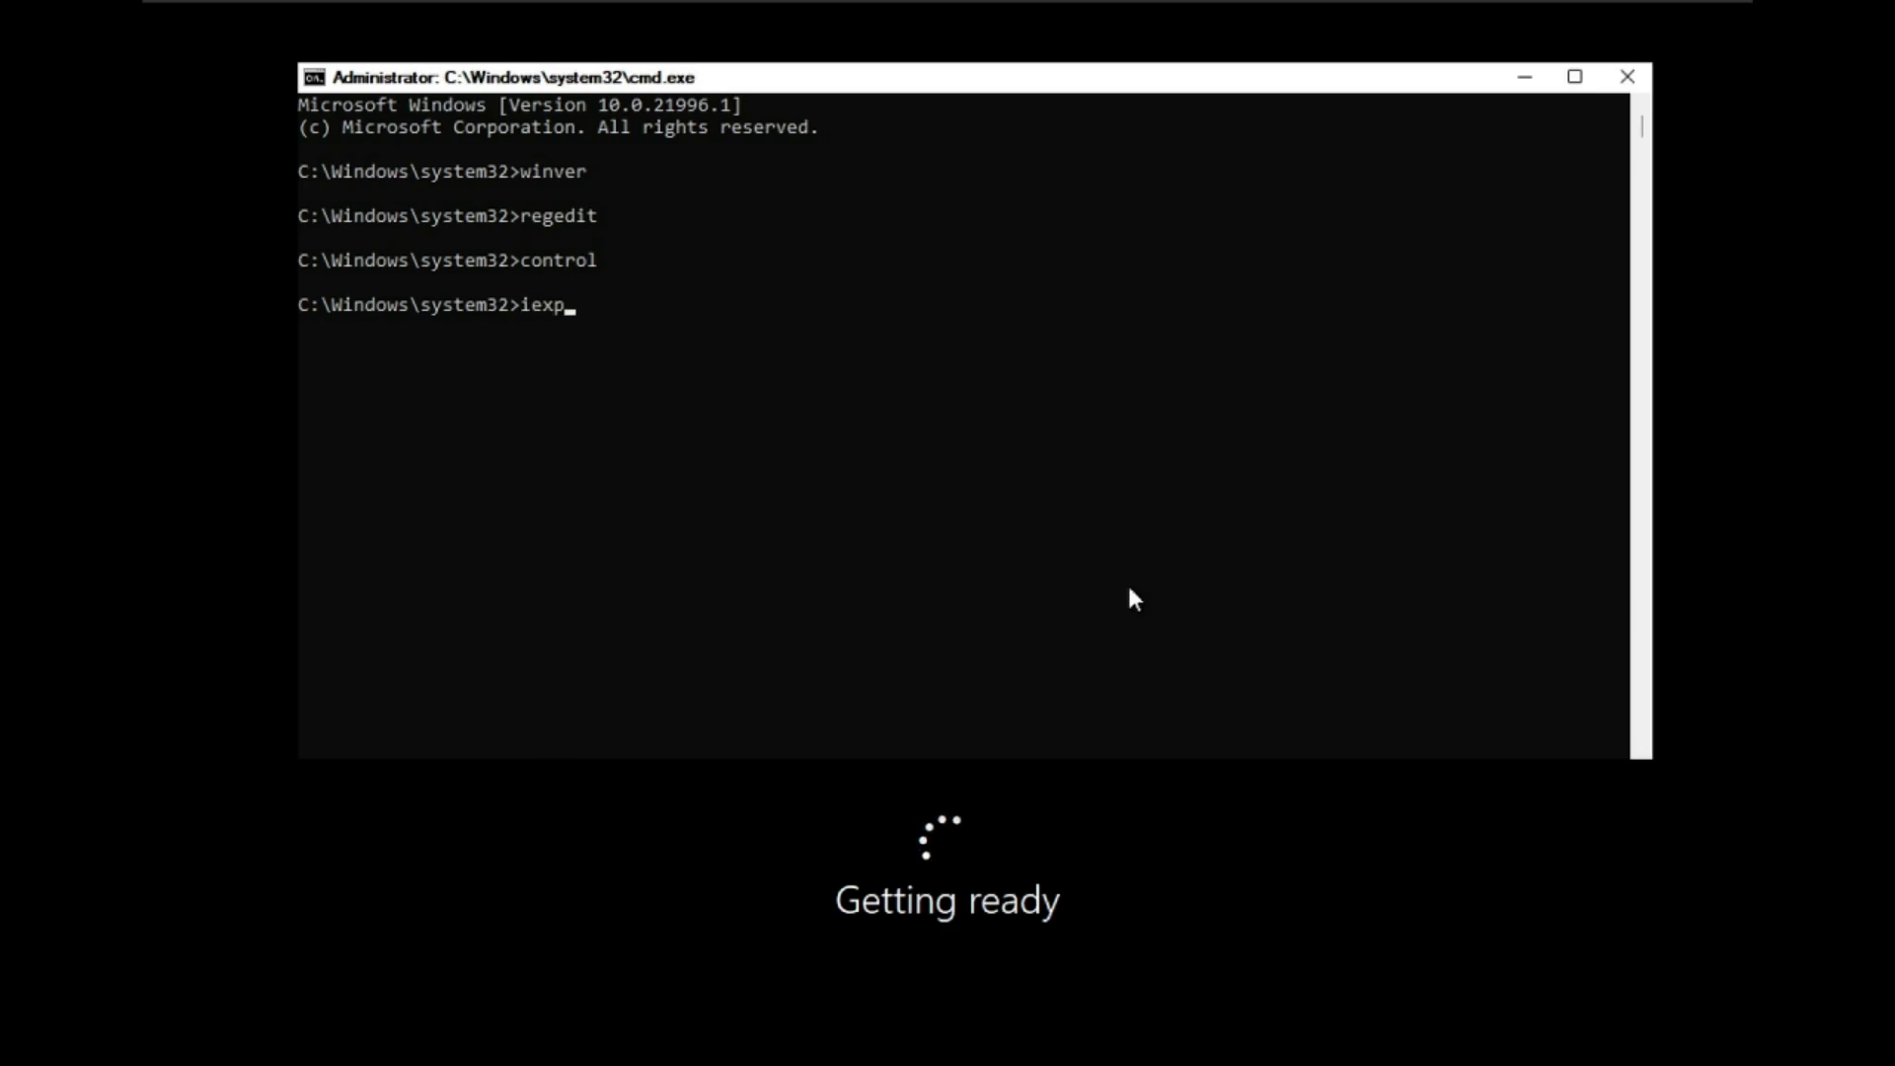
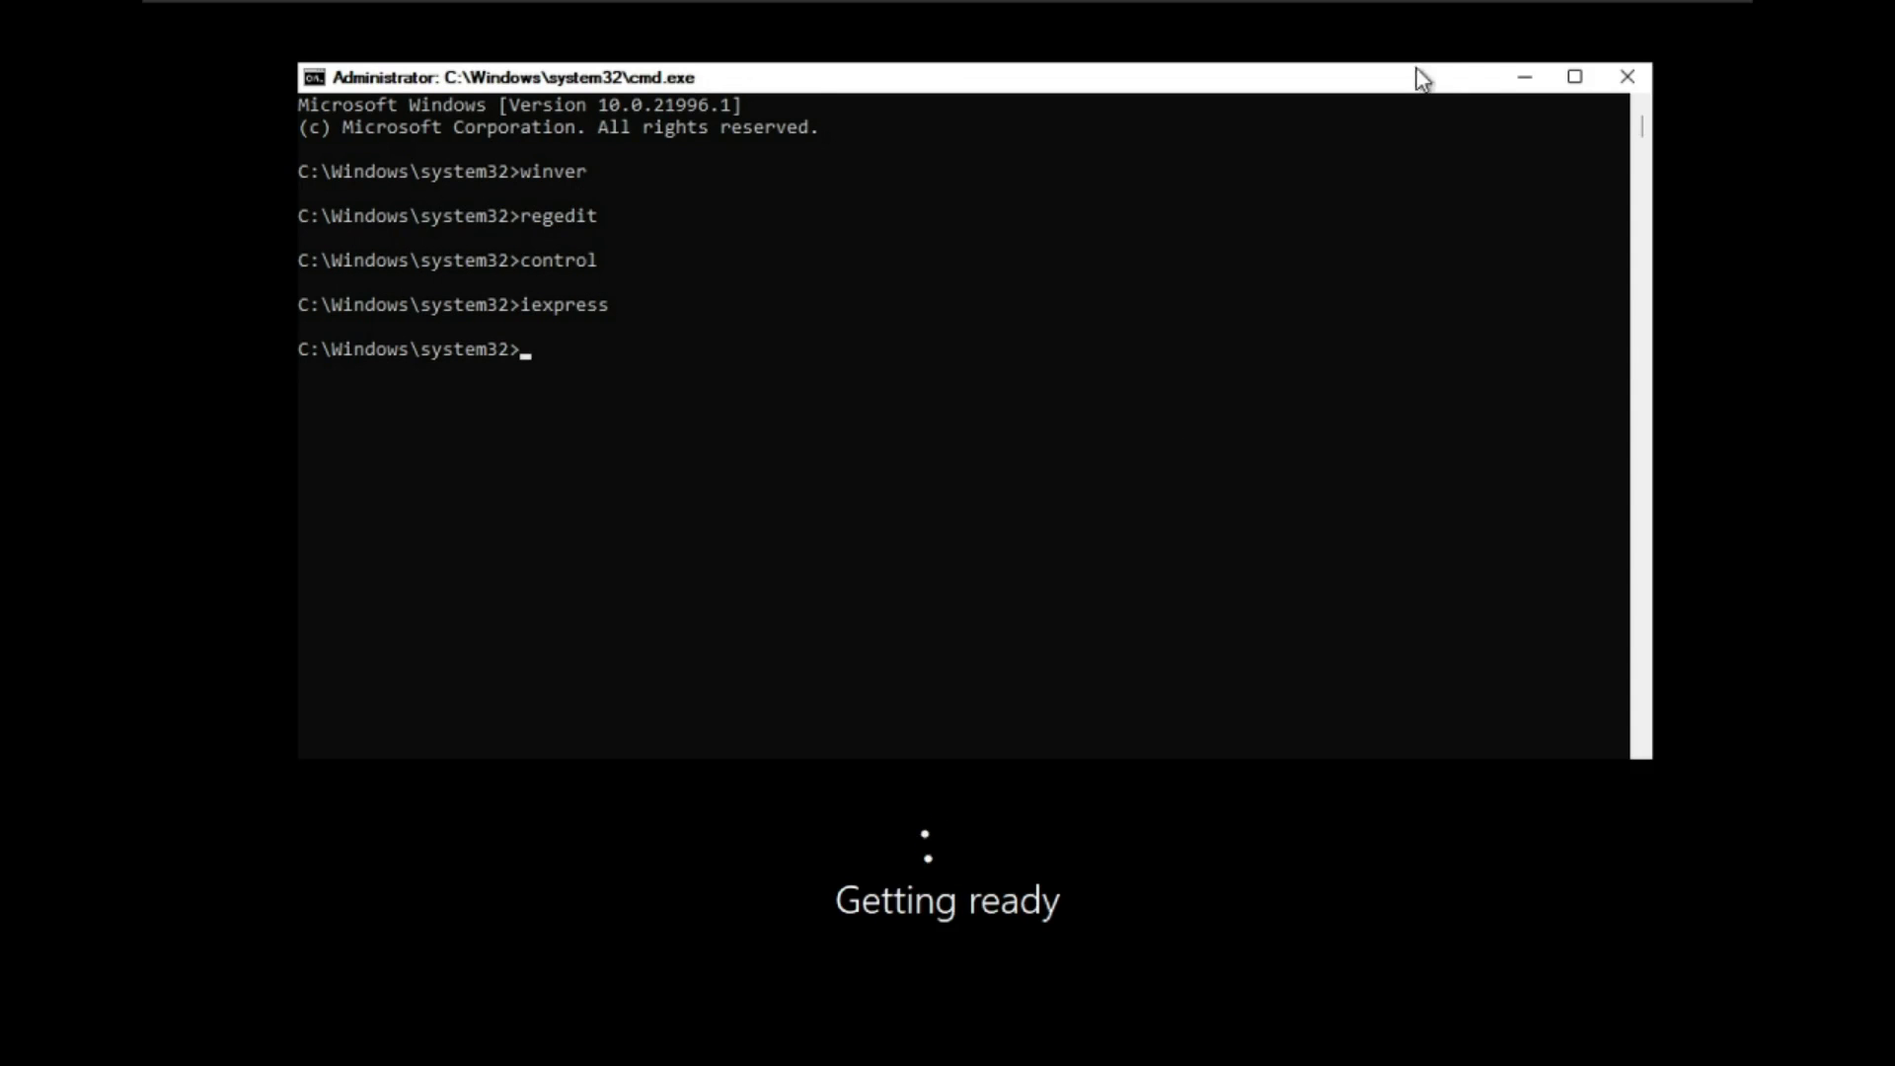
left_click_drag(1417, 76, 1498, 156)
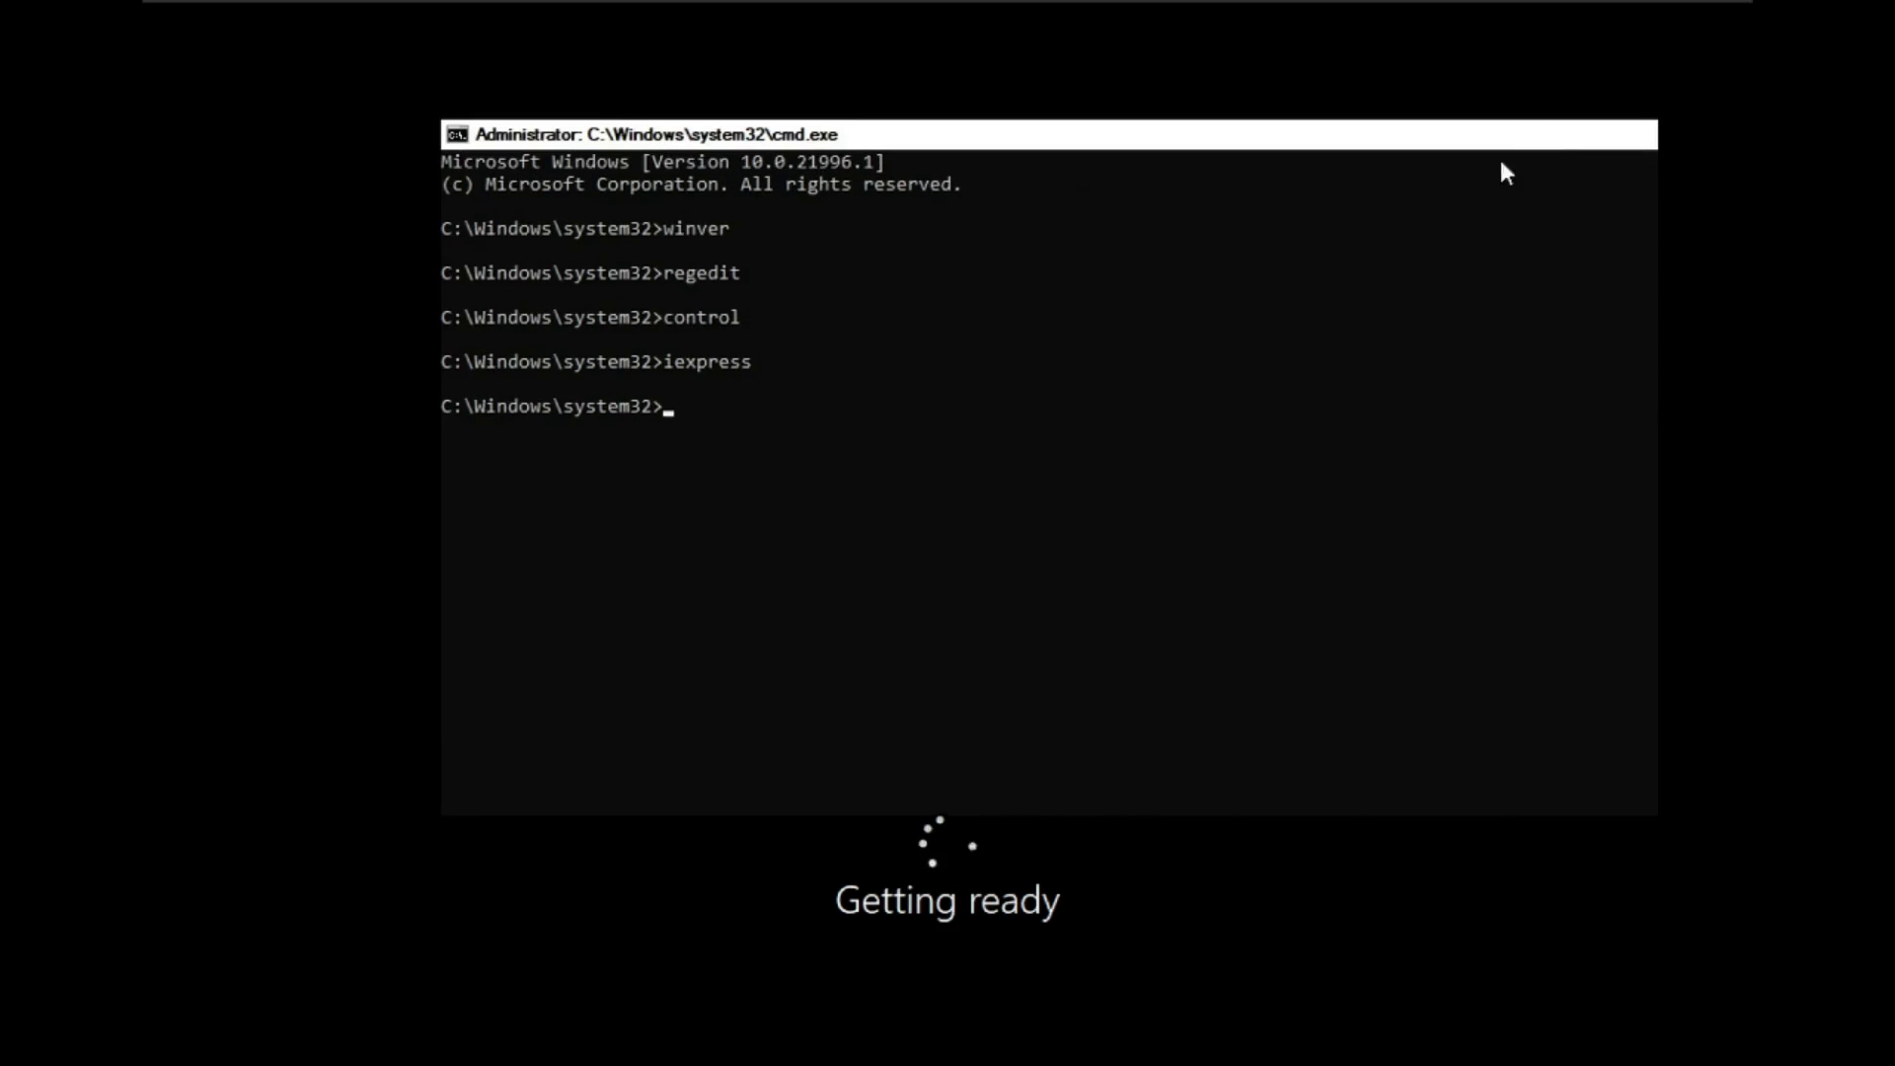
left_click_drag(1168, 133, 1038, 156)
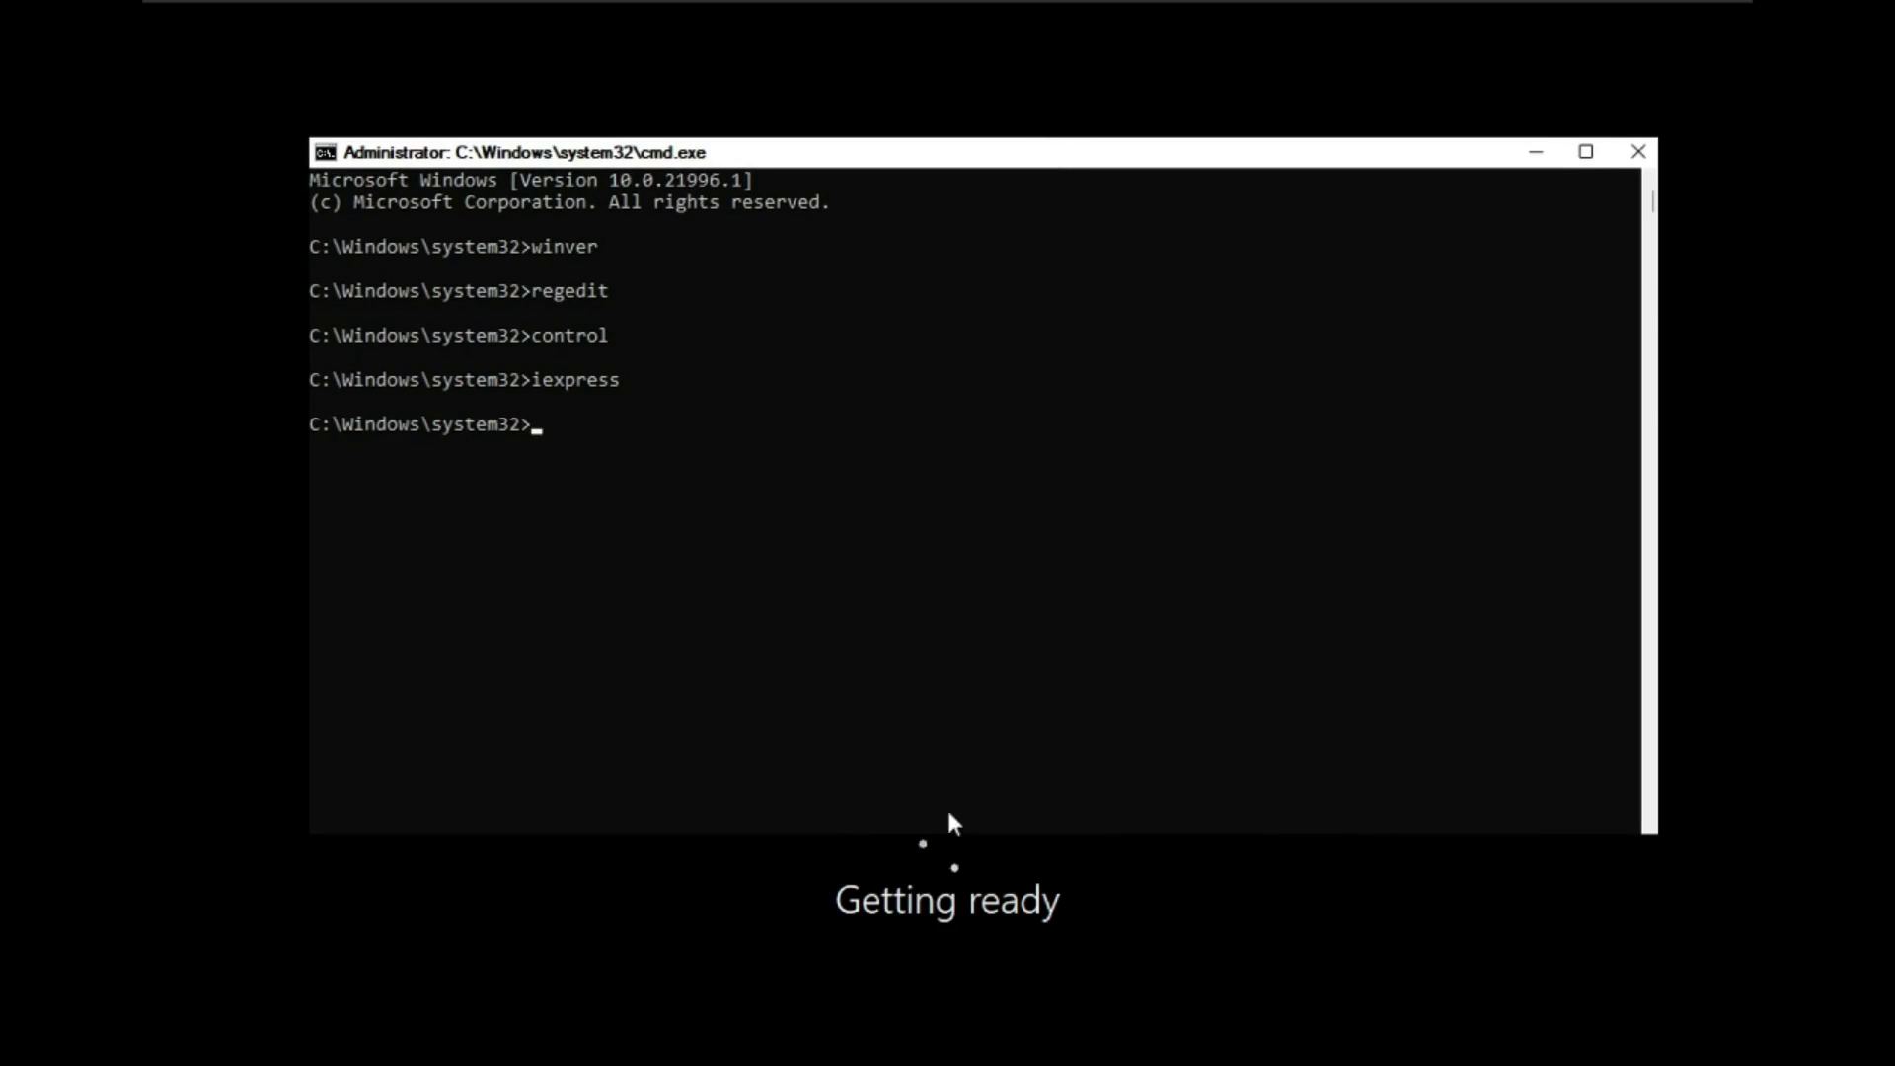
left_click(1638, 153)
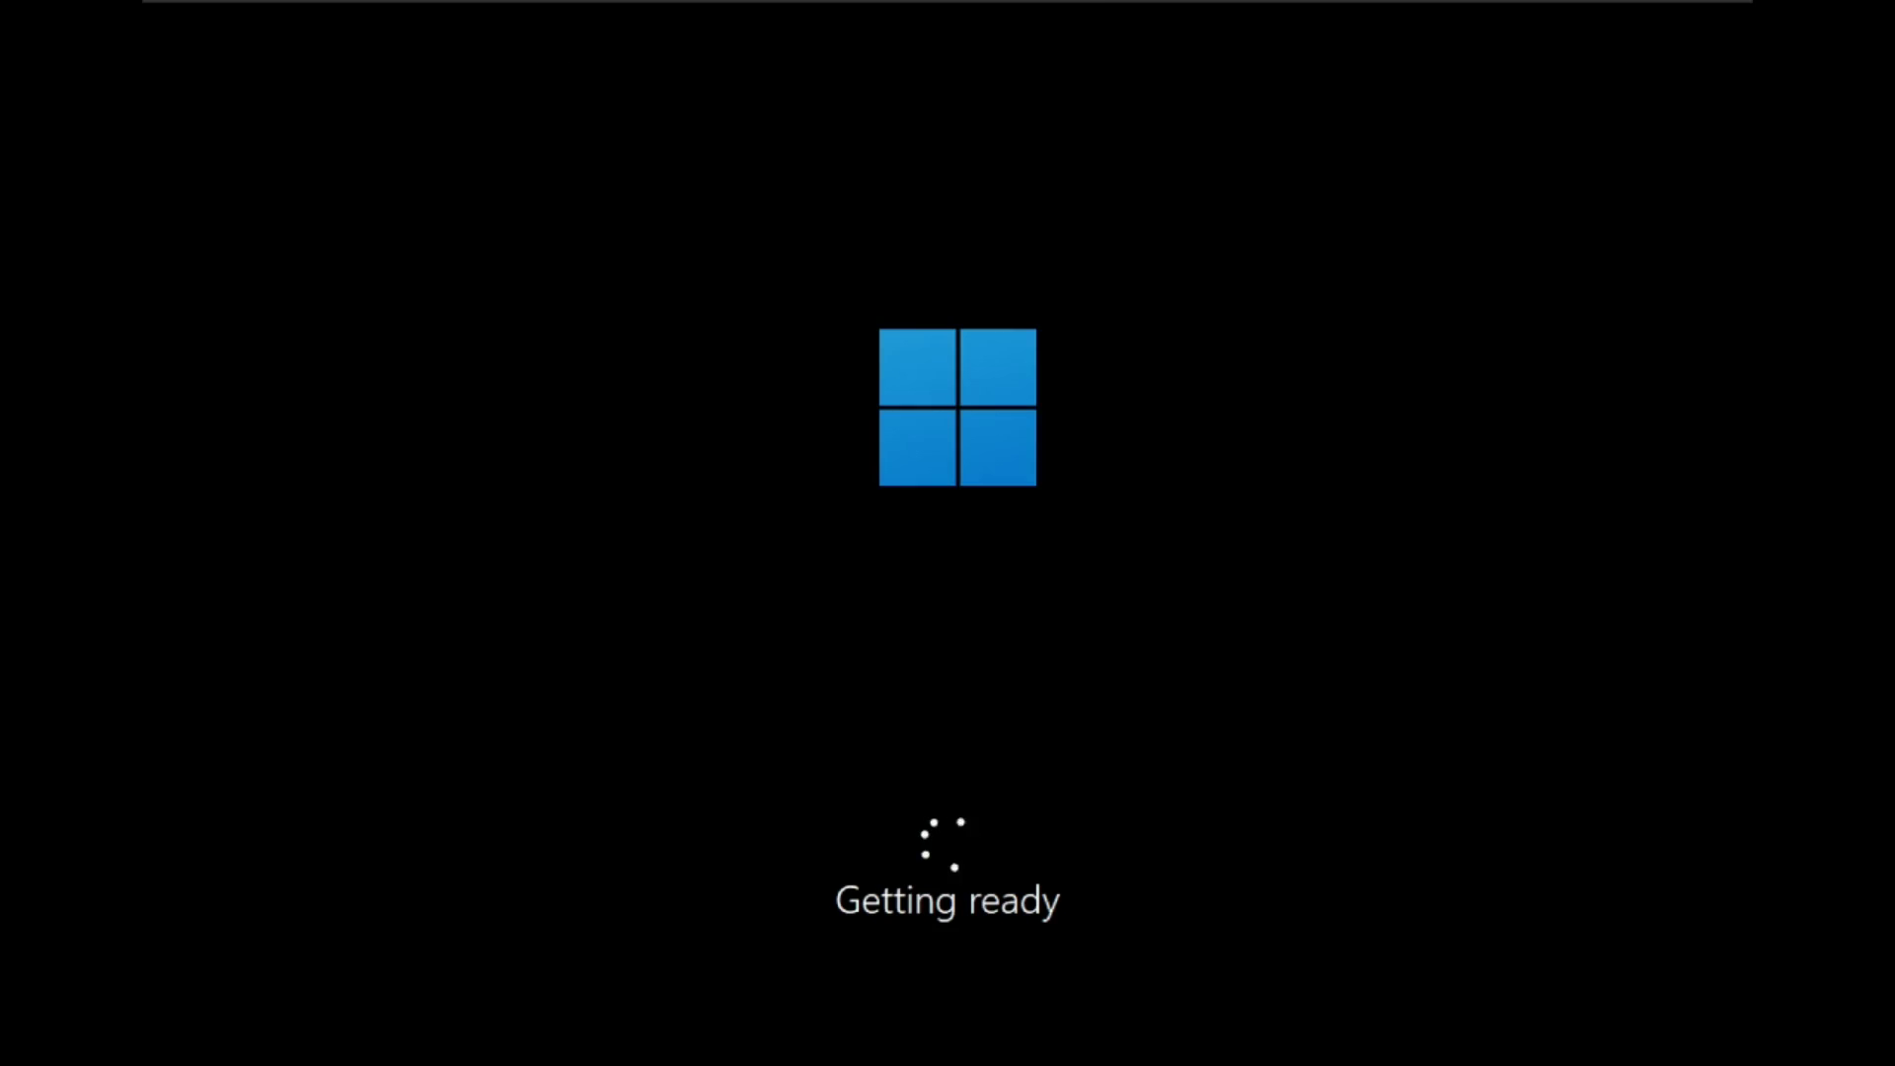
left_click(949, 10)
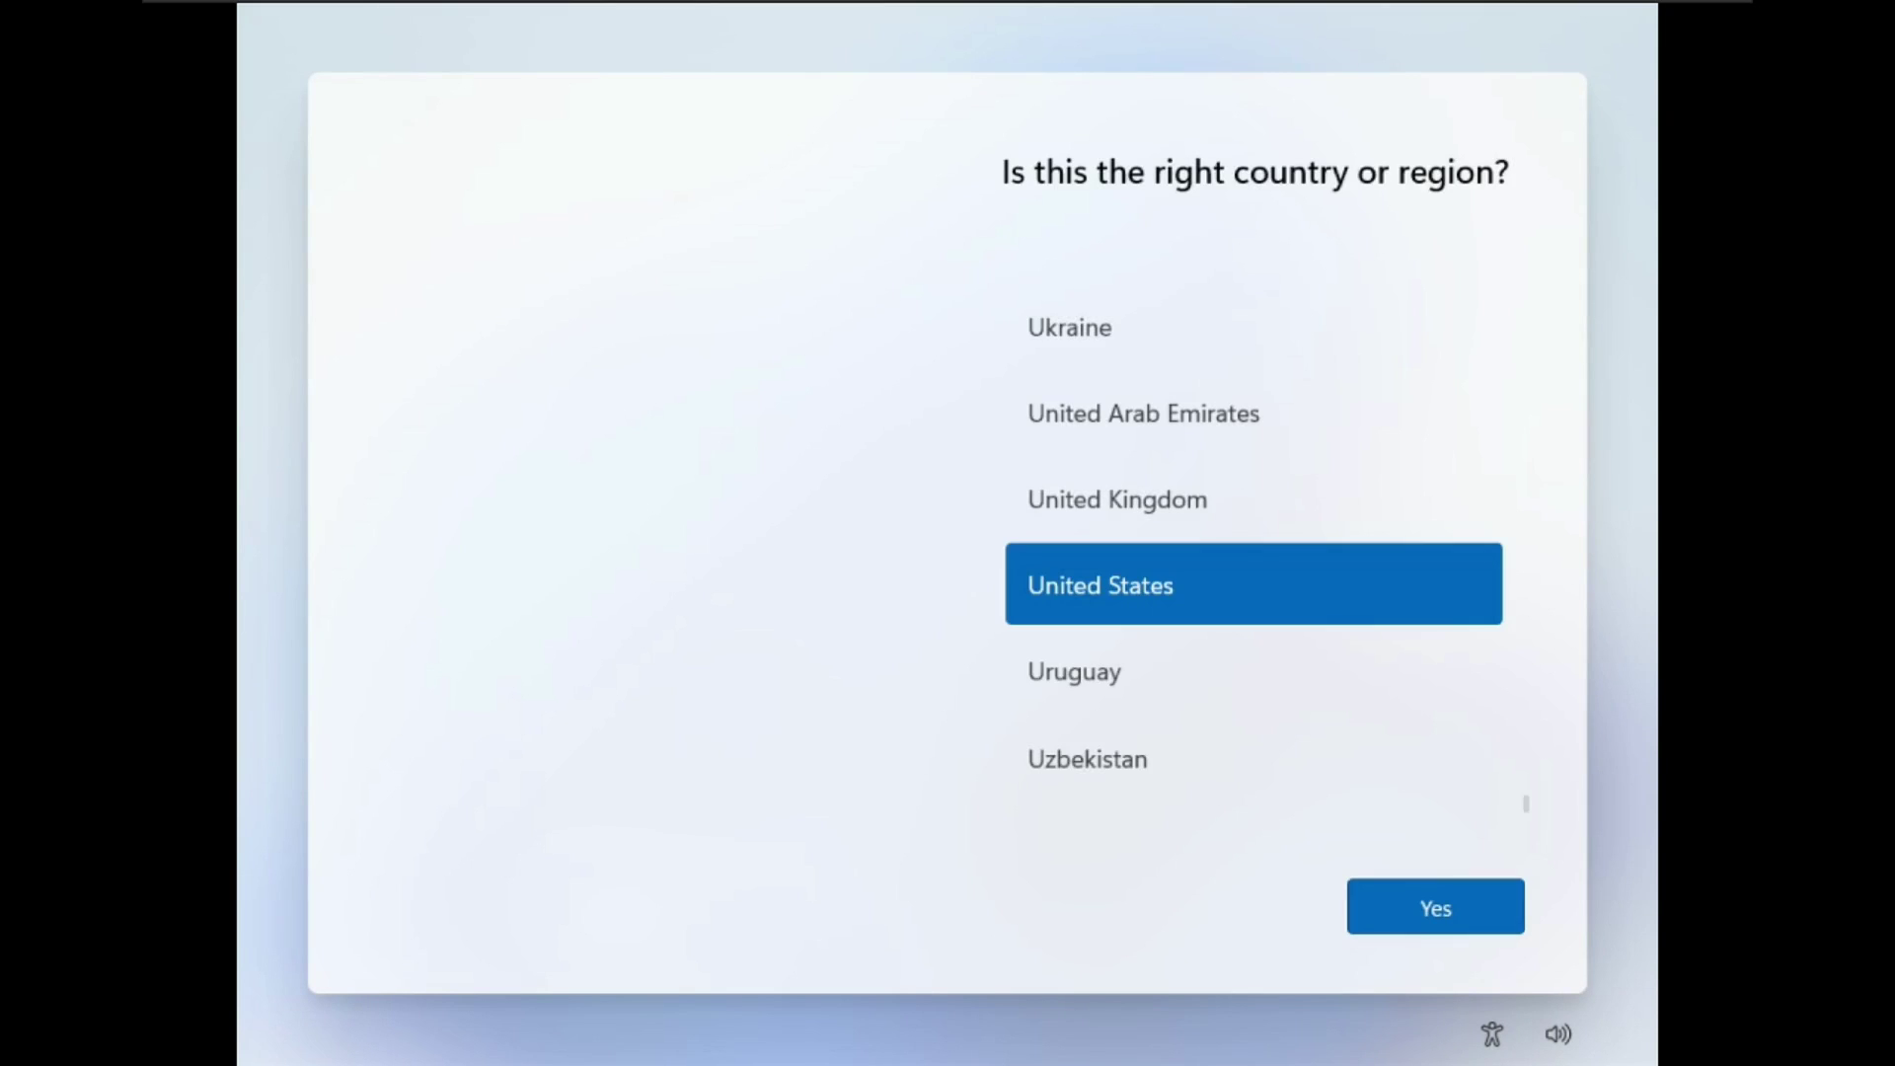
mouse_move(1052, 37)
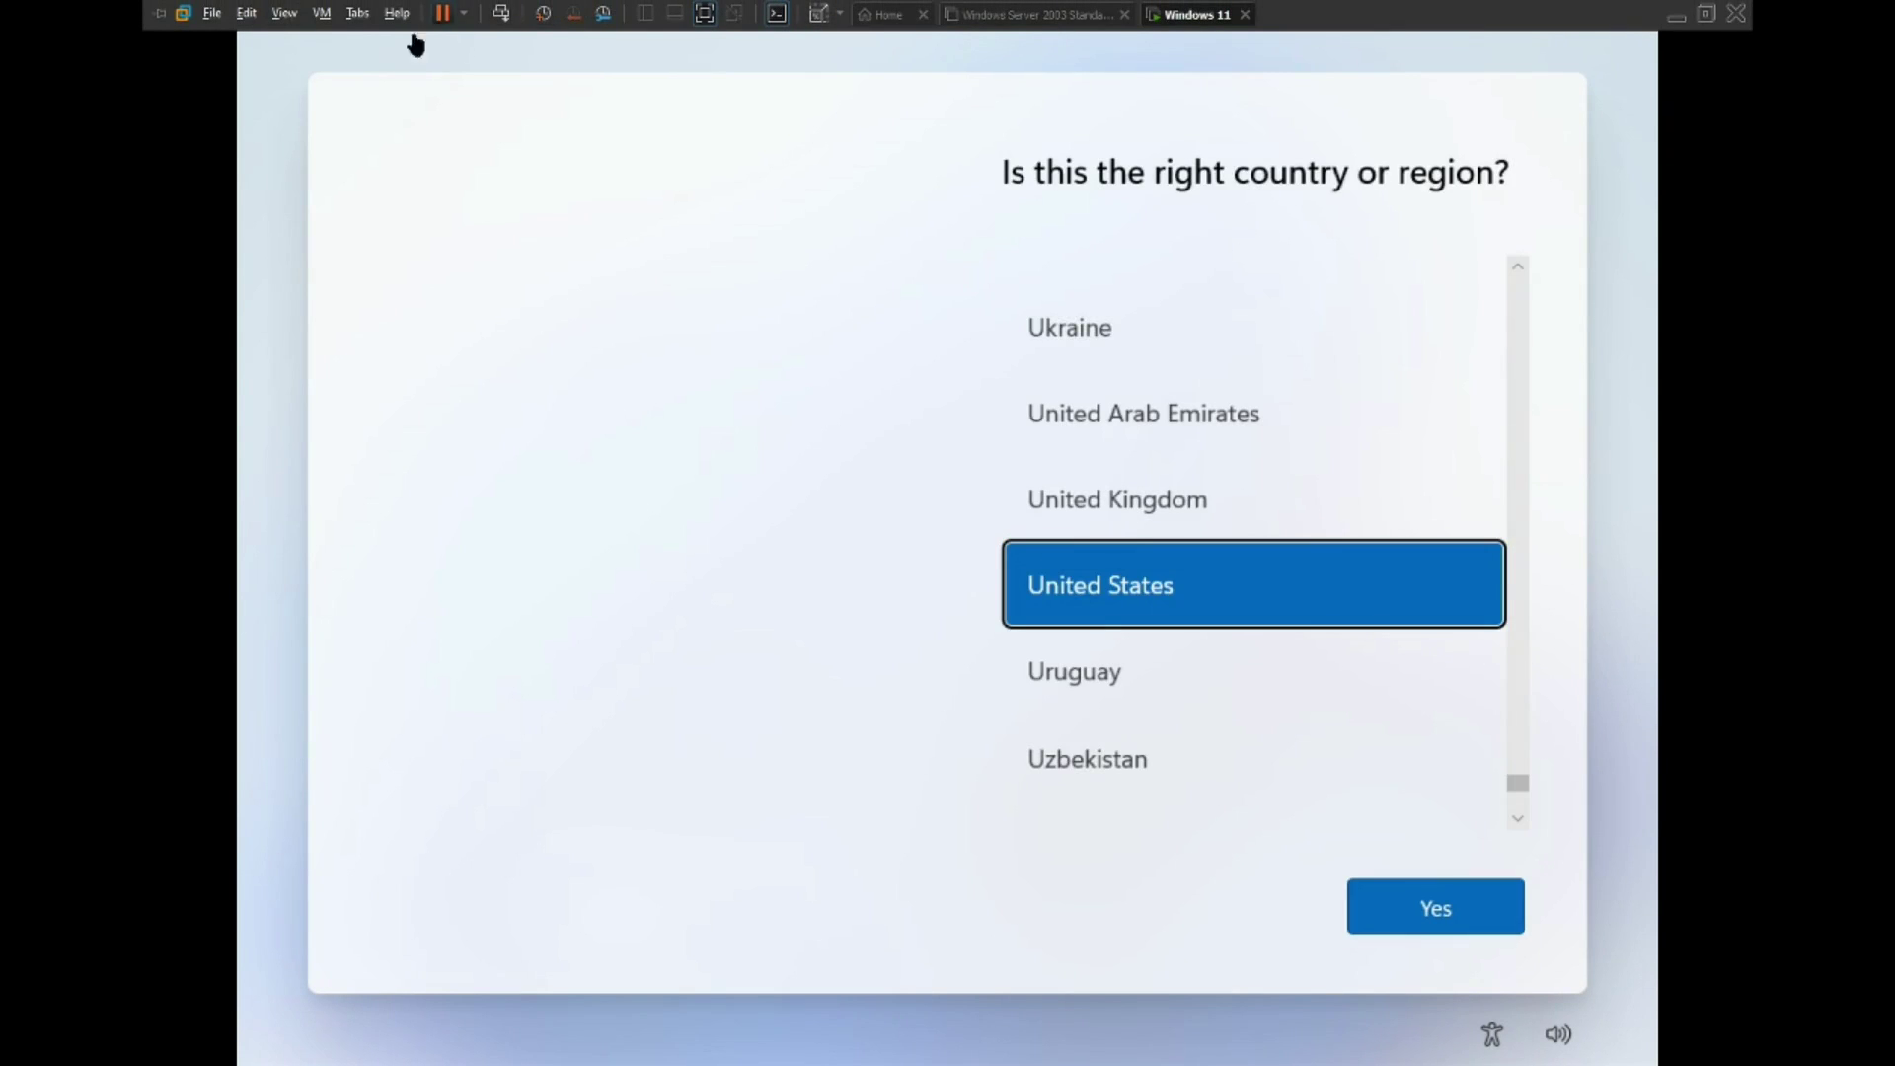
left_click(321, 13)
mouse_move(355, 14)
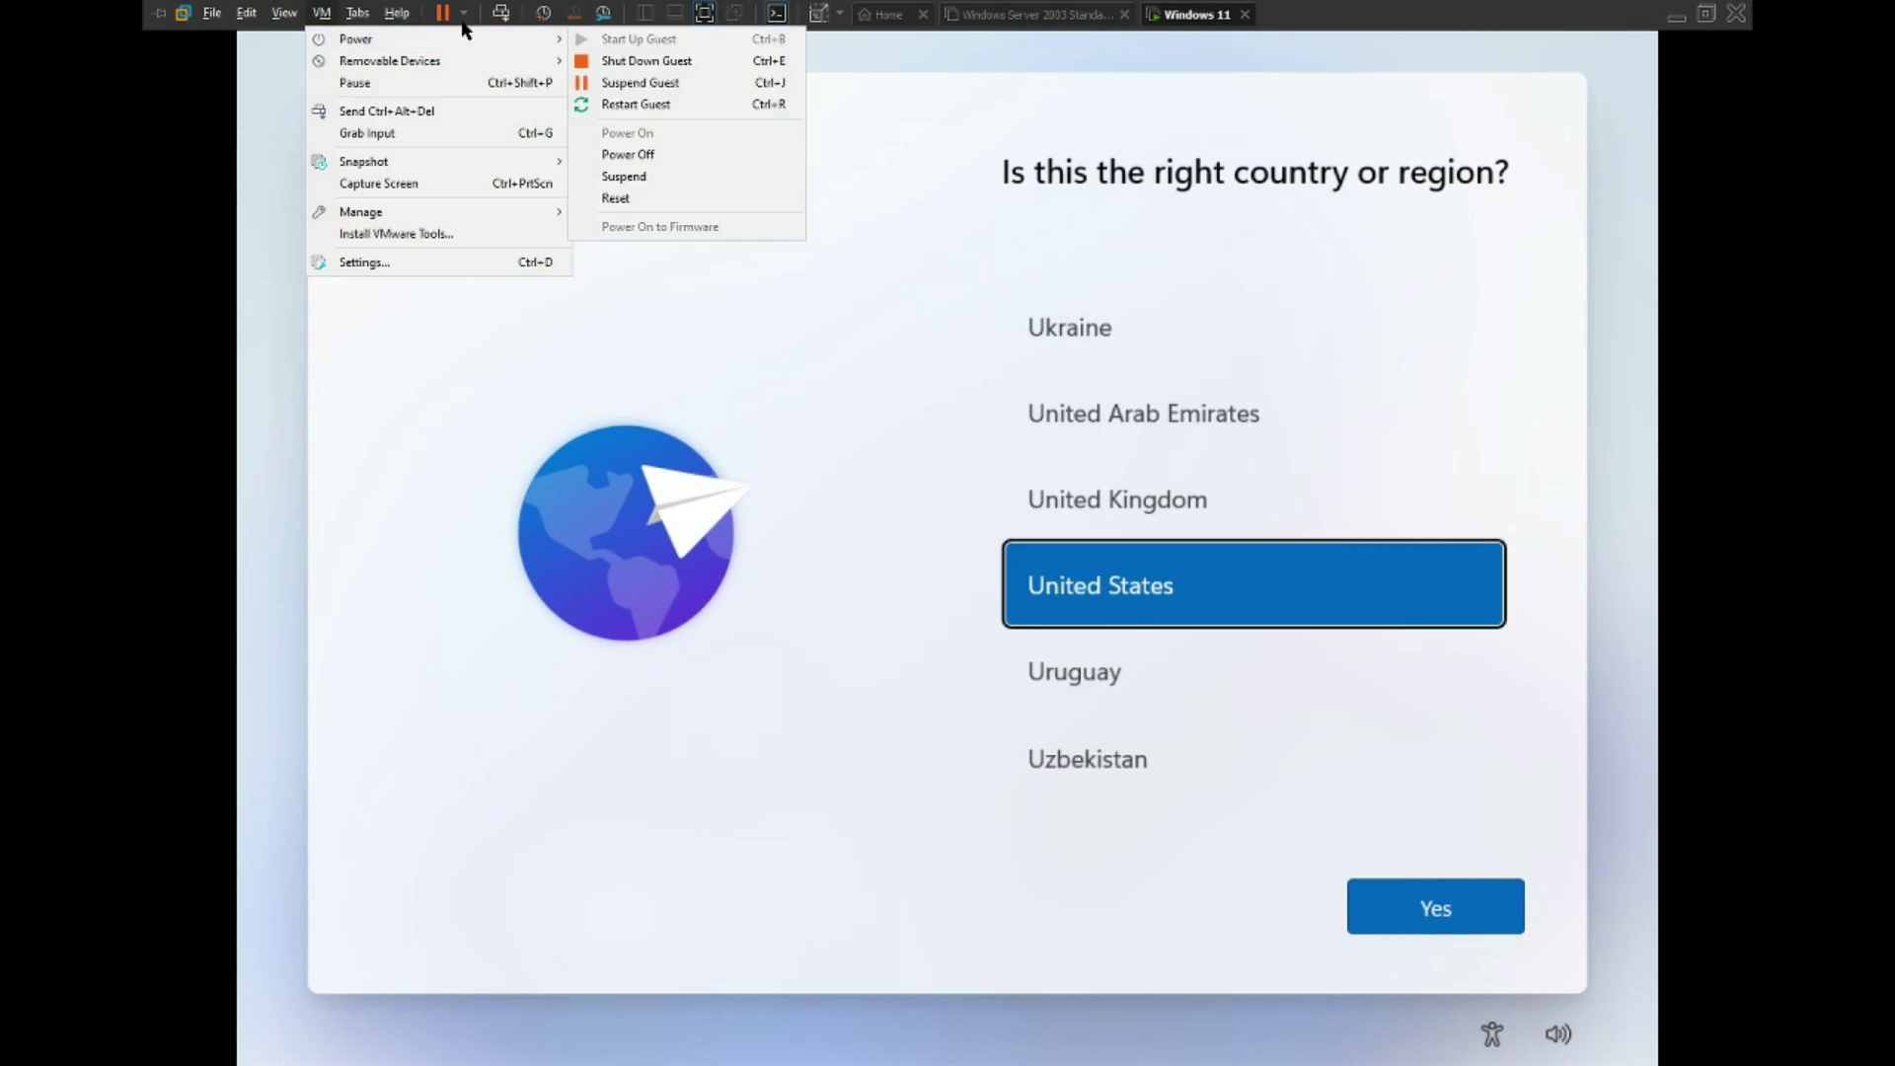
left_click(1322, 559)
Browse the country list and confirm United States as the region.
scroll(1322, 559, "down", 4)
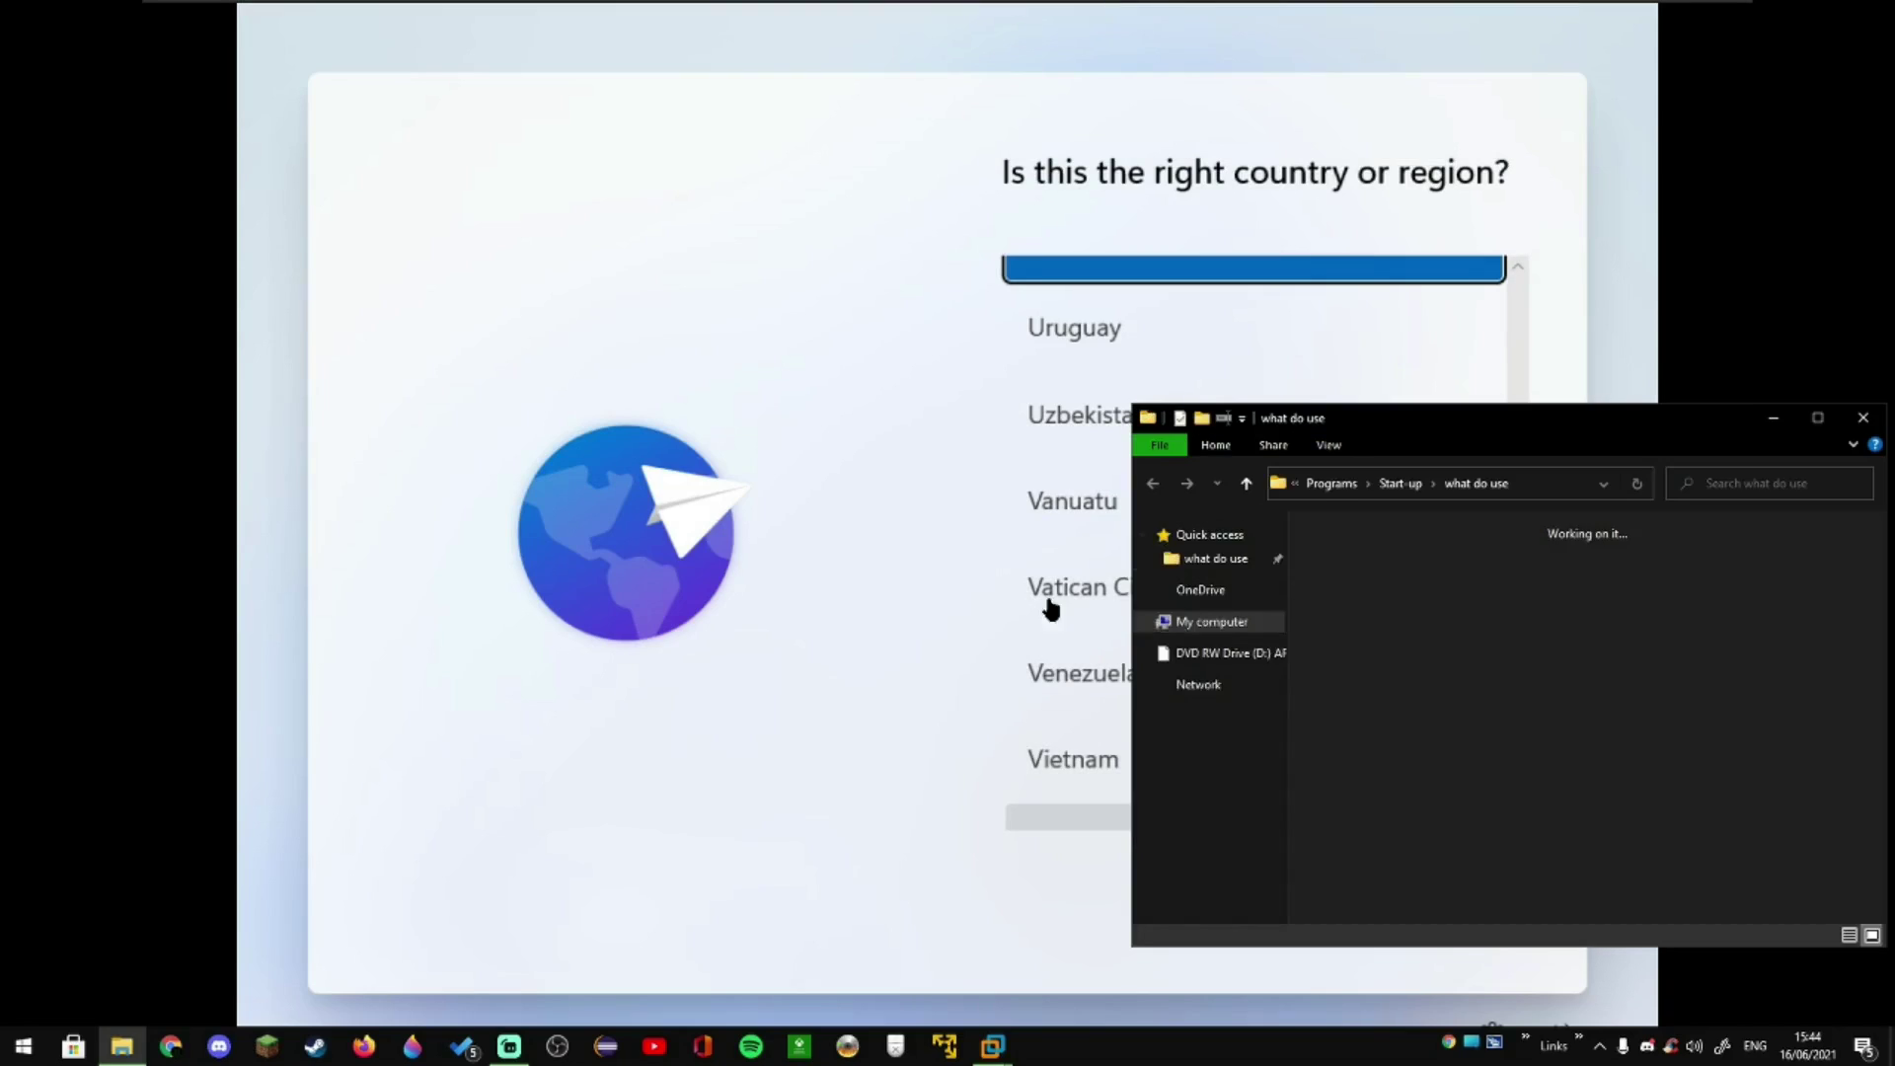
left_click(1049, 605)
scroll(1257, 513, "up", 5)
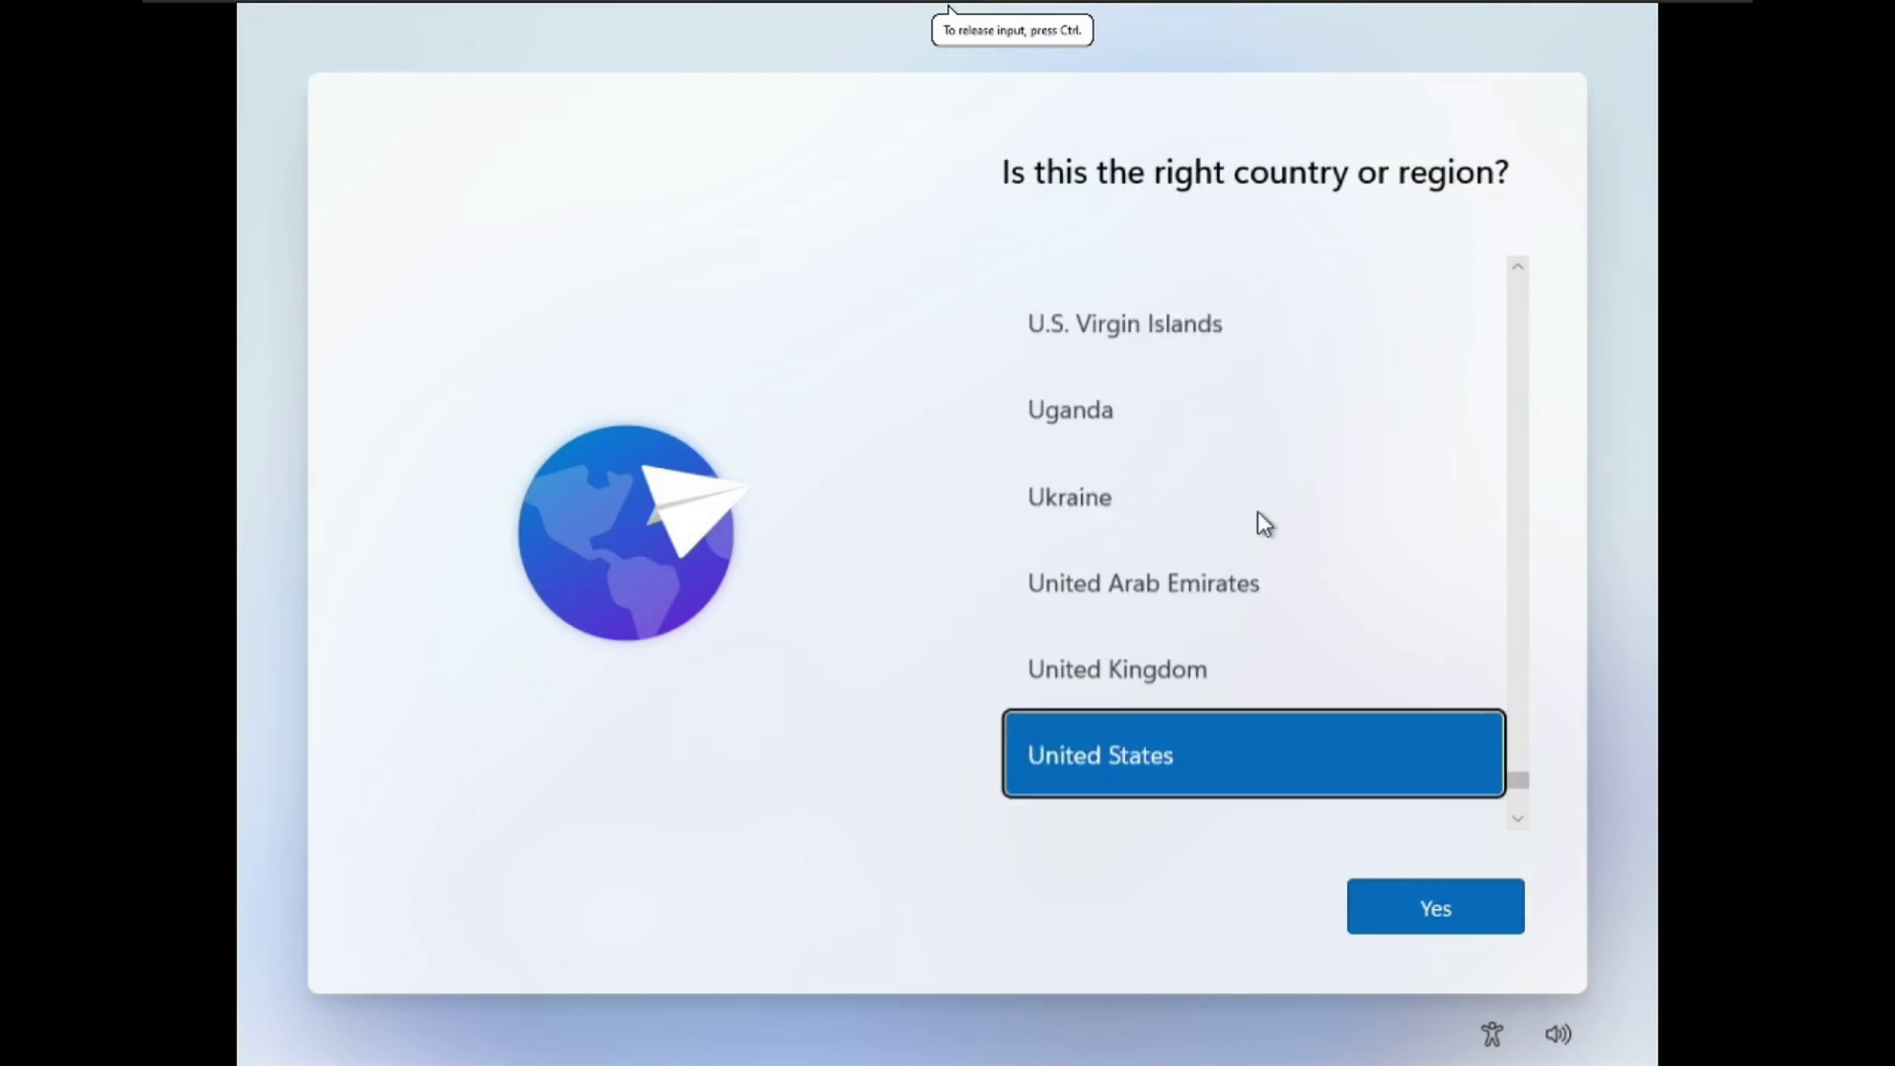
left_click(1388, 900)
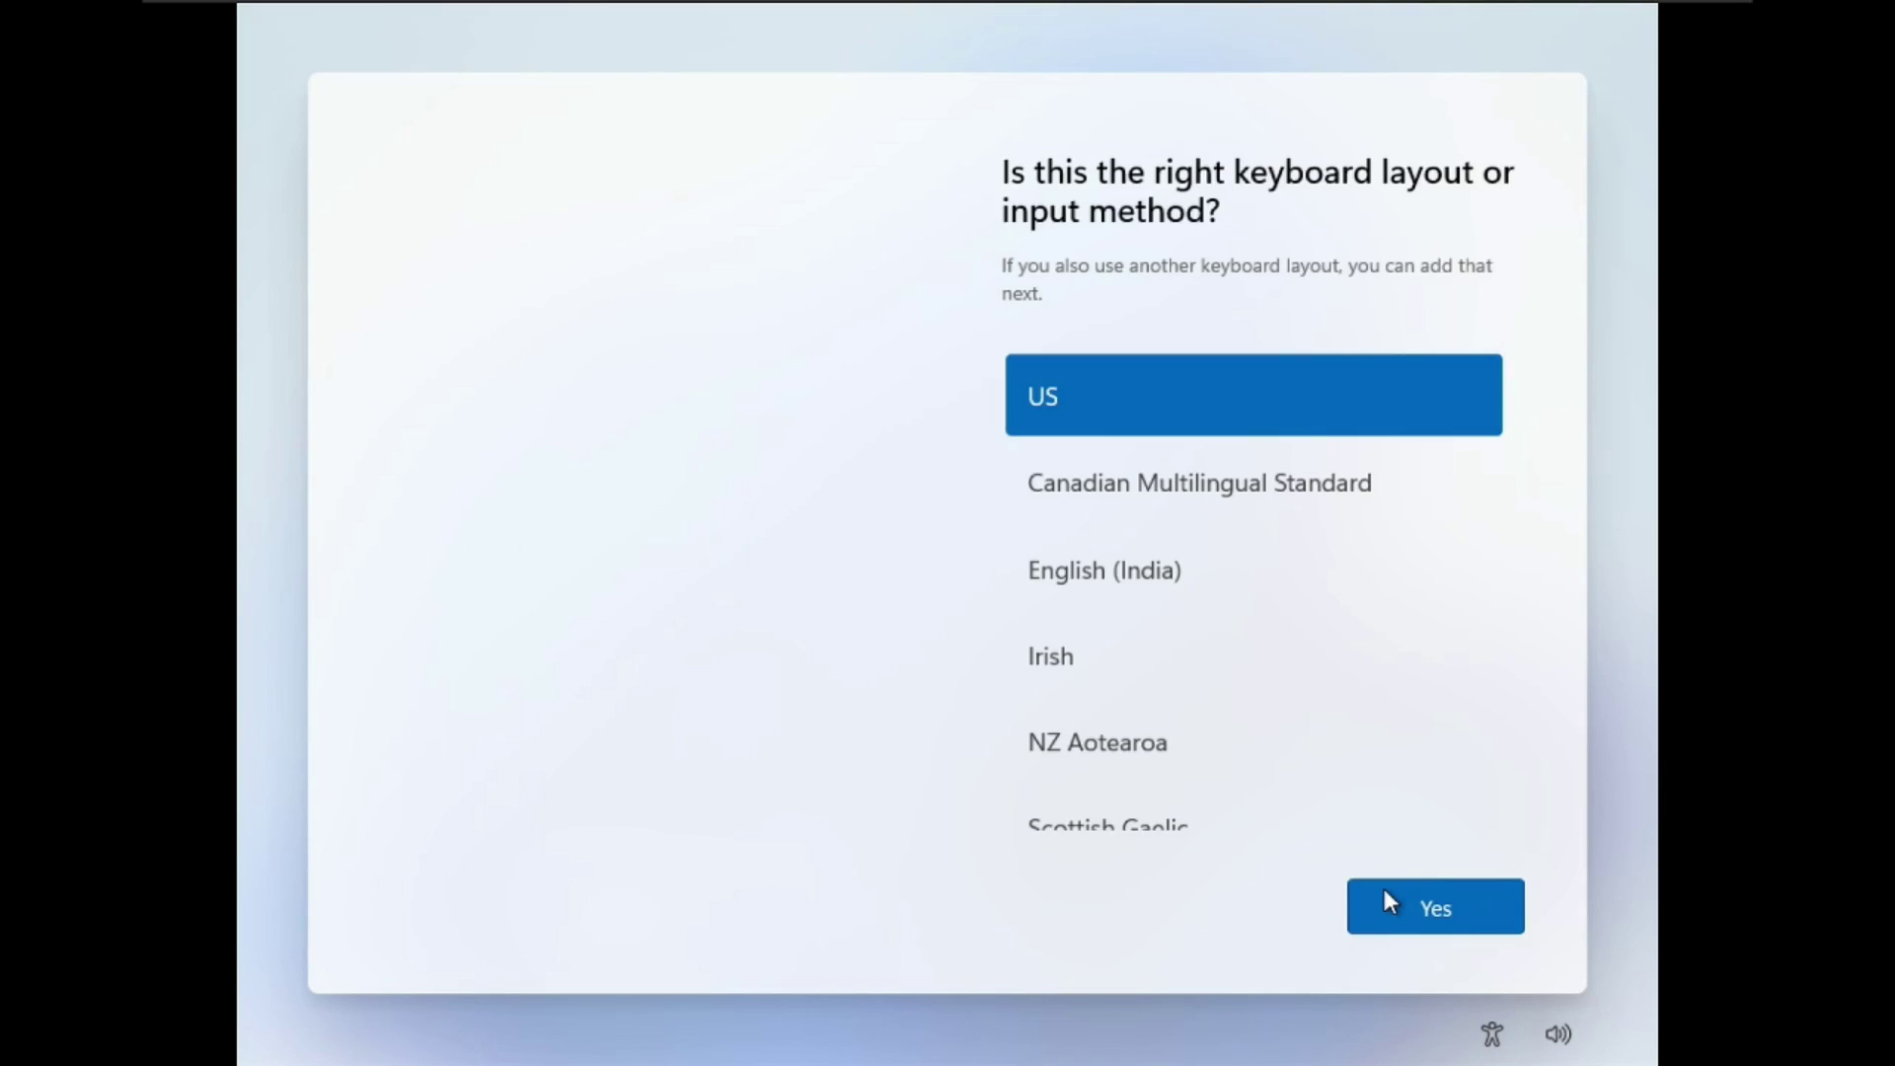
Confirm US as the keyboard layout and skip adding a second layout.
key("shift+F10")
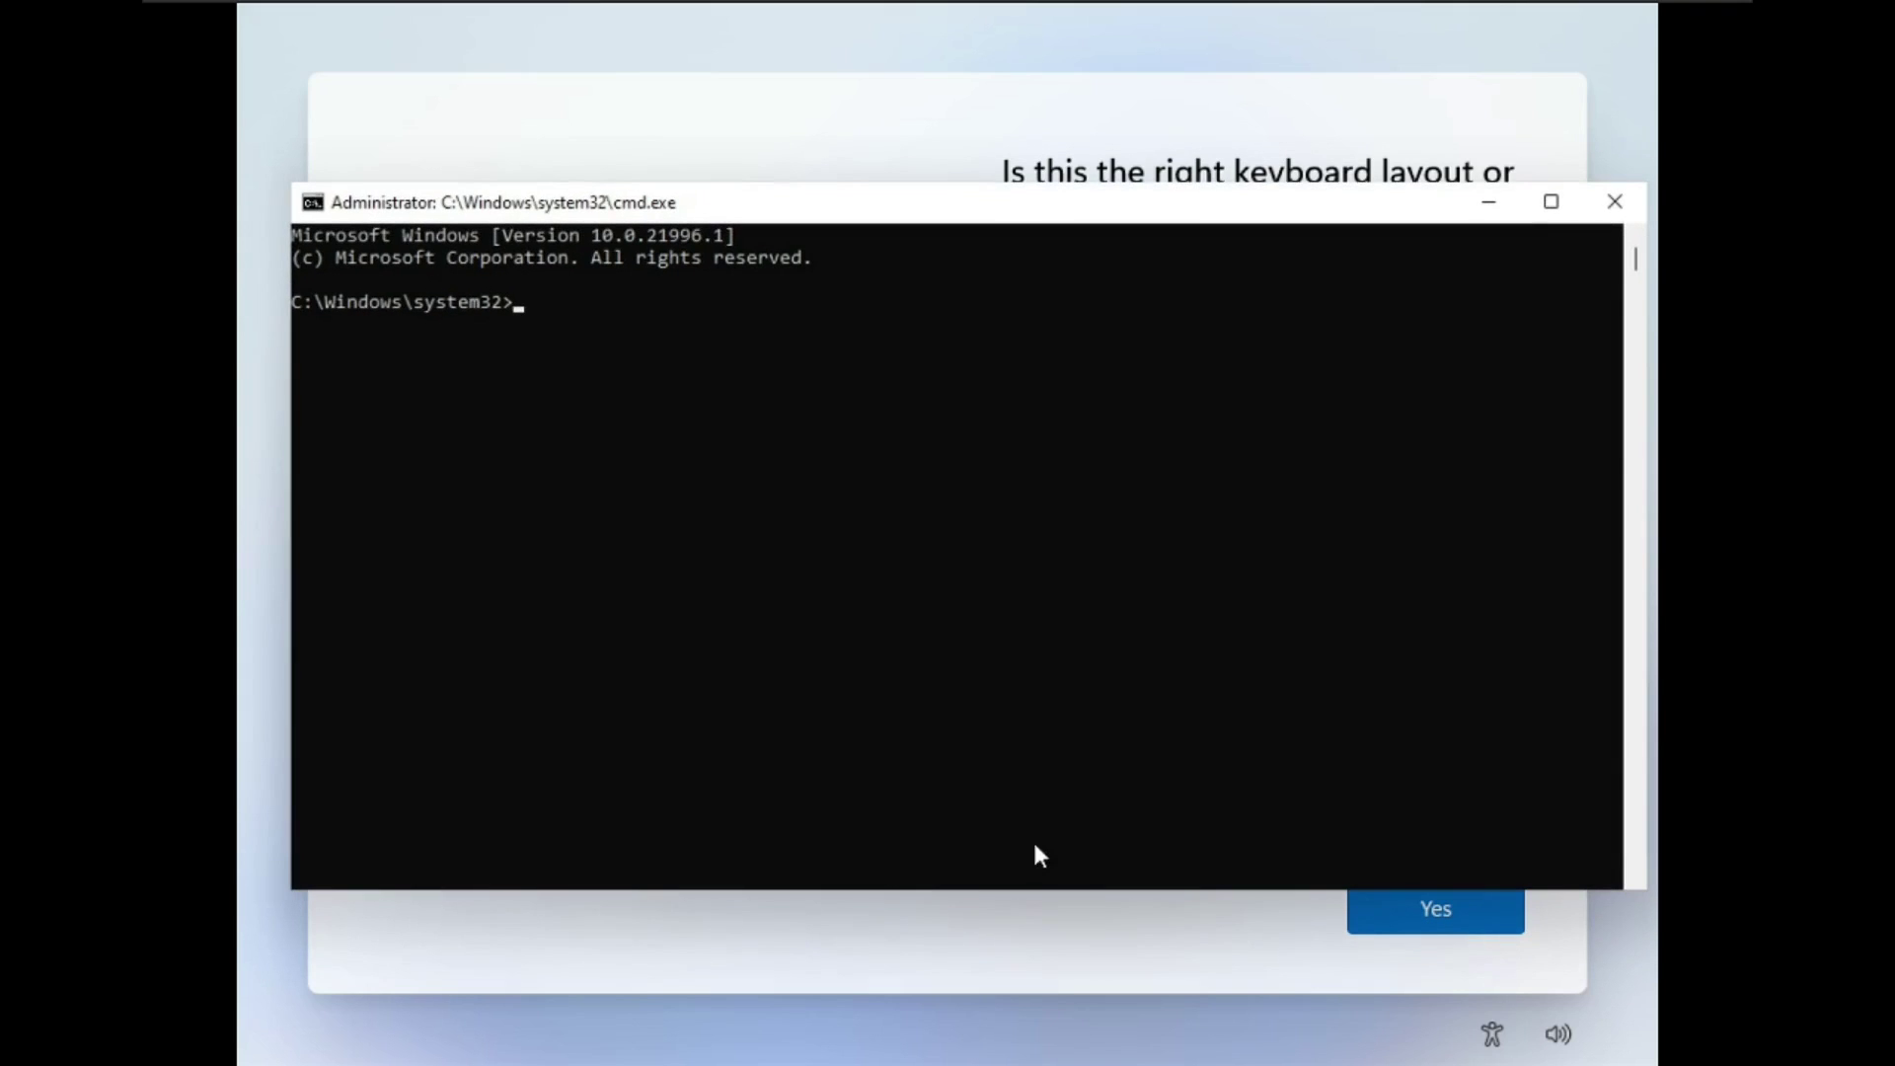
left_click(1609, 203)
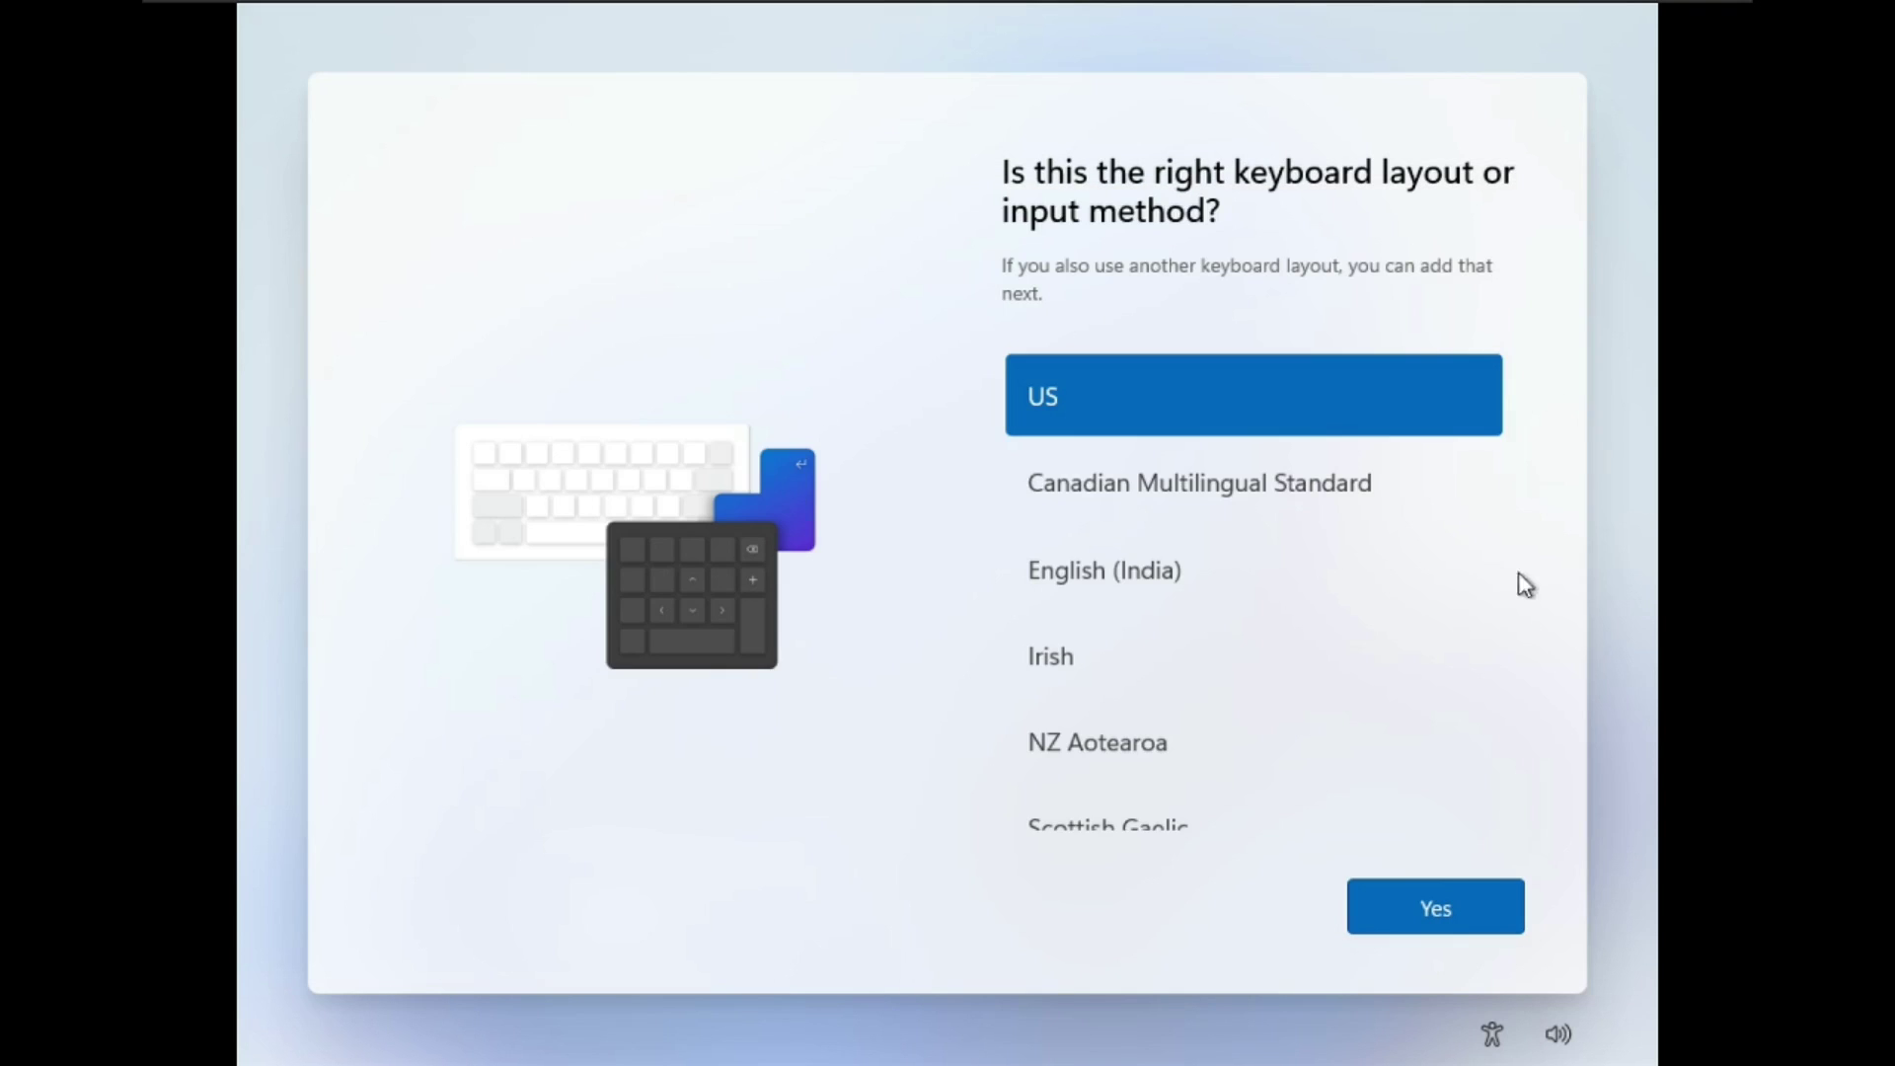
left_click(1407, 901)
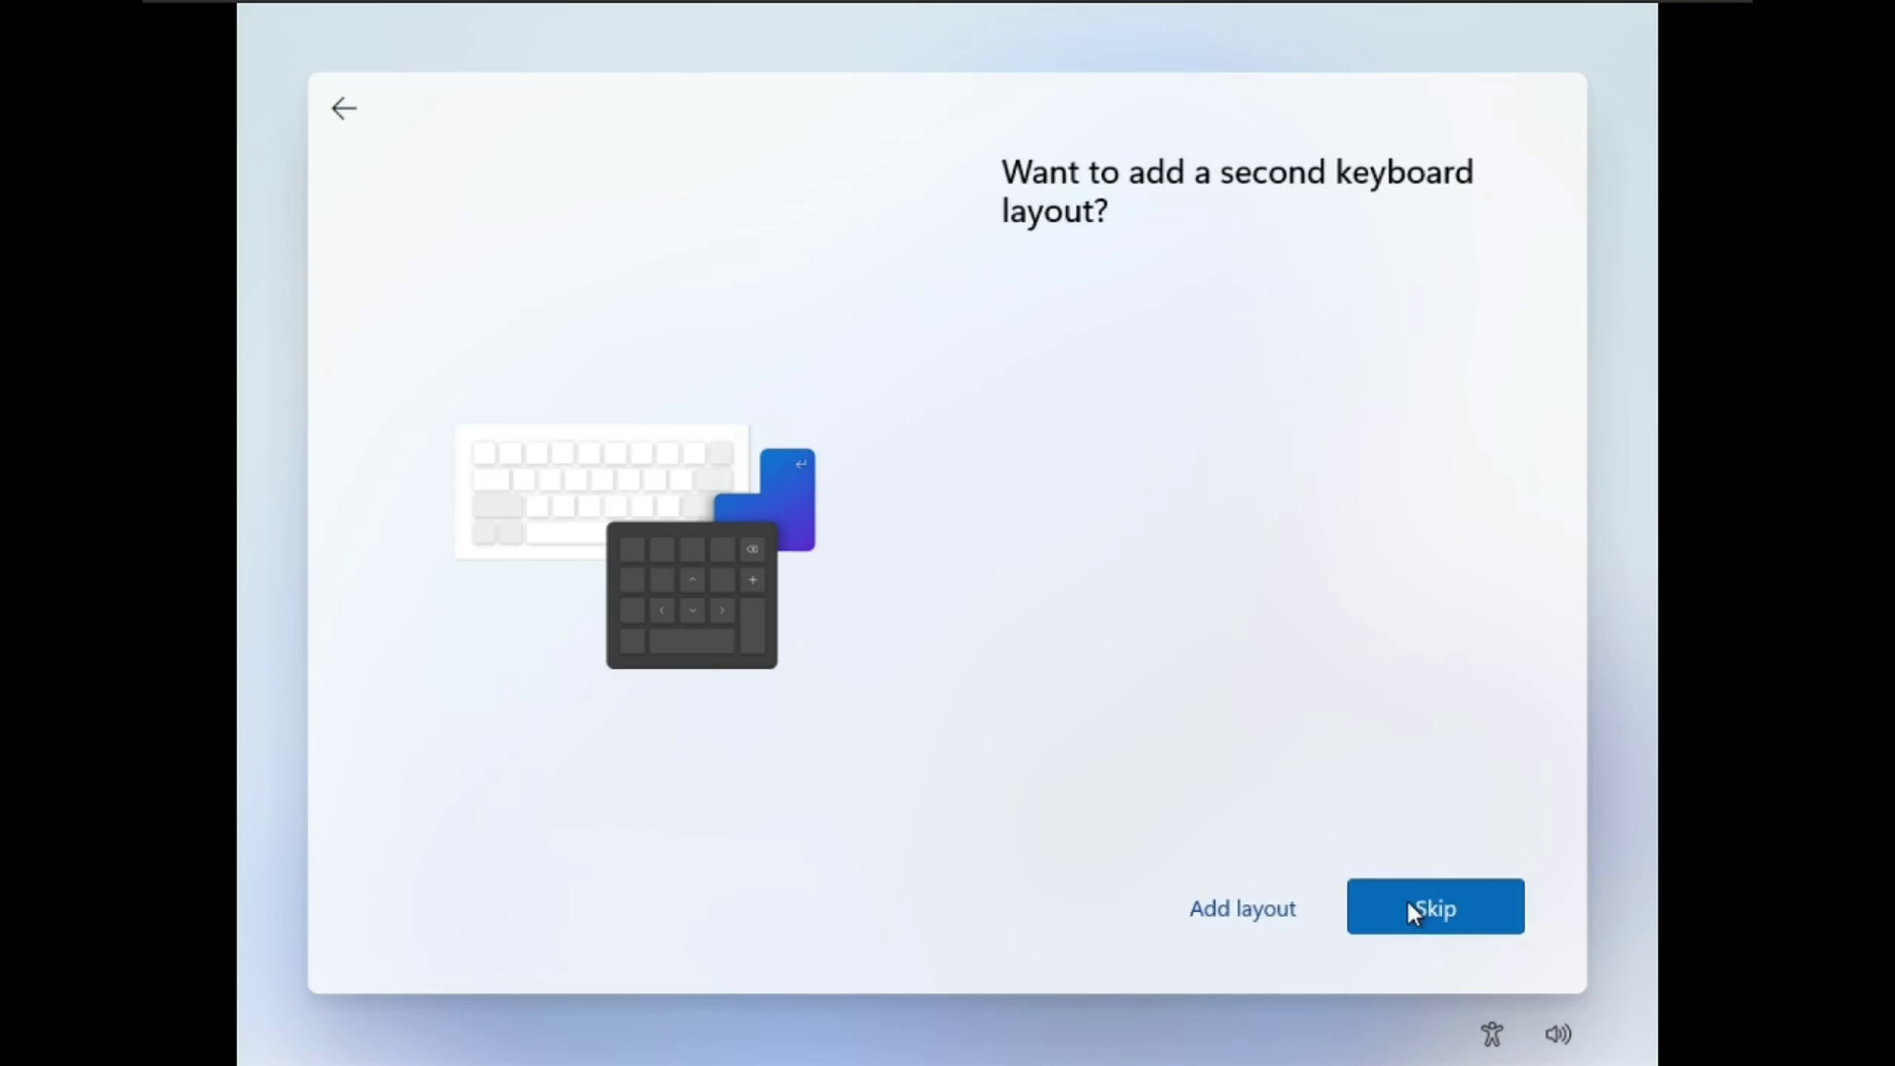
left_click(1408, 902)
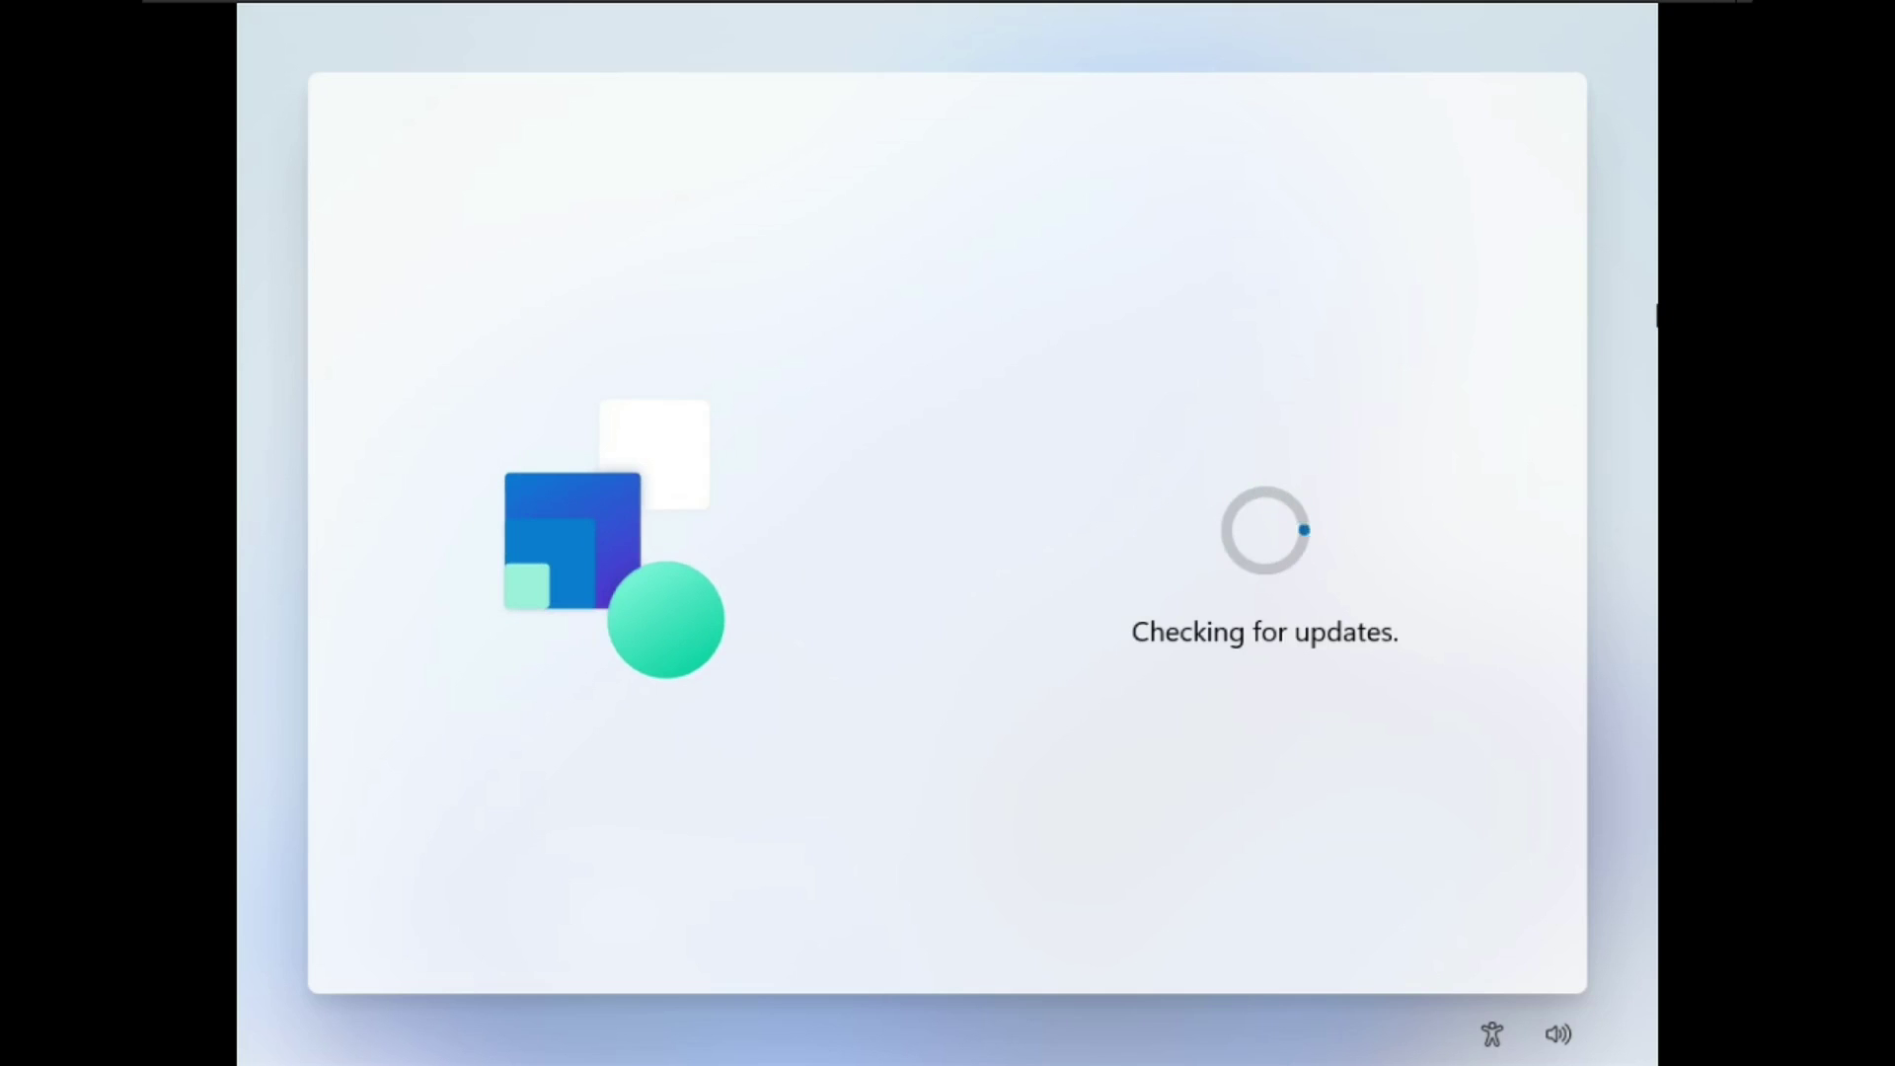
Leave the virtual machine's full-screen view and choose to set up the device for personal use.
left_click(1705, 12)
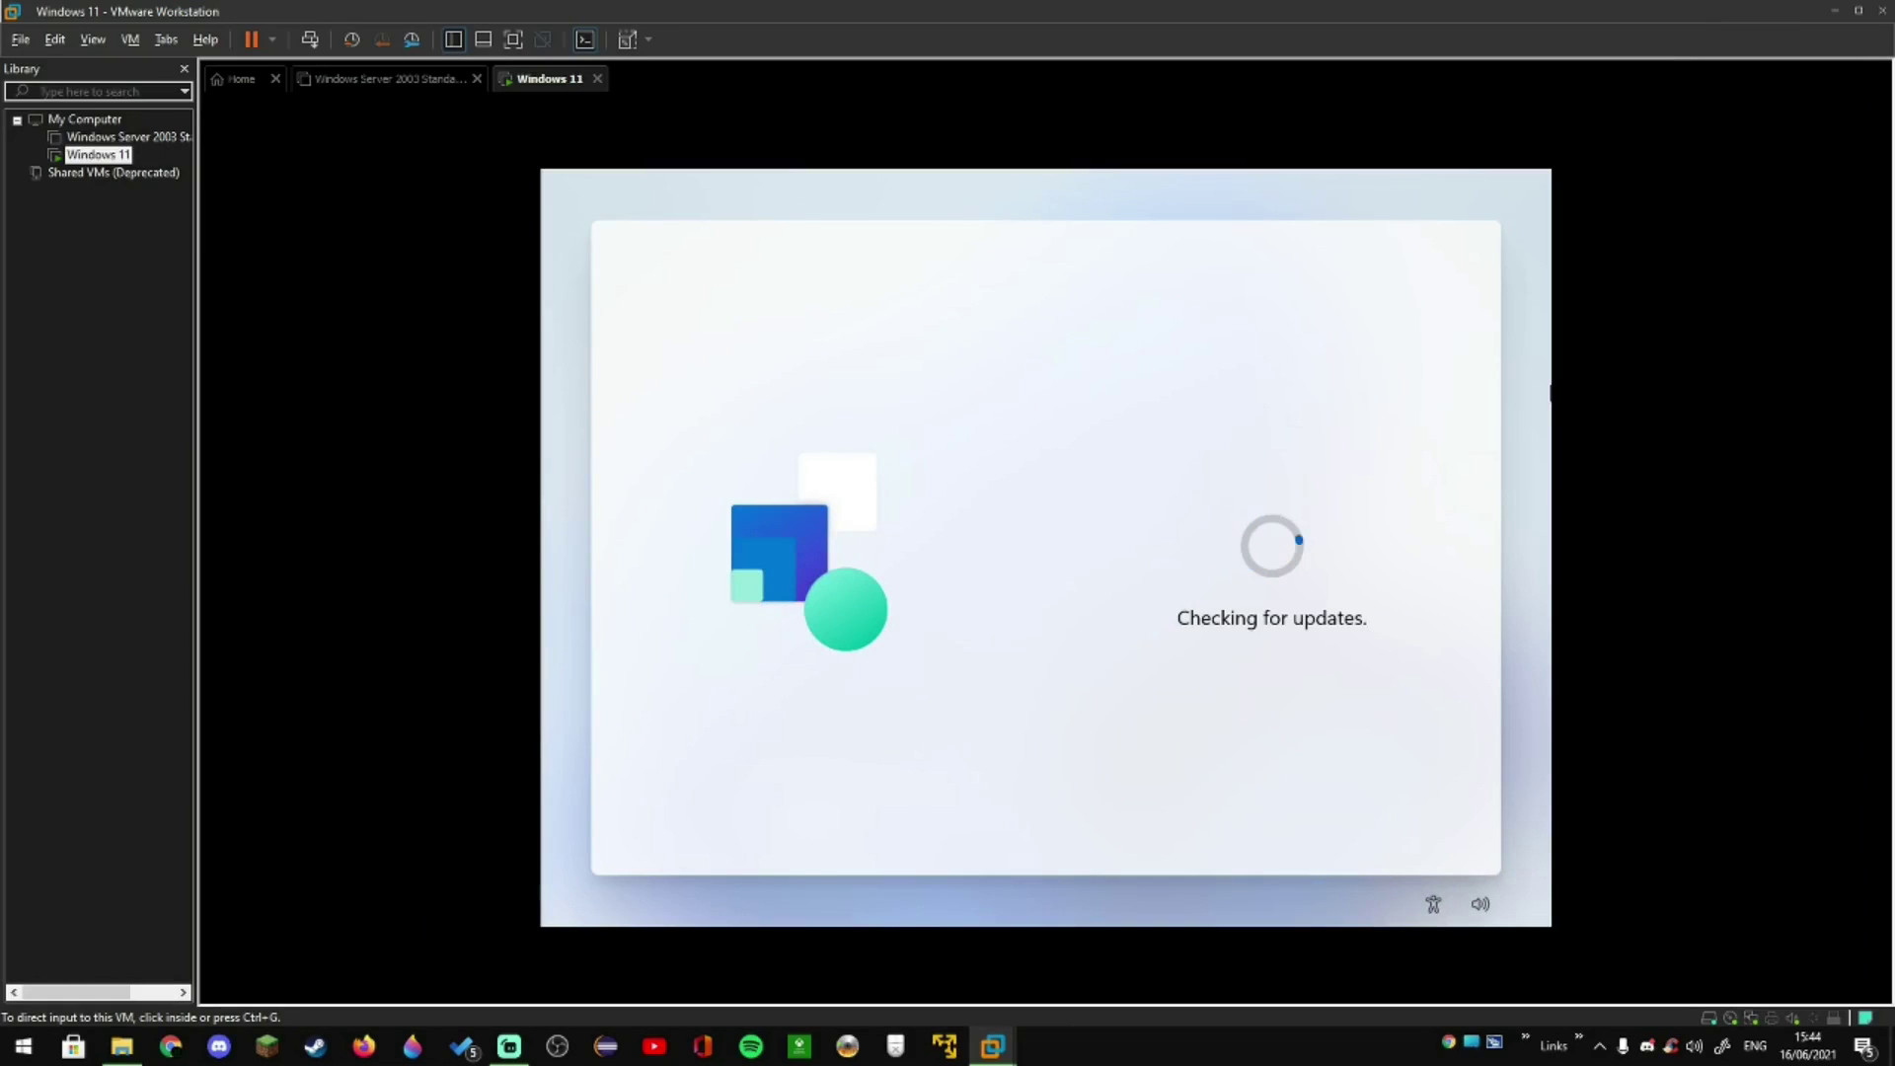
left_click(1367, 620)
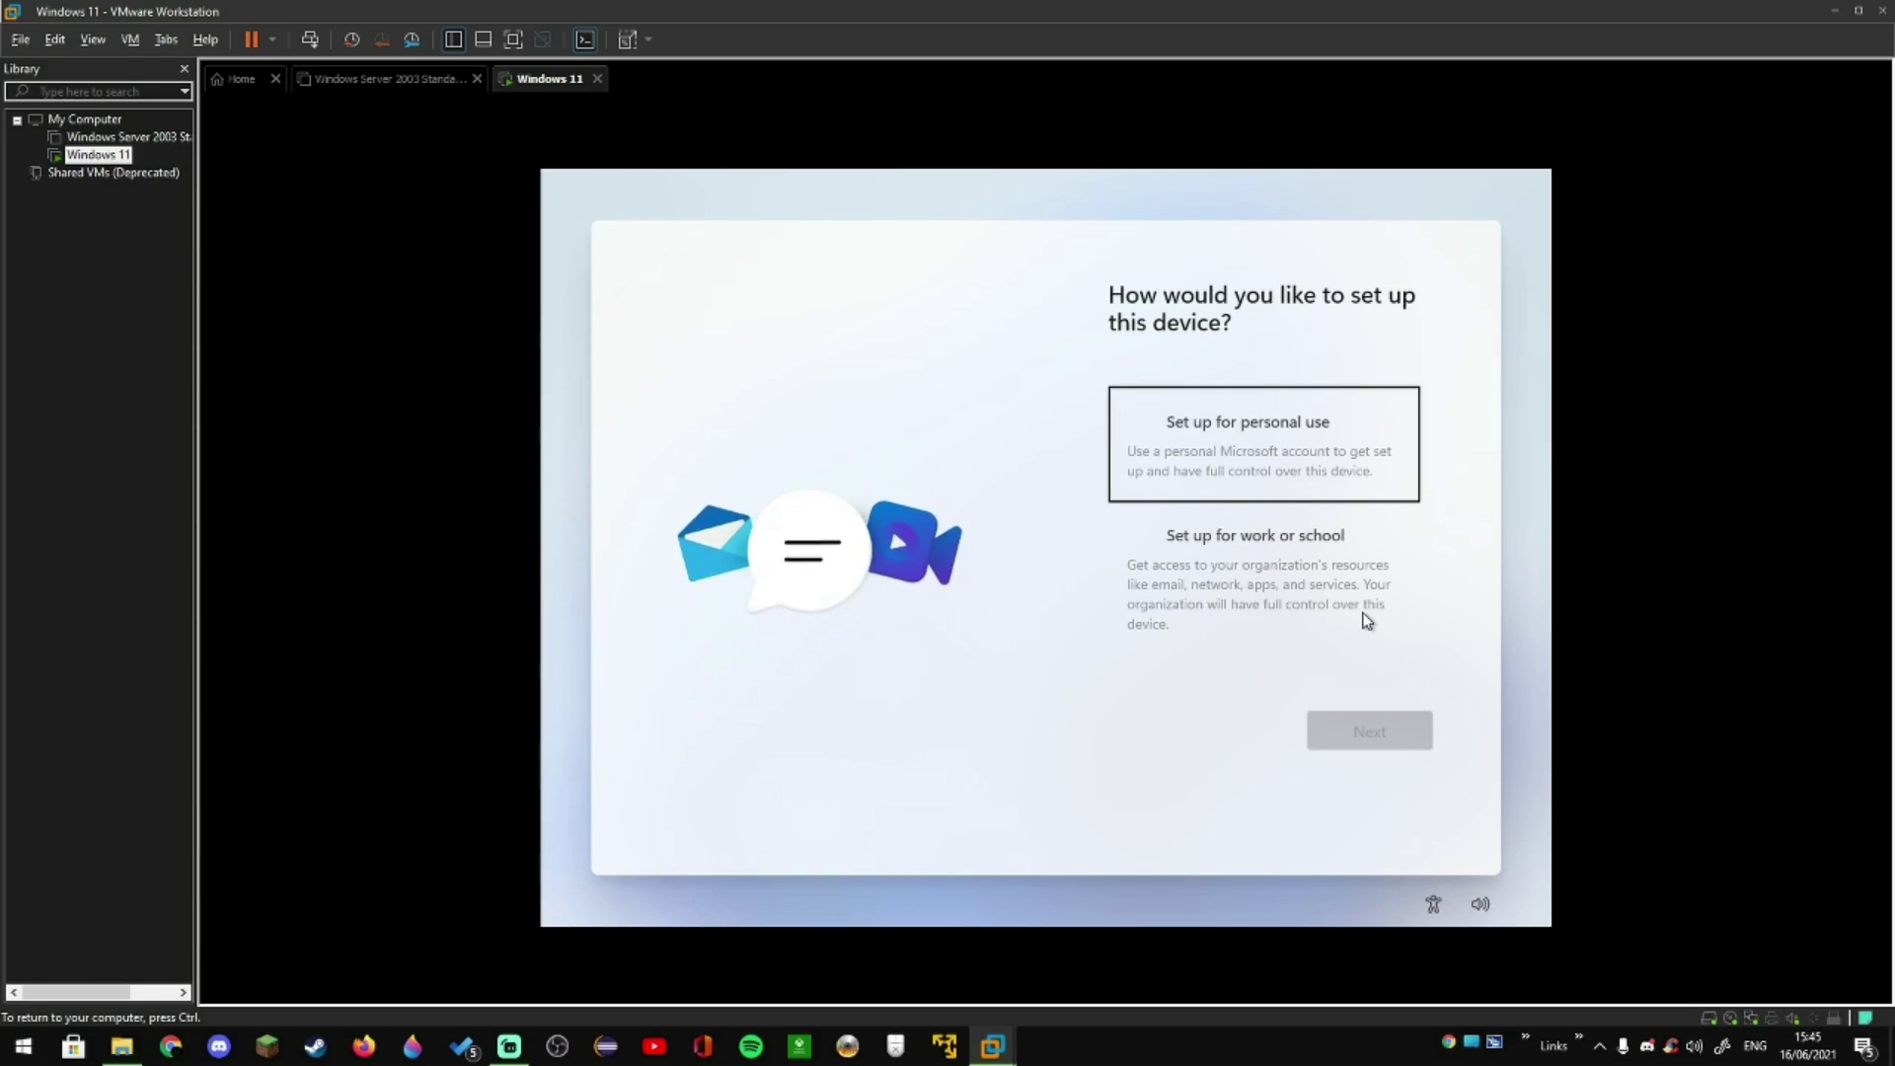
left_click(1251, 491)
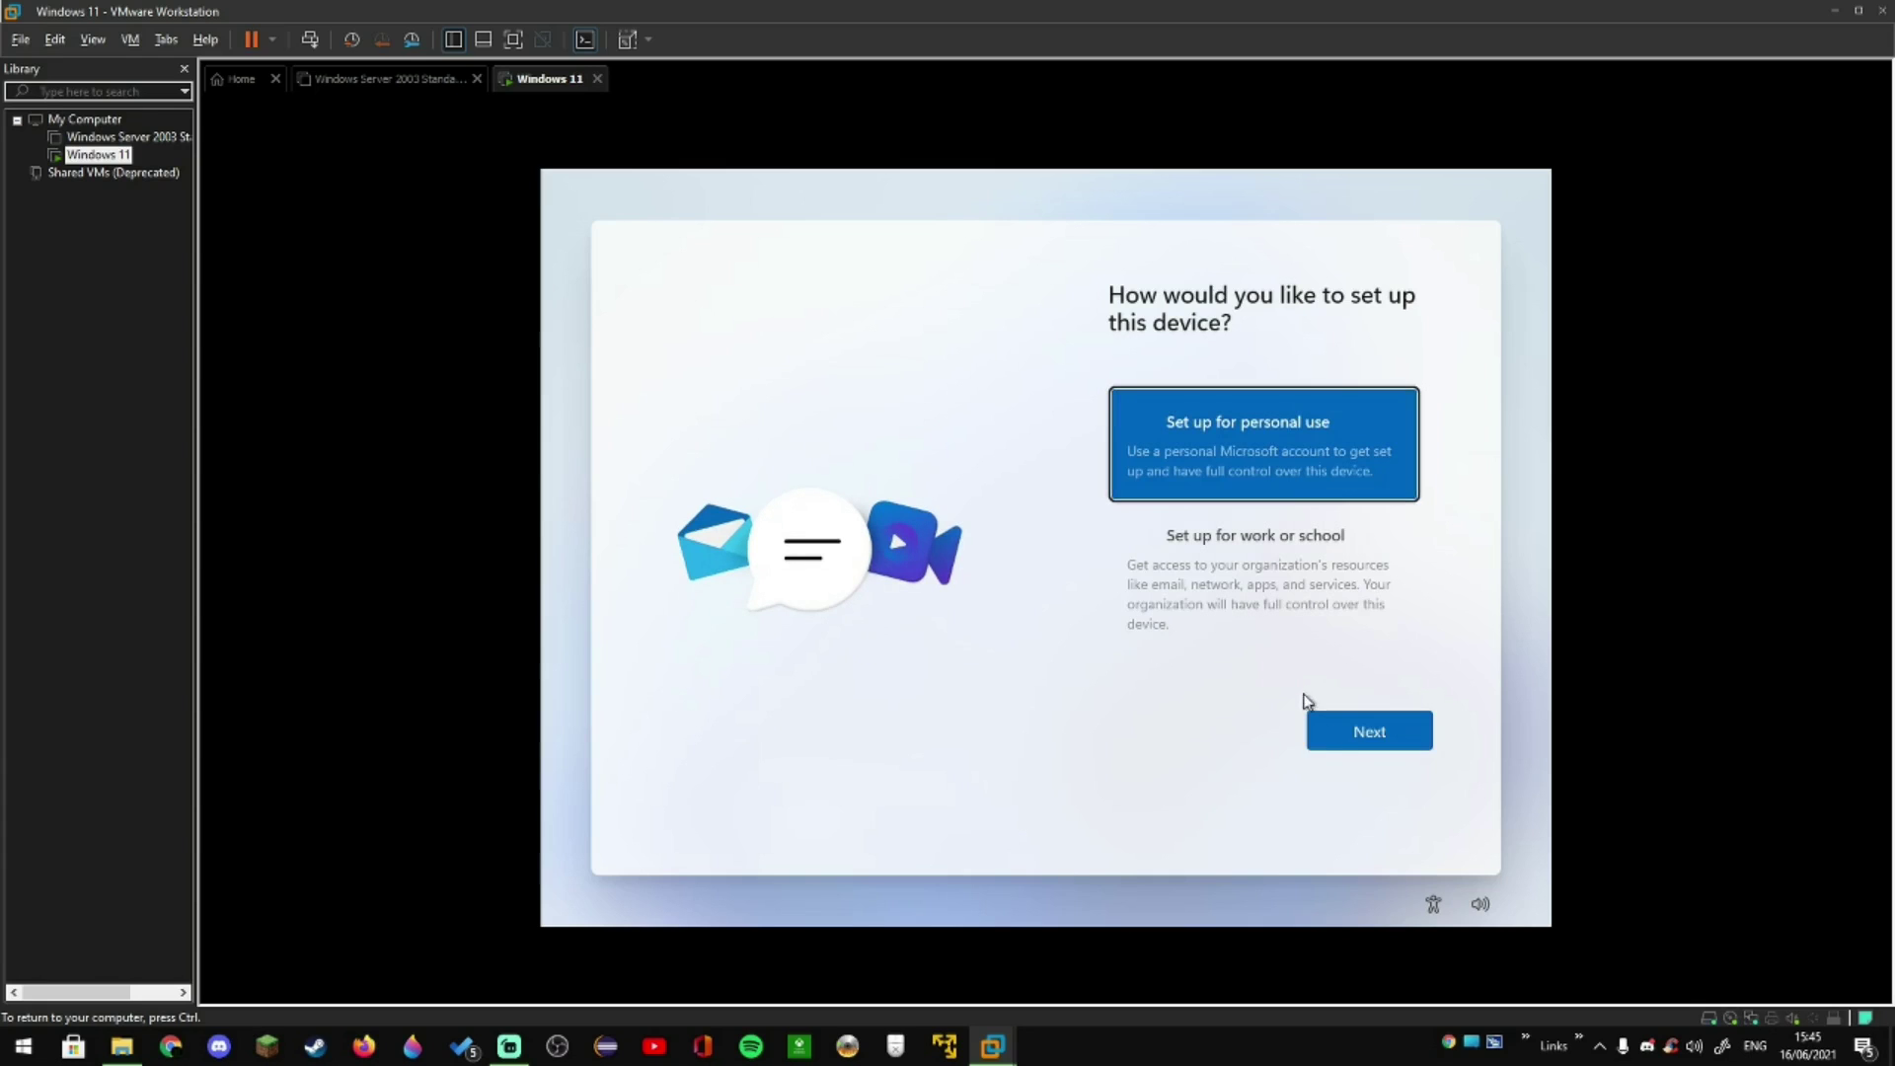
left_click(1341, 746)
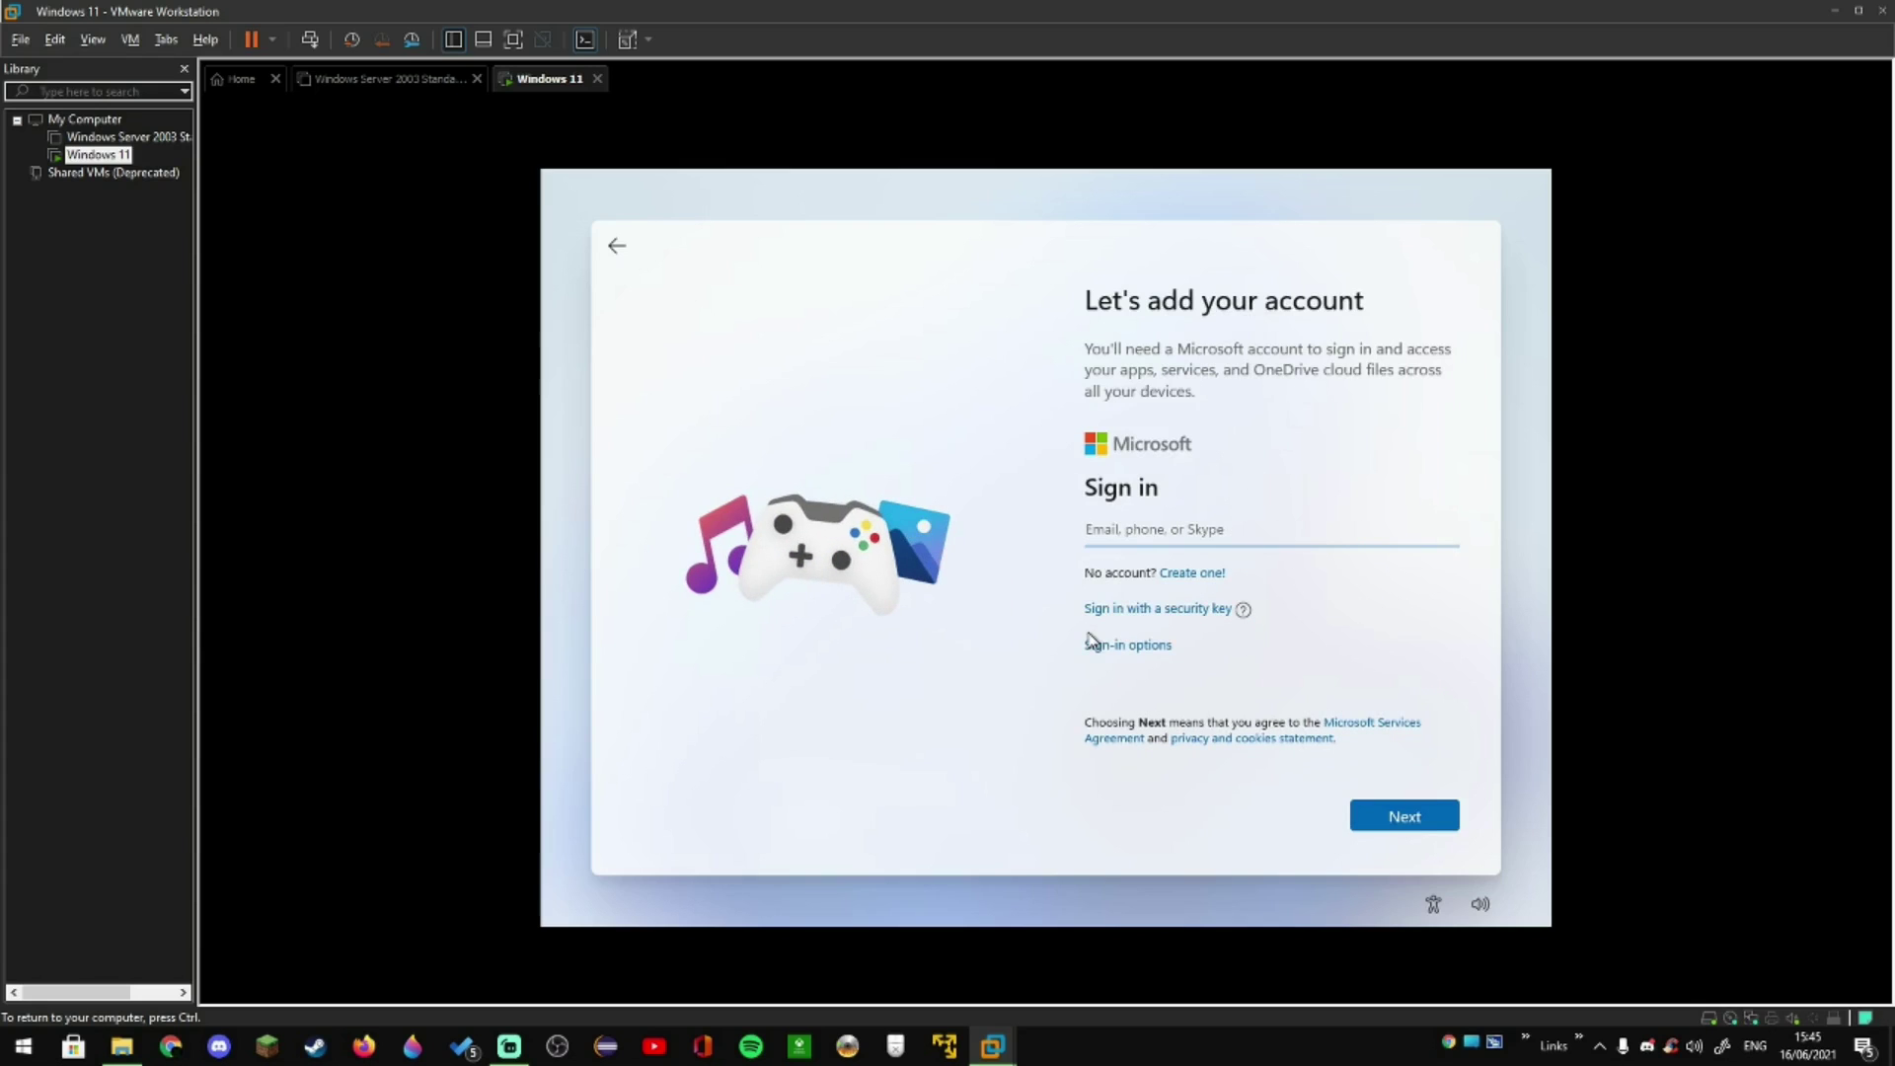
Choose an offline account from the sign-in options and continue with the limited experience.
left_click(1125, 645)
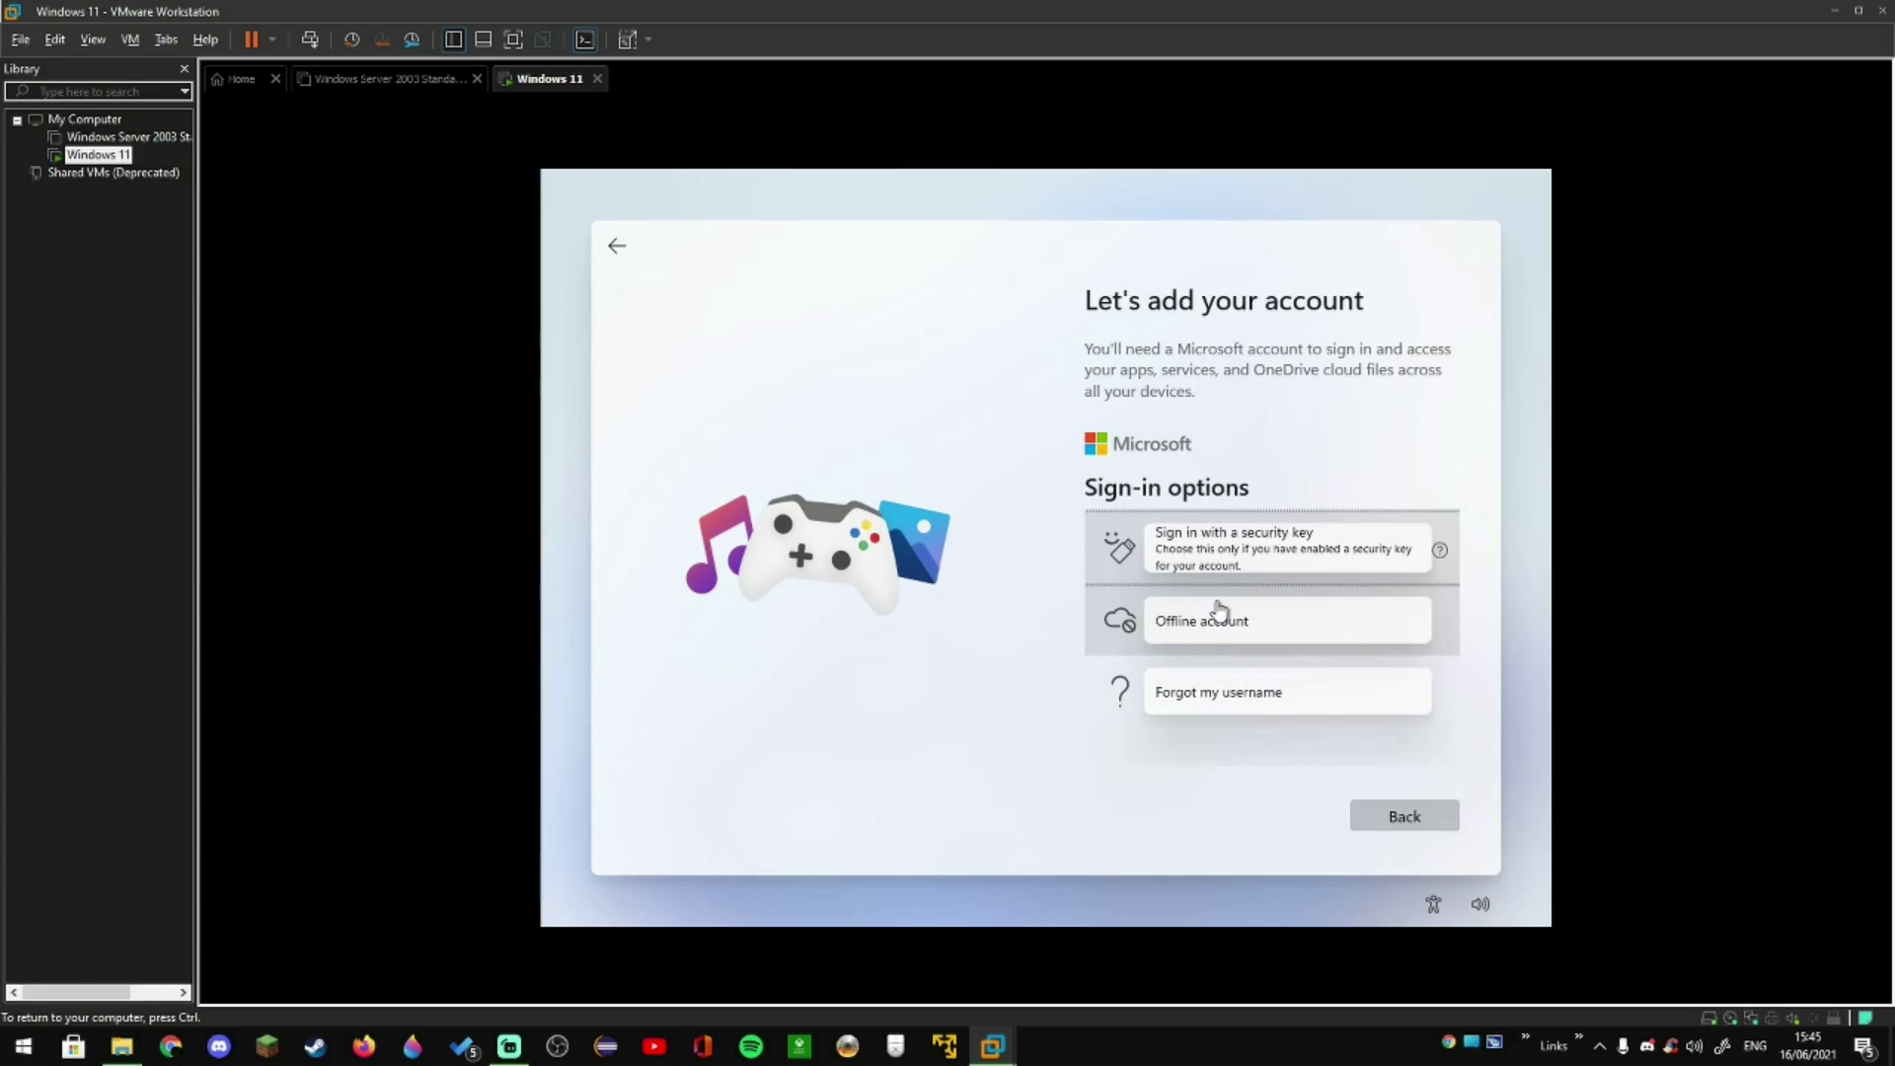
left_click(1220, 612)
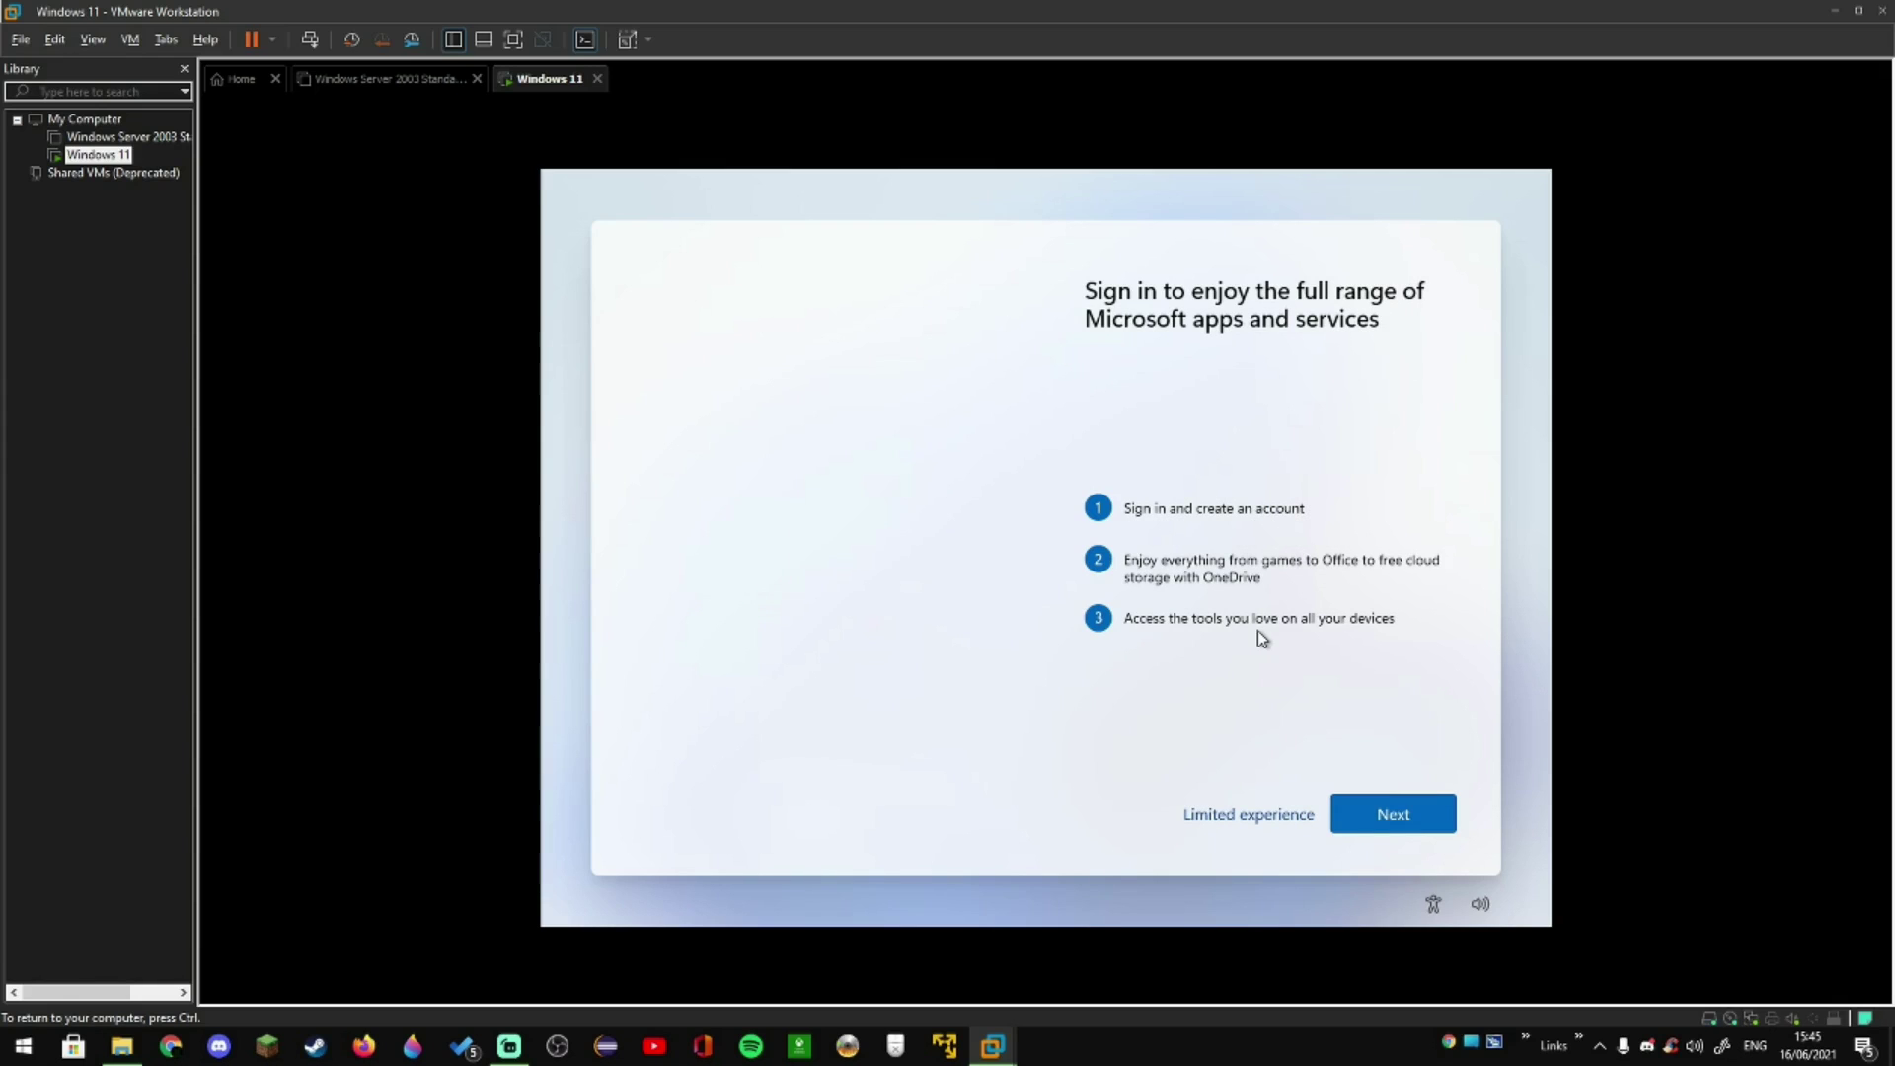
left_click(1306, 821)
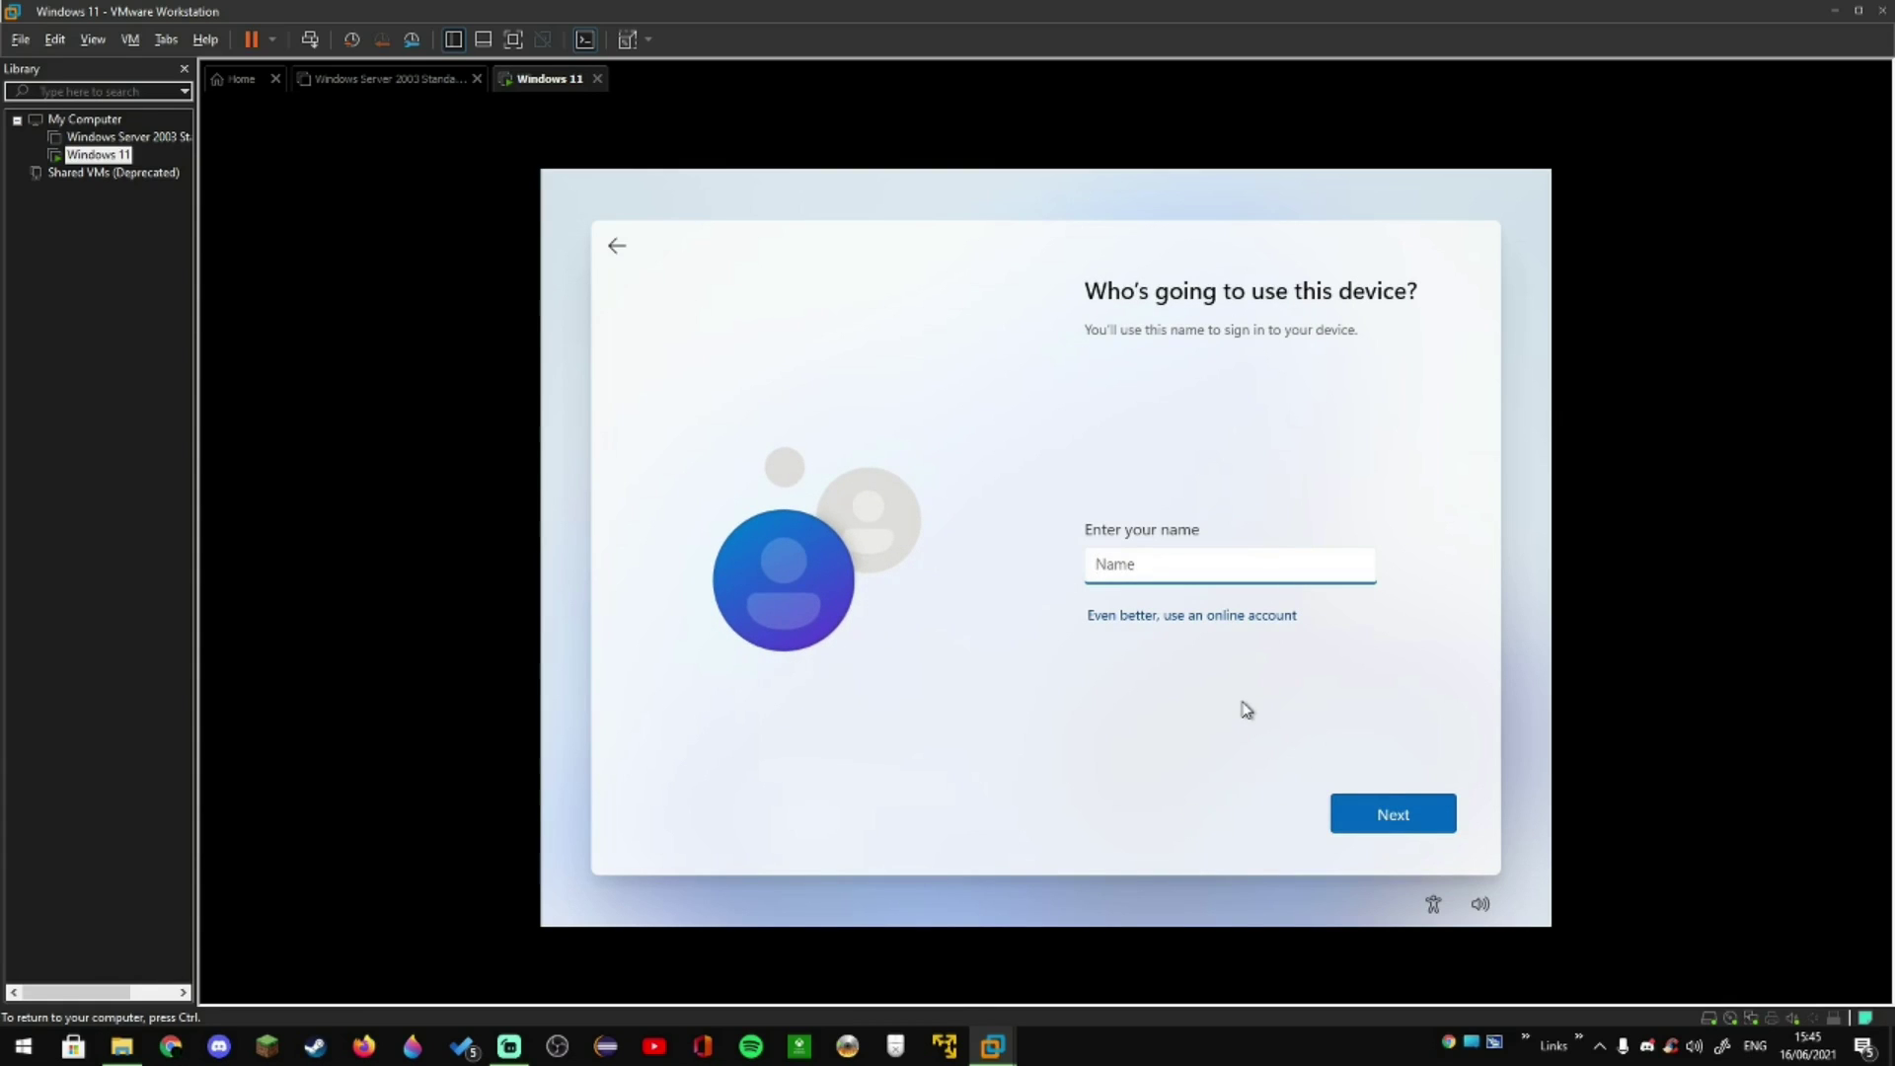
Enter the user's name for the local account and continue the setup.
type("Minethegf")
key("BackSpace")
type("ground")
left_click(1335, 819)
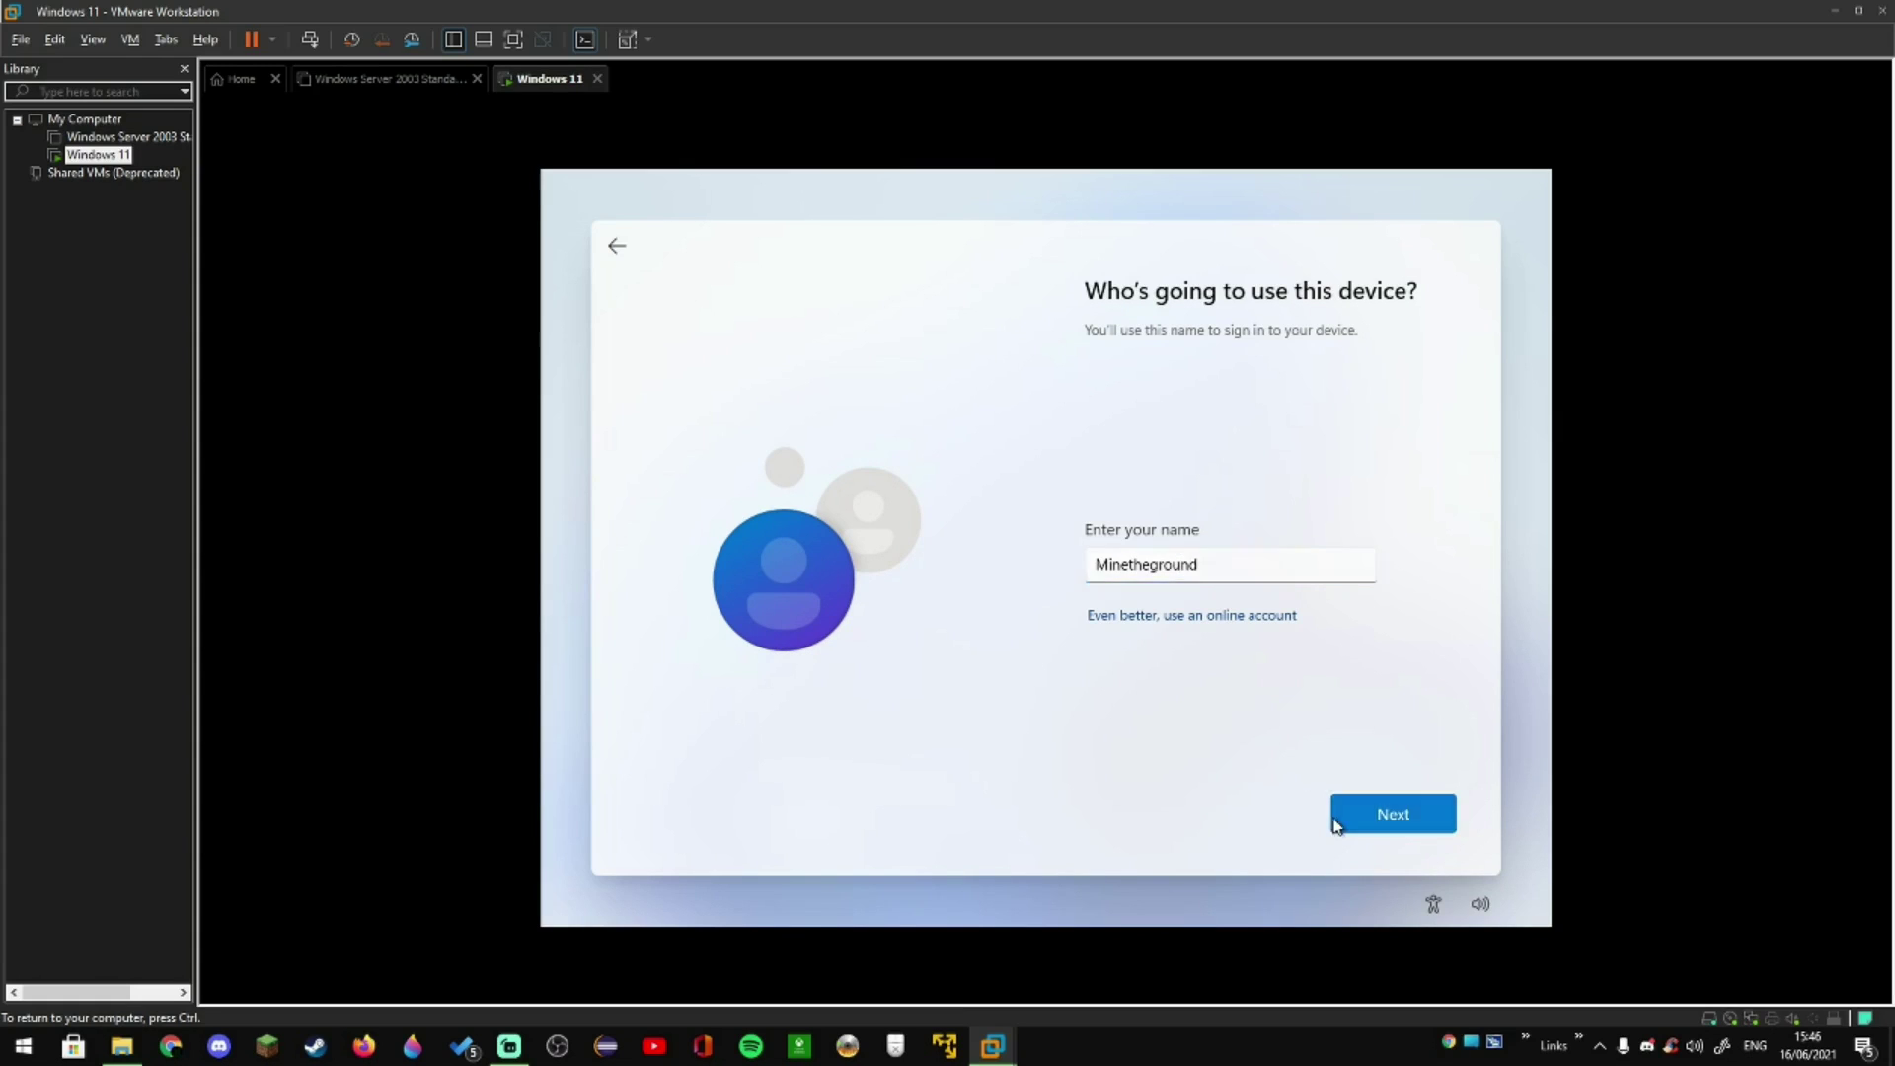
left_click(1334, 819)
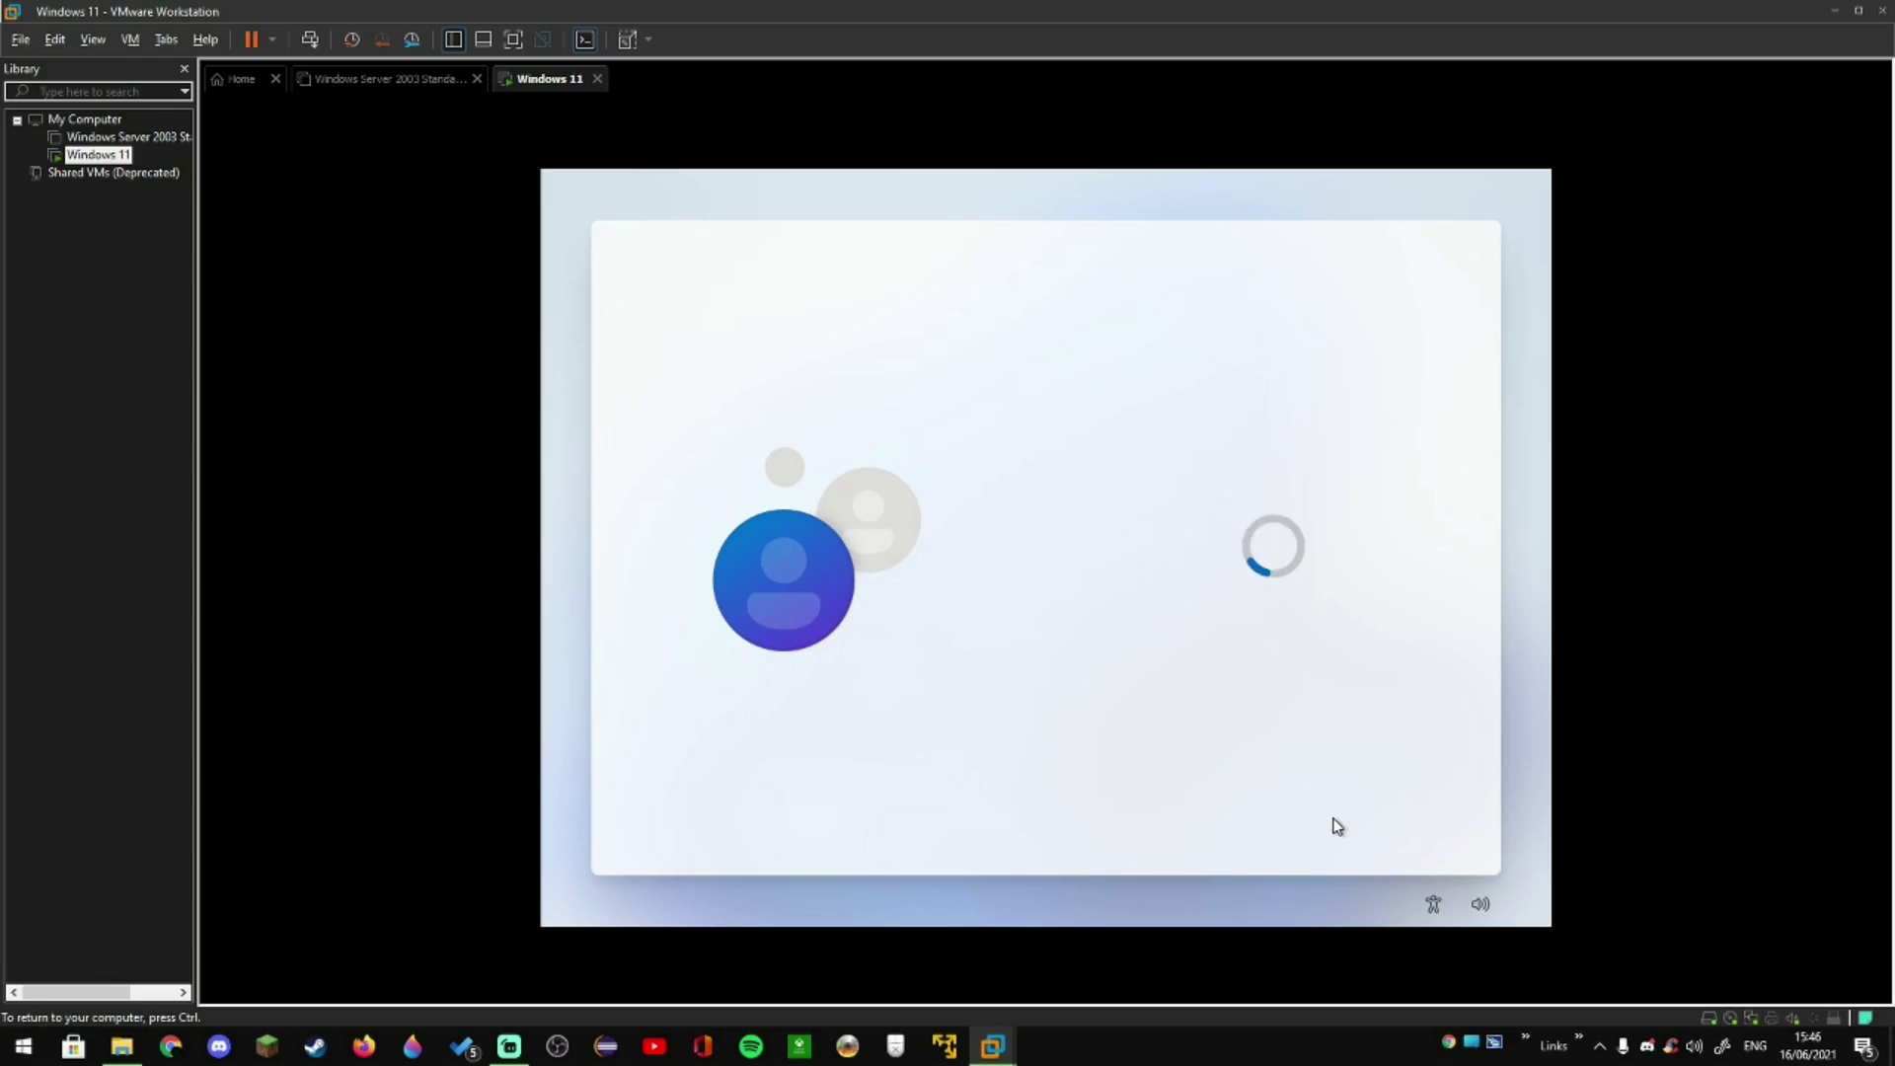
Turn off Location in the device's privacy settings.
key("ctrl")
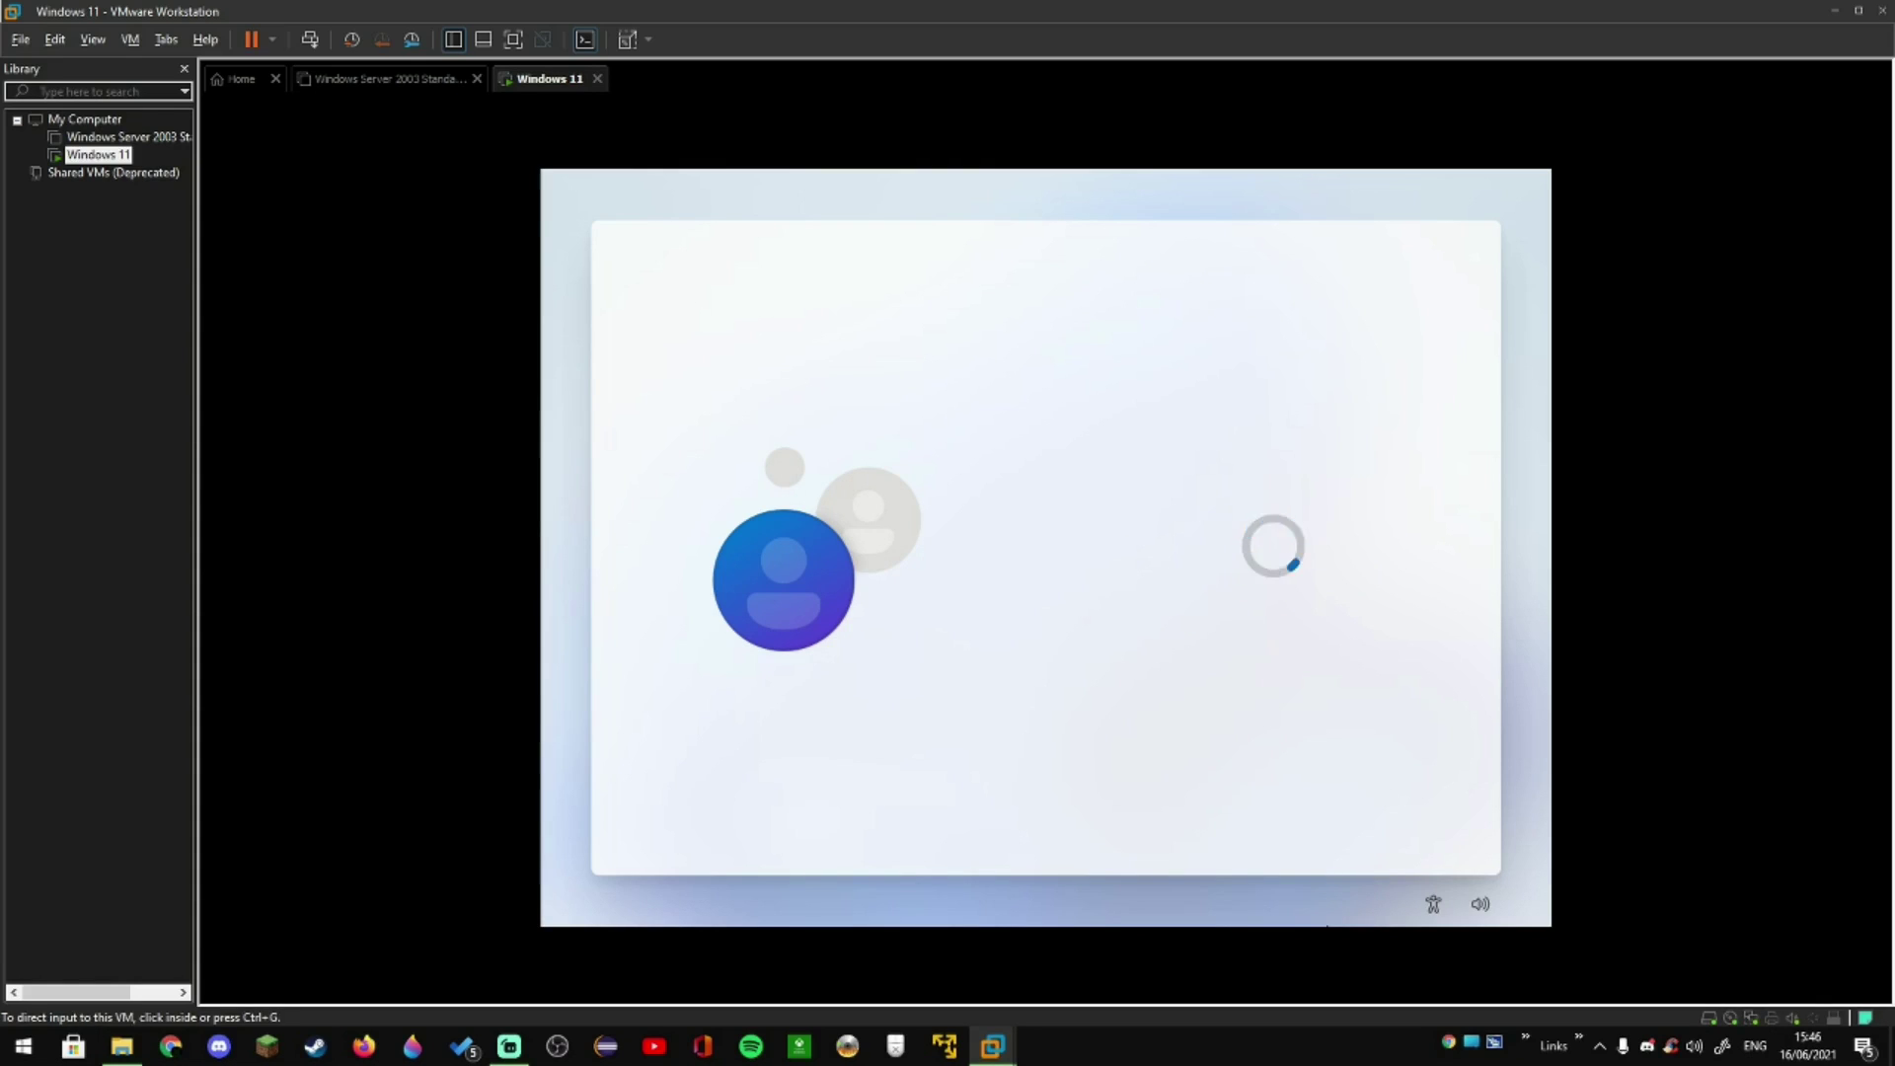
left_click(1227, 782)
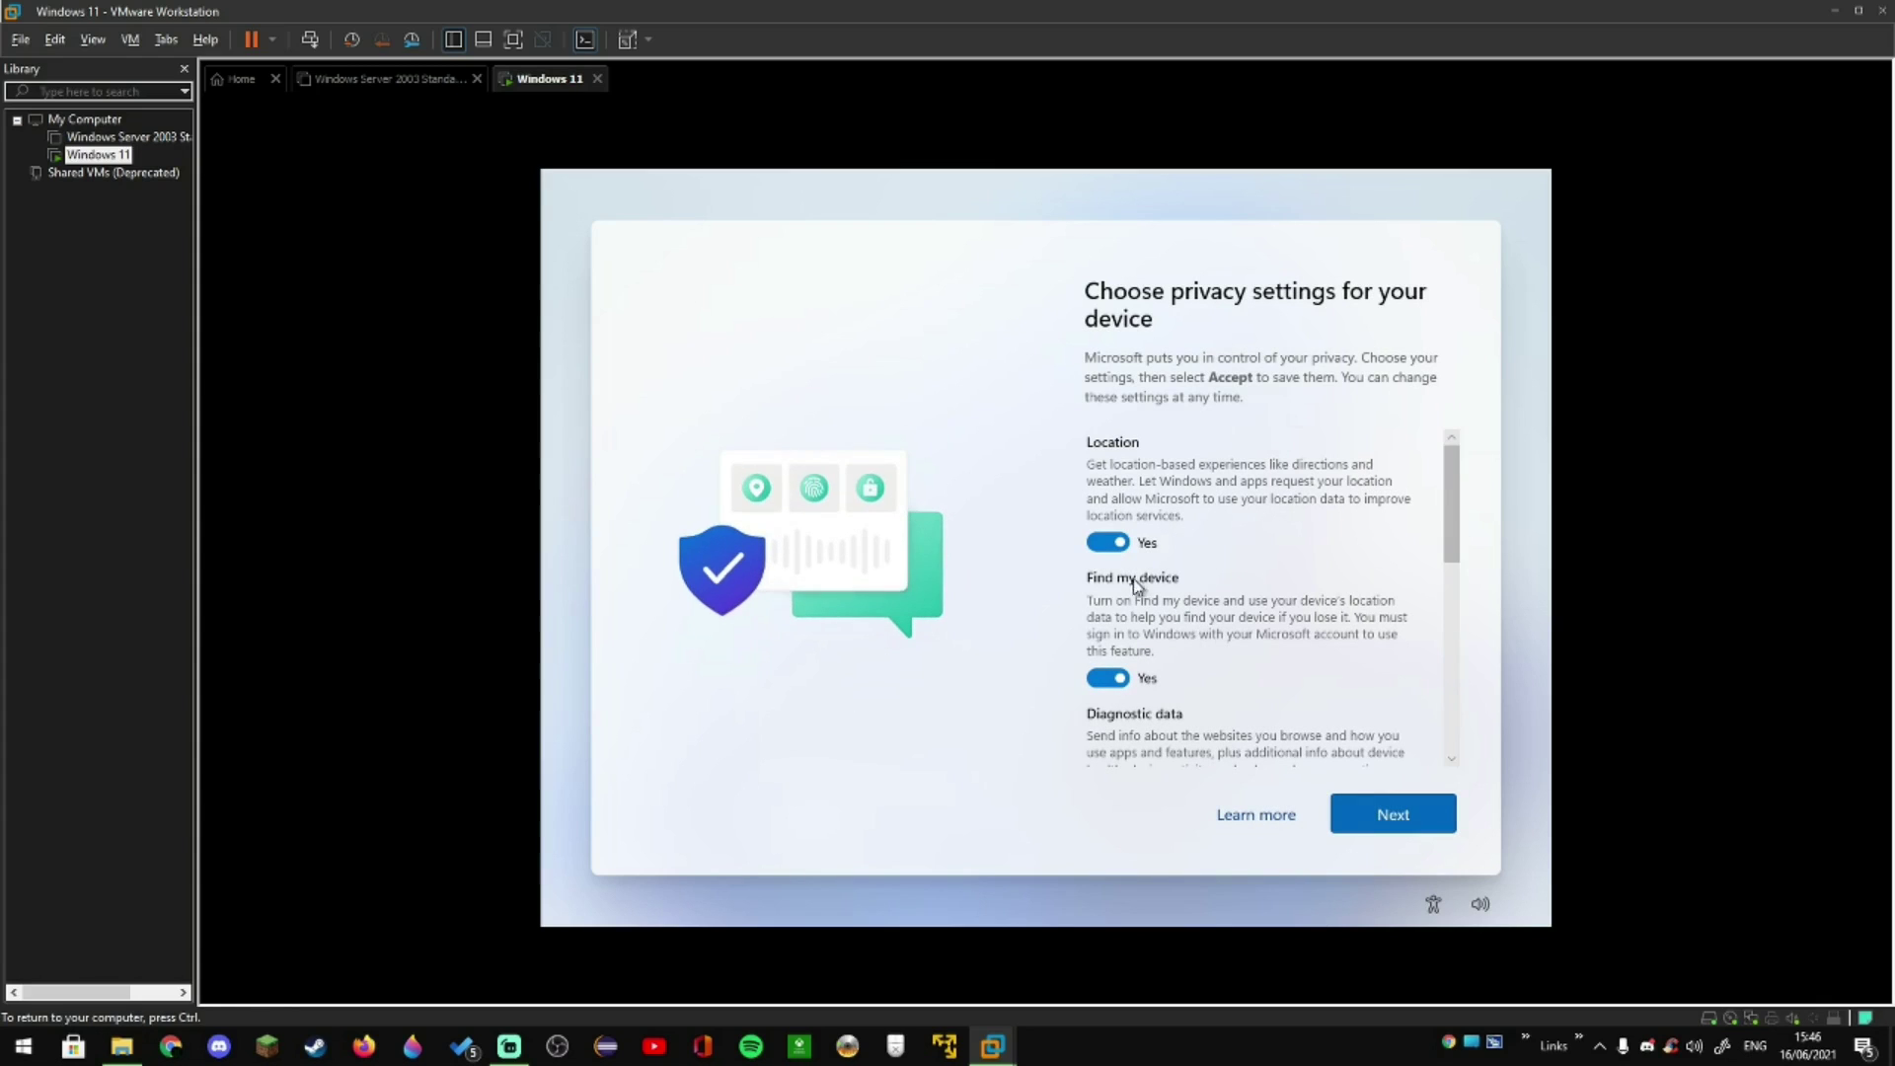
left_click(1110, 542)
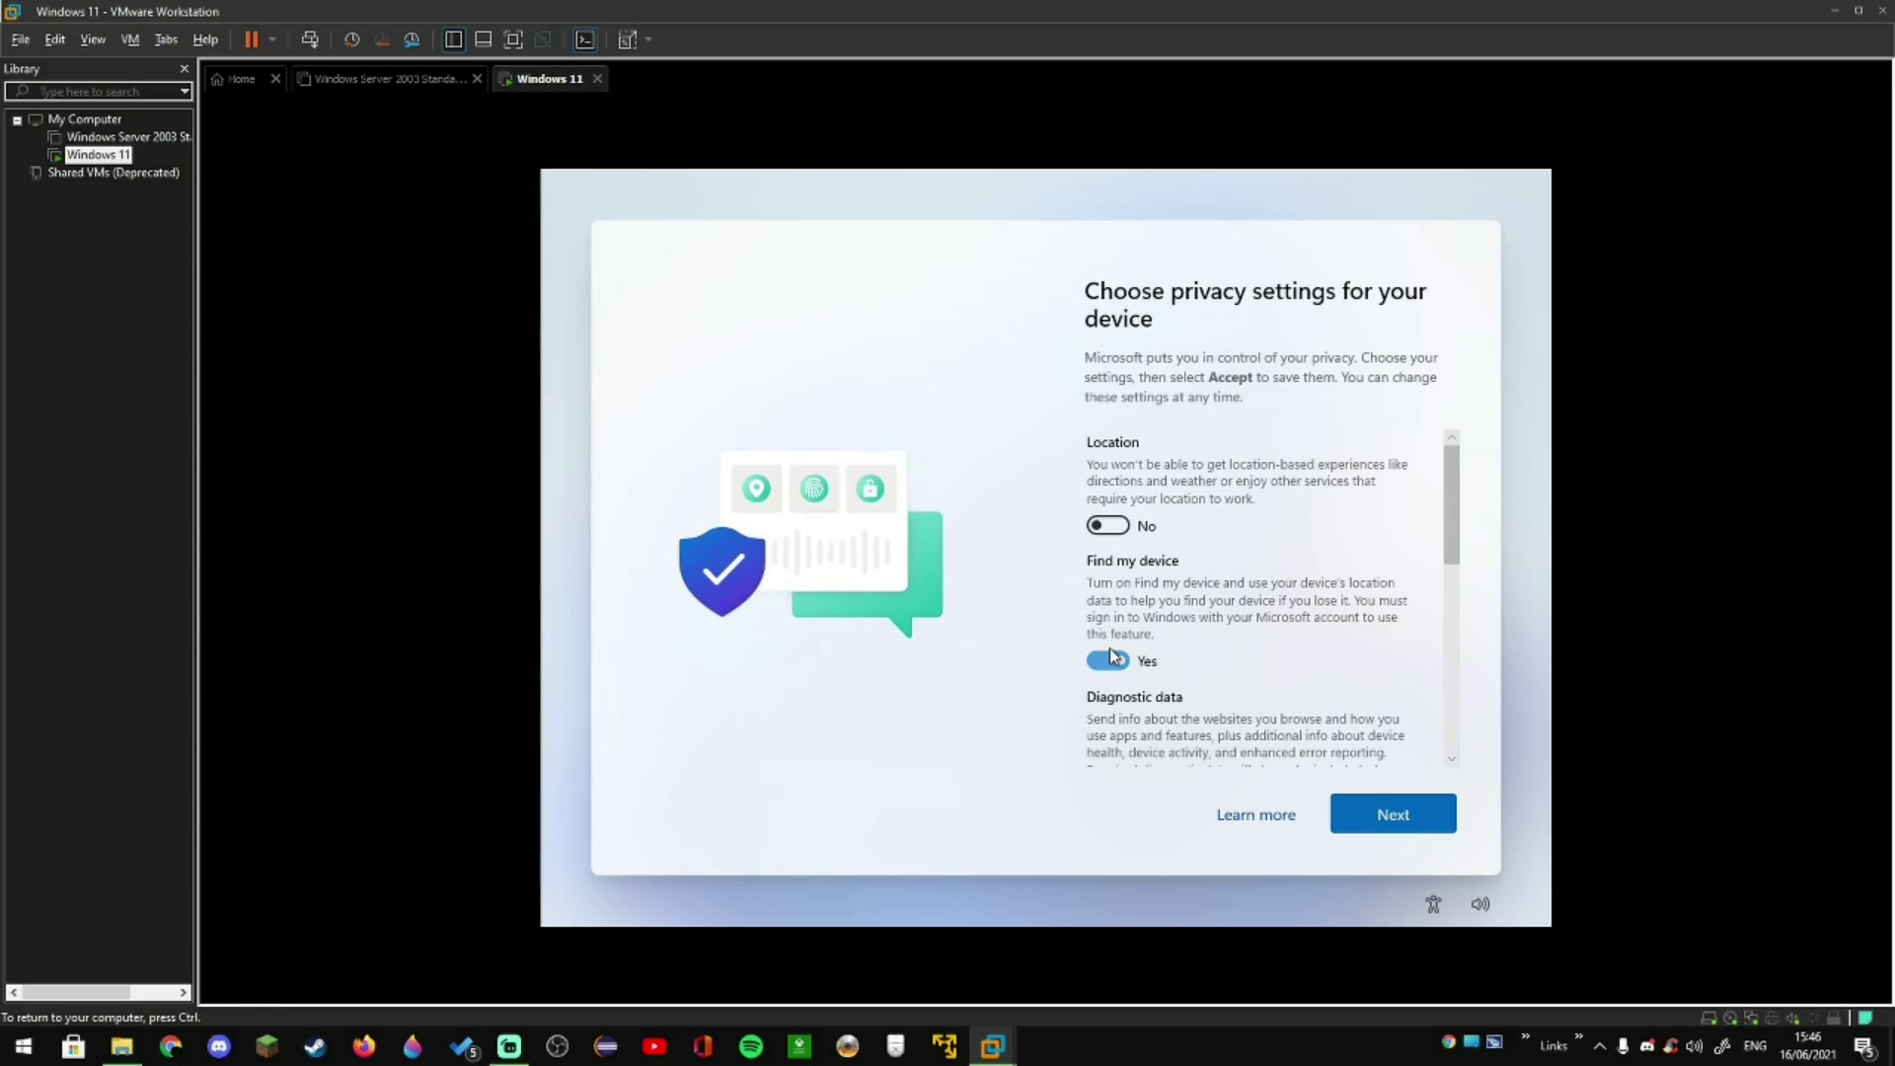
Turn off Find my device, Inking & typing, Tailored experiences and Advertising ID, and accept the privacy settings.
left_click(1110, 648)
scroll(1109, 652, "down", 2)
left_click(1113, 701)
left_click(1115, 703)
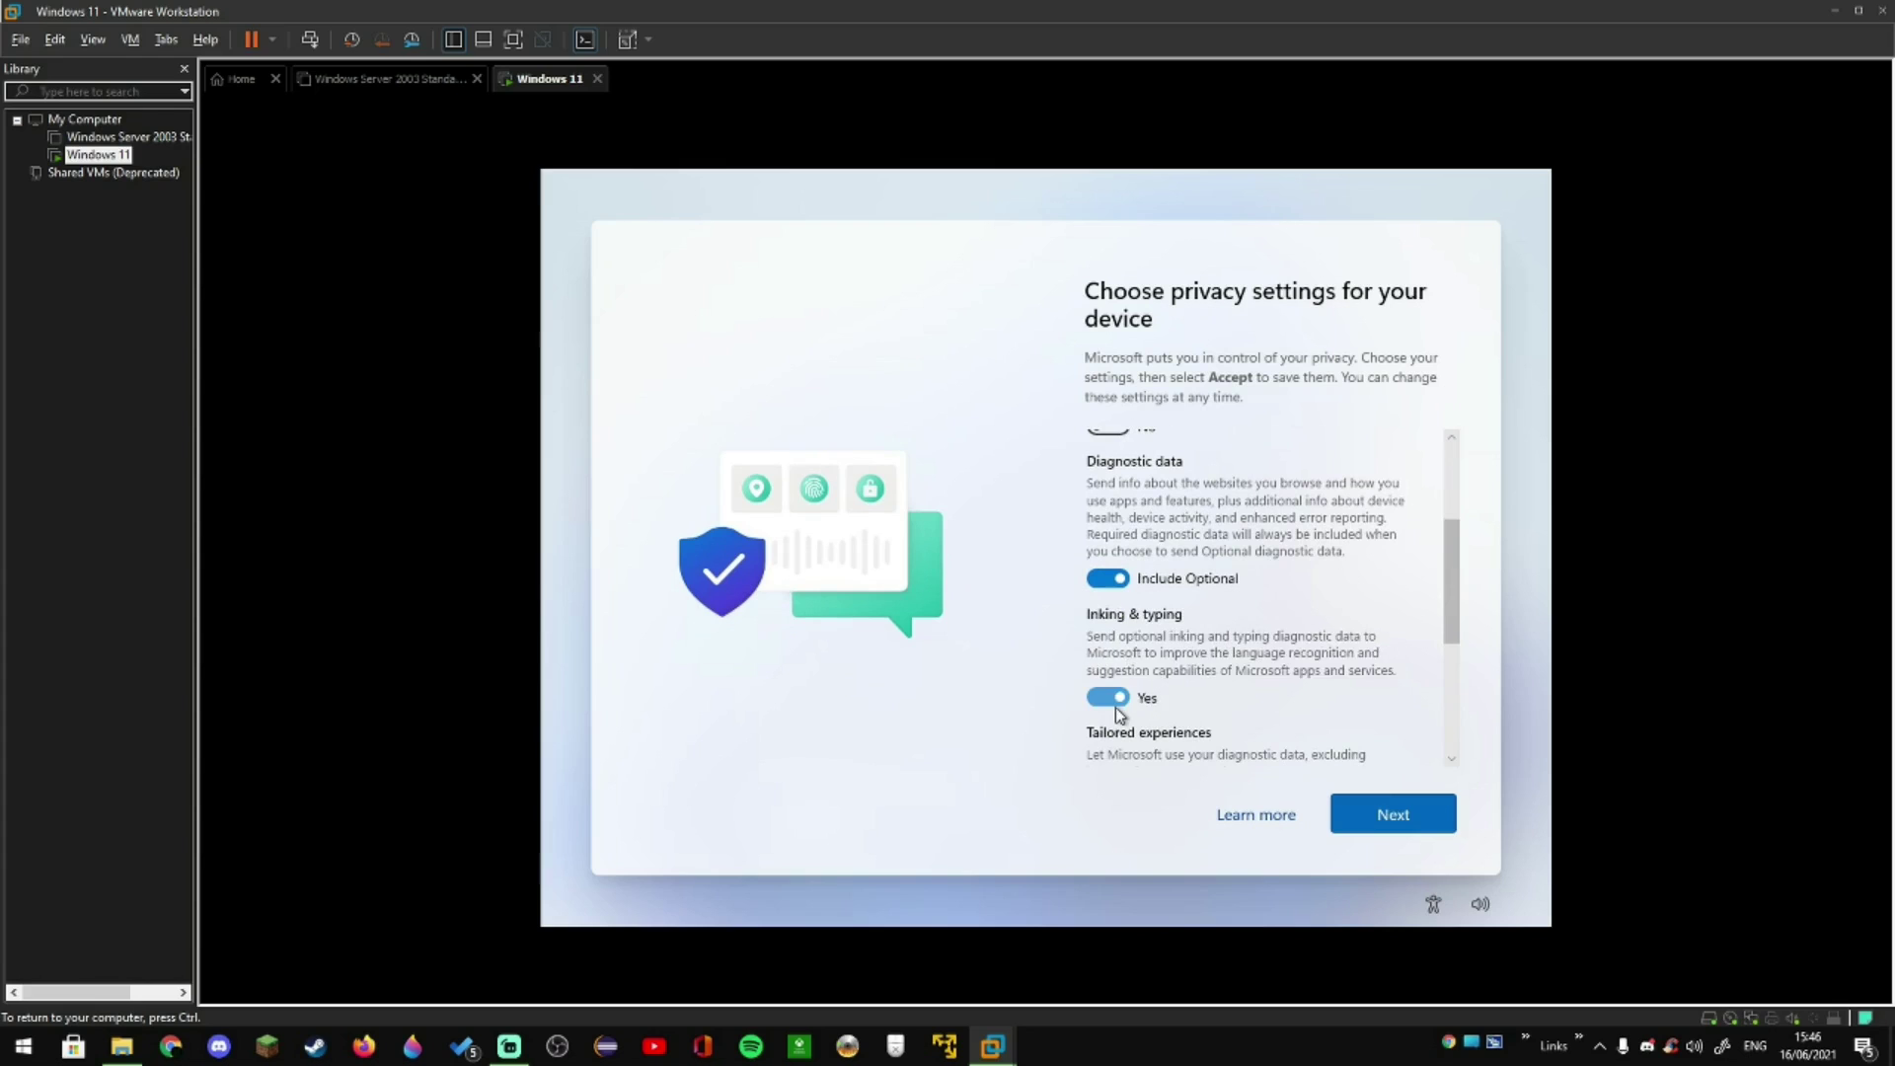
left_click(1115, 704)
scroll(1121, 669, "down", 3)
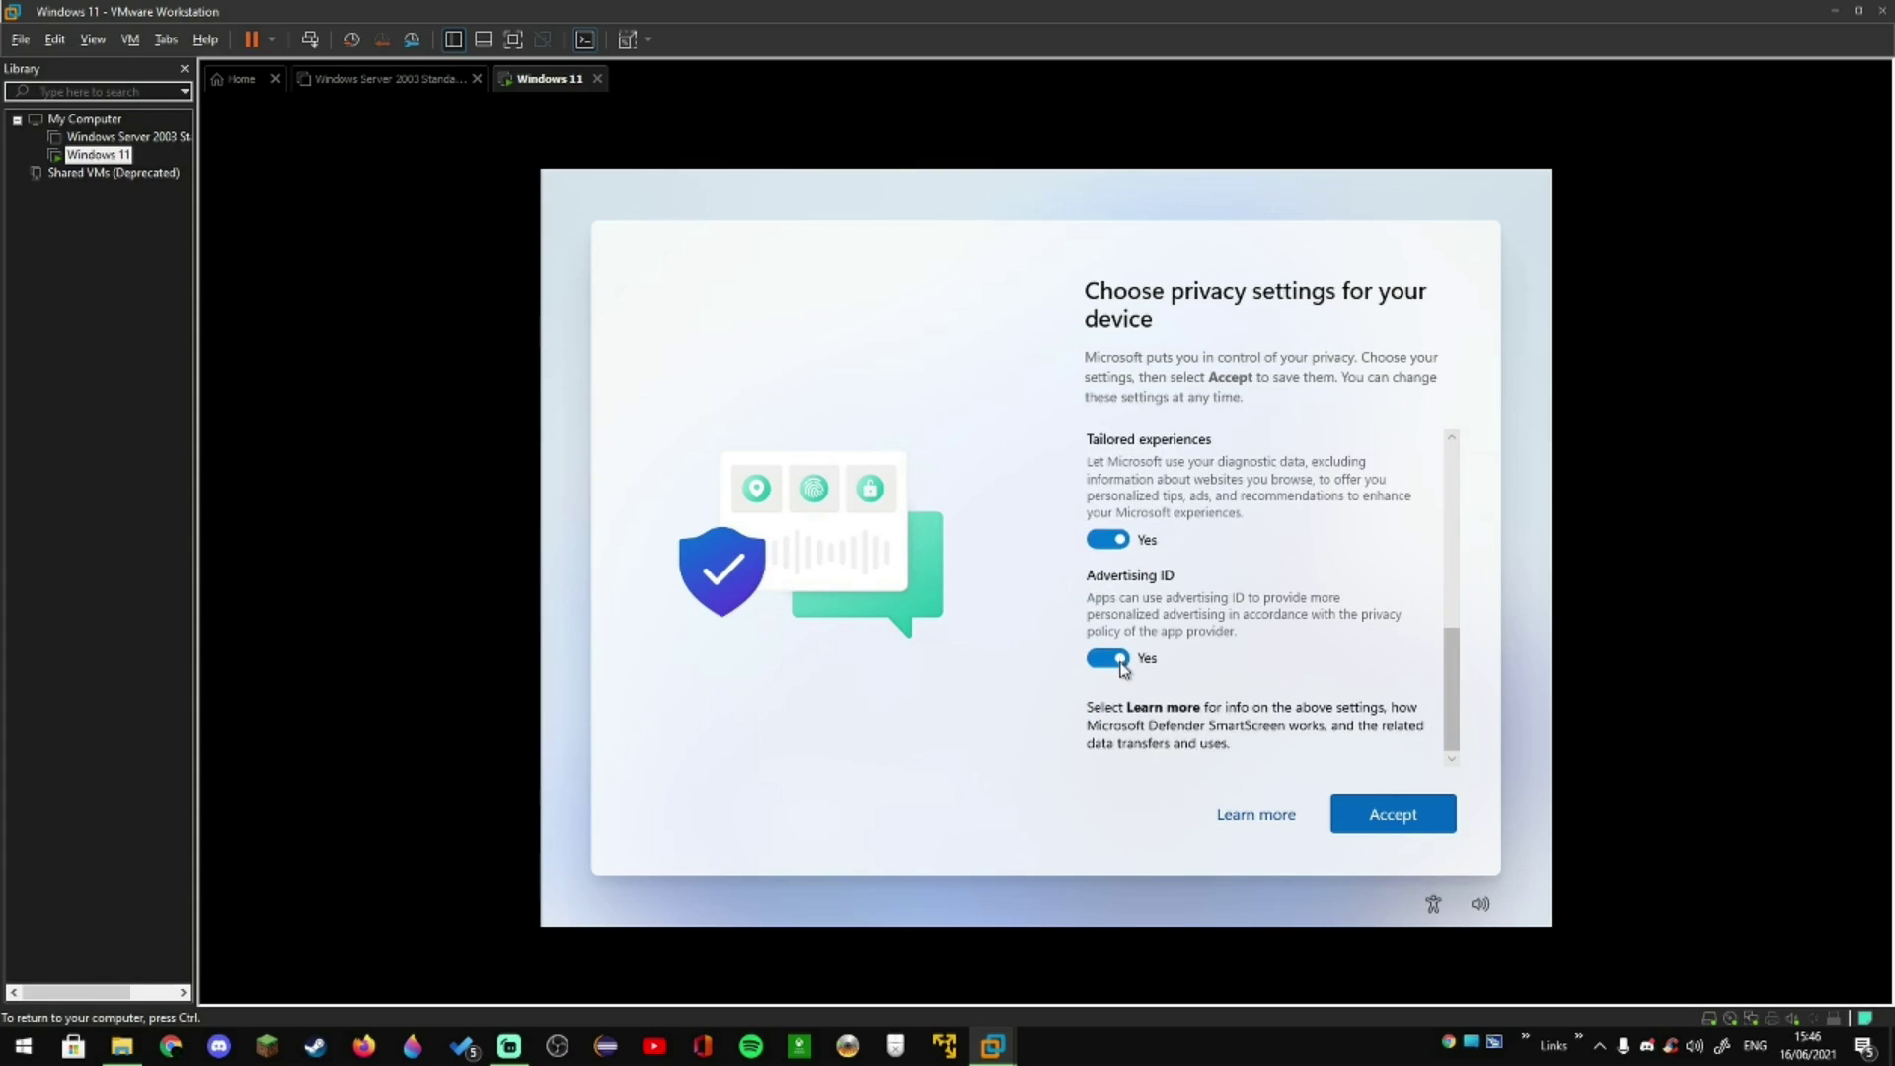
left_click(1108, 538)
left_click(1108, 657)
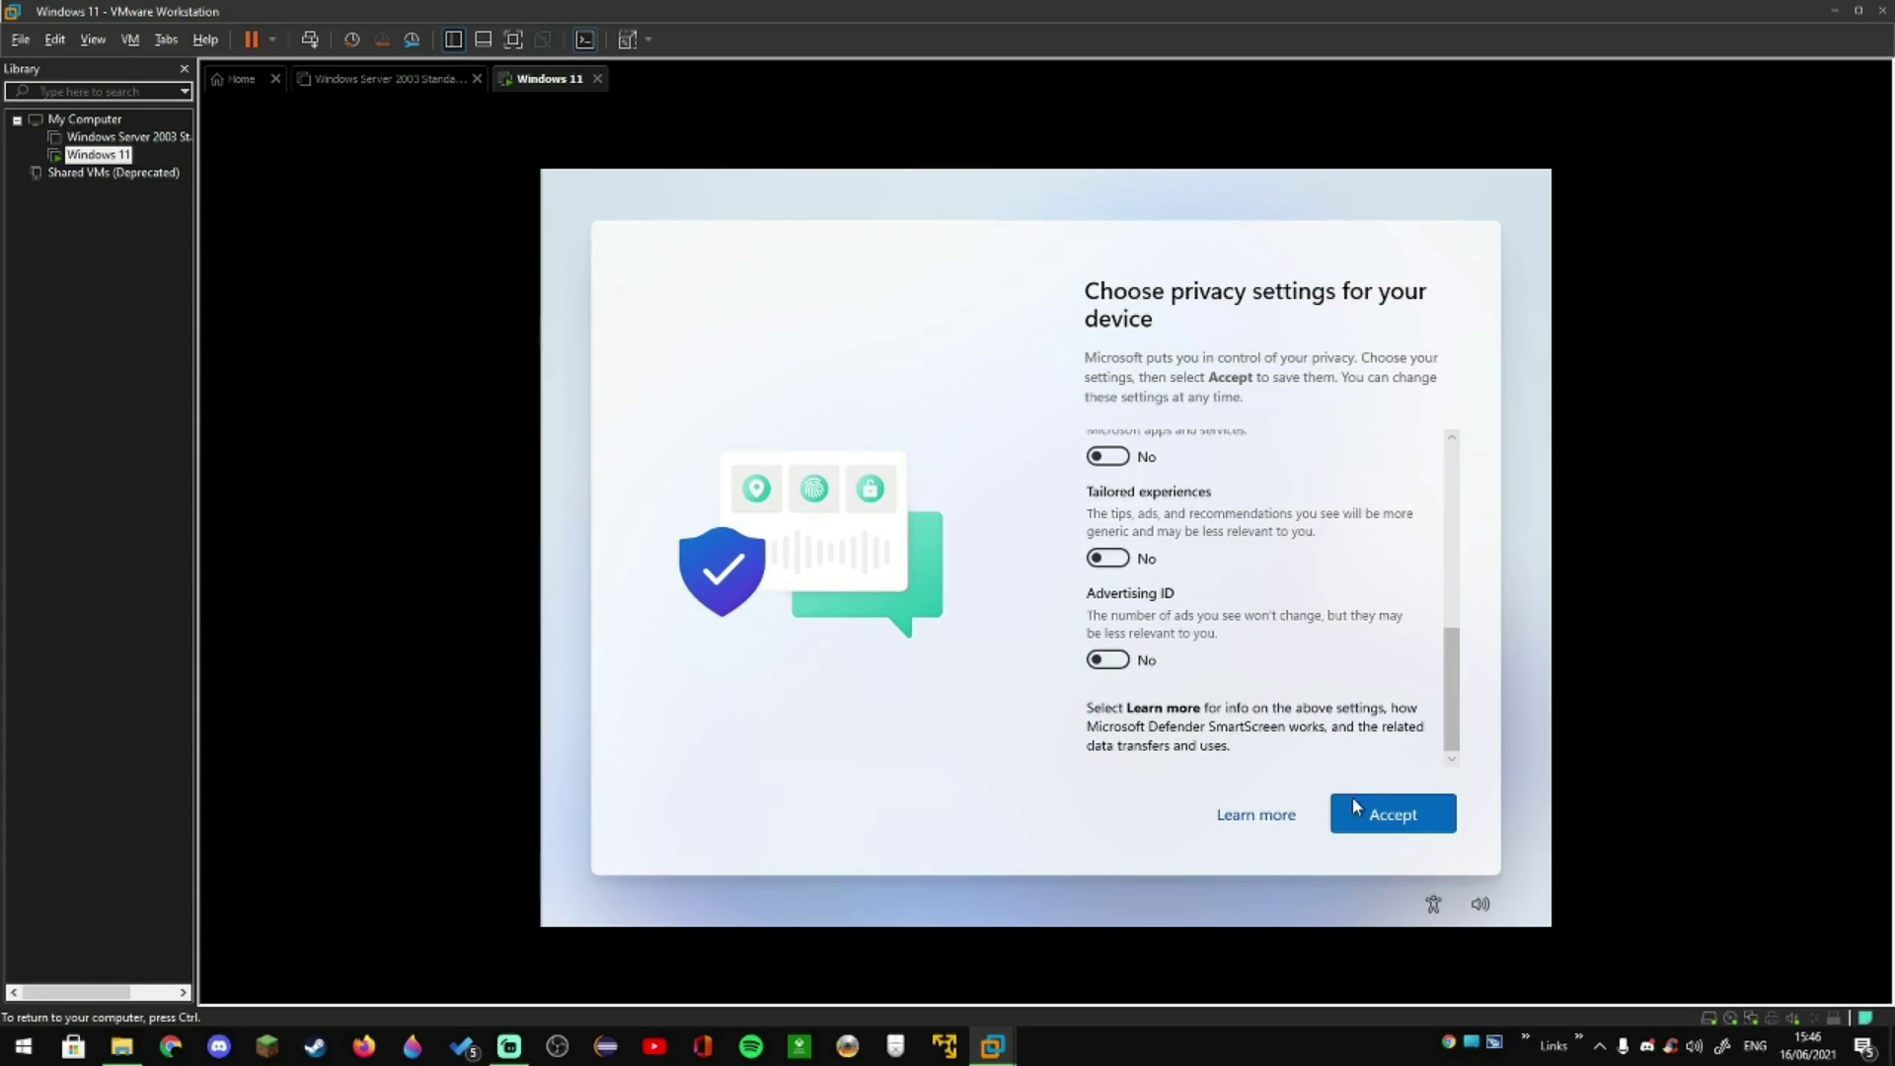
left_click(1354, 806)
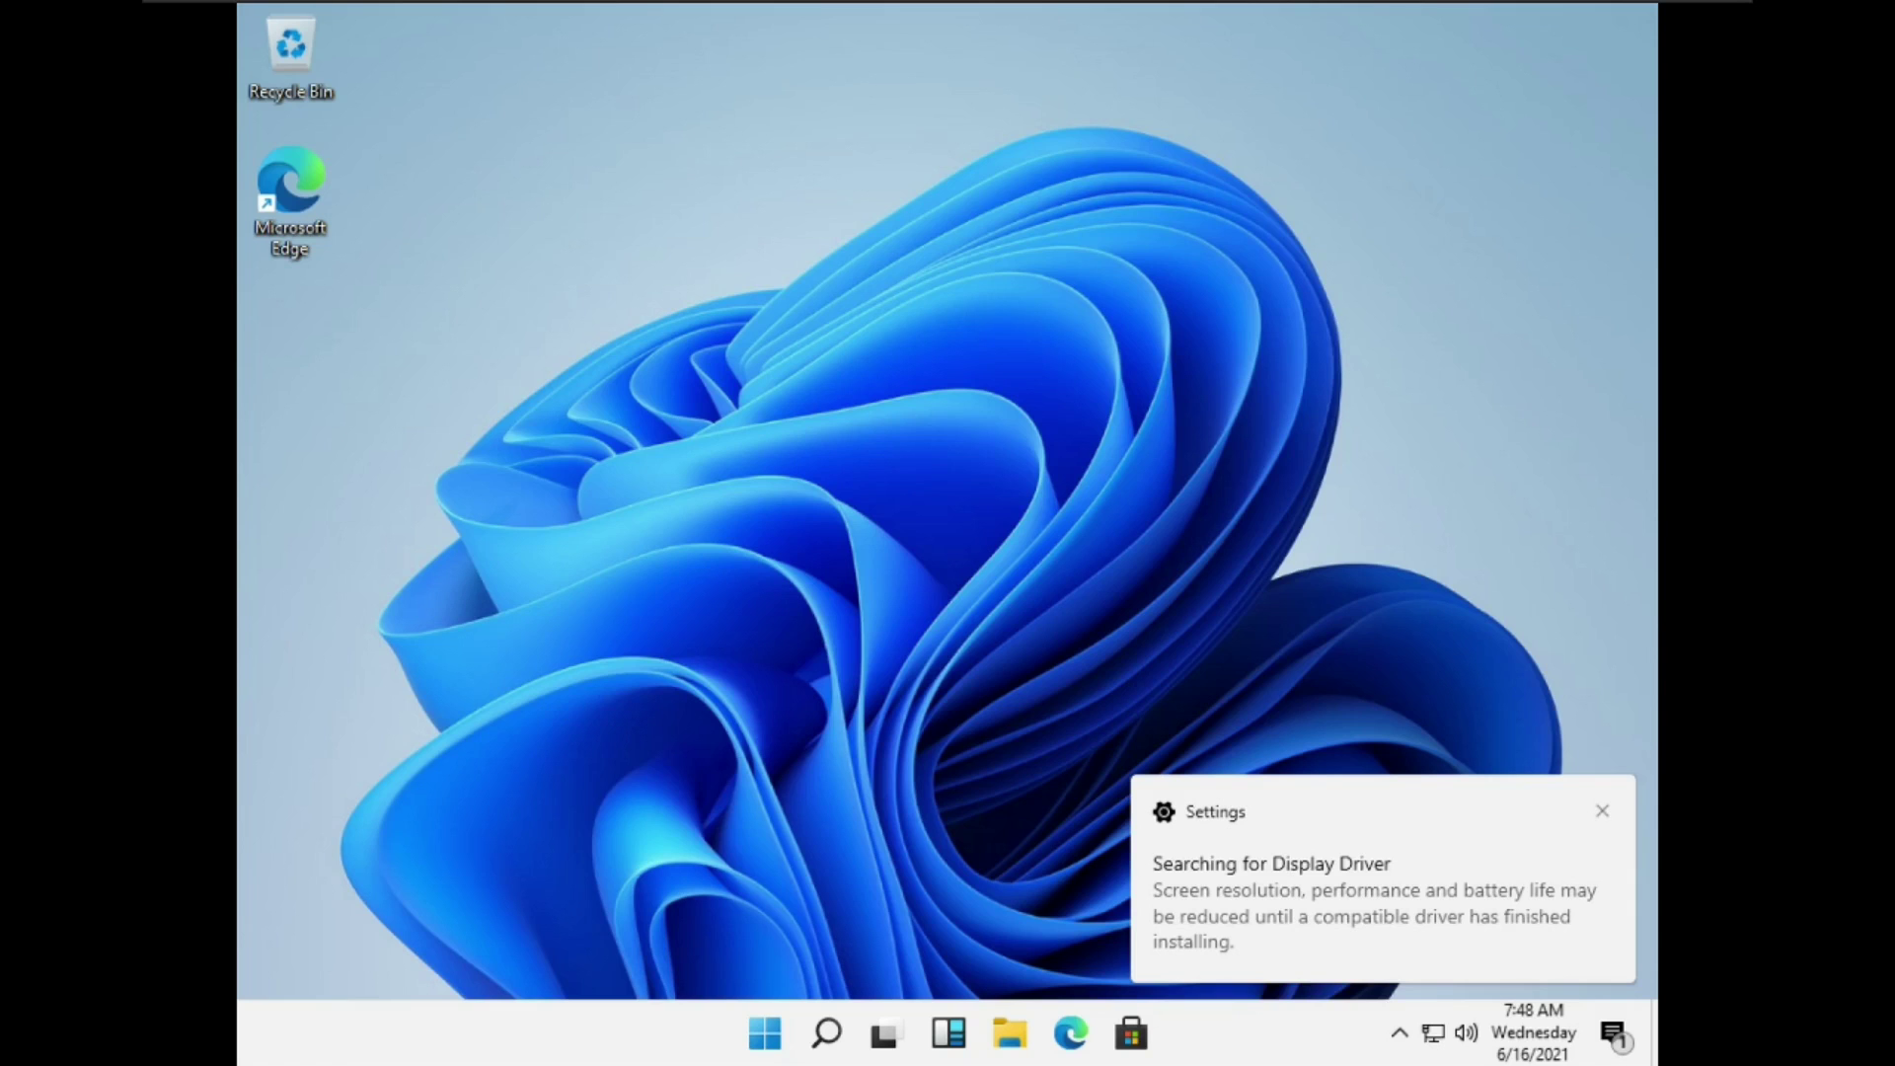
Open the Start menu, view Windows Update from the display driver notification, and close the Settings window.
key("super")
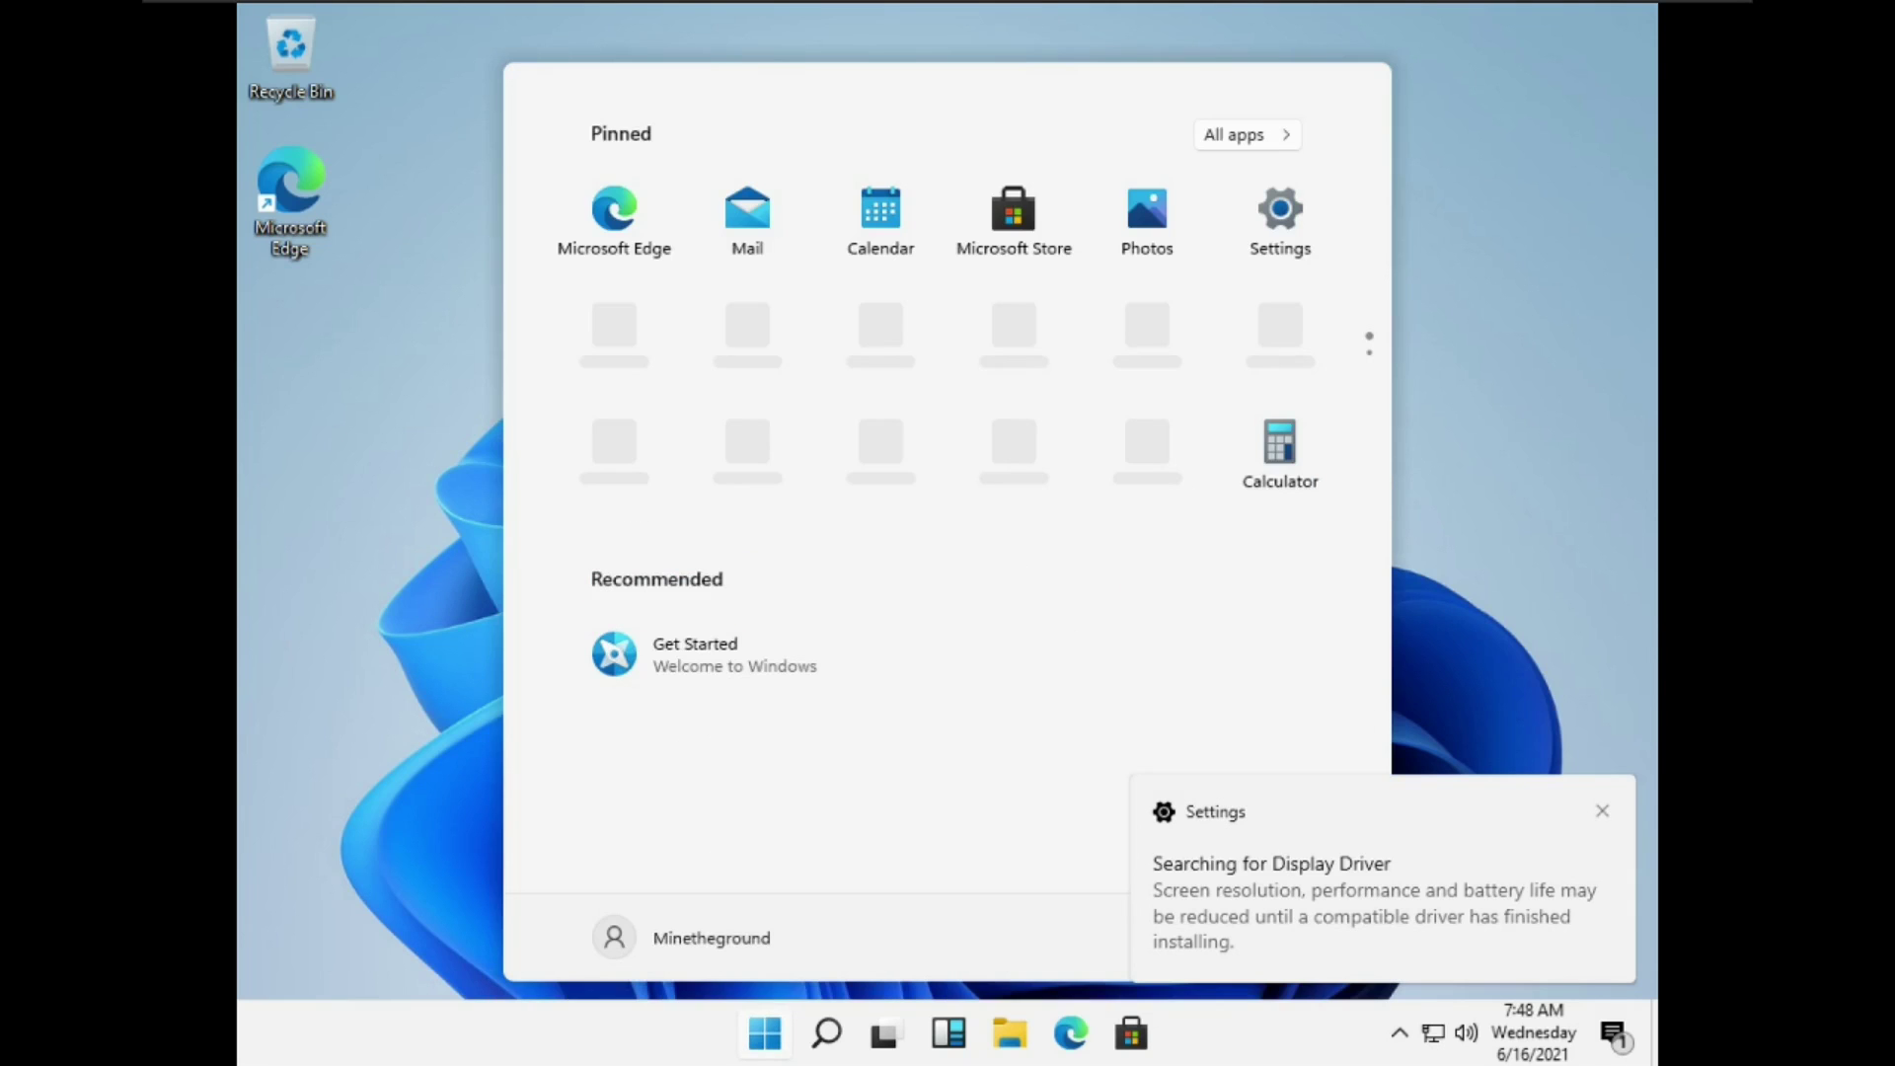
left_click(1293, 940)
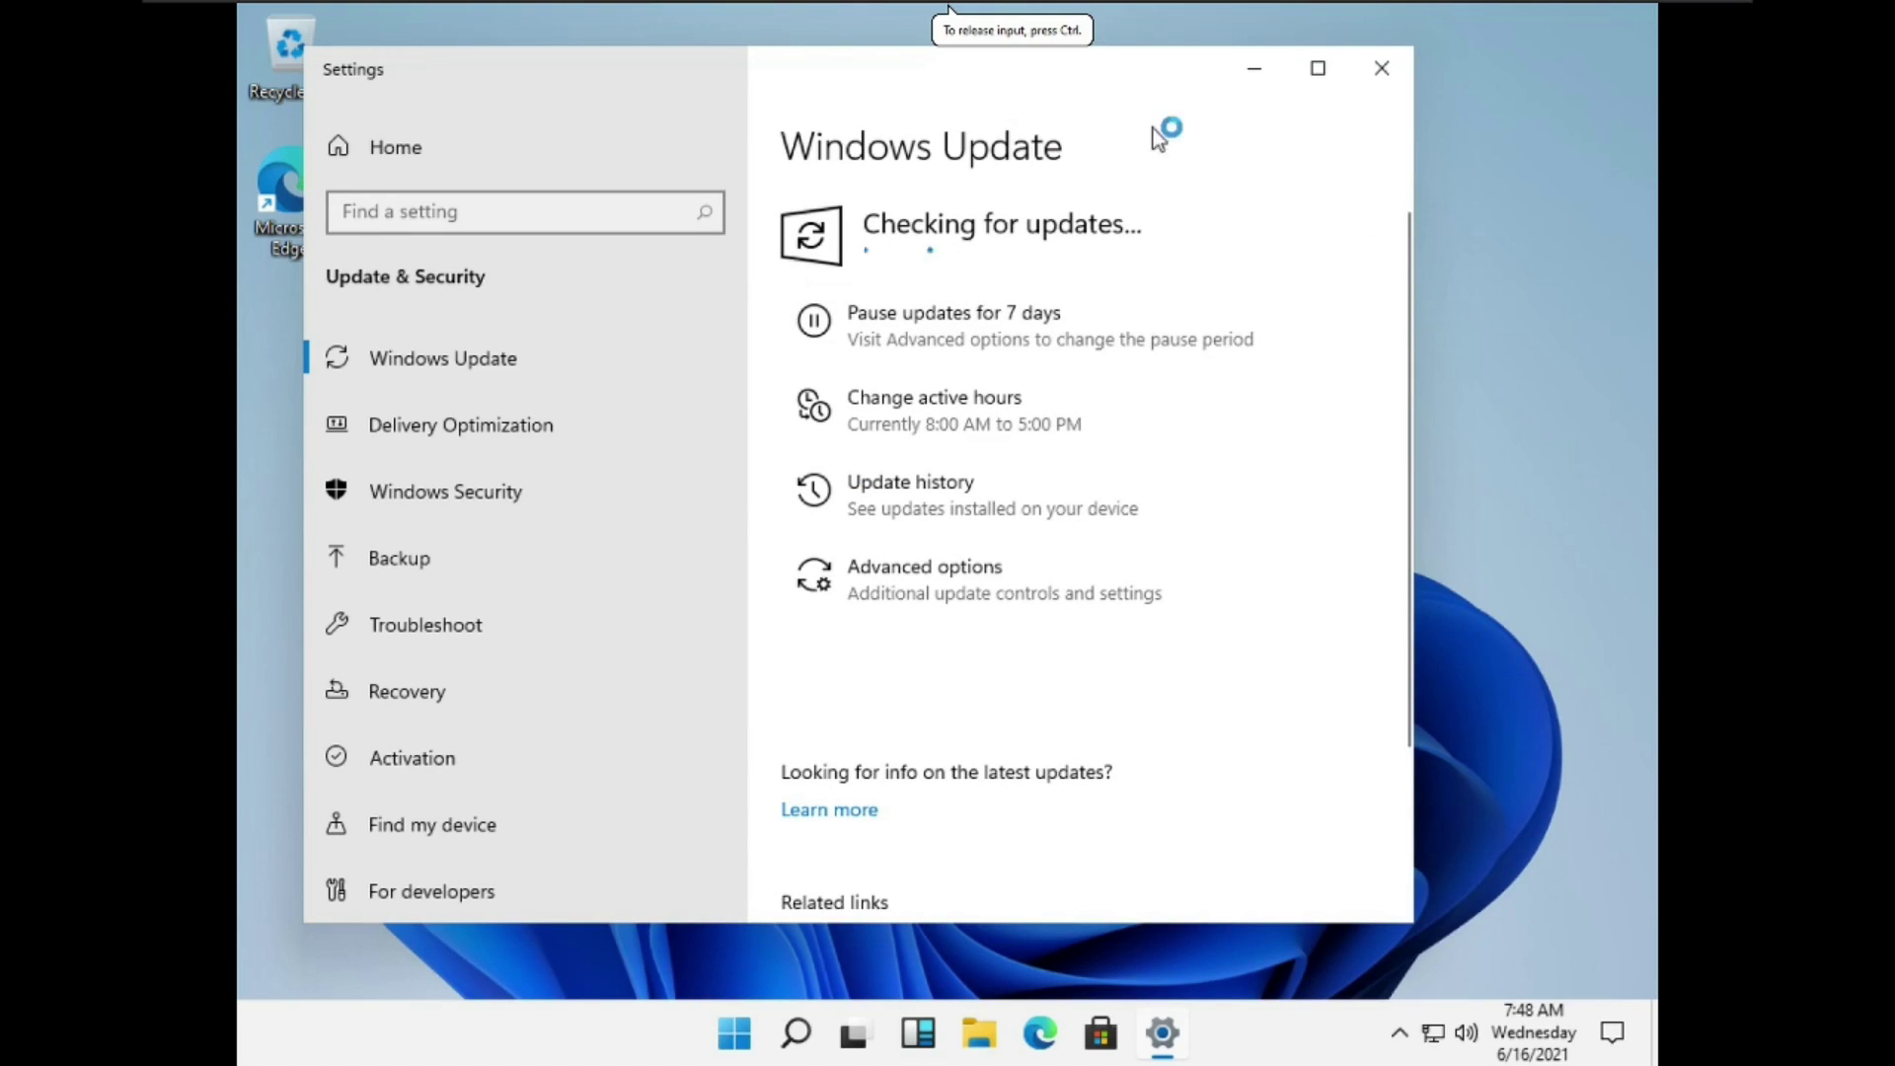
left_click(1379, 68)
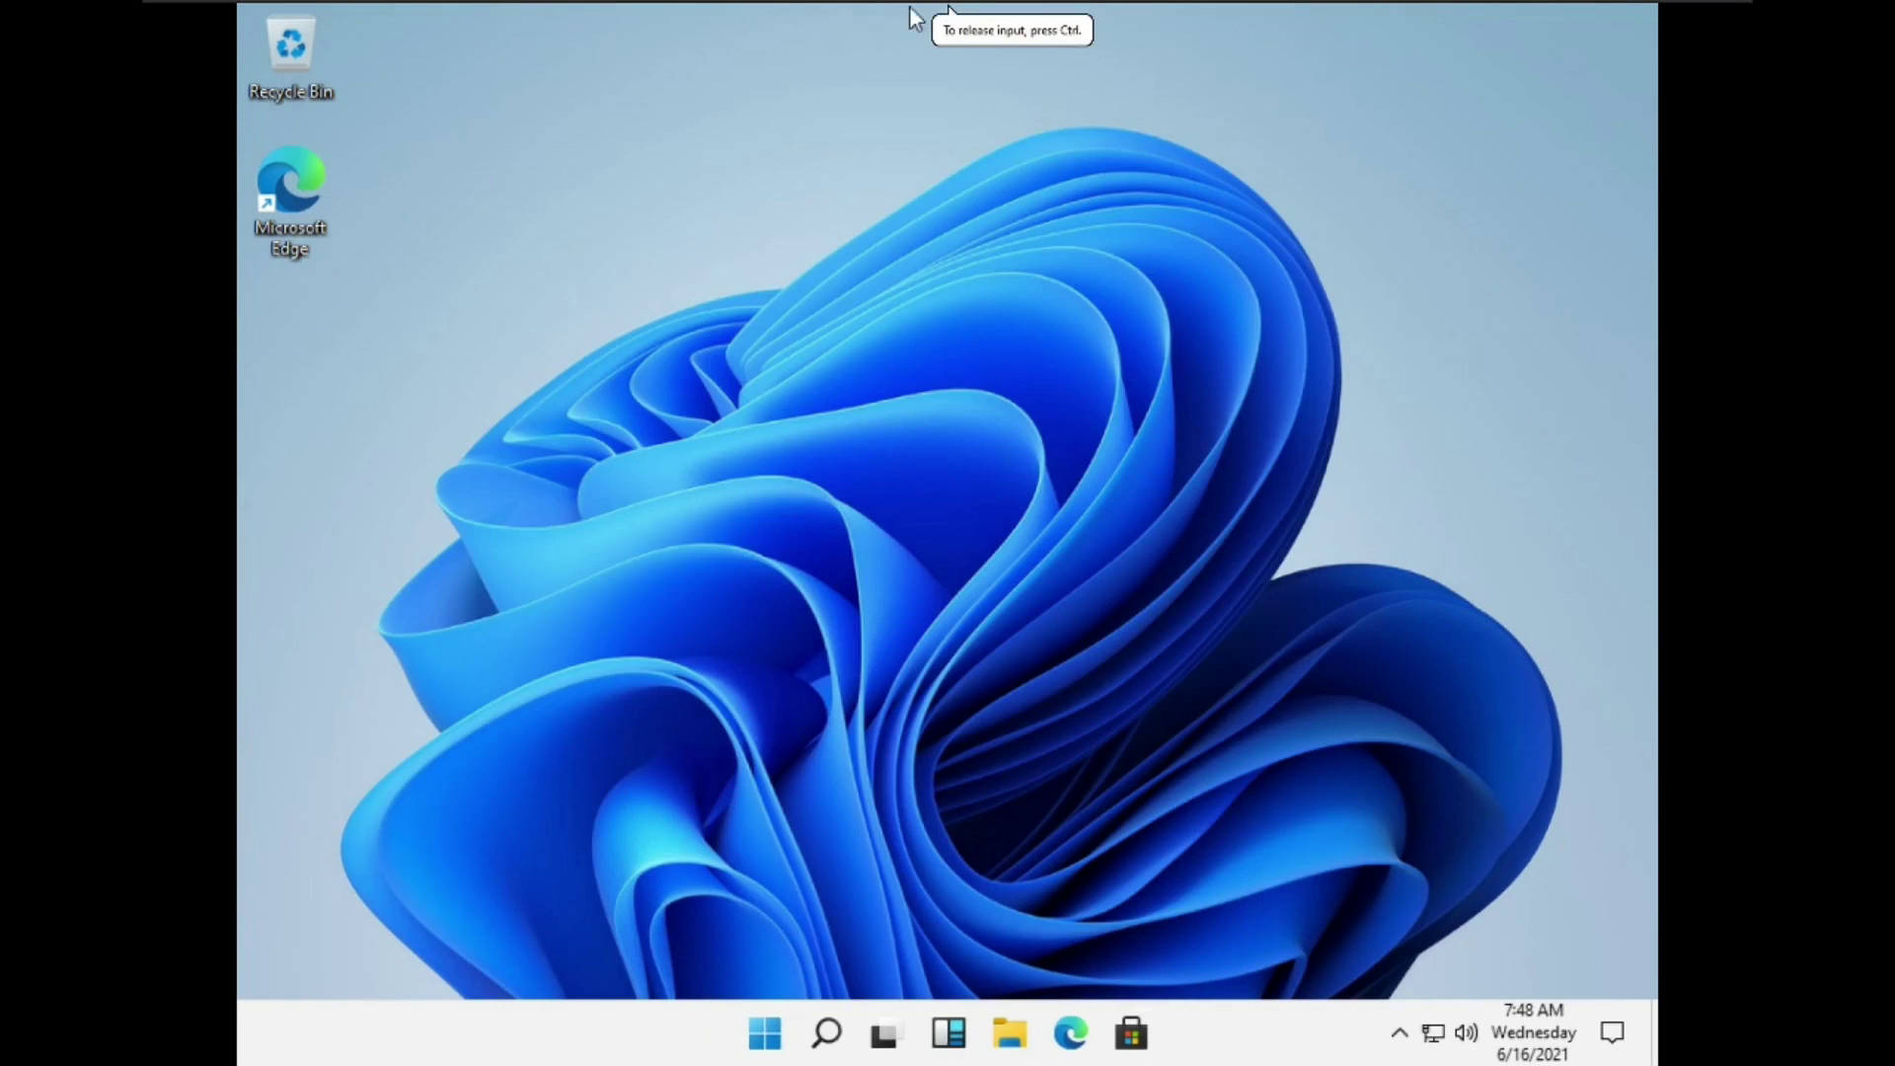
Start the VMware Tools installation for the virtual machine so its setup disc is mounted.
mouse_move(680, 8)
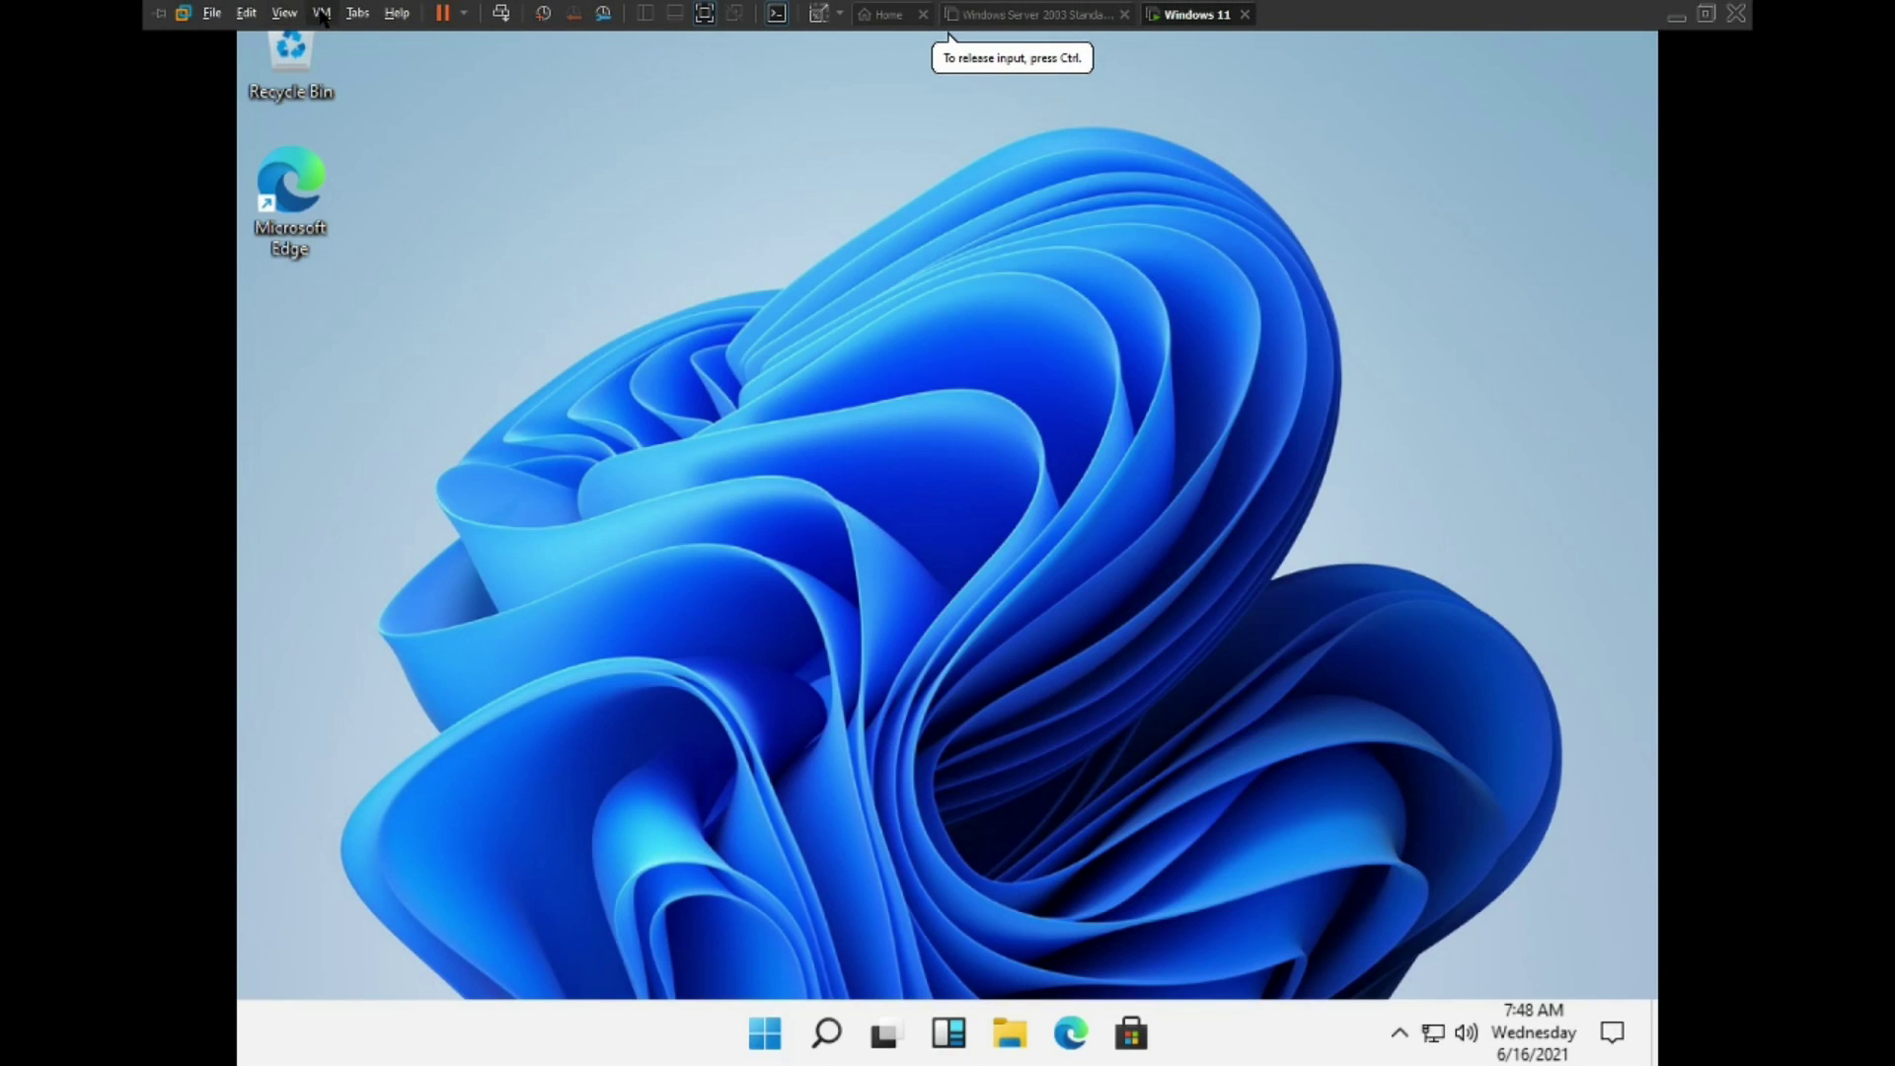
left_click(322, 13)
left_click(329, 29)
left_click(326, 18)
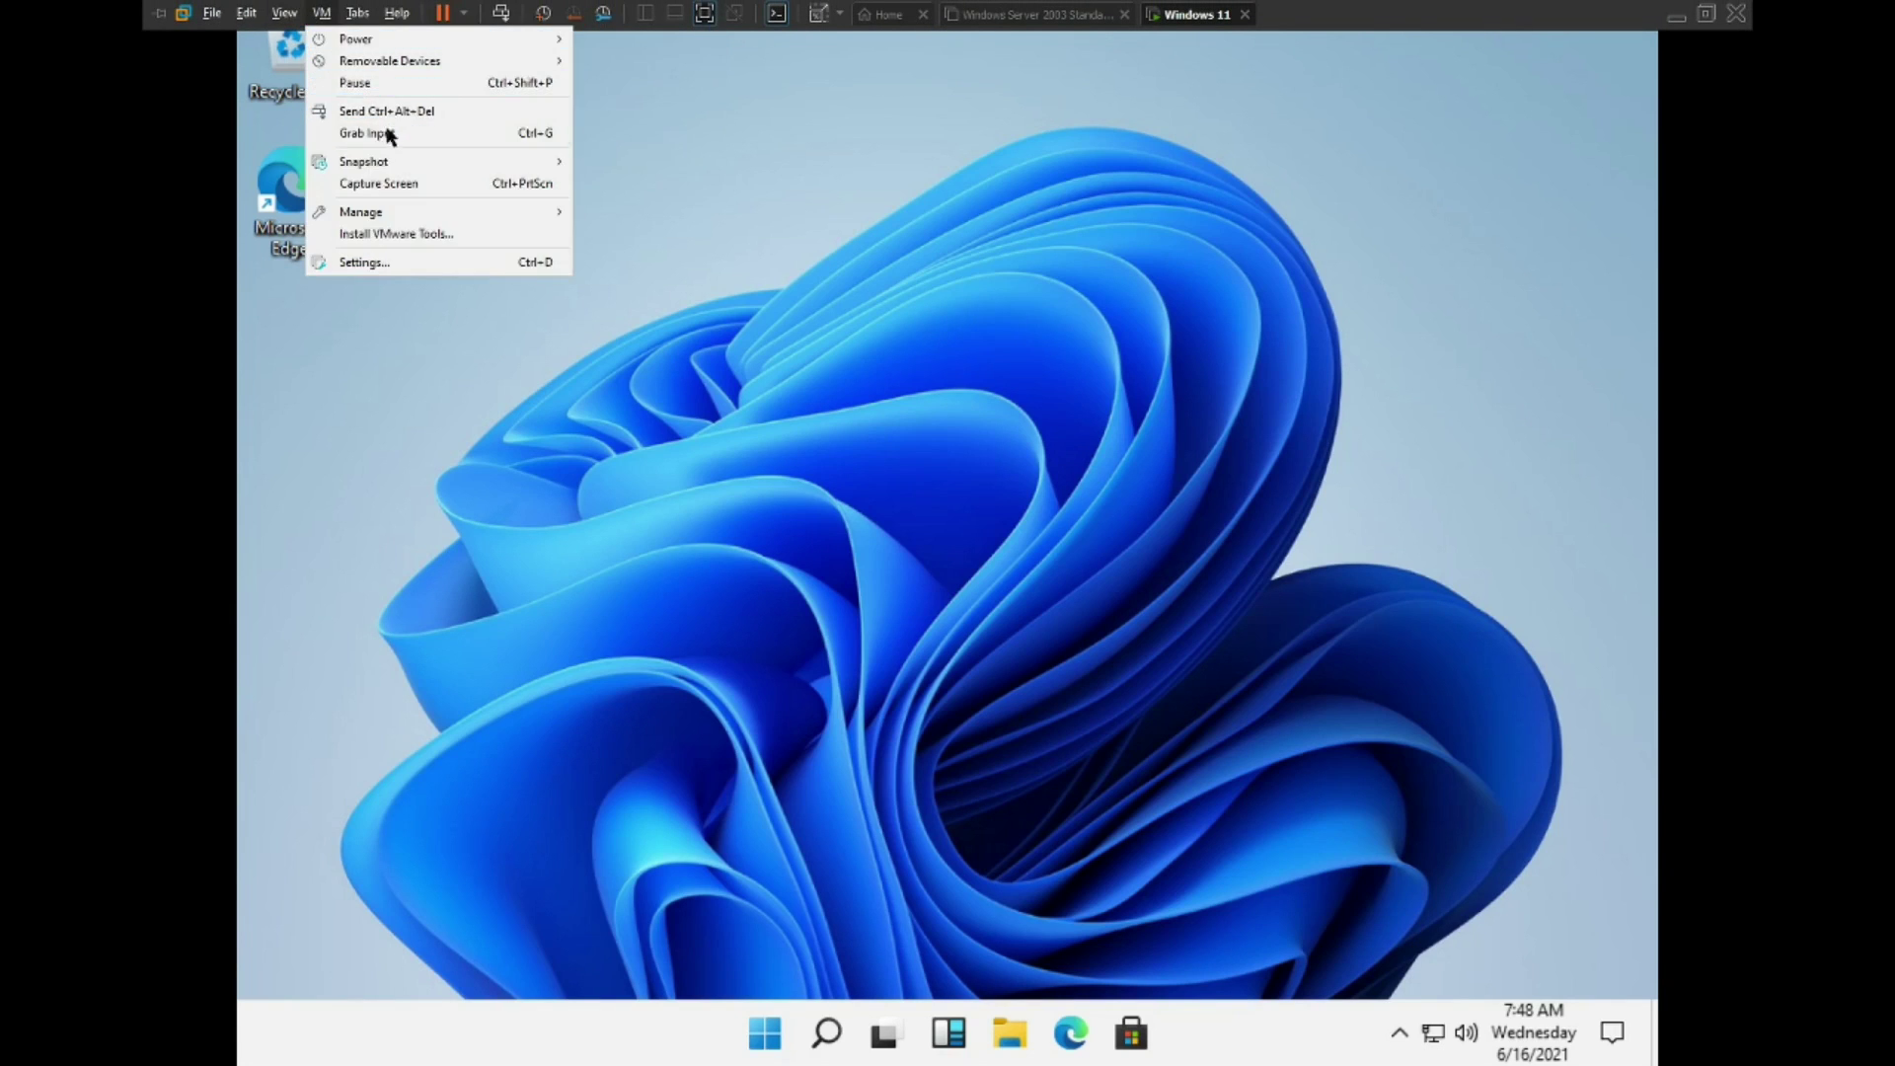
left_click(474, 235)
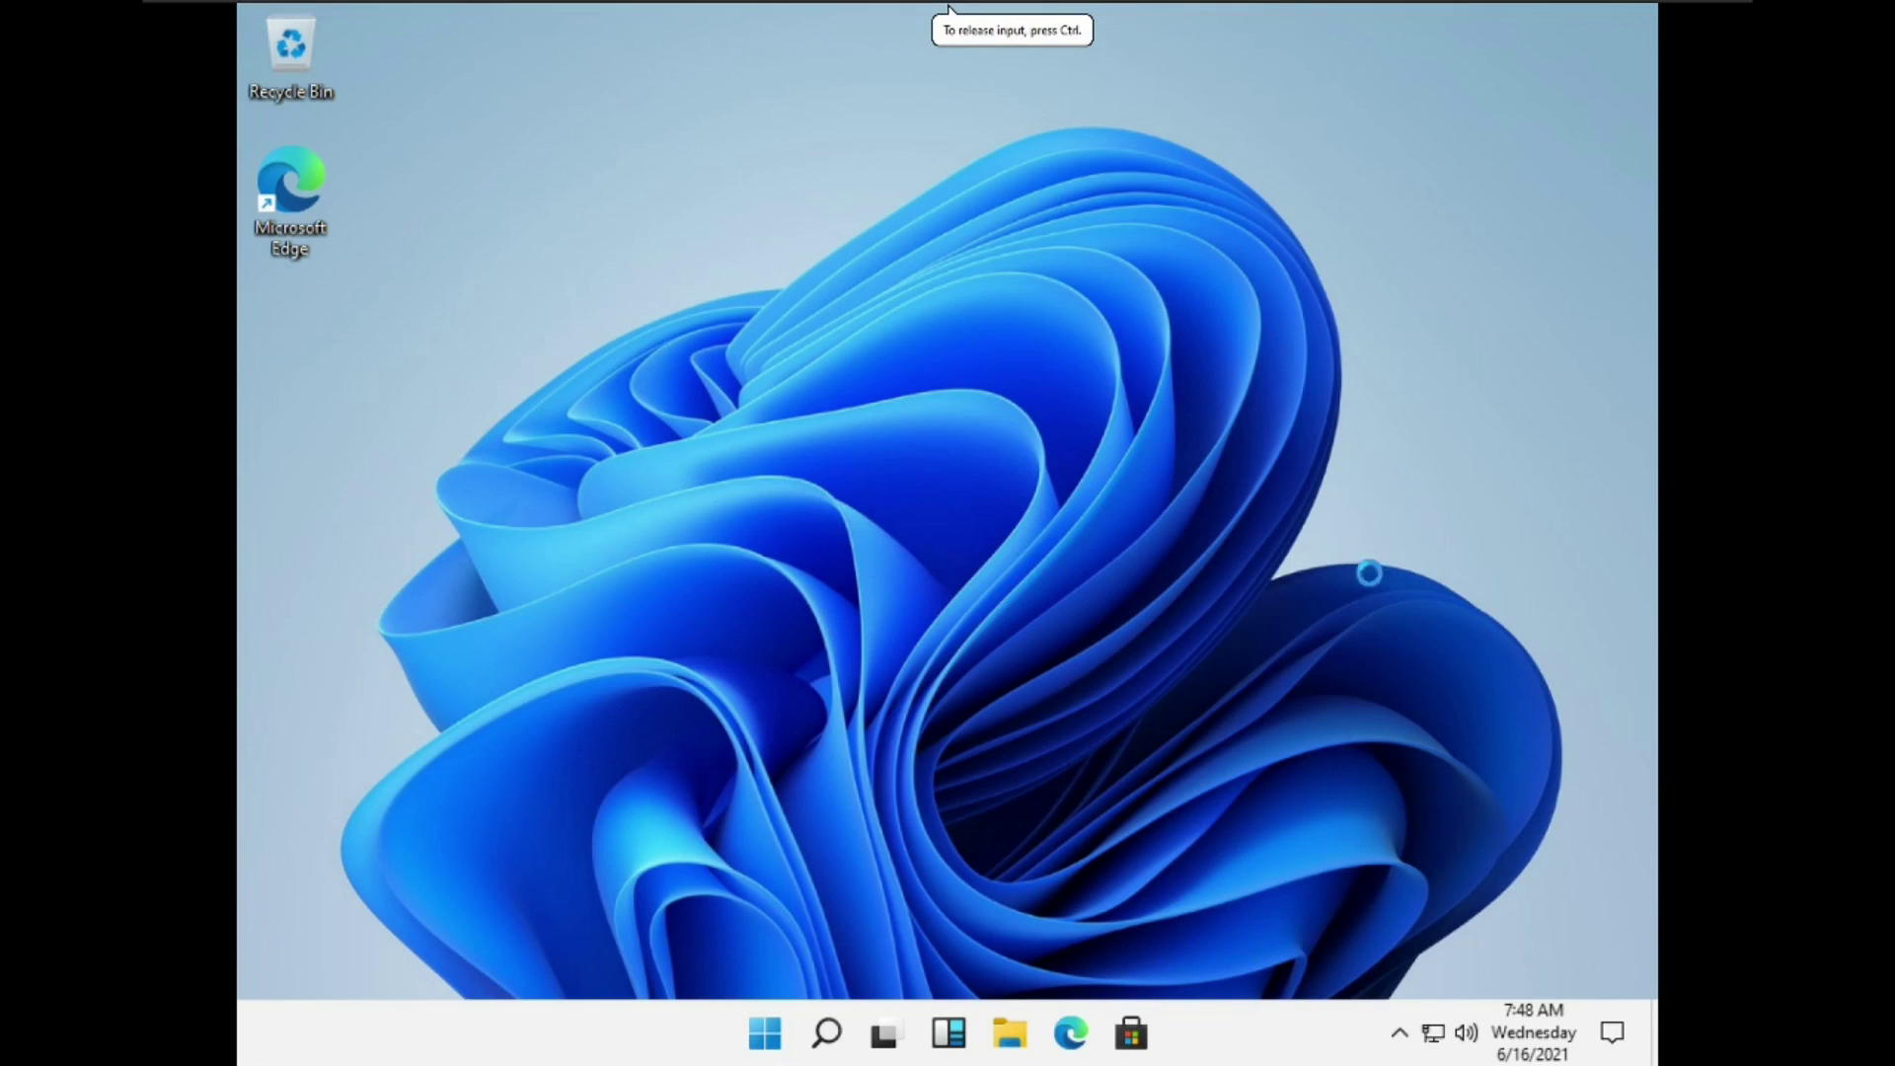
Set the desktop's display resolution to 1920 × 1080 and keep the changes.
right_click(1356, 849)
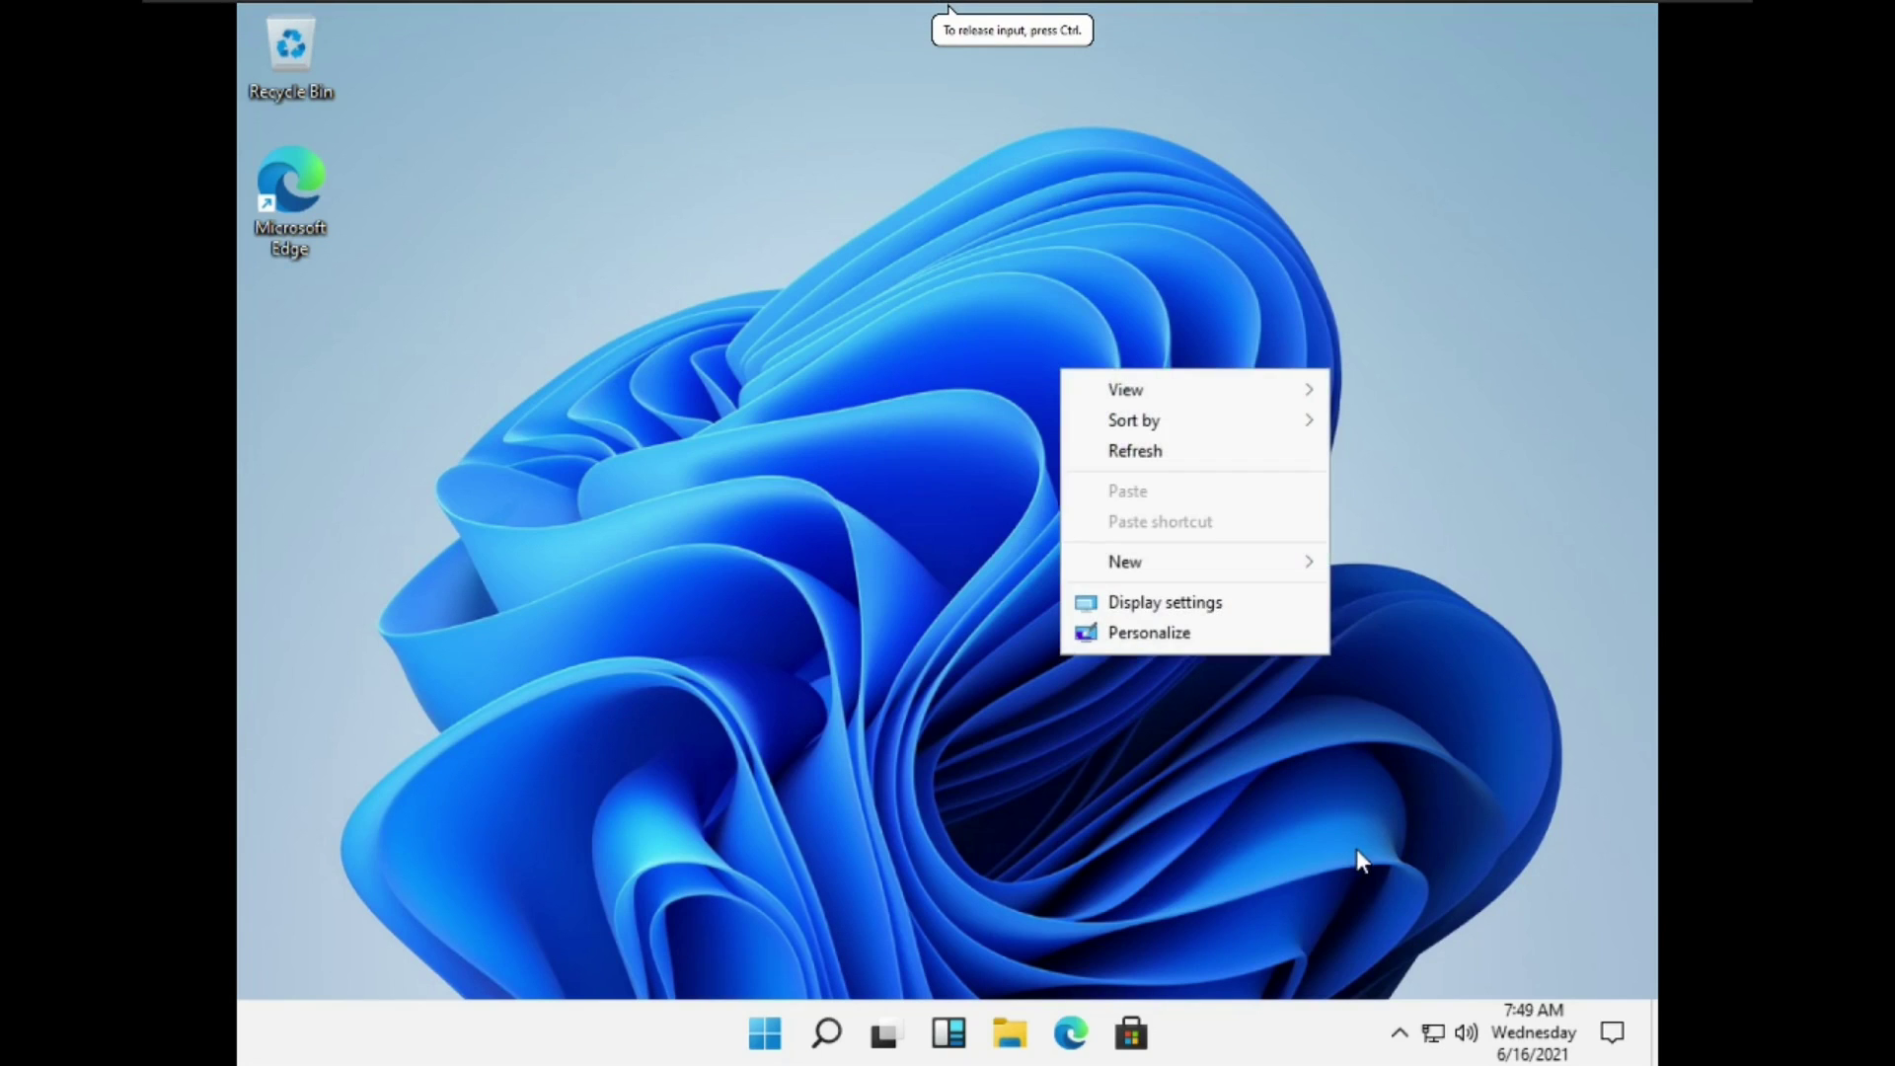
left_click(1204, 602)
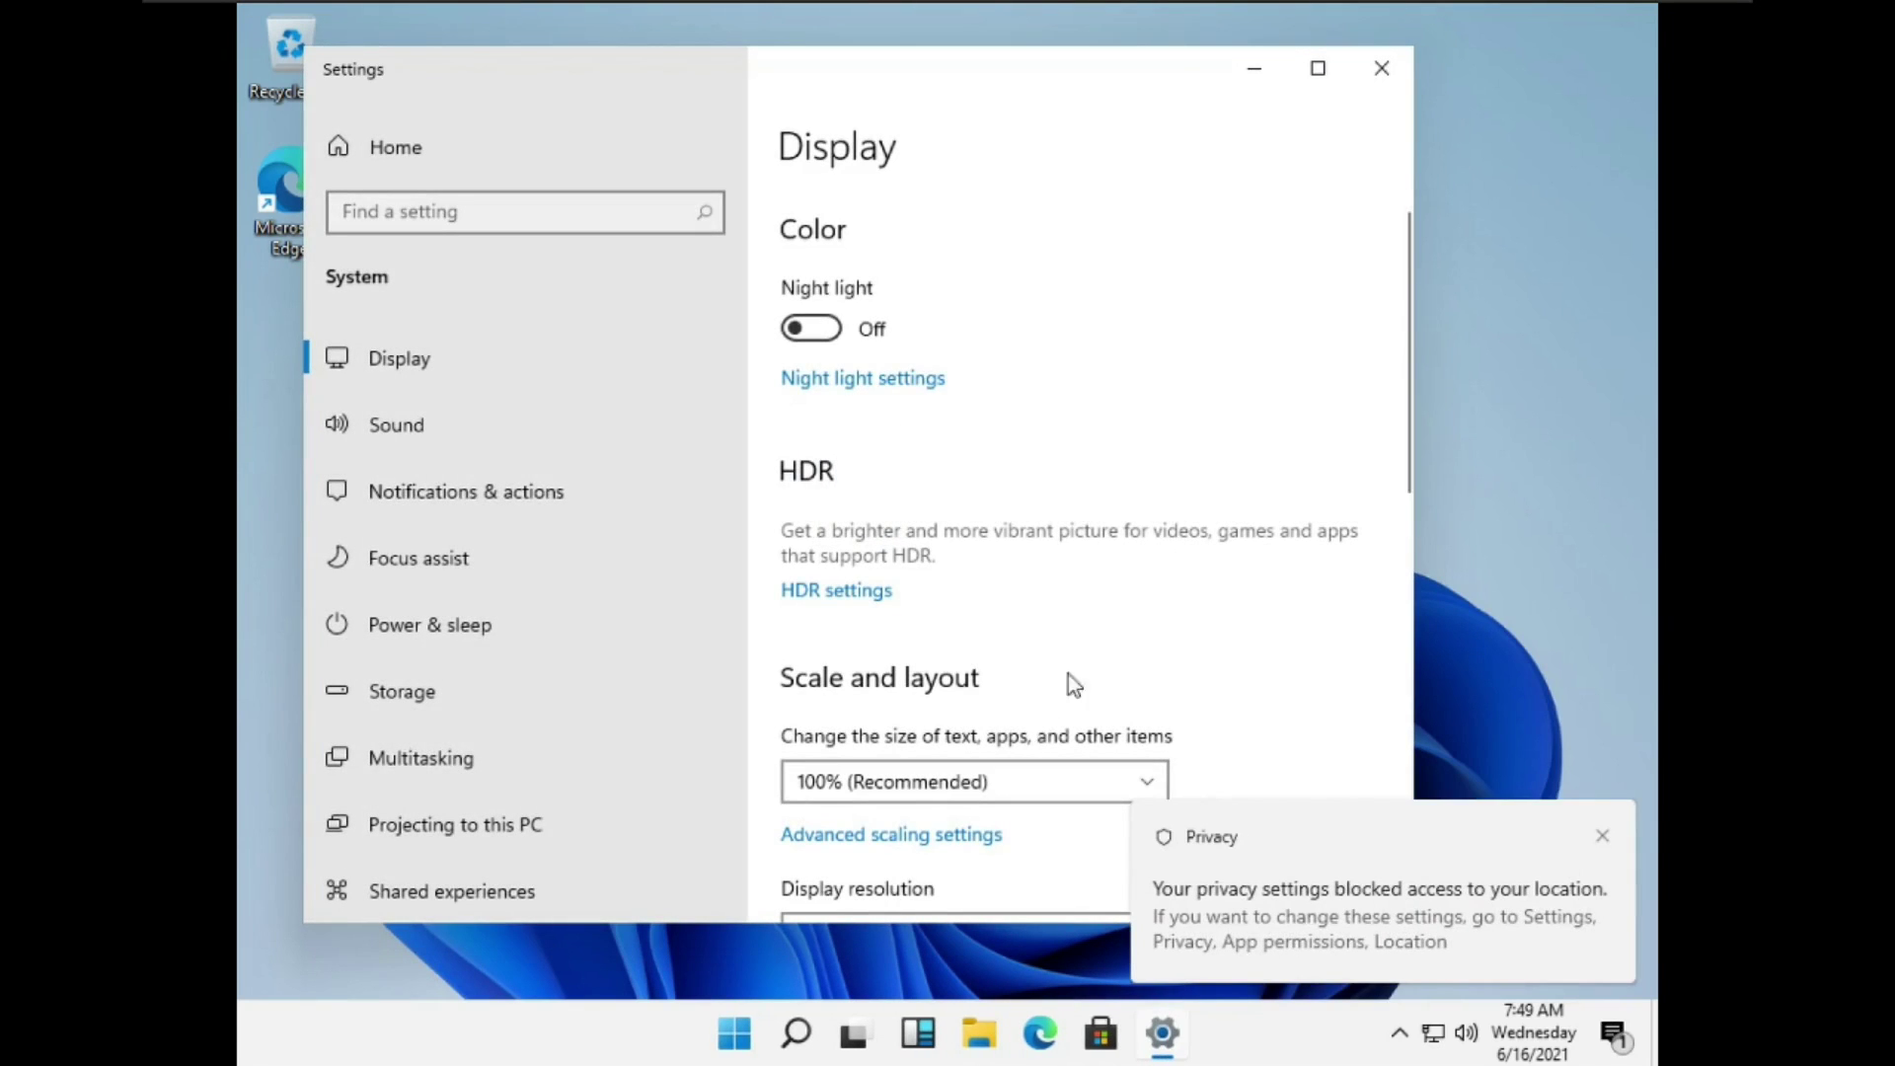
scroll(1067, 673, "down", 5)
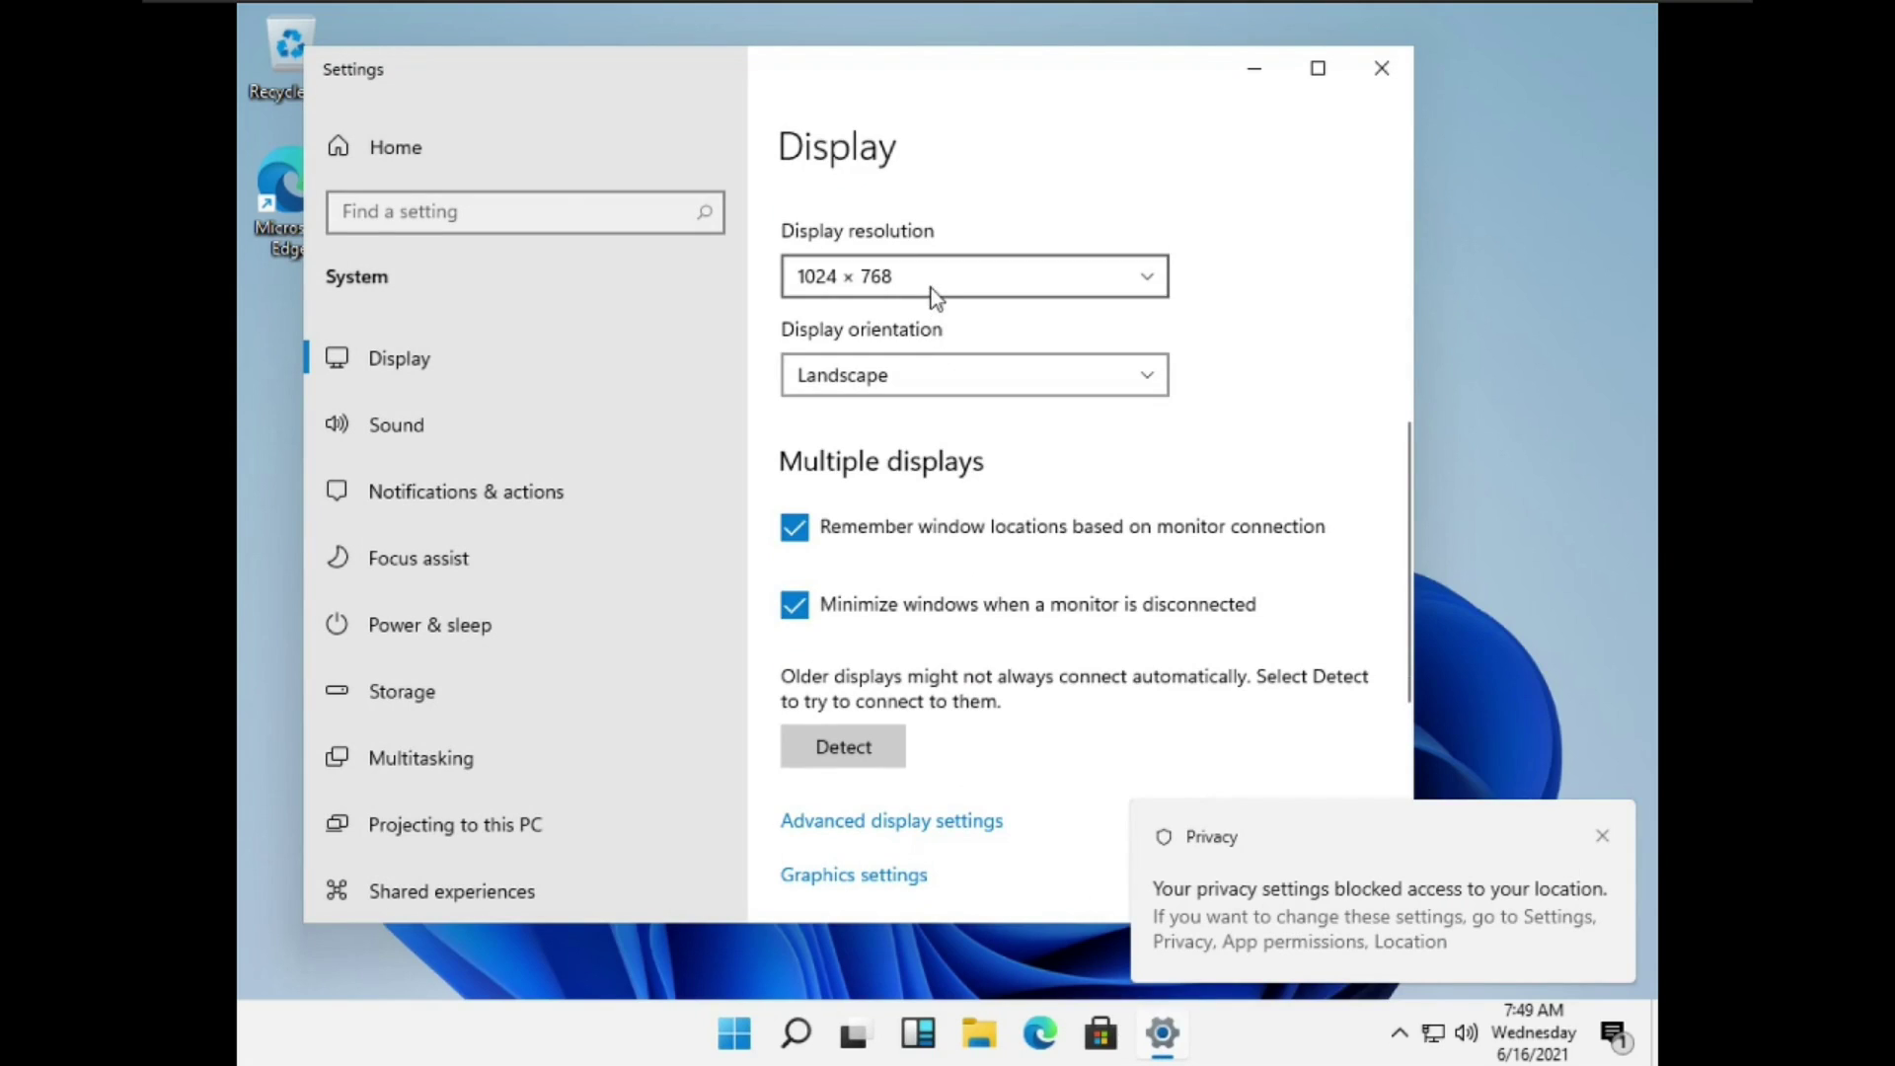
left_click(932, 288)
scroll(931, 284, "up", 2)
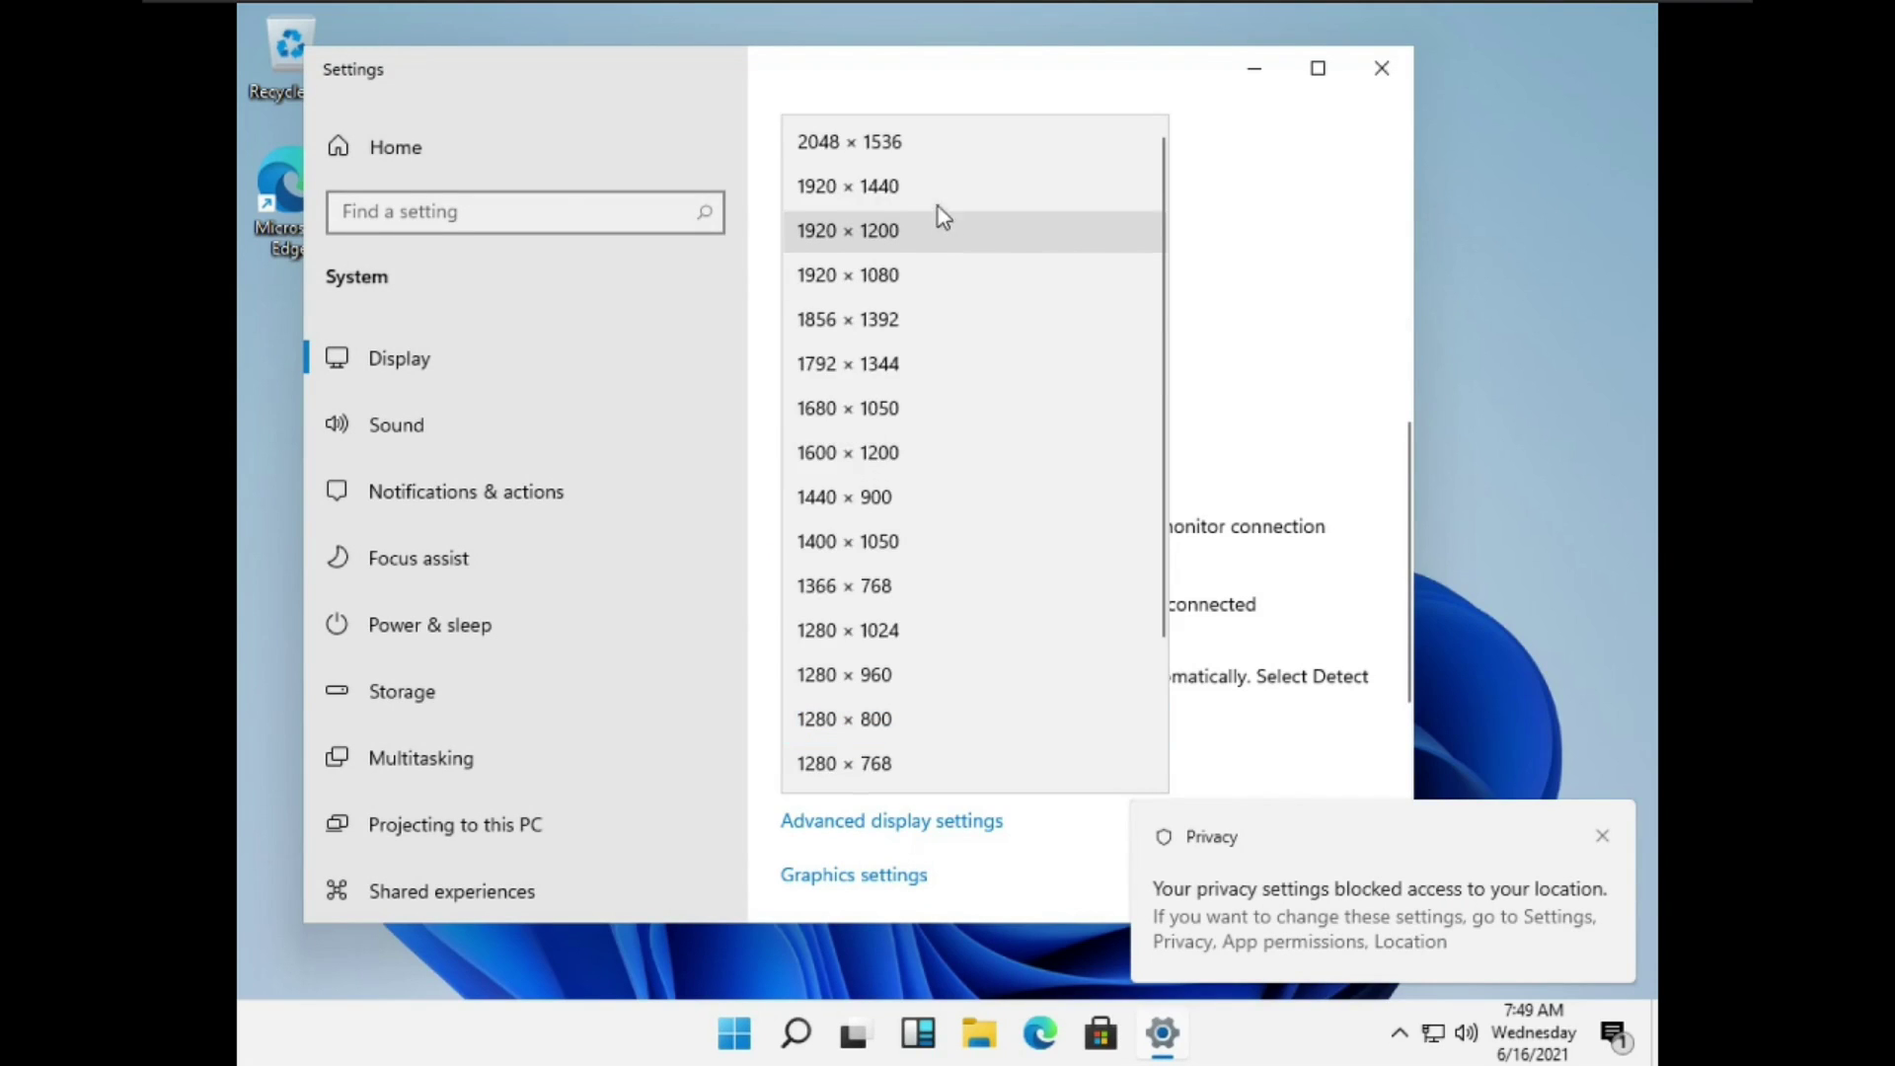
left_click(986, 269)
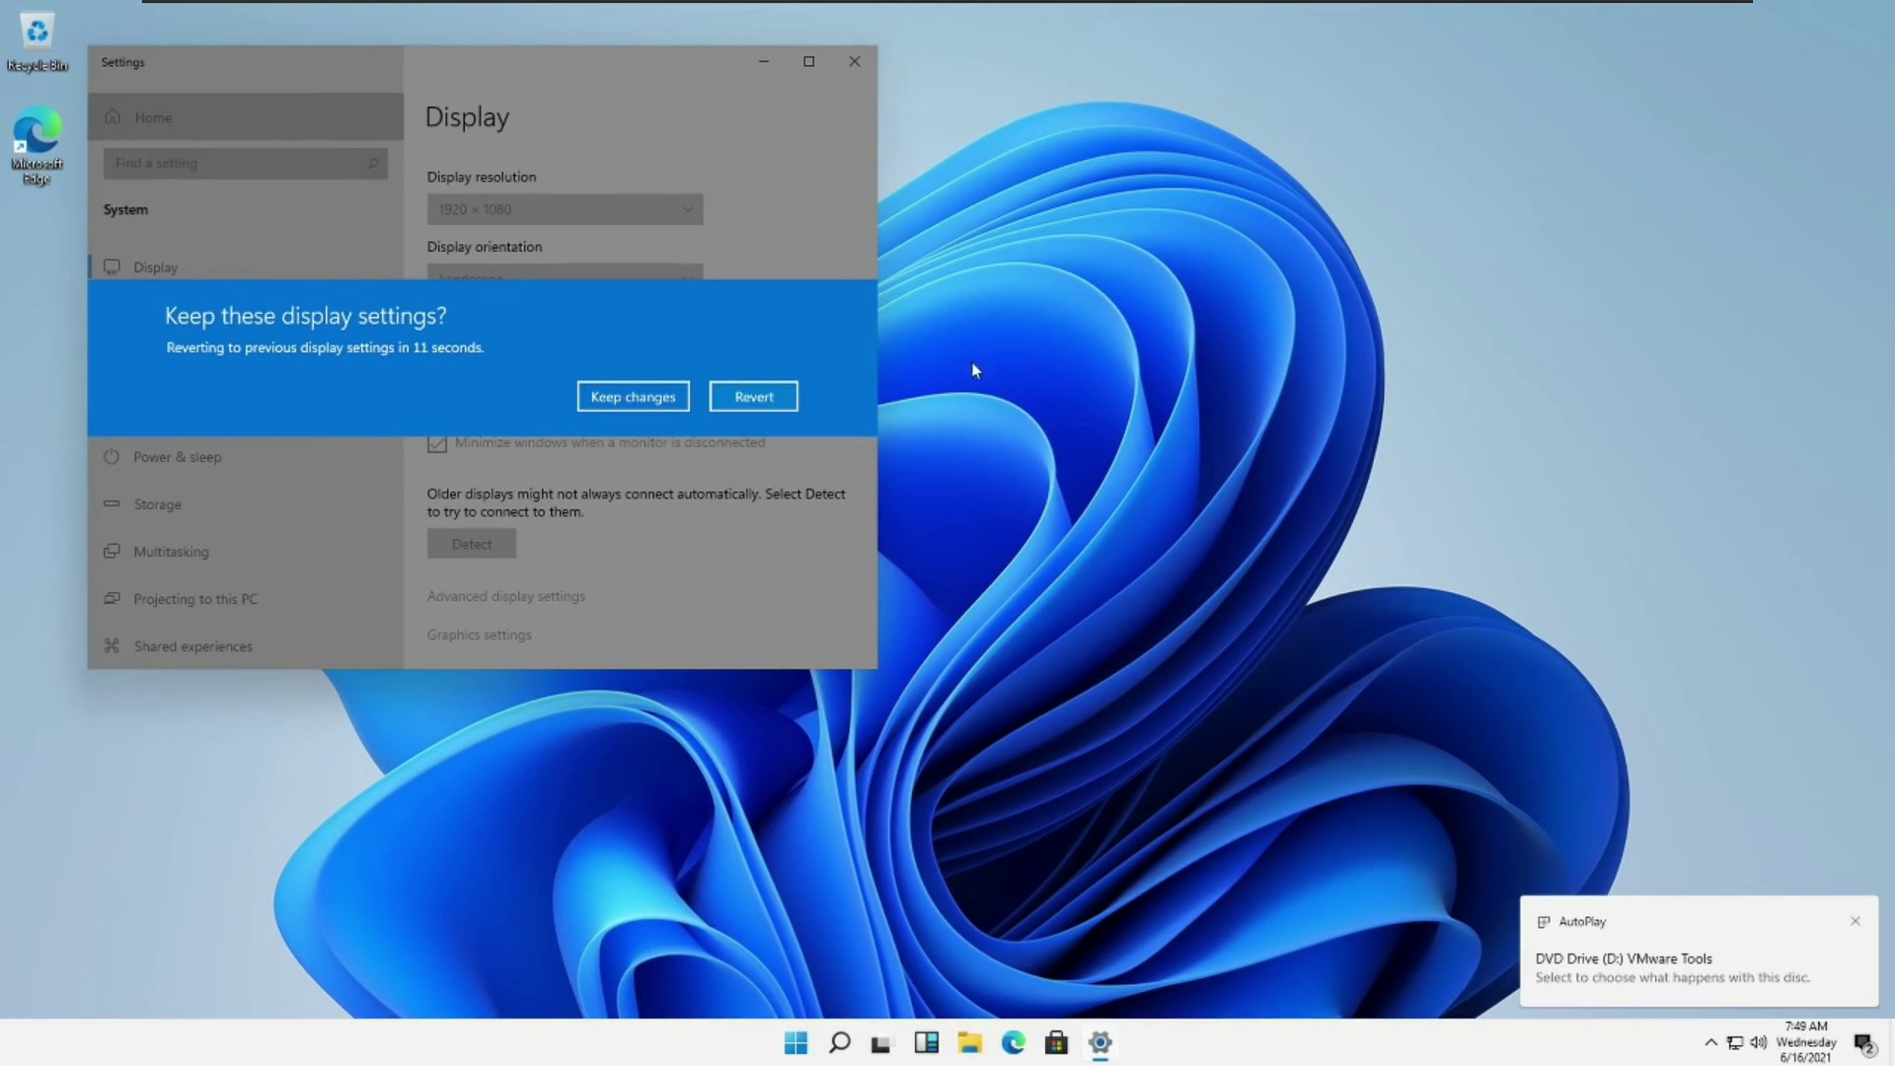
left_click(633, 396)
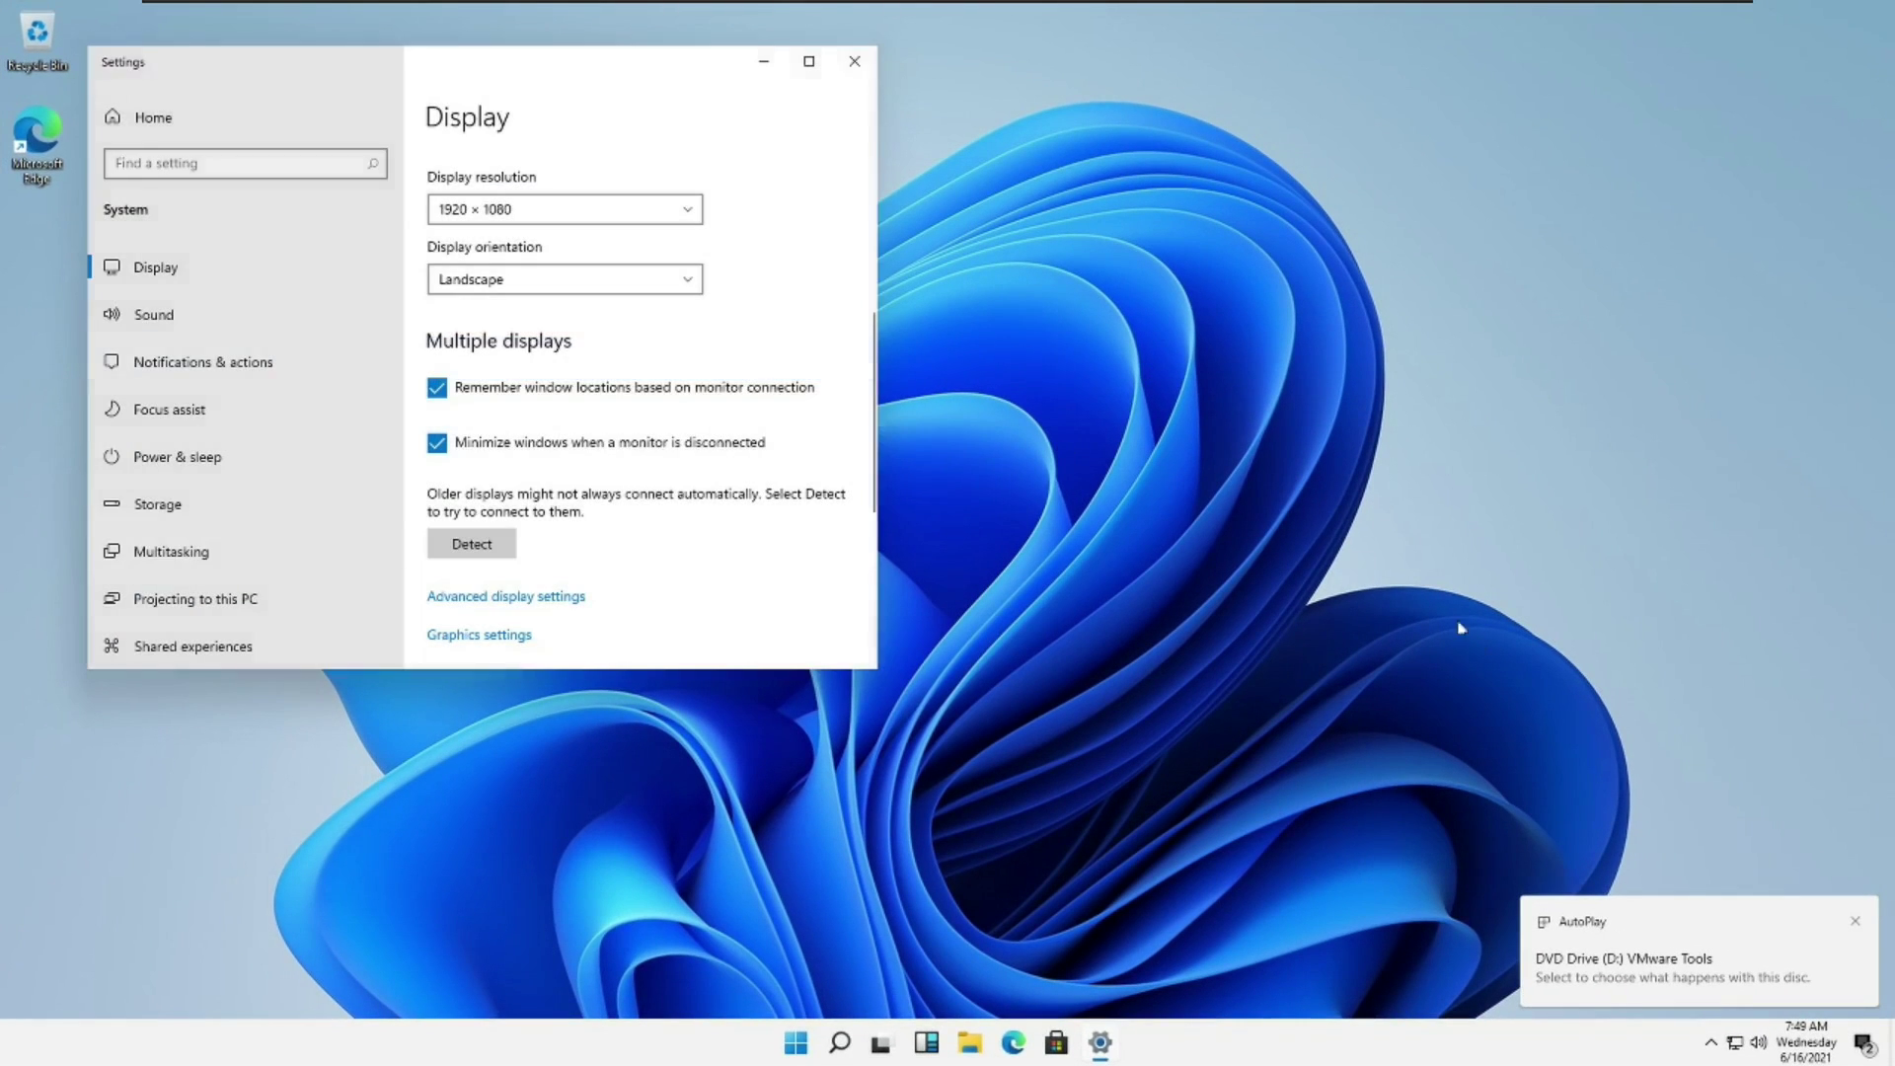
Choose to take no action for the VMware Tools disc and close the display settings.
left_click(1620, 995)
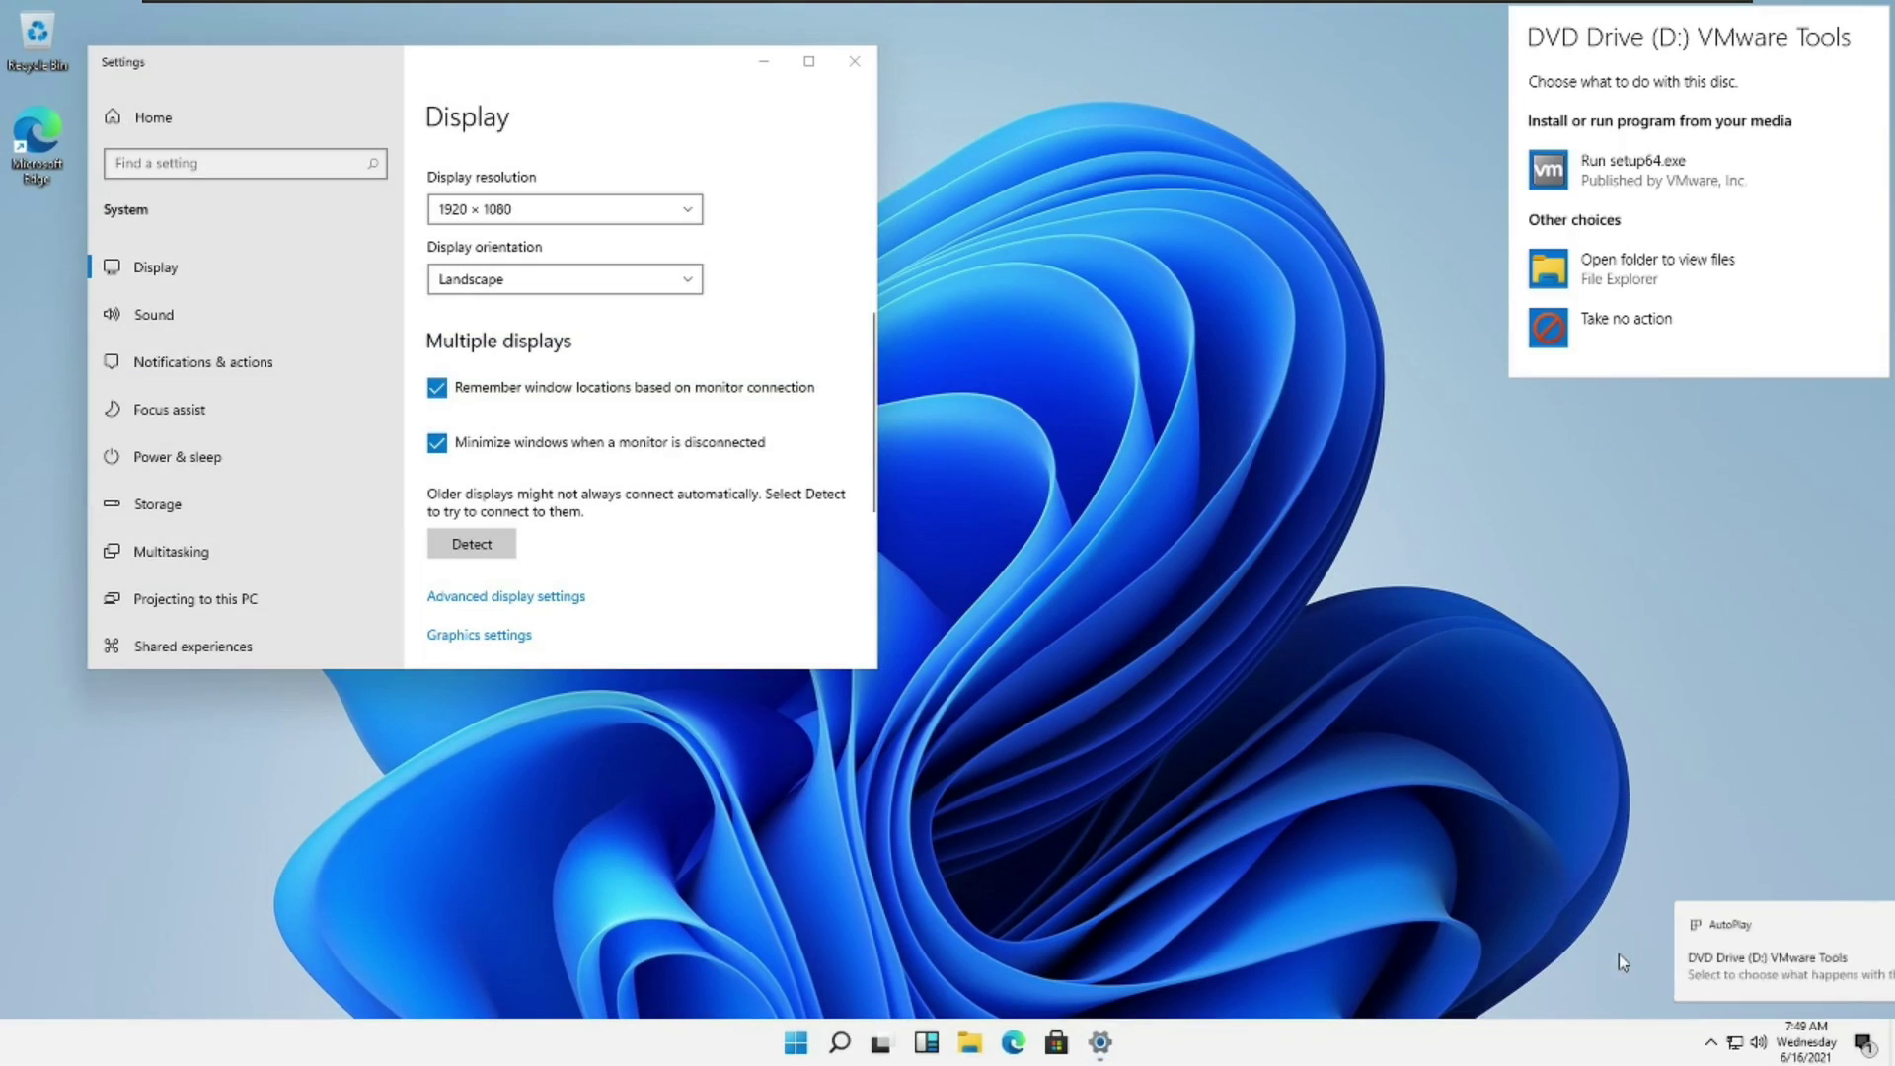
left_click(1677, 333)
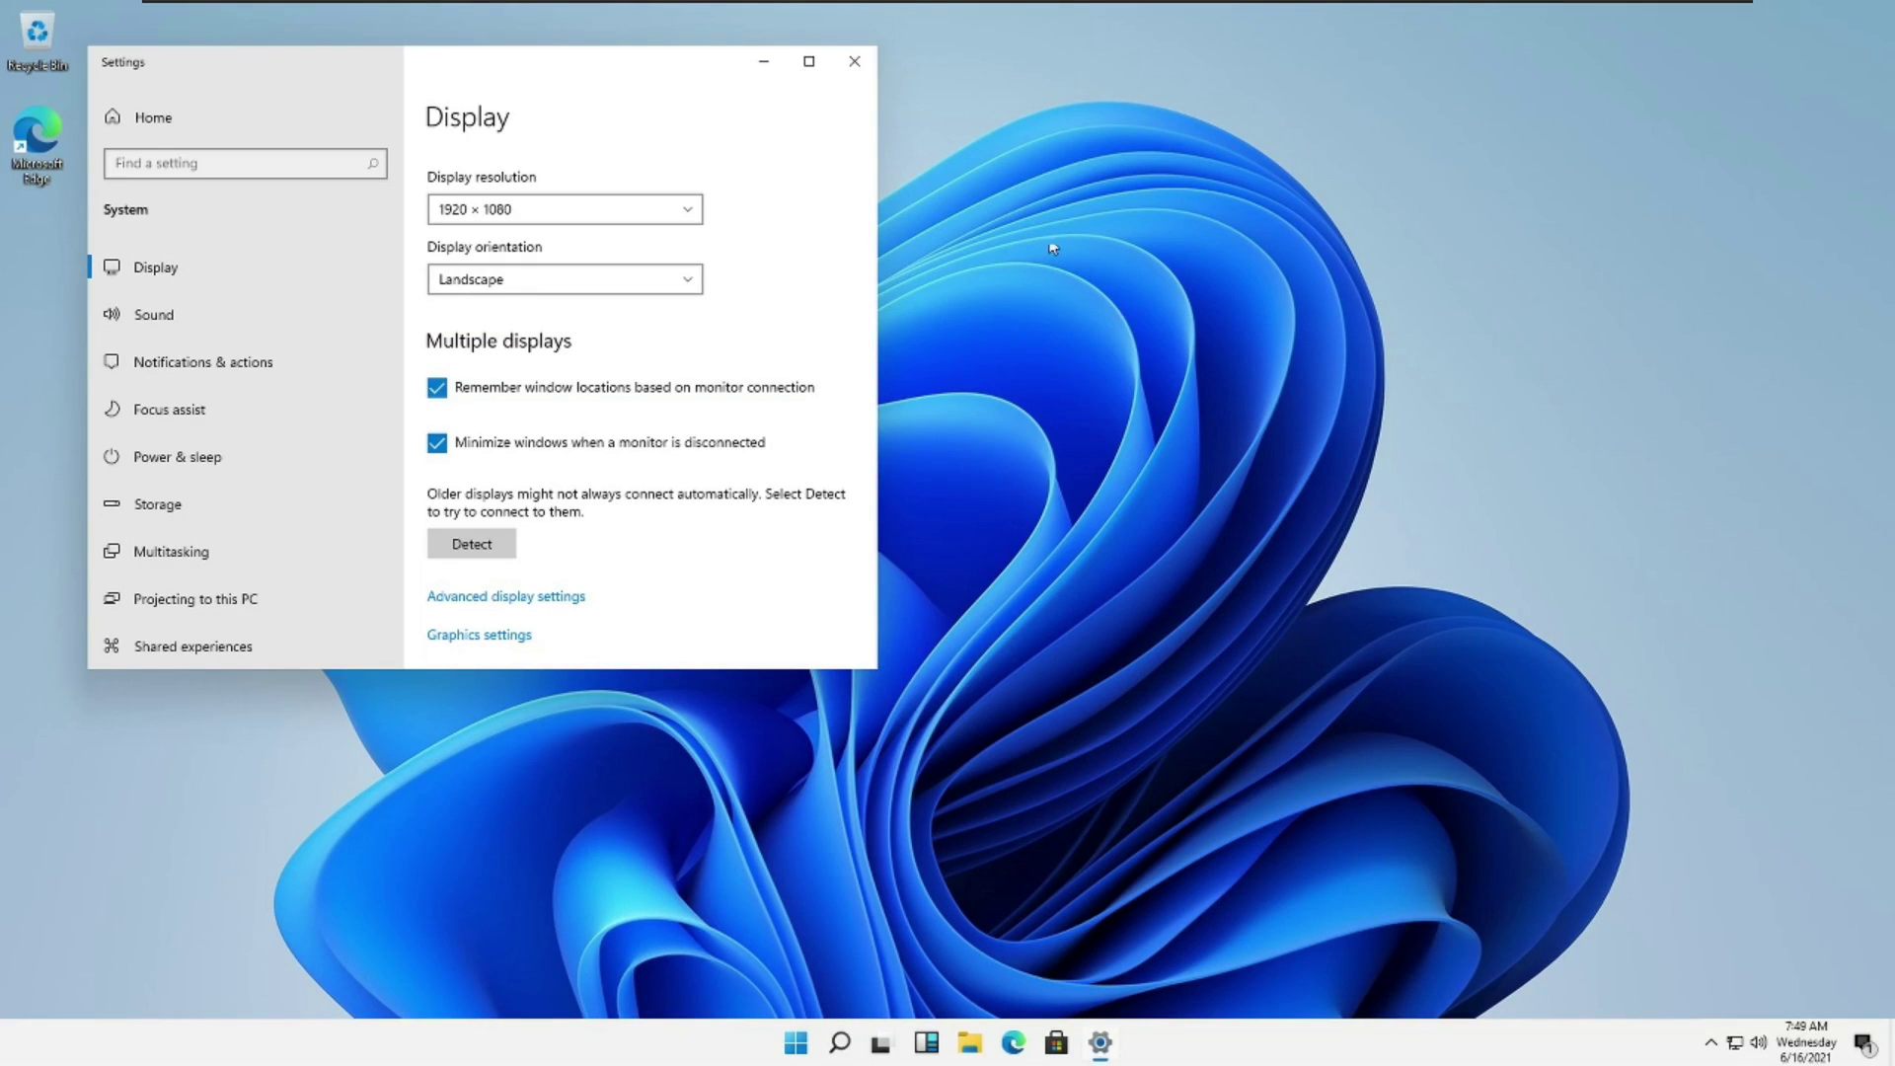
left_click(855, 63)
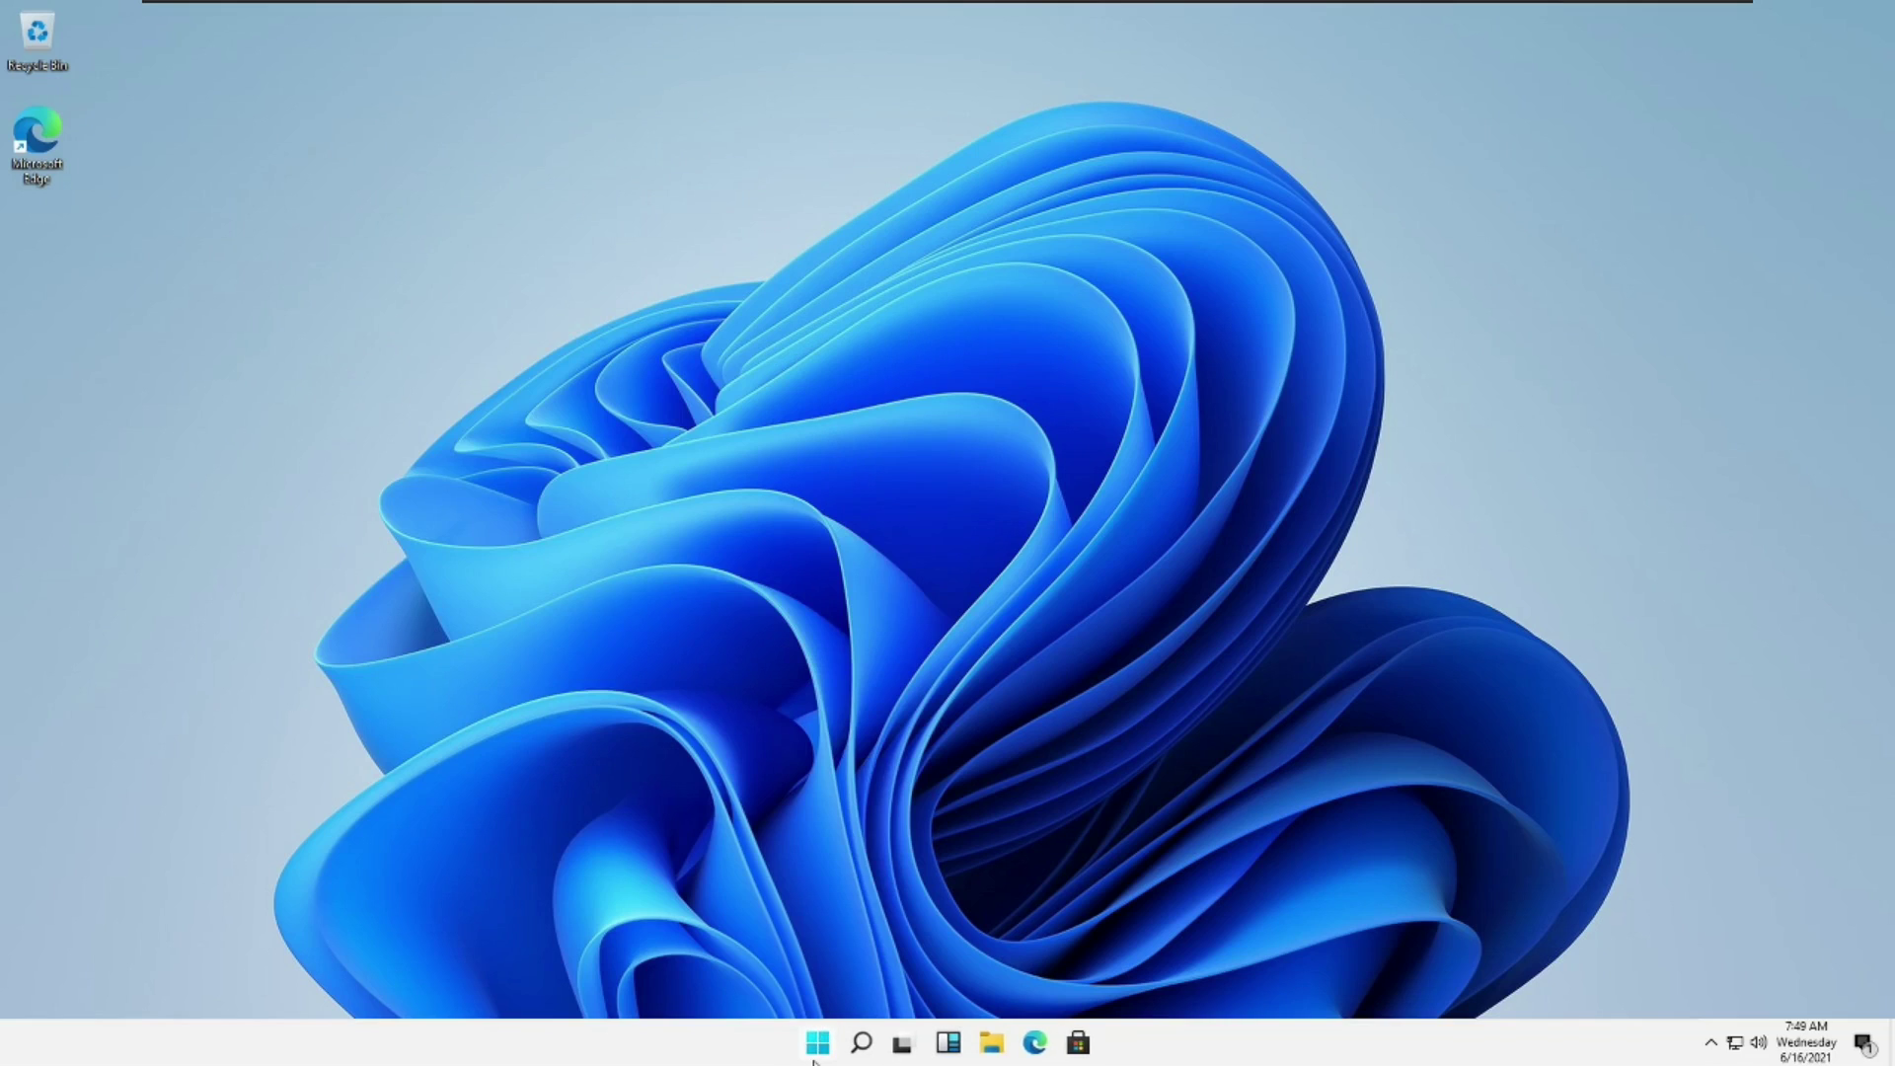
Look through the Start menu's pinned apps and its full app list, and close the menu.
left_click(821, 1044)
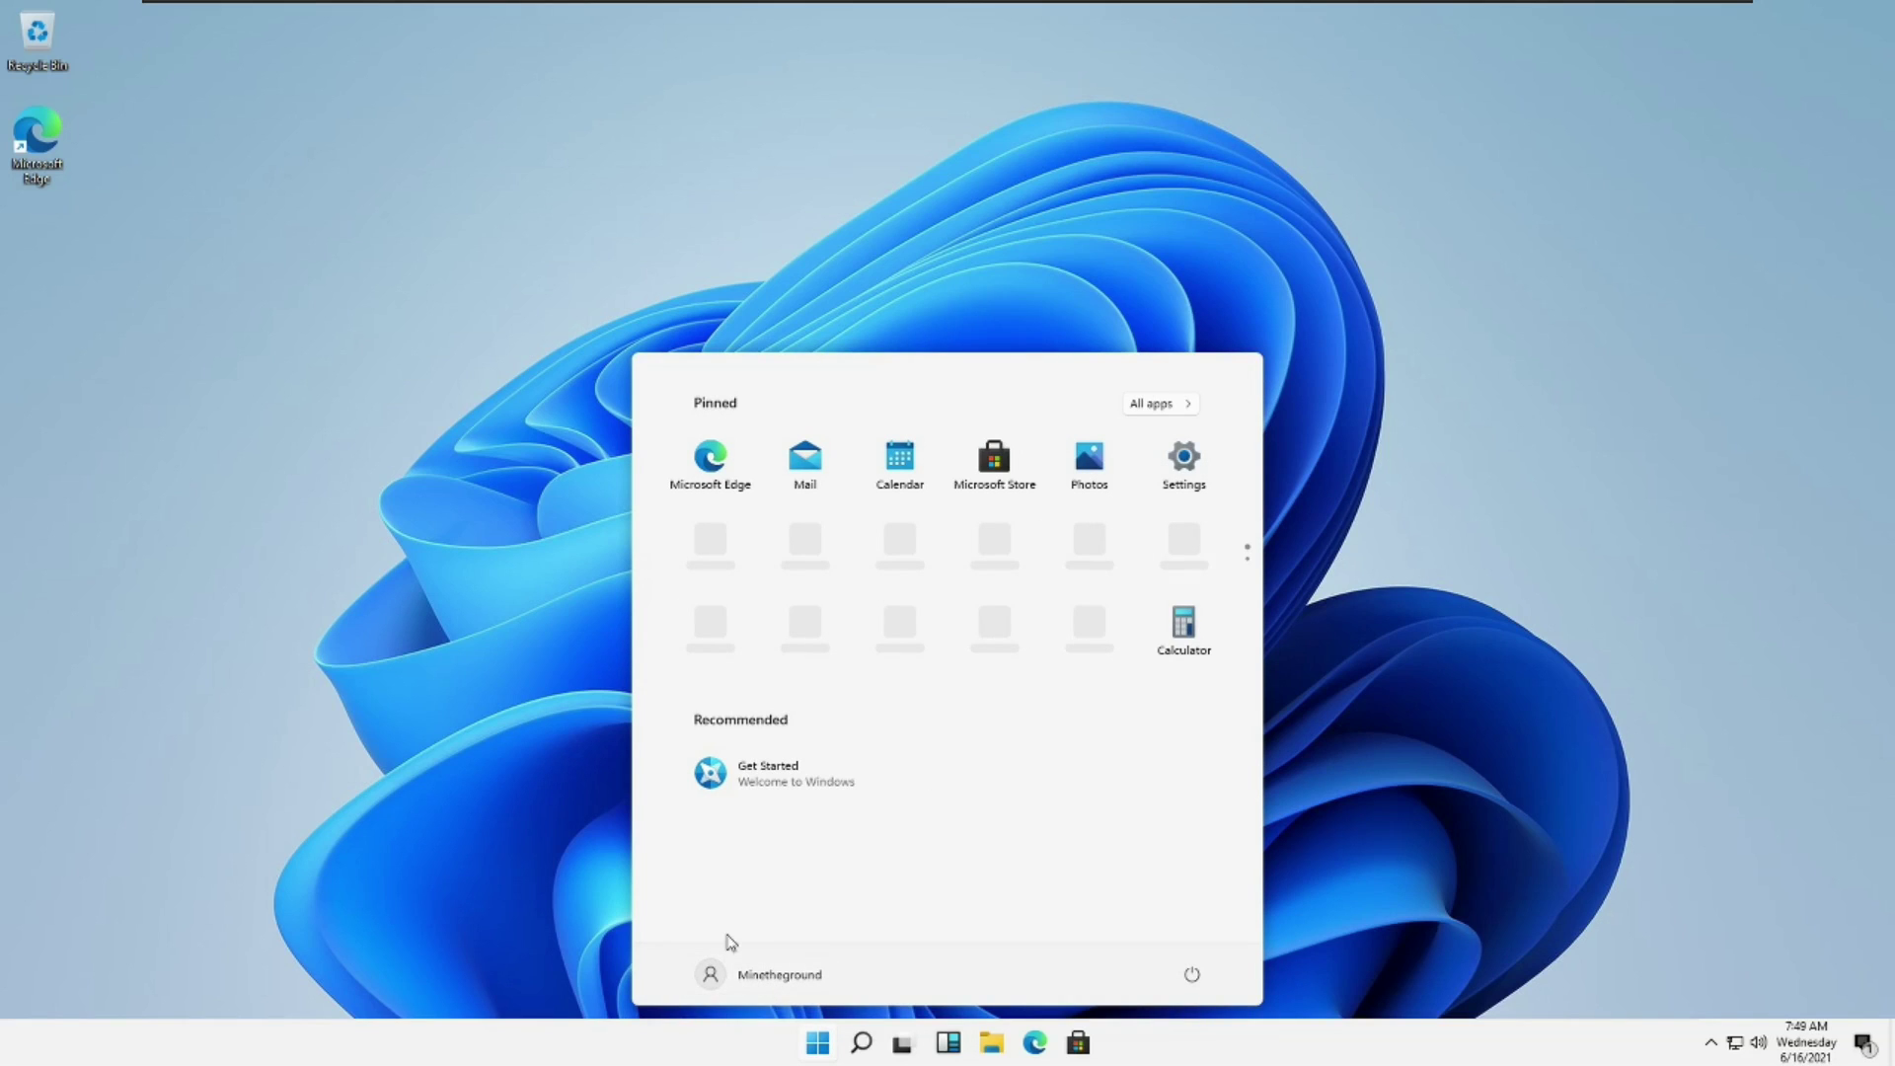
left_click(815, 1044)
left_click(815, 1044)
scroll(963, 523, "down", 1)
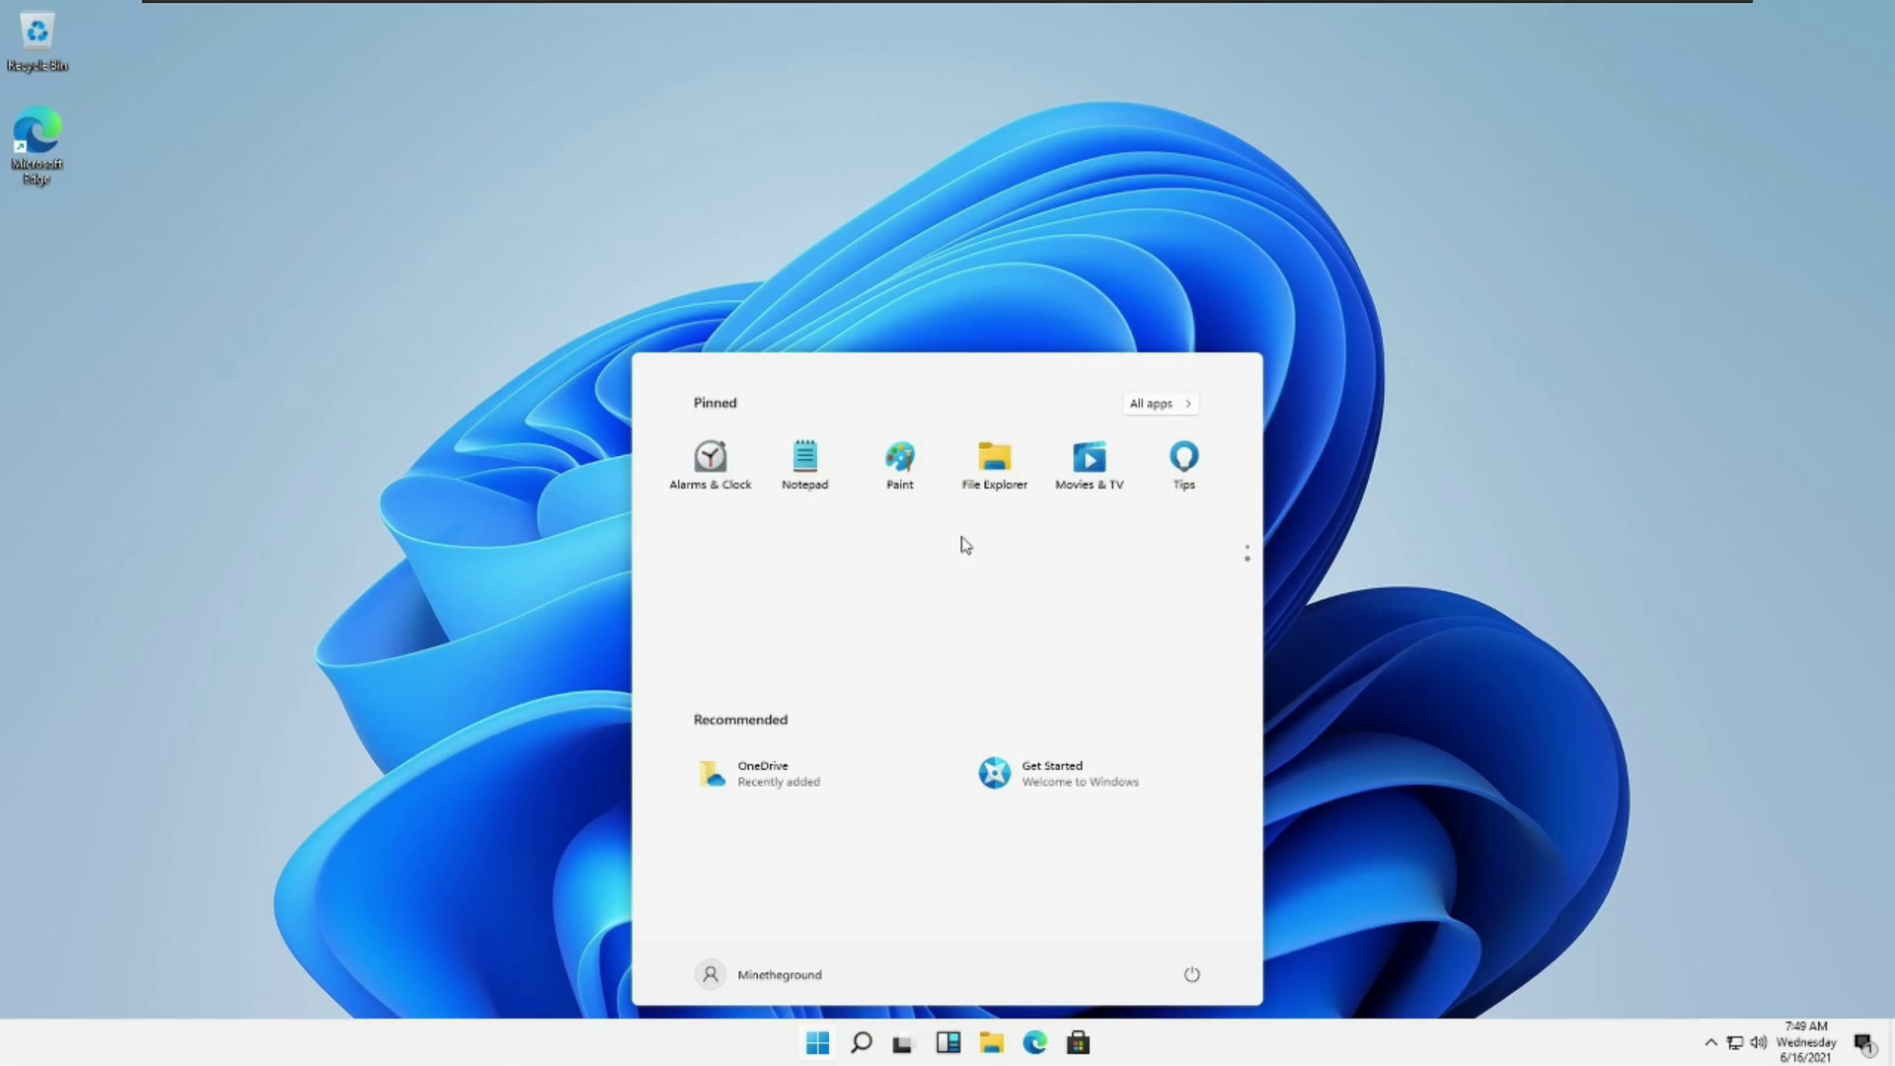
scroll(964, 543, "up", 1)
scroll(954, 530, "down", 1)
left_click(1157, 404)
scroll(790, 546, "down", 15)
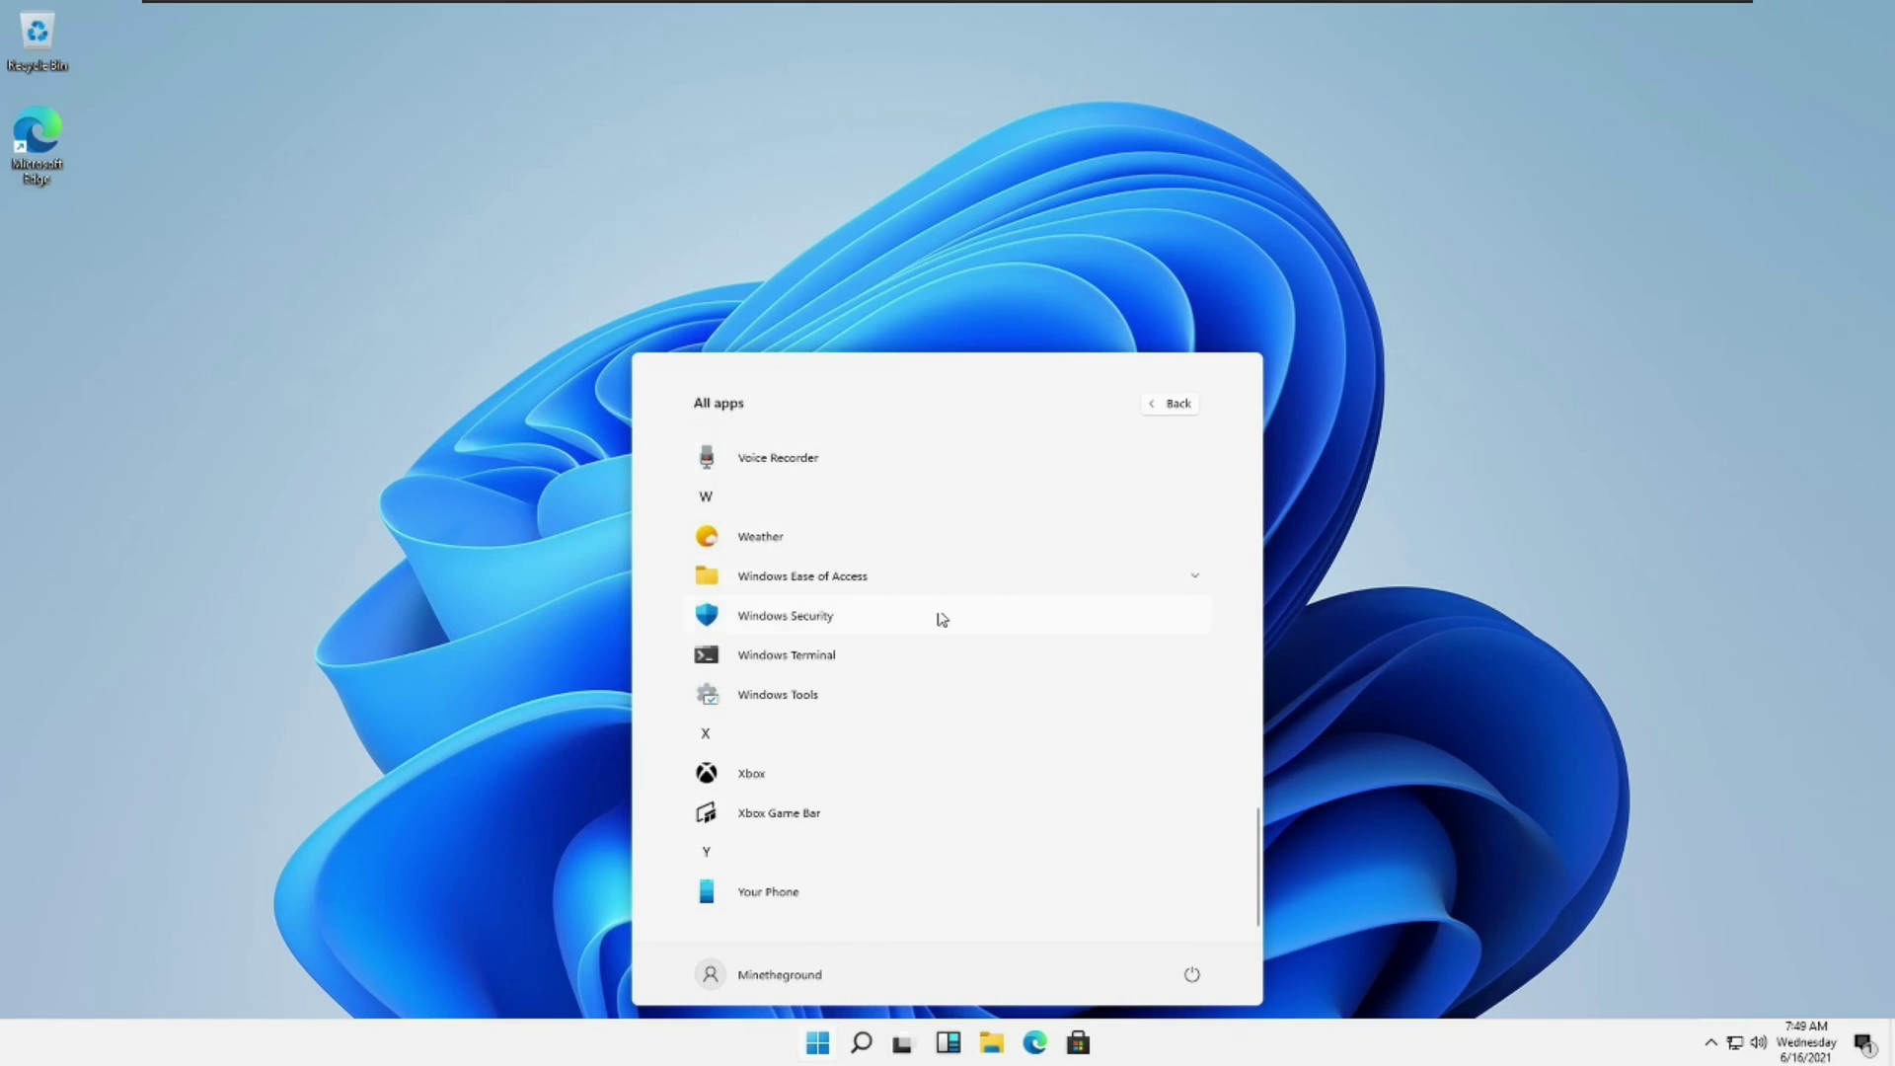
scroll(939, 618, "up", 10)
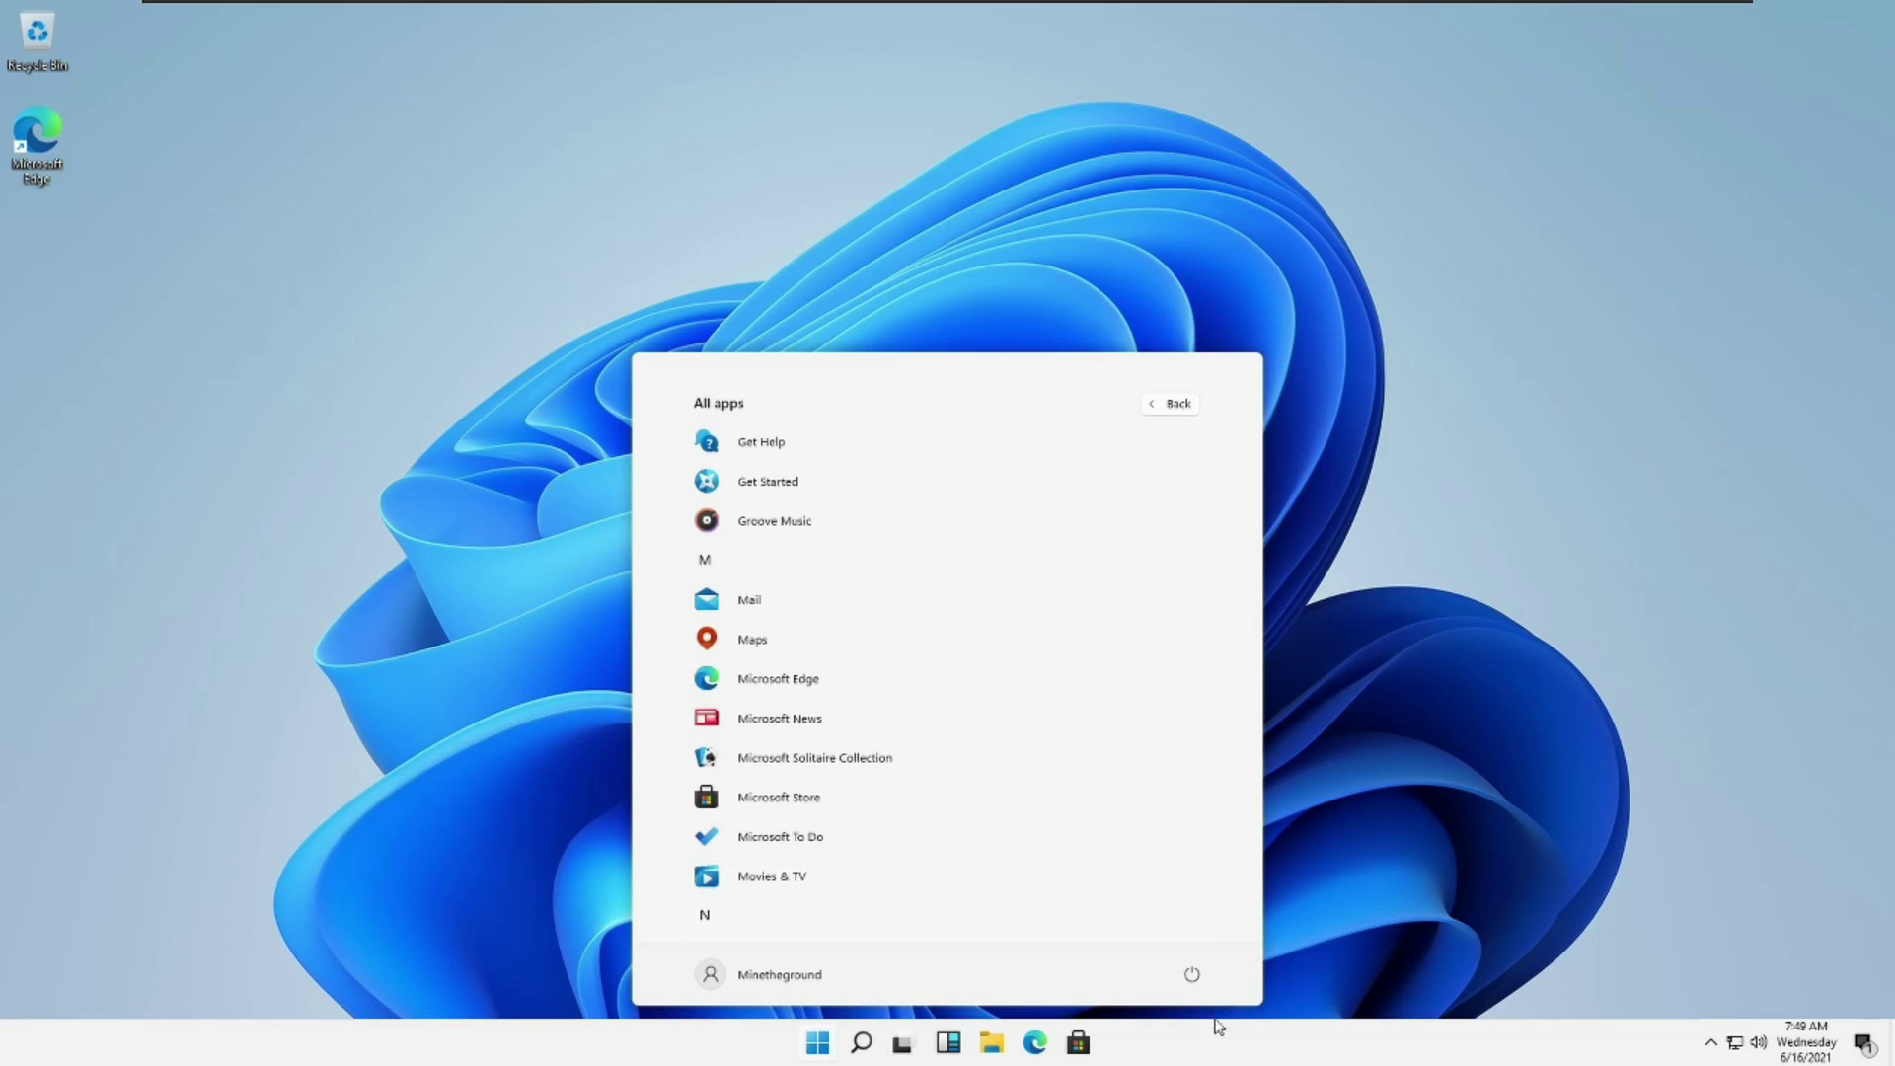
left_click(405, 656)
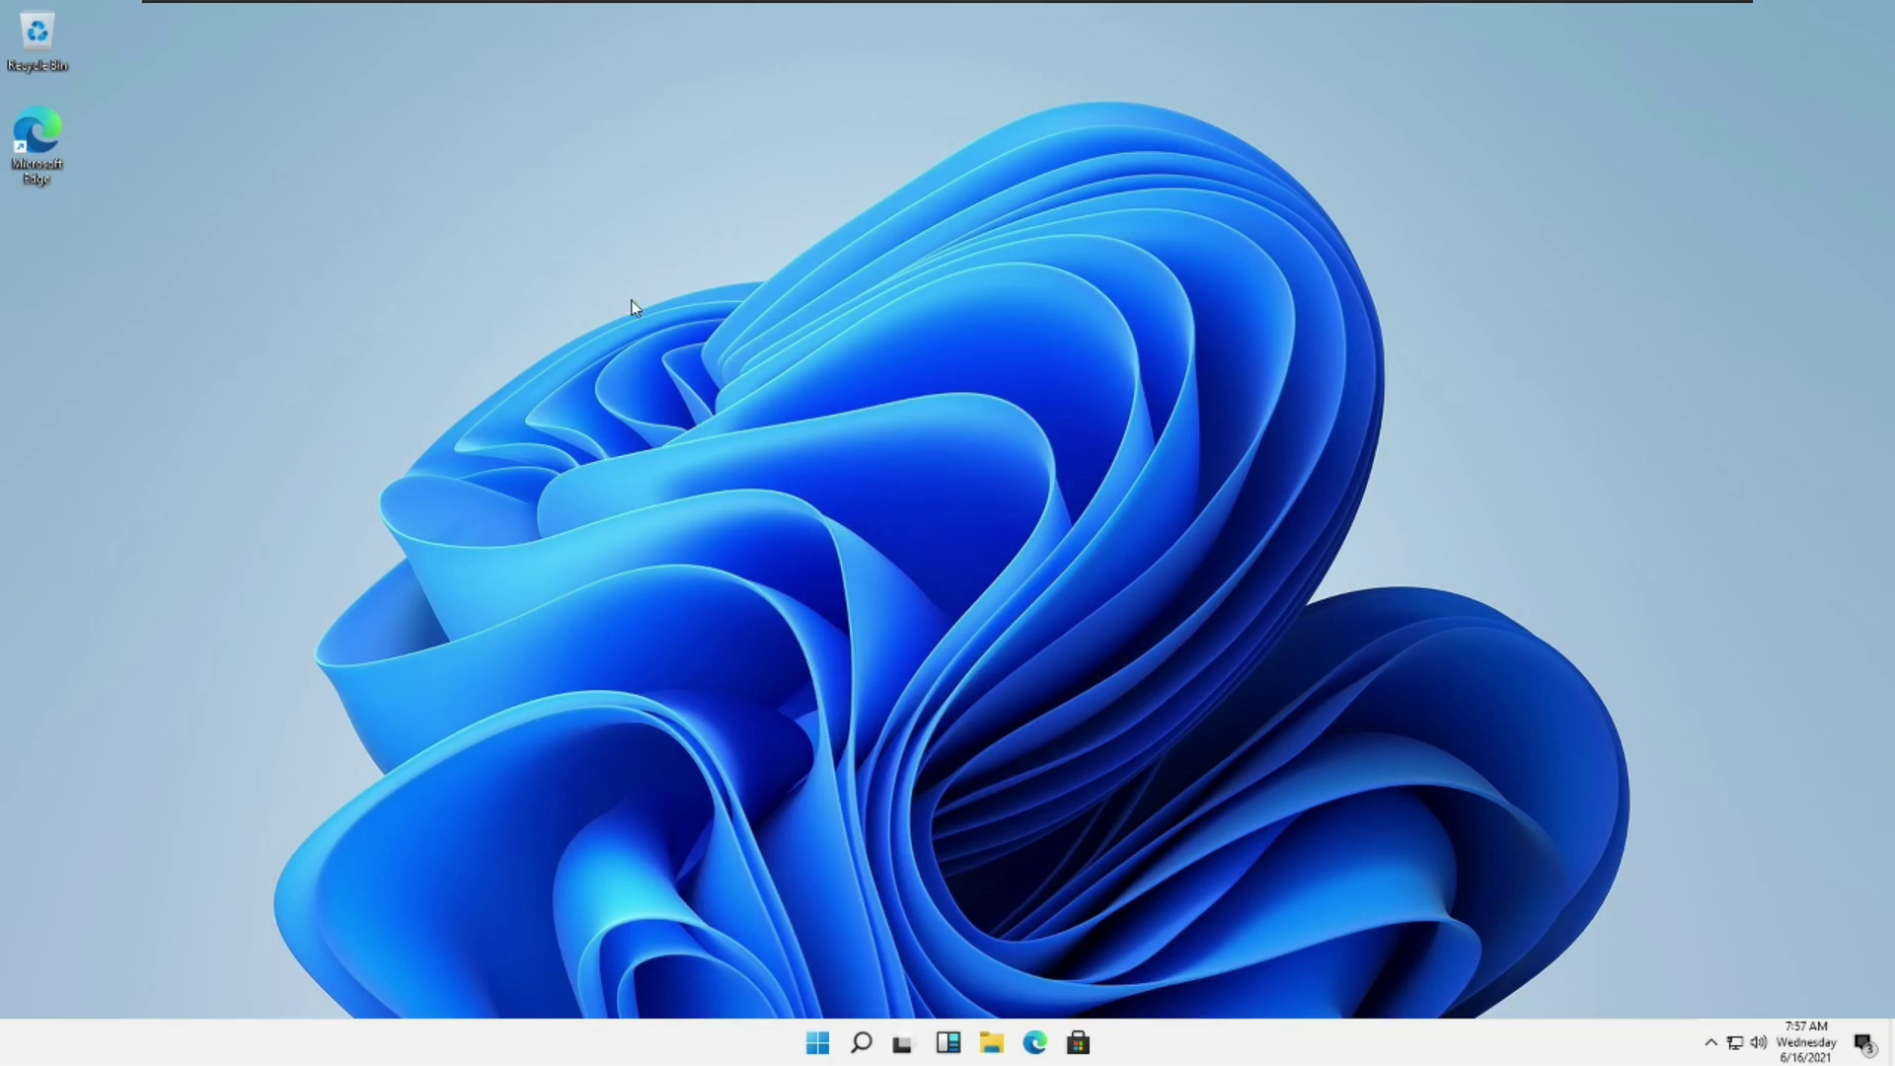
Look at the Start menu's pinned and recommended apps and the Start button's list of system shortcuts.
left_click(818, 1042)
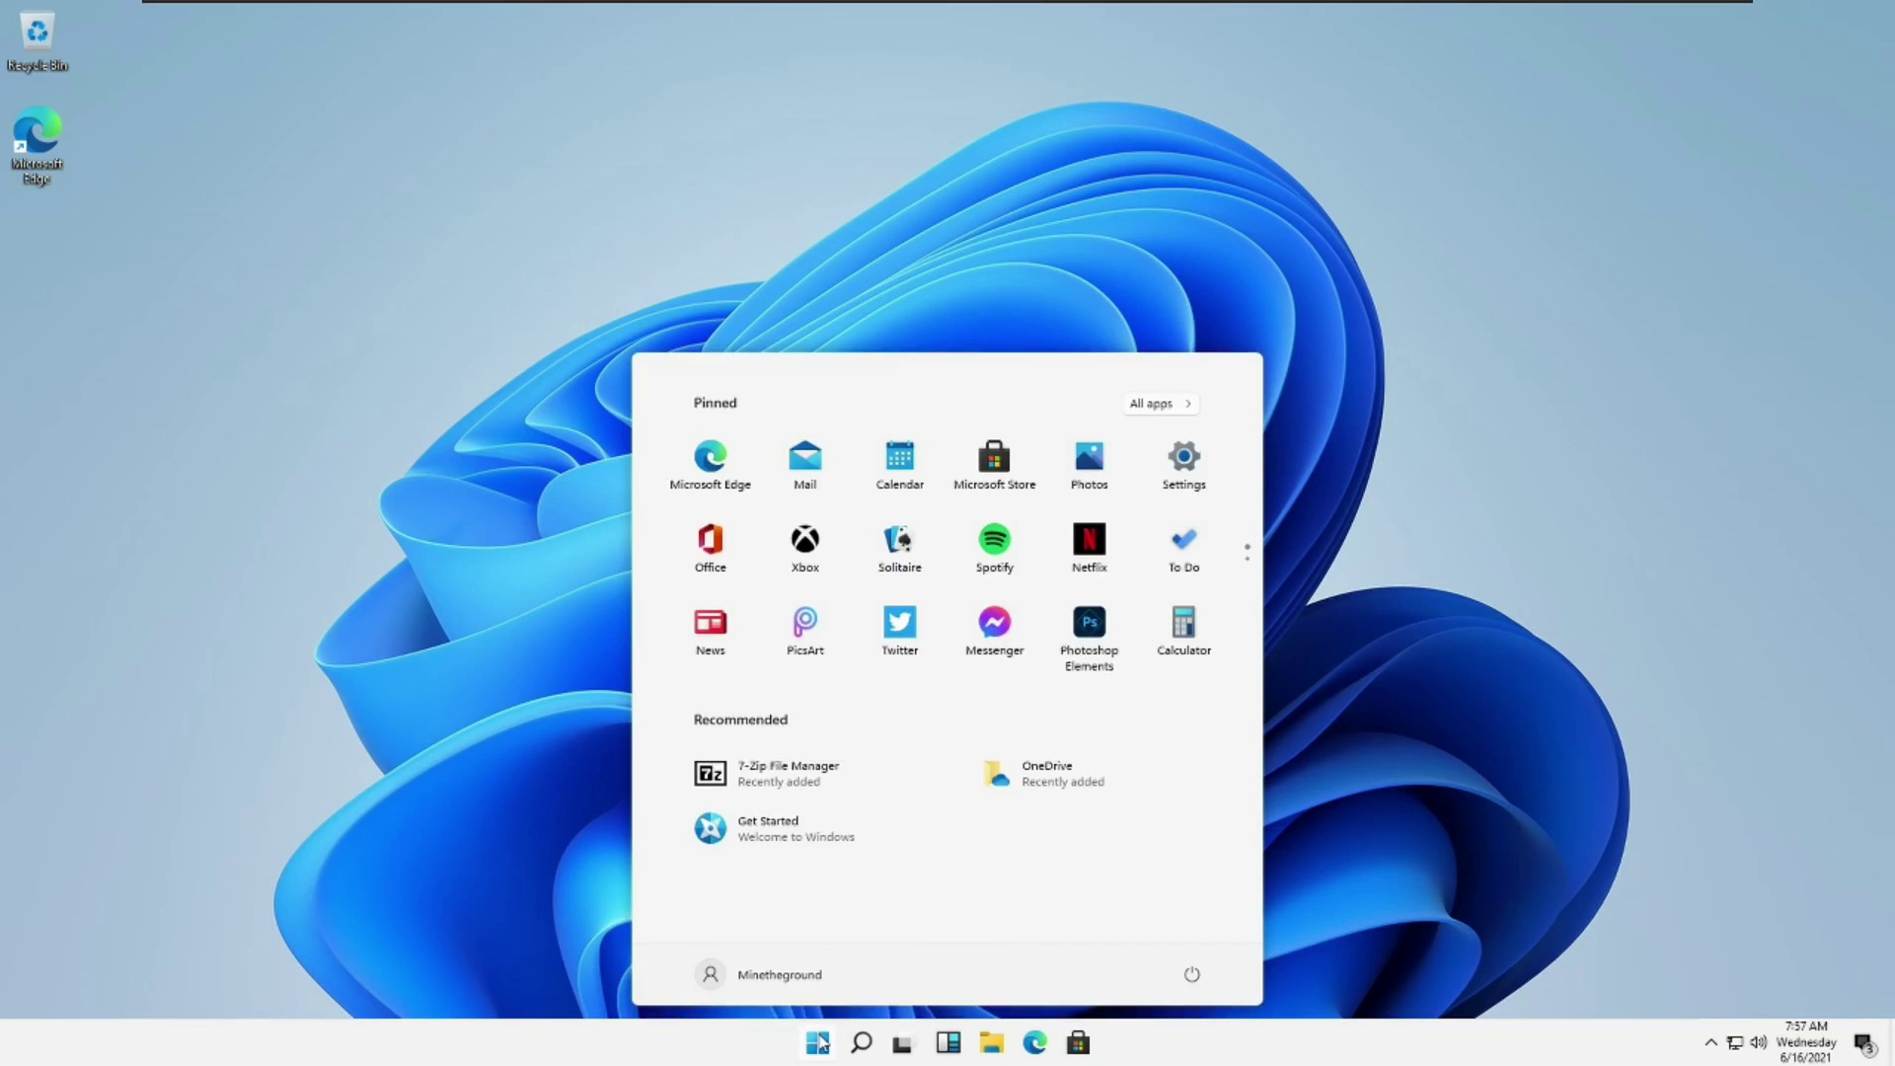
left_click(820, 1042)
left_click(818, 1042)
right_click(818, 1042)
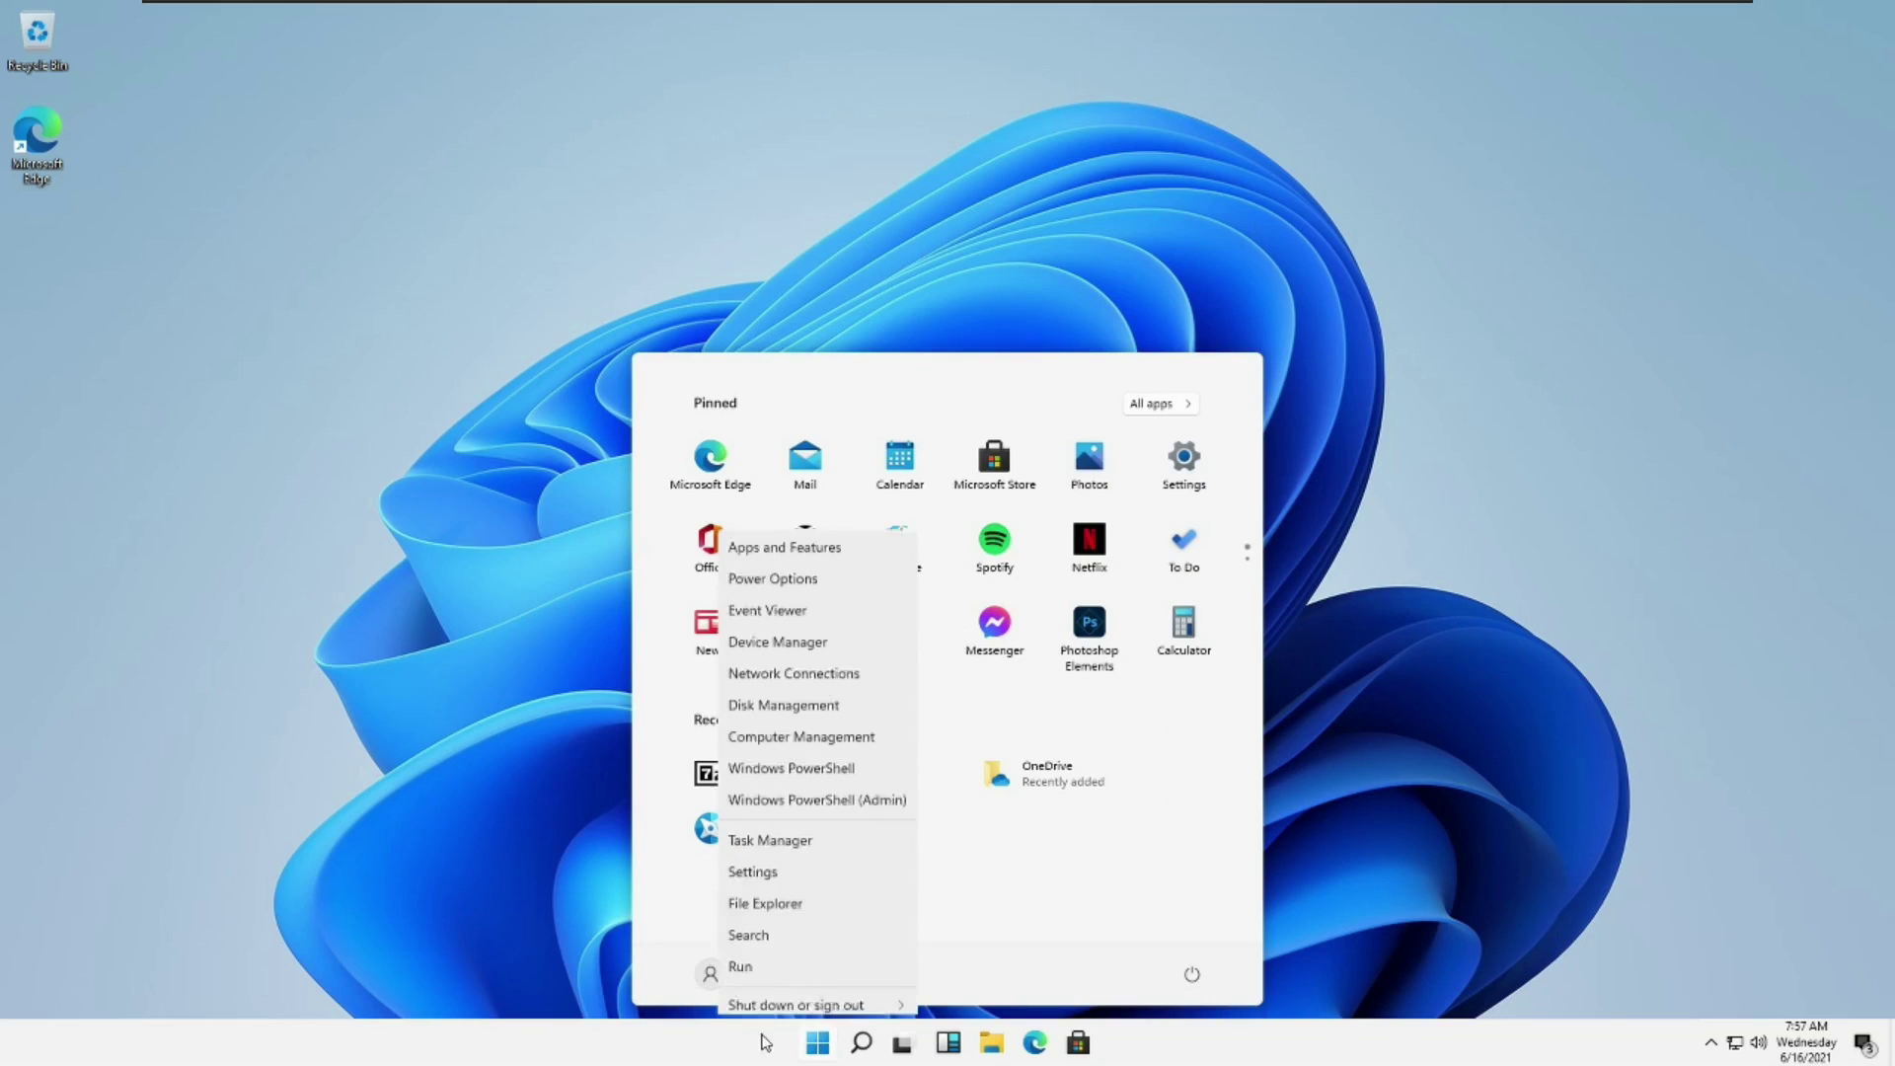
right_click(775, 1040)
left_click(796, 1042)
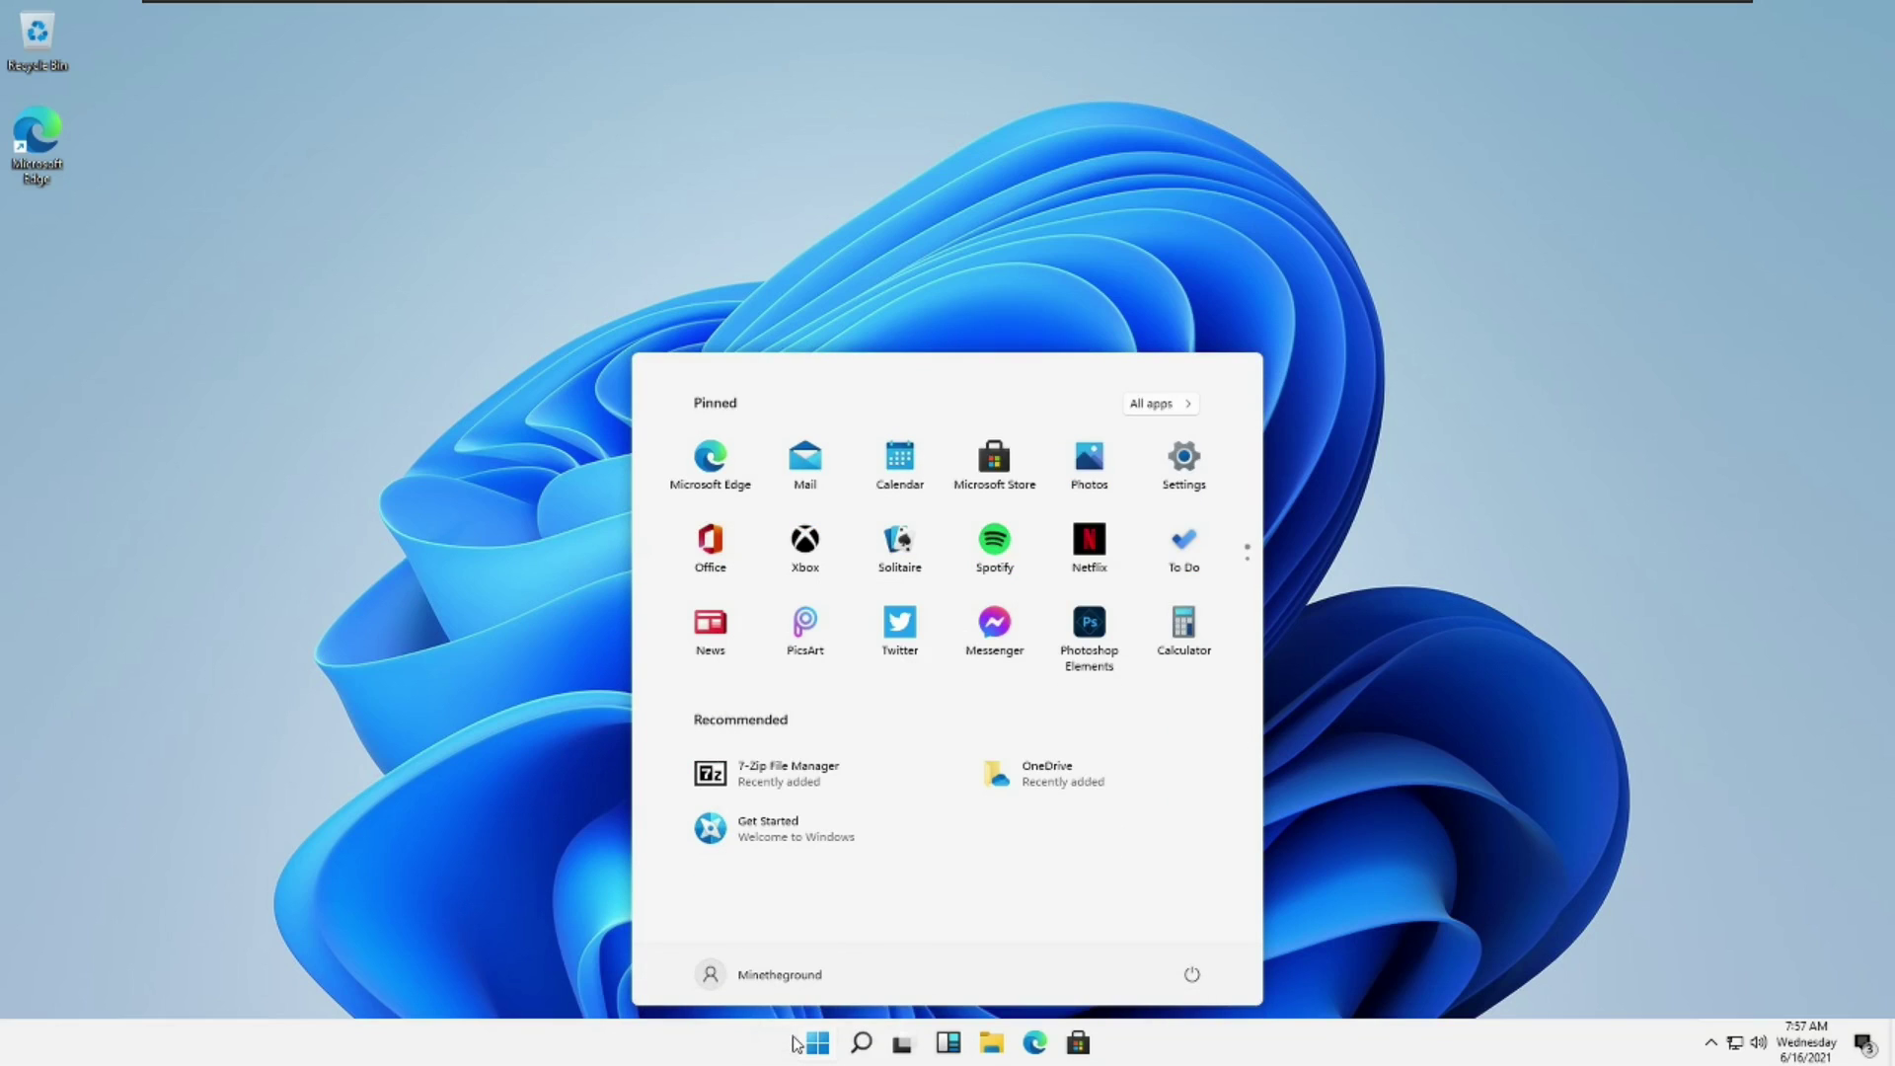
Open the taskbar settings, view the Start button's shut-down and sign-out options, and dismiss them.
right_click(795, 1044)
right_click(795, 1044)
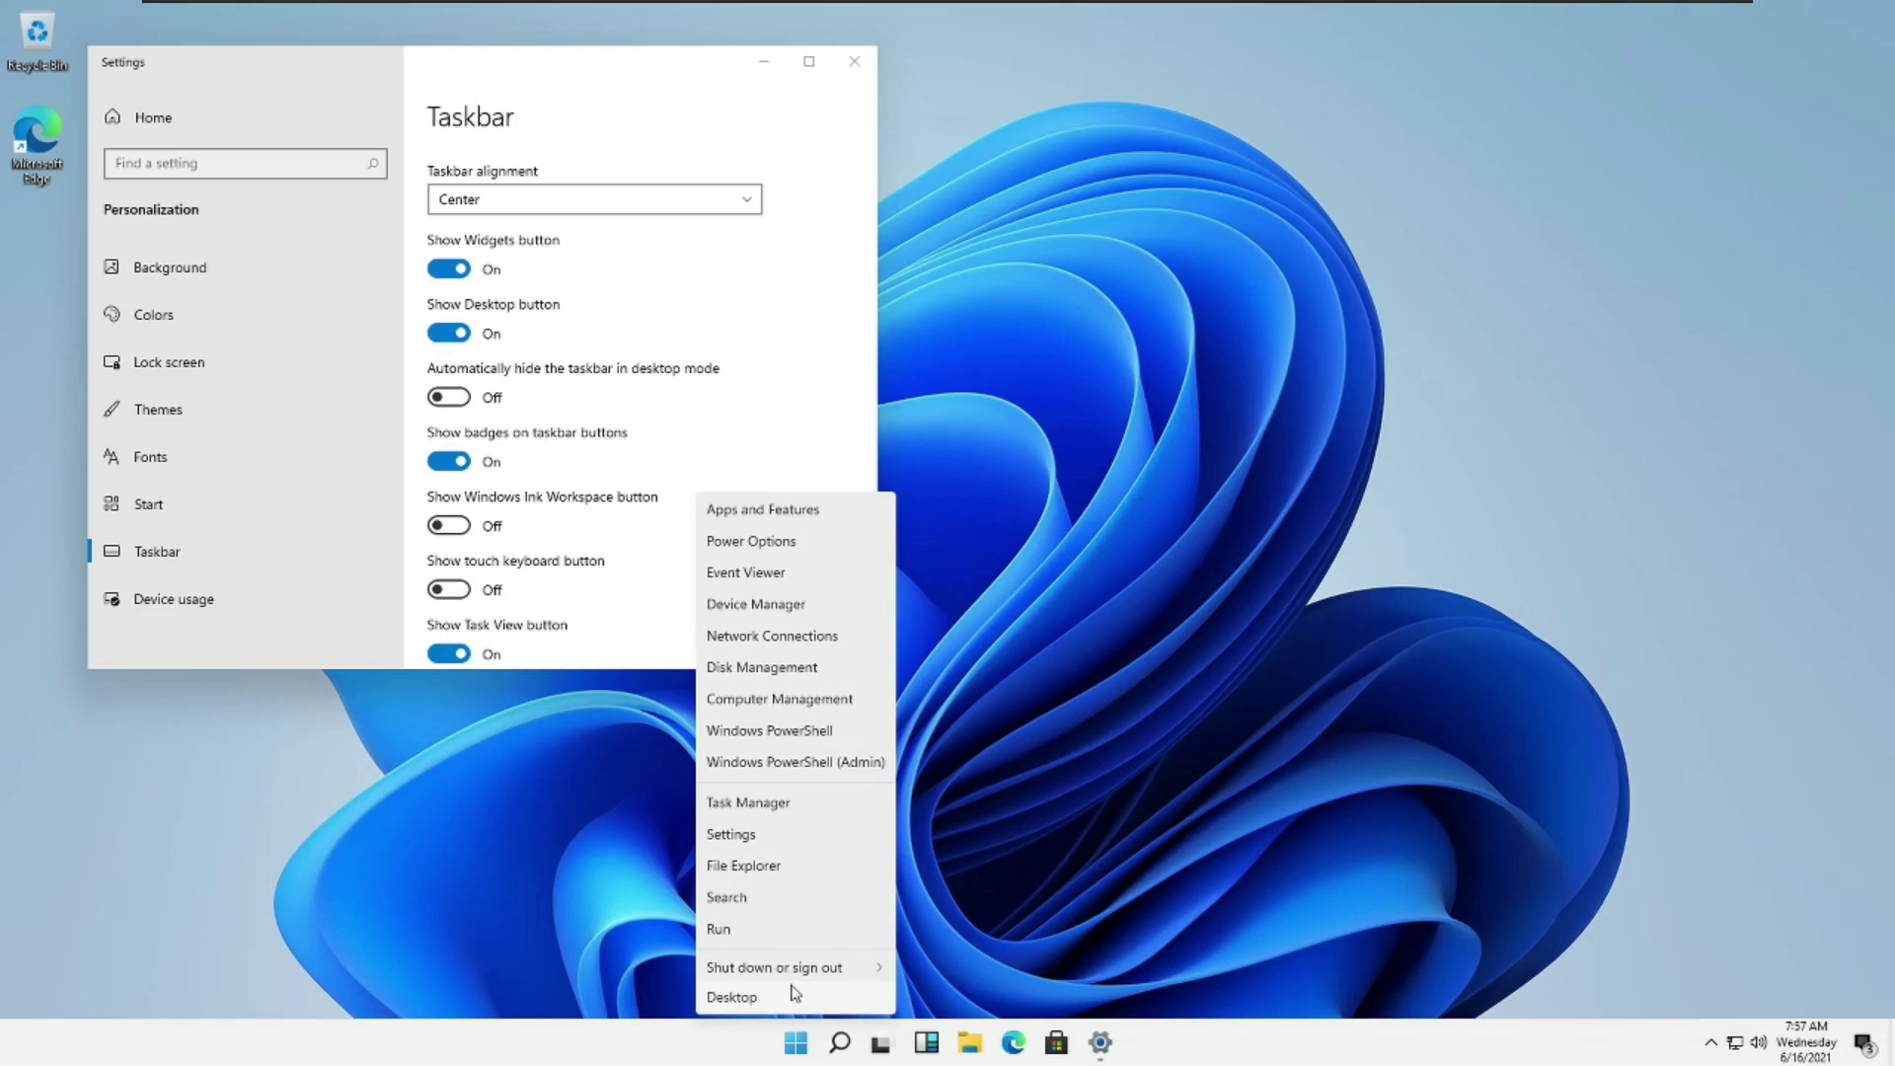
mouse_move(794, 980)
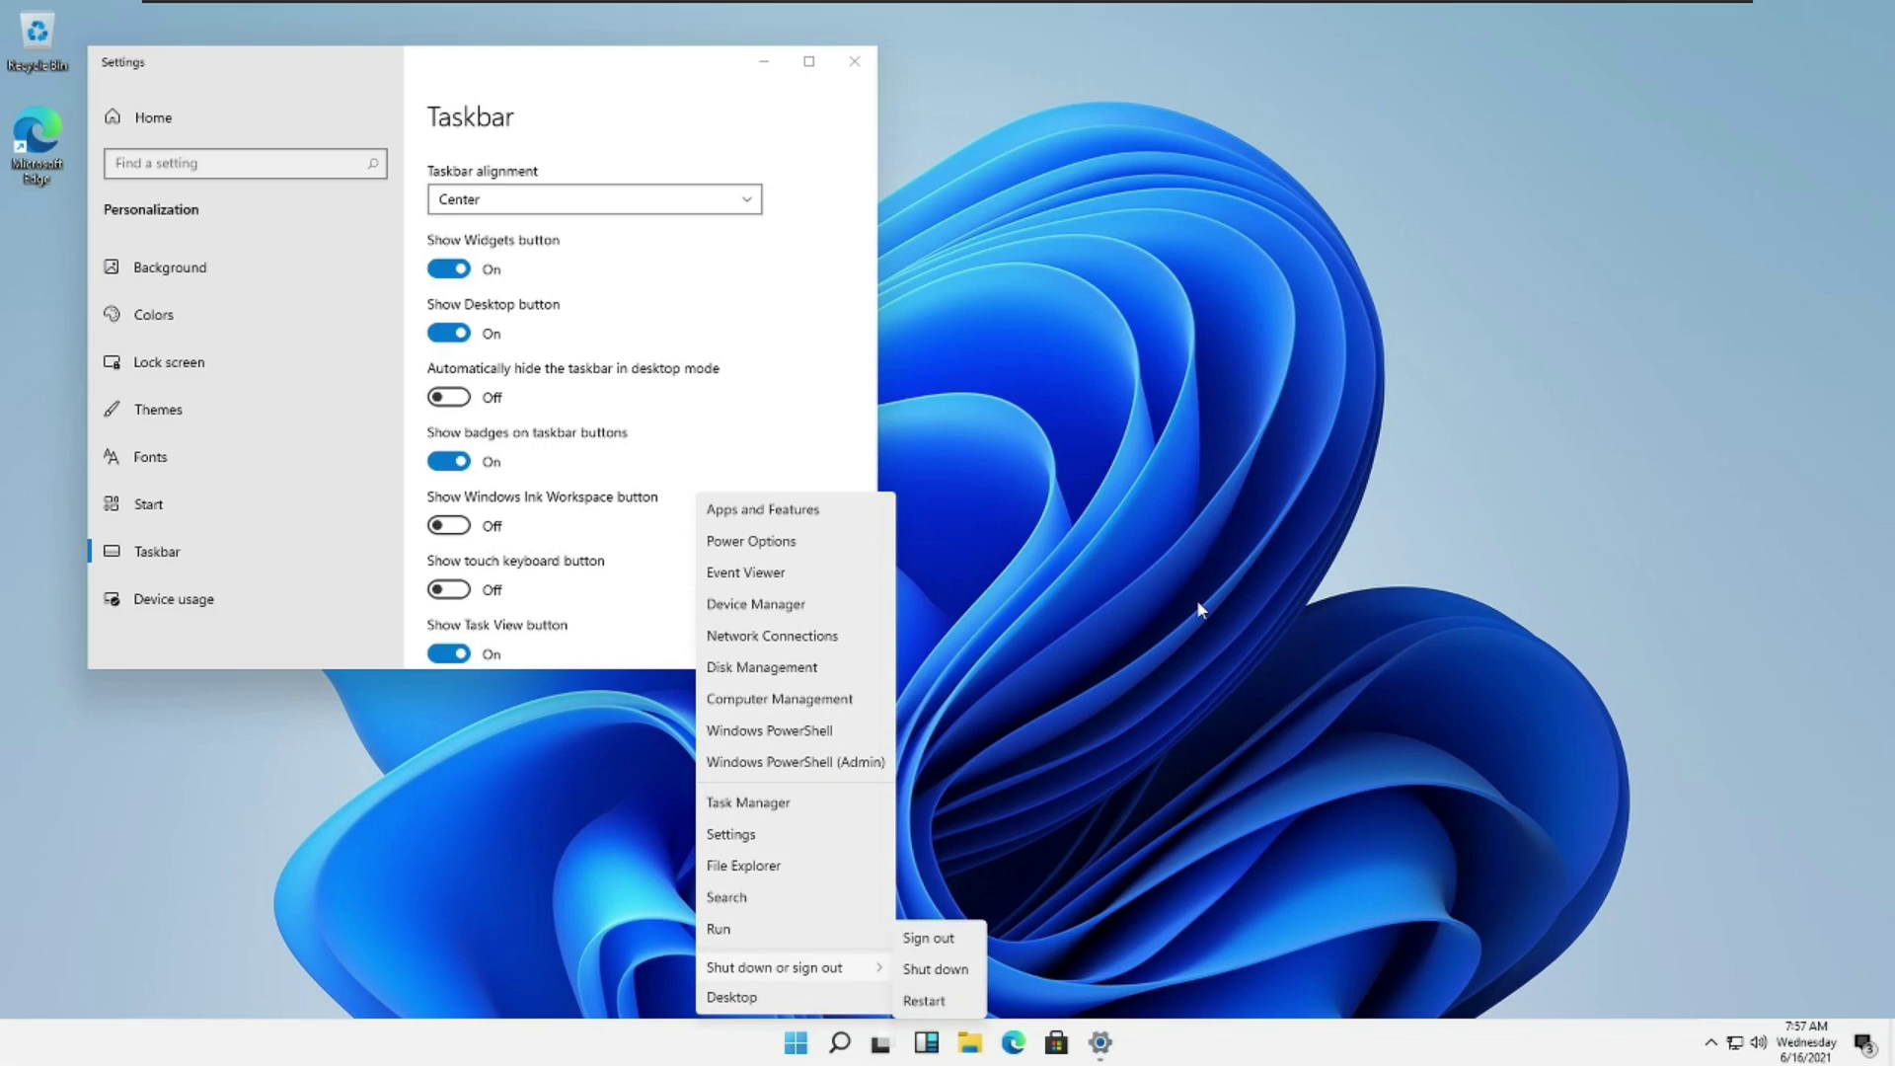
key("Escape")
key("Escape")
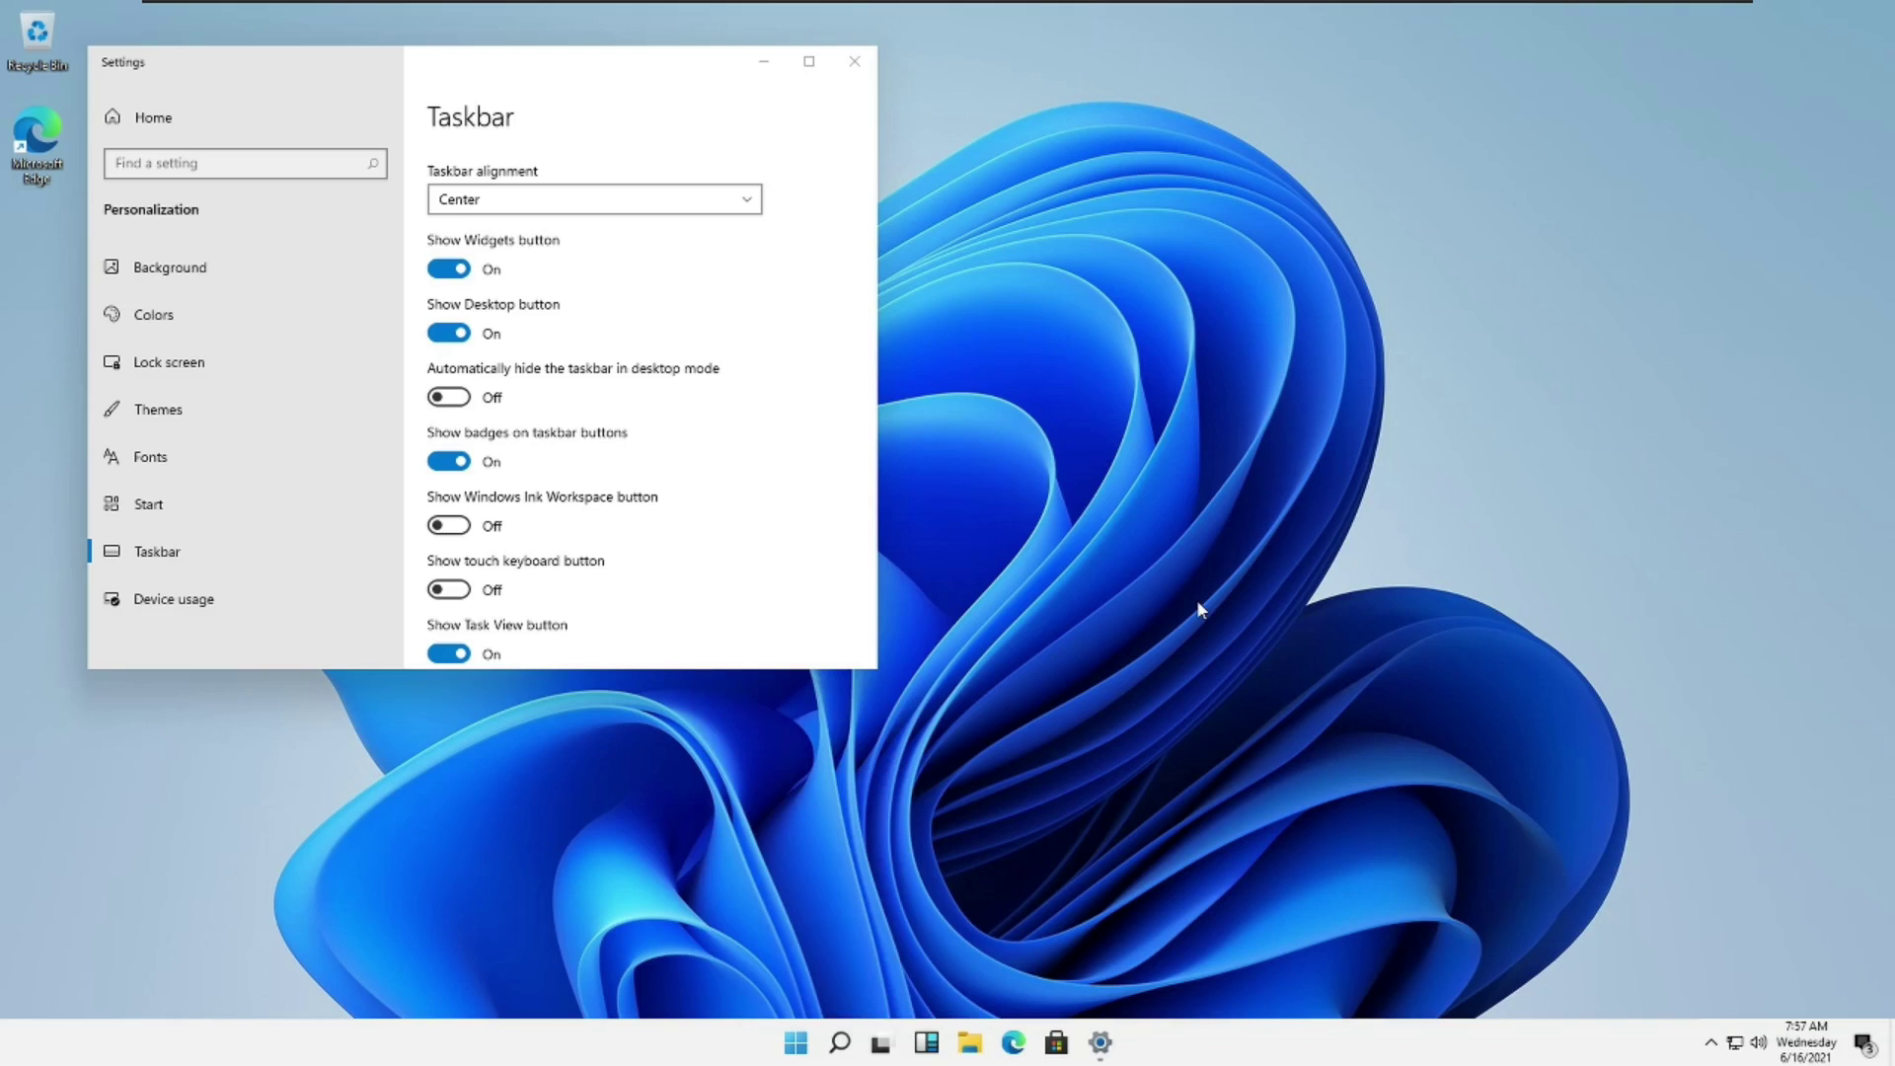
Set the taskbar alignment to Left and review the remaining taskbar options.
left_click(577, 201)
left_click(519, 169)
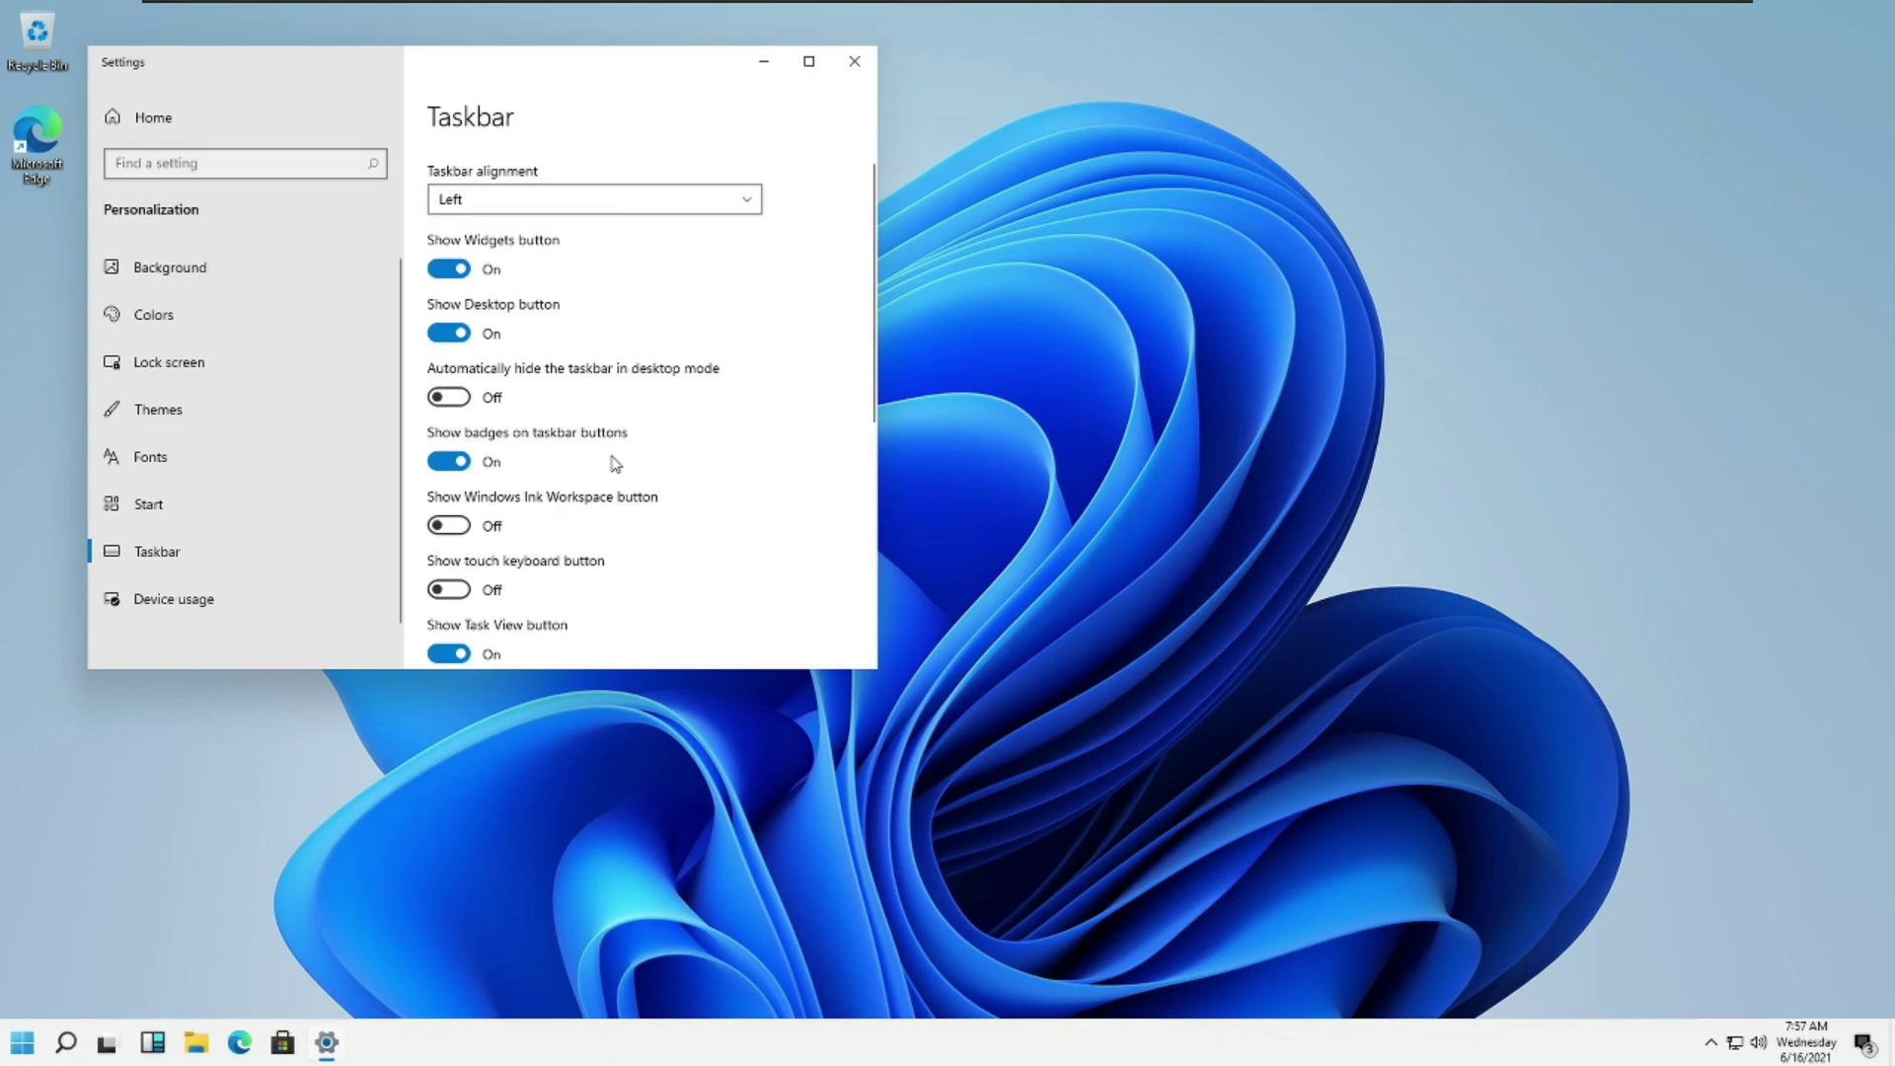
scroll(604, 454, "down", 2)
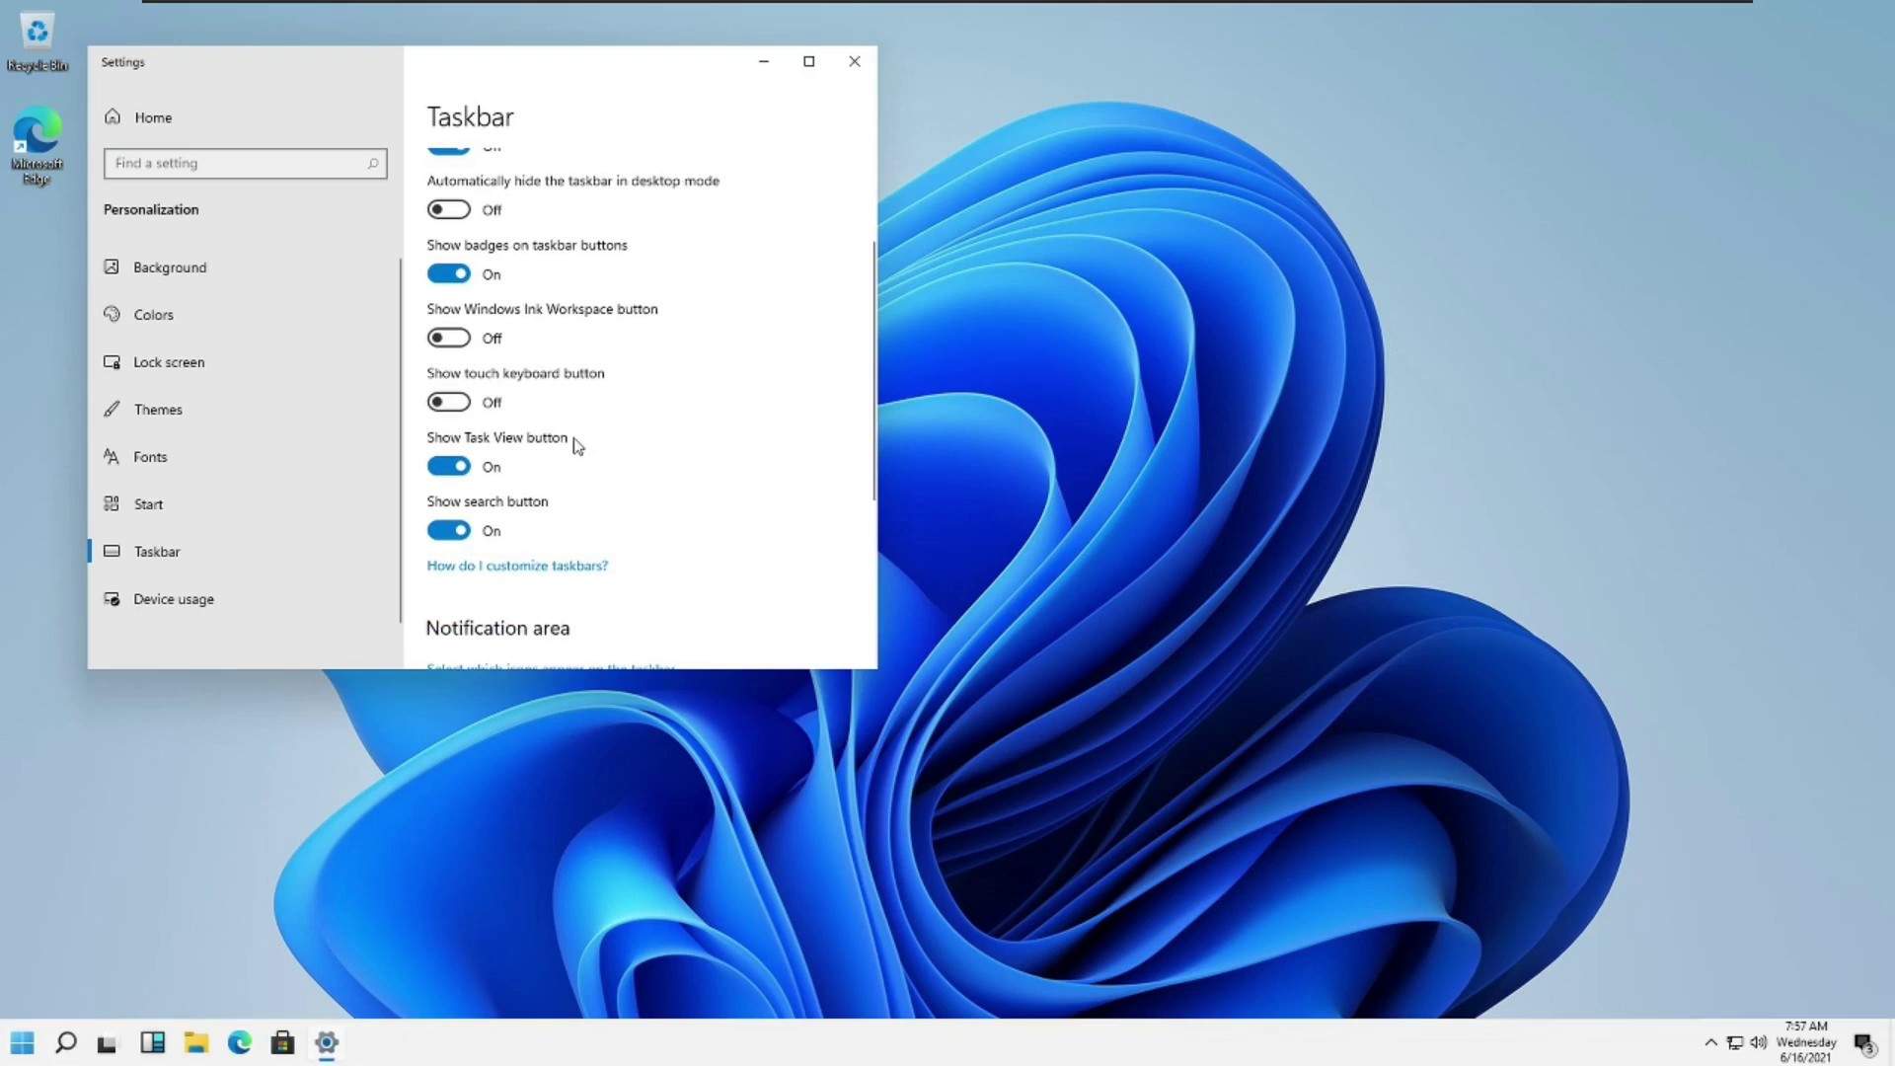
scroll(571, 440, "up", 2)
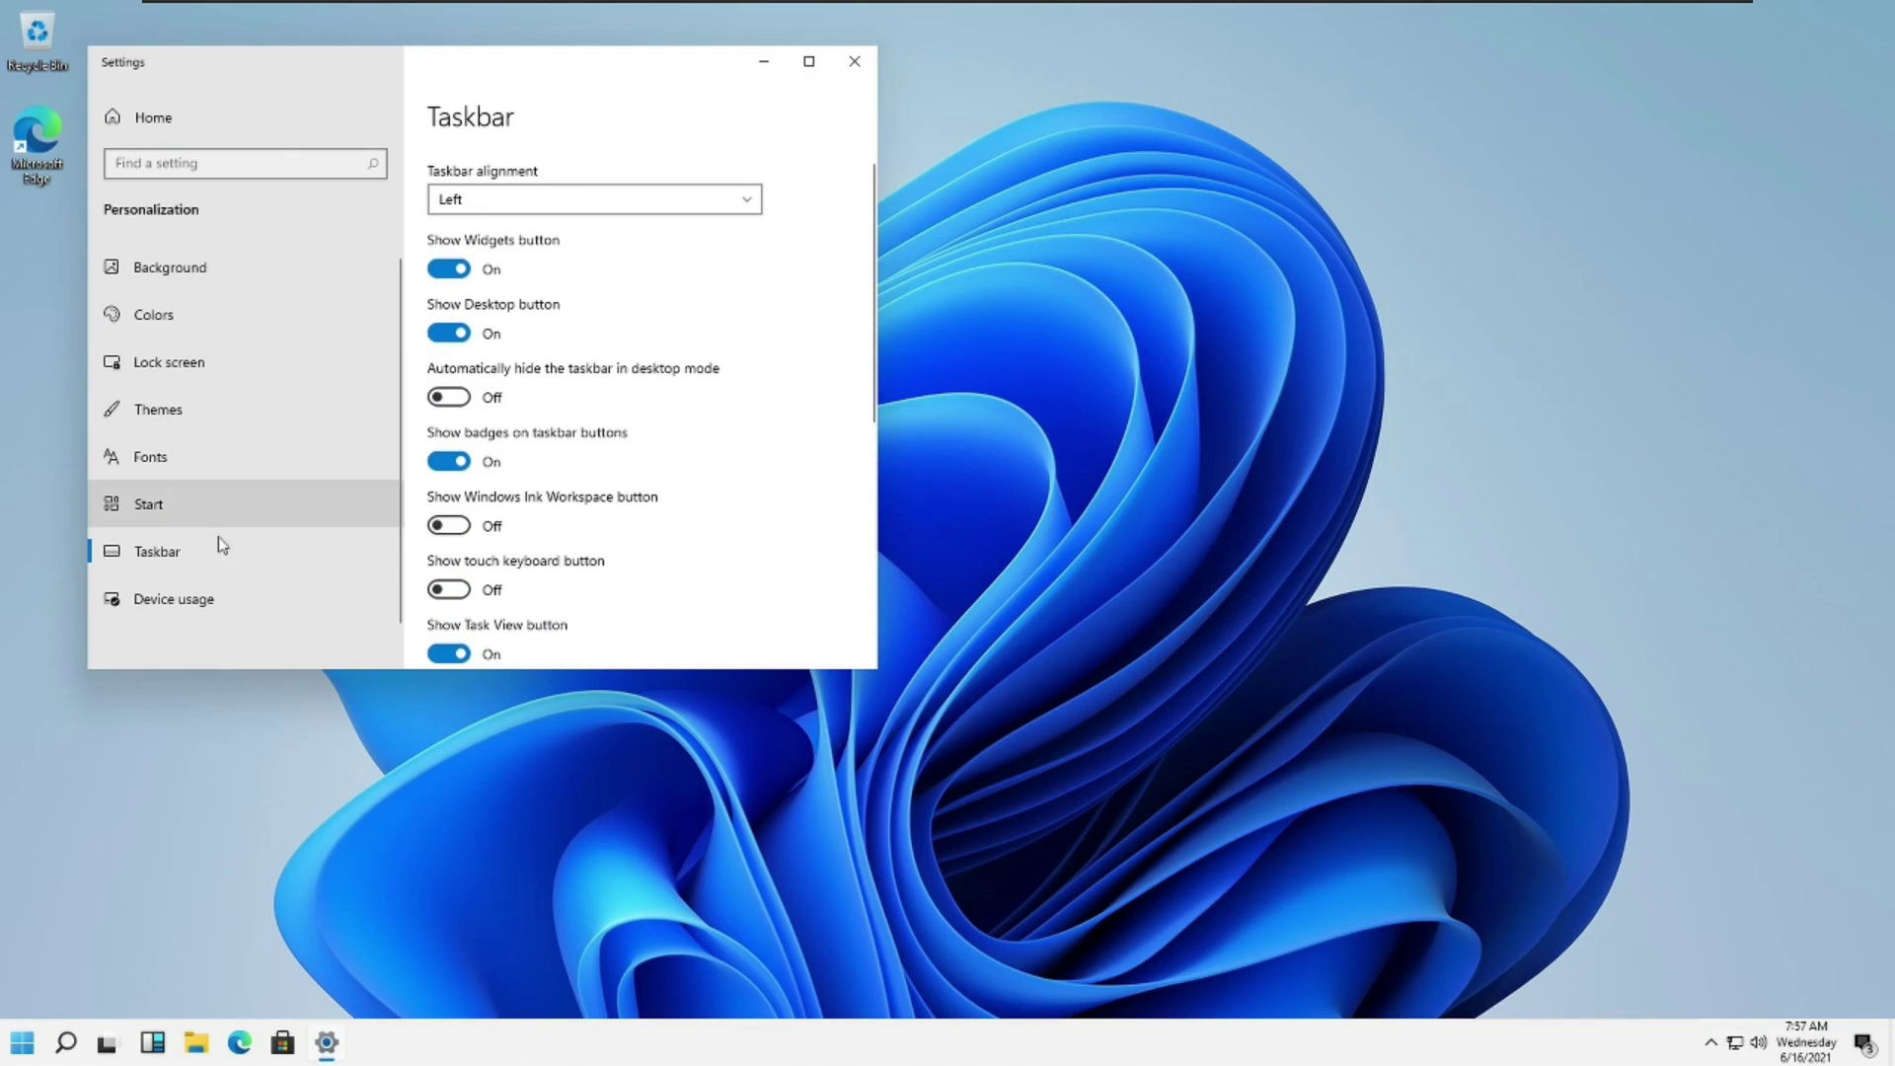
Show the Device usage personalization settings and maximize the Settings window.
left_click(205, 606)
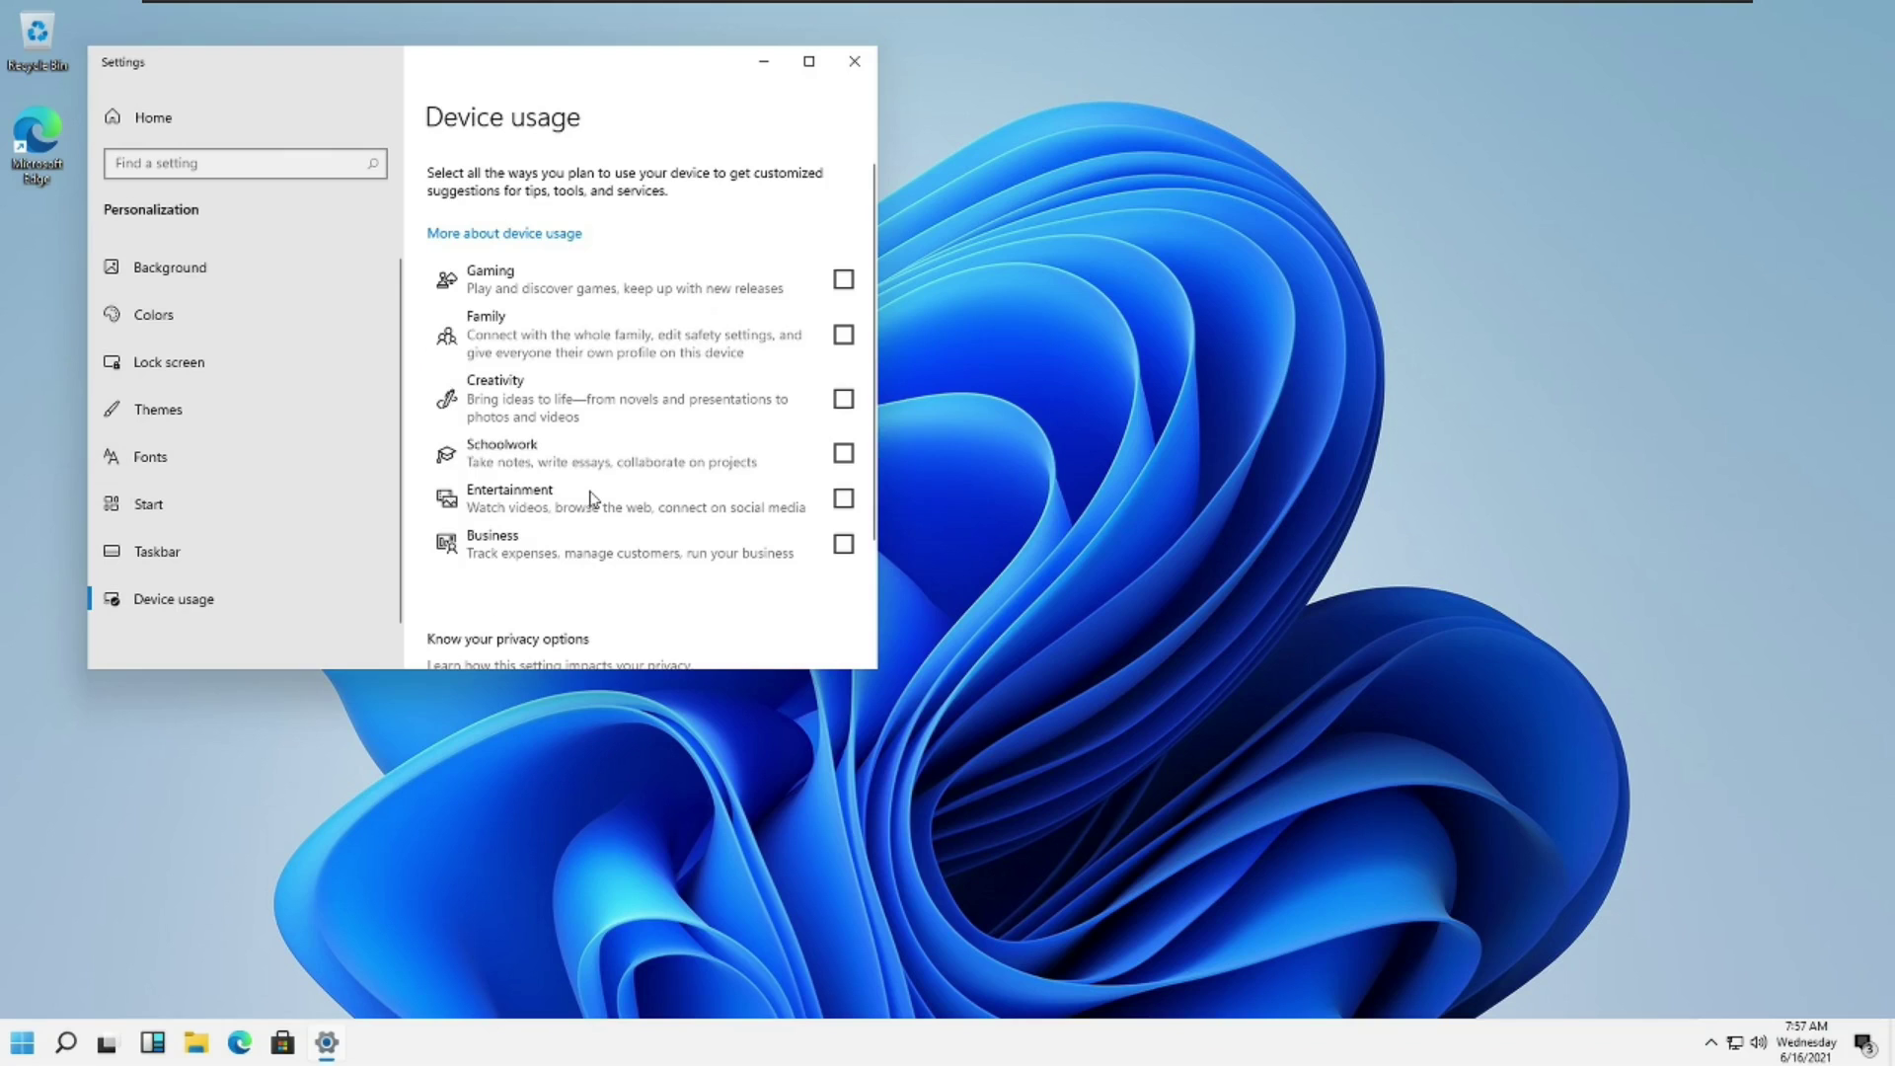
left_click(808, 61)
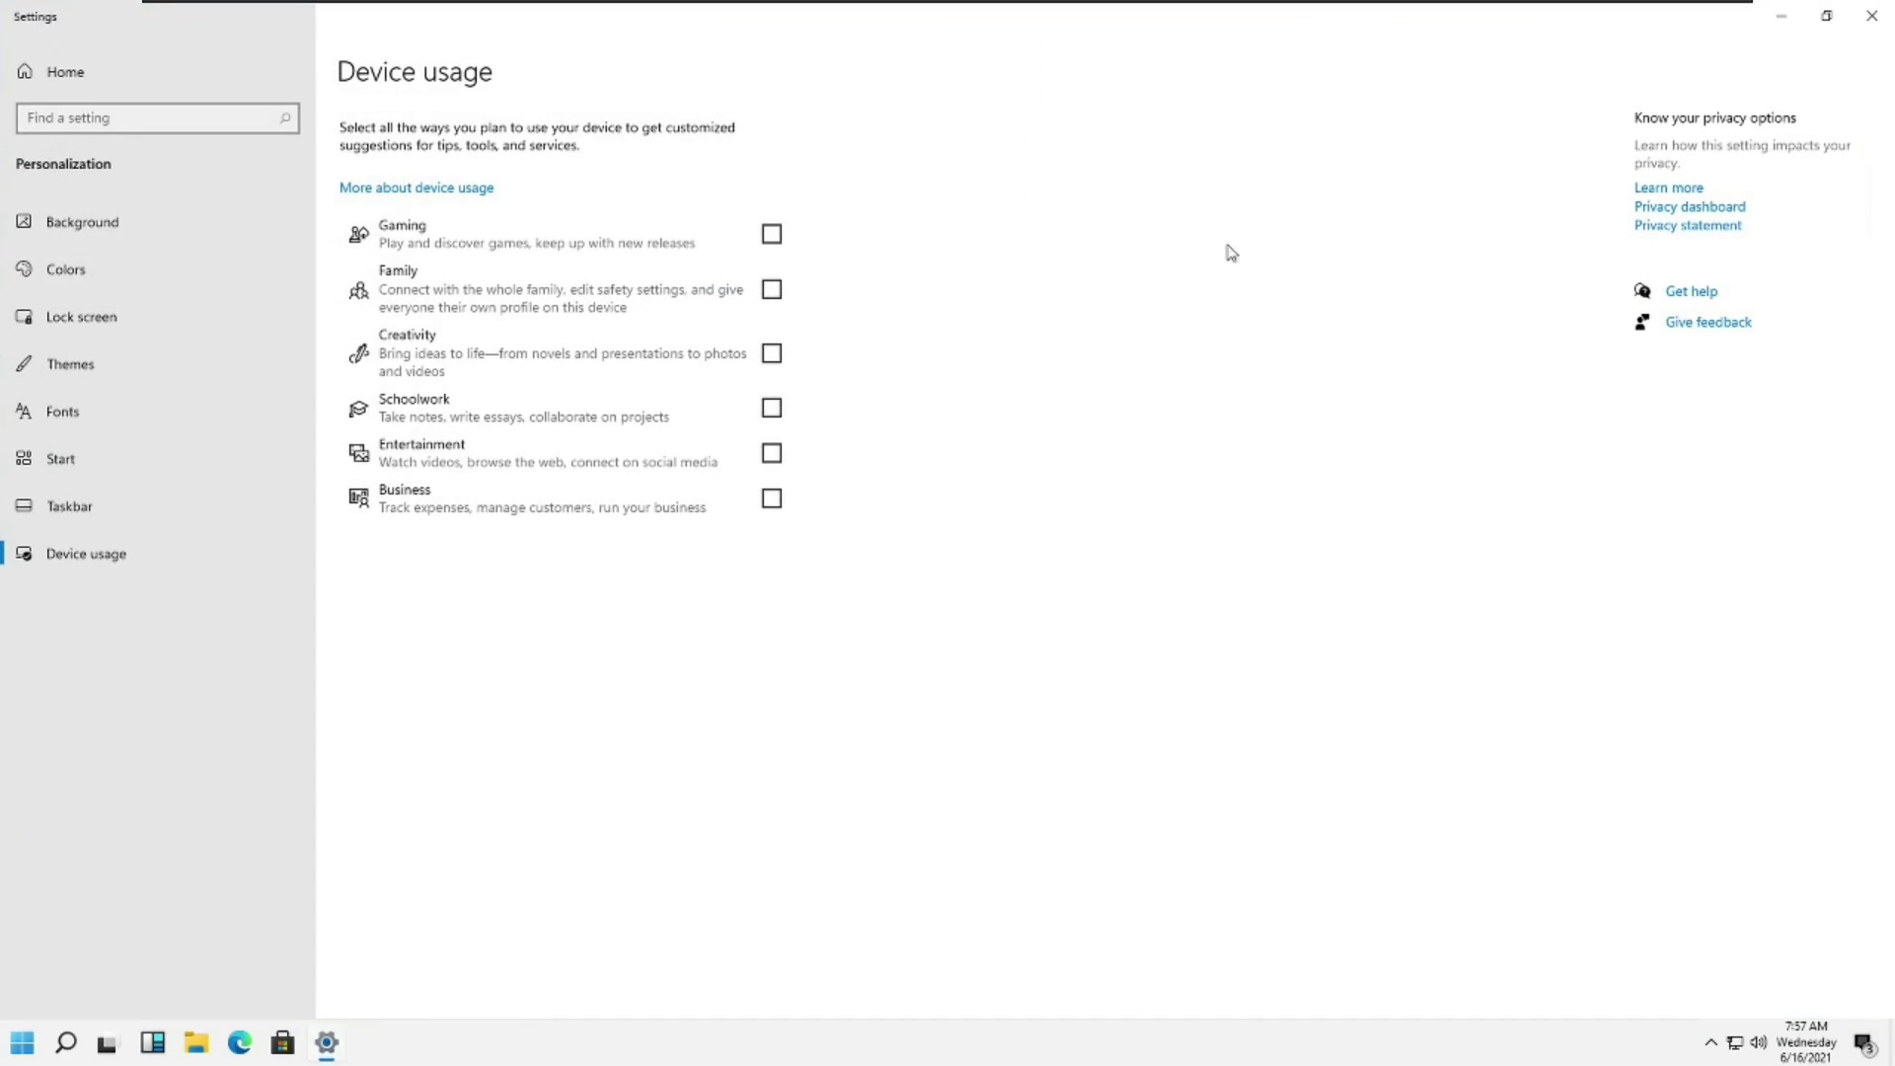
Enable the Gaming and Entertainment device usage options, then restore the Settings window to a smaller size and move it towards the desktop's middle.
left_click(772, 235)
left_click(772, 454)
left_click(1827, 15)
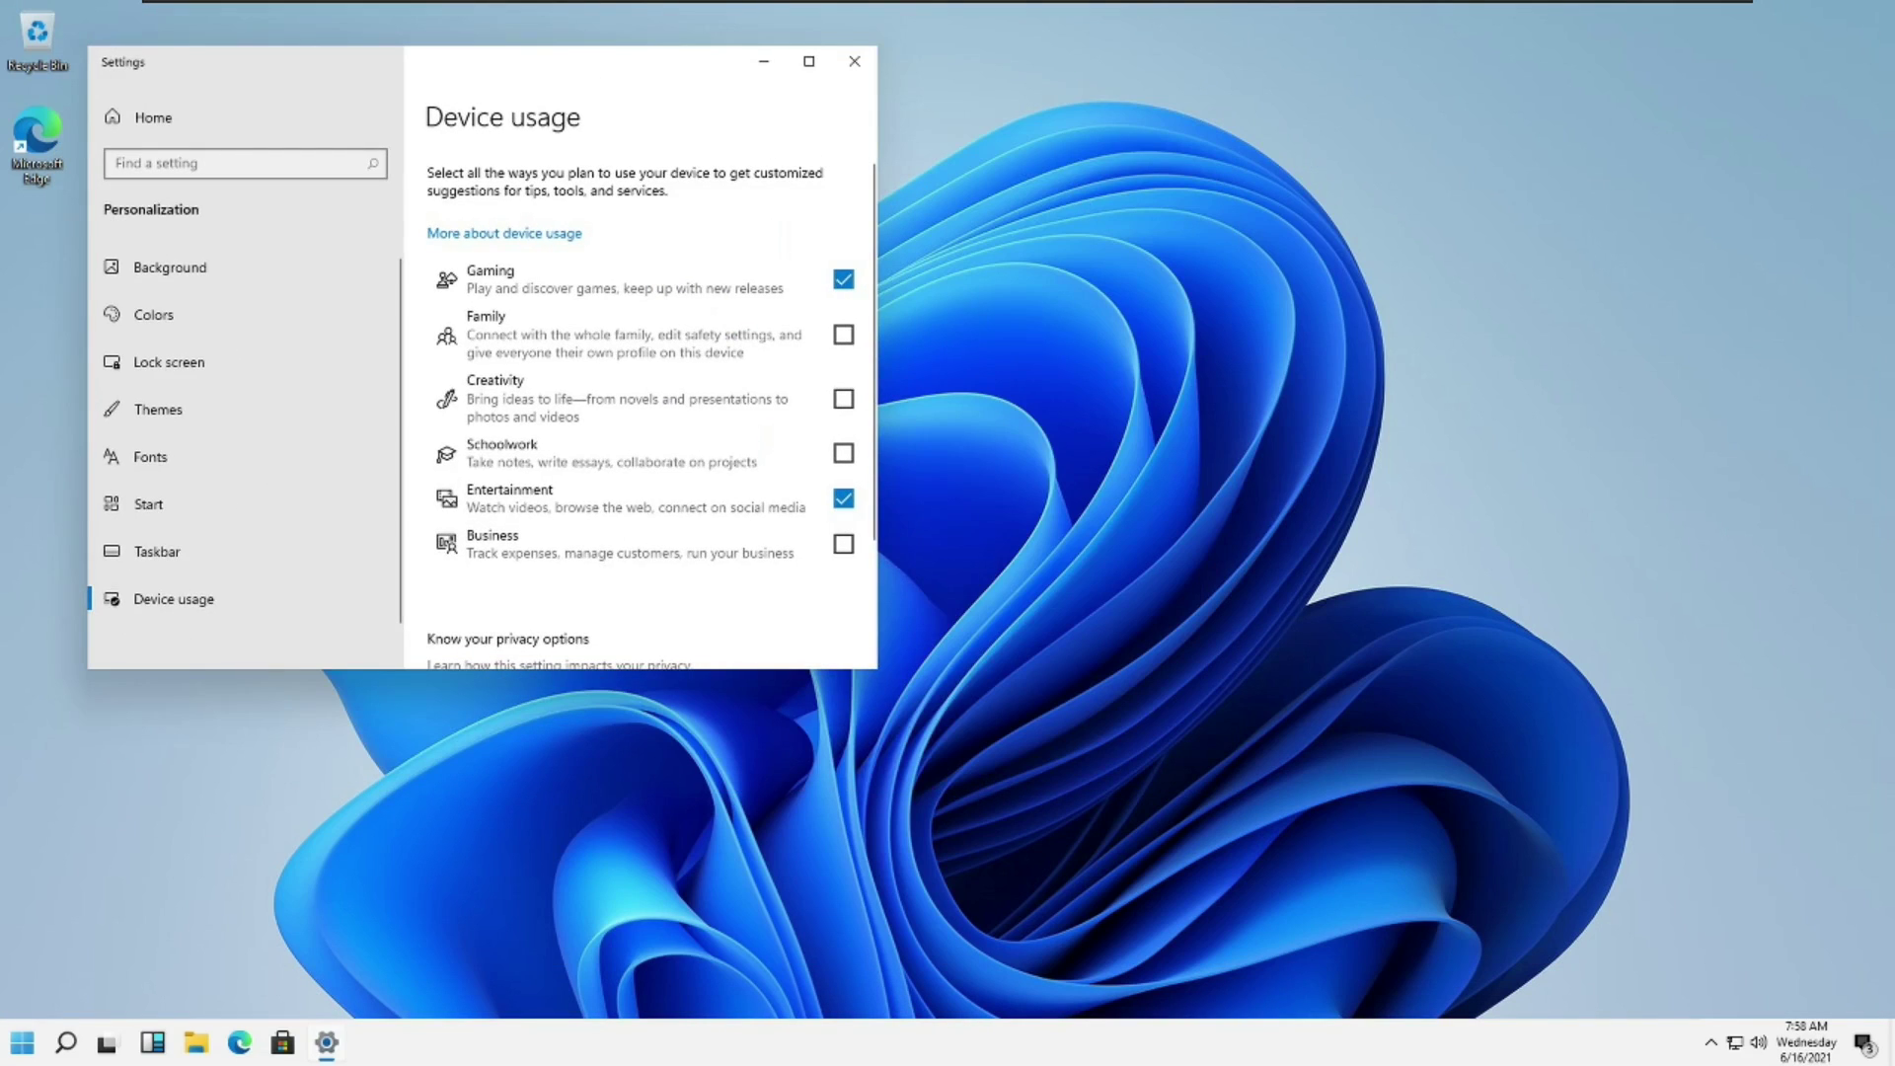
left_click_drag(592, 74, 808, 100)
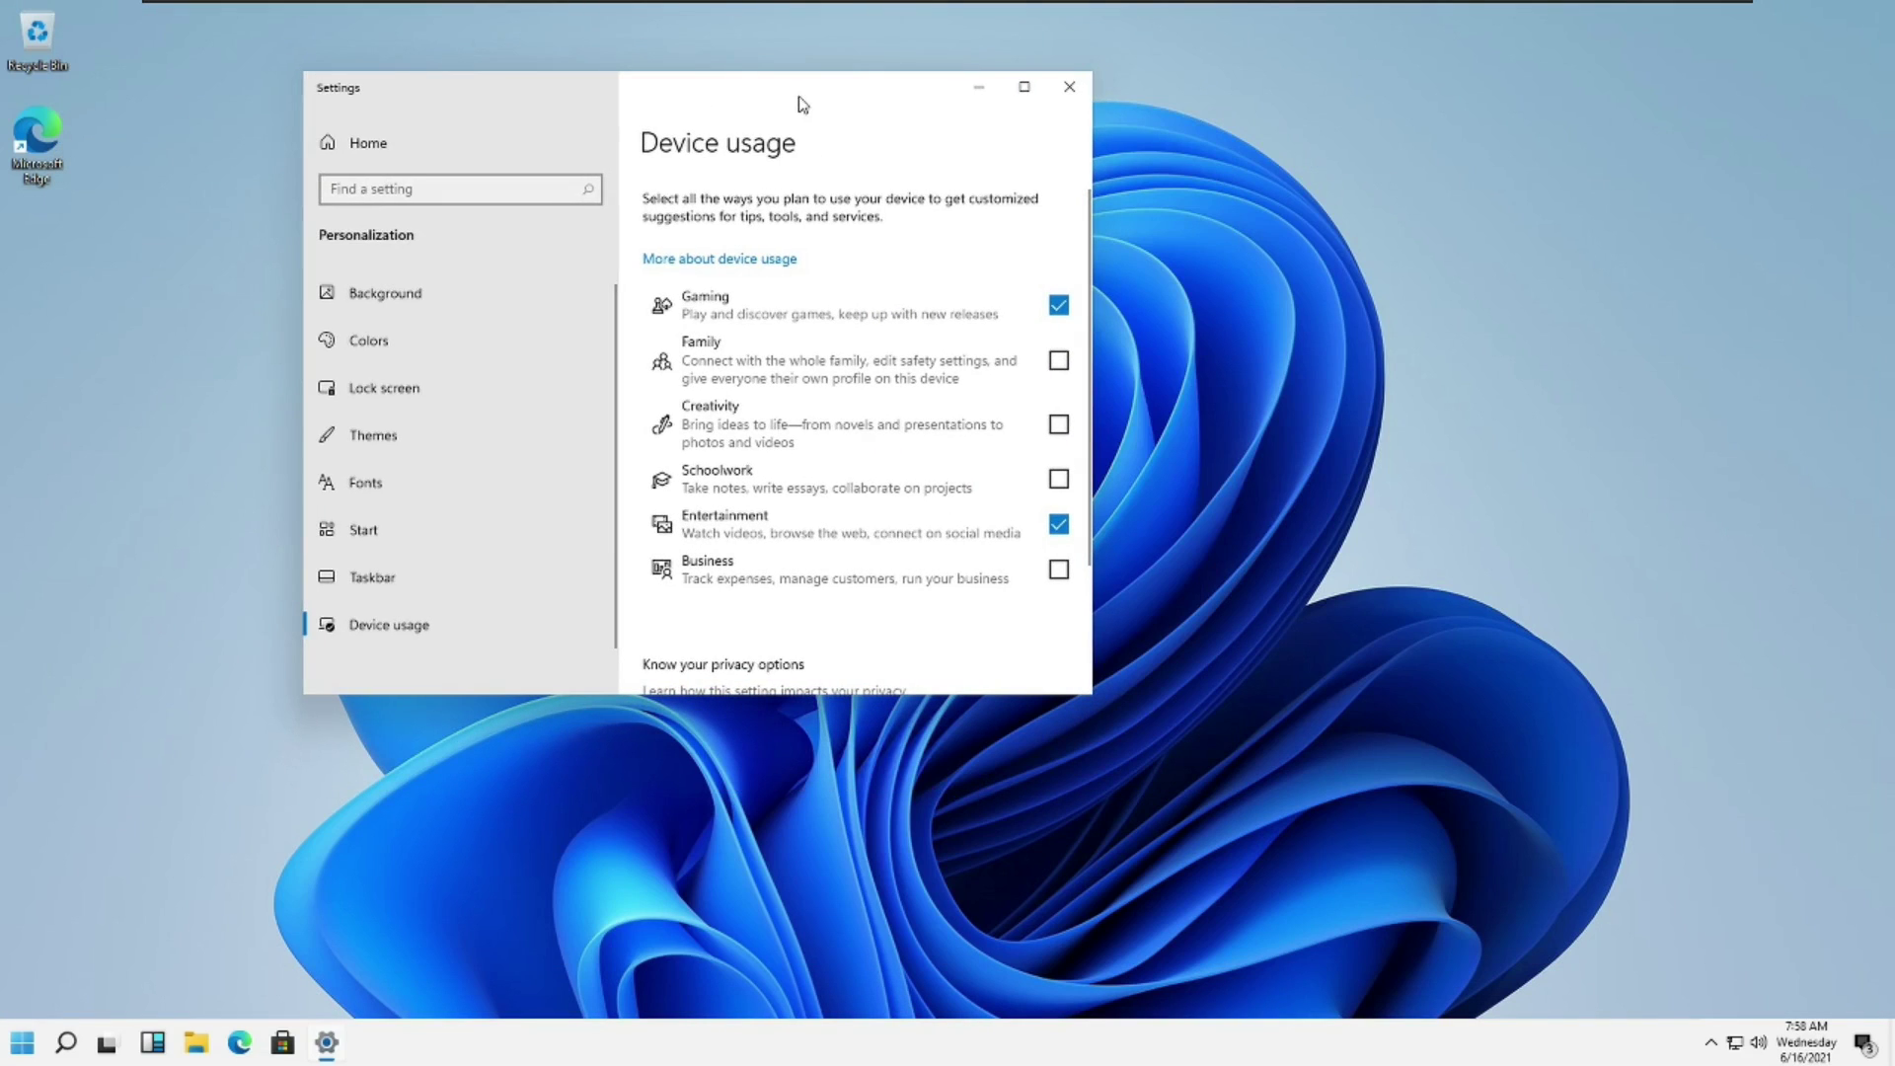
Look through the Taskbar, Start, Fonts and Themes personalization settings, viewing the themes in a maximized window.
left_click(382, 577)
key("super")
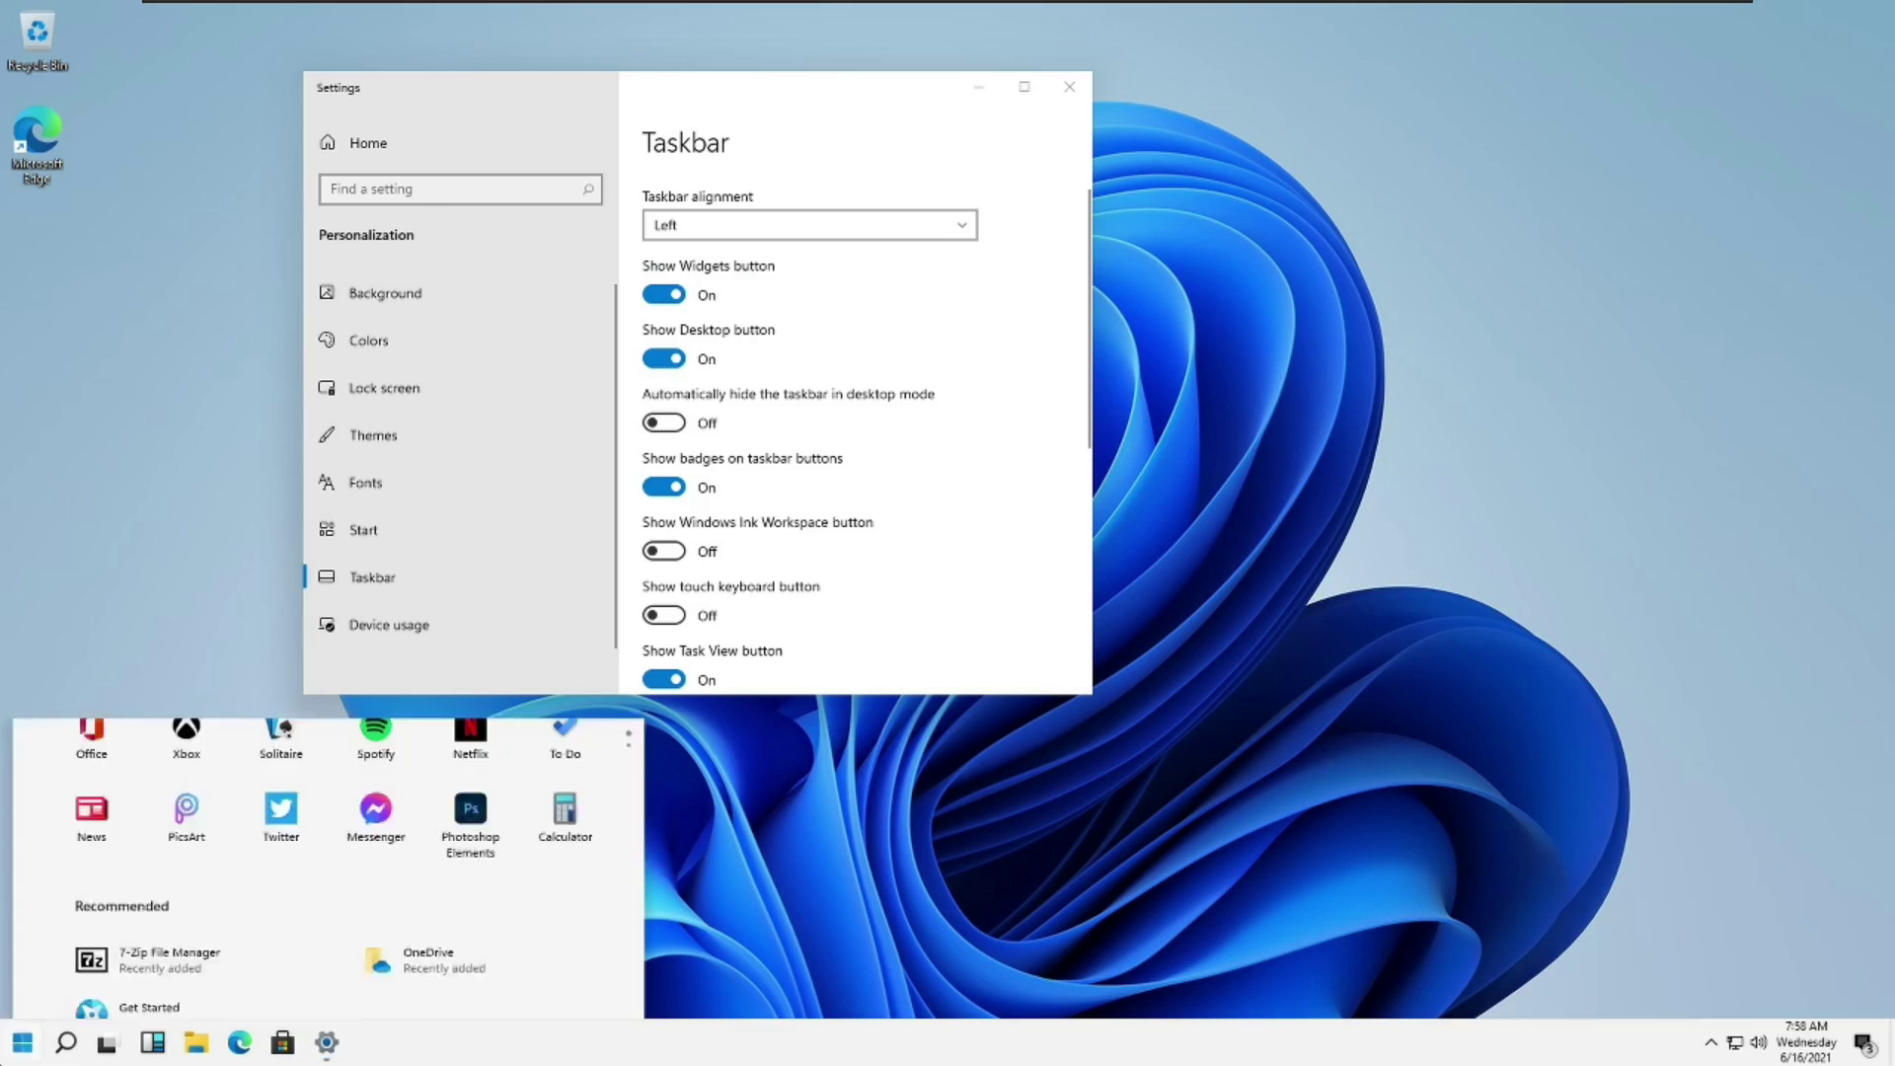
key("super")
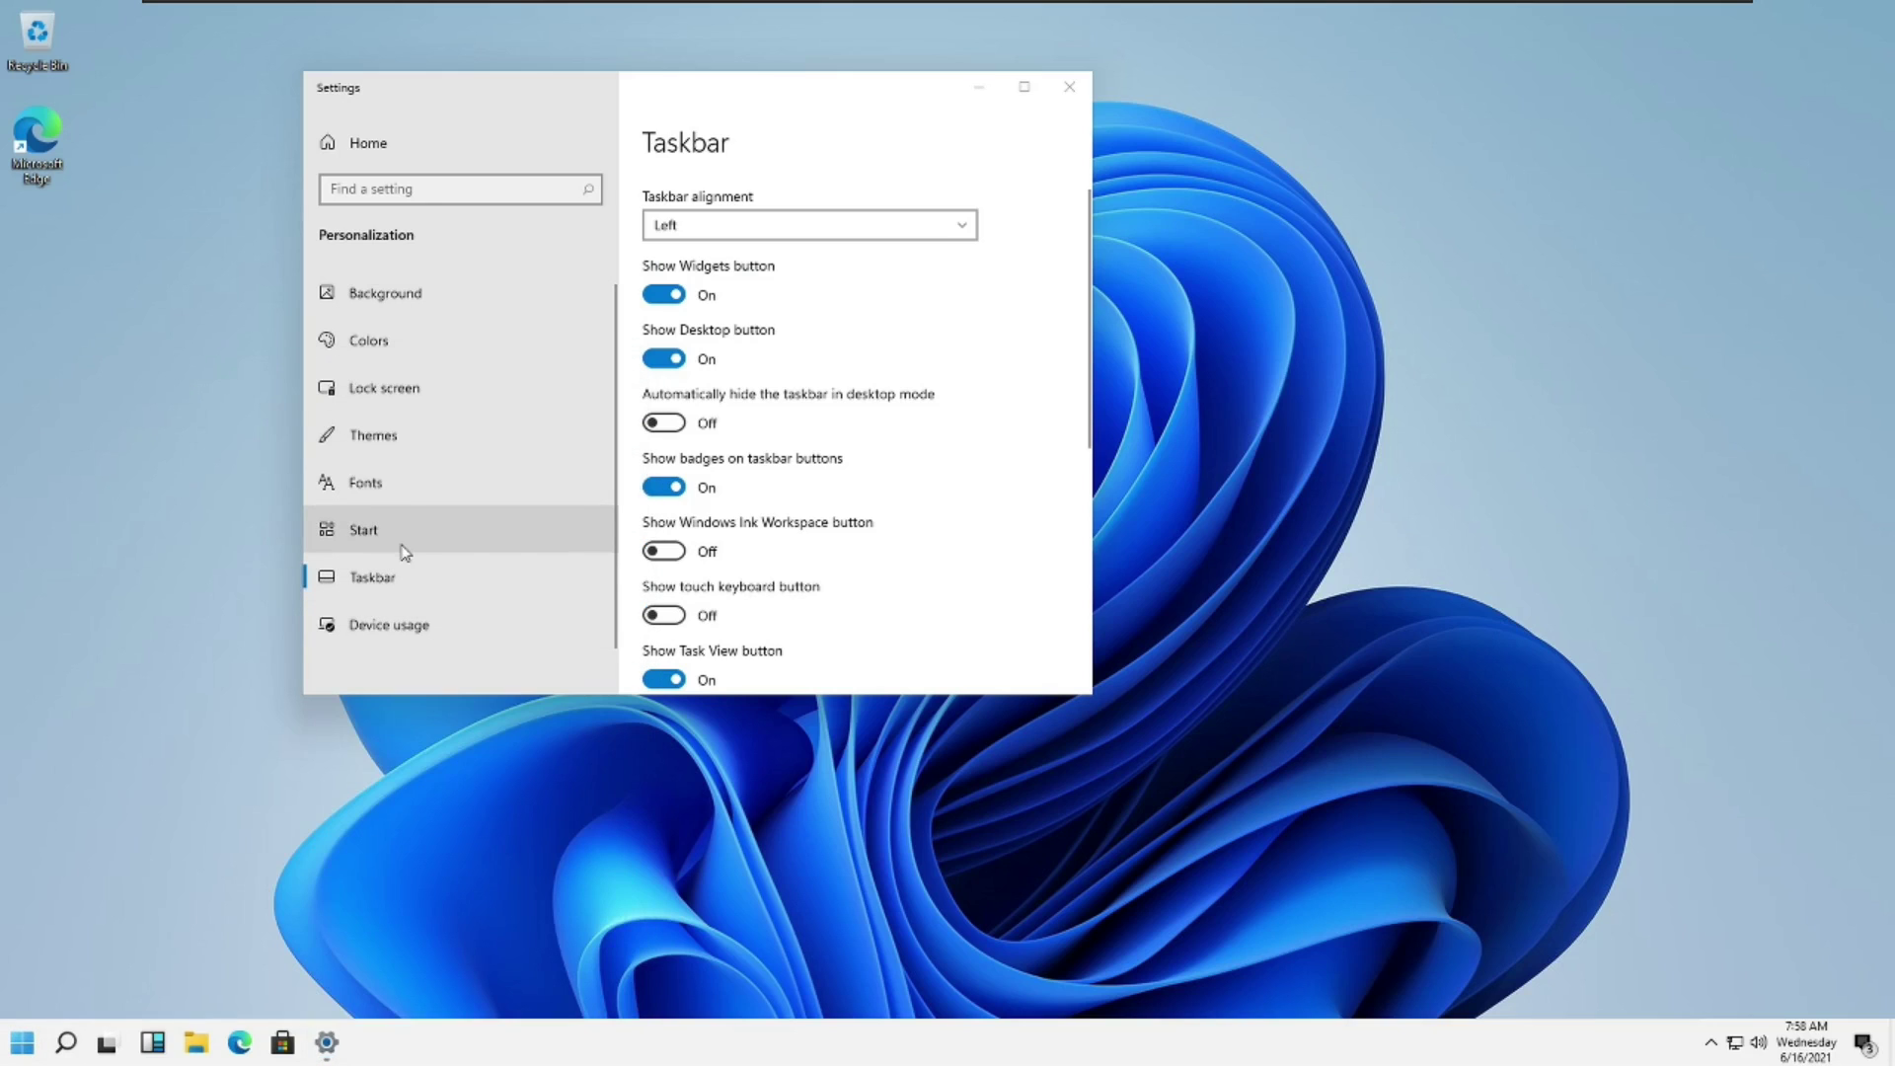
left_click(464, 523)
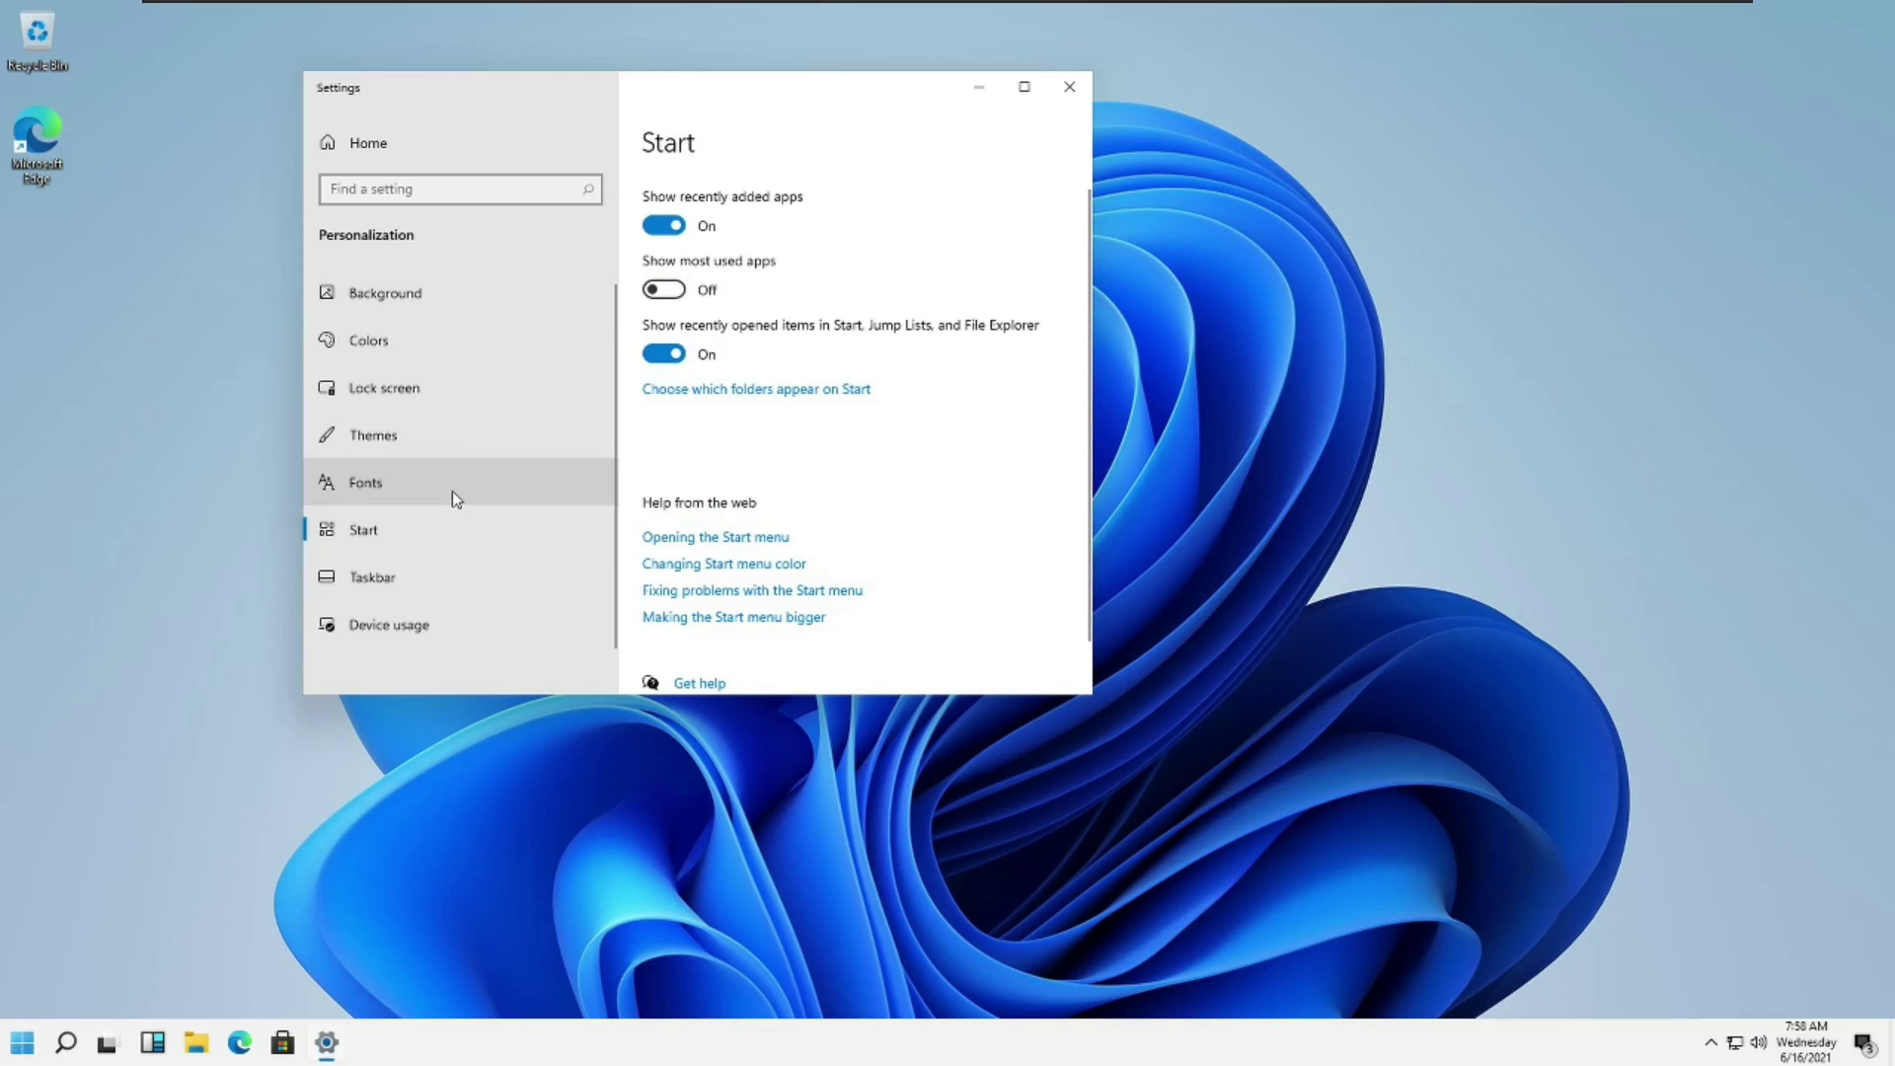
left_click(452, 485)
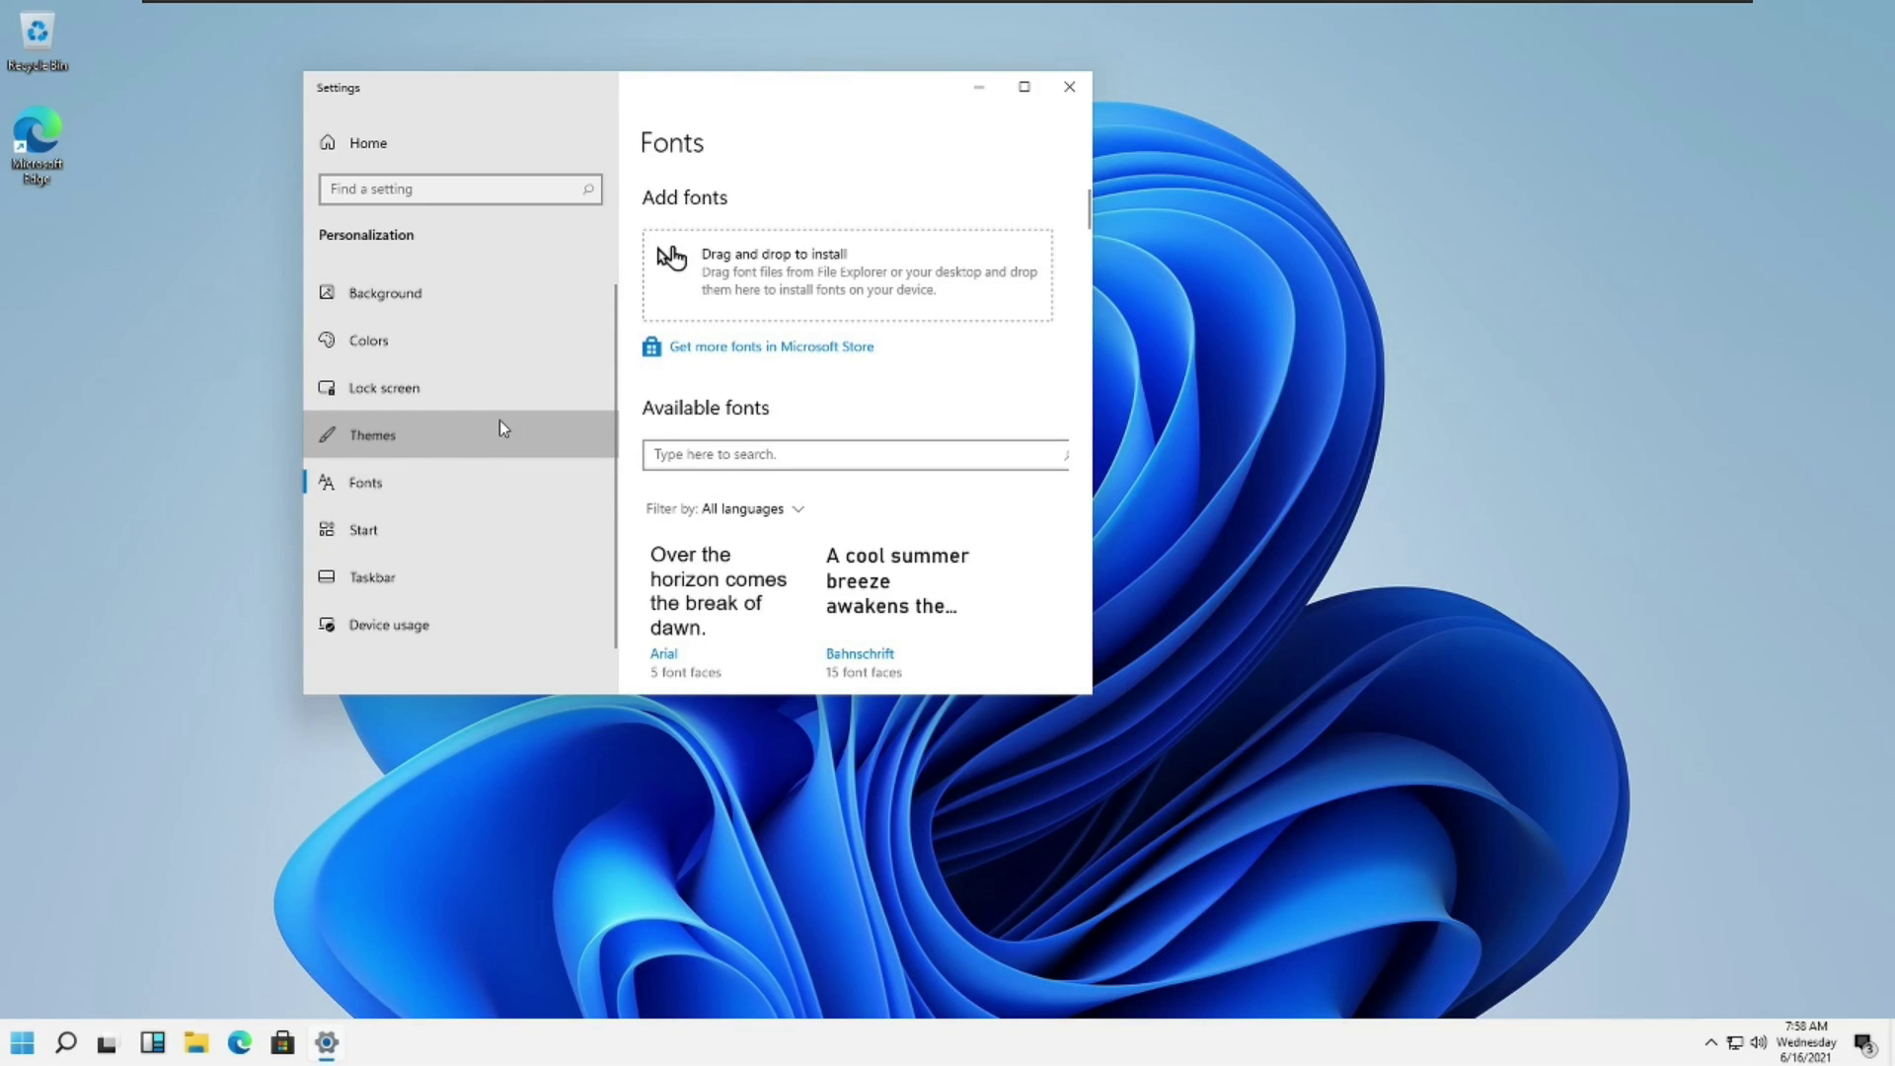
left_click(1023, 87)
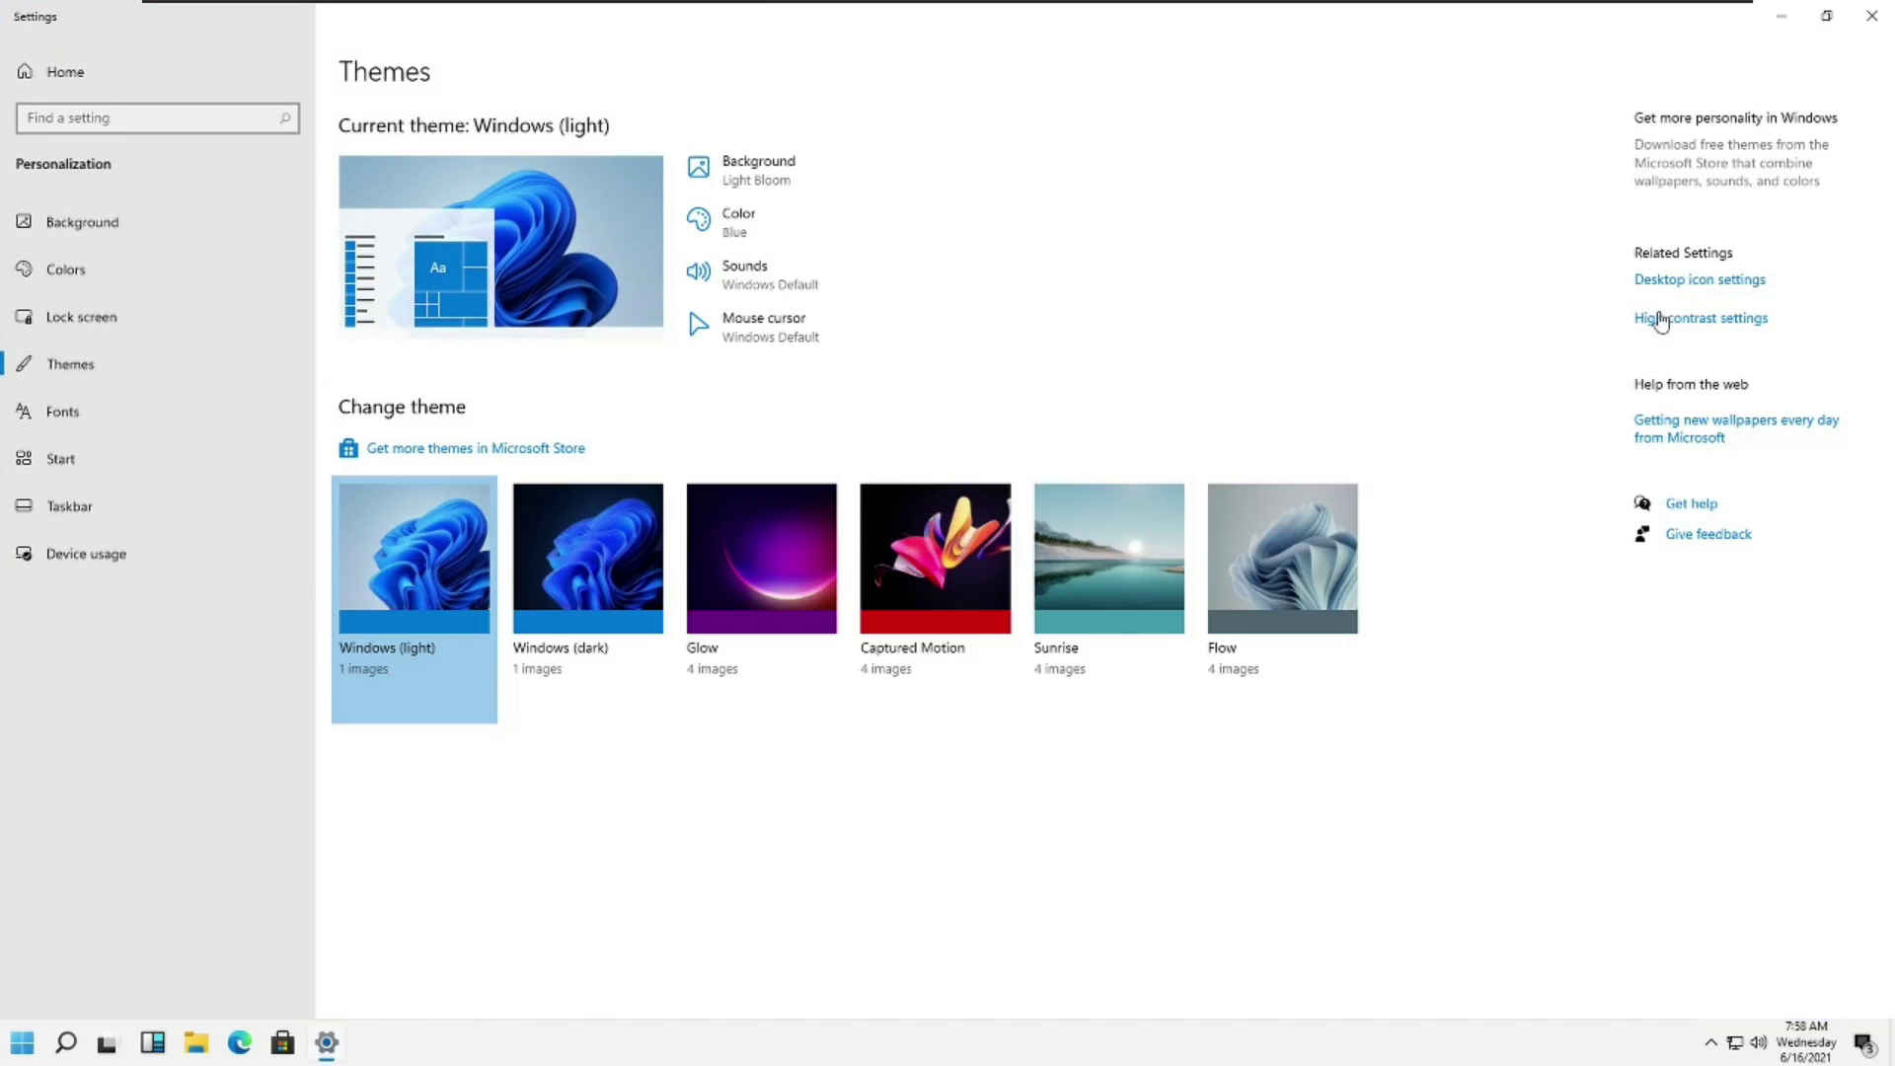
left_click(109, 333)
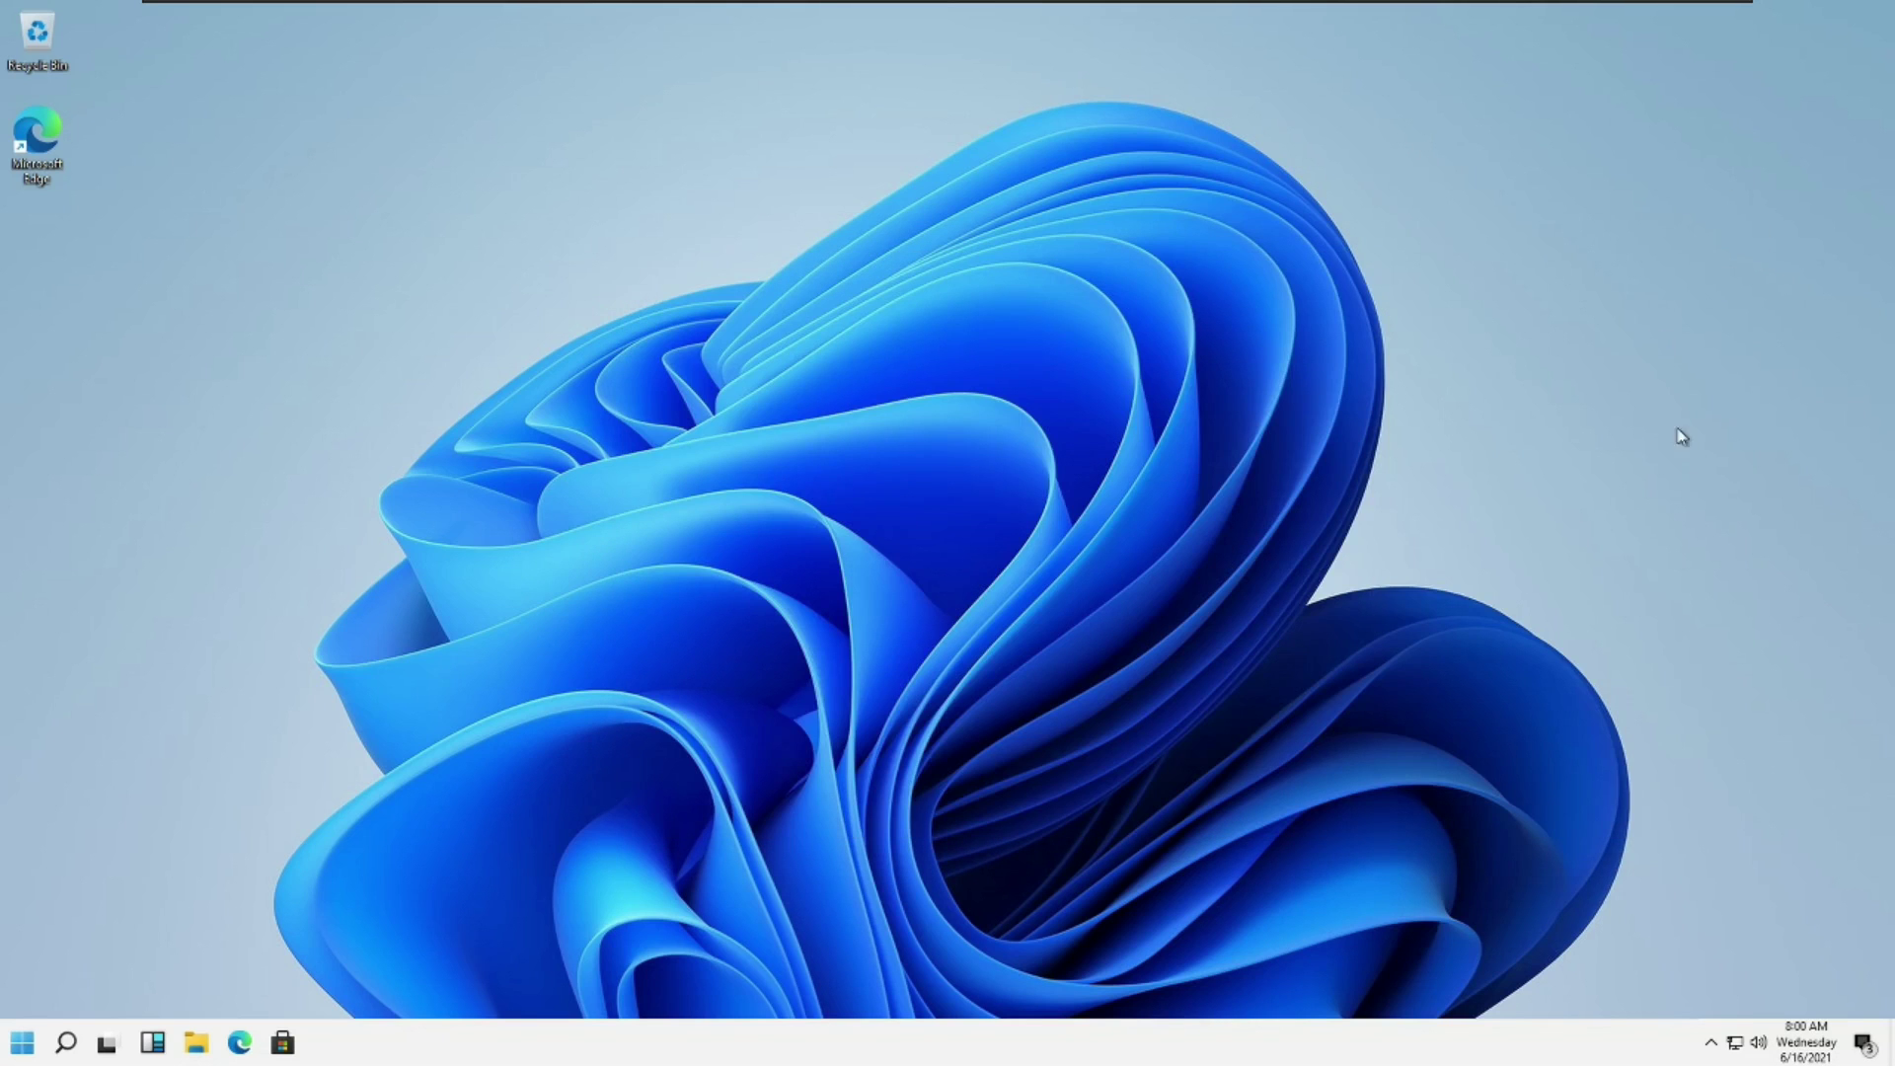
View the Widgets panel, follow its sign-in option to the Your info account settings, review them and close Settings.
left_click(152, 1042)
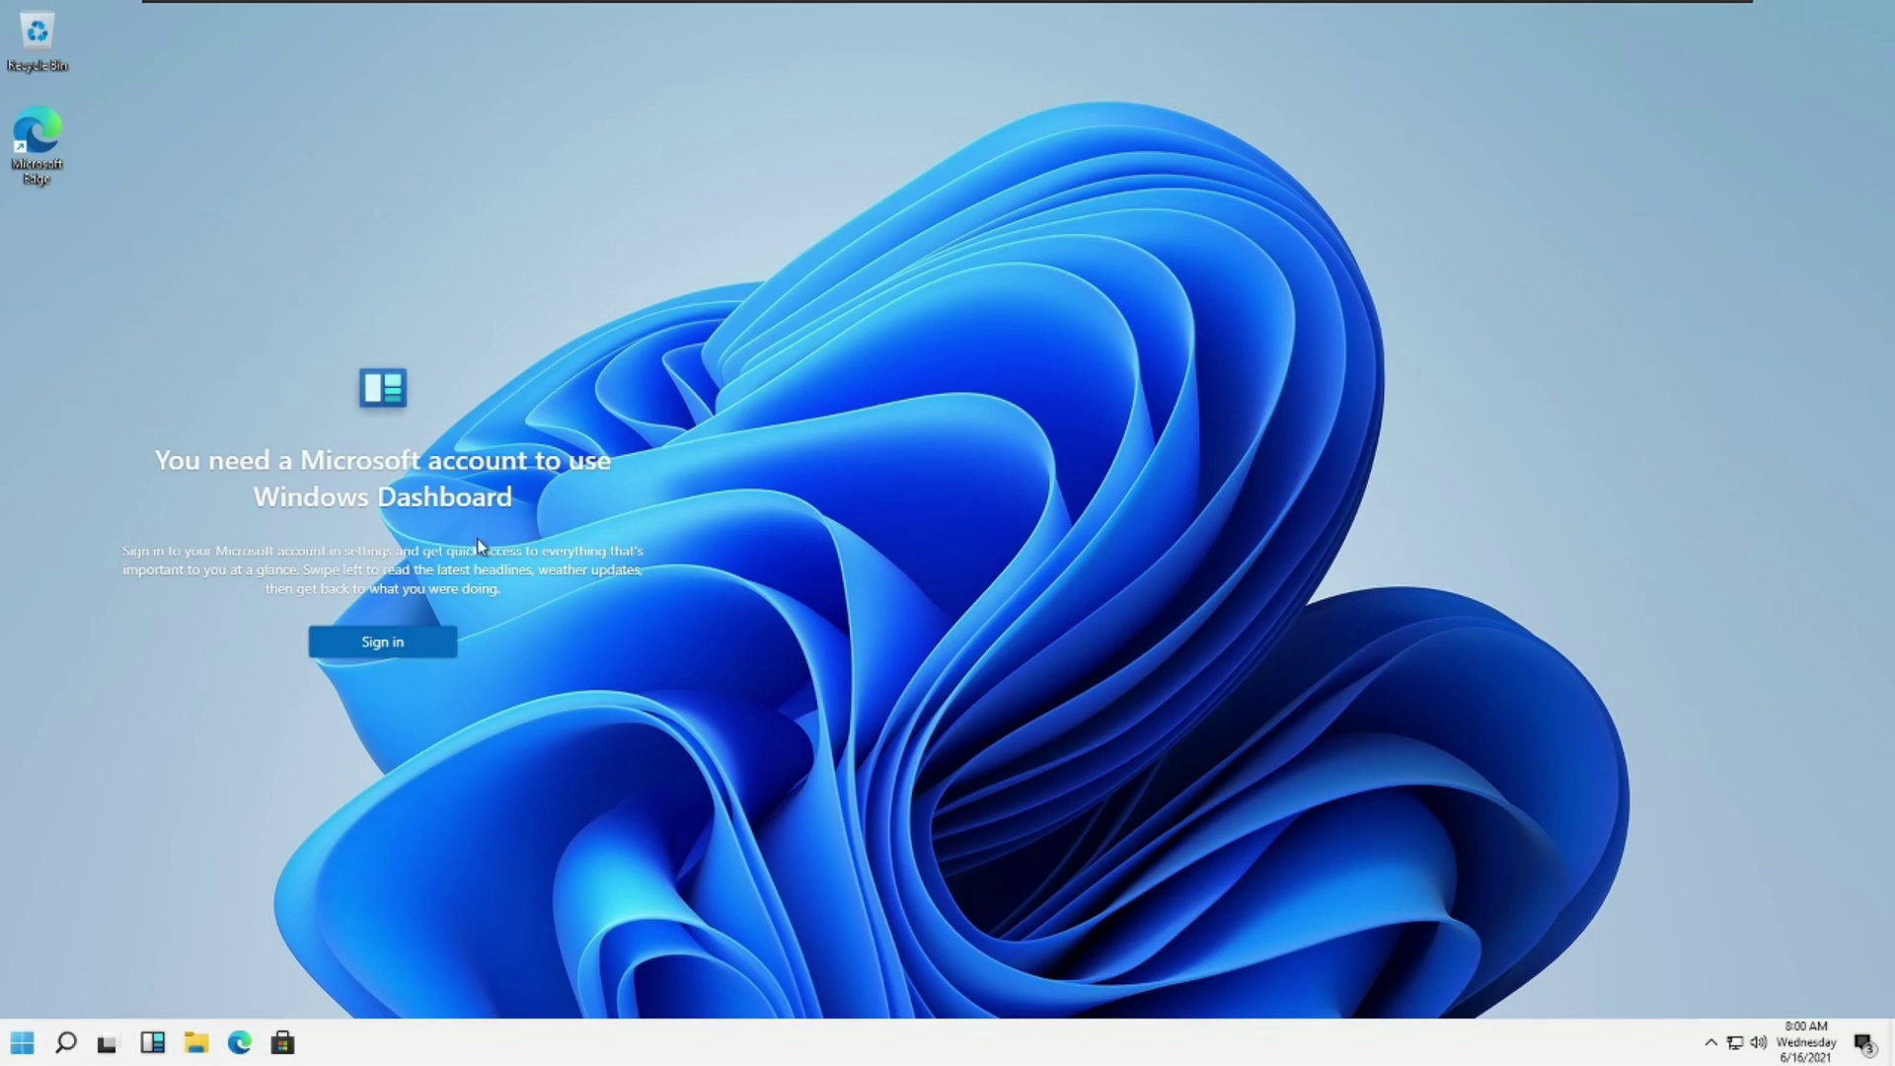
left_click(393, 644)
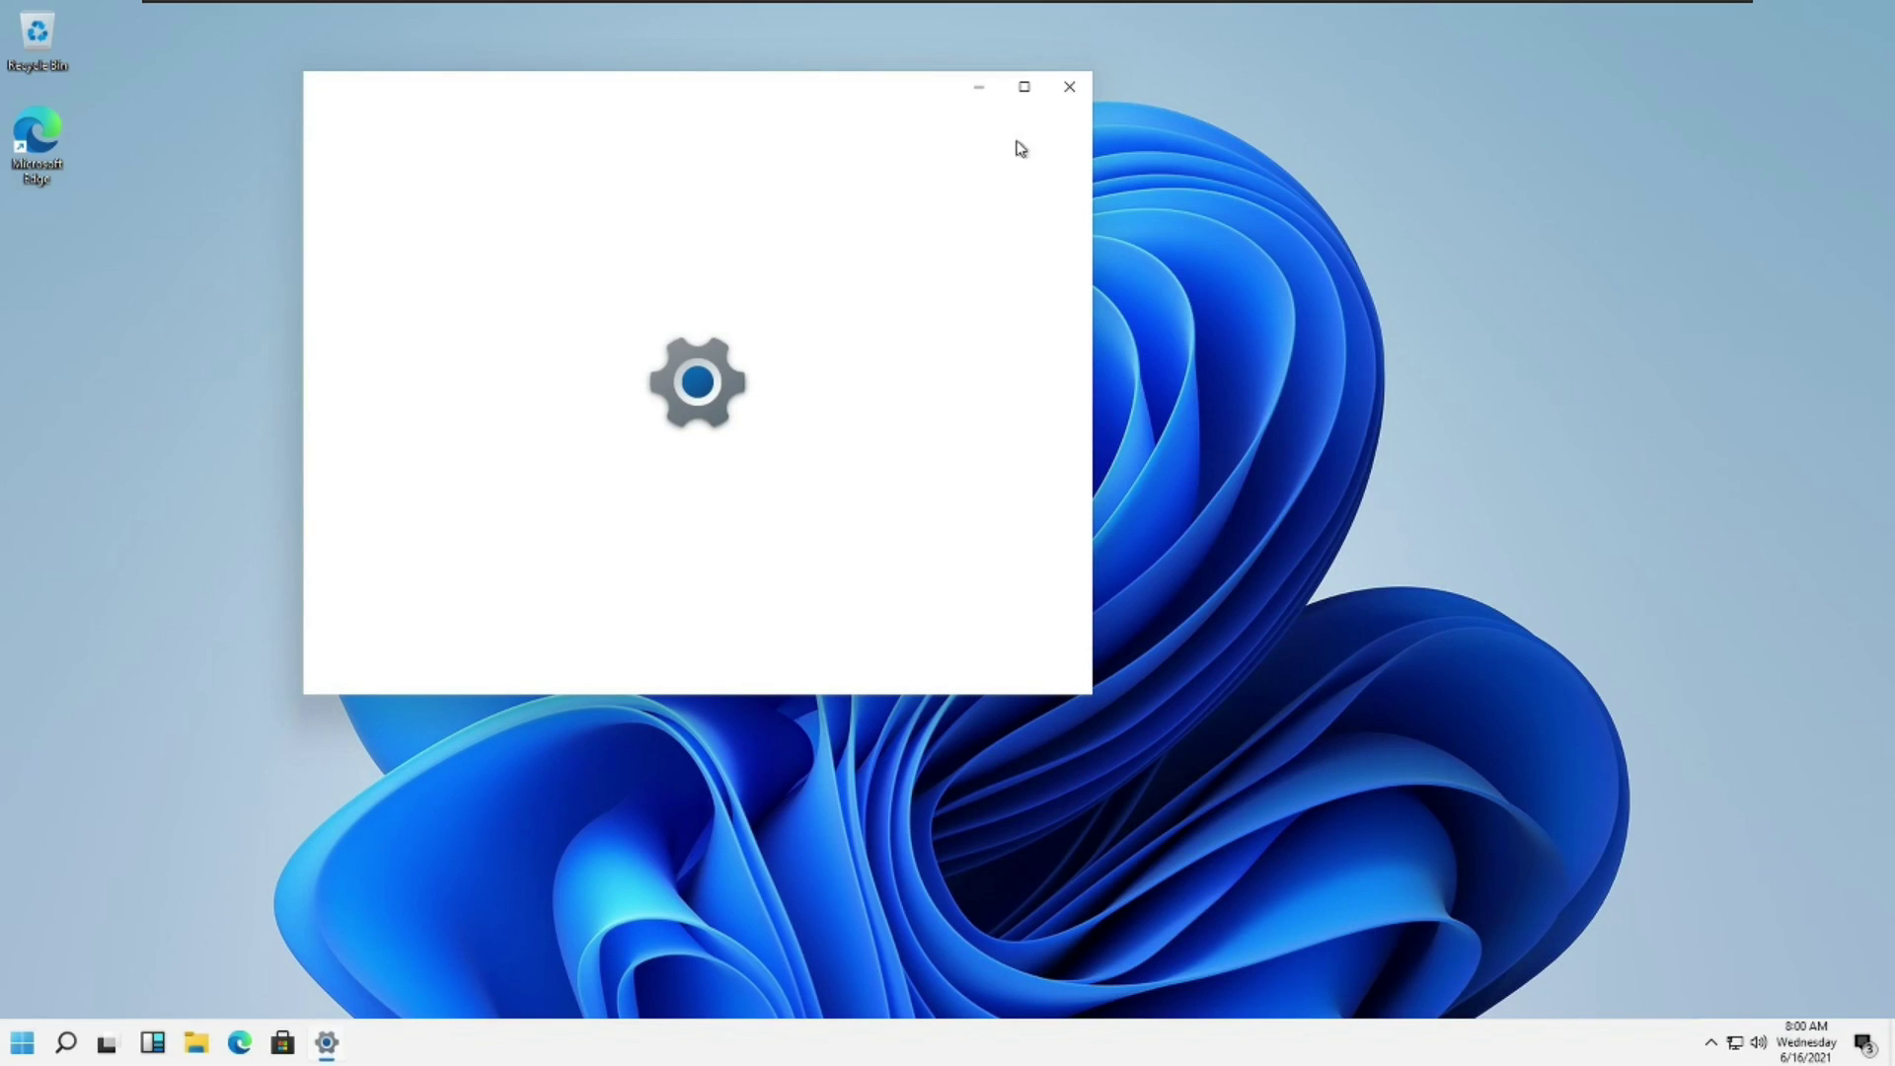
left_click_drag(818, 91, 1290, 85)
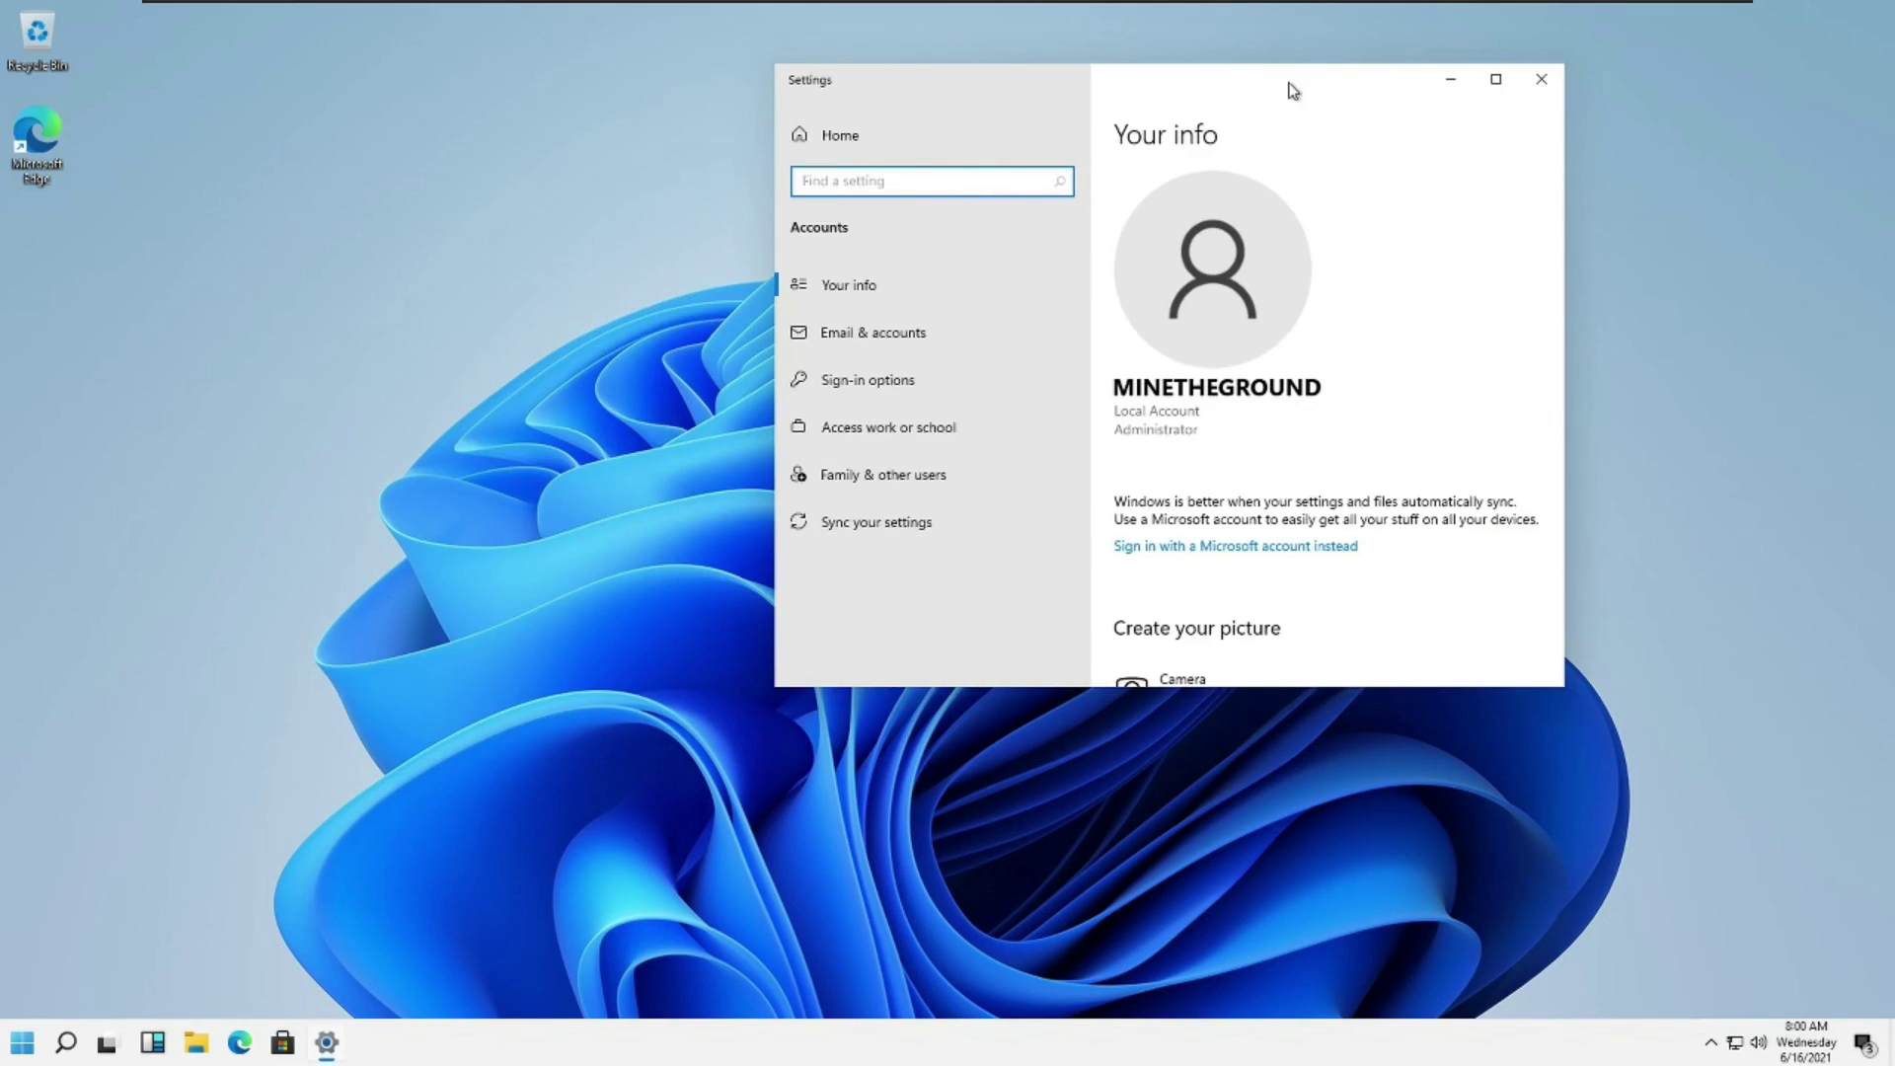
scroll(1218, 311, "down", 3)
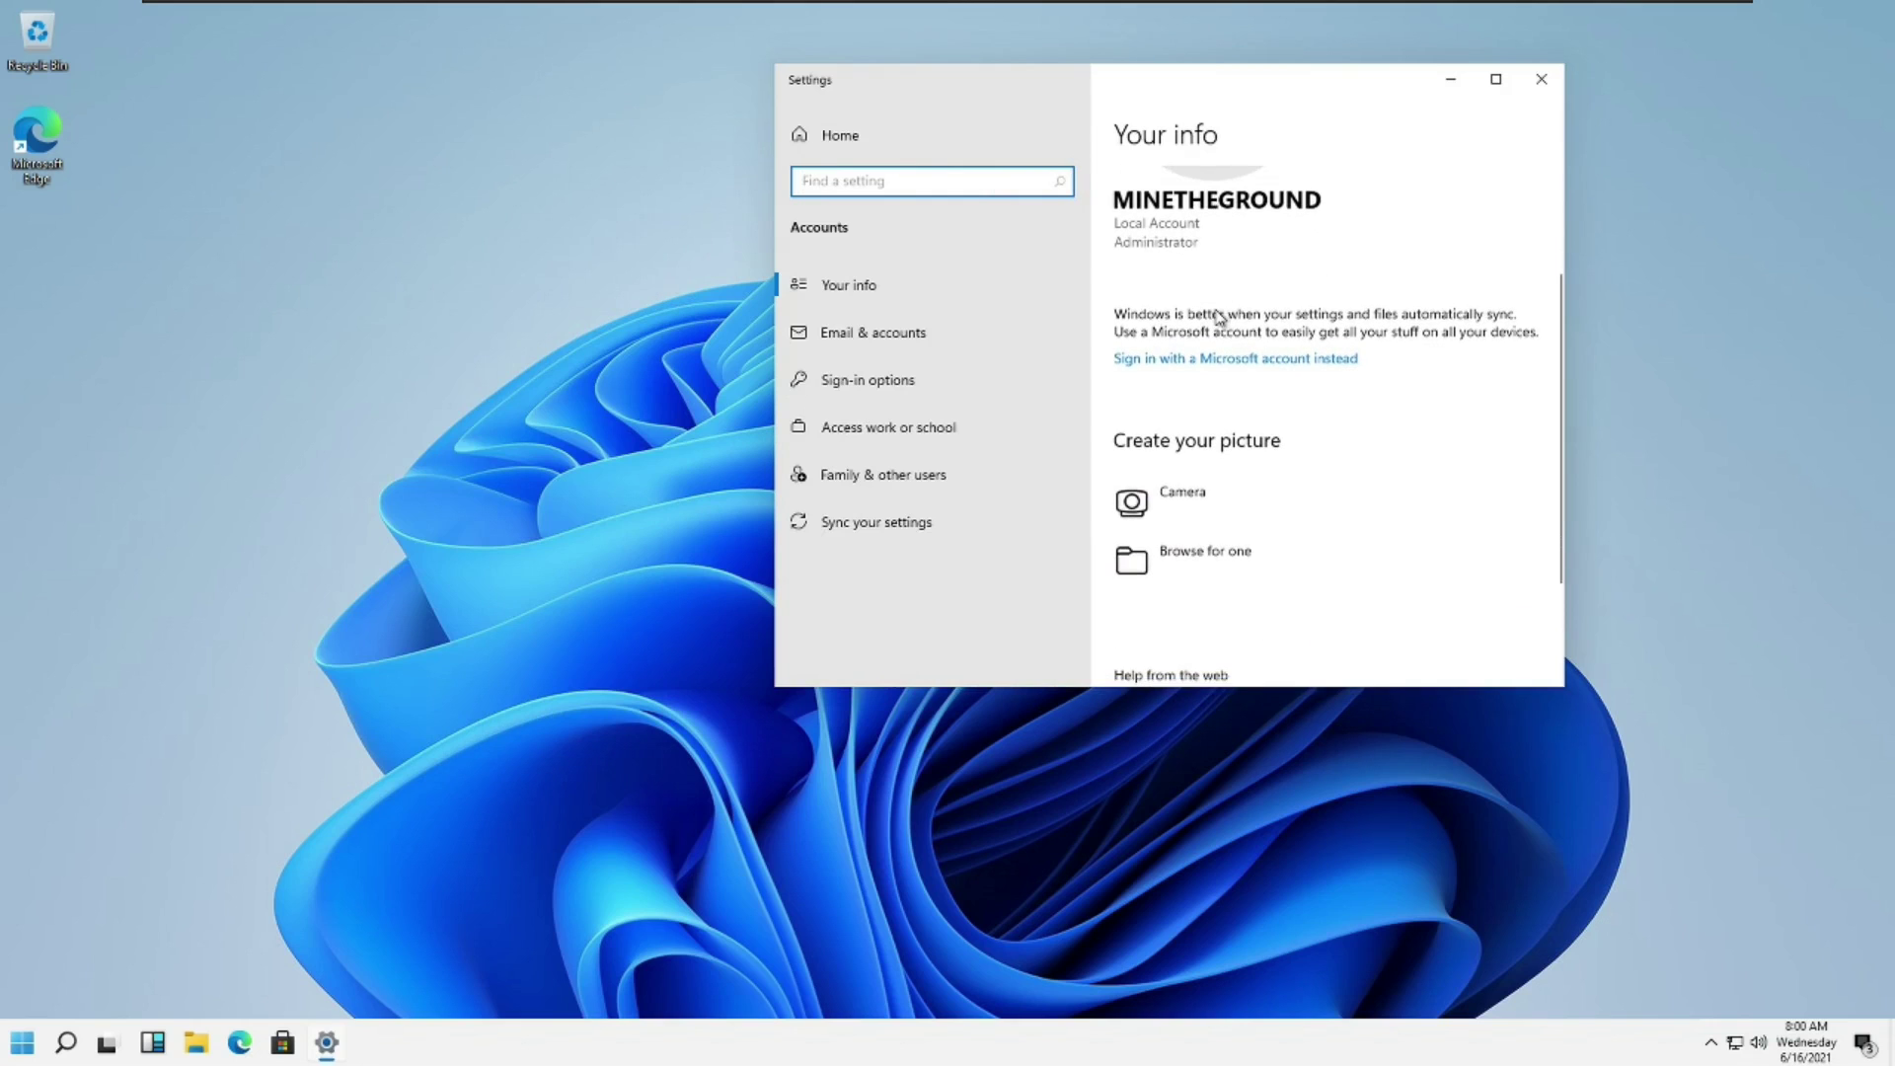
scroll(1402, 338, "up", 3)
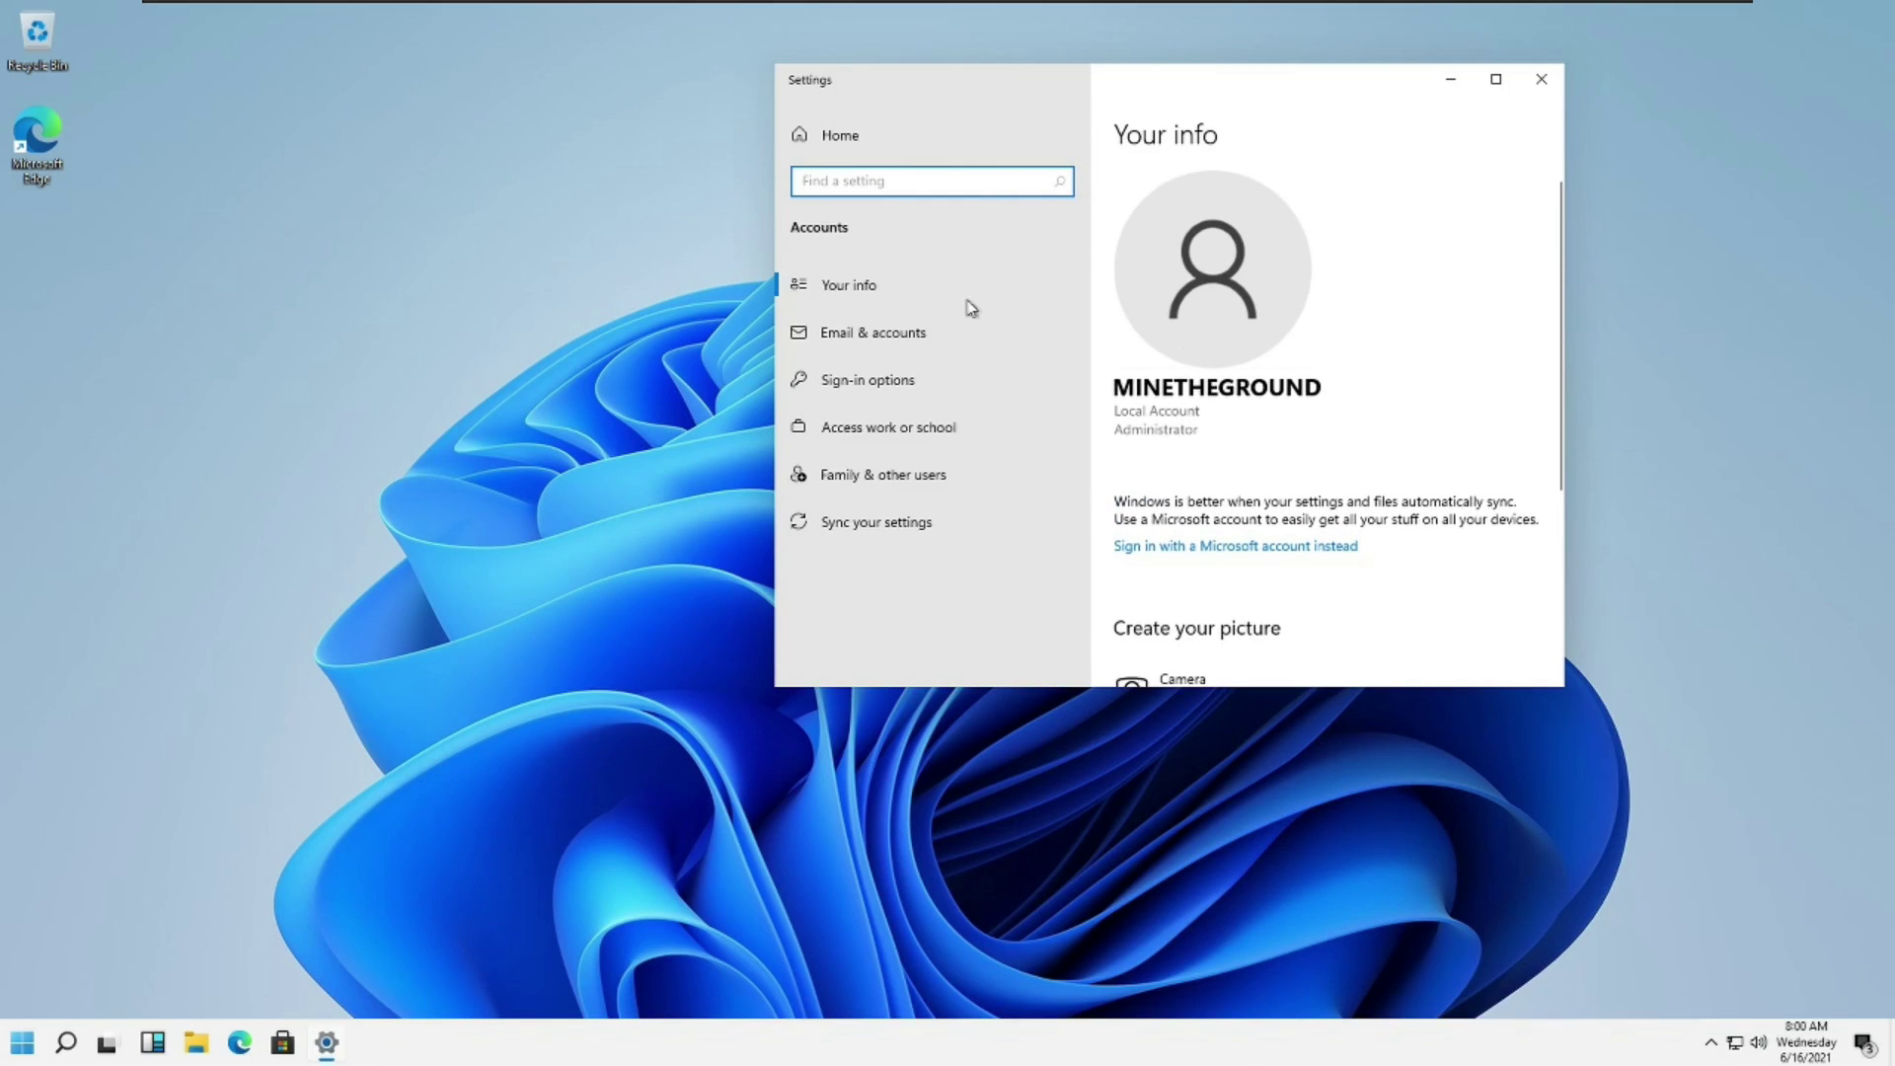
left_click(1540, 79)
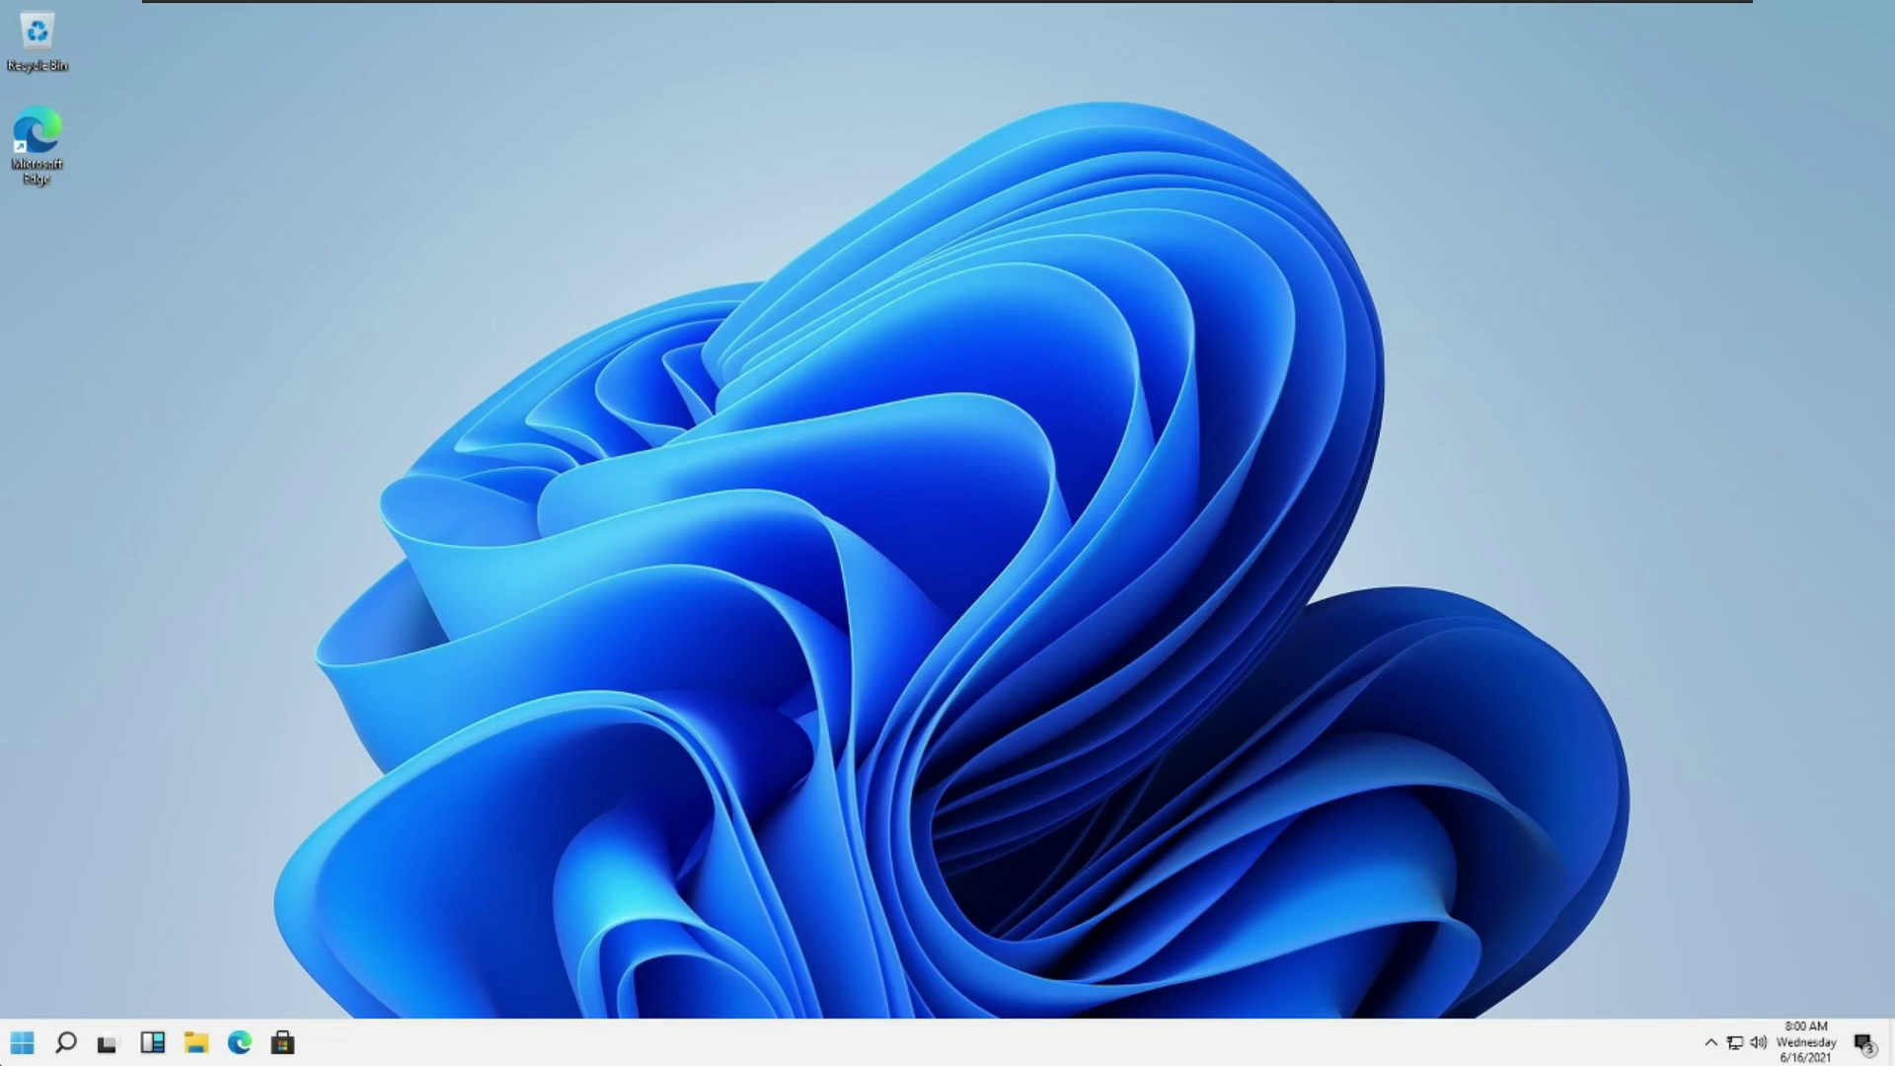
Hide the Widgets button from the taskbar.
right_click(163, 1038)
left_click(158, 1005)
Look at Task View's virtual desktops, the search pane and the Start menu, and dismiss them.
left_click(106, 1044)
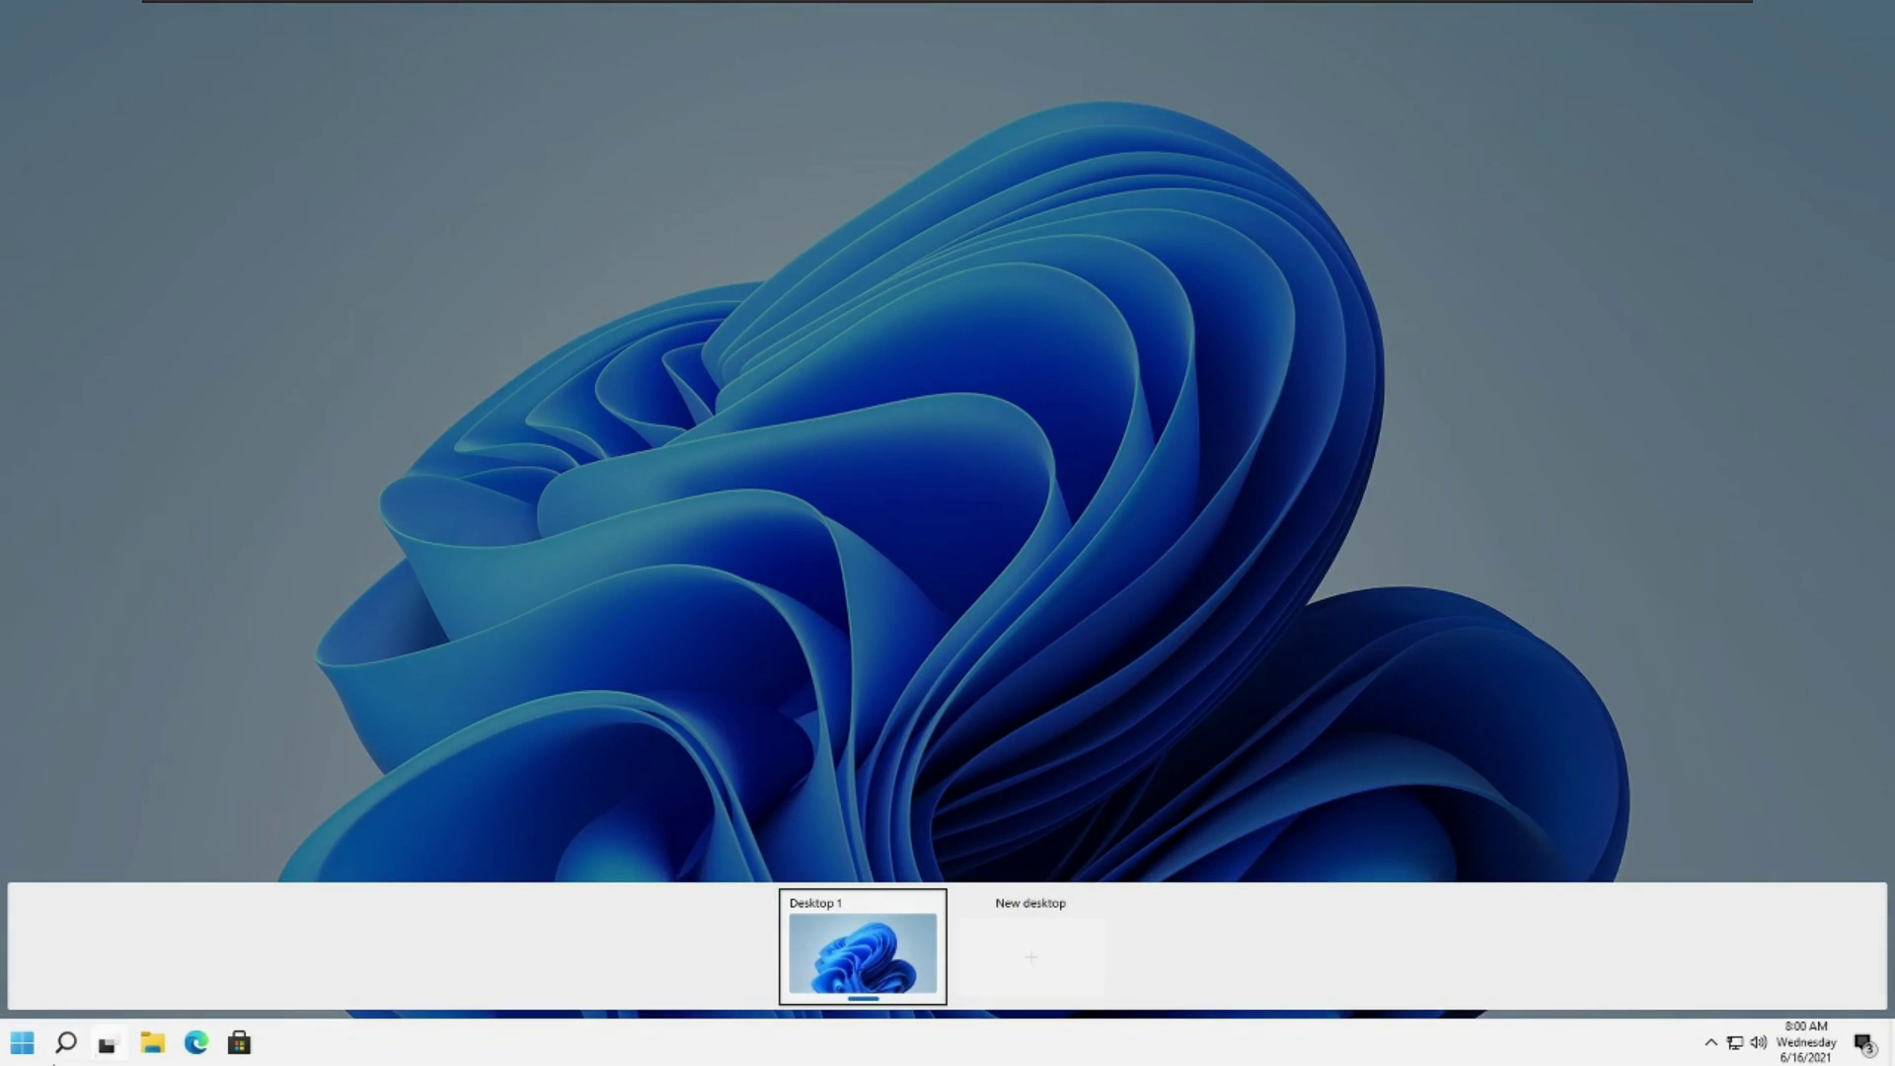
left_click(66, 1042)
left_click(20, 1044)
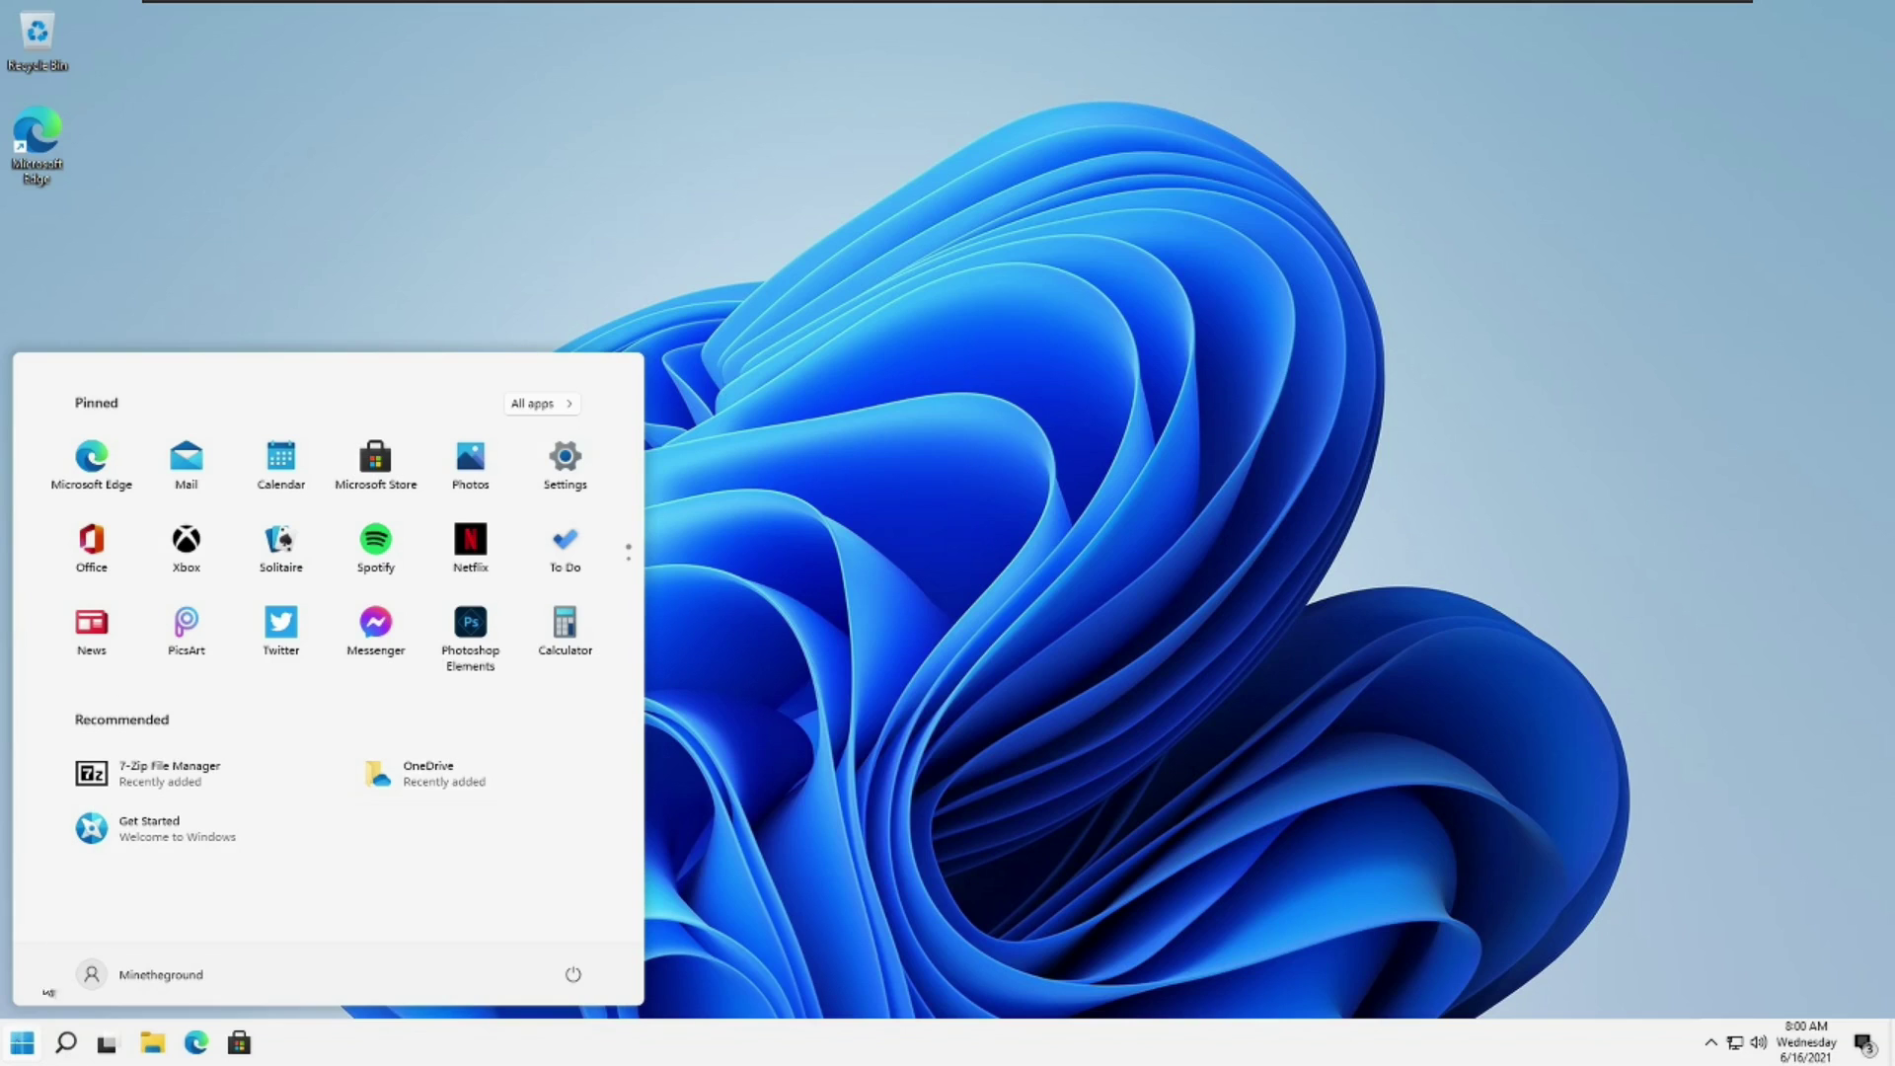
left_click(961, 235)
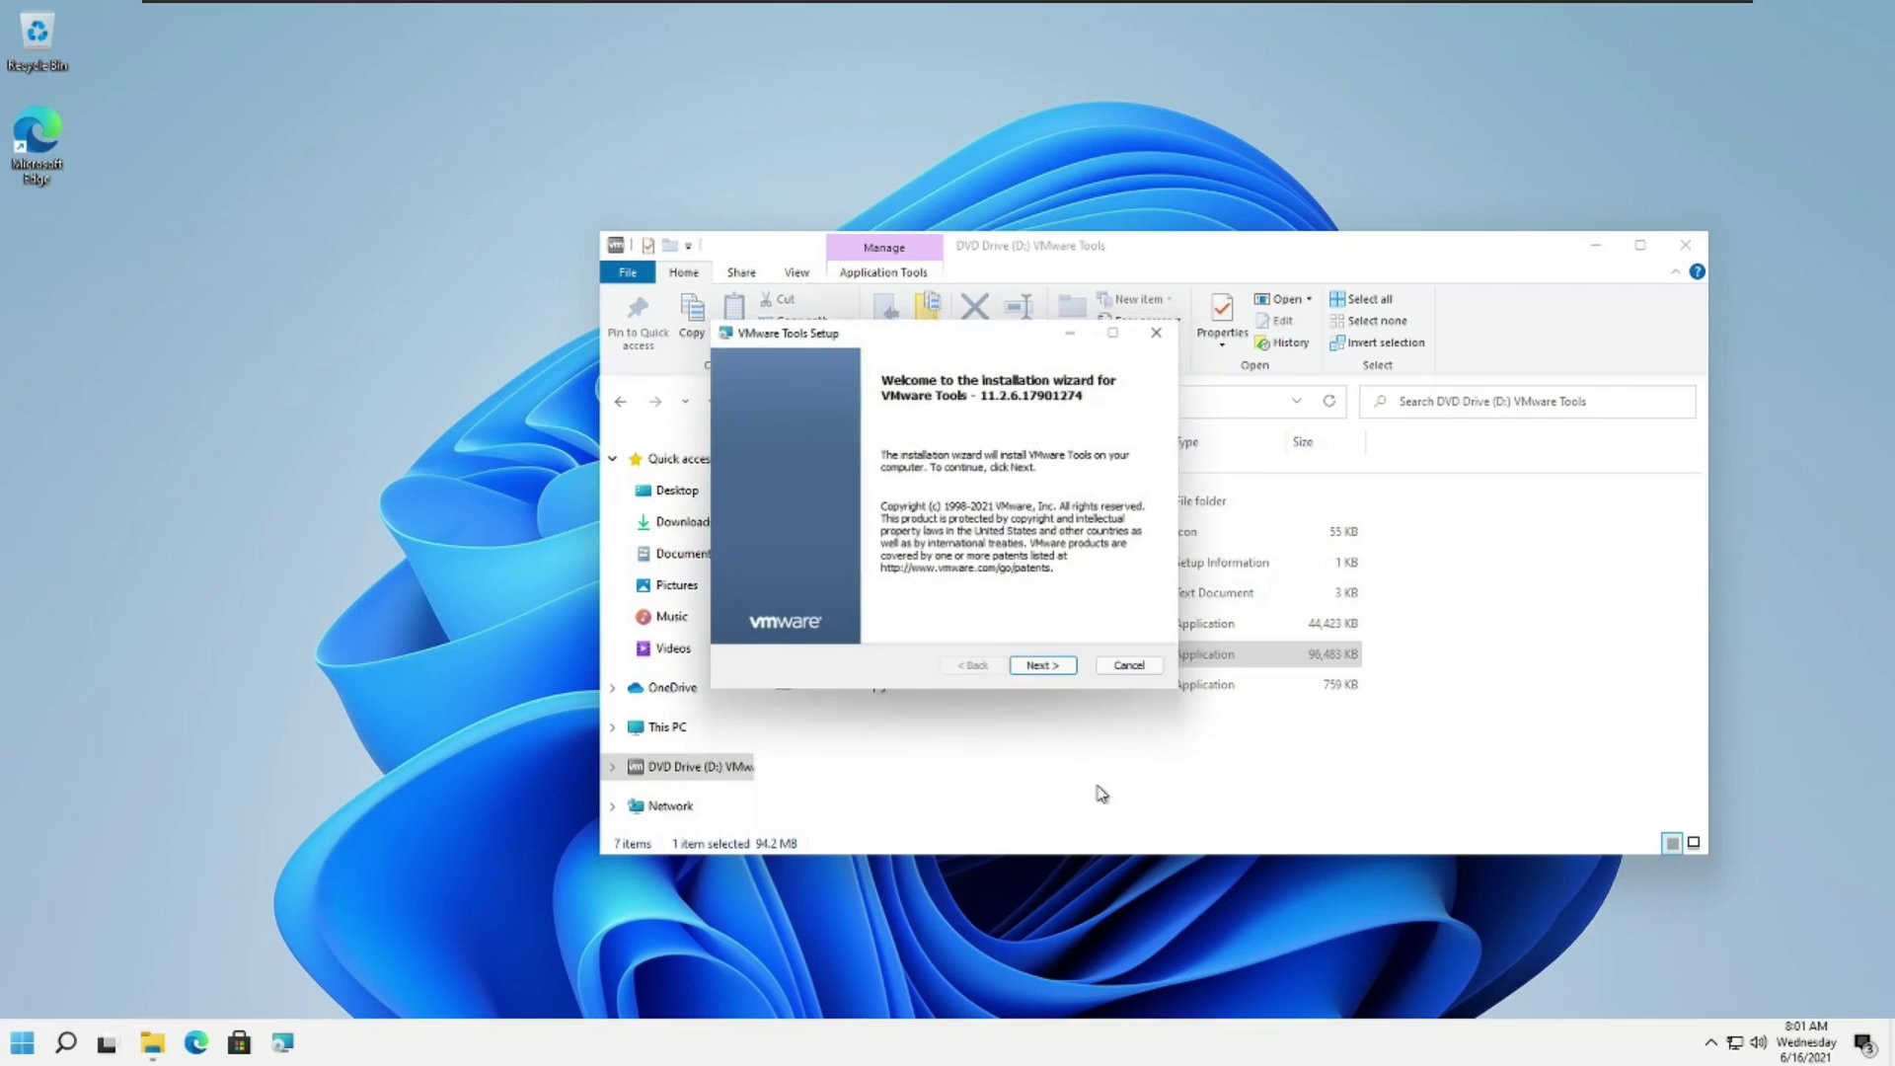
Install VMware Tools with the setup wizard's default options and restart the virtual machine.
left_click(1069, 671)
left_click(1071, 675)
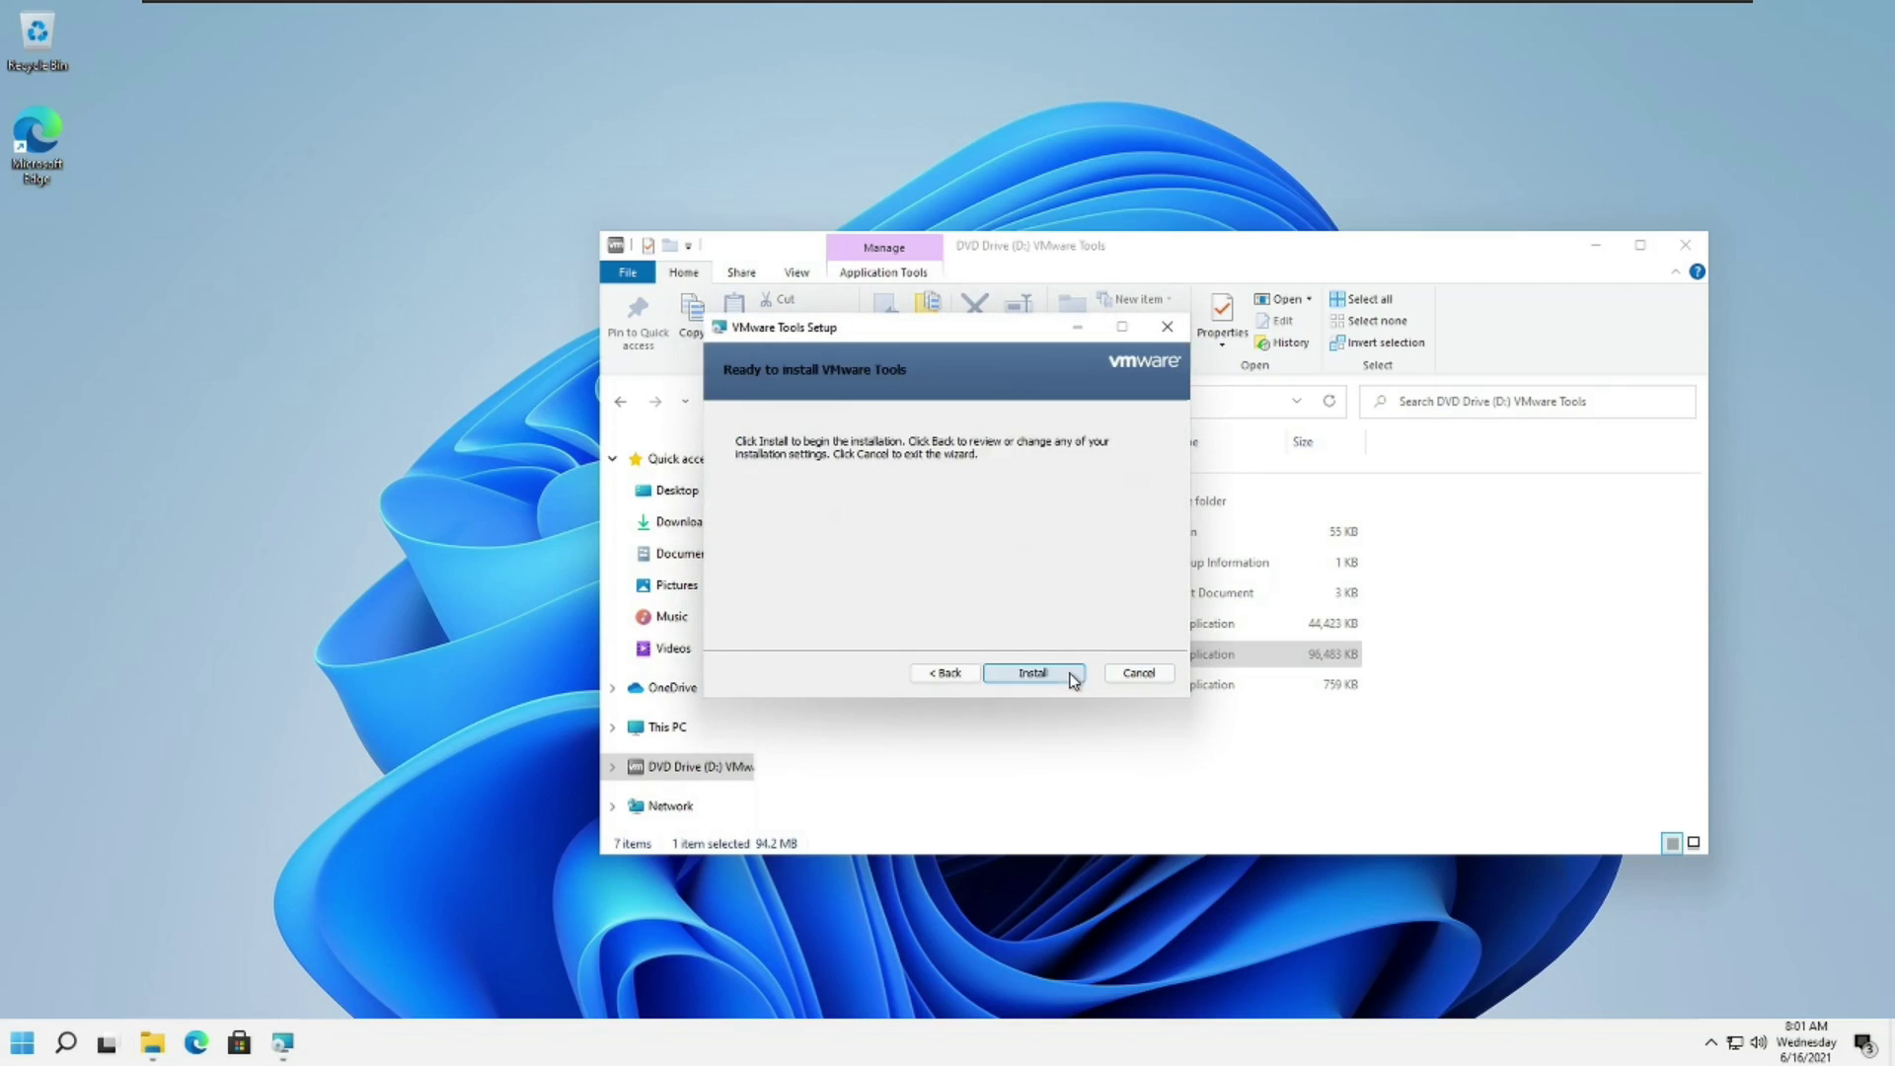
left_click(1032, 673)
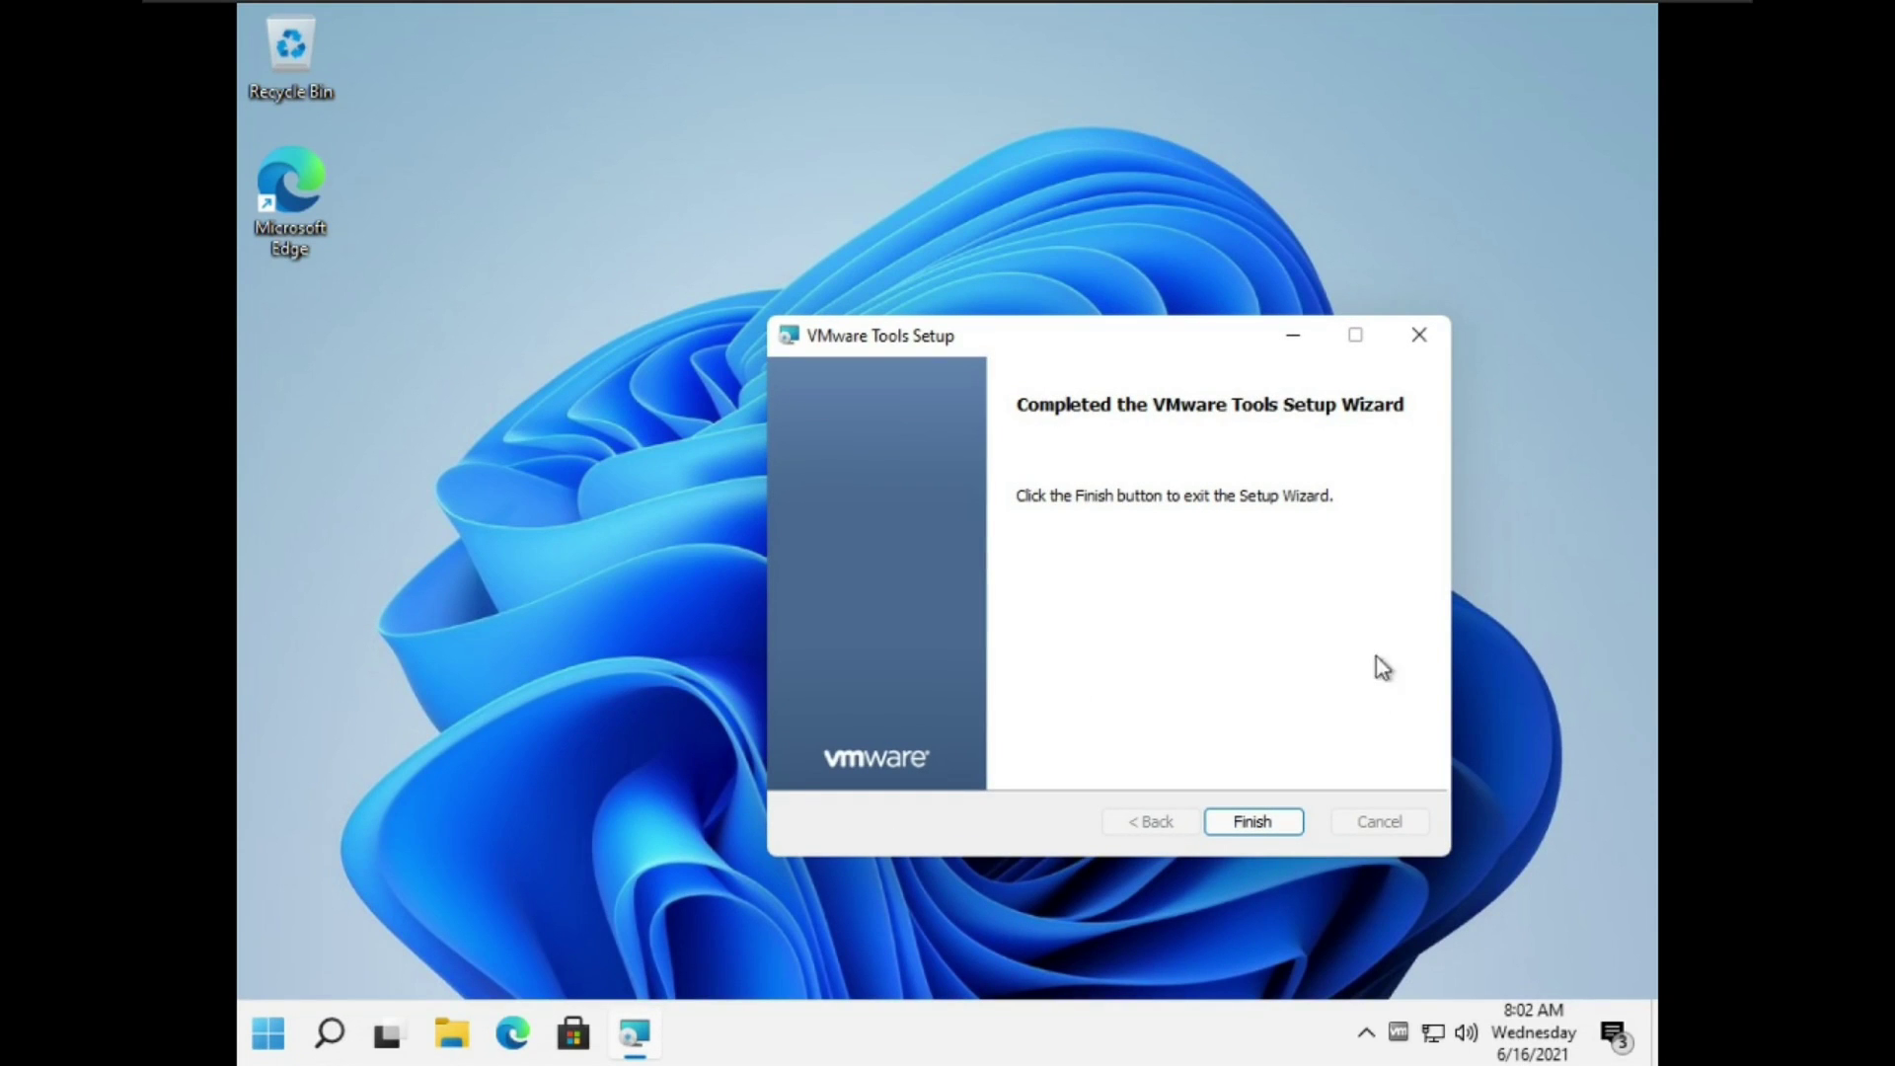
left_click(1272, 822)
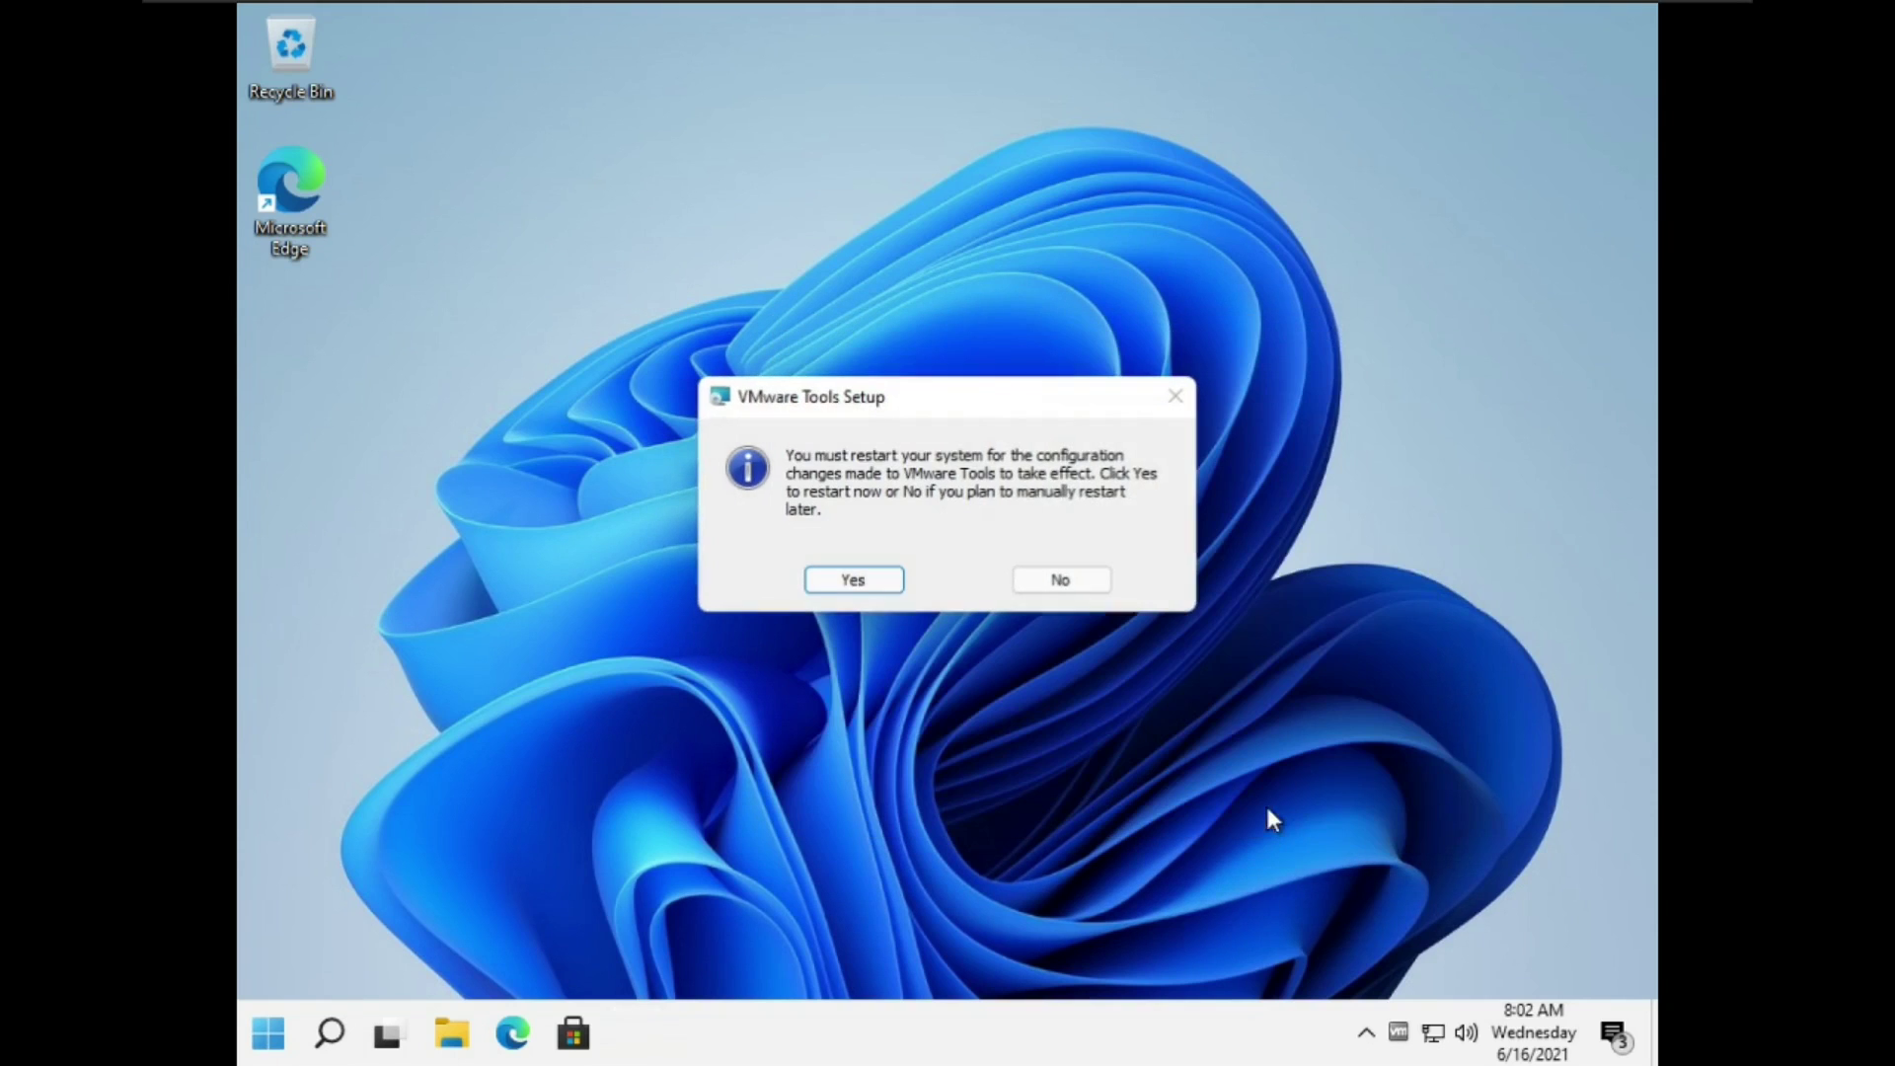
left_click(857, 582)
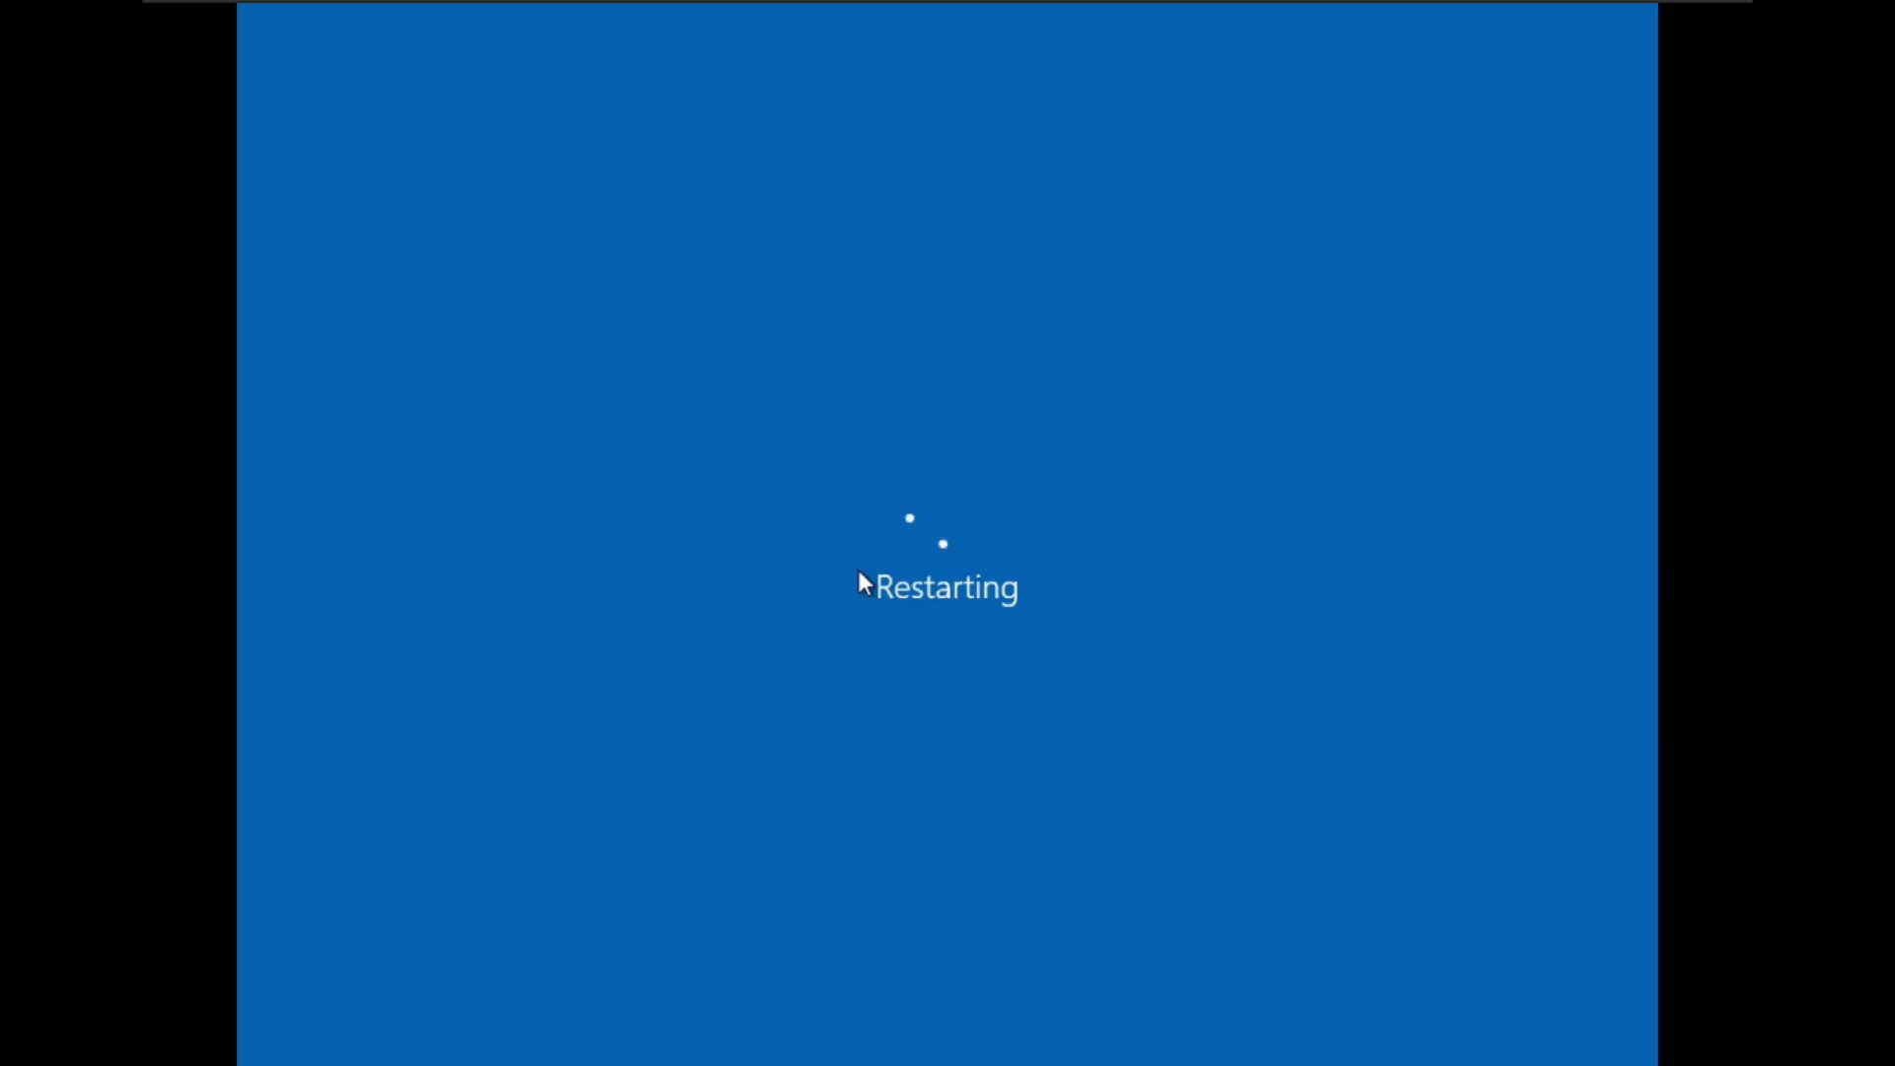
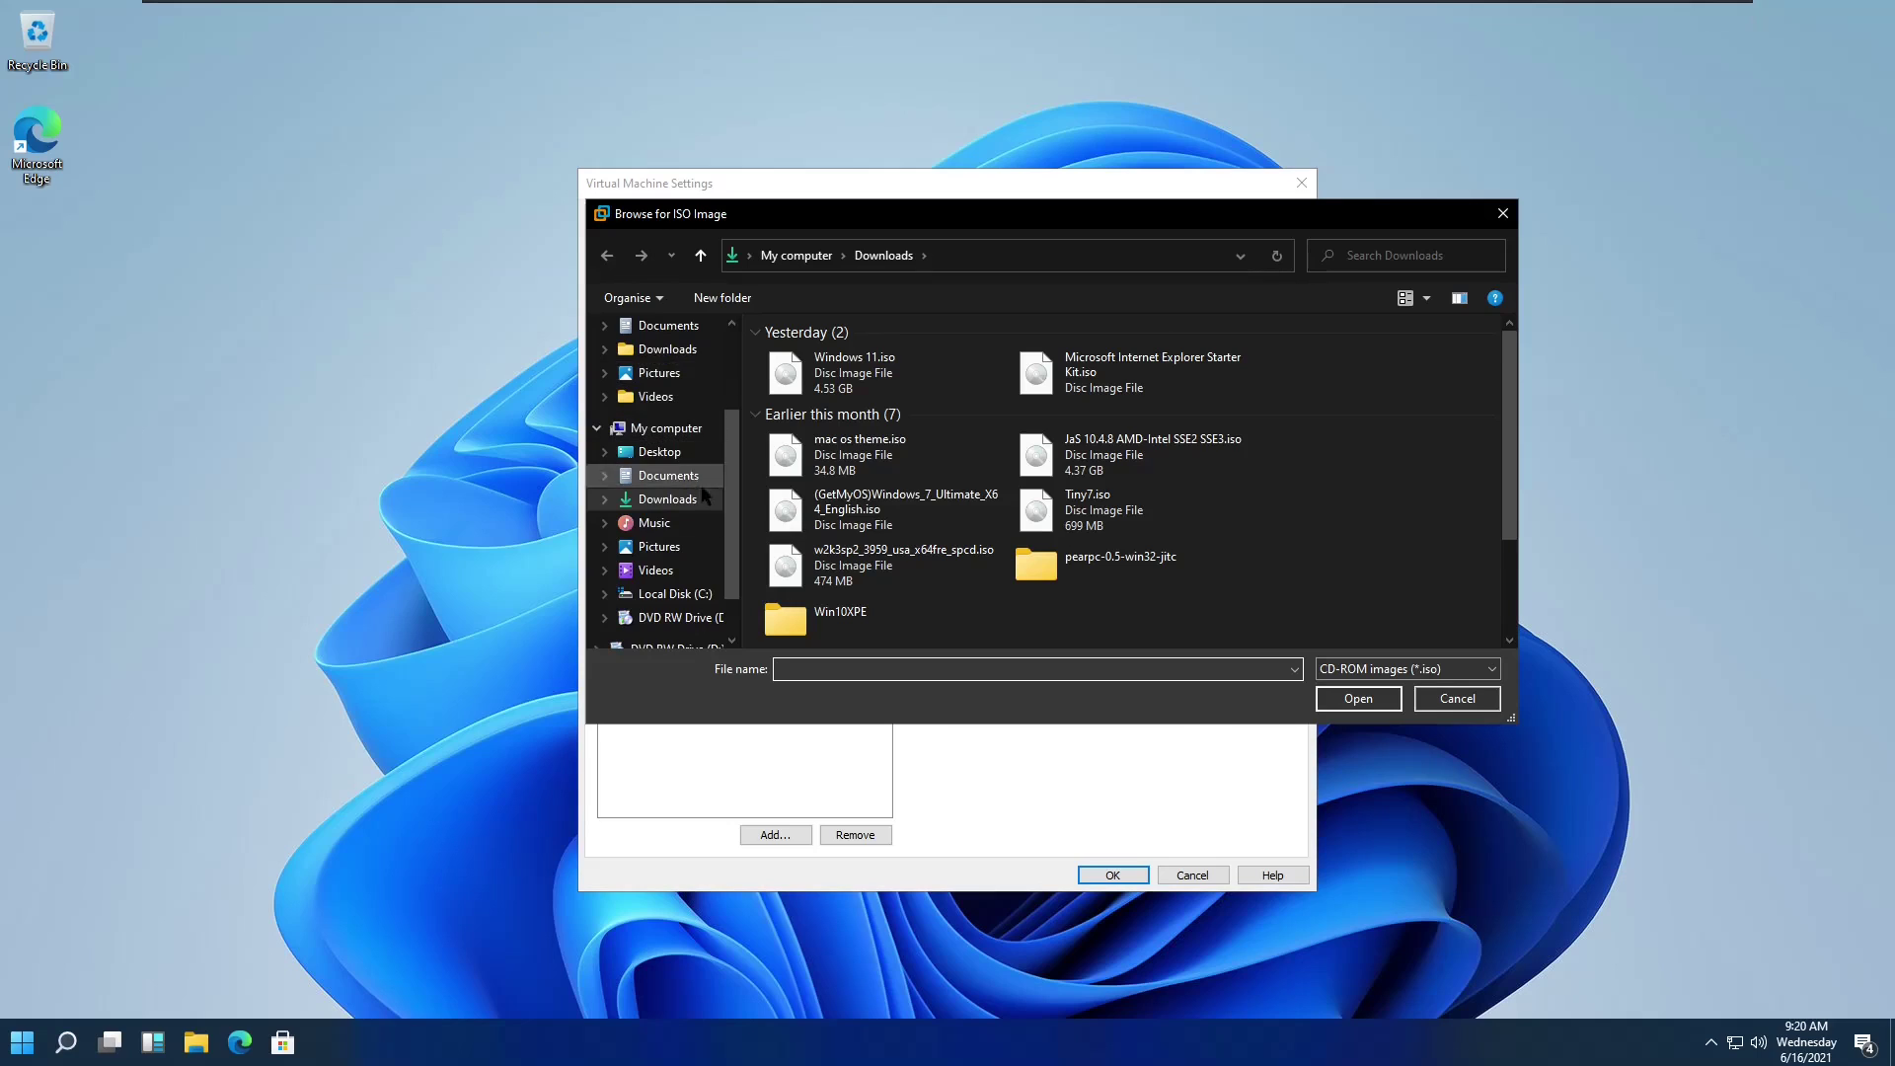
Load sartmenu.iso from the host's Documents folder into the virtual machine's CD drive and apply the settings.
left_click(661, 455)
left_click(667, 475)
scroll(998, 582, "down", 10)
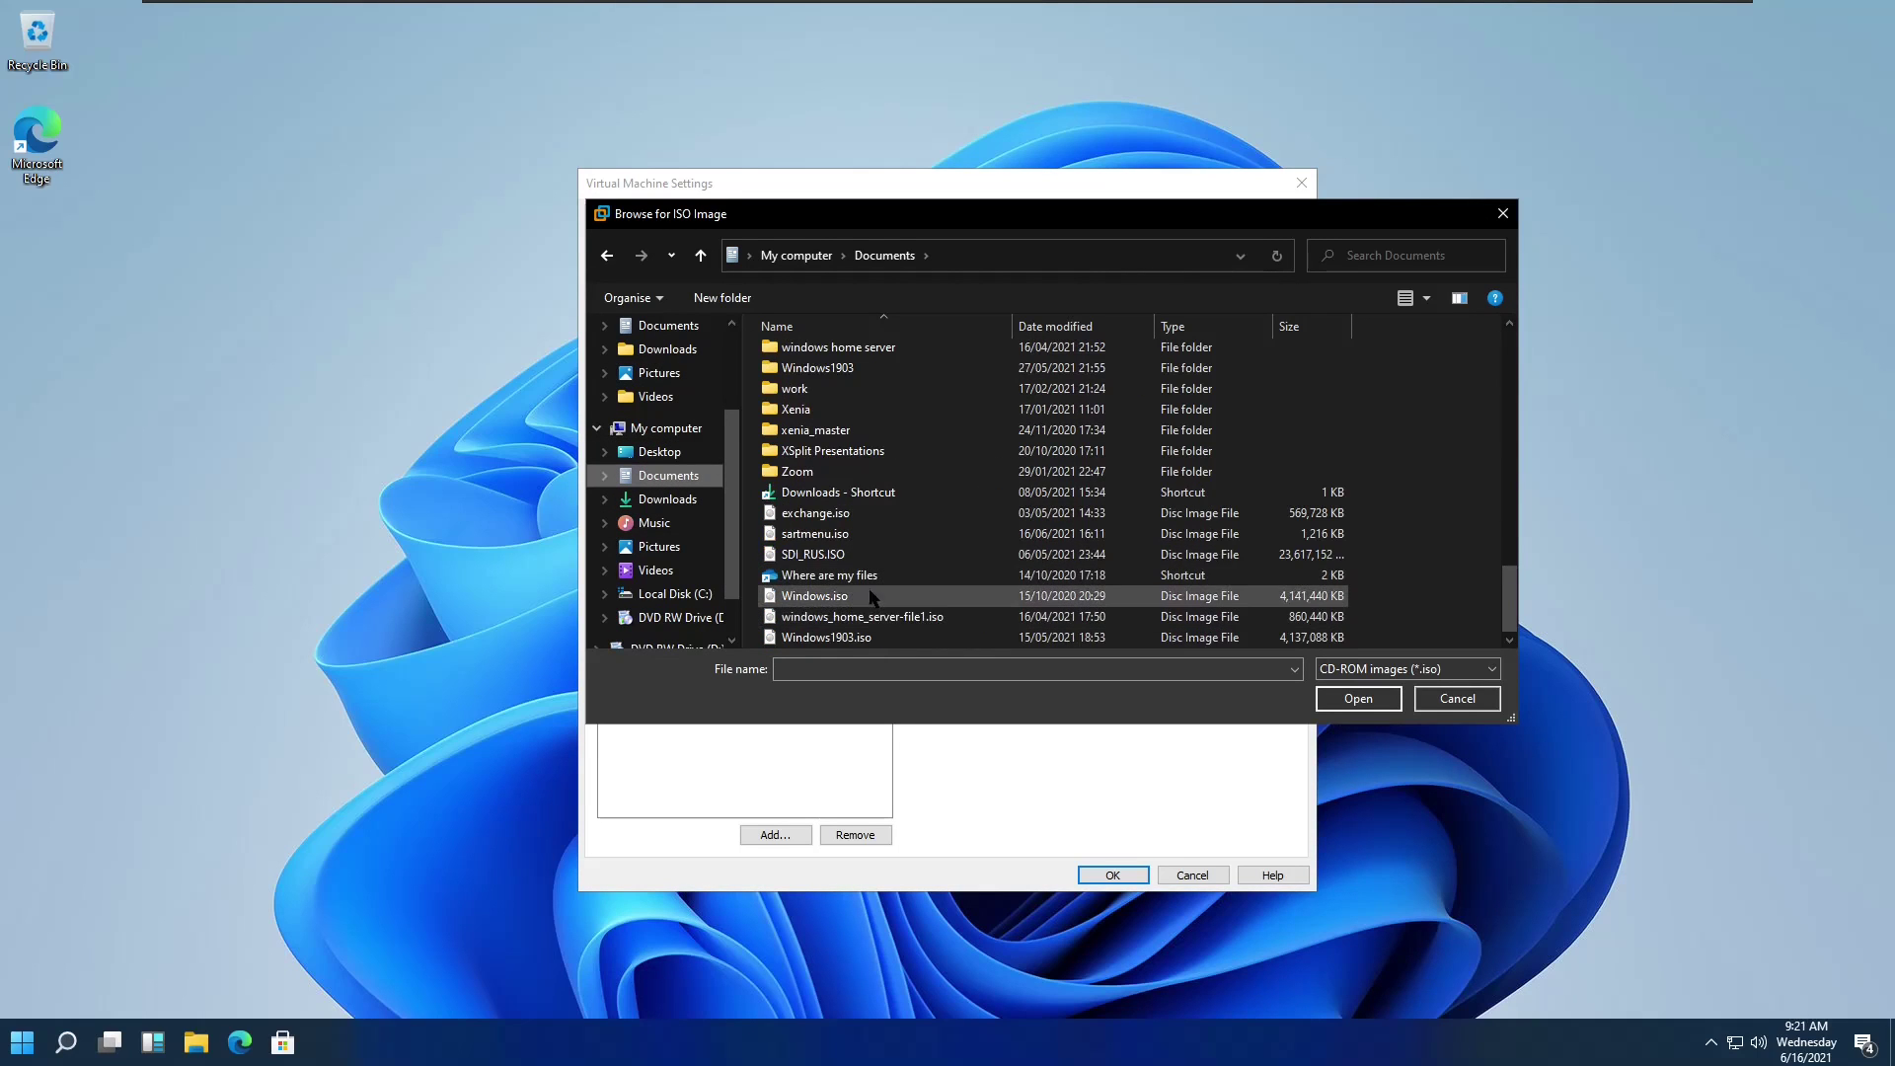
double_click(997, 533)
left_click(1110, 875)
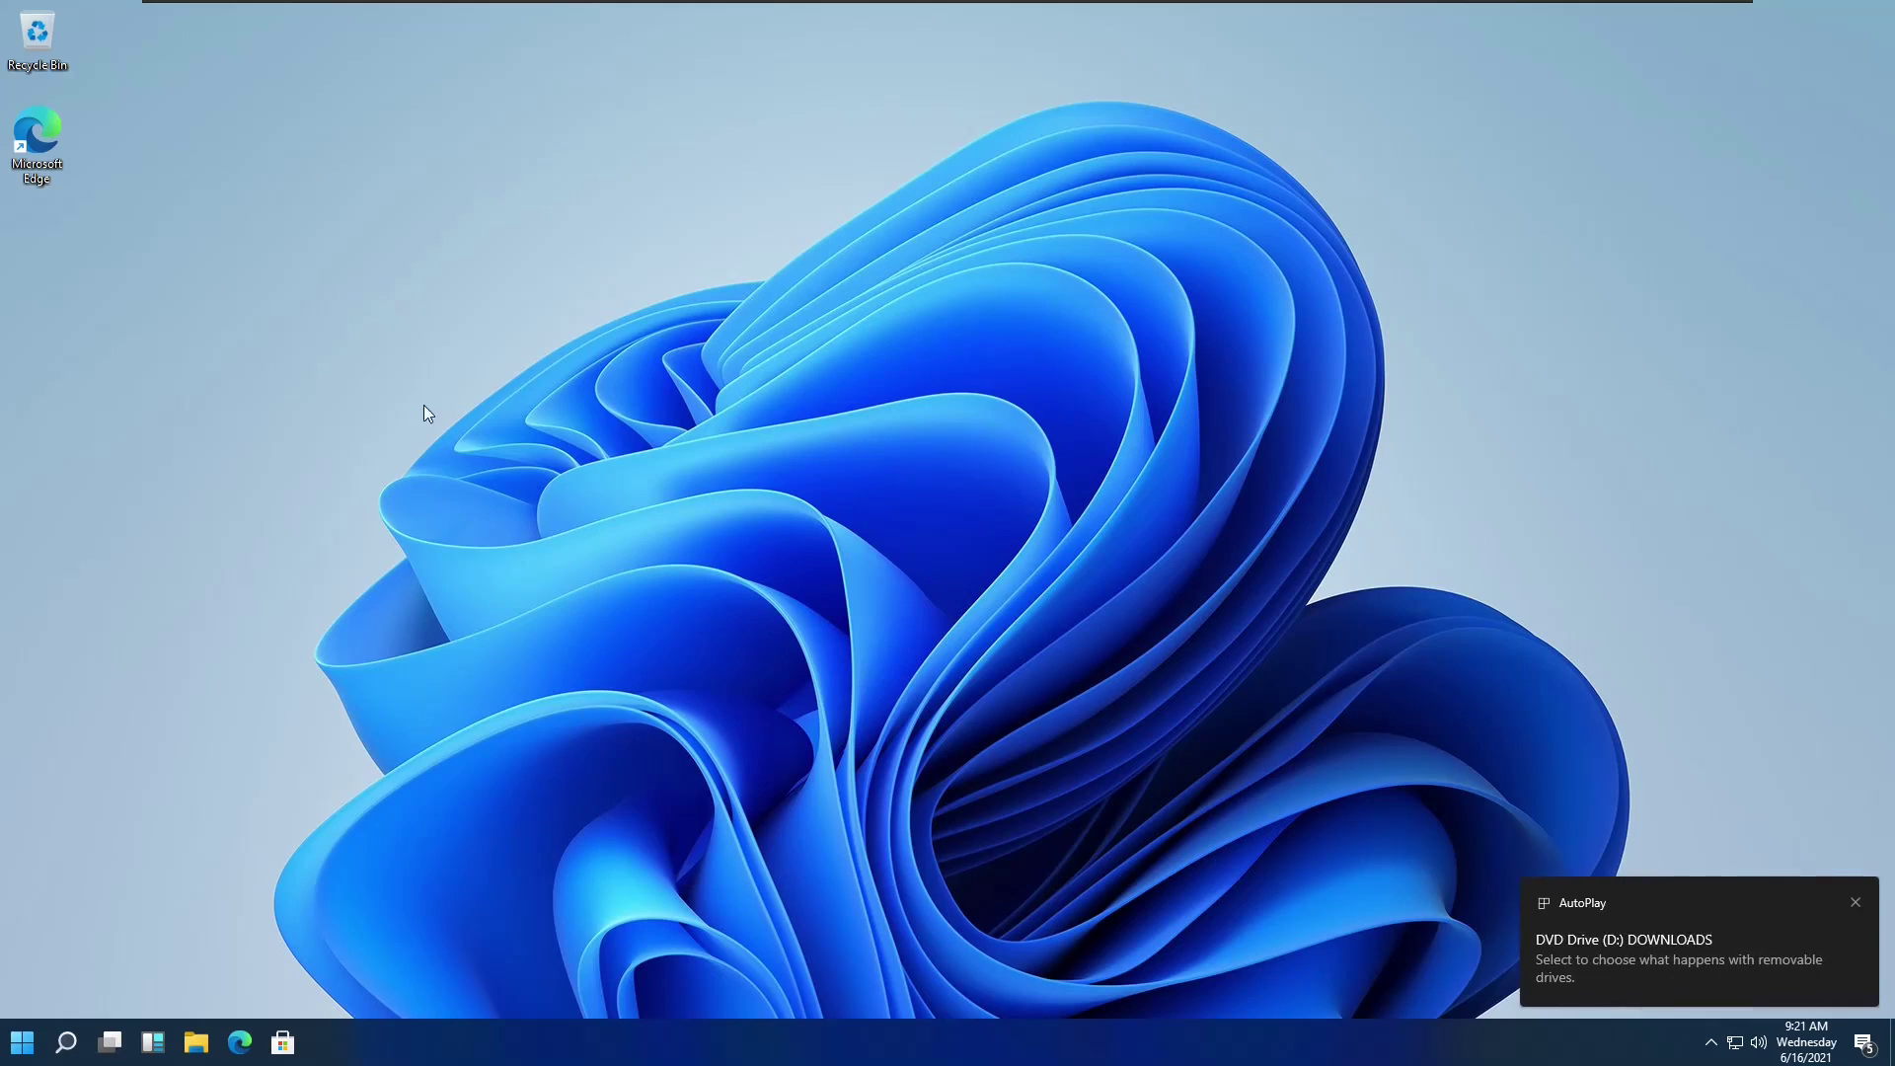
Open the DOWNLOADS disc's files, copy the STARTMEN application to the desktop and close the folder window.
left_click(1579, 930)
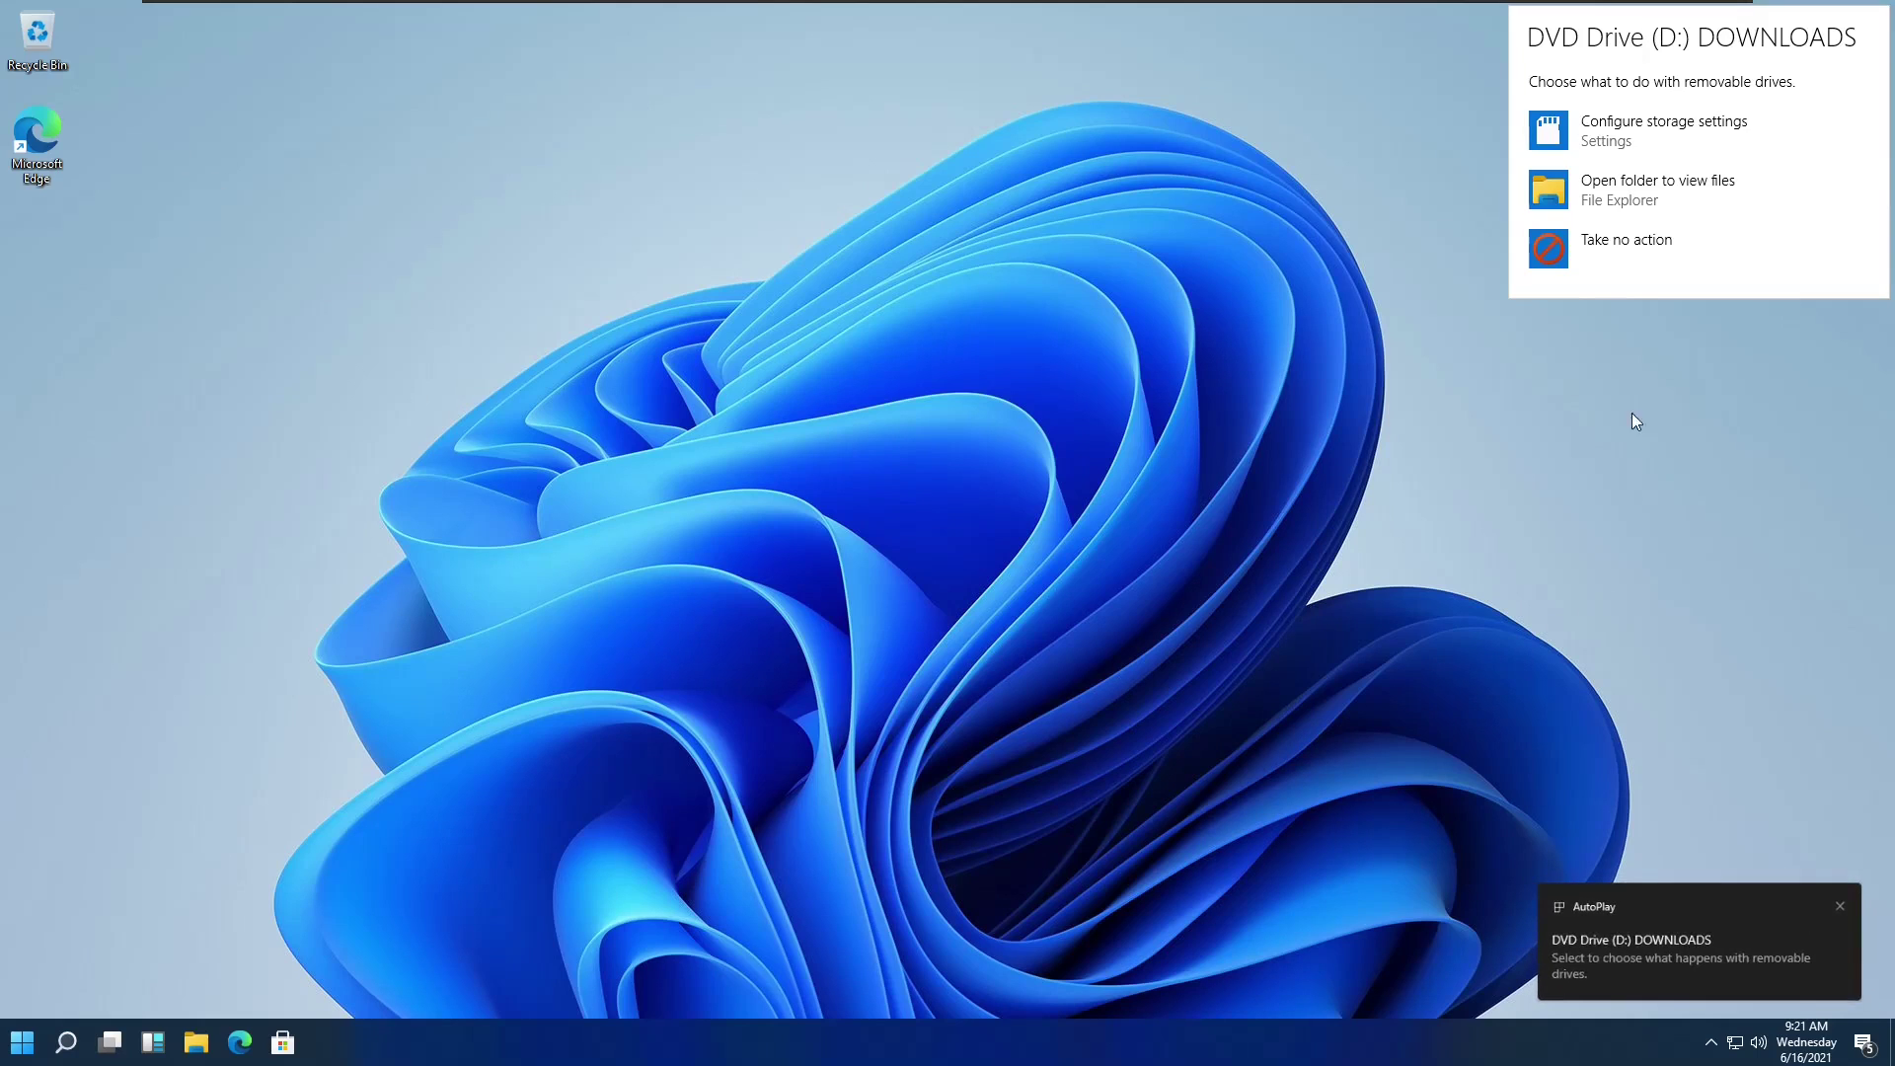
left_click(1589, 178)
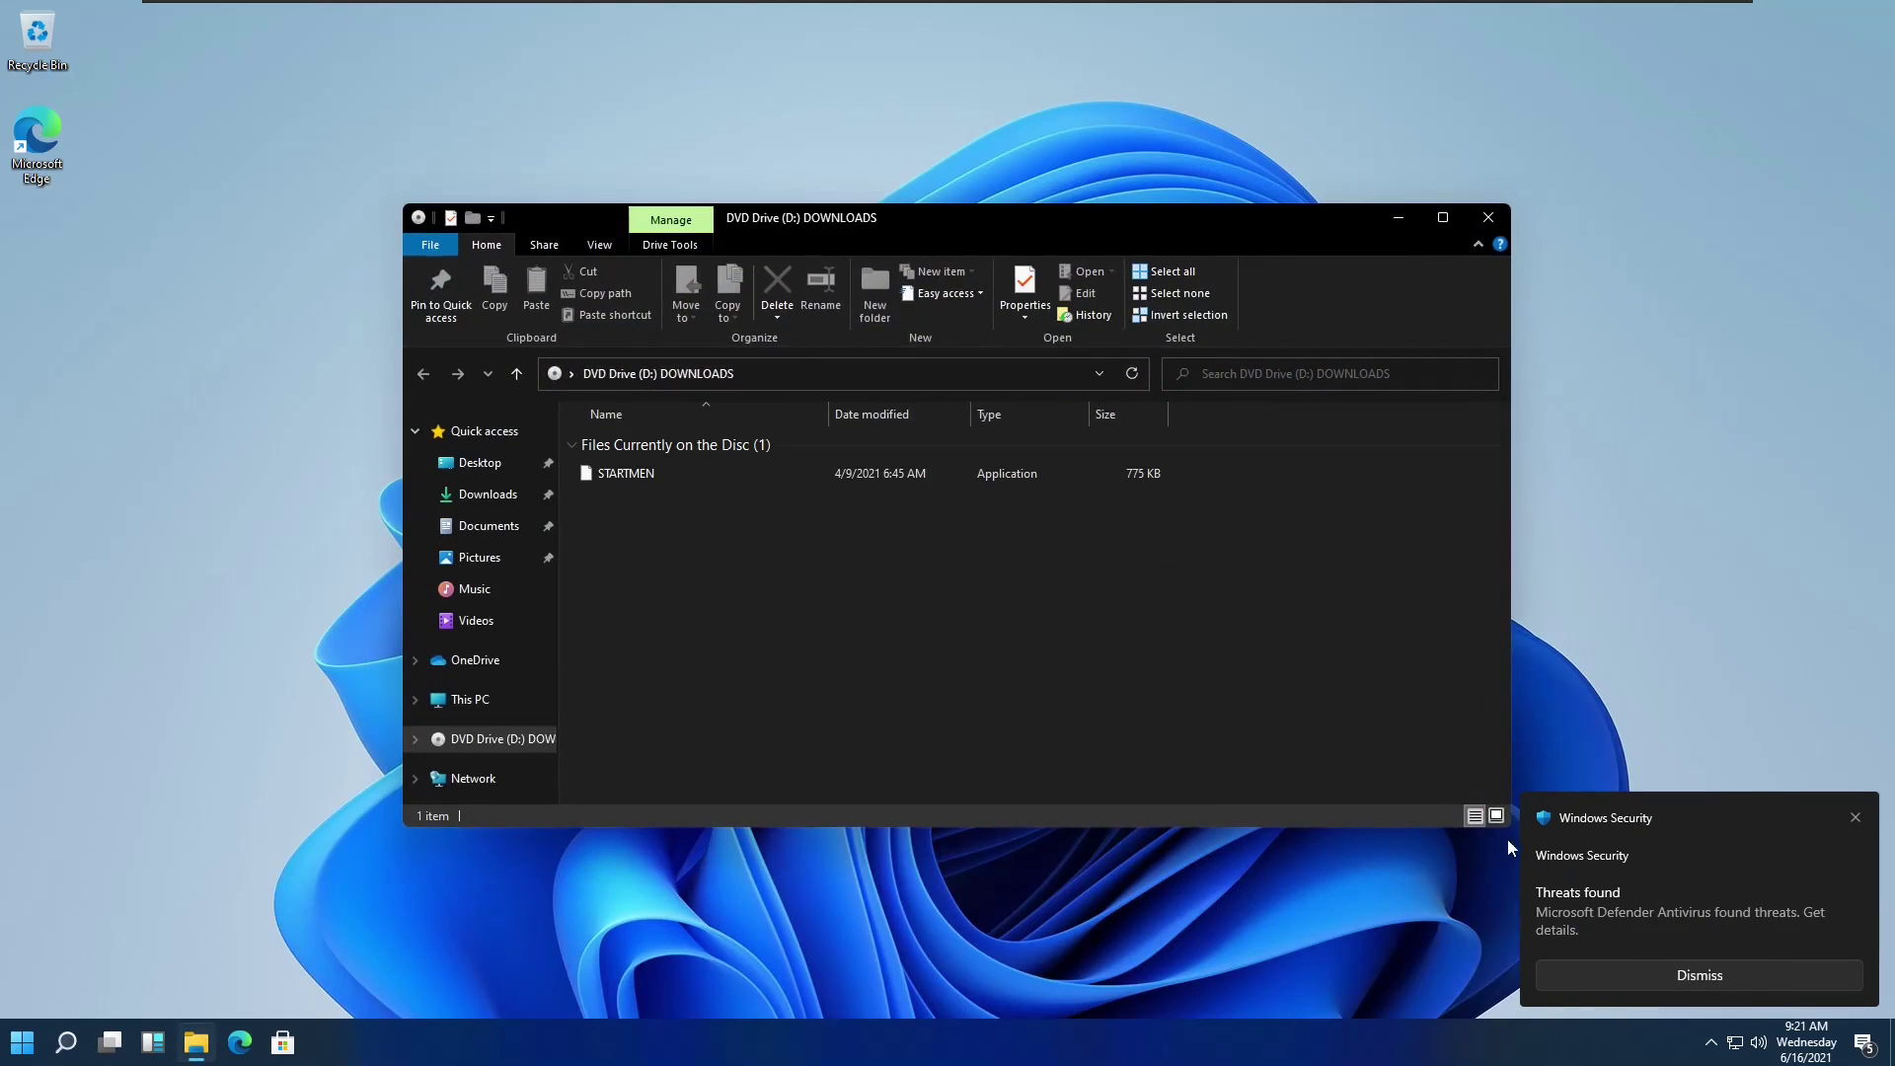
left_click(633, 473)
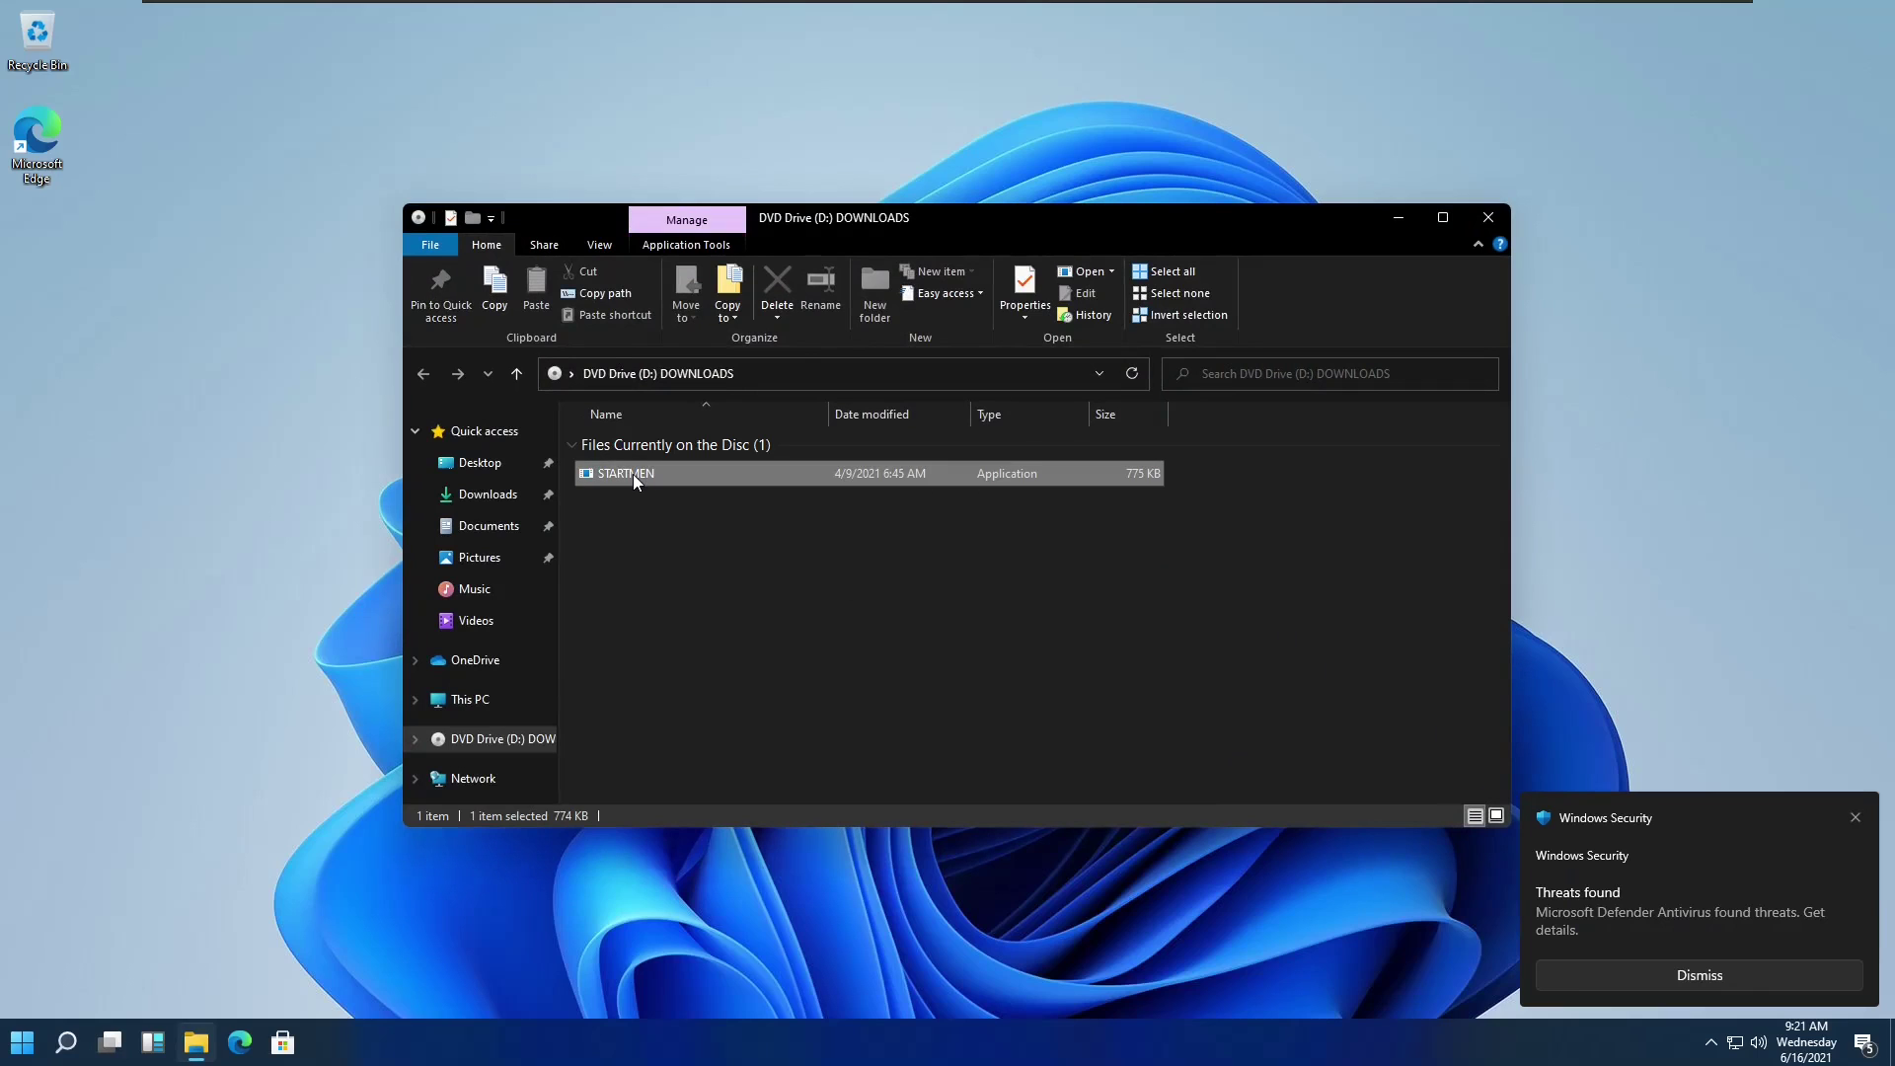
left_click_drag(637, 475, 265, 414)
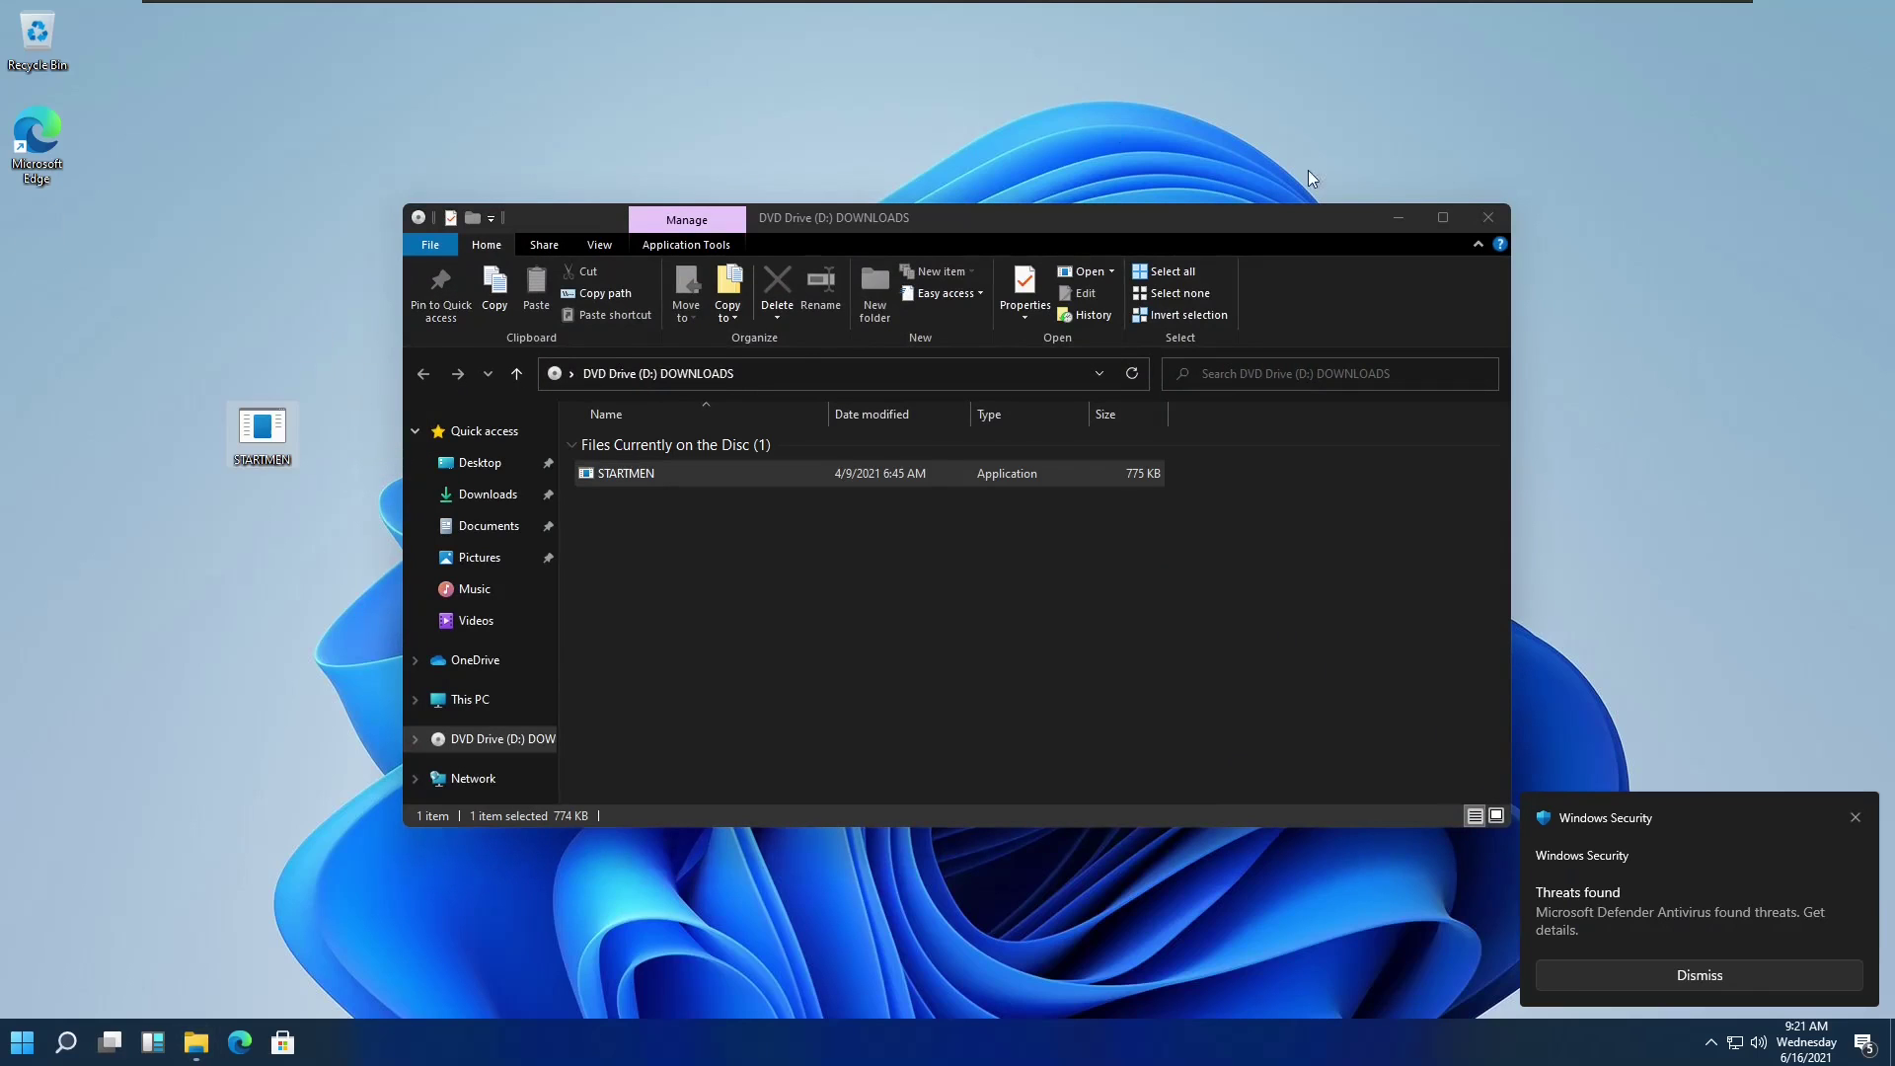
left_click(1476, 215)
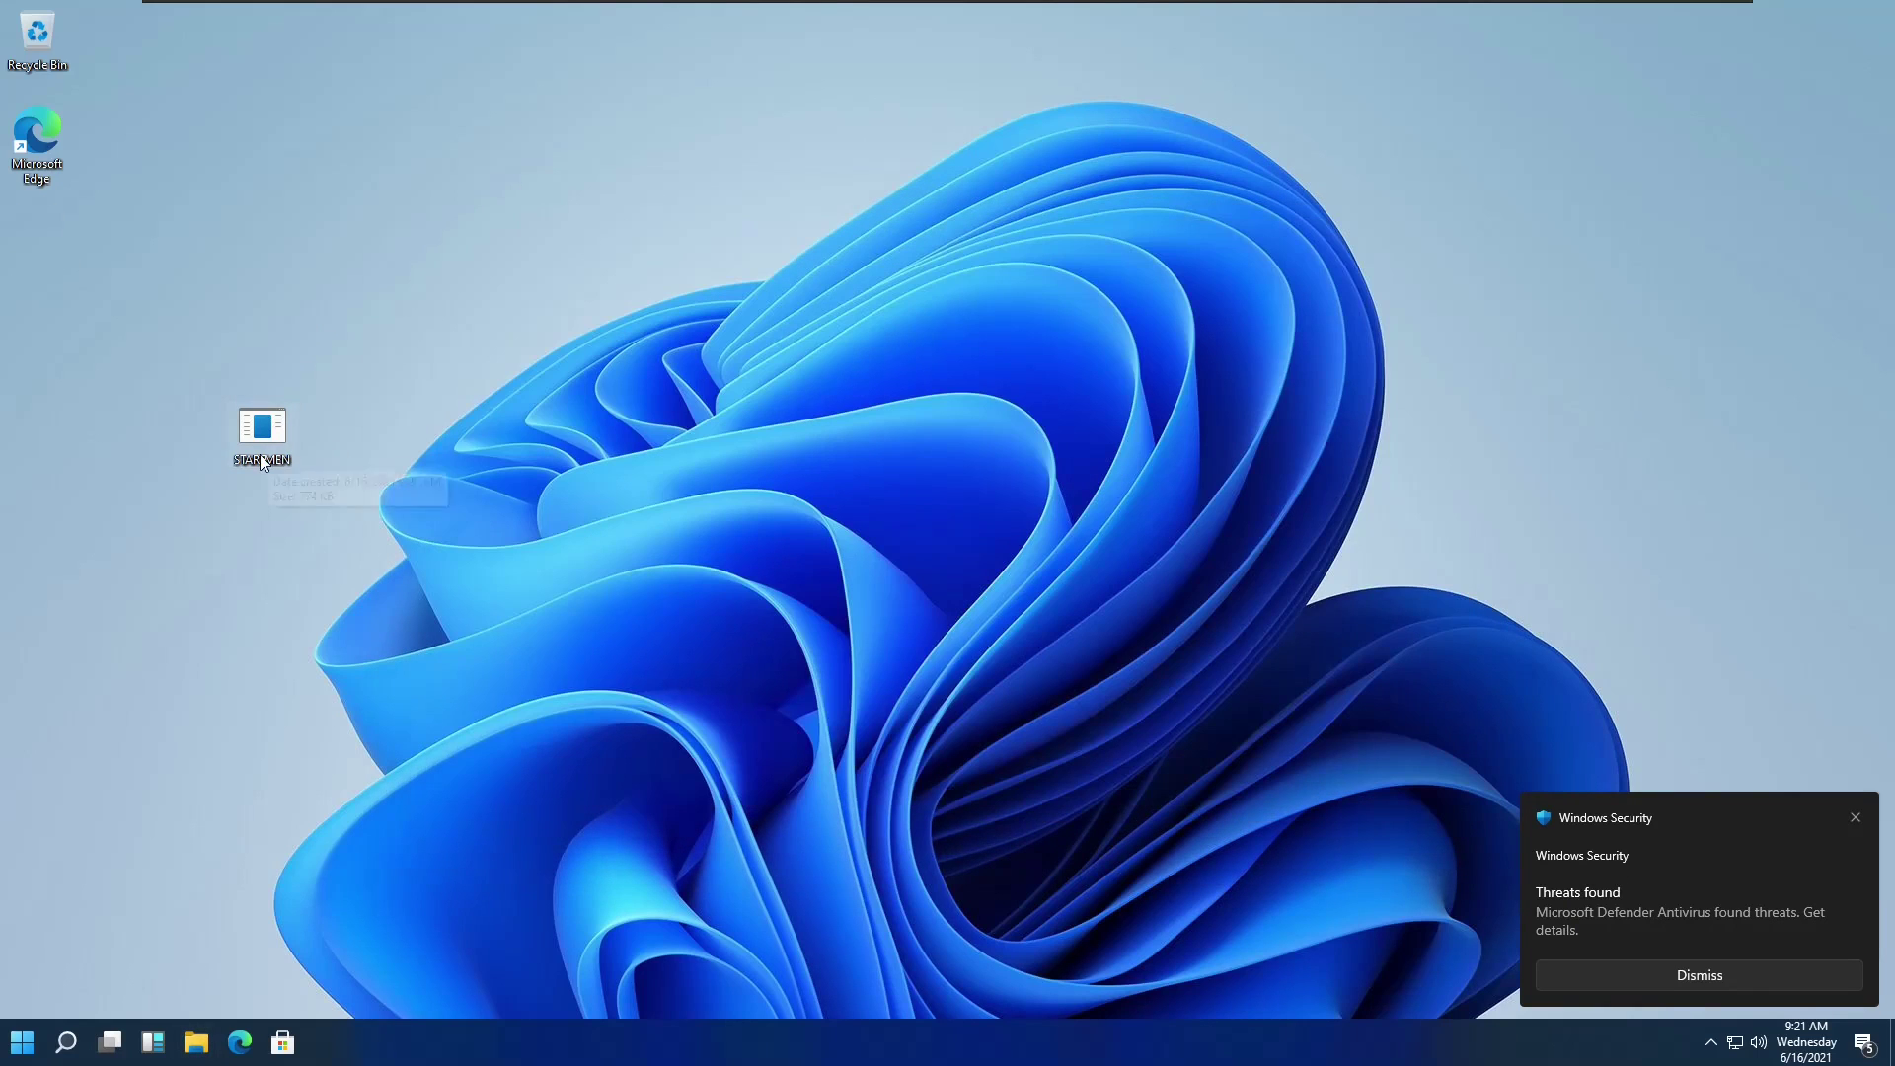
Run STARTMEN from the desktop, check the Start menu and the Start button's system shortcuts, and dismiss them.
left_click(262, 459)
key("Return")
left_click(22, 1043)
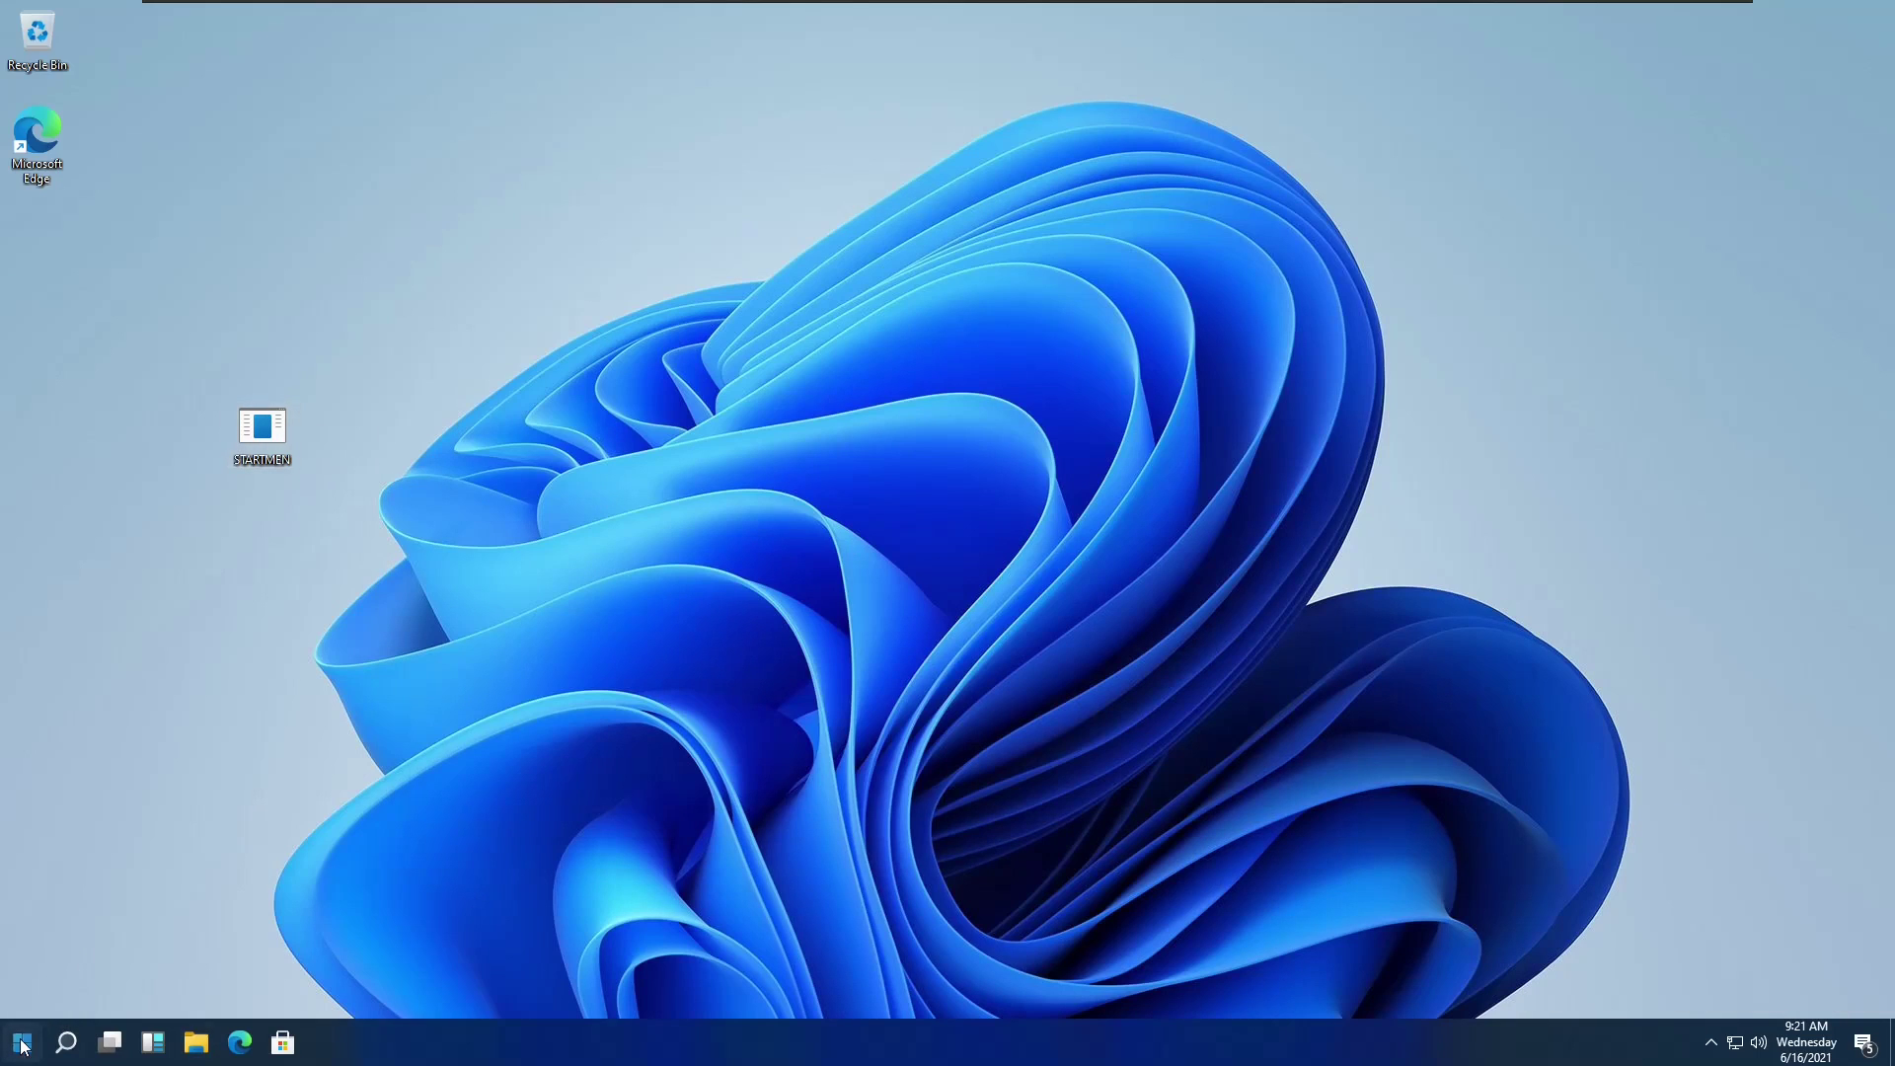
right_click(21, 1043)
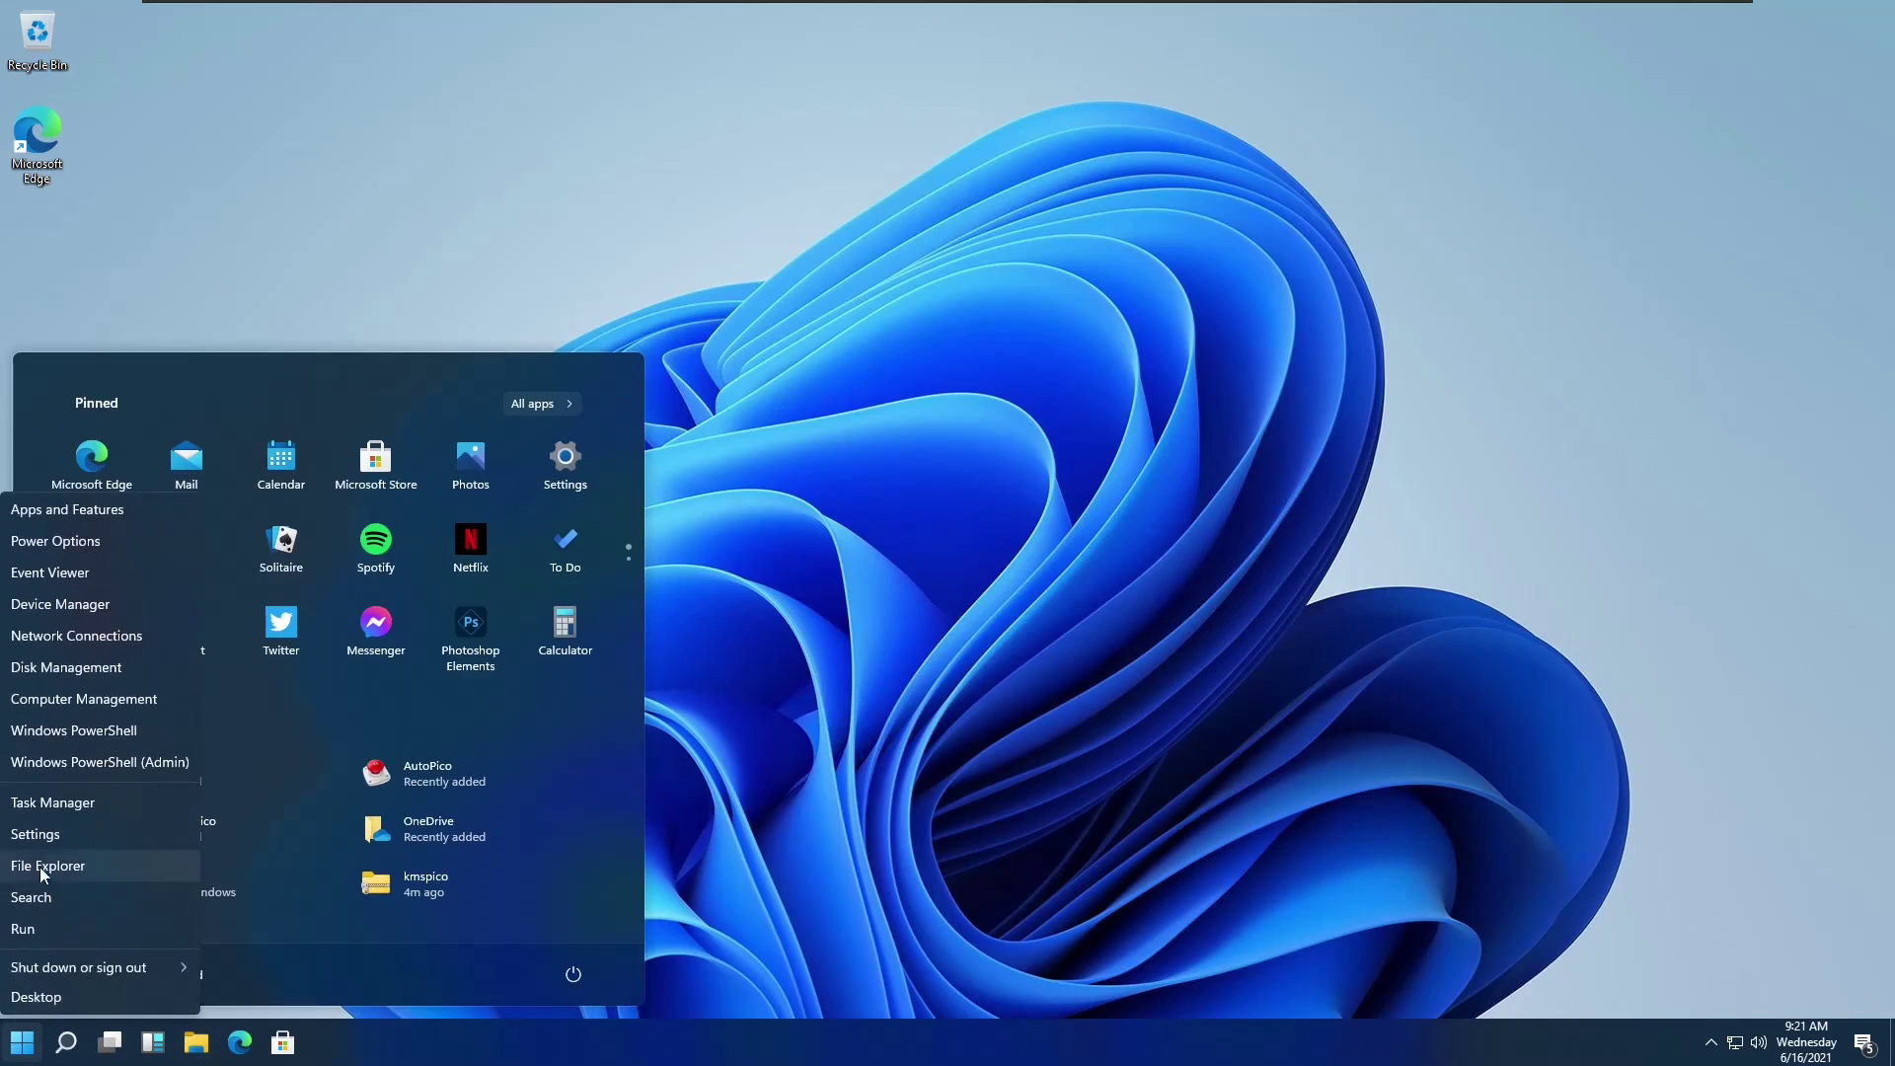
left_click(812, 609)
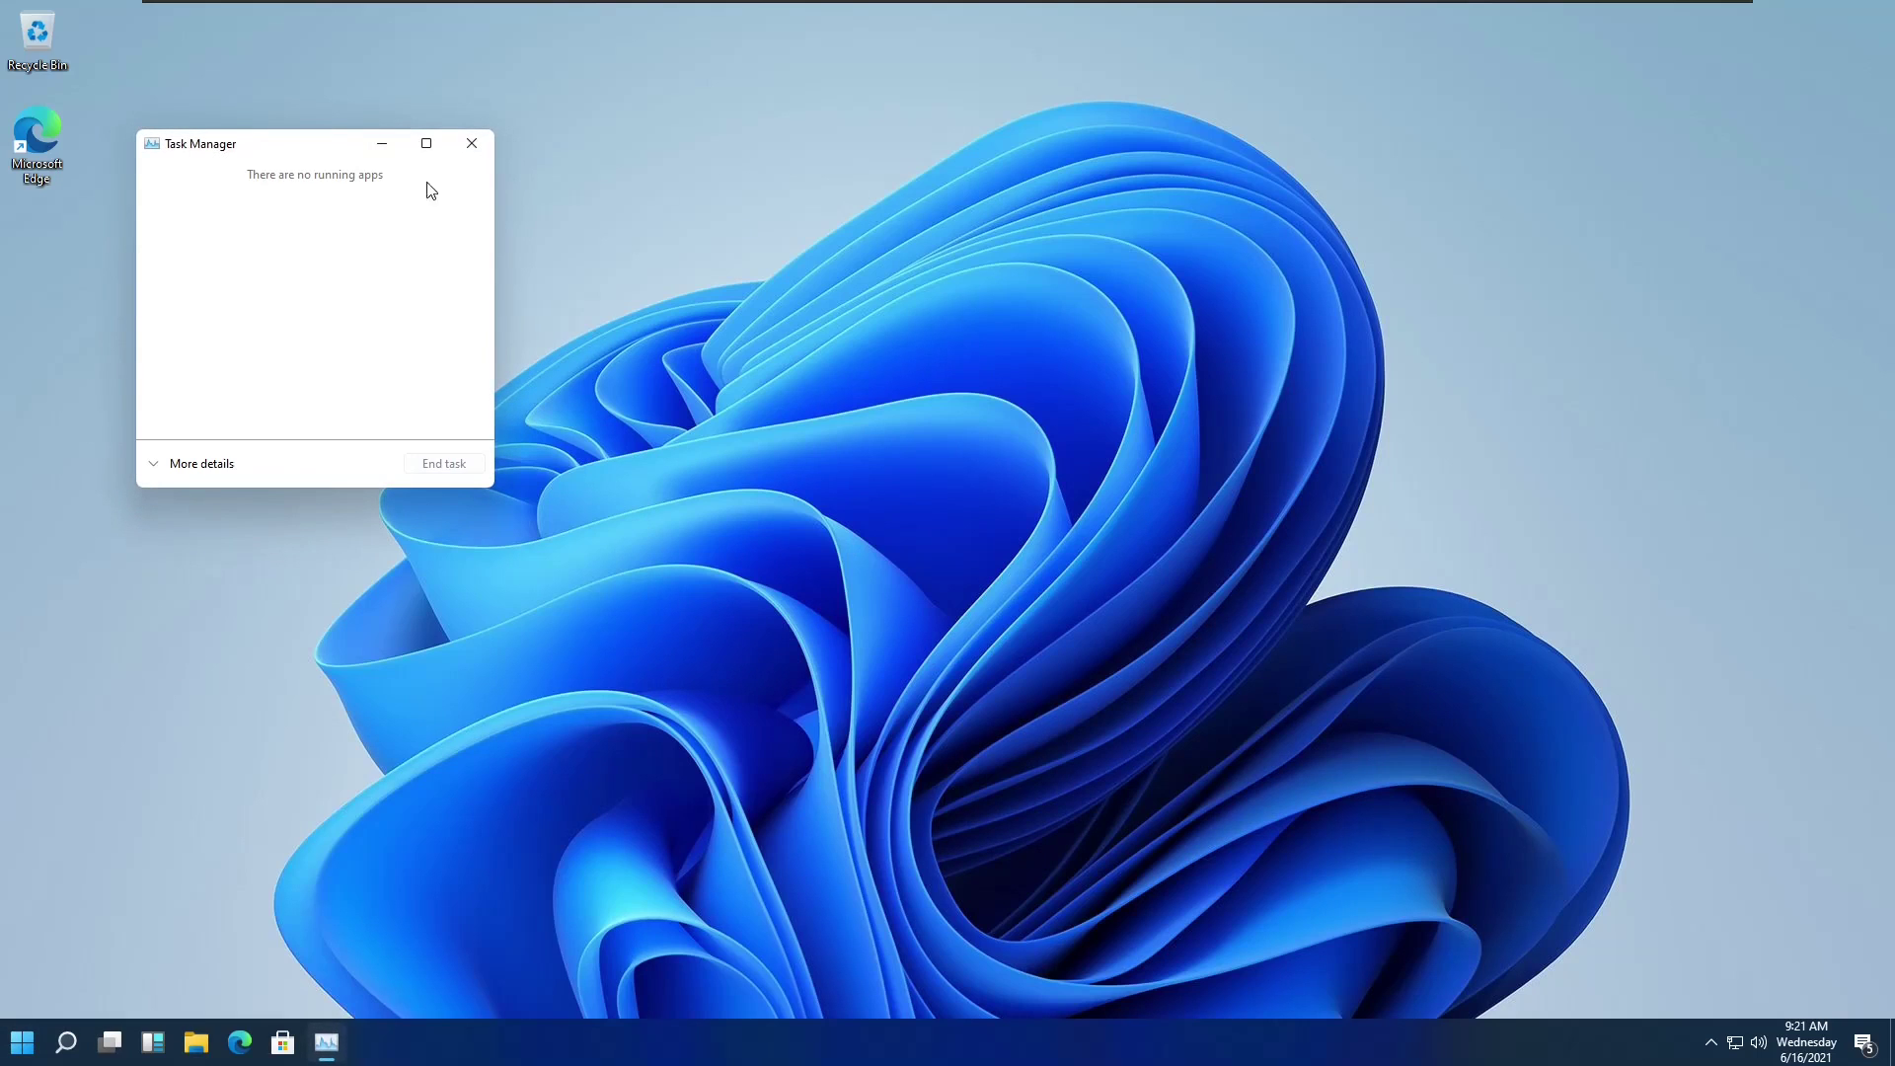
Show Task Manager's full process details, open the file location of the Start process, and dismiss the Windows Security notification.
left_click_drag(318, 148, 1101, 285)
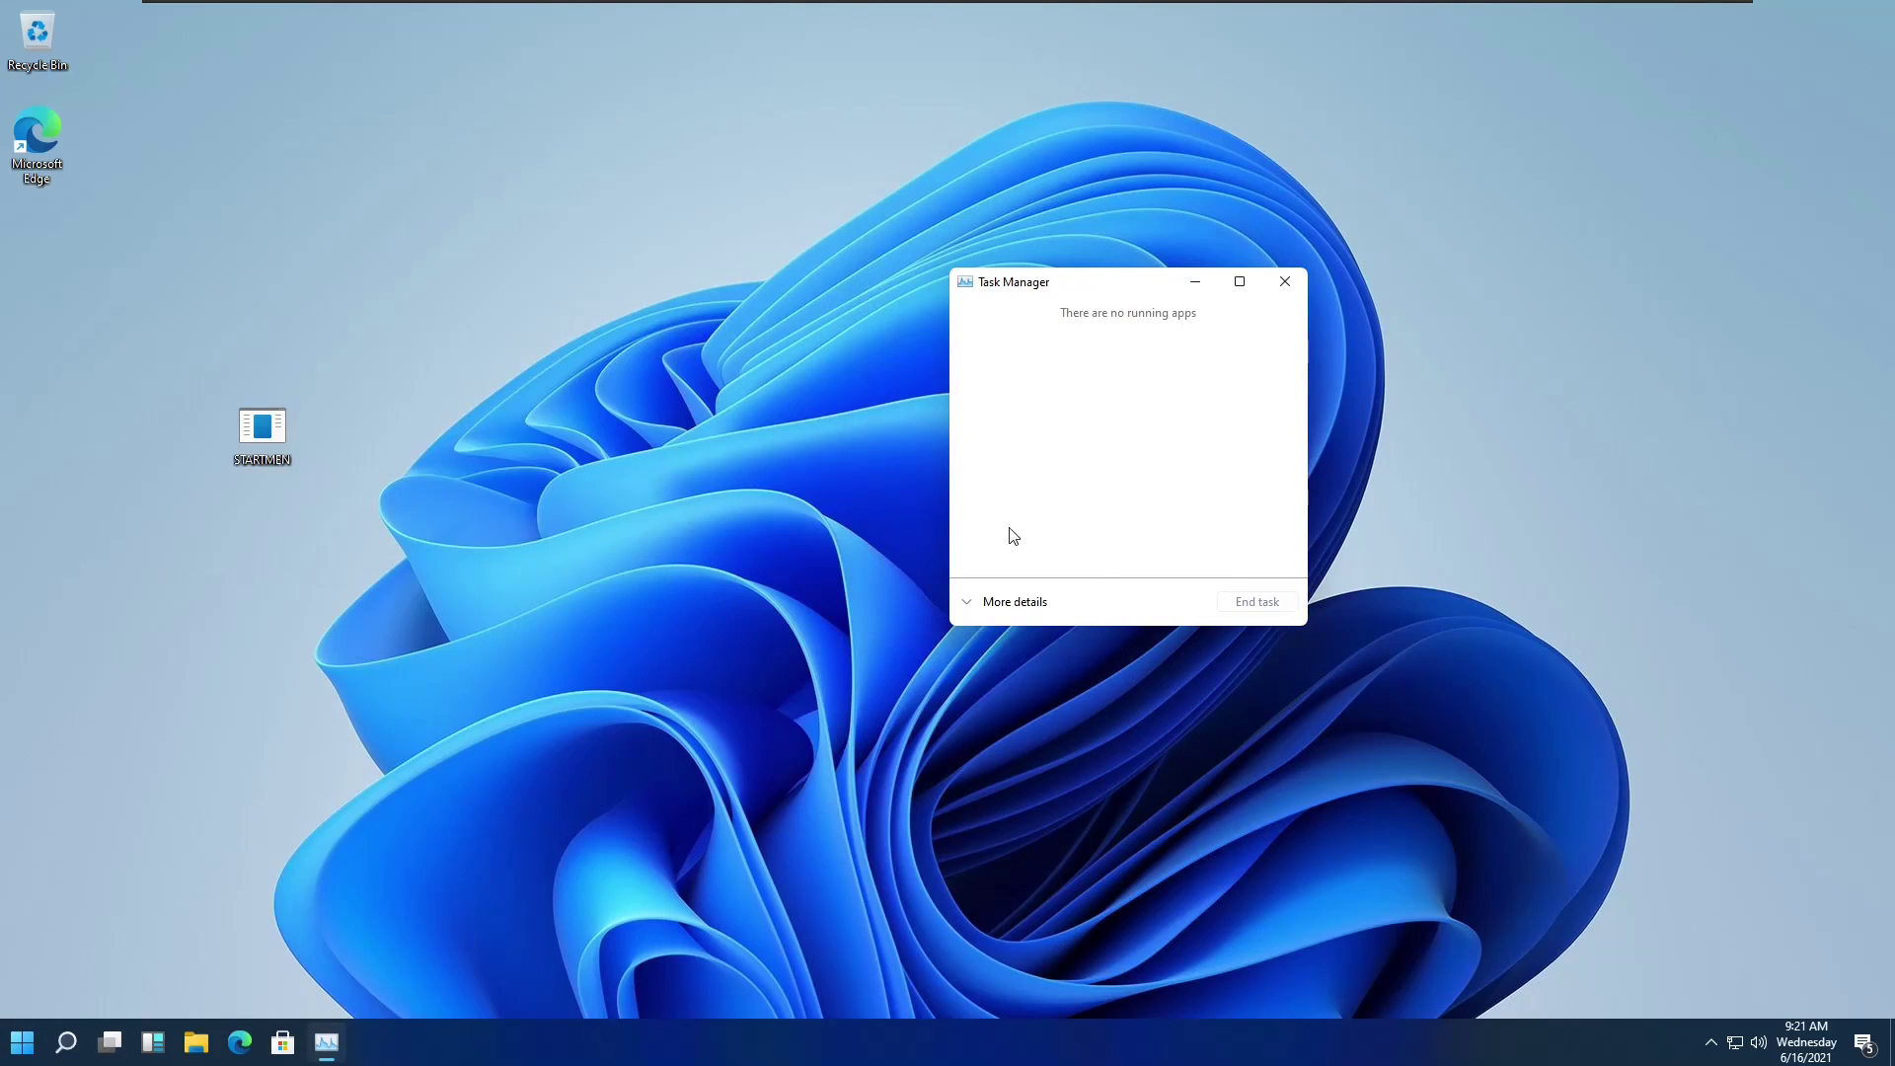
left_click(1020, 602)
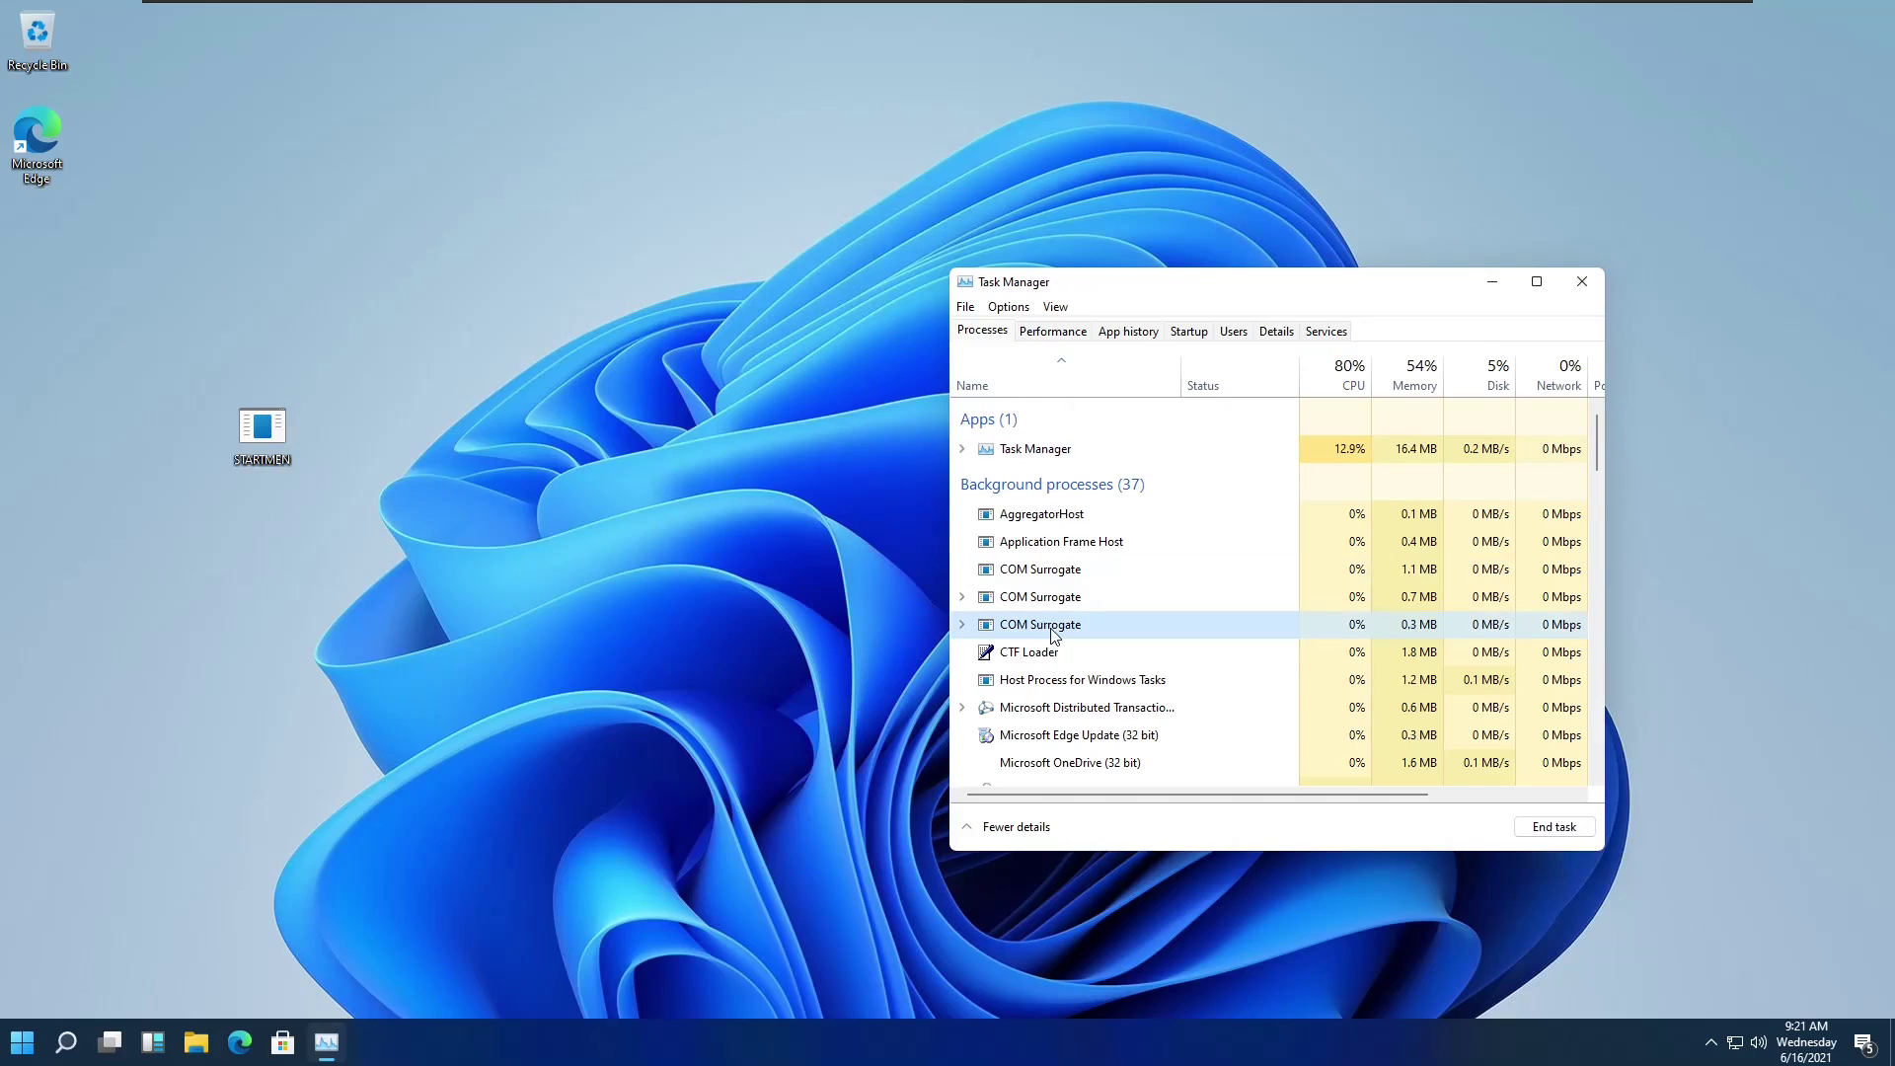
scroll(1053, 633, "down", 5)
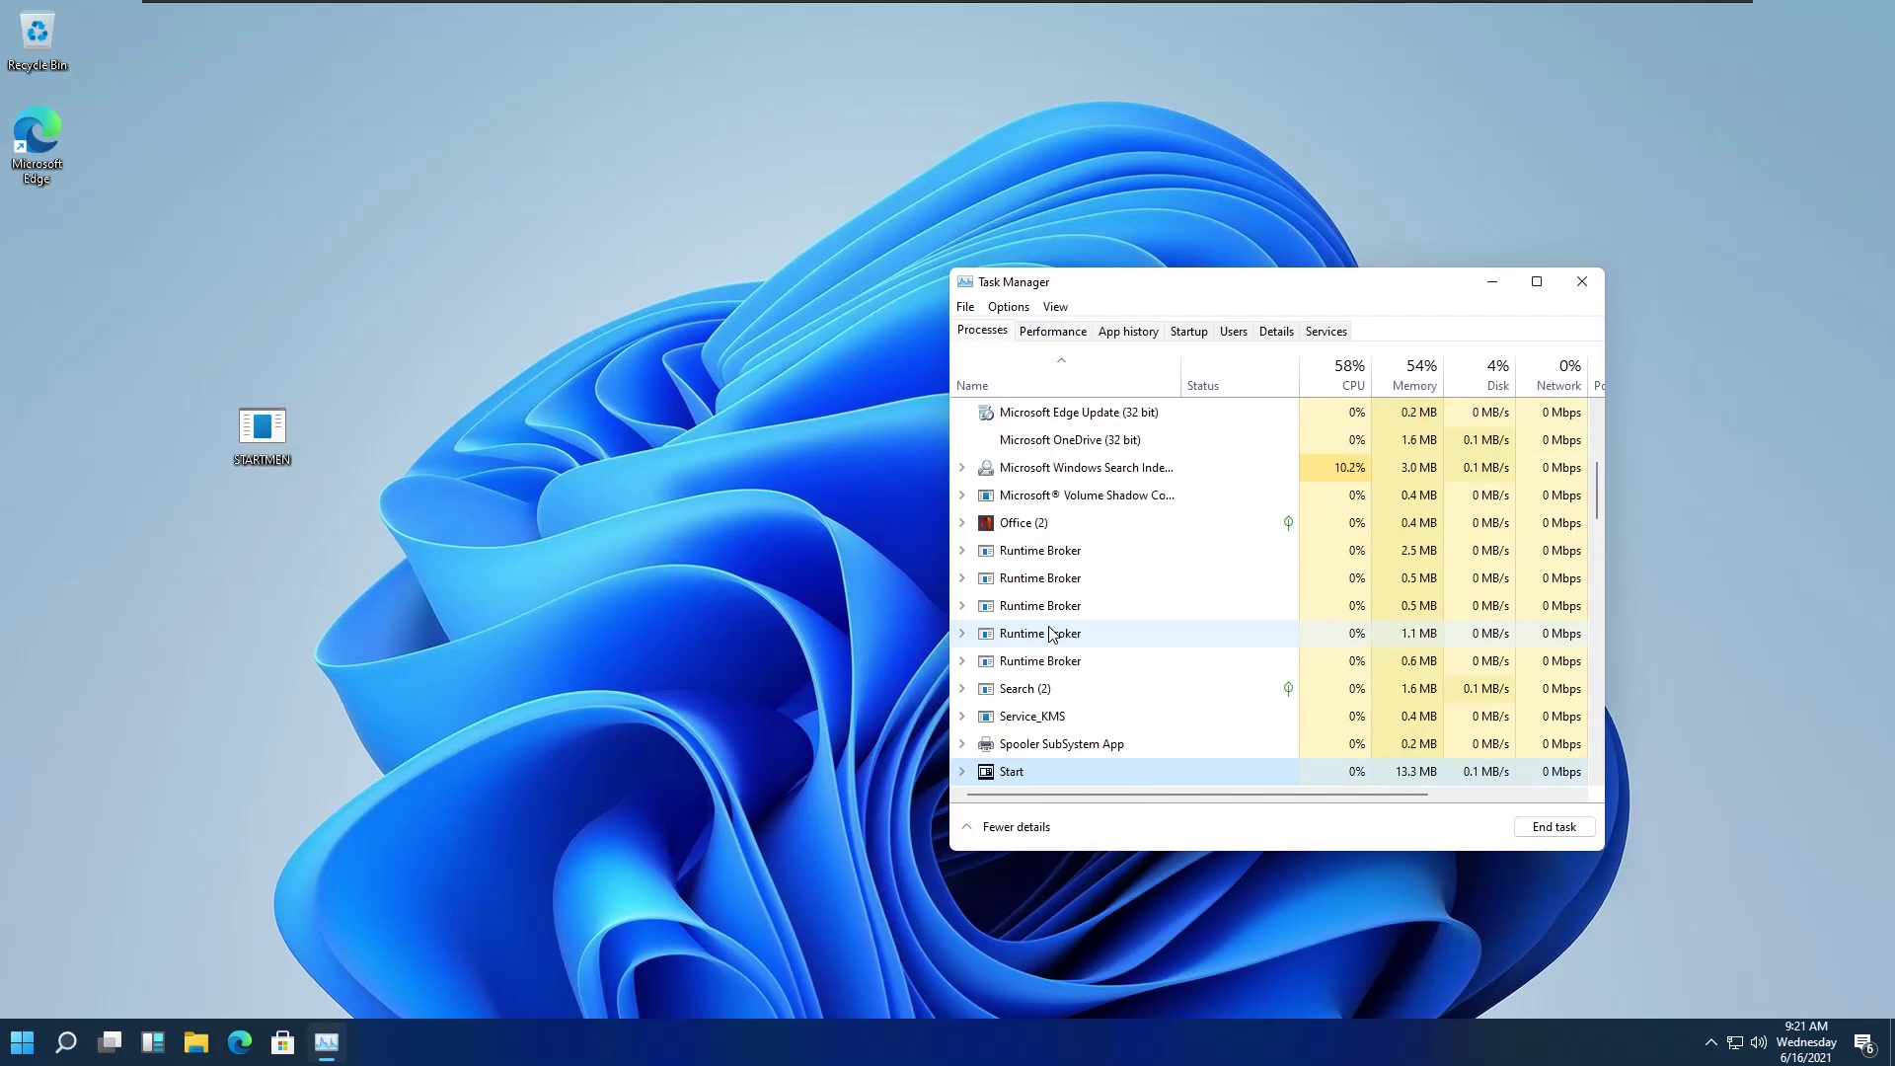
left_click(961, 770)
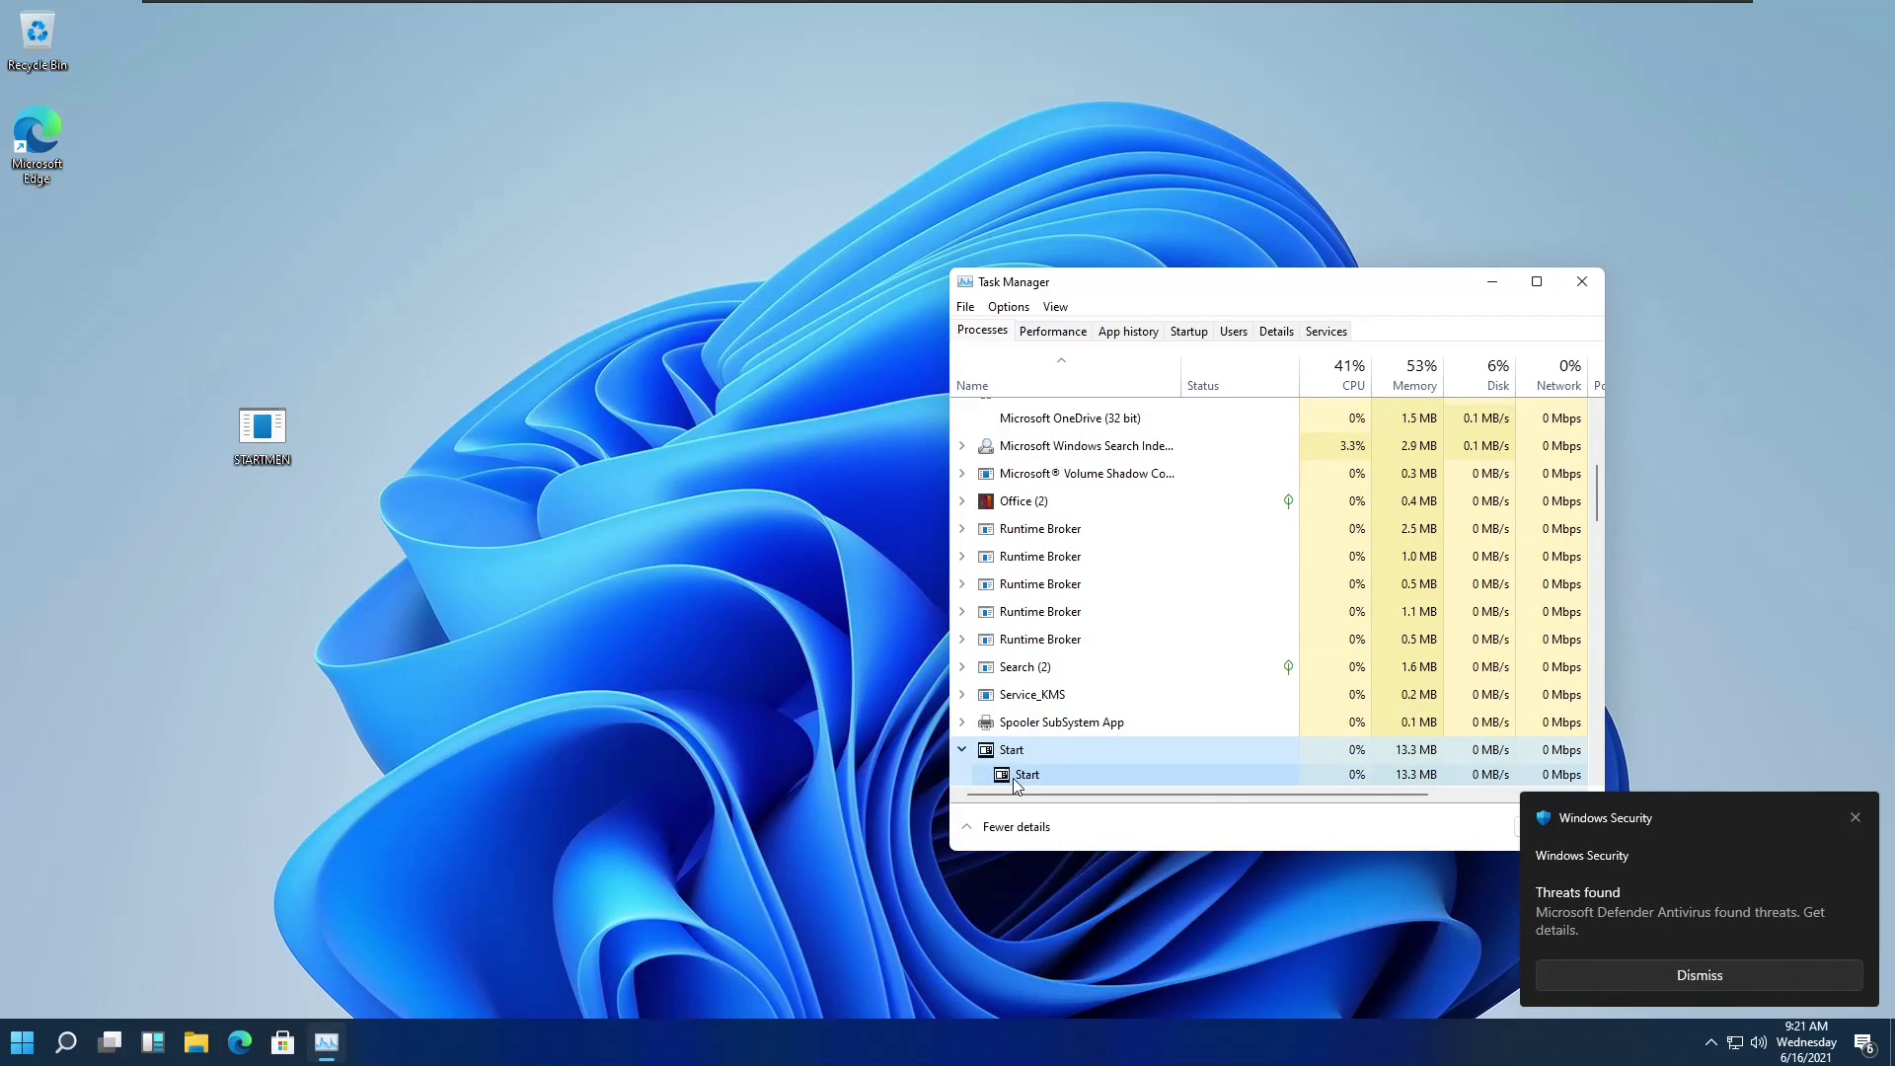
right_click(1014, 784)
left_click(1091, 915)
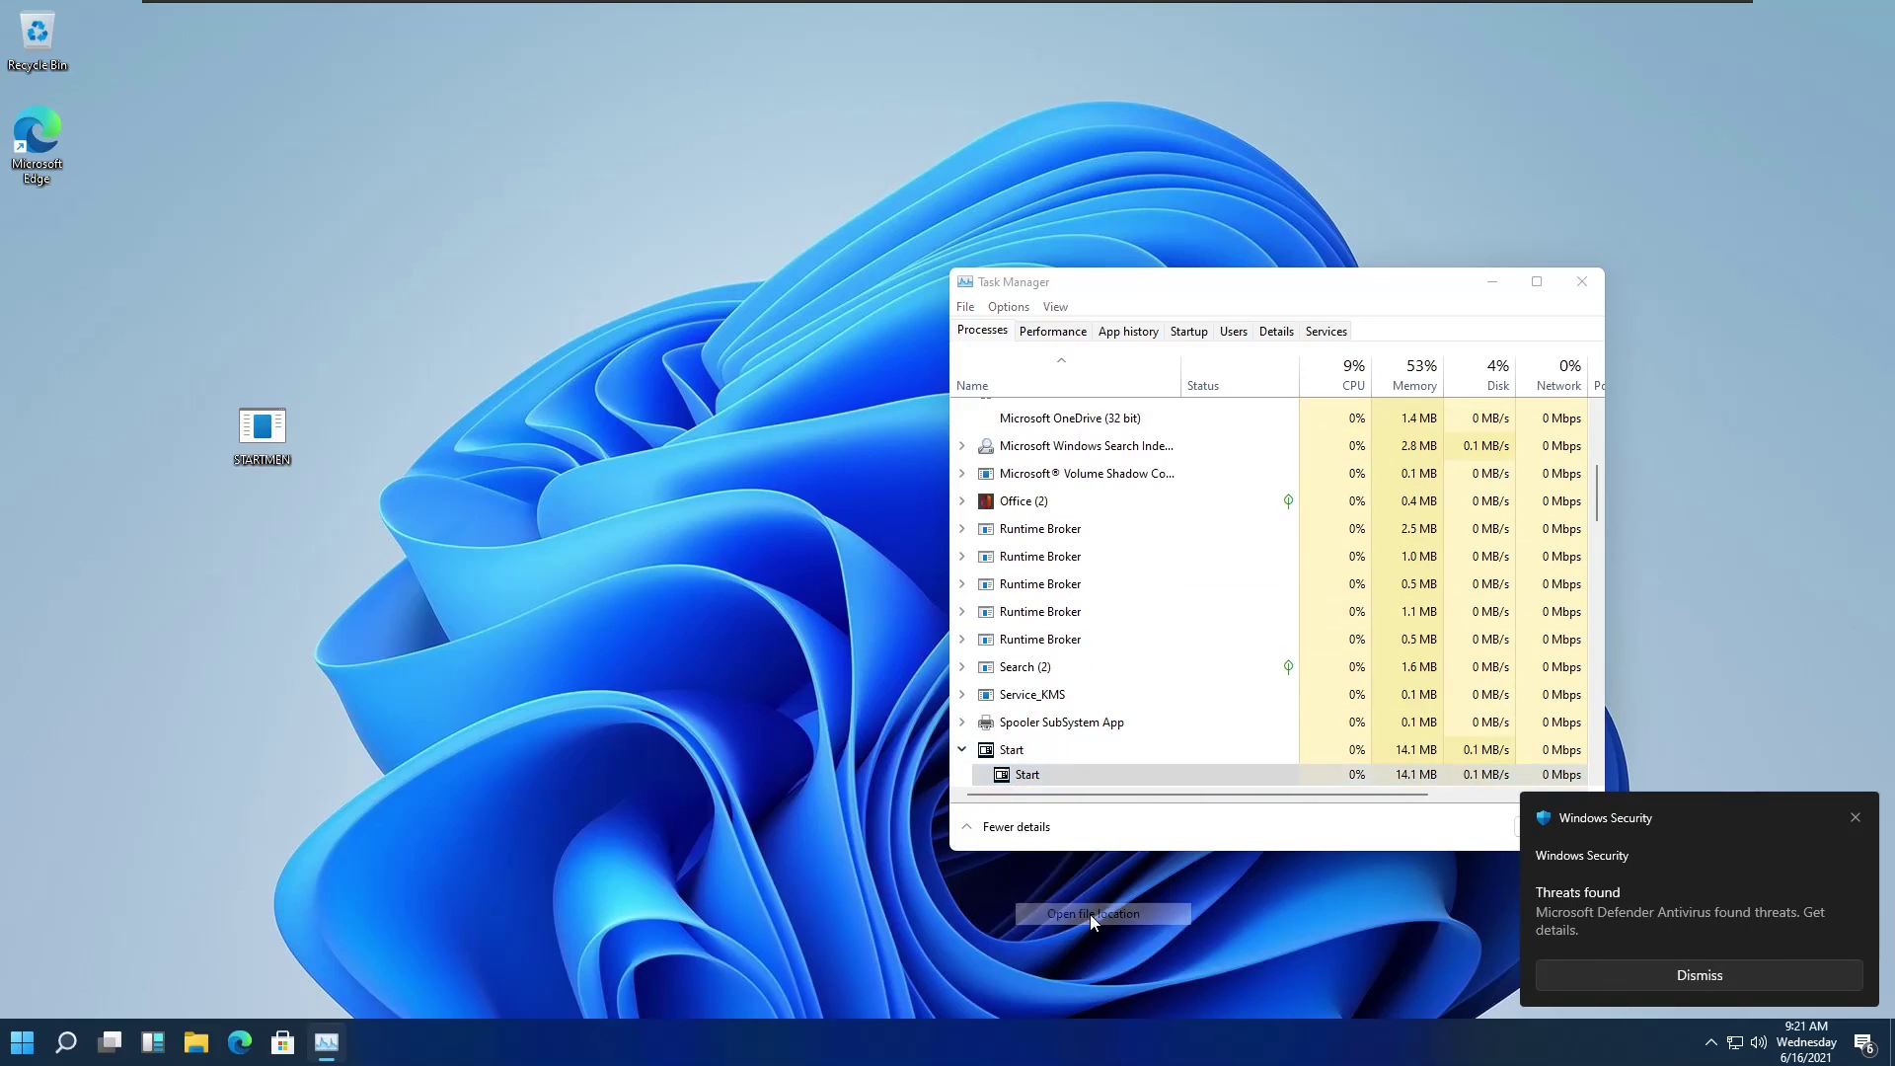
left_click(1856, 818)
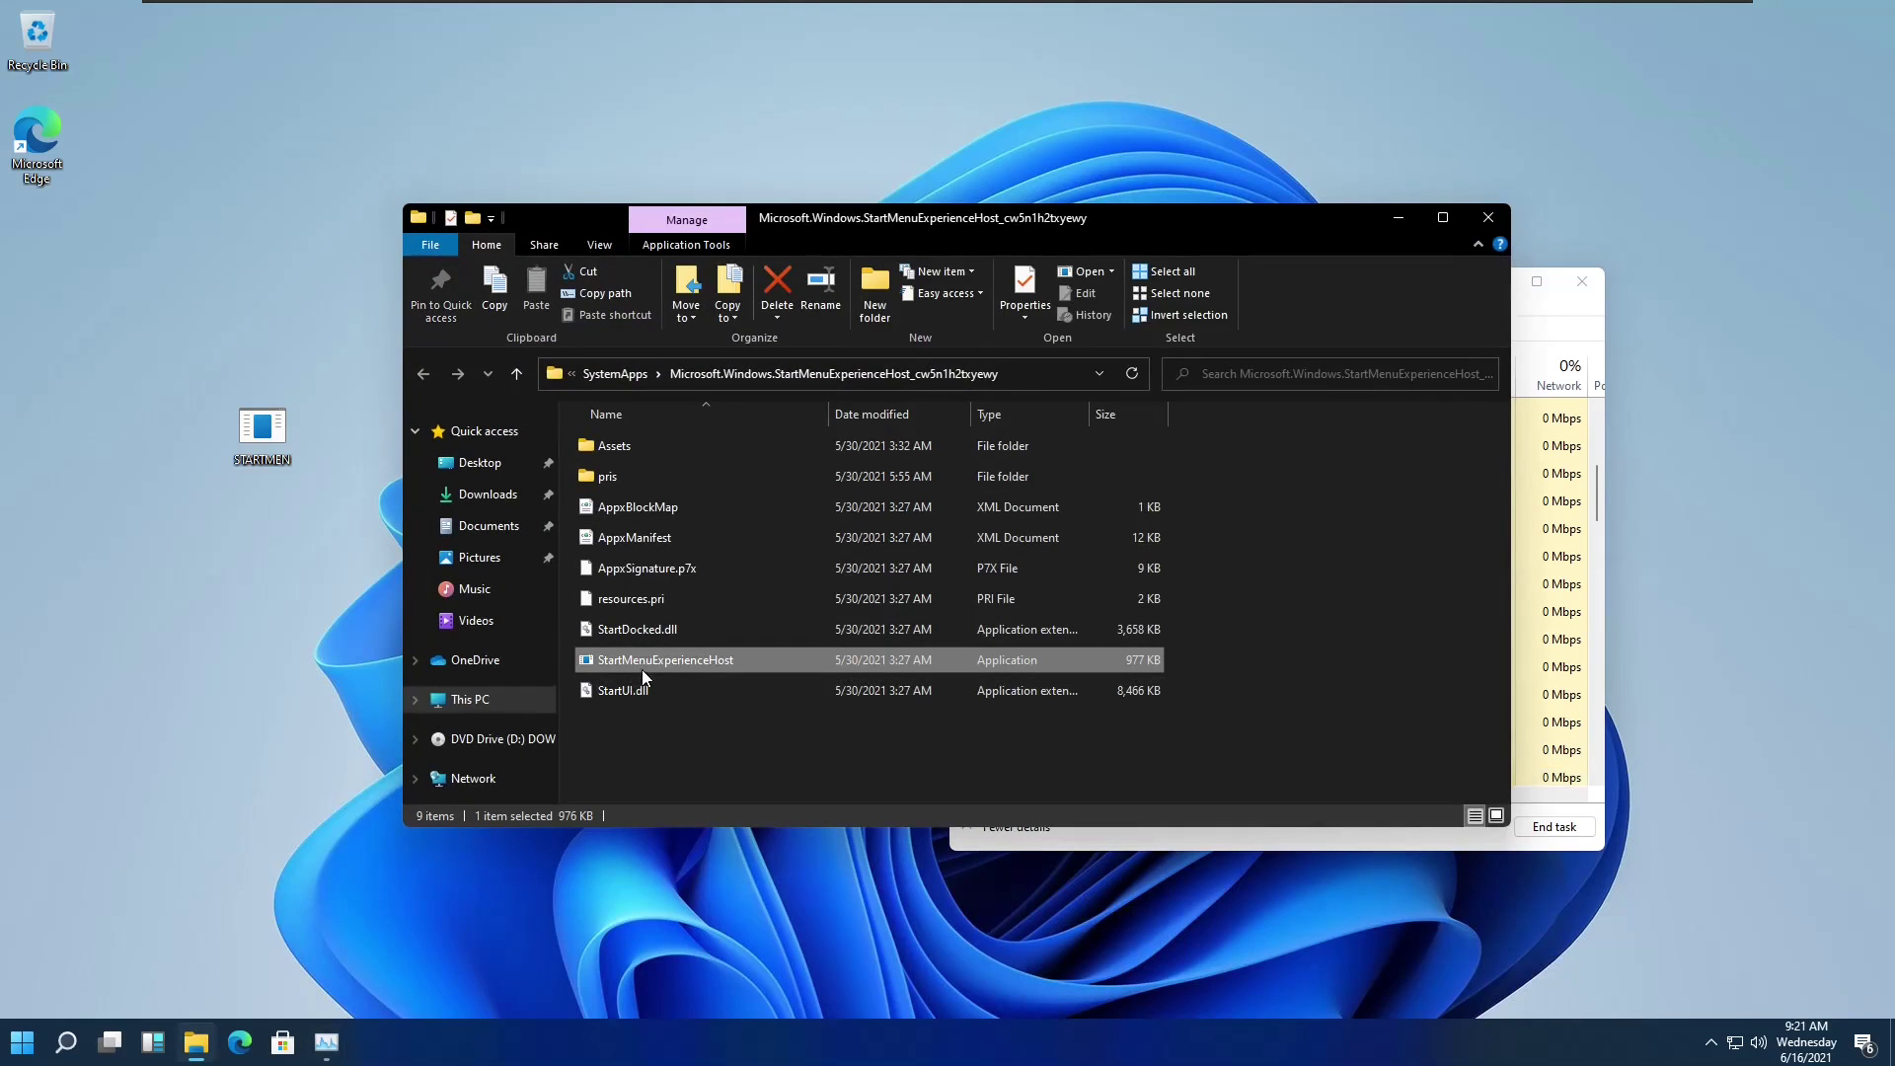
Copy the name of the StartMenuExperienceHost application and rename the desktop's STARTMEN file as StartMenuExperienceHost.
left_click(685, 662)
key("ctrl+c")
left_click(251, 454)
left_click(276, 460)
key("ctrl+v")
key("Return")
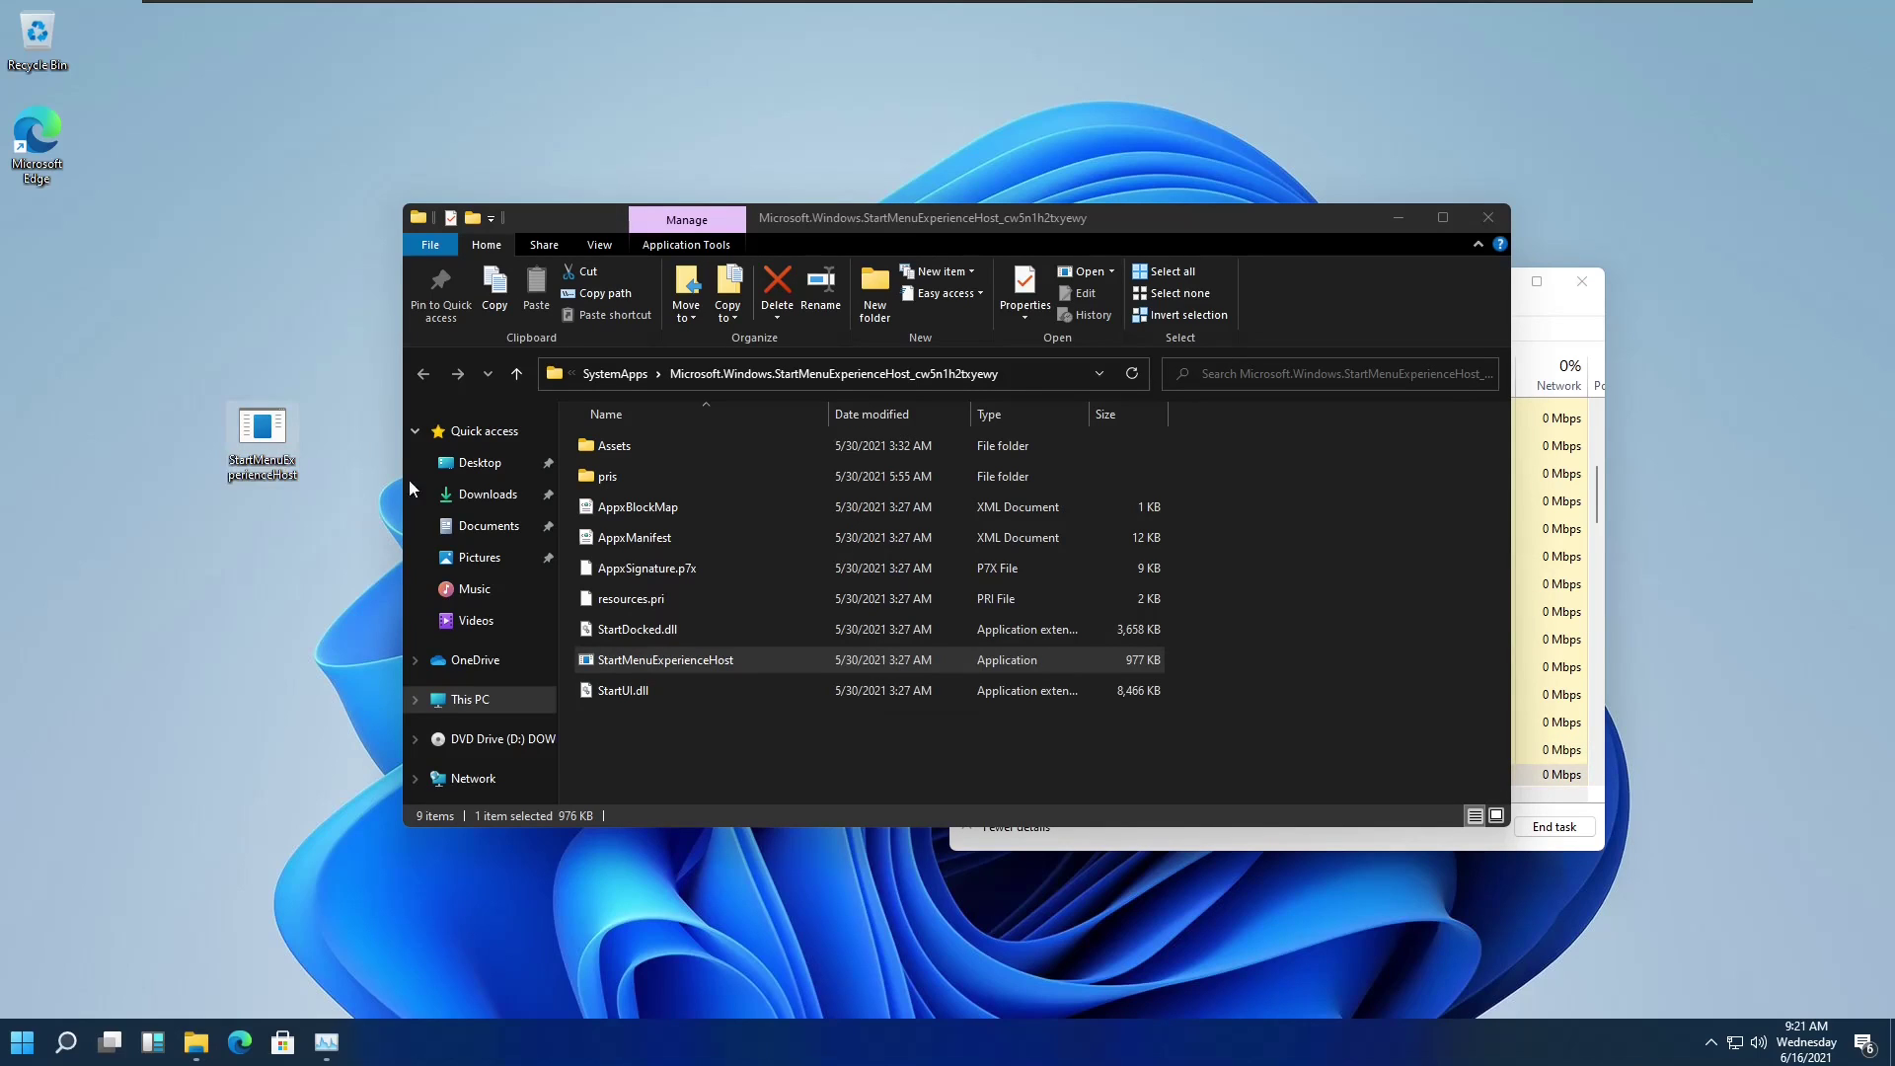
Turn on the display of file name extensions in the StartMenuExperienceHost folder window.
left_click(702, 657)
left_click(600, 245)
left_click(1125, 293)
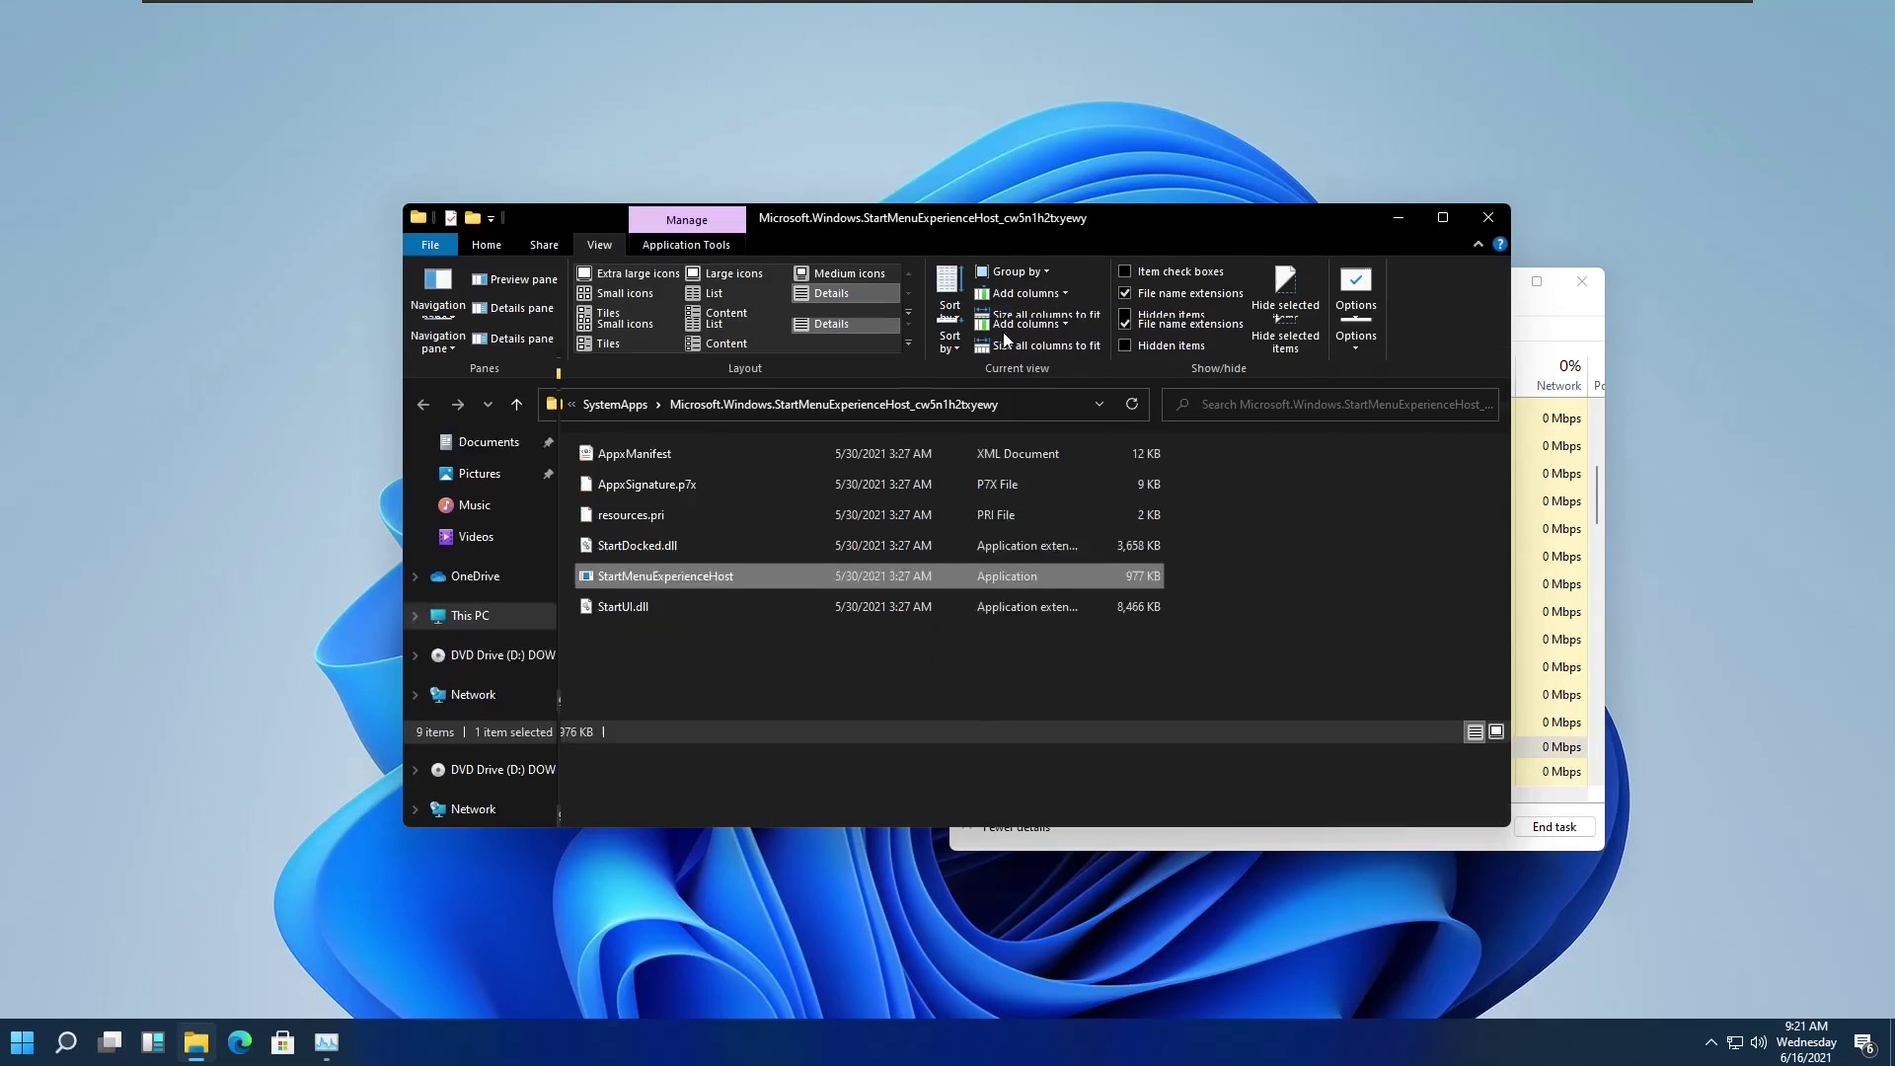
key("alt+Tab")
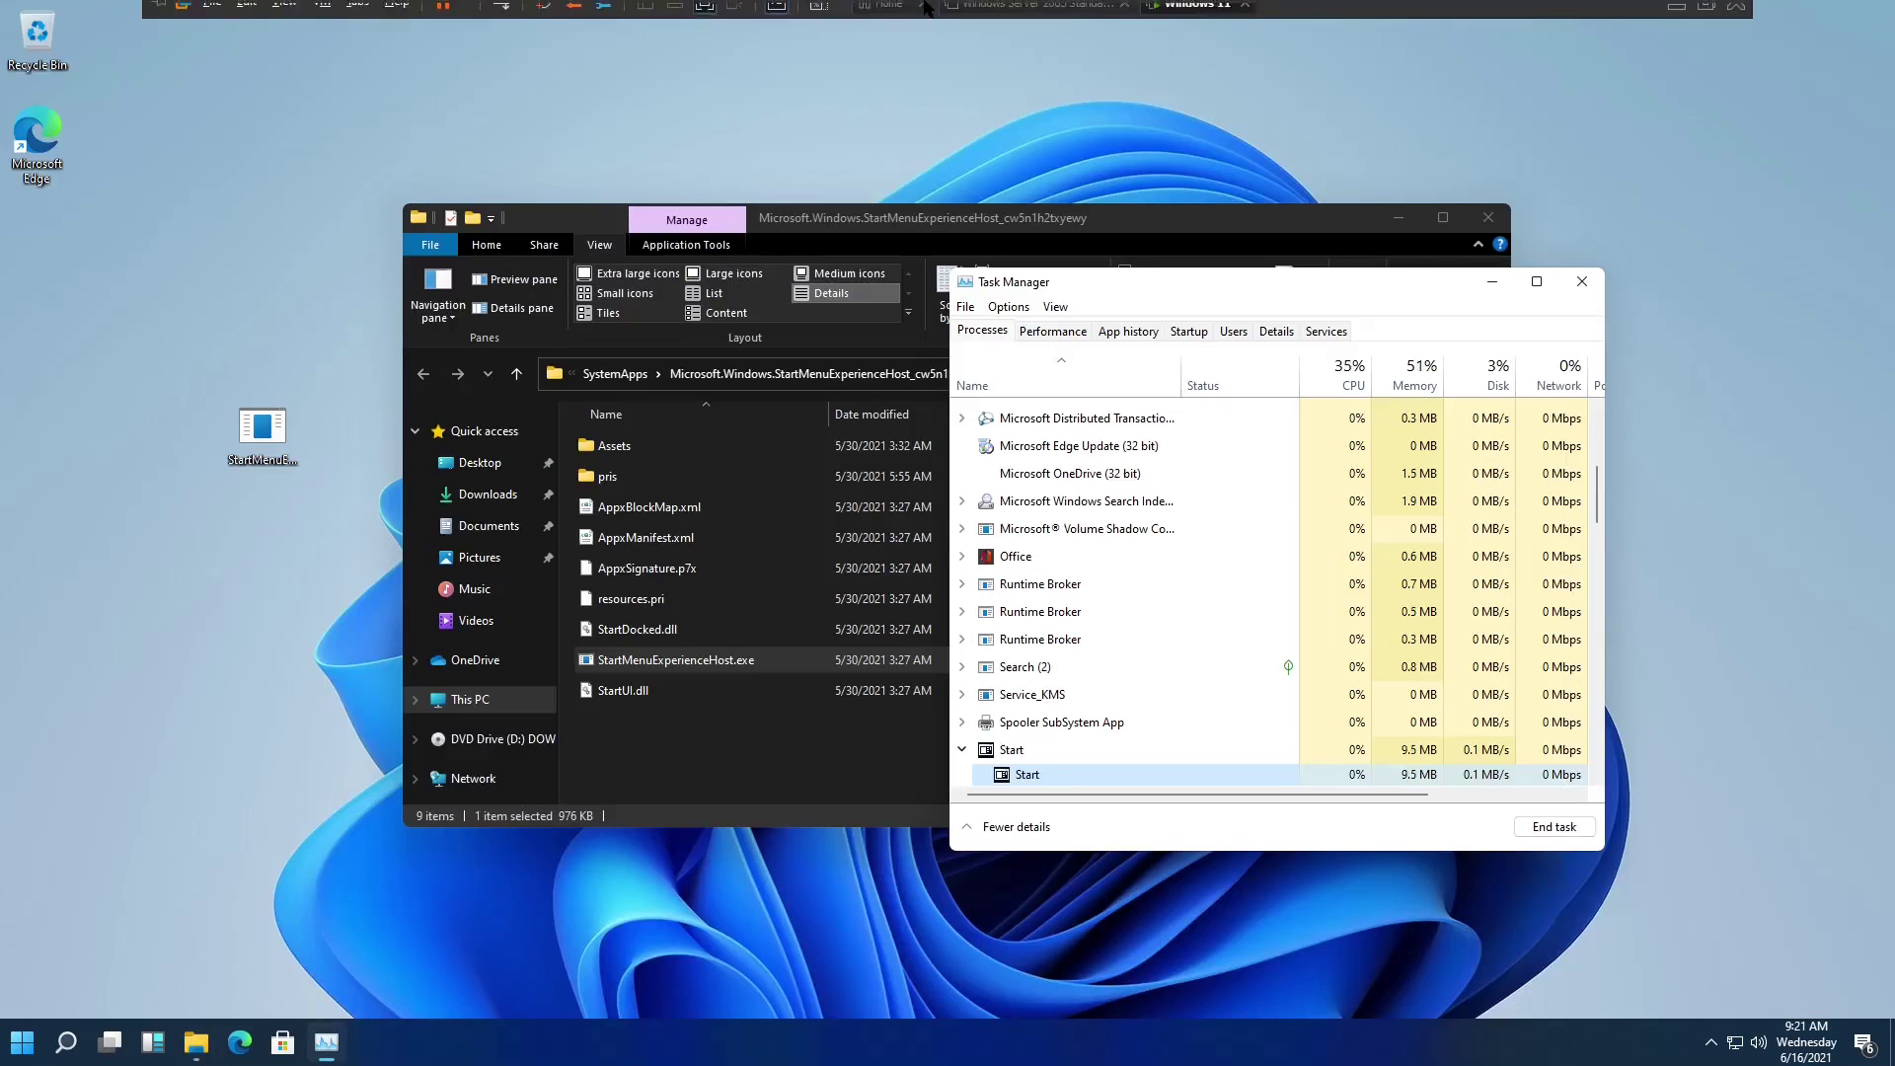
key("alt+Tab")
key("alt+Tab")
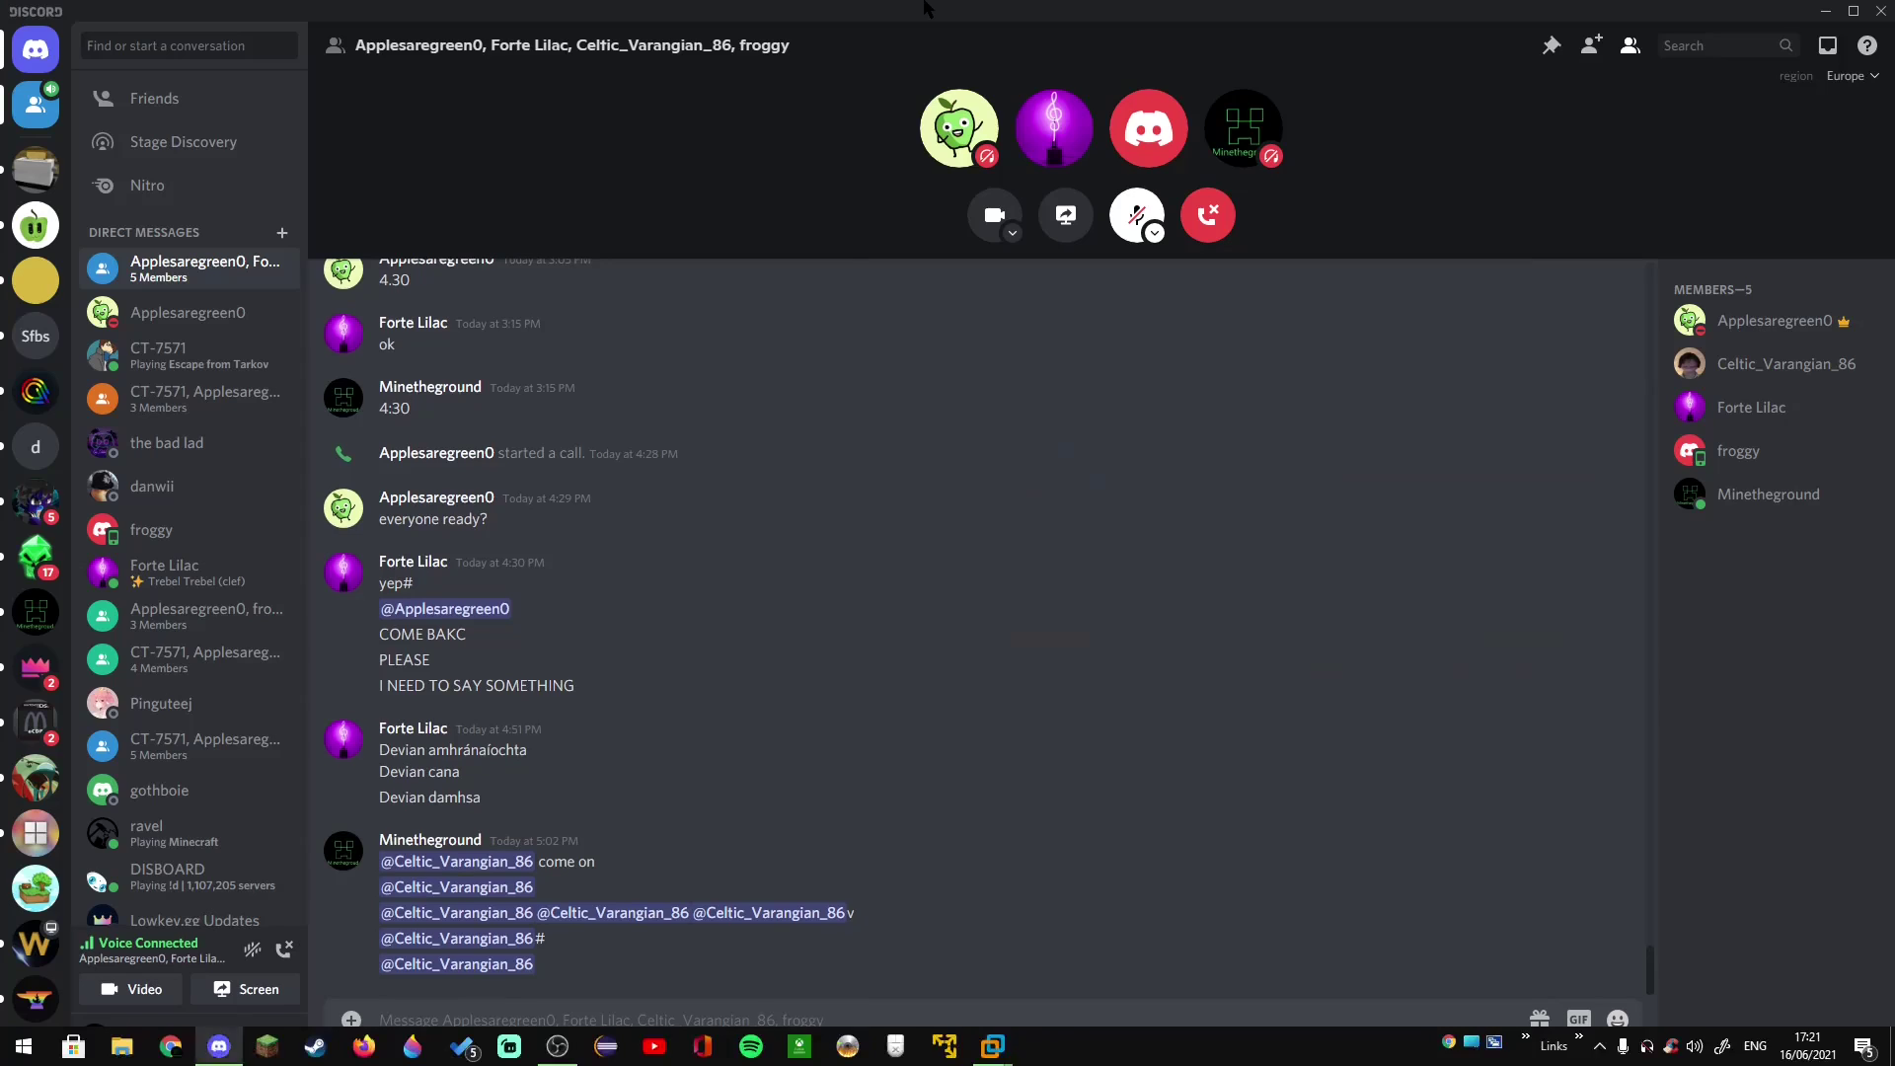
key("alt+Tab")
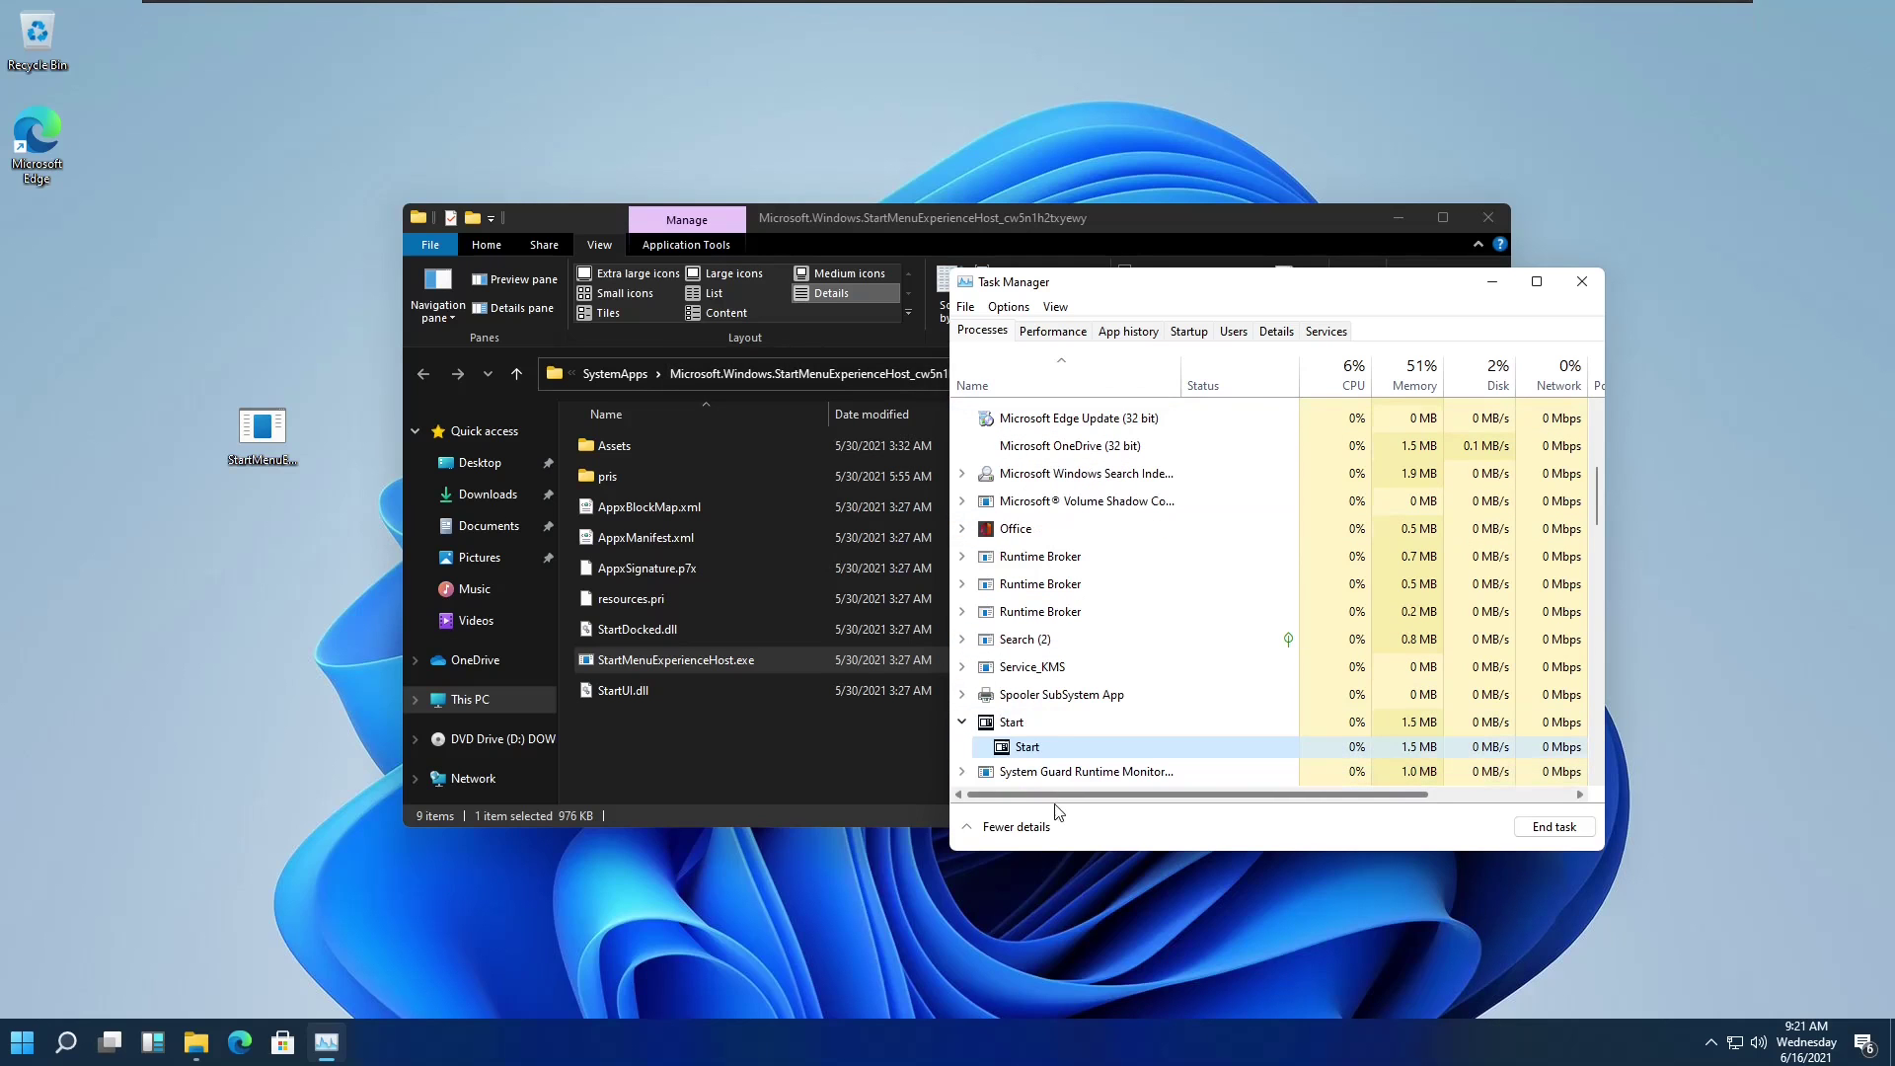
Try to rename StartMenuExperienceHost.exe in the SystemApps folder as StartMenuExperienceHost42342342.exe with administrator permission.
left_click(746, 769)
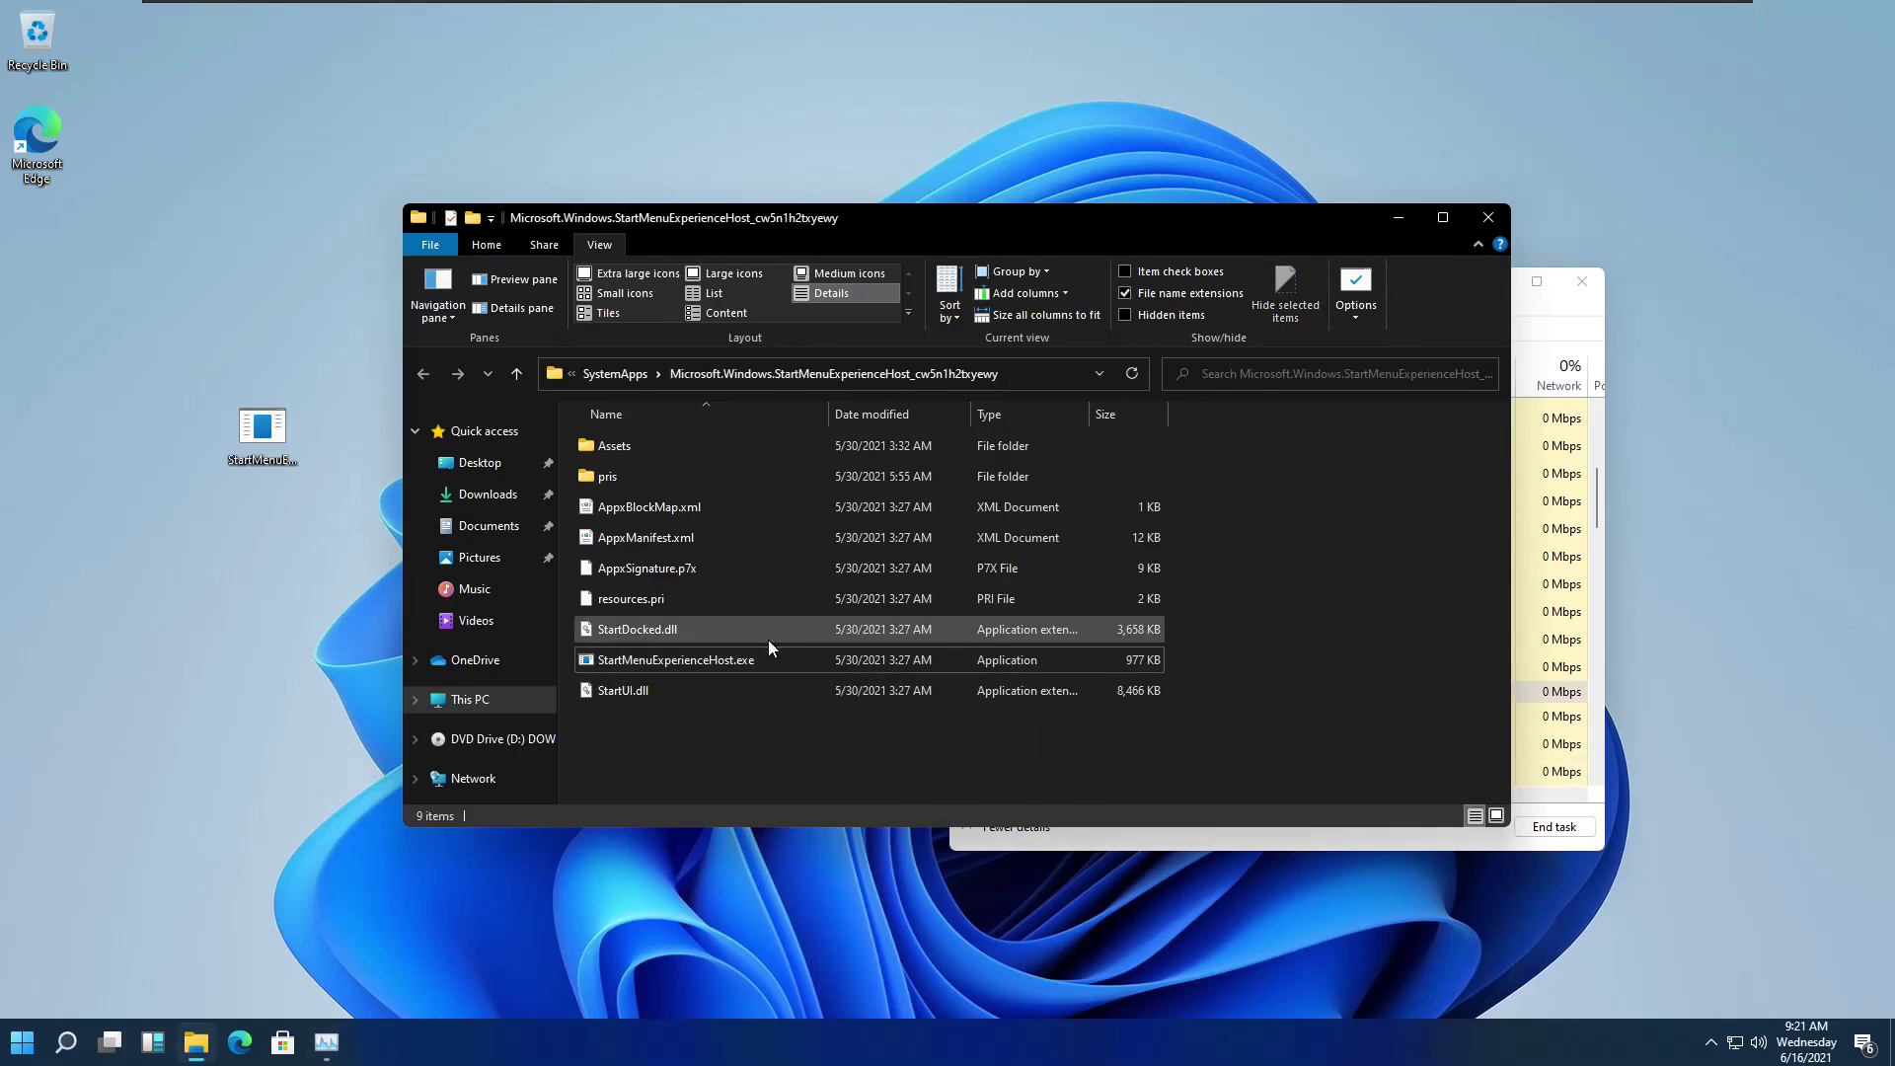
left_click(733, 663)
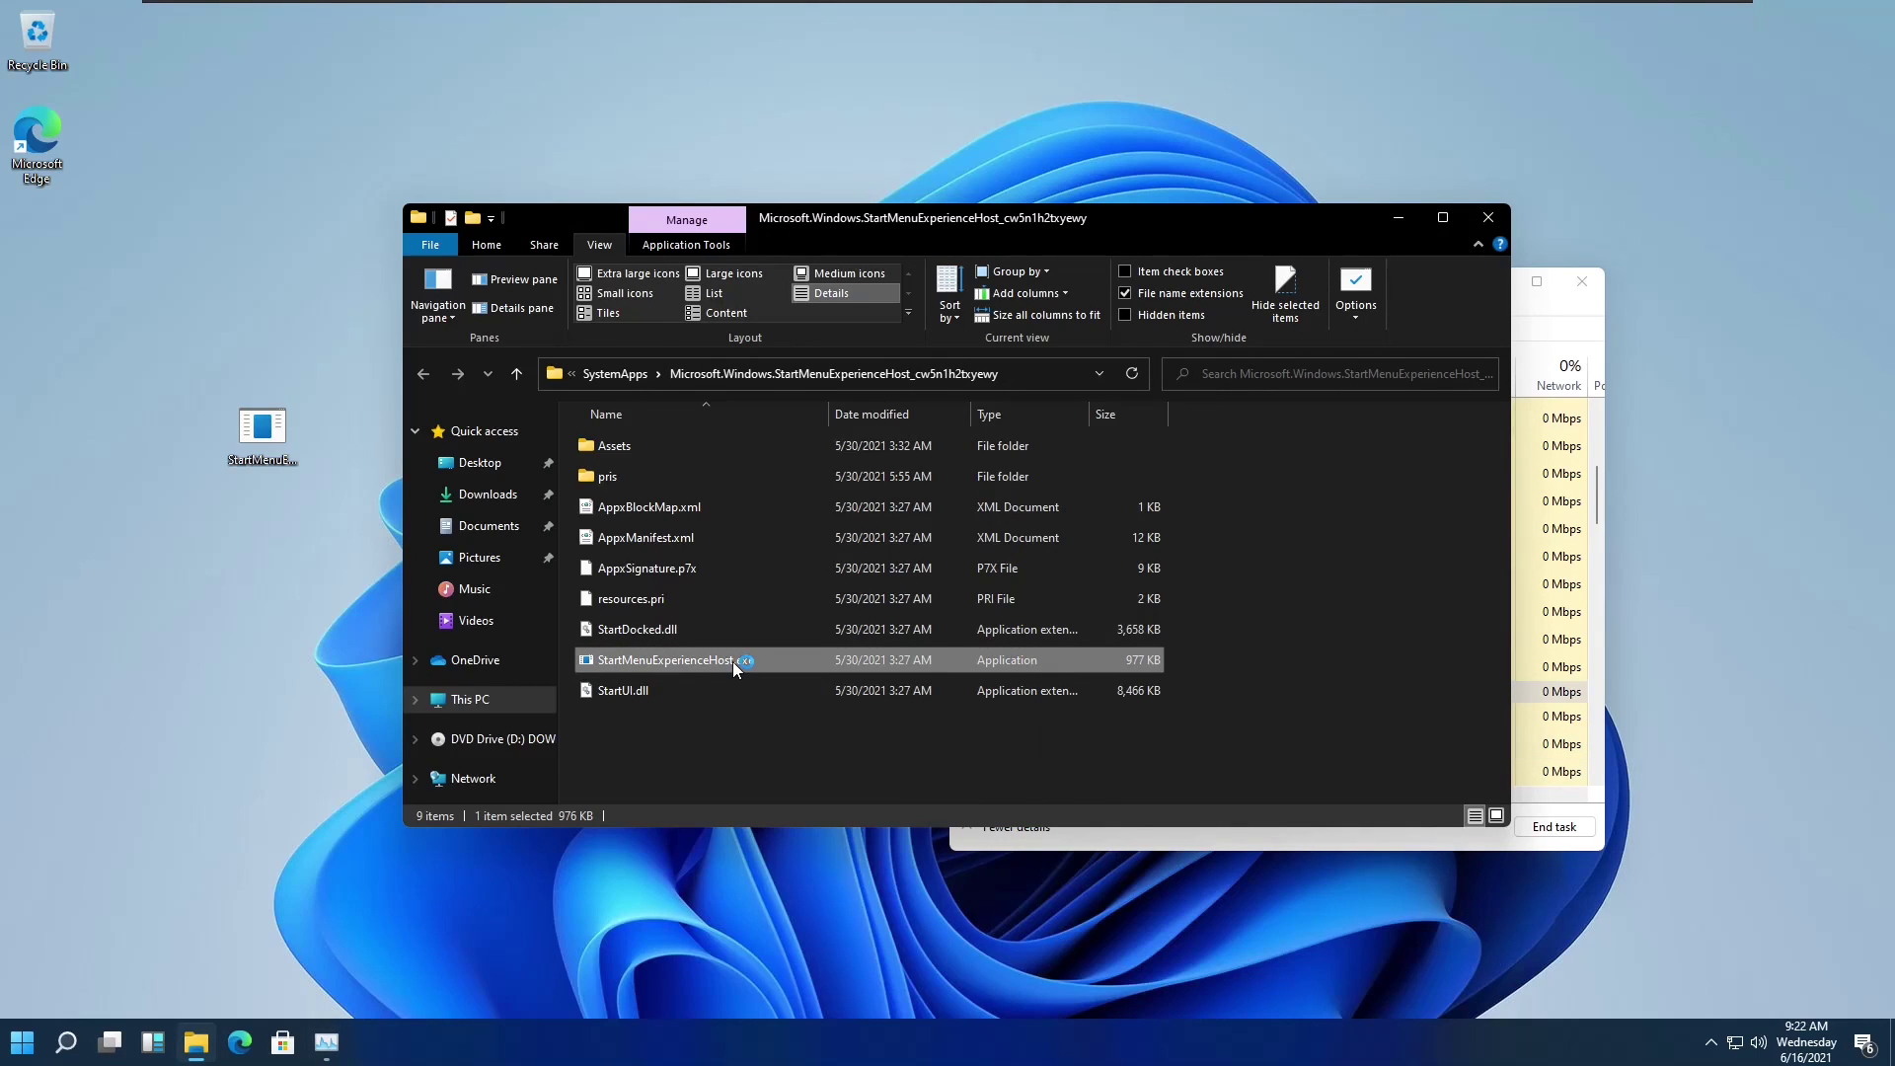
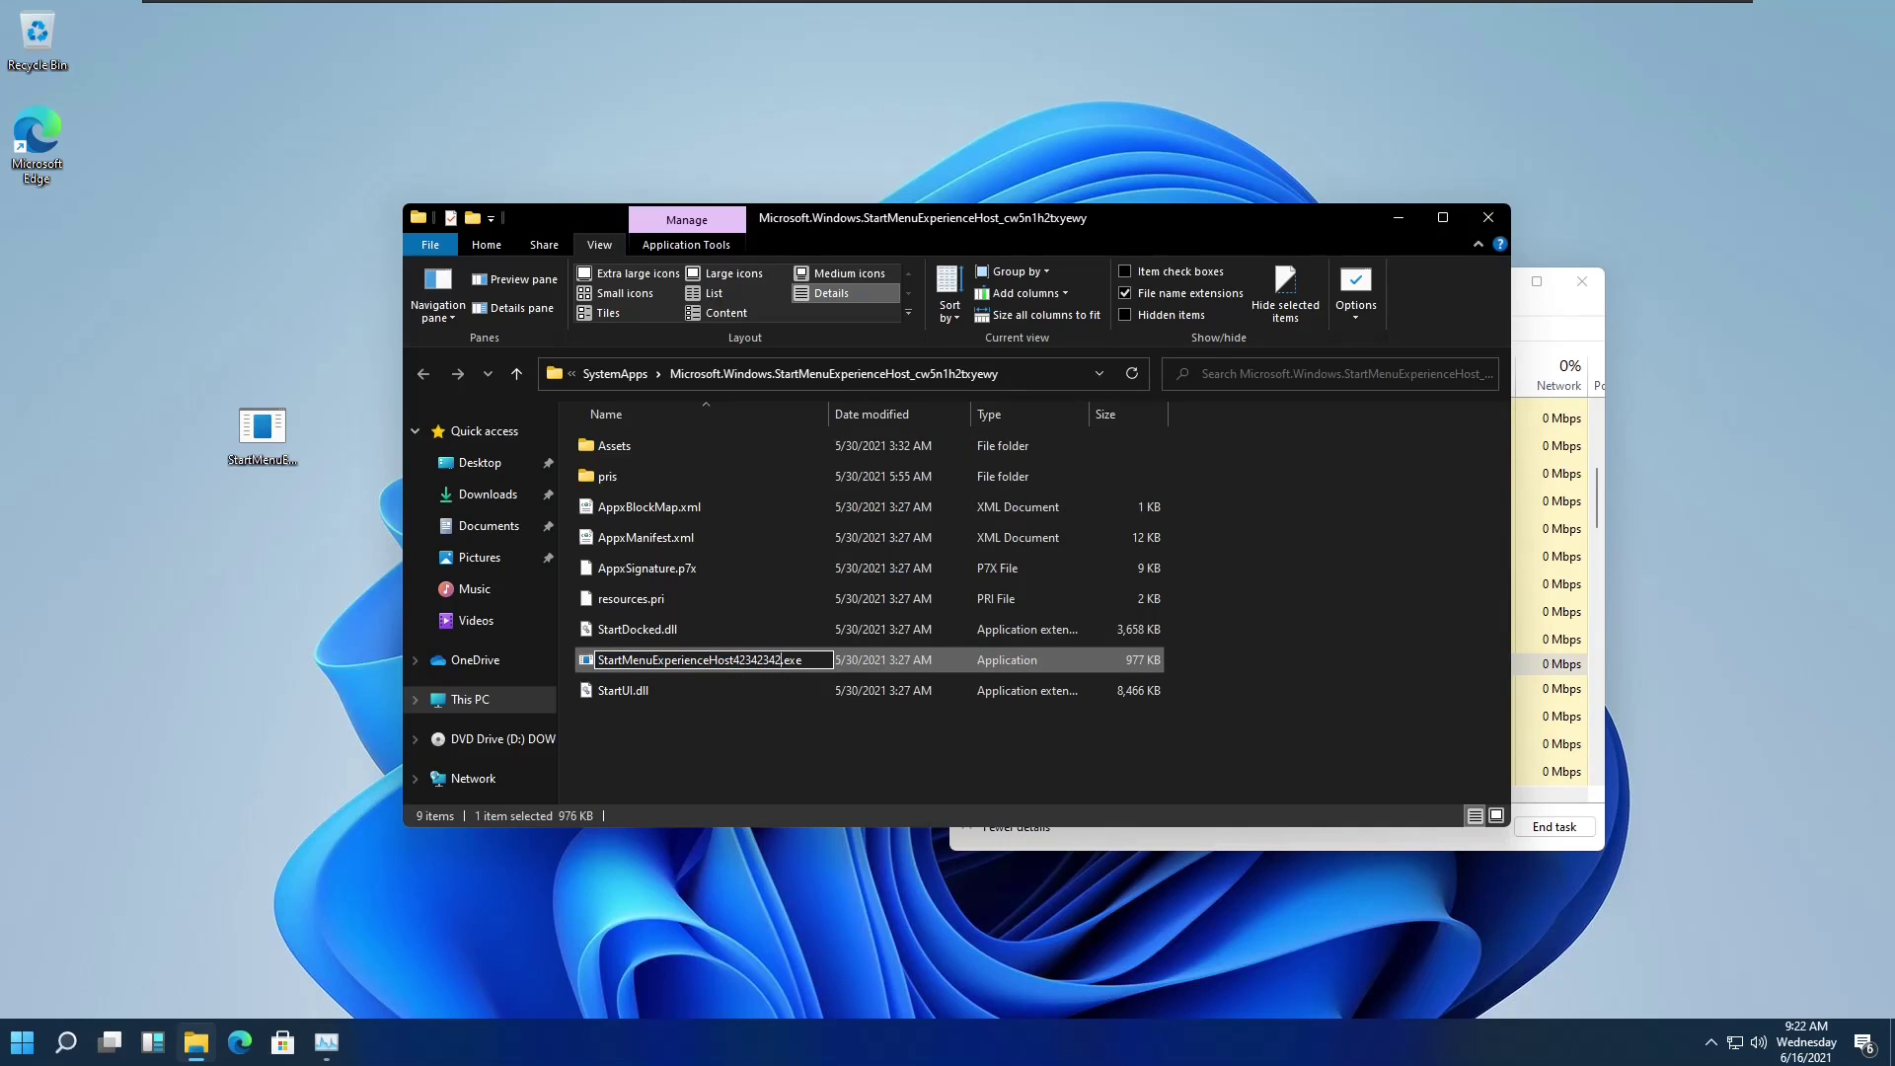
key("Return")
left_click(928, 597)
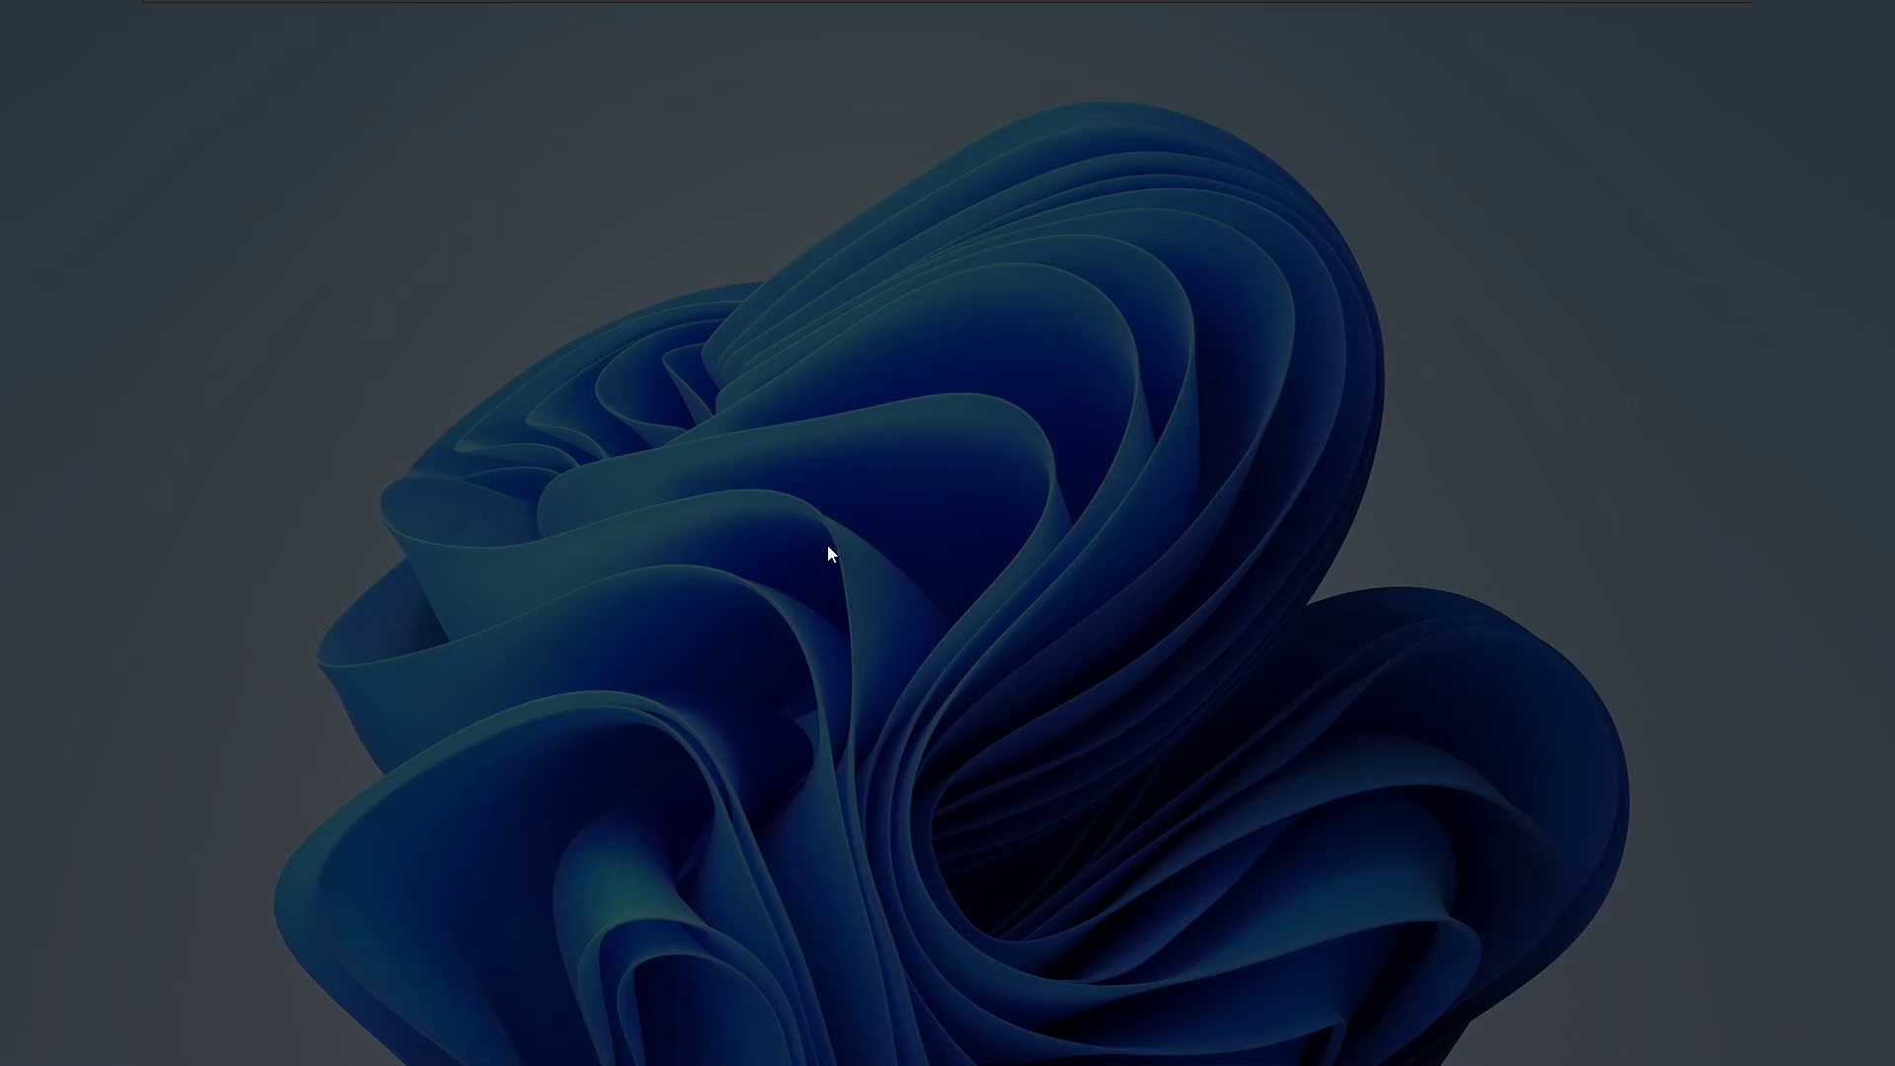
left_click(846, 642)
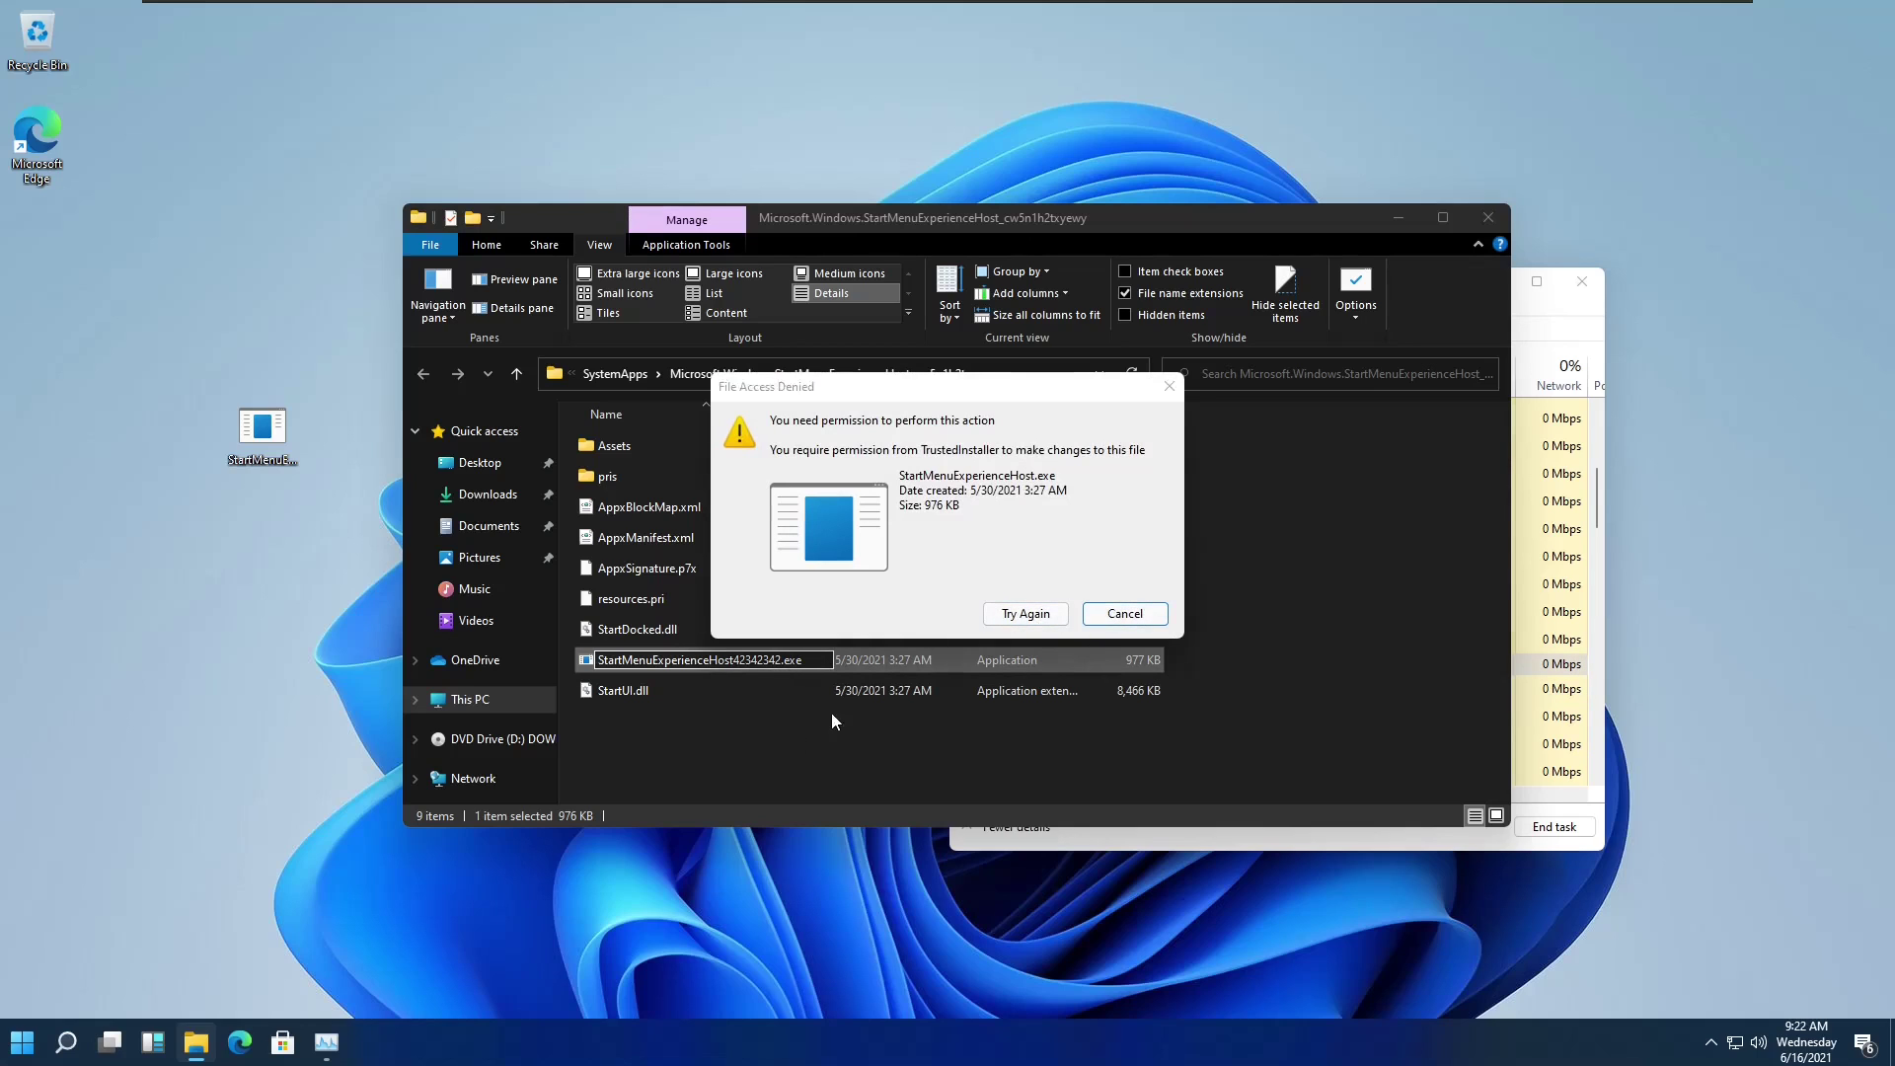
left_click(1016, 612)
left_click(1123, 613)
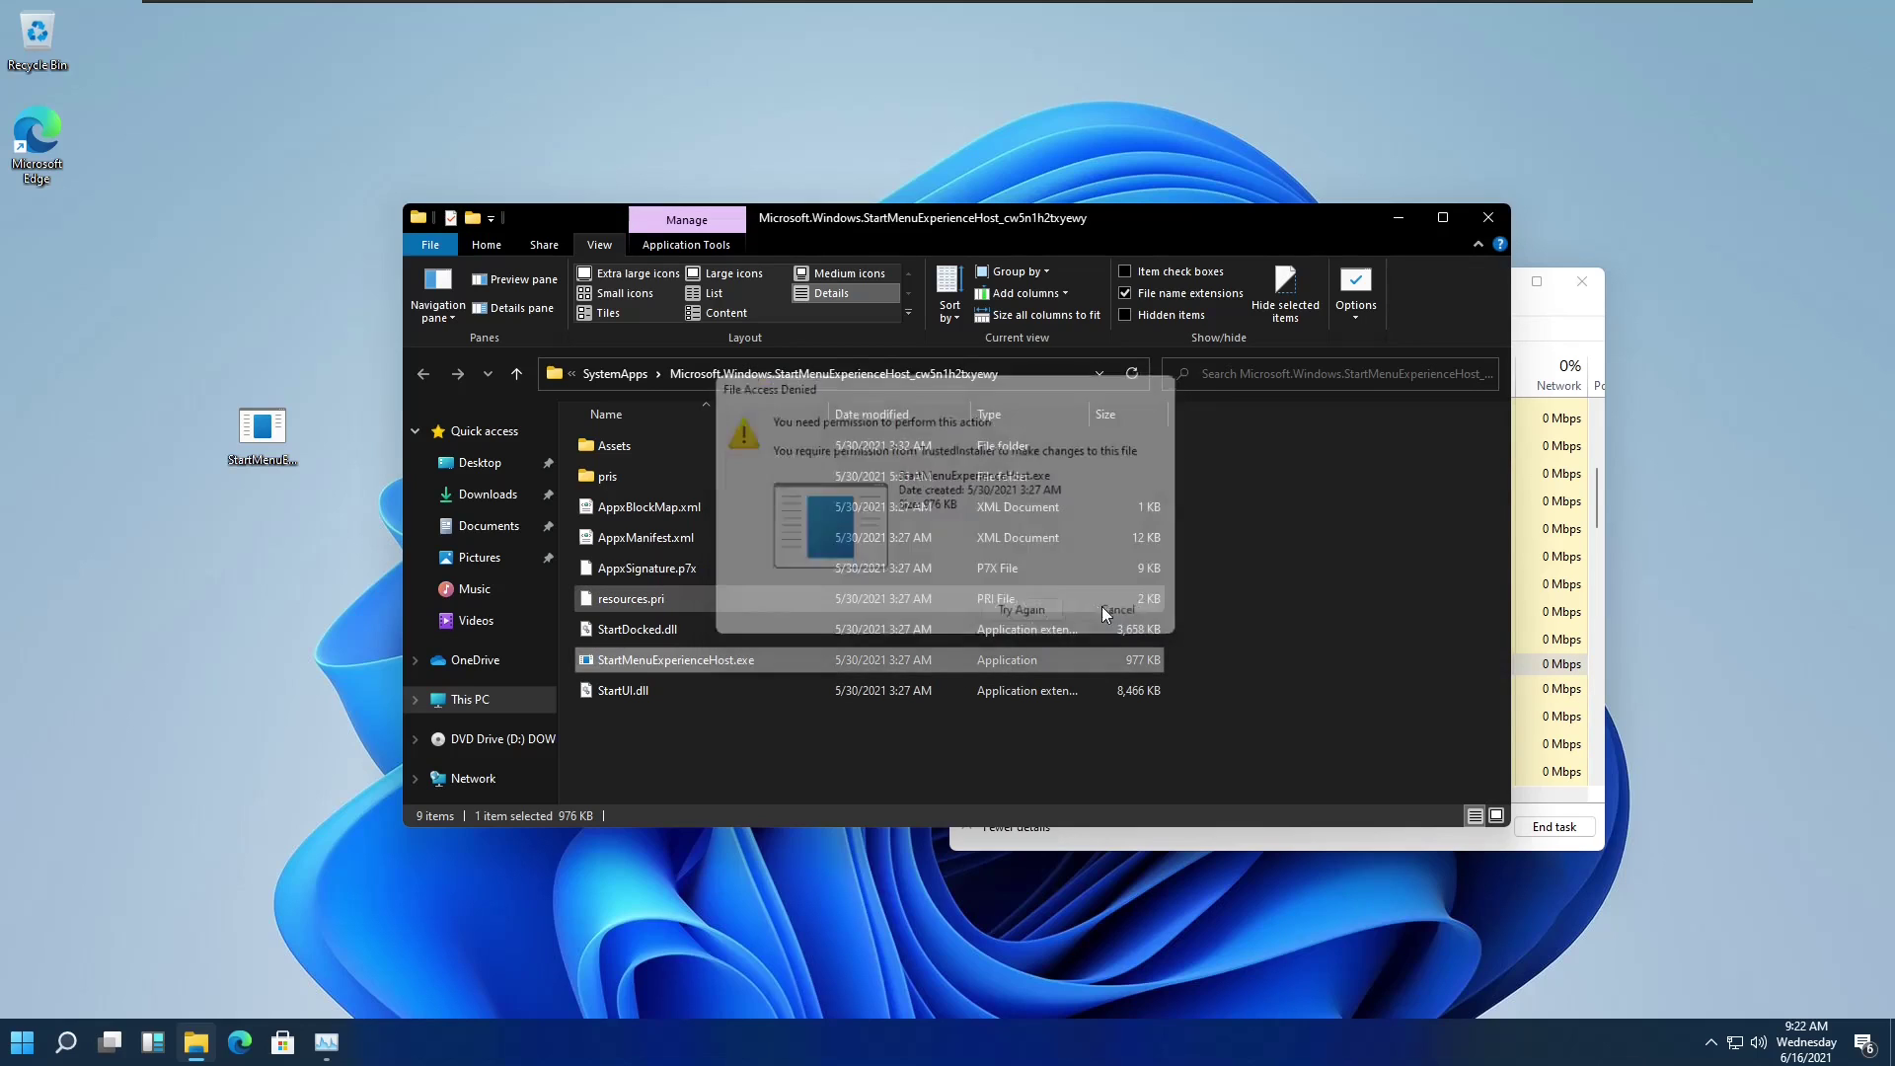
Open the advanced security settings for StartMenuExperienceHost.exe in the SystemApps folder.
right_click(755, 656)
left_click(881, 977)
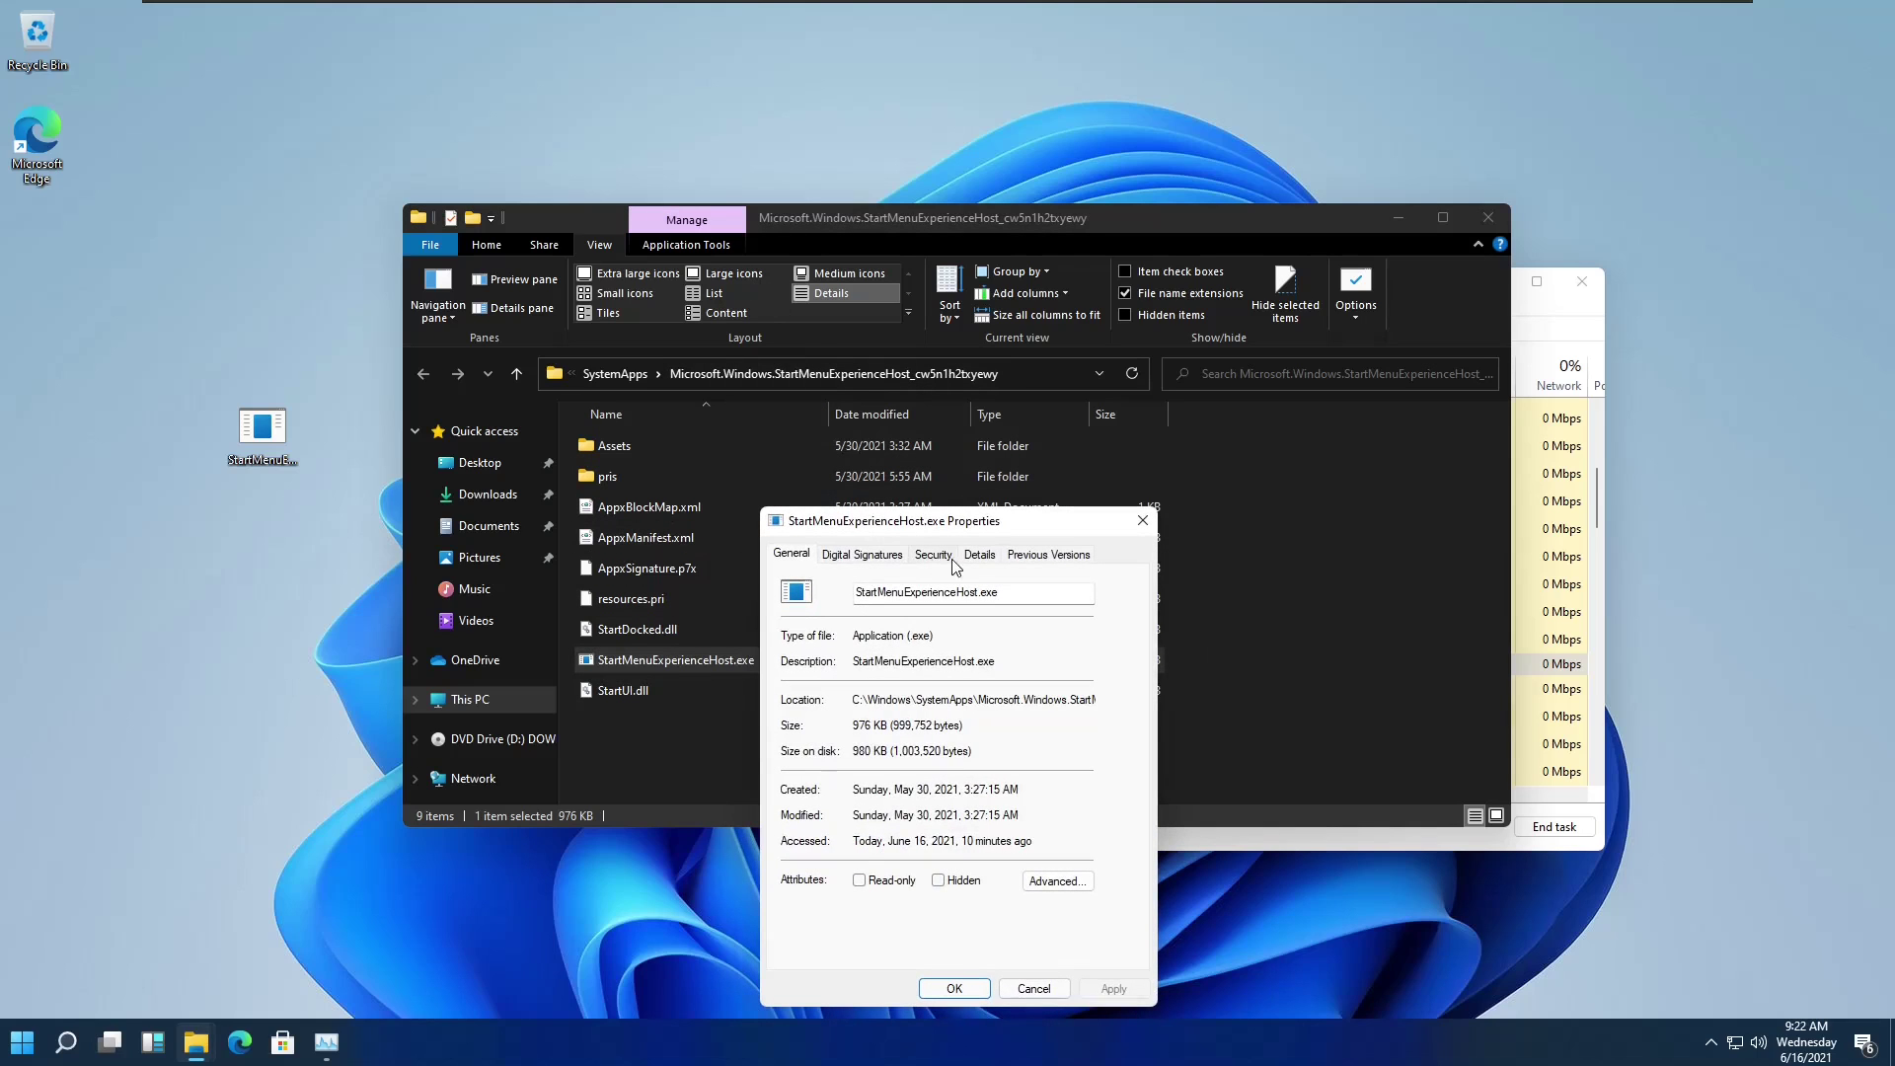
left_click(934, 555)
left_click(1096, 916)
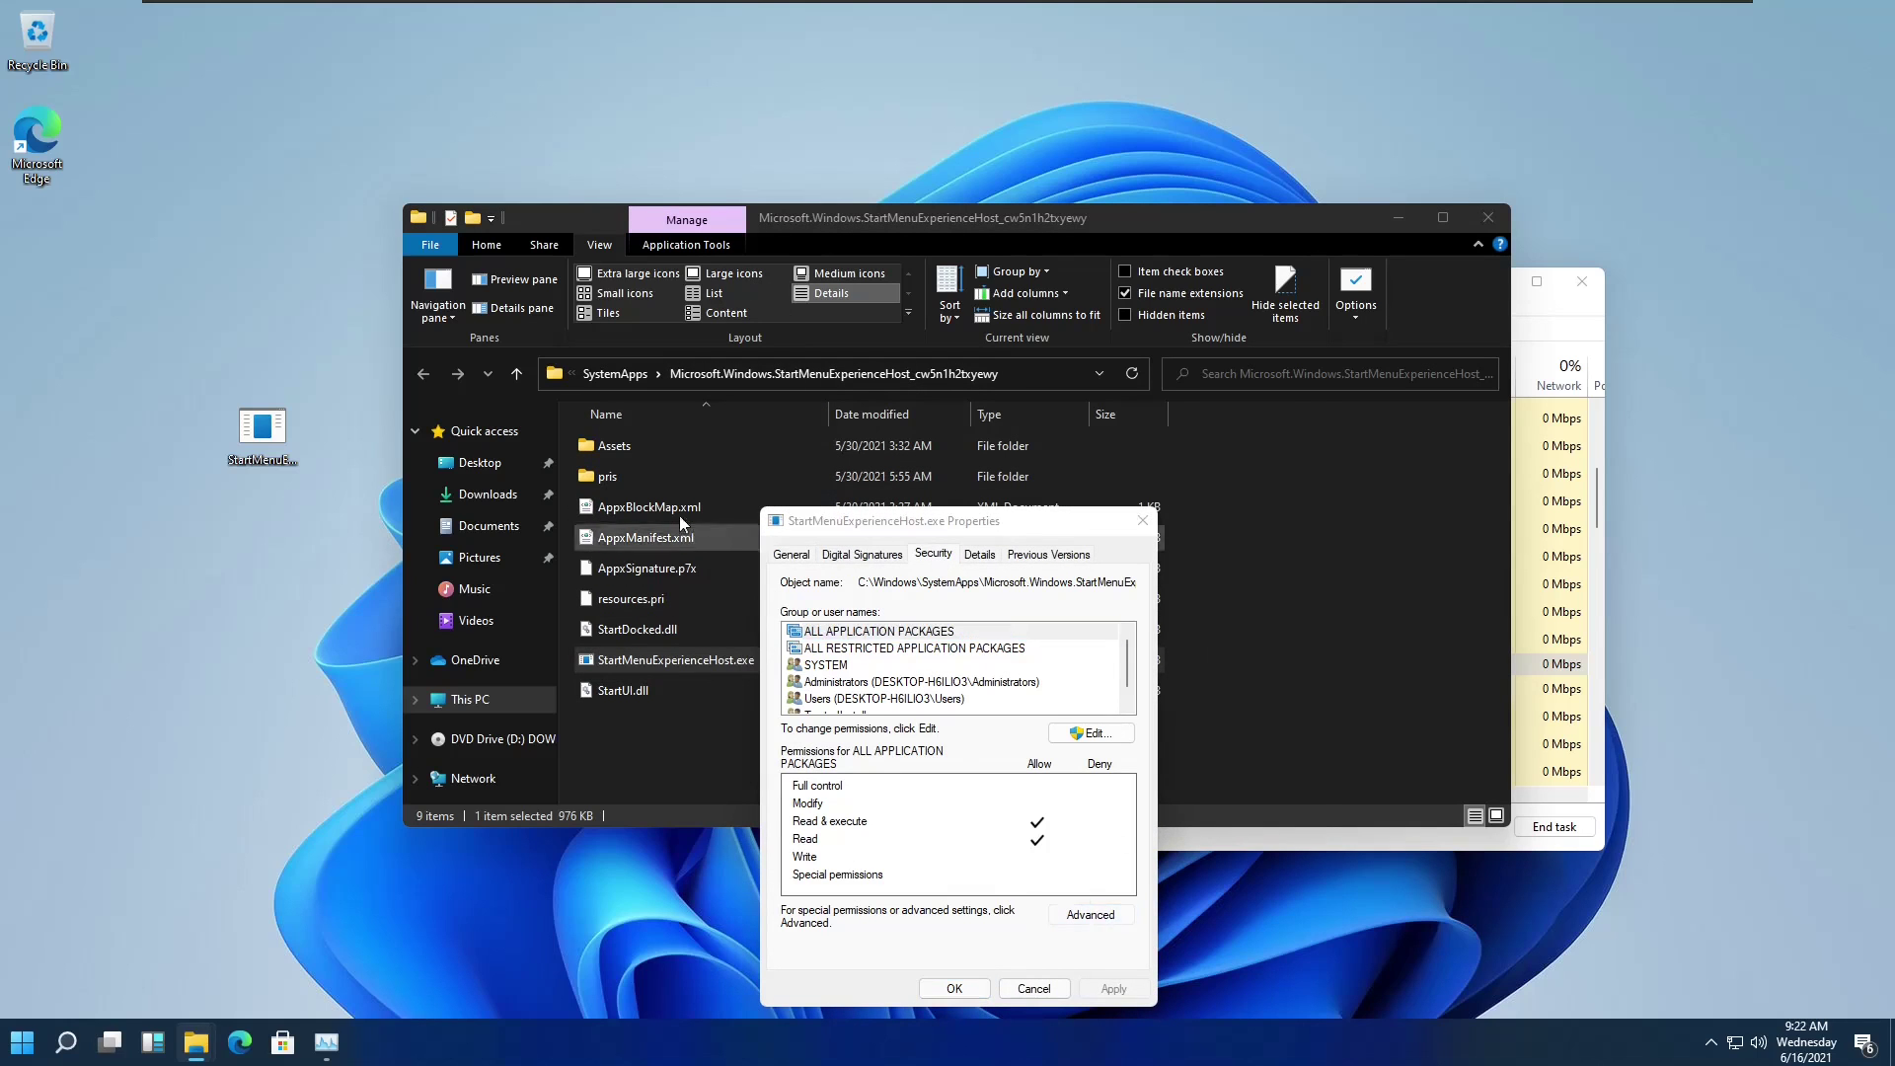
Change the owner of StartMenuExperienceHost.exe to the signed-in user's account, checking the name before applying the change.
left_click(801, 342)
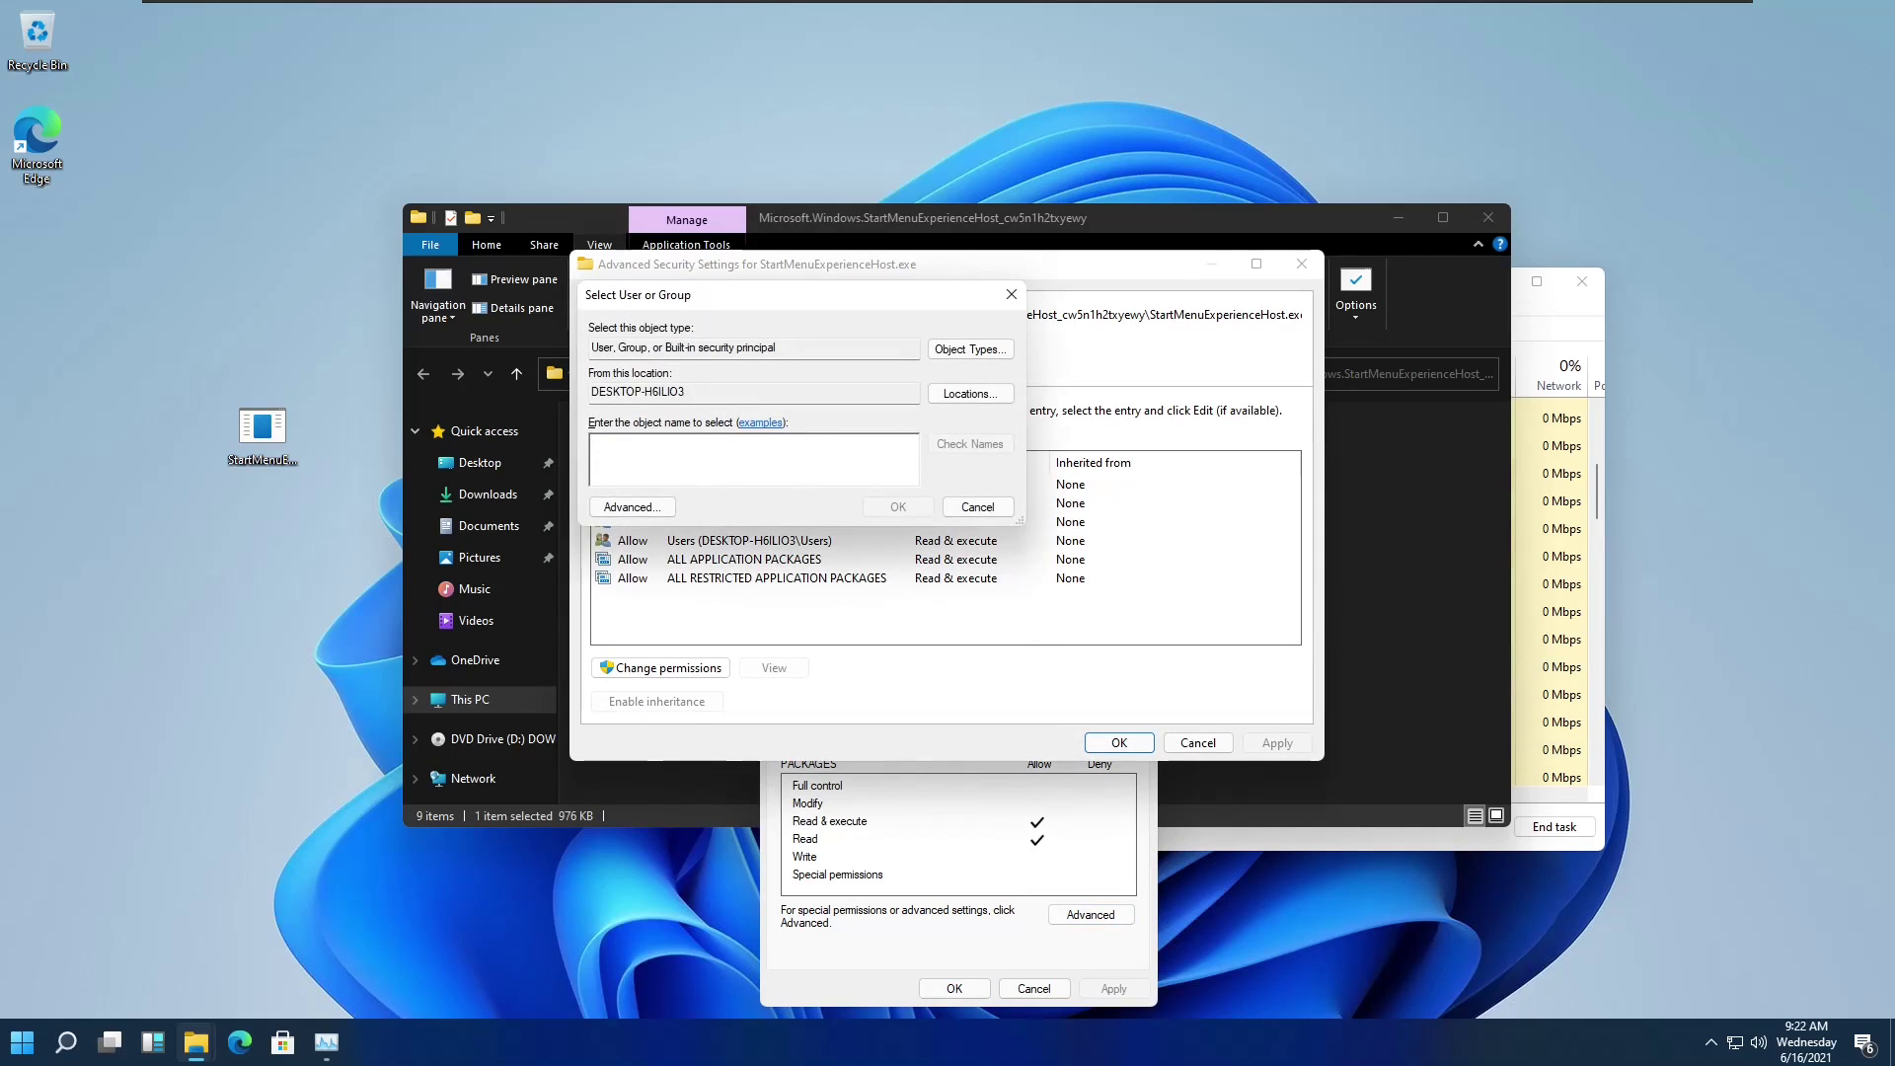
type("Mine")
left_click(22, 1041)
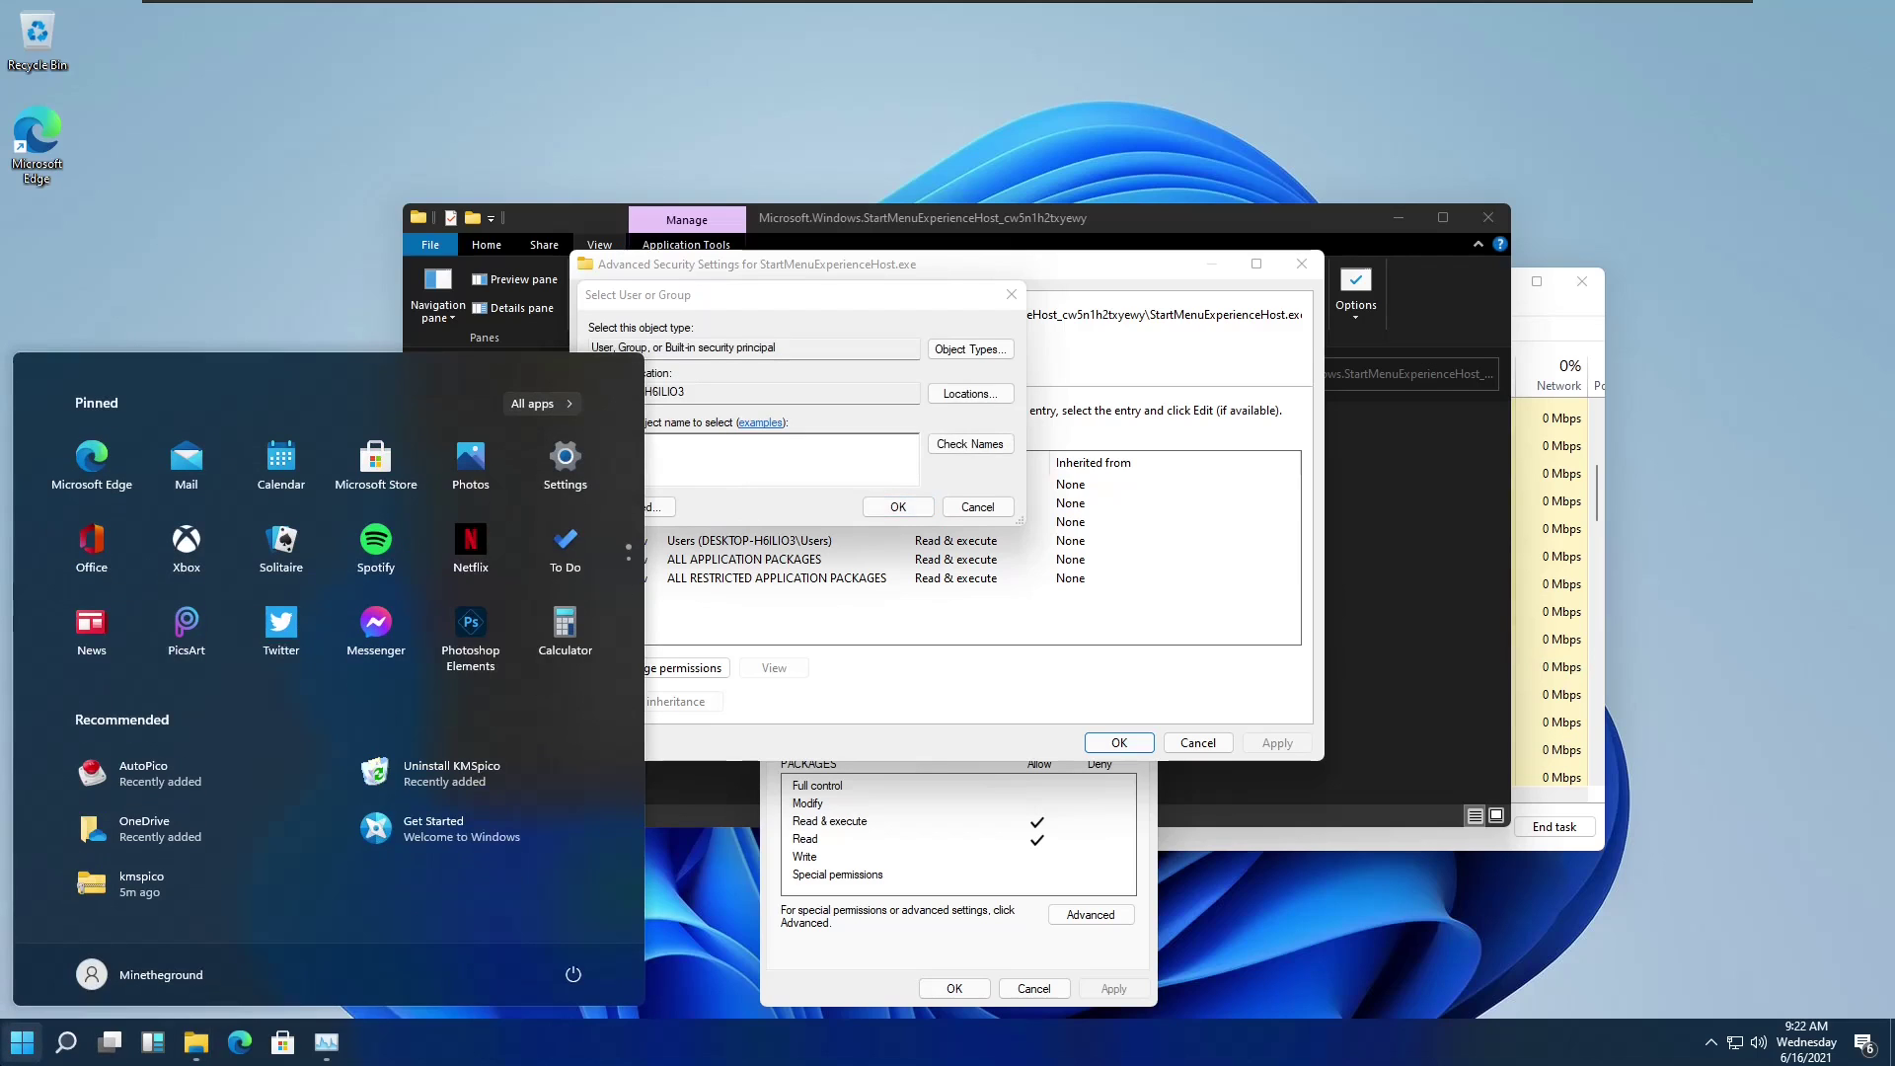
key("Escape")
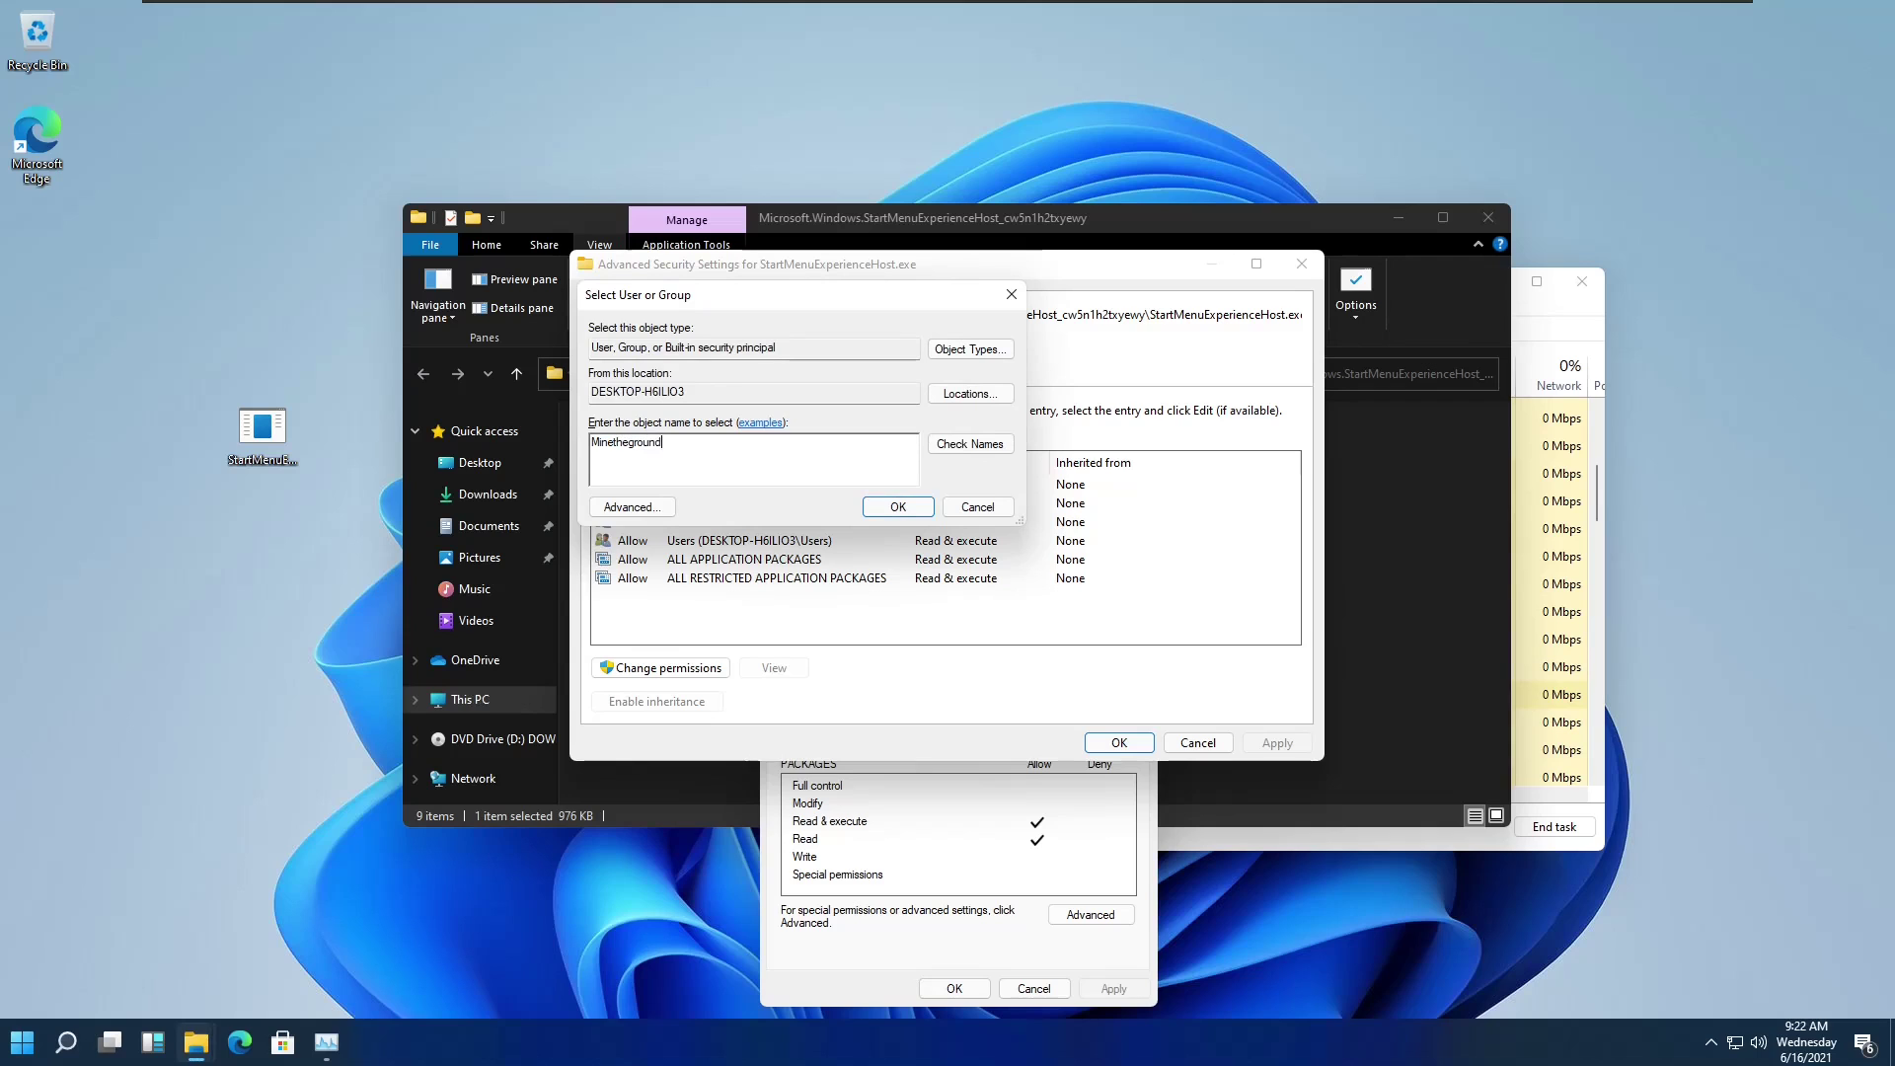
left_click(969, 443)
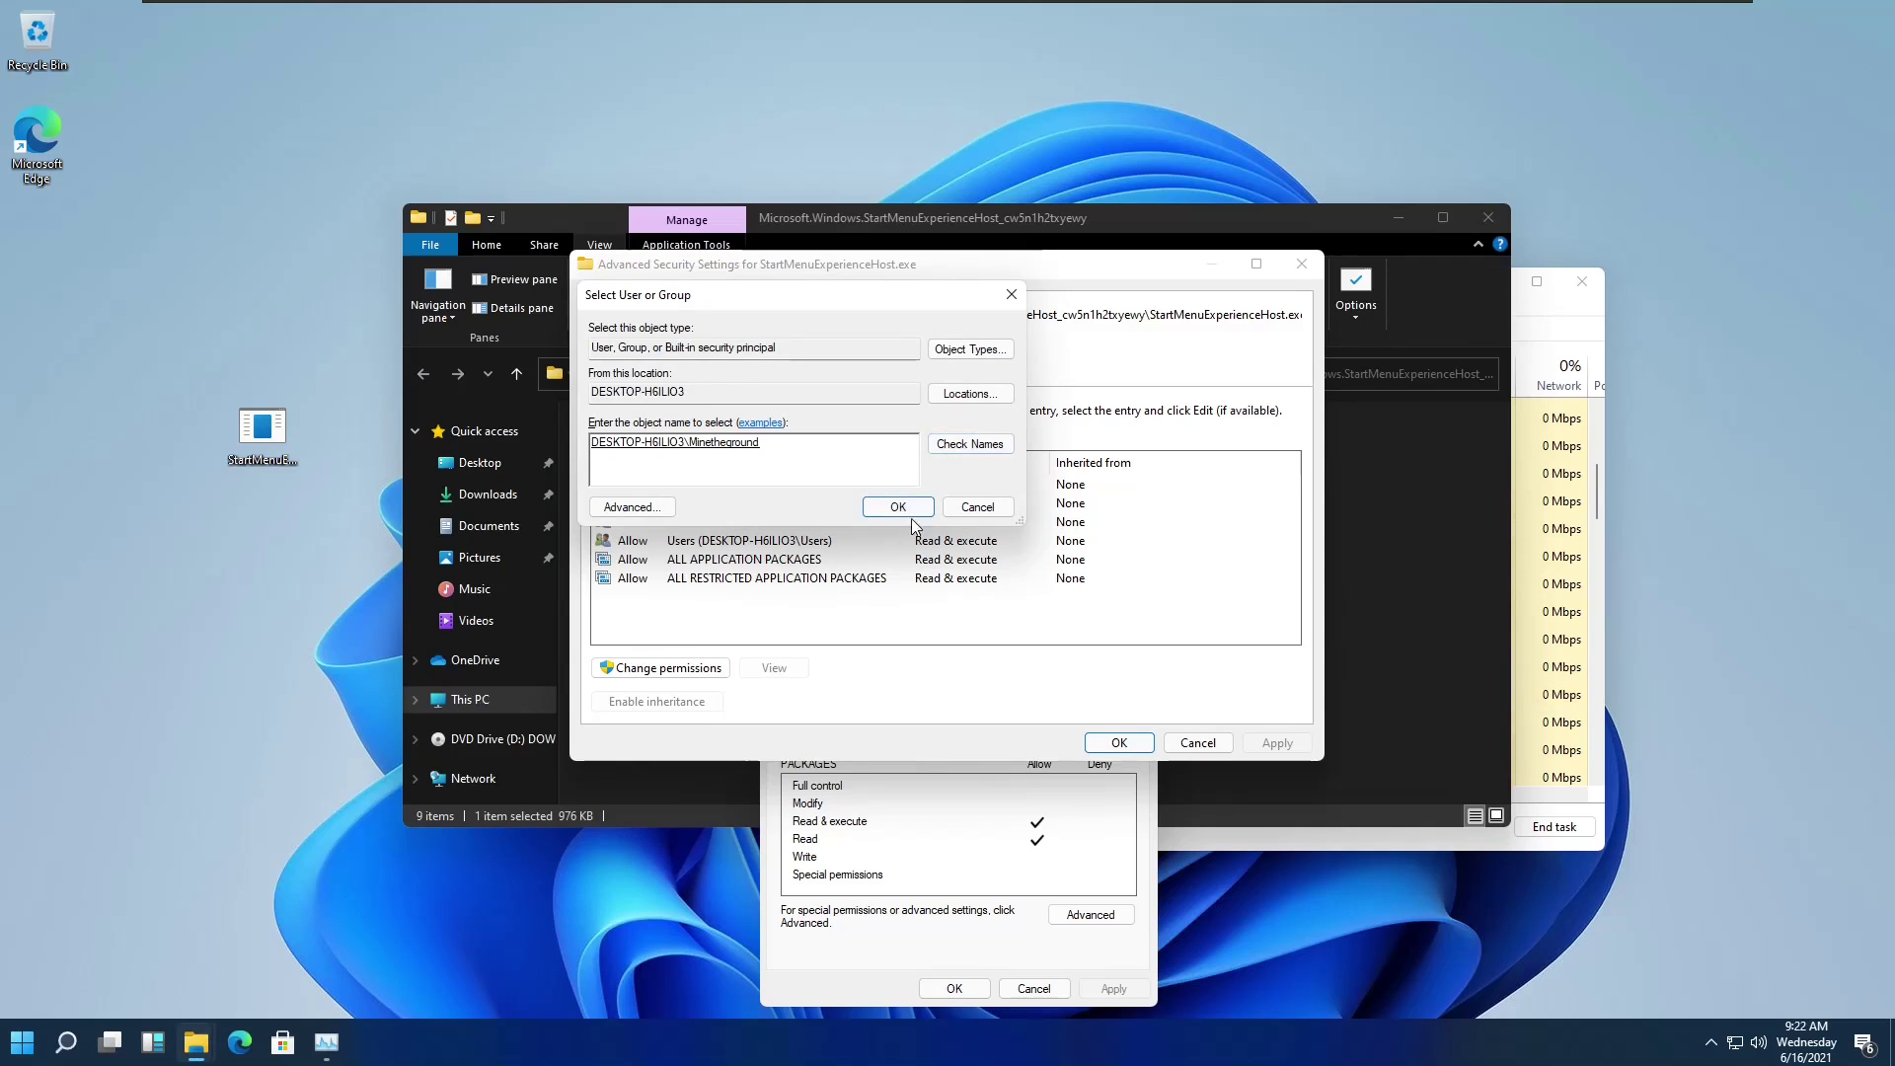
left_click(900, 509)
left_click(1276, 742)
left_click(1102, 594)
left_click(1119, 742)
Allow Full control of StartMenuExperienceHost.exe for the Administrators and Users groups, apply the permissions and close the file's properties.
left_click(1090, 734)
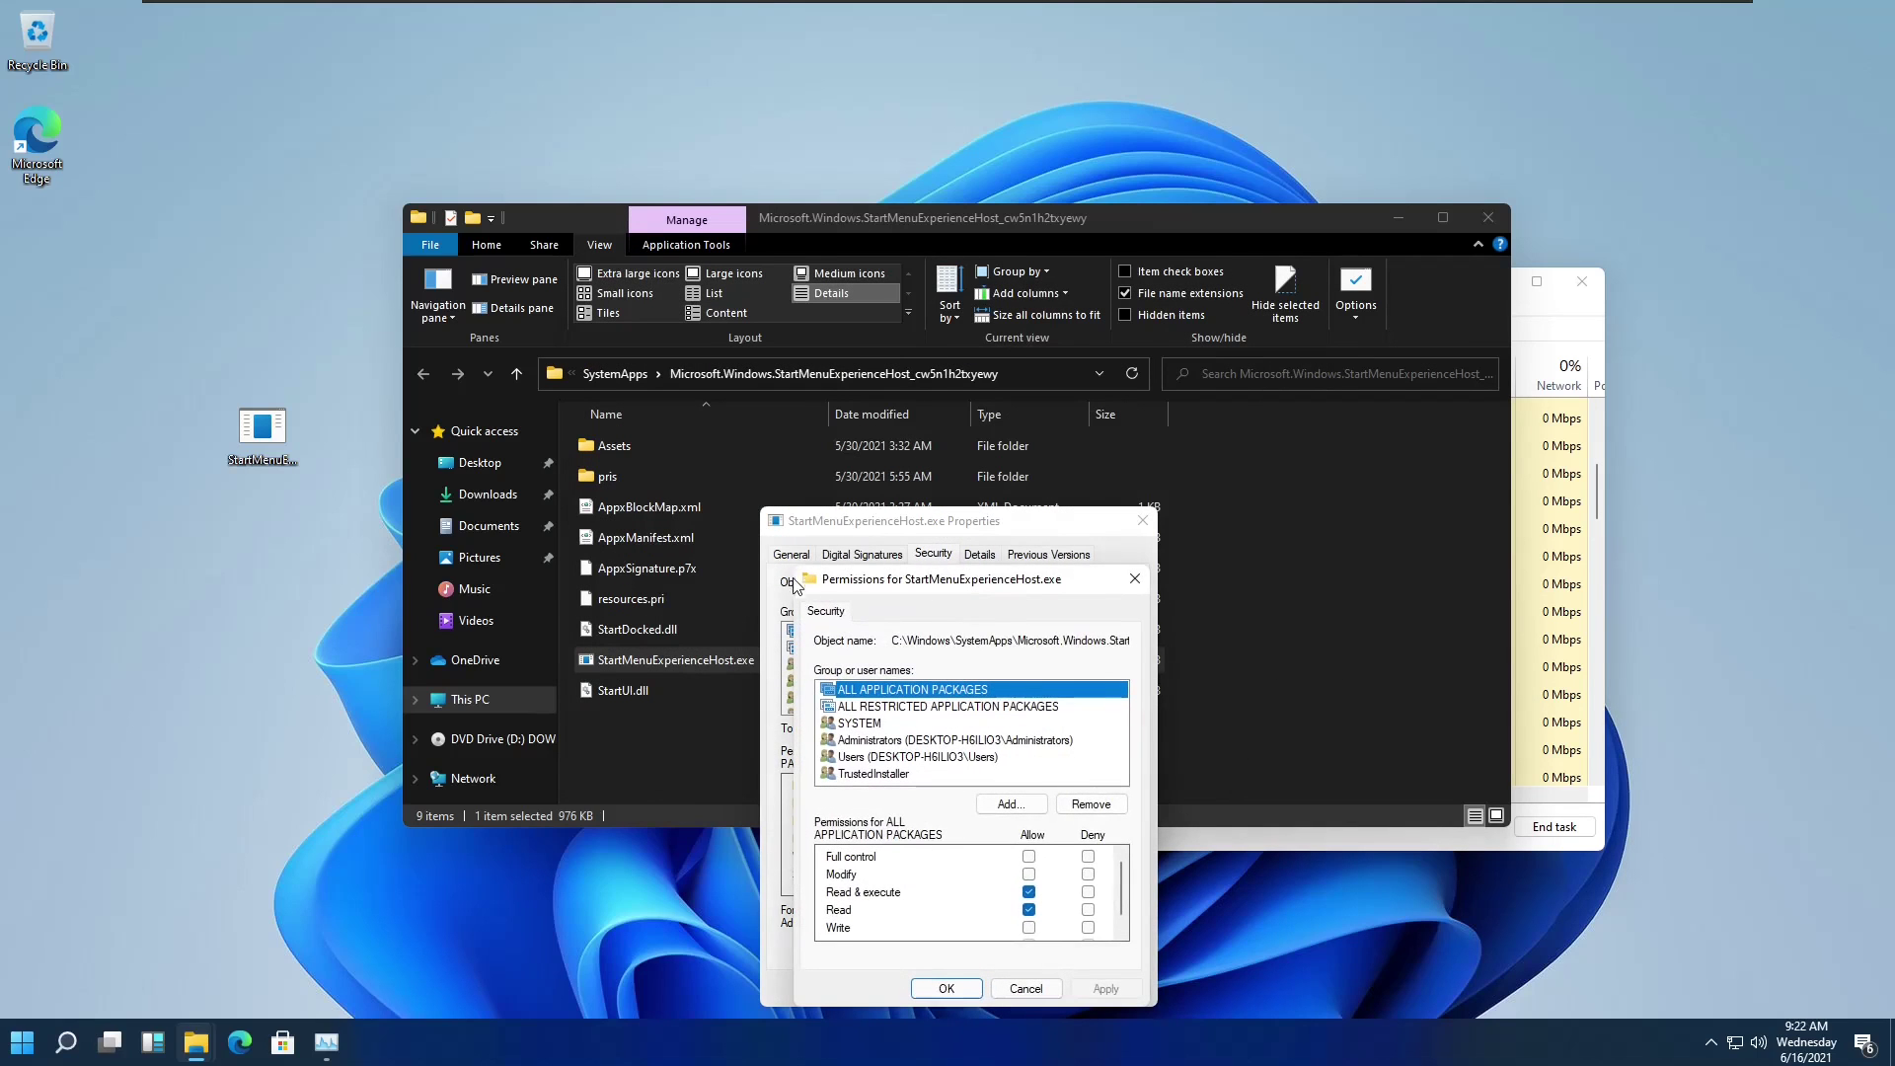
left_click(867, 742)
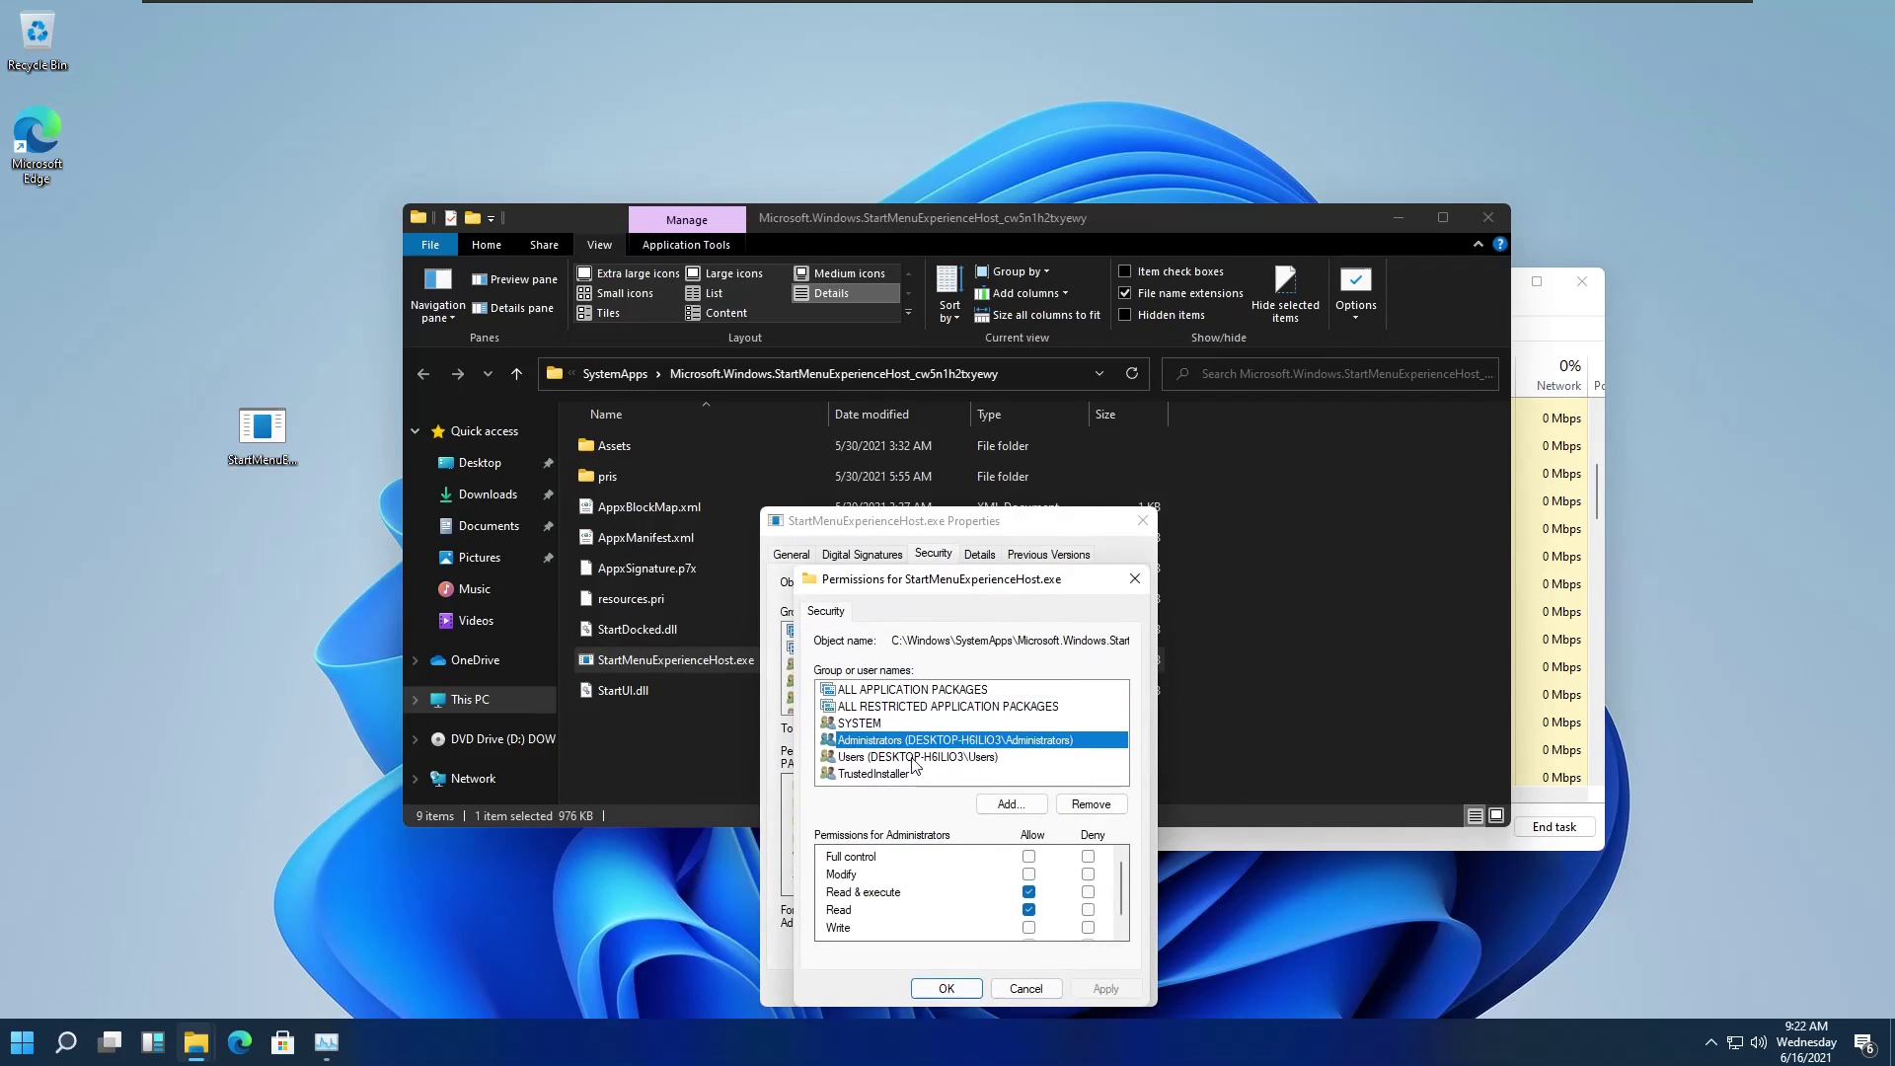
left_click(1029, 857)
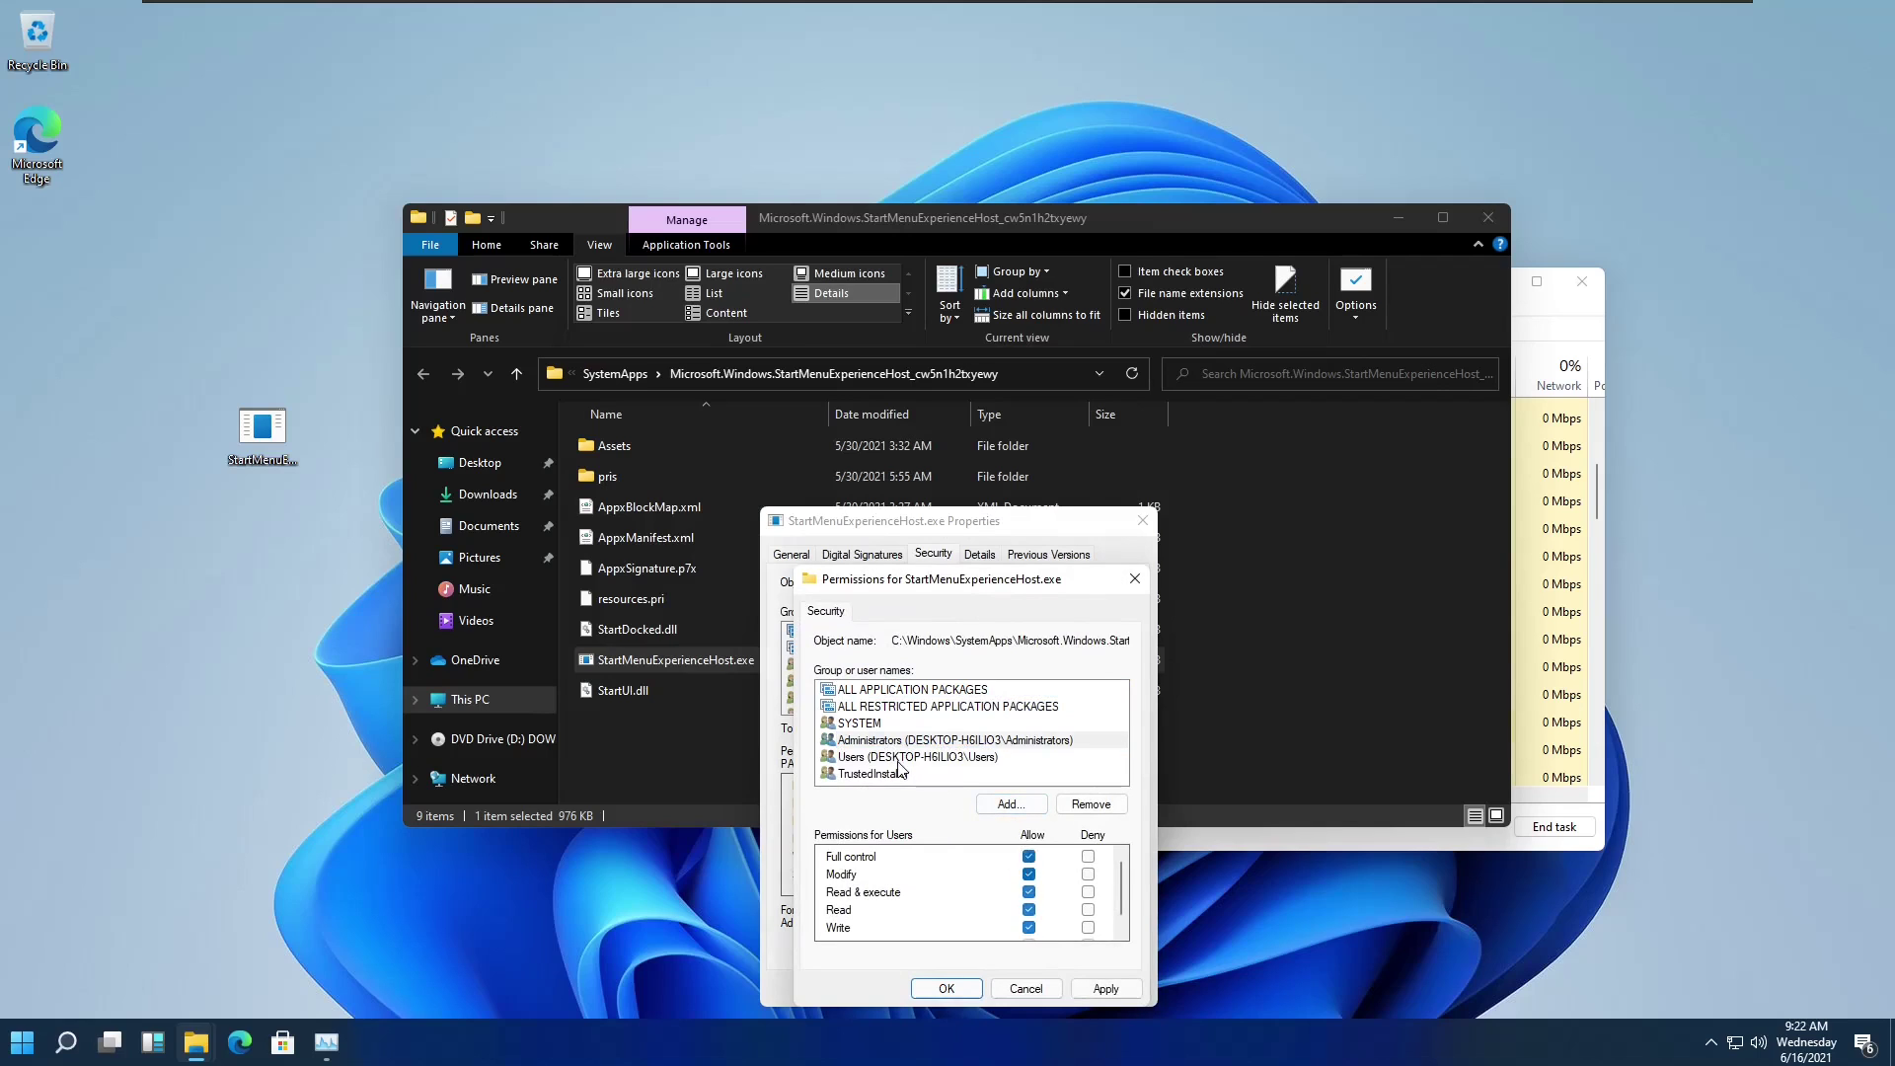
left_click(897, 758)
left_click(1029, 857)
left_click(1074, 987)
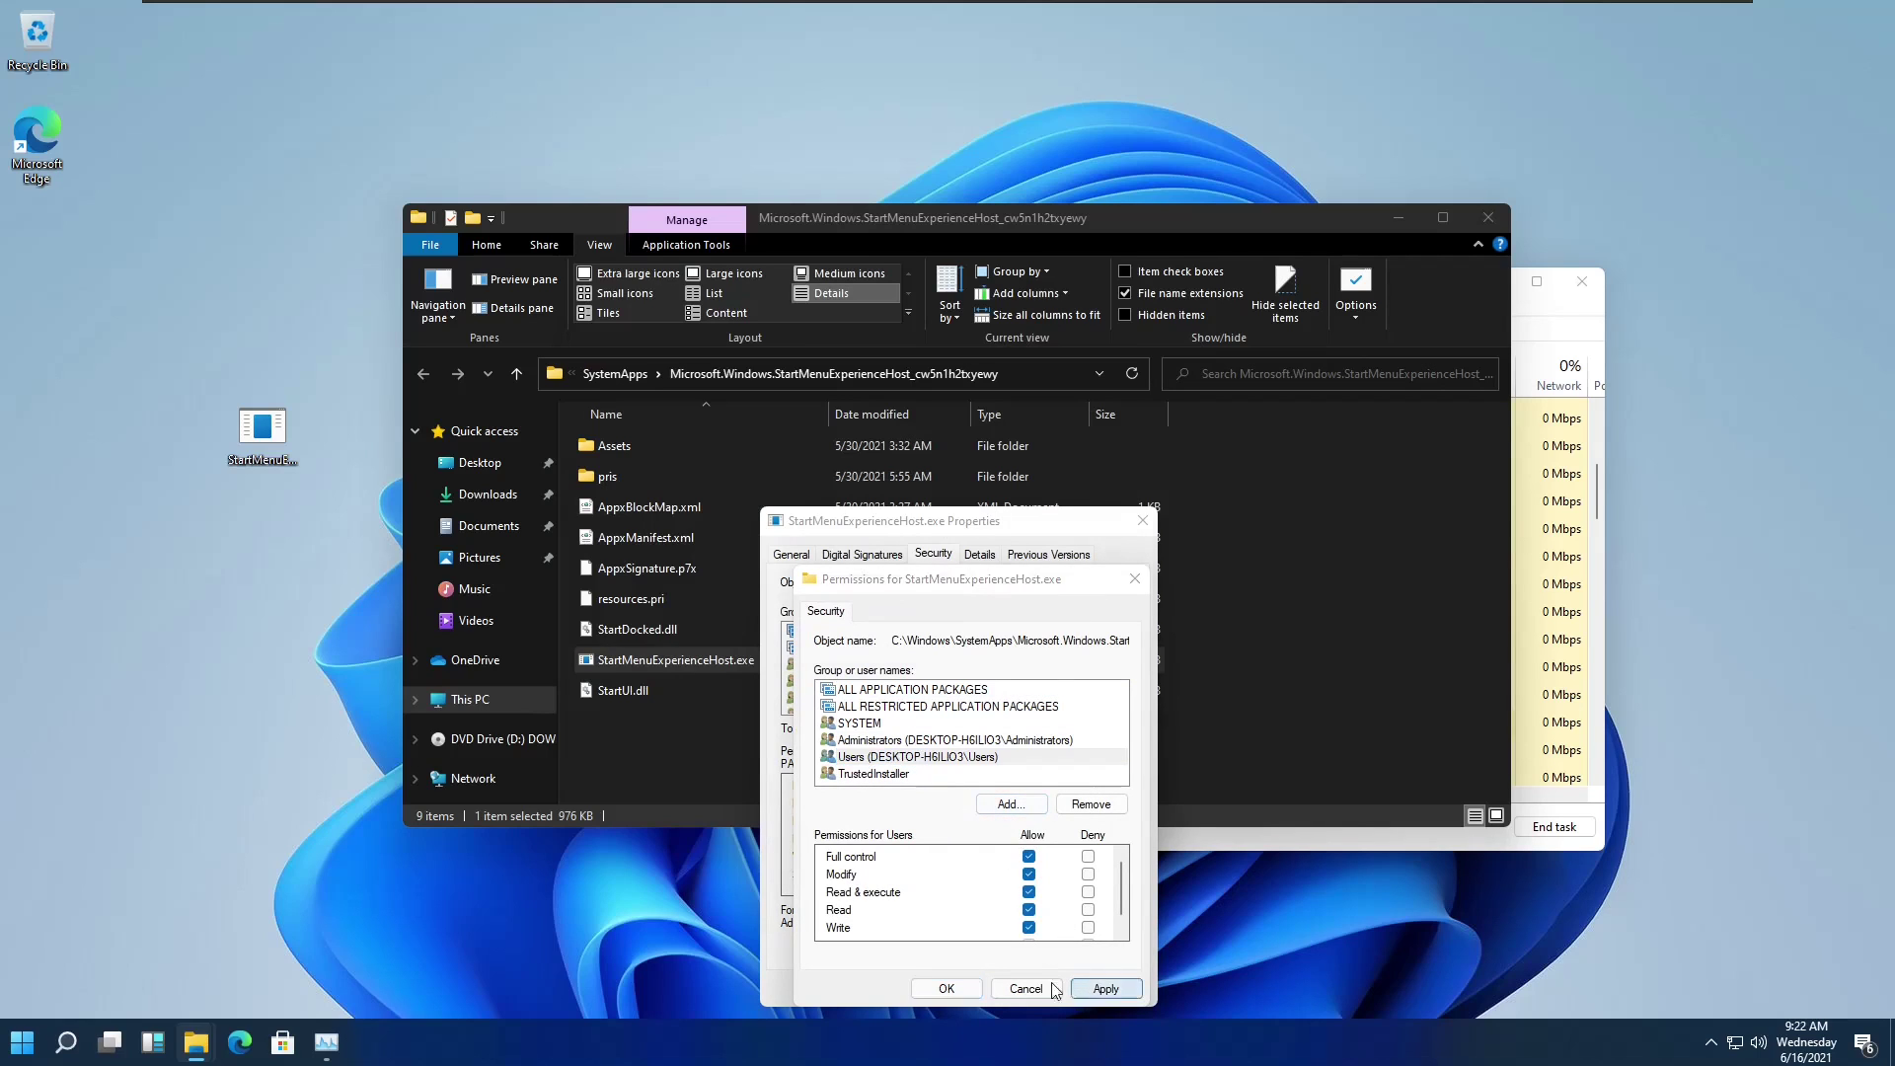
left_click(1020, 599)
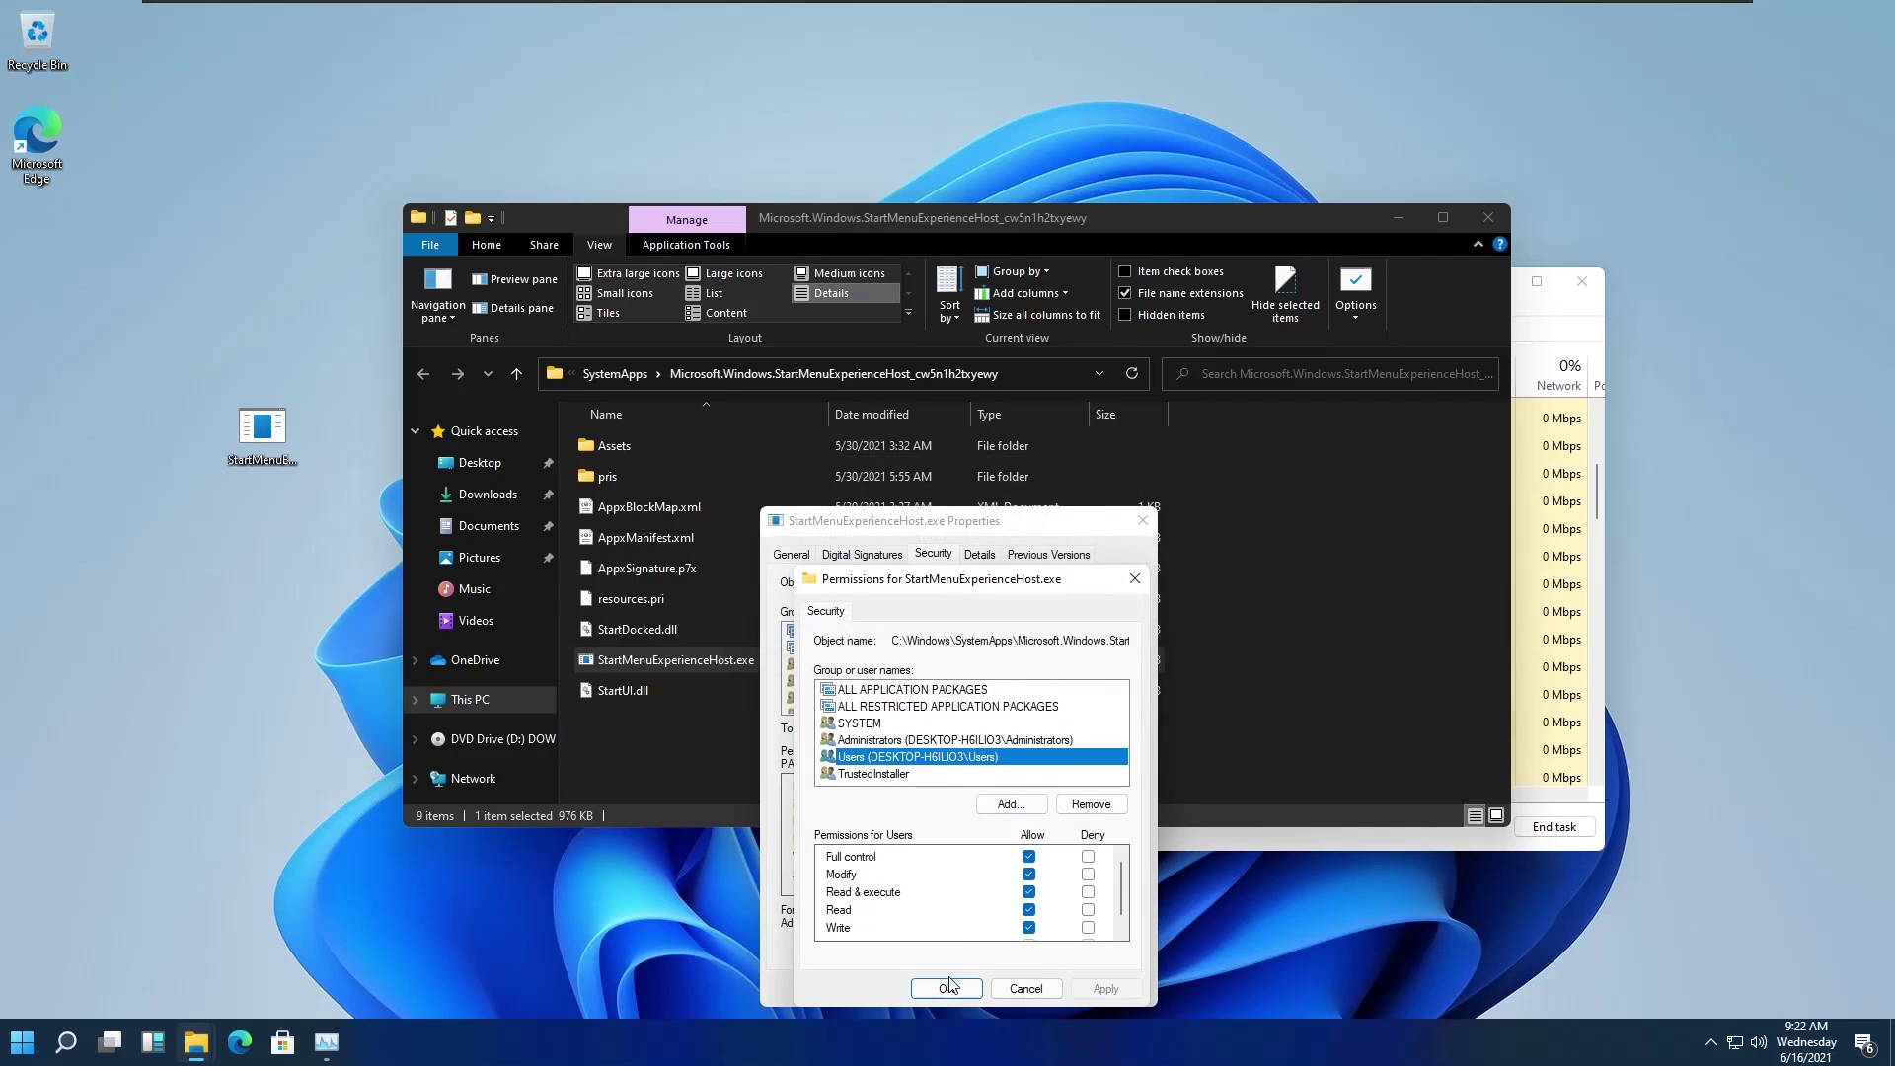
left_click(946, 988)
left_click(959, 989)
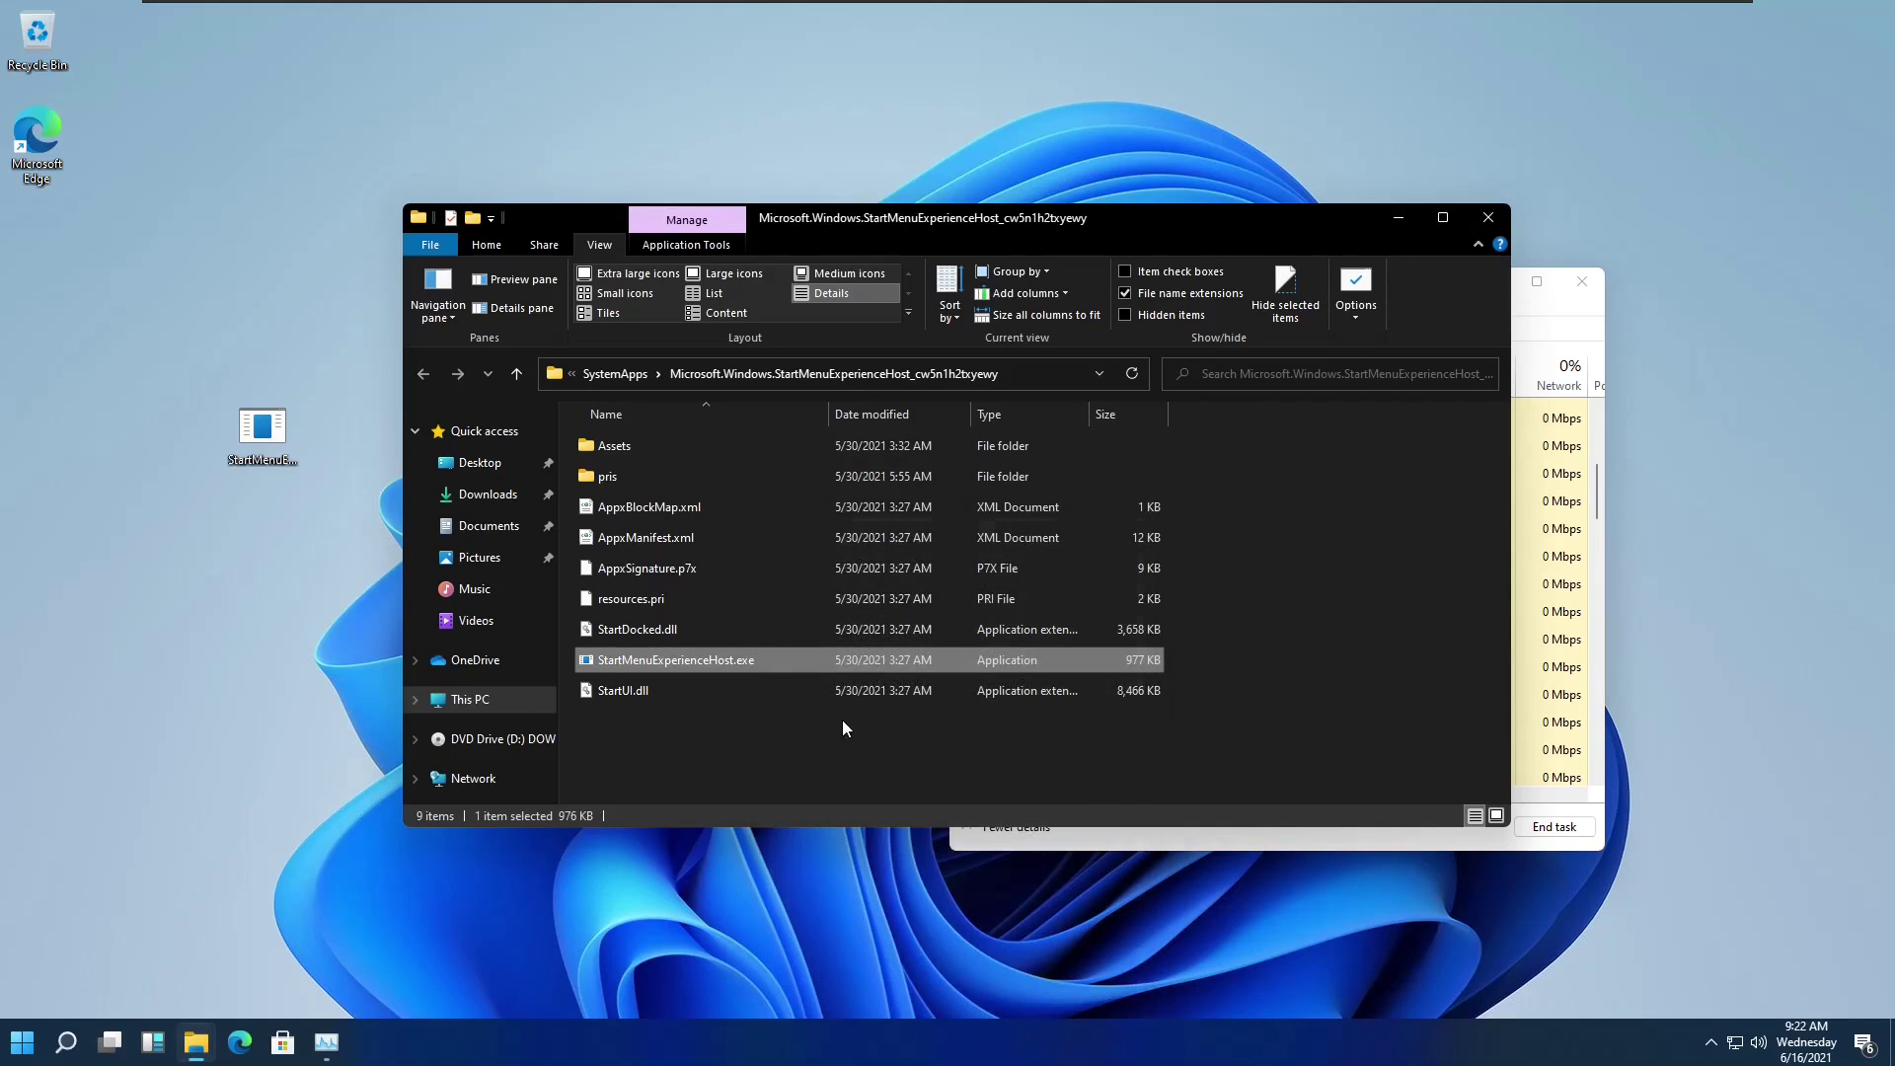
Rename StartMenuExperienceHost.exe in the SystemApps folder as StartMenuExperienceHost34534535.exe, granting administrator permission.
left_click(737, 665)
left_click(737, 659)
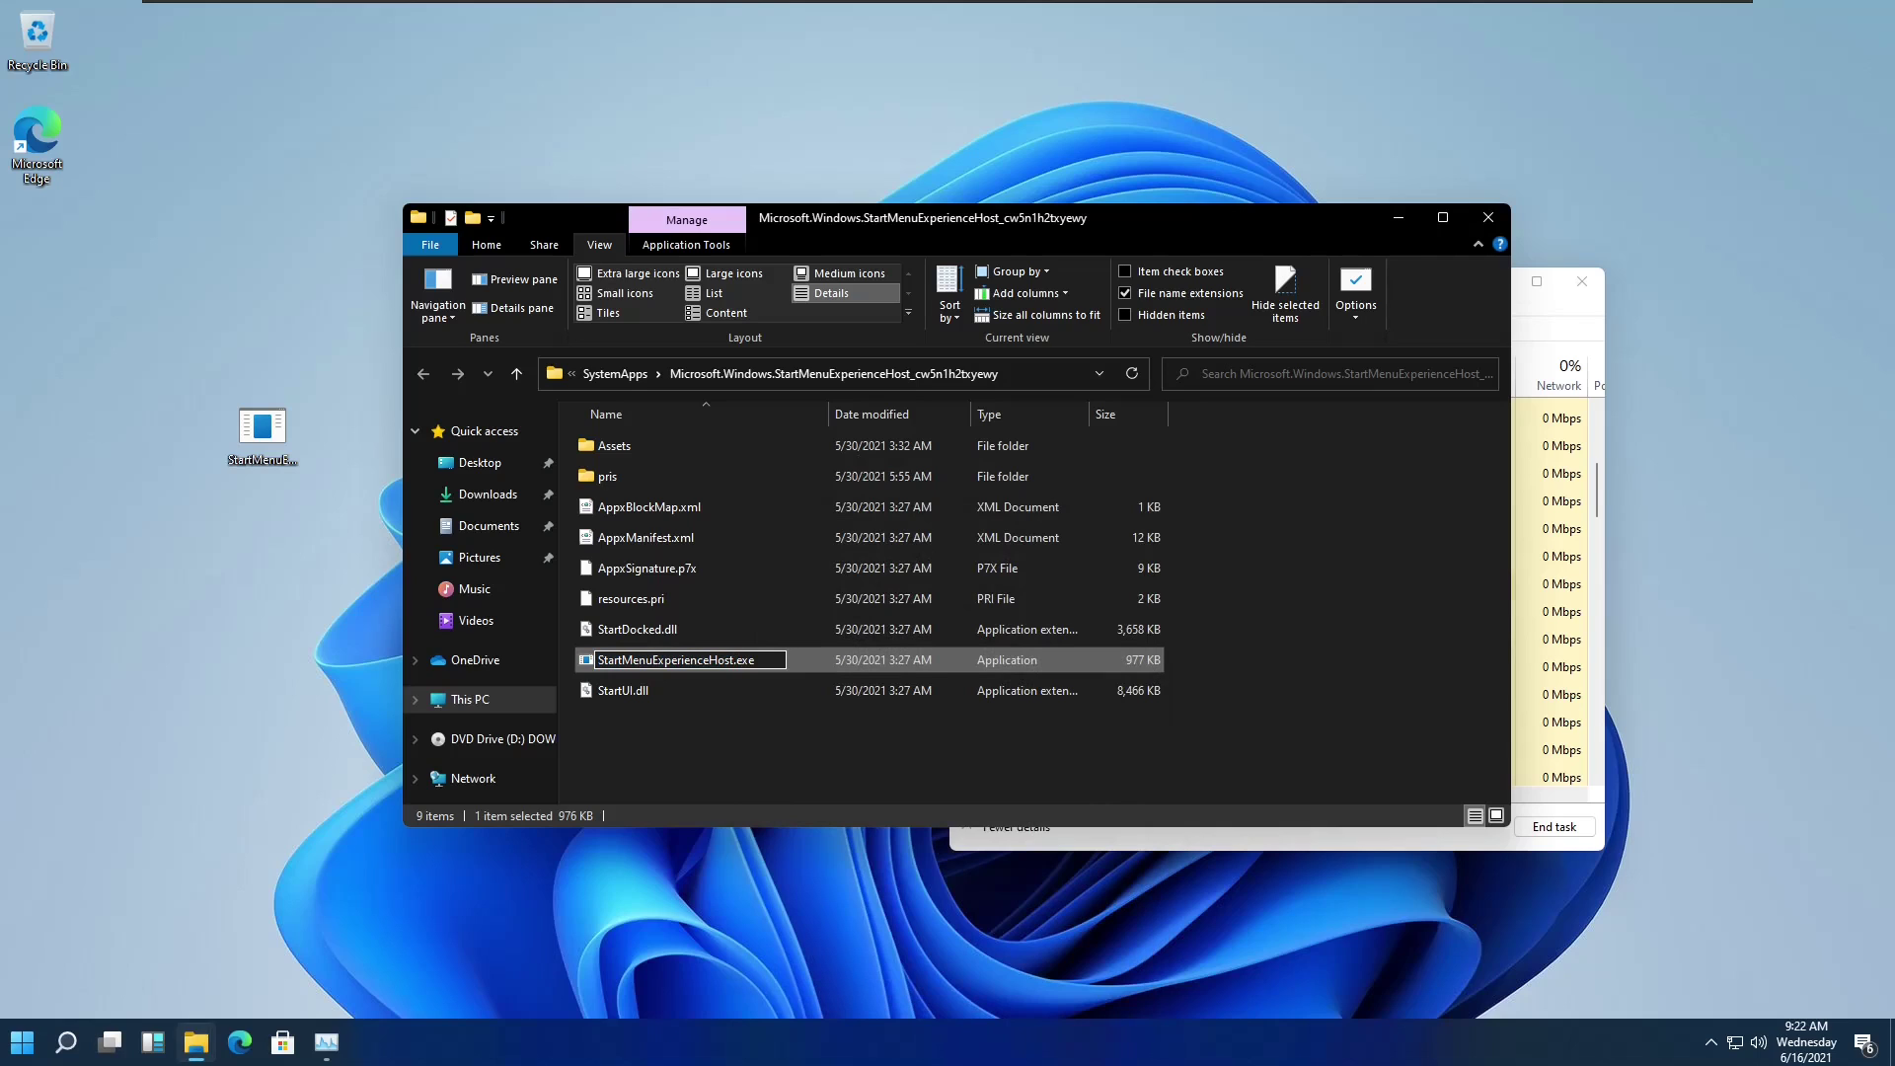
type("34534535")
key("Return")
left_click(914, 601)
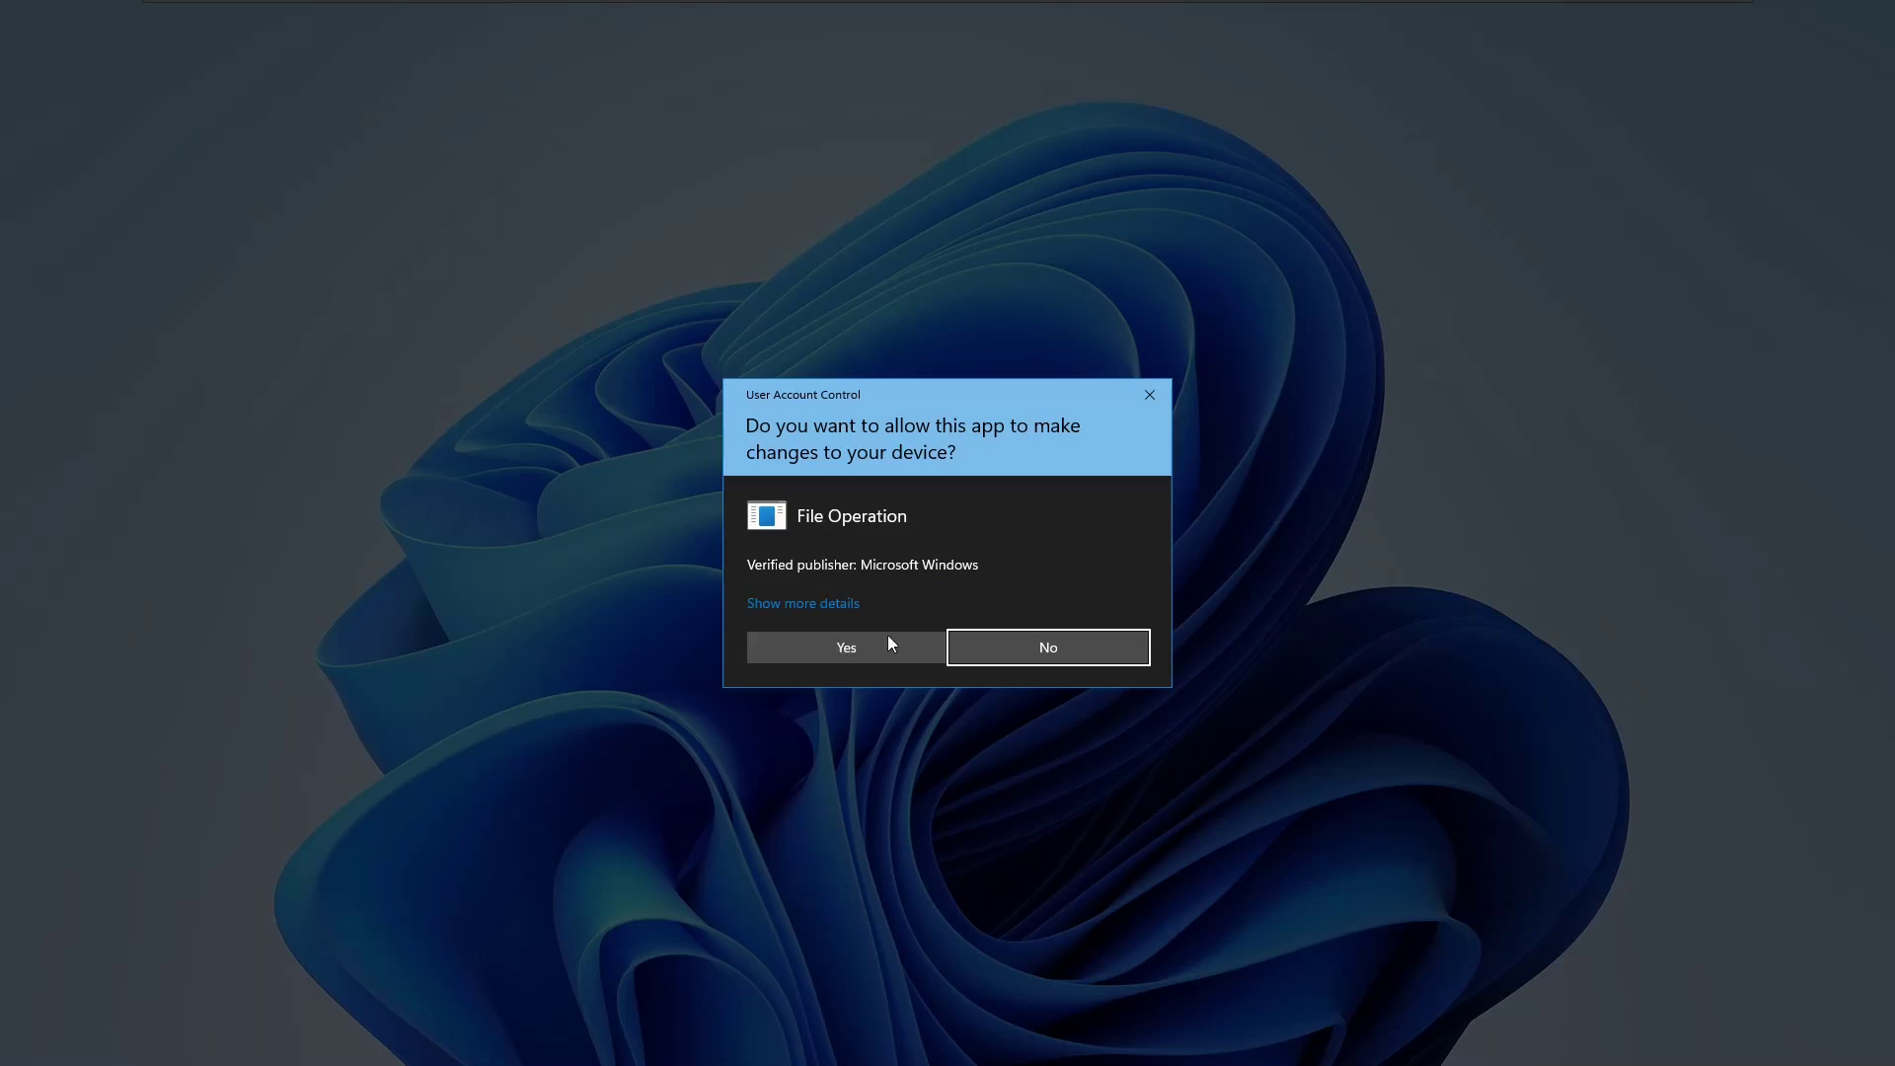
left_click(855, 642)
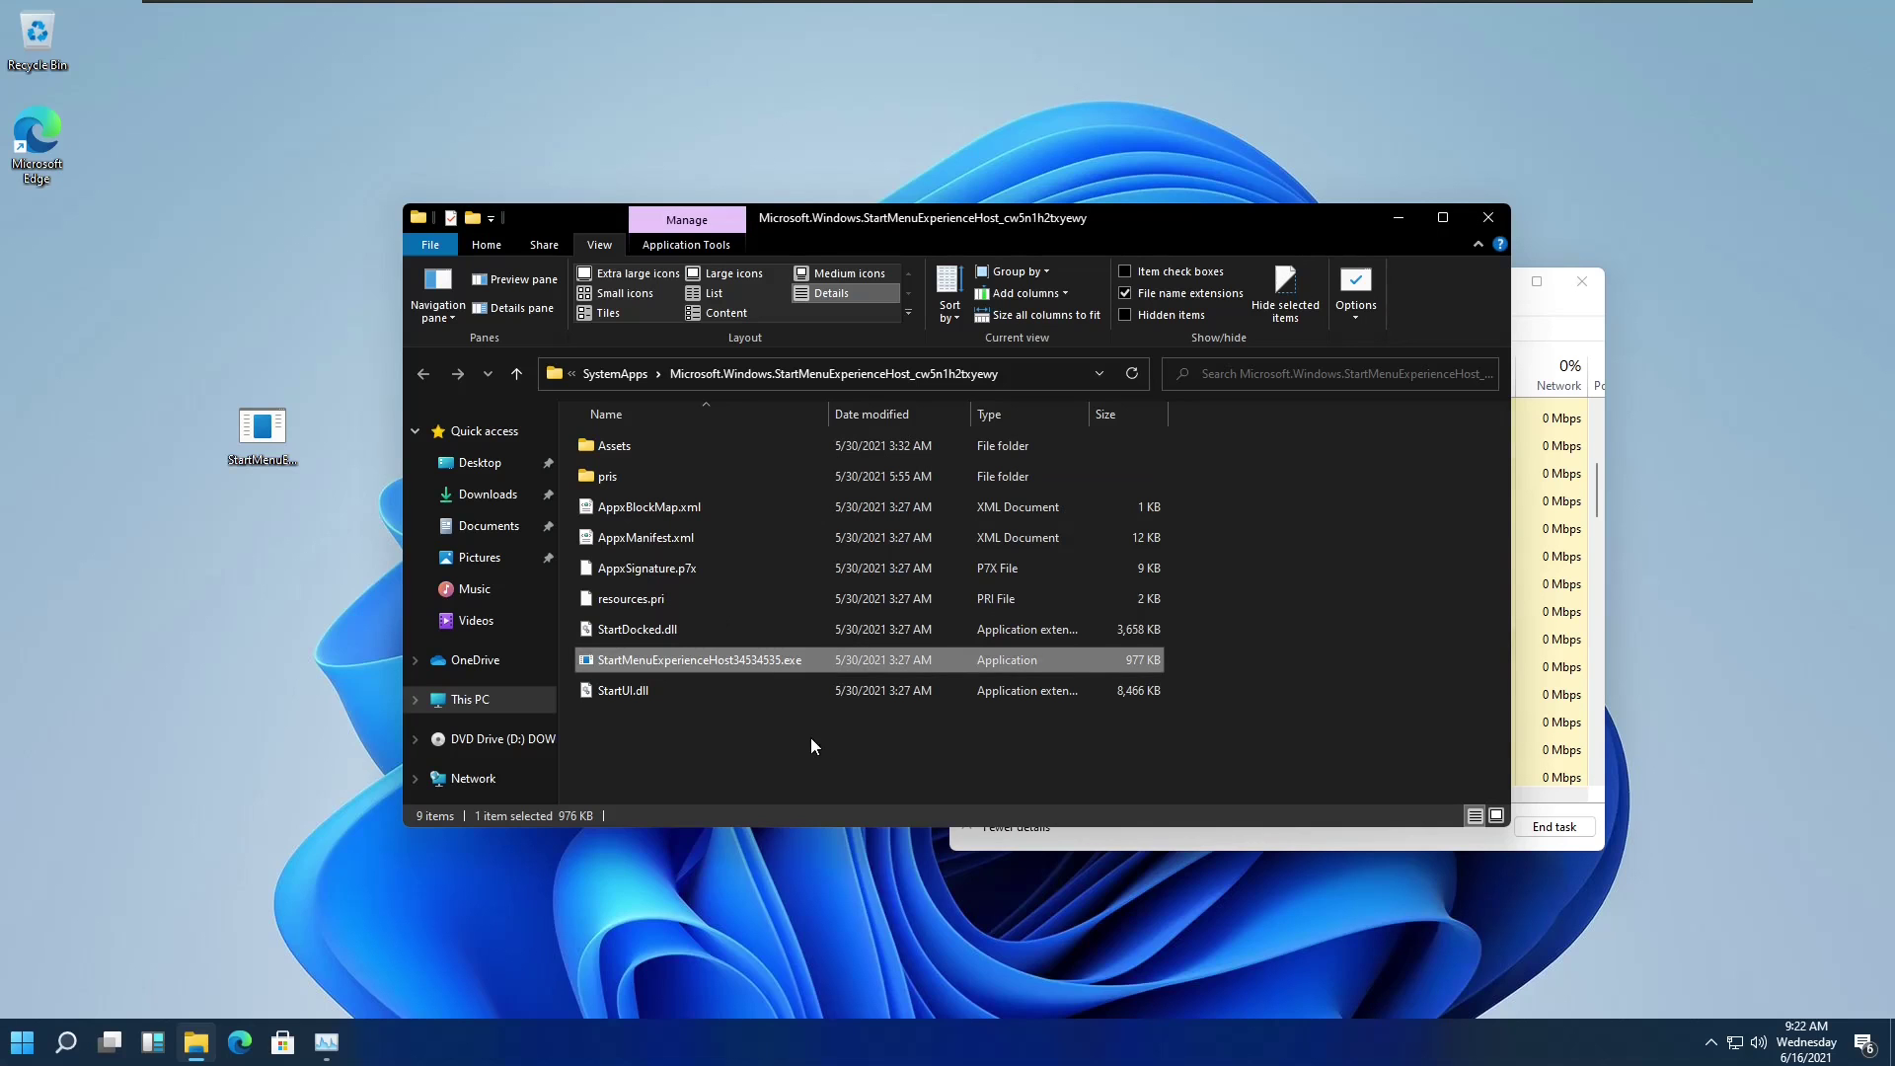
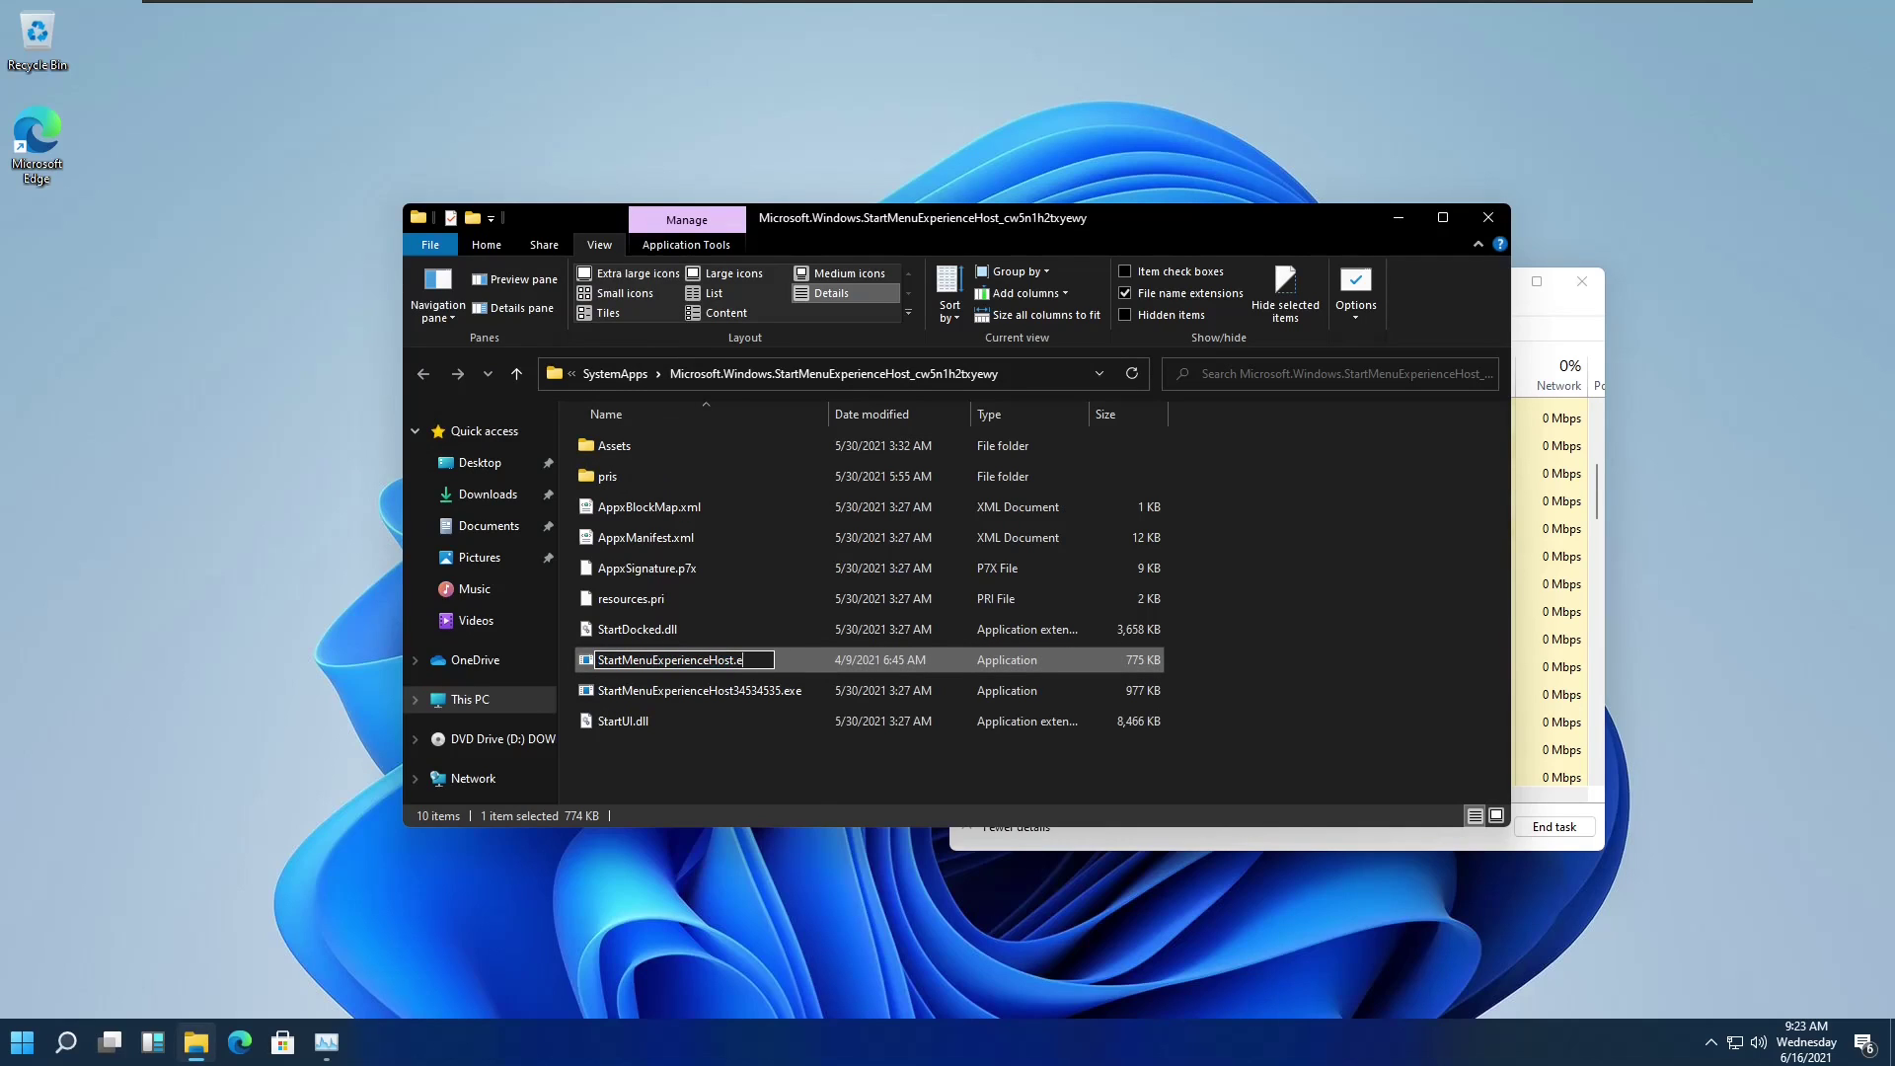
Rename the 775 KB replacement application in the SystemApps folder as StartMenuExperienceHost.exe, granting administrator permission.
key("Return")
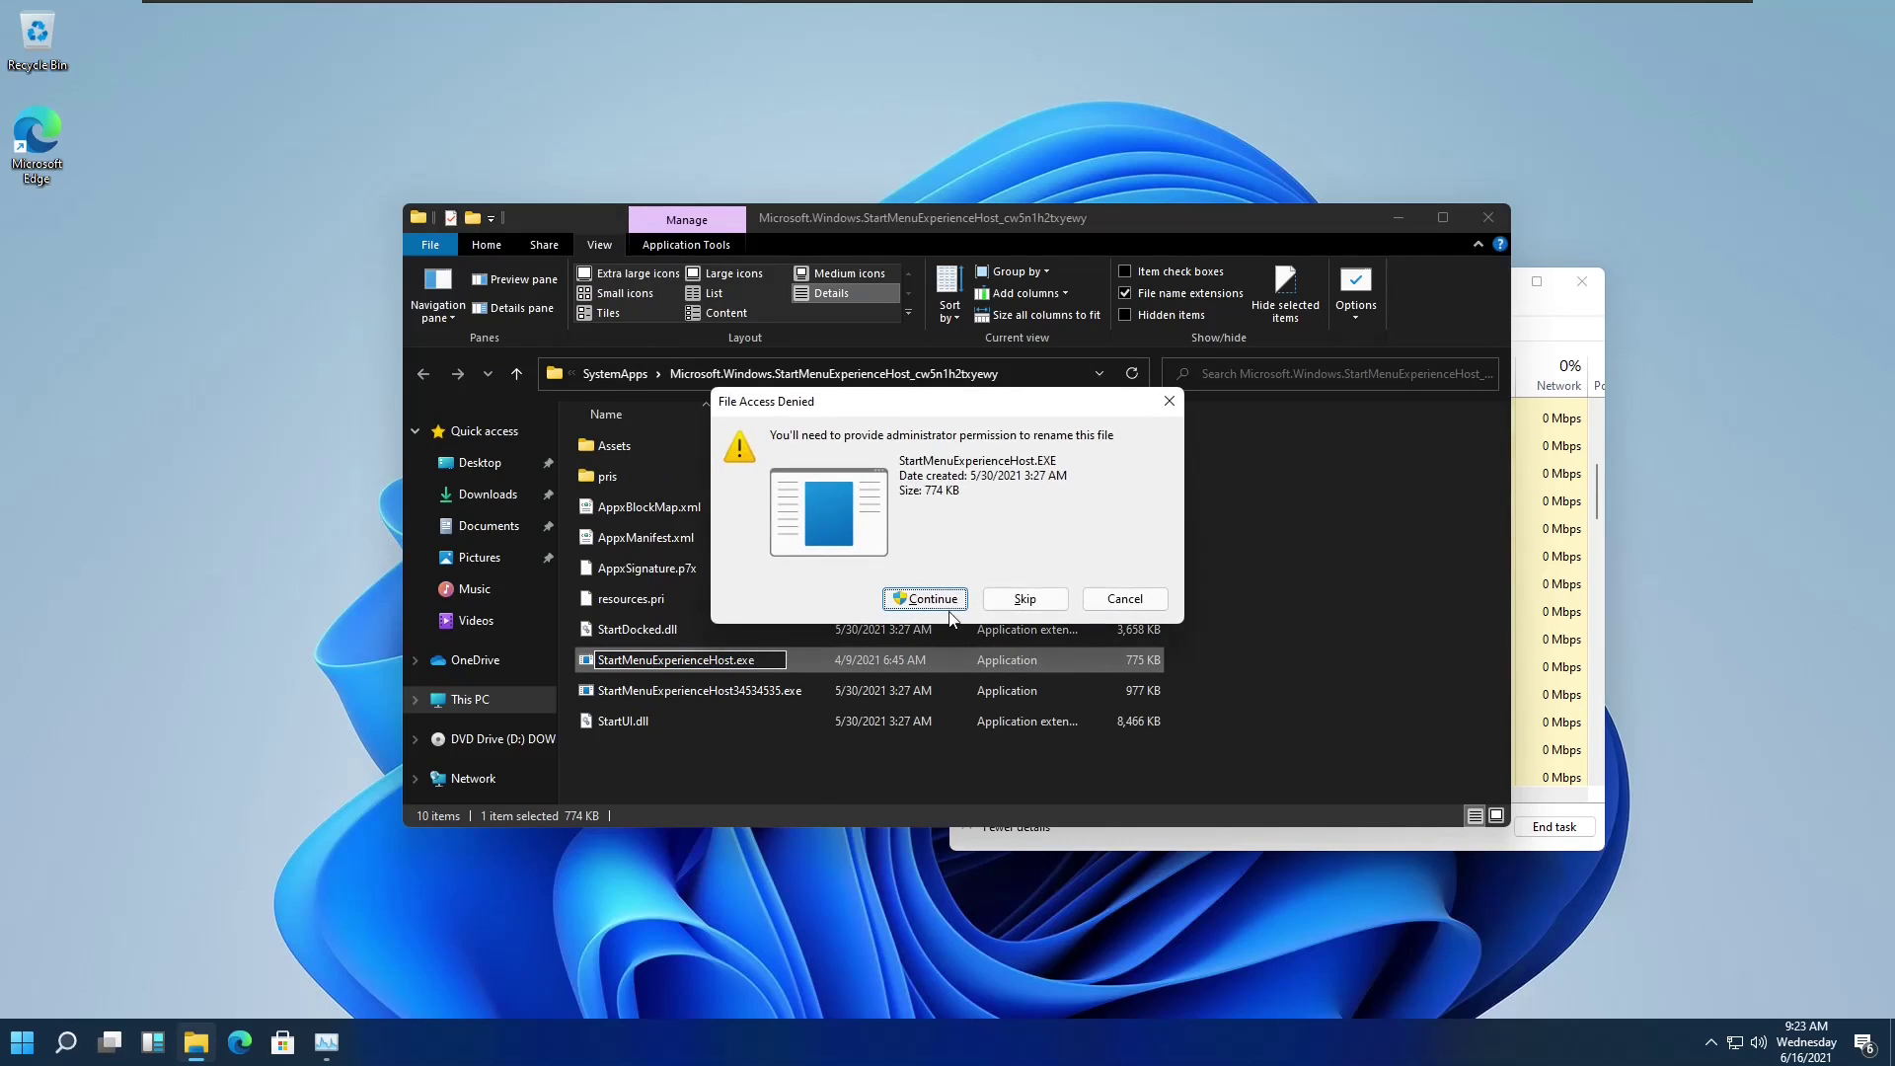
left_click(926, 599)
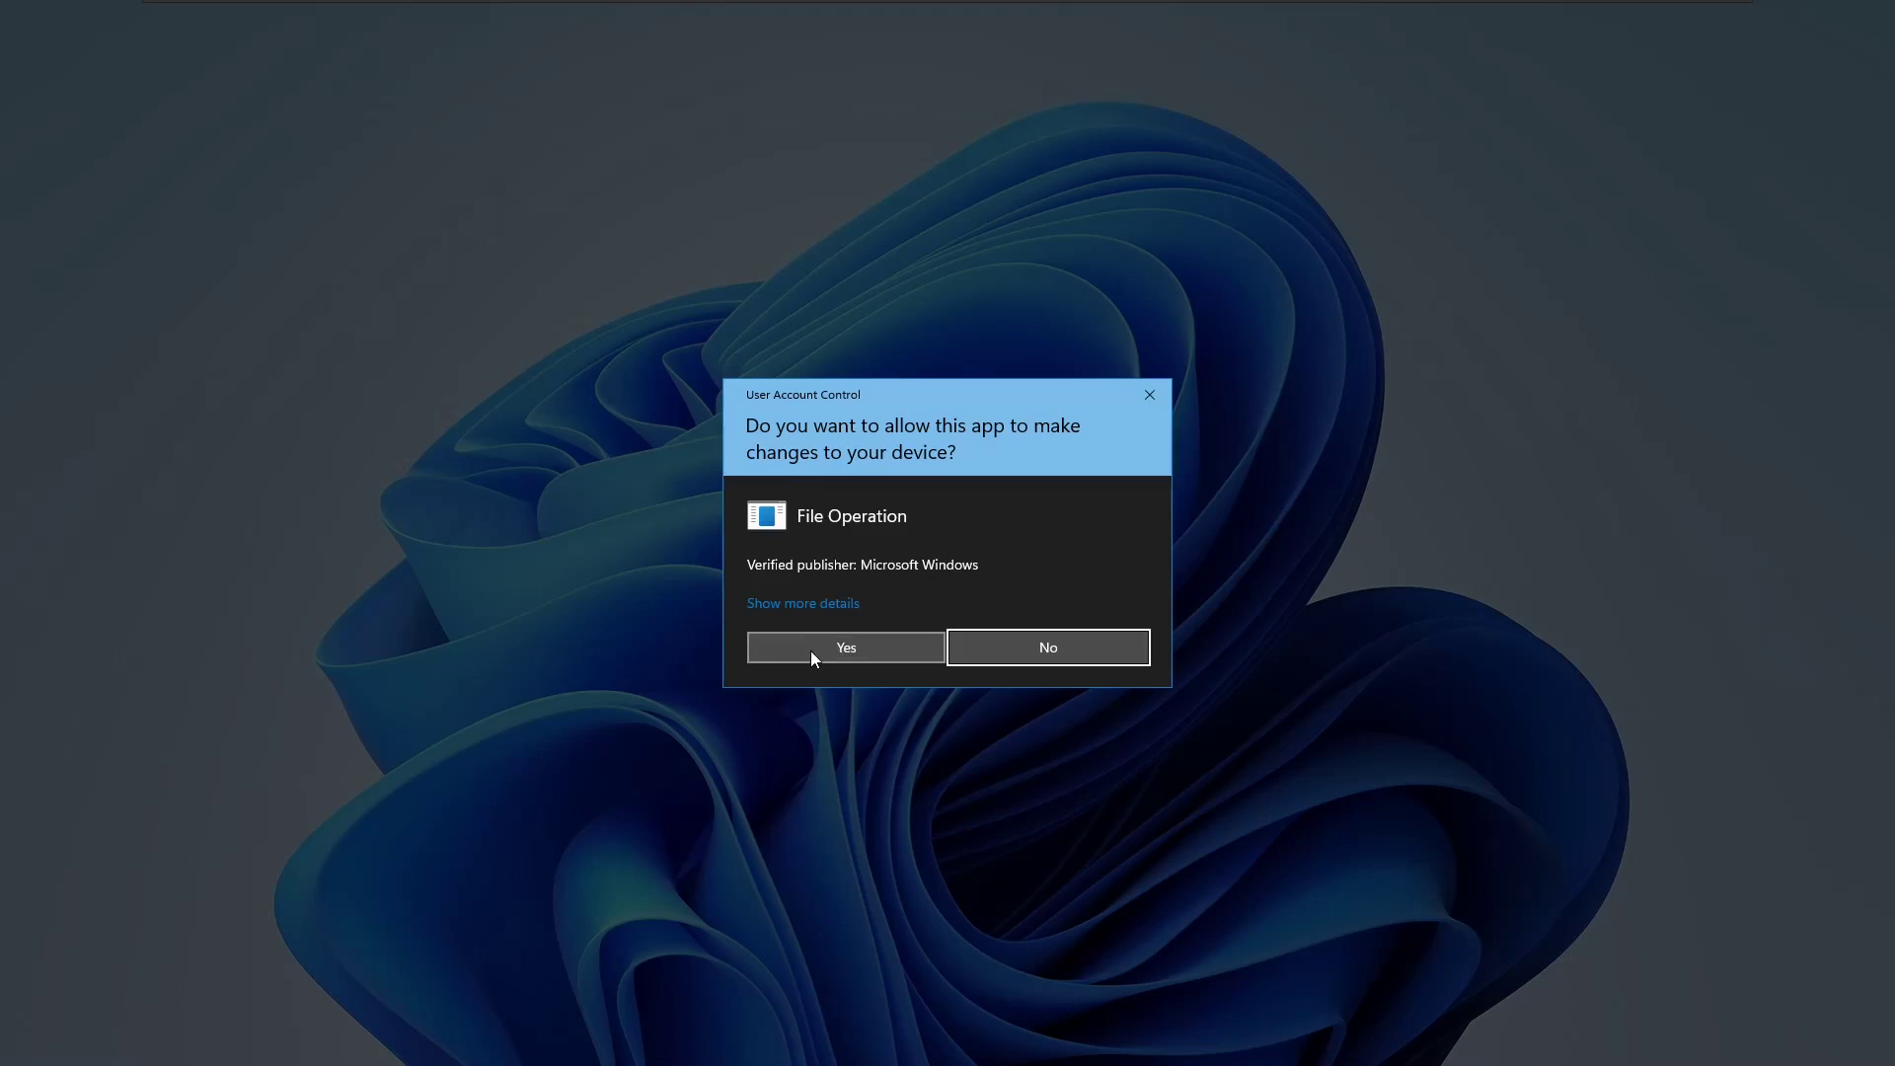
left_click(811, 649)
Sign out of the current Windows account and sign back in to load the replaced Start menu.
left_click(22, 1042)
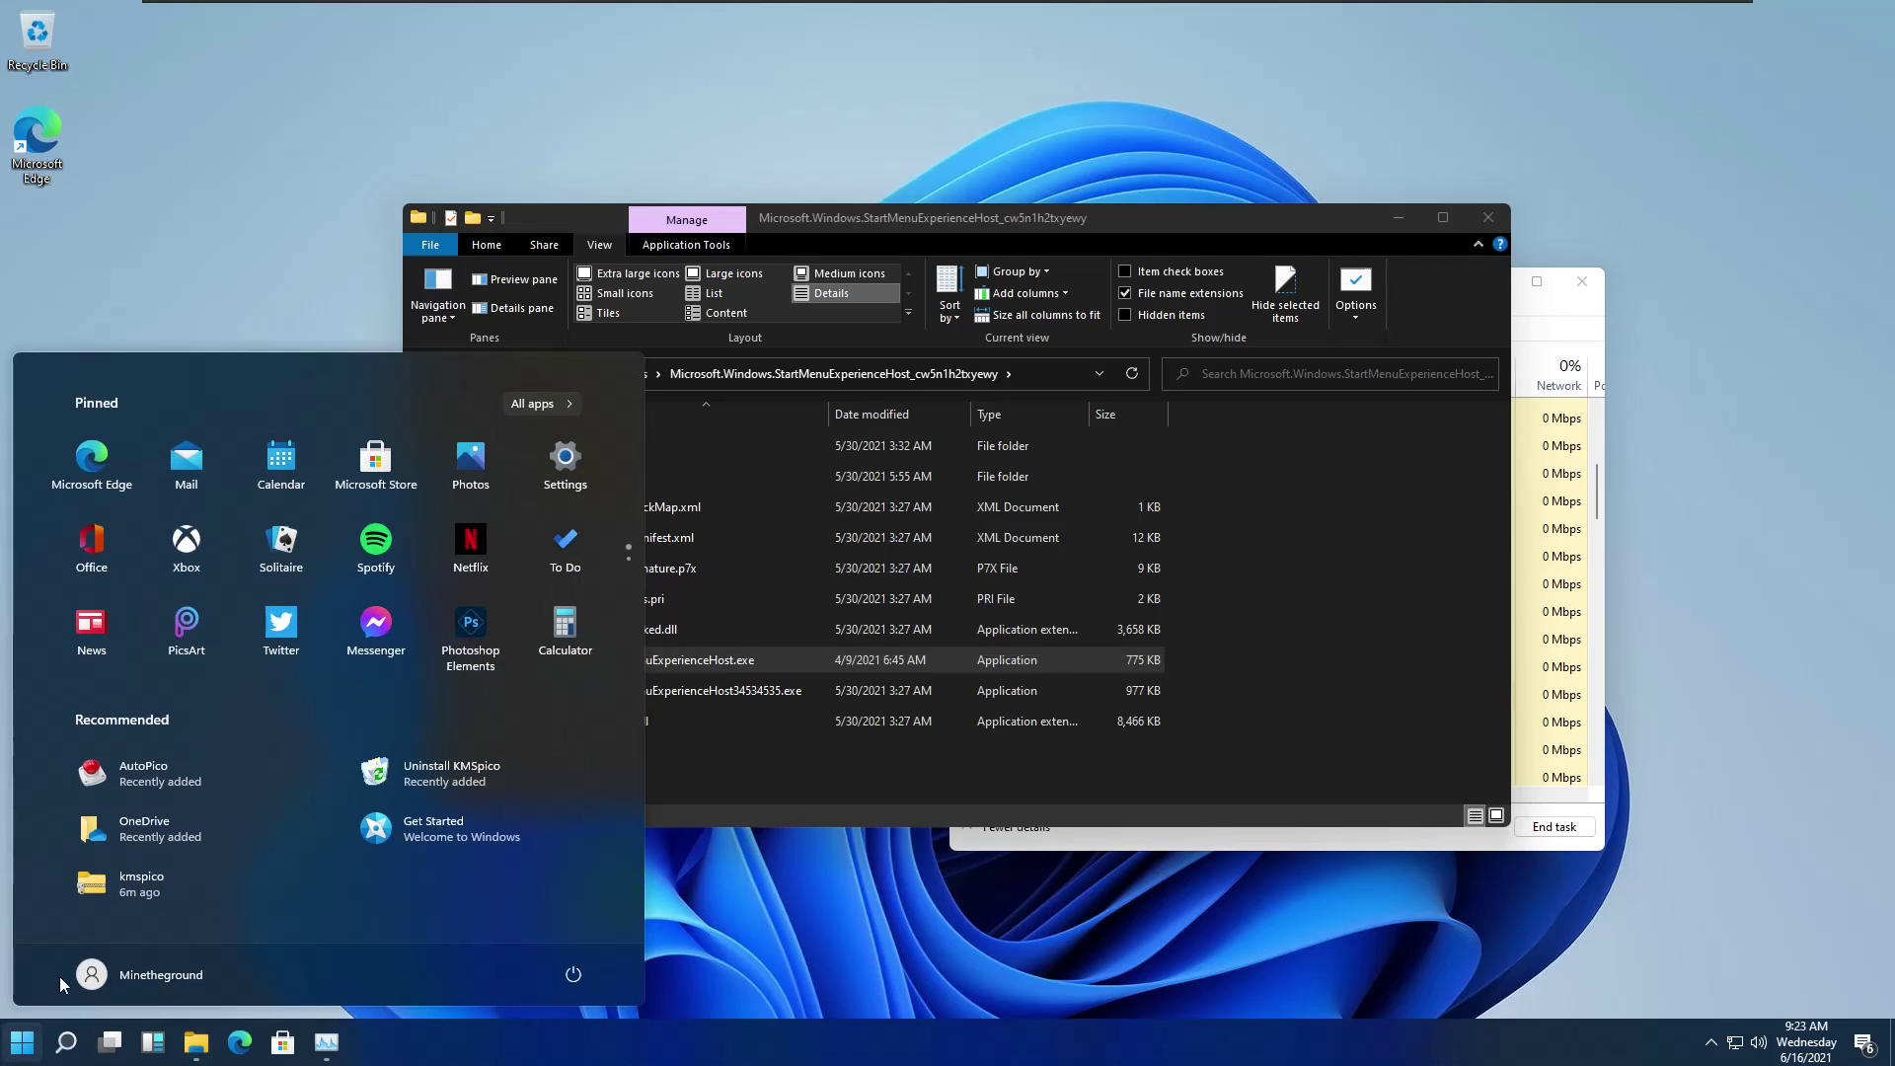
left_click(571, 972)
left_click(163, 974)
left_click(208, 952)
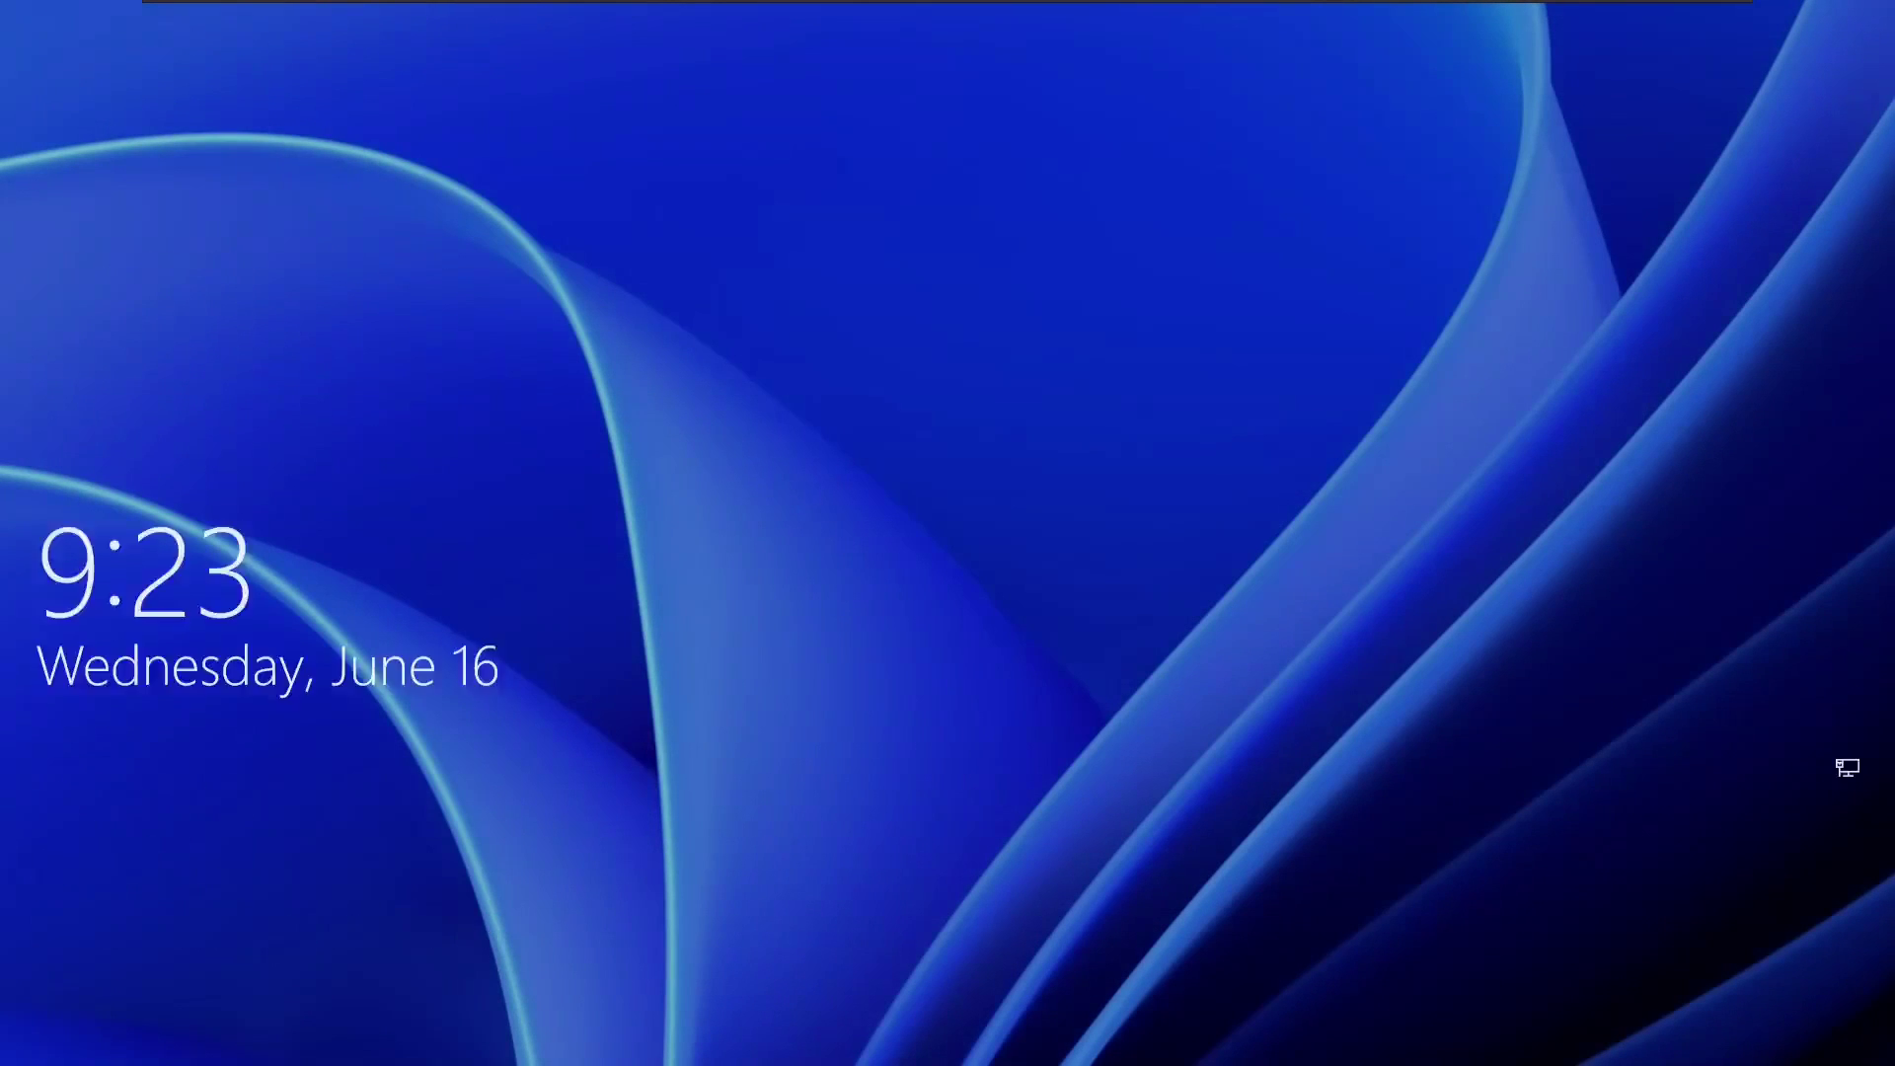
key("Return")
key("Return")
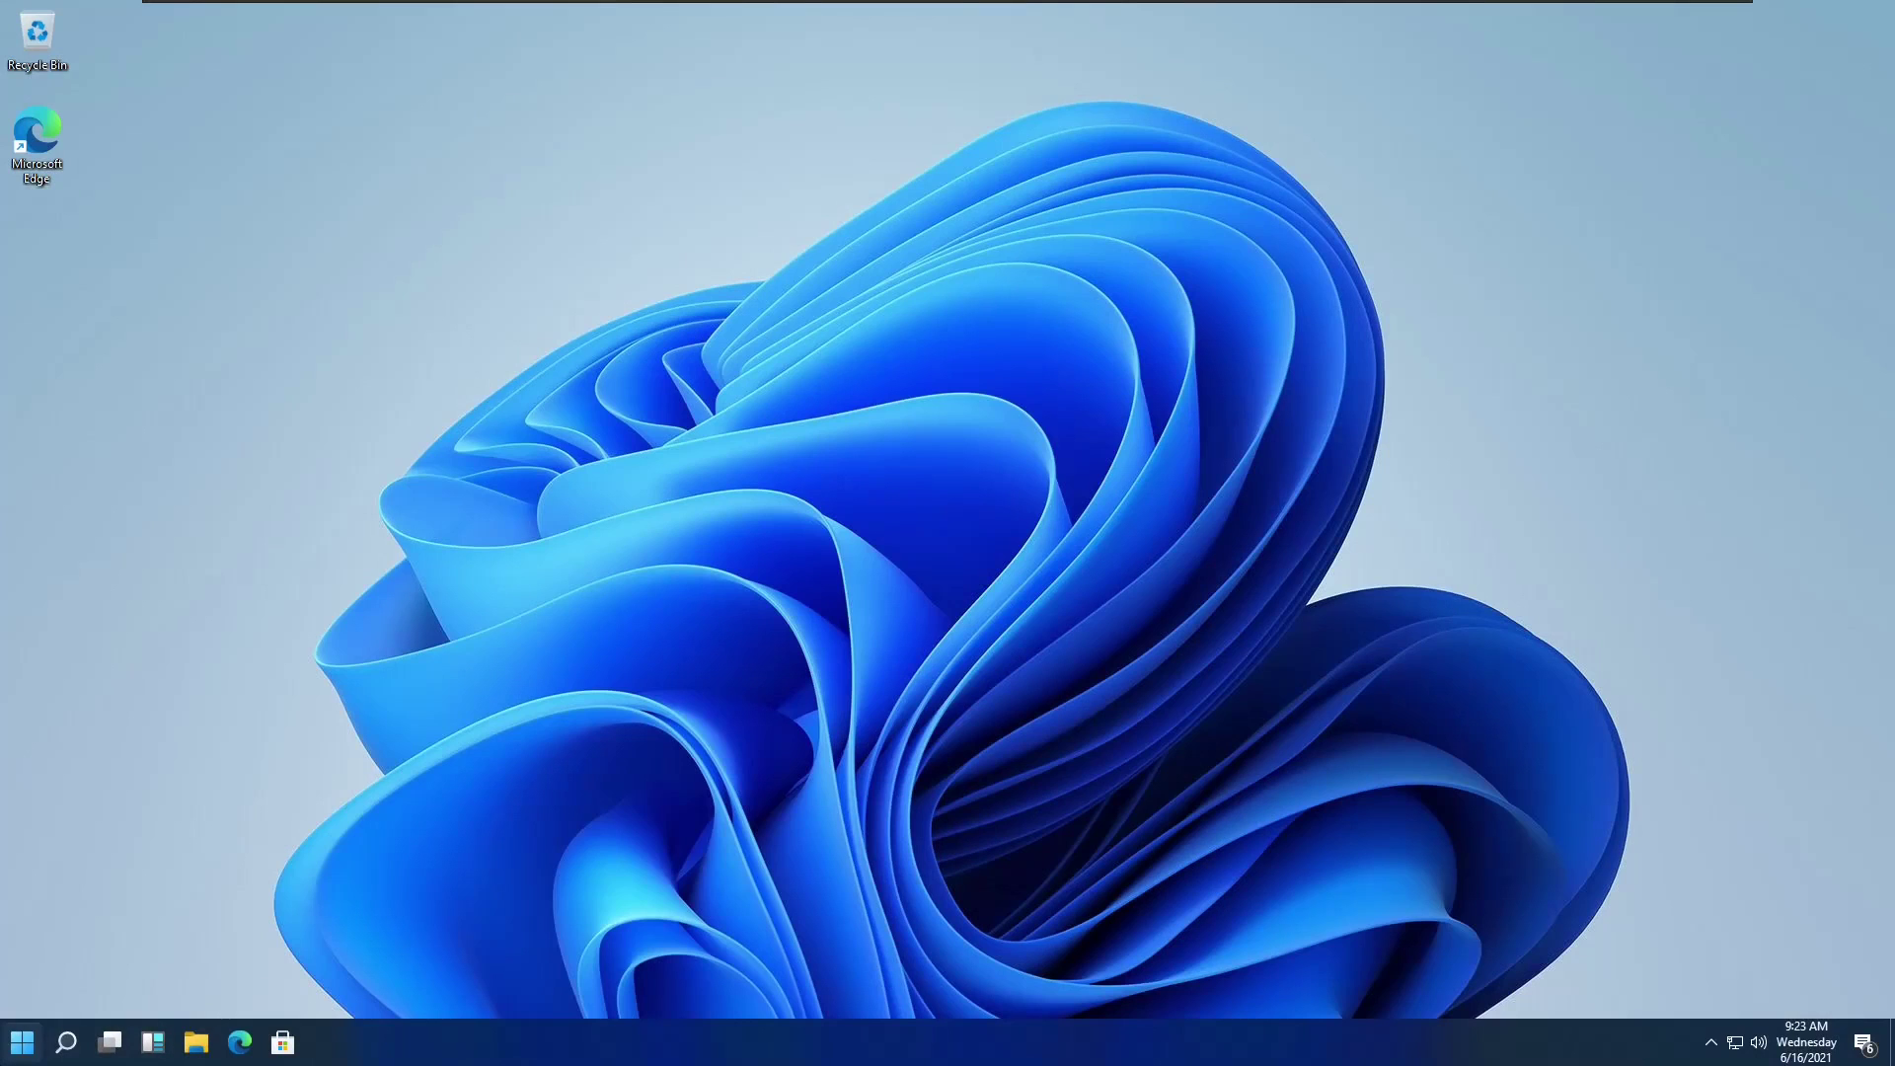
Examine the replaced Start menu, including its app list, tiles and expanded account and power entries.
left_click(21, 1042)
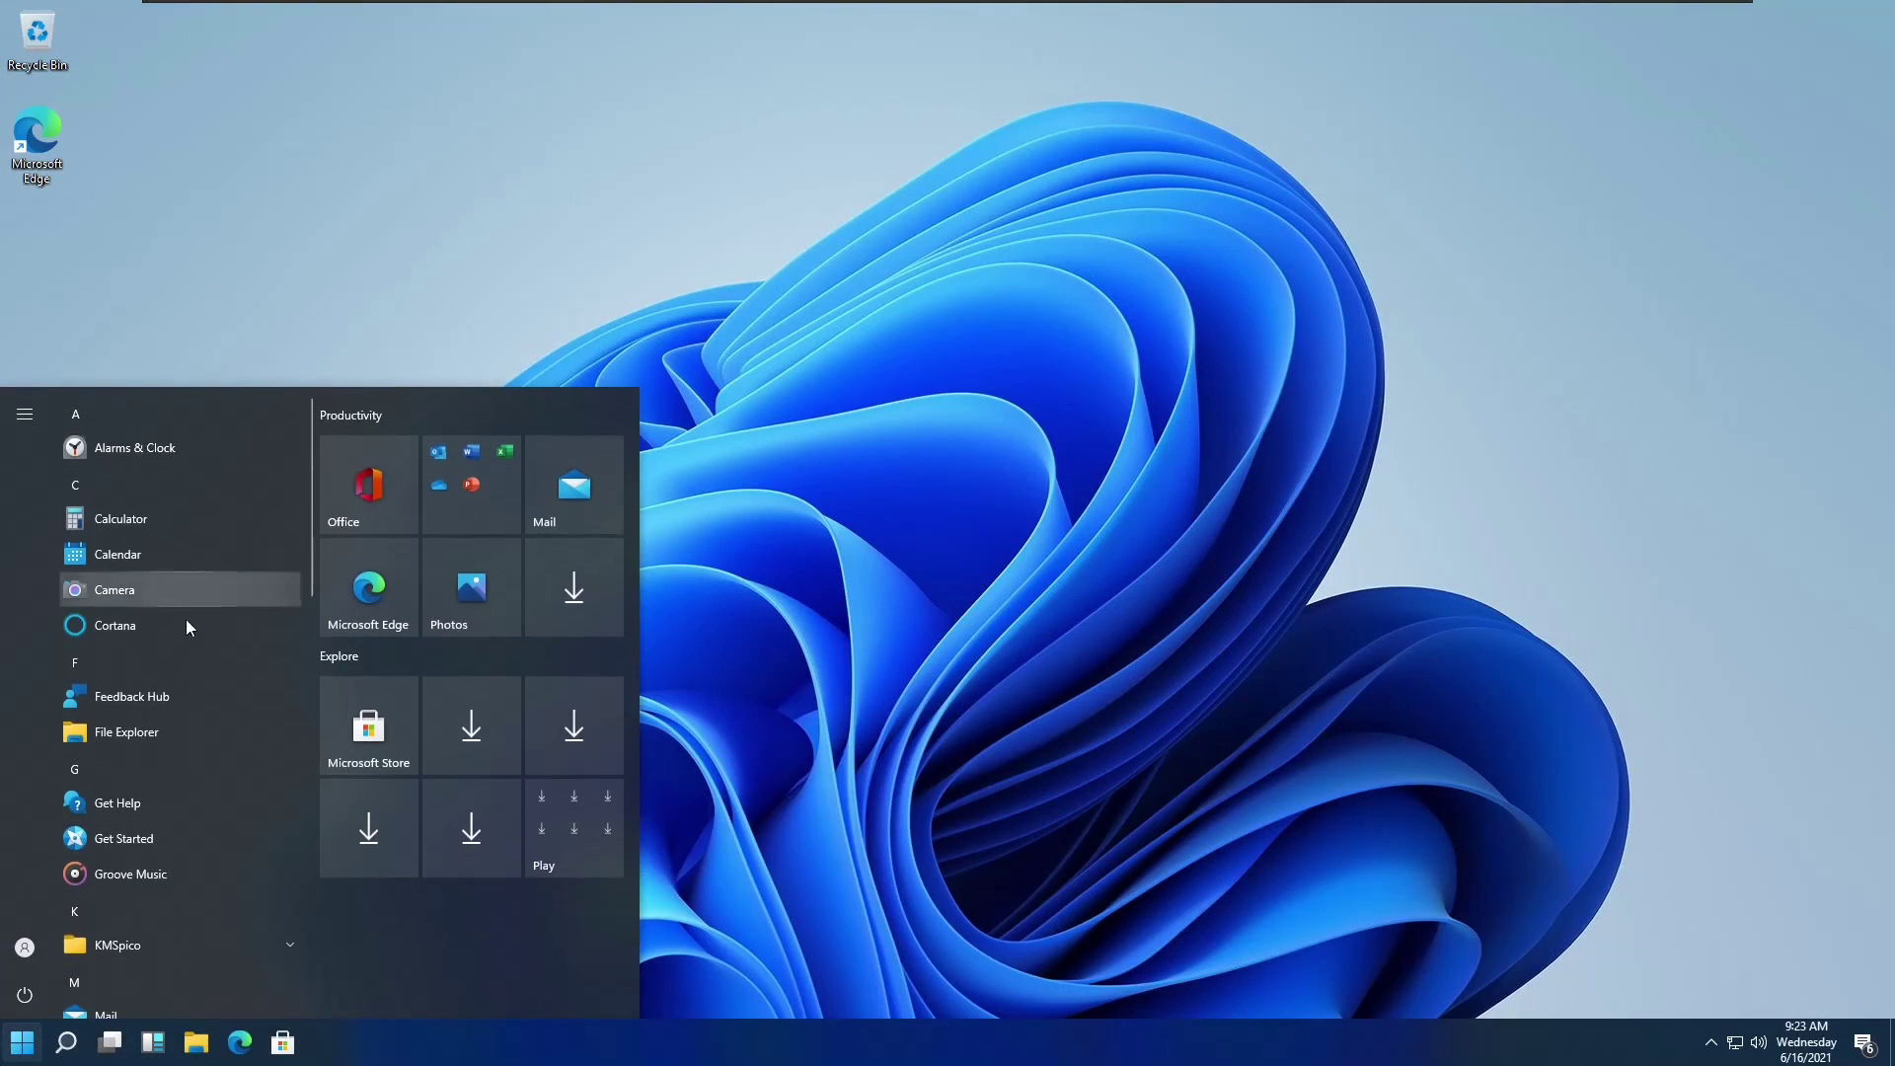
scroll(135, 519, "down", 10)
scroll(134, 518, "up", 7)
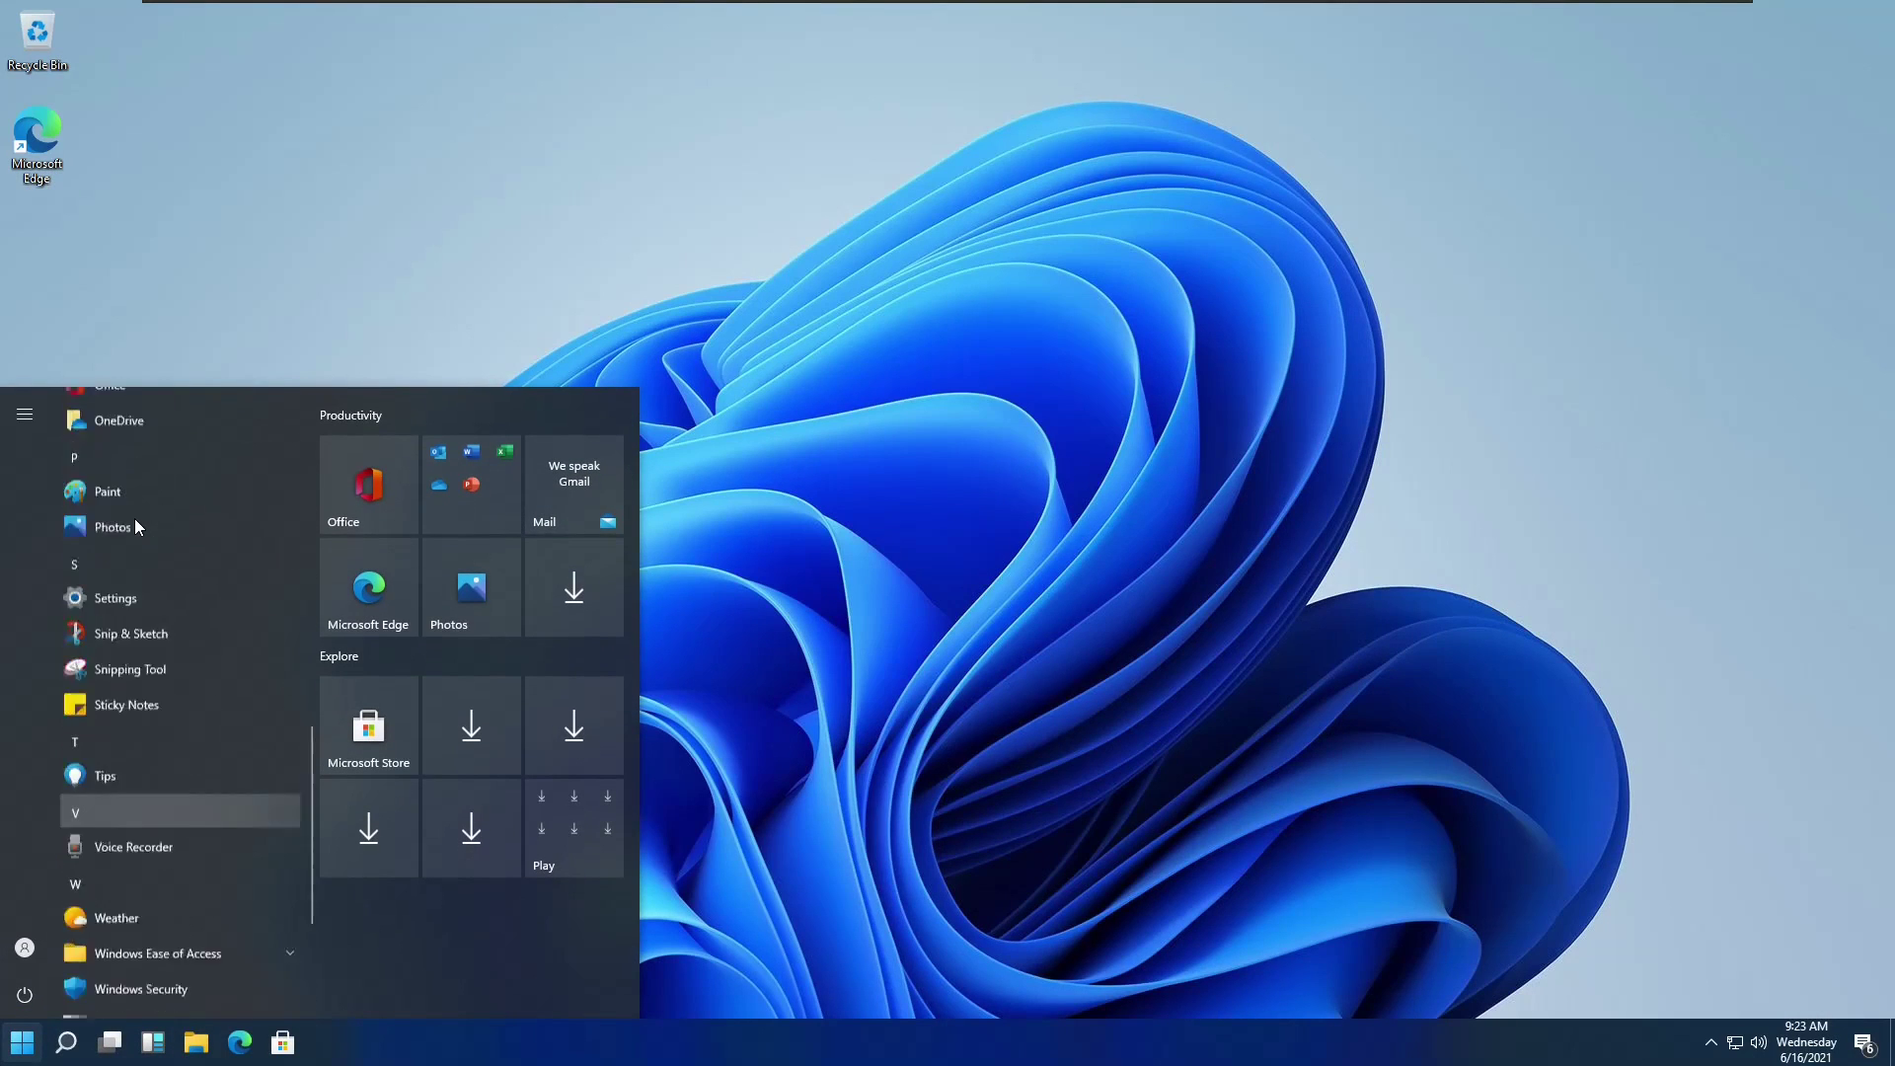
scroll(134, 518, "up", 3)
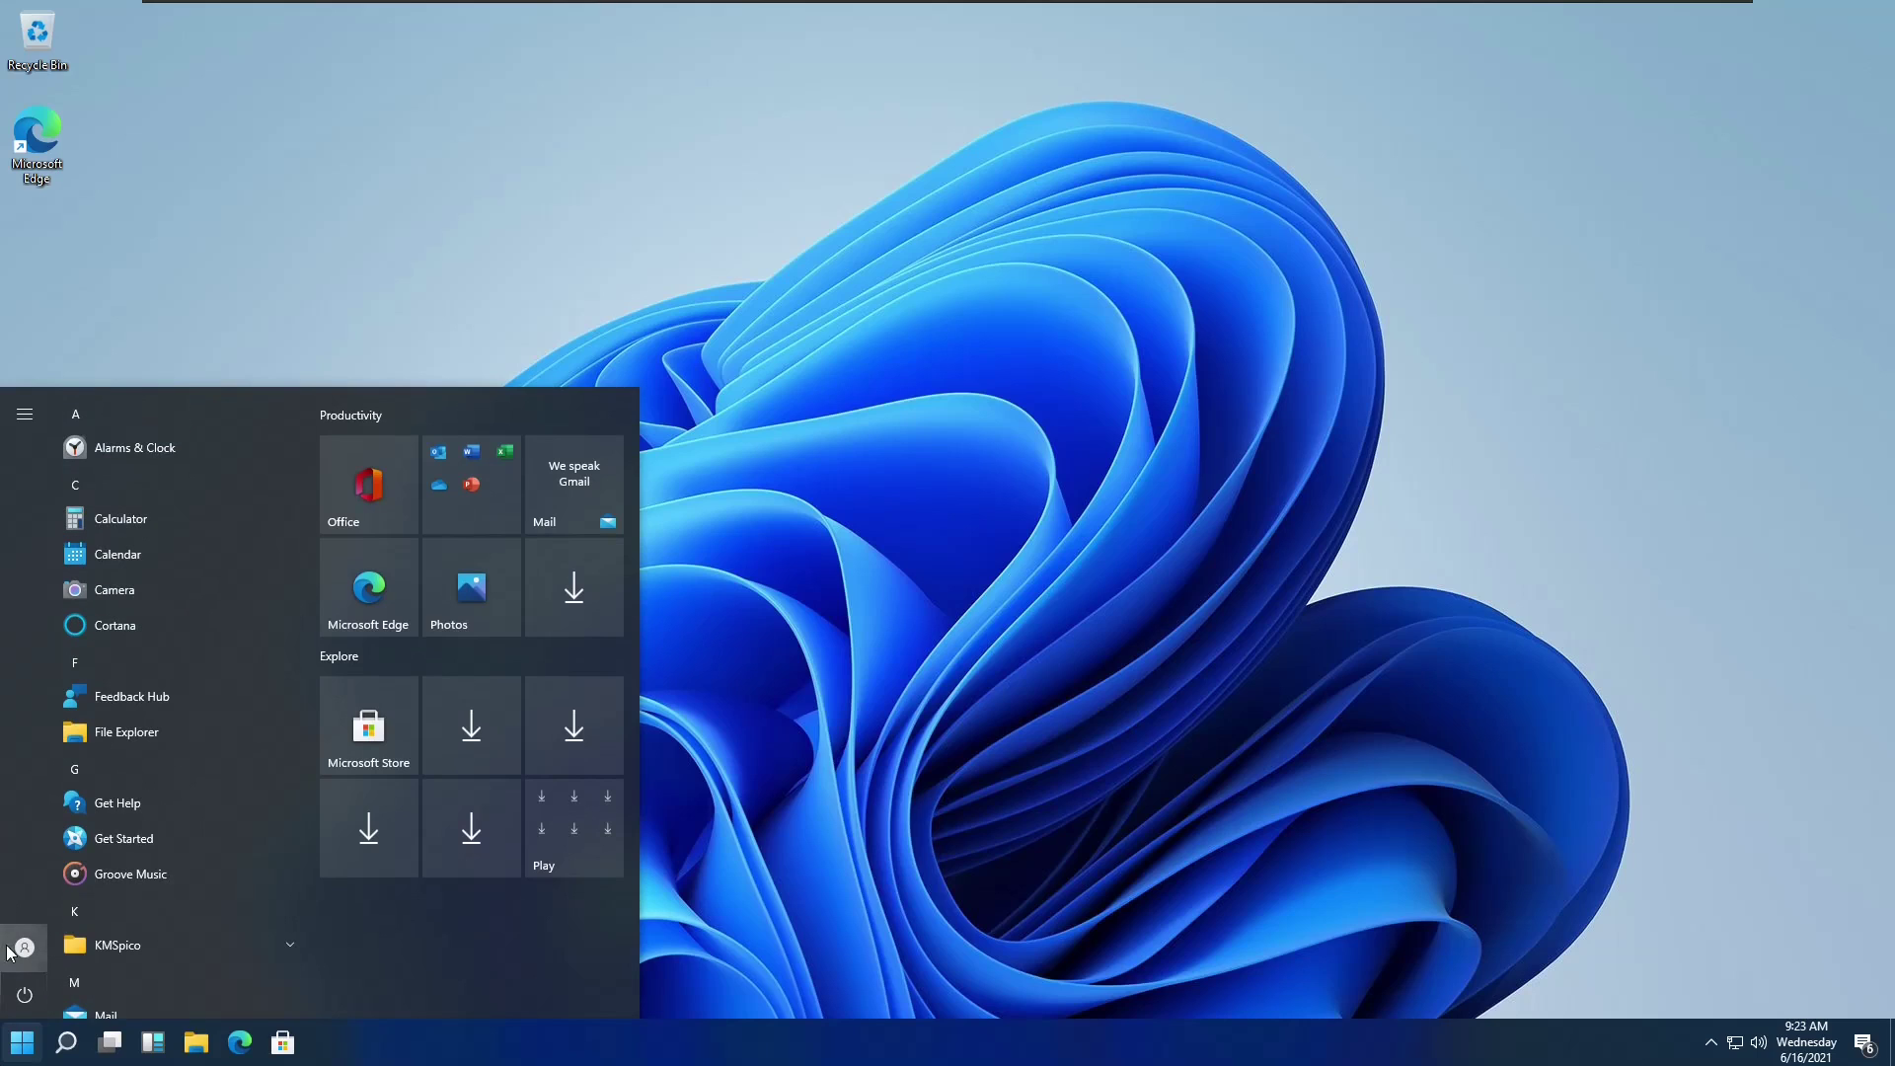
mouse_move(18, 837)
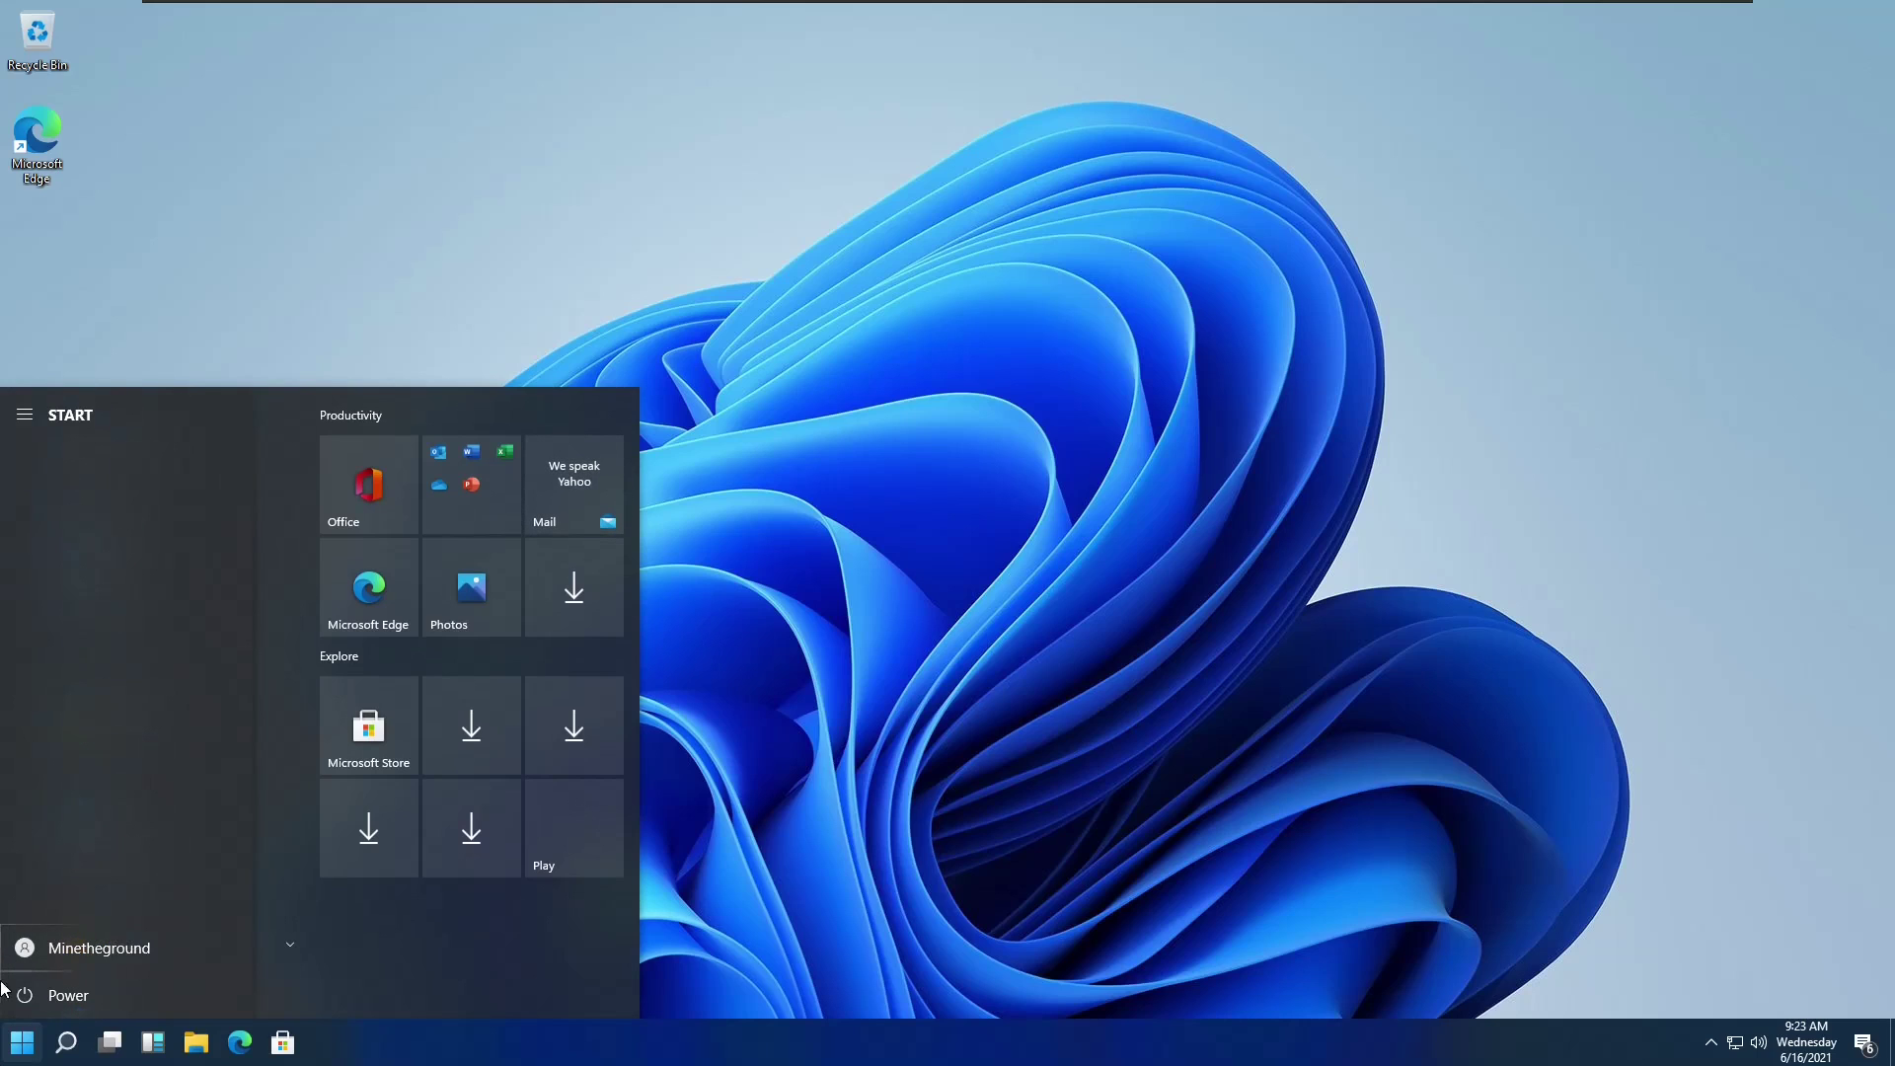
Open the Start personalization settings and go to the choice of folders that appear on Start.
right_click(716, 1031)
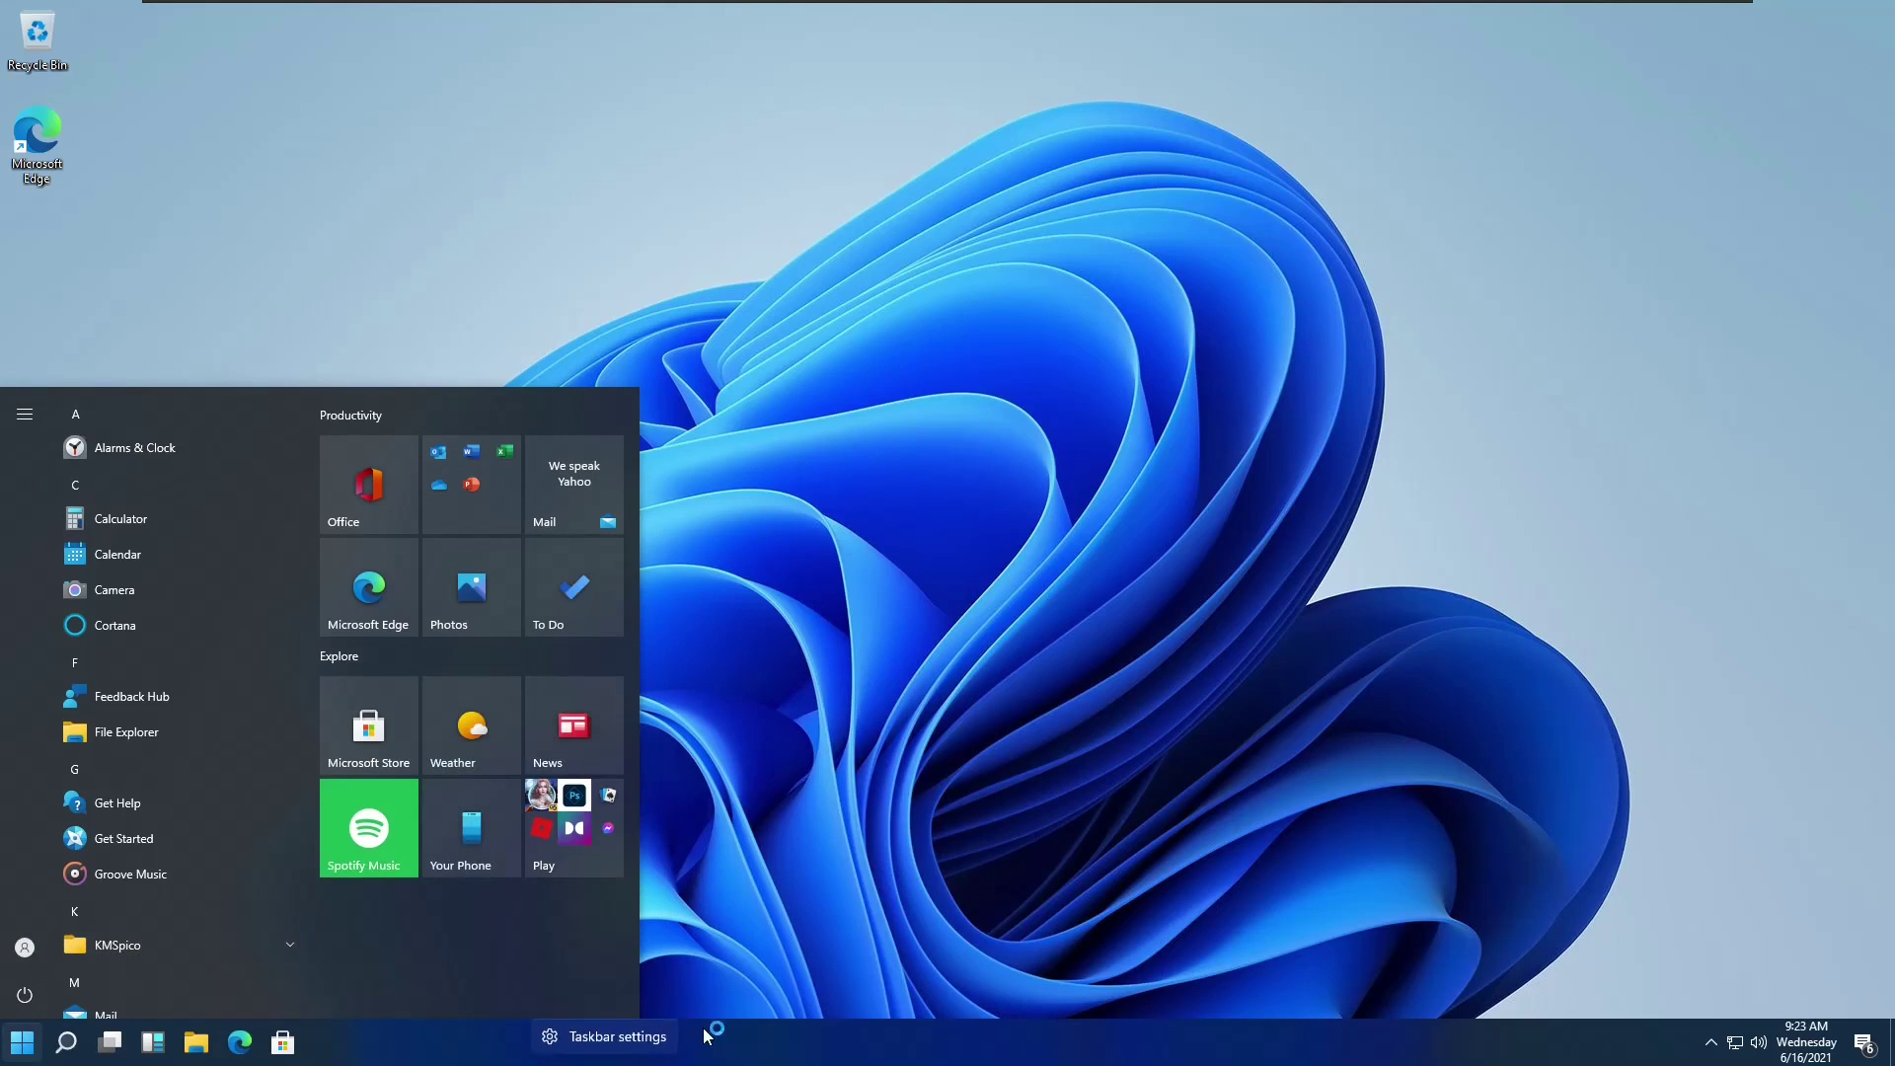
left_click(717, 1031)
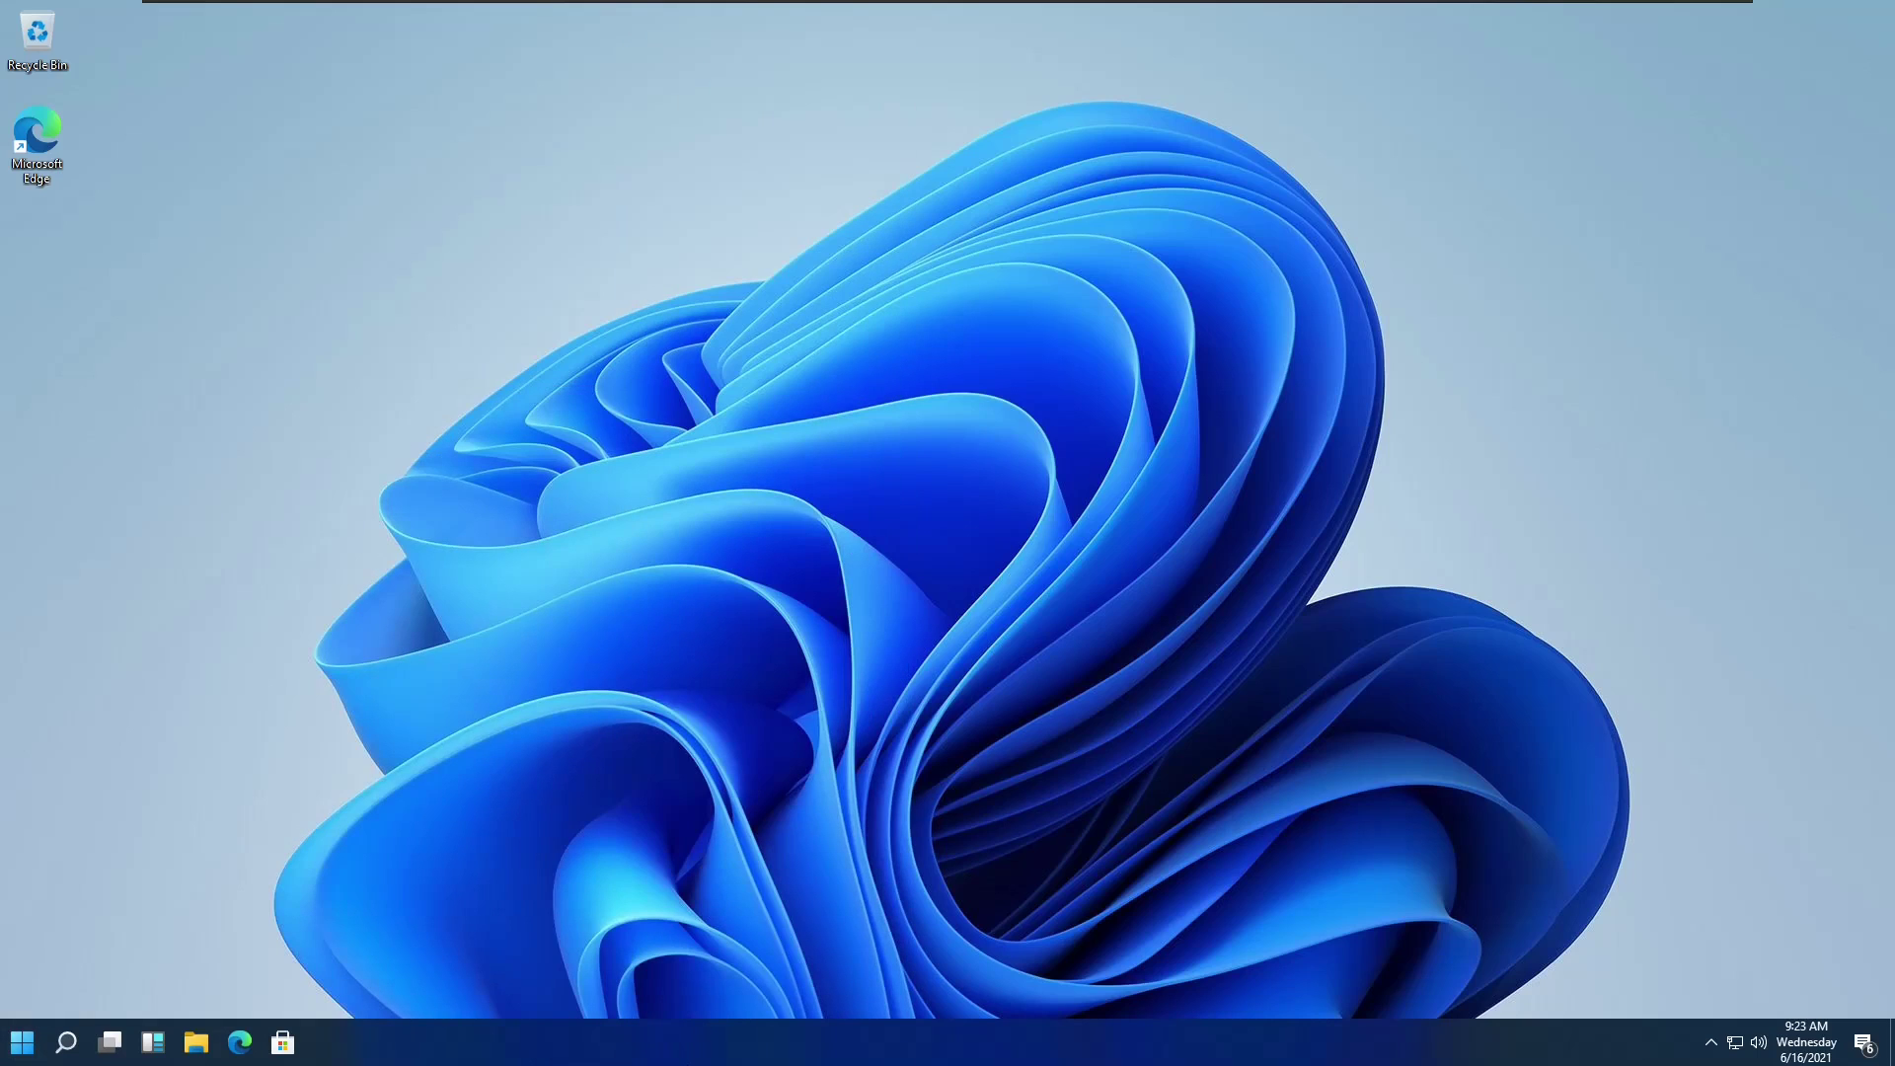
right_click(706, 1042)
left_click(804, 1034)
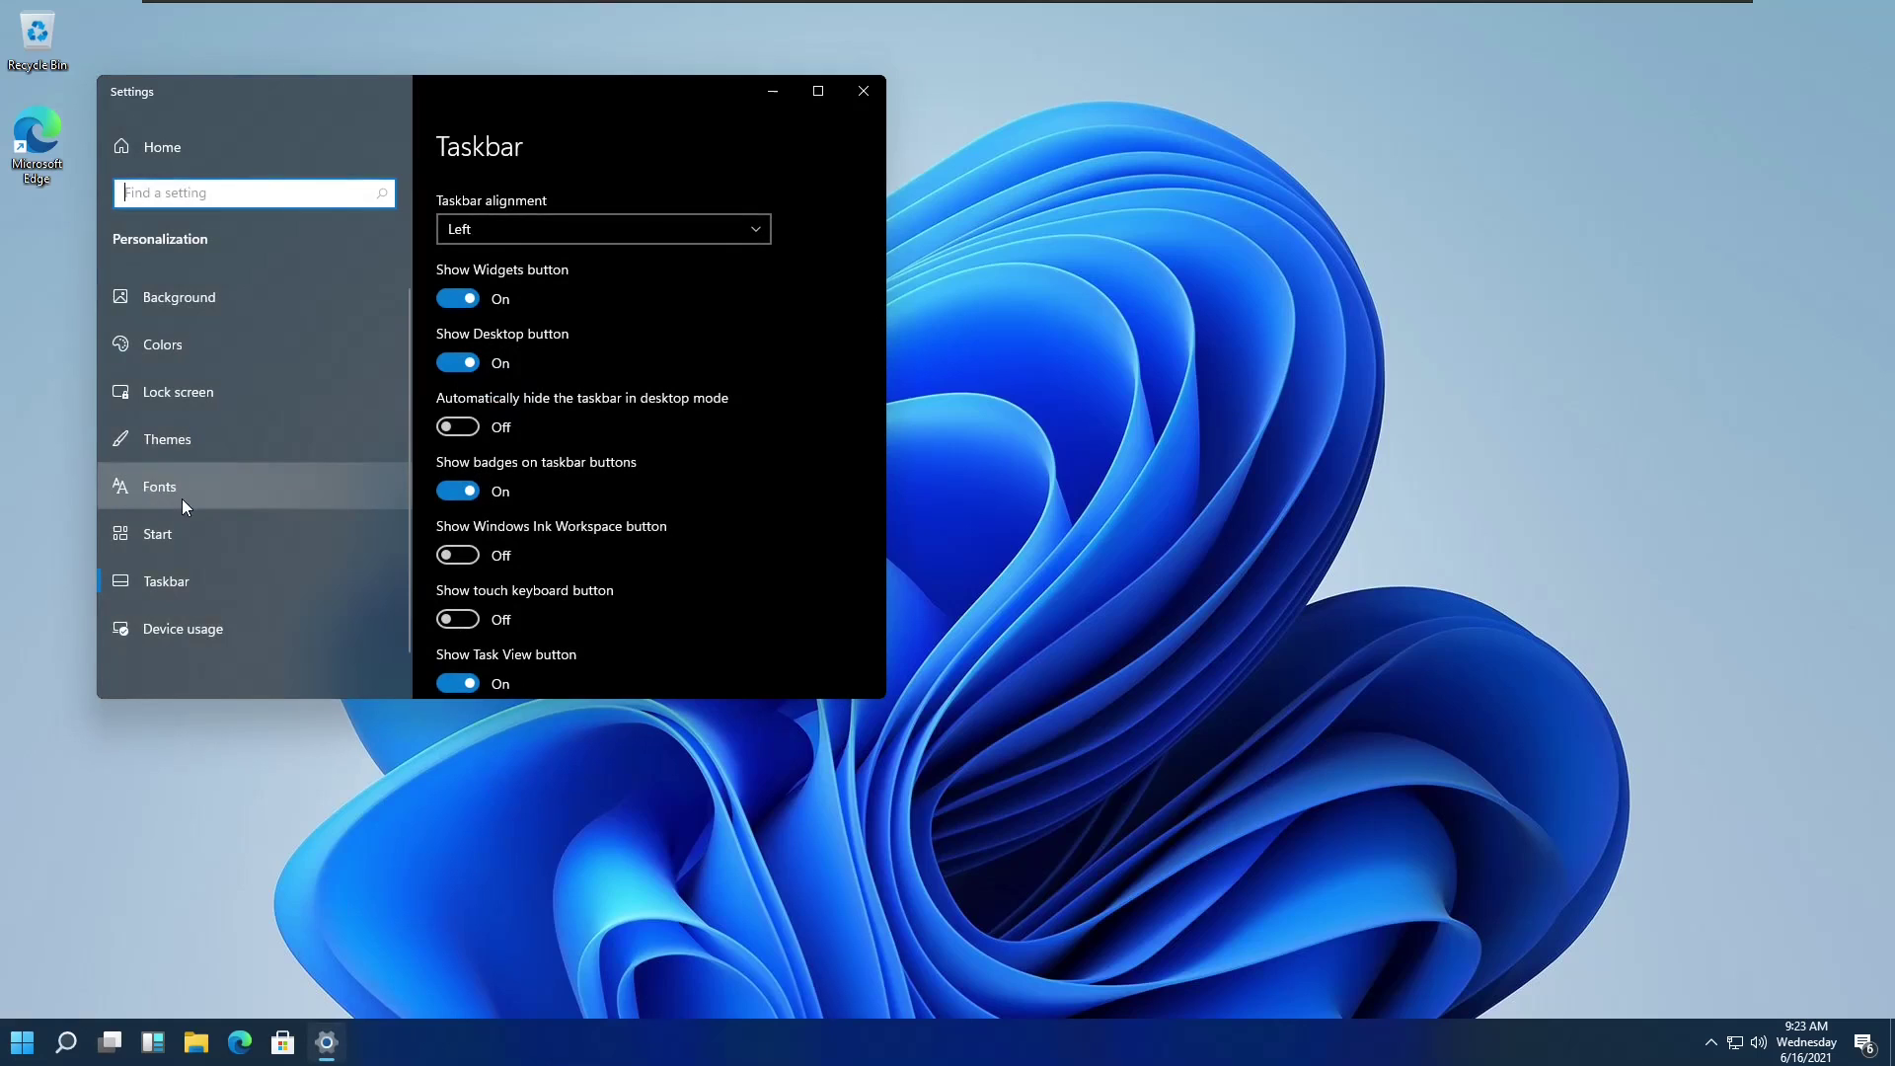
left_click(209, 525)
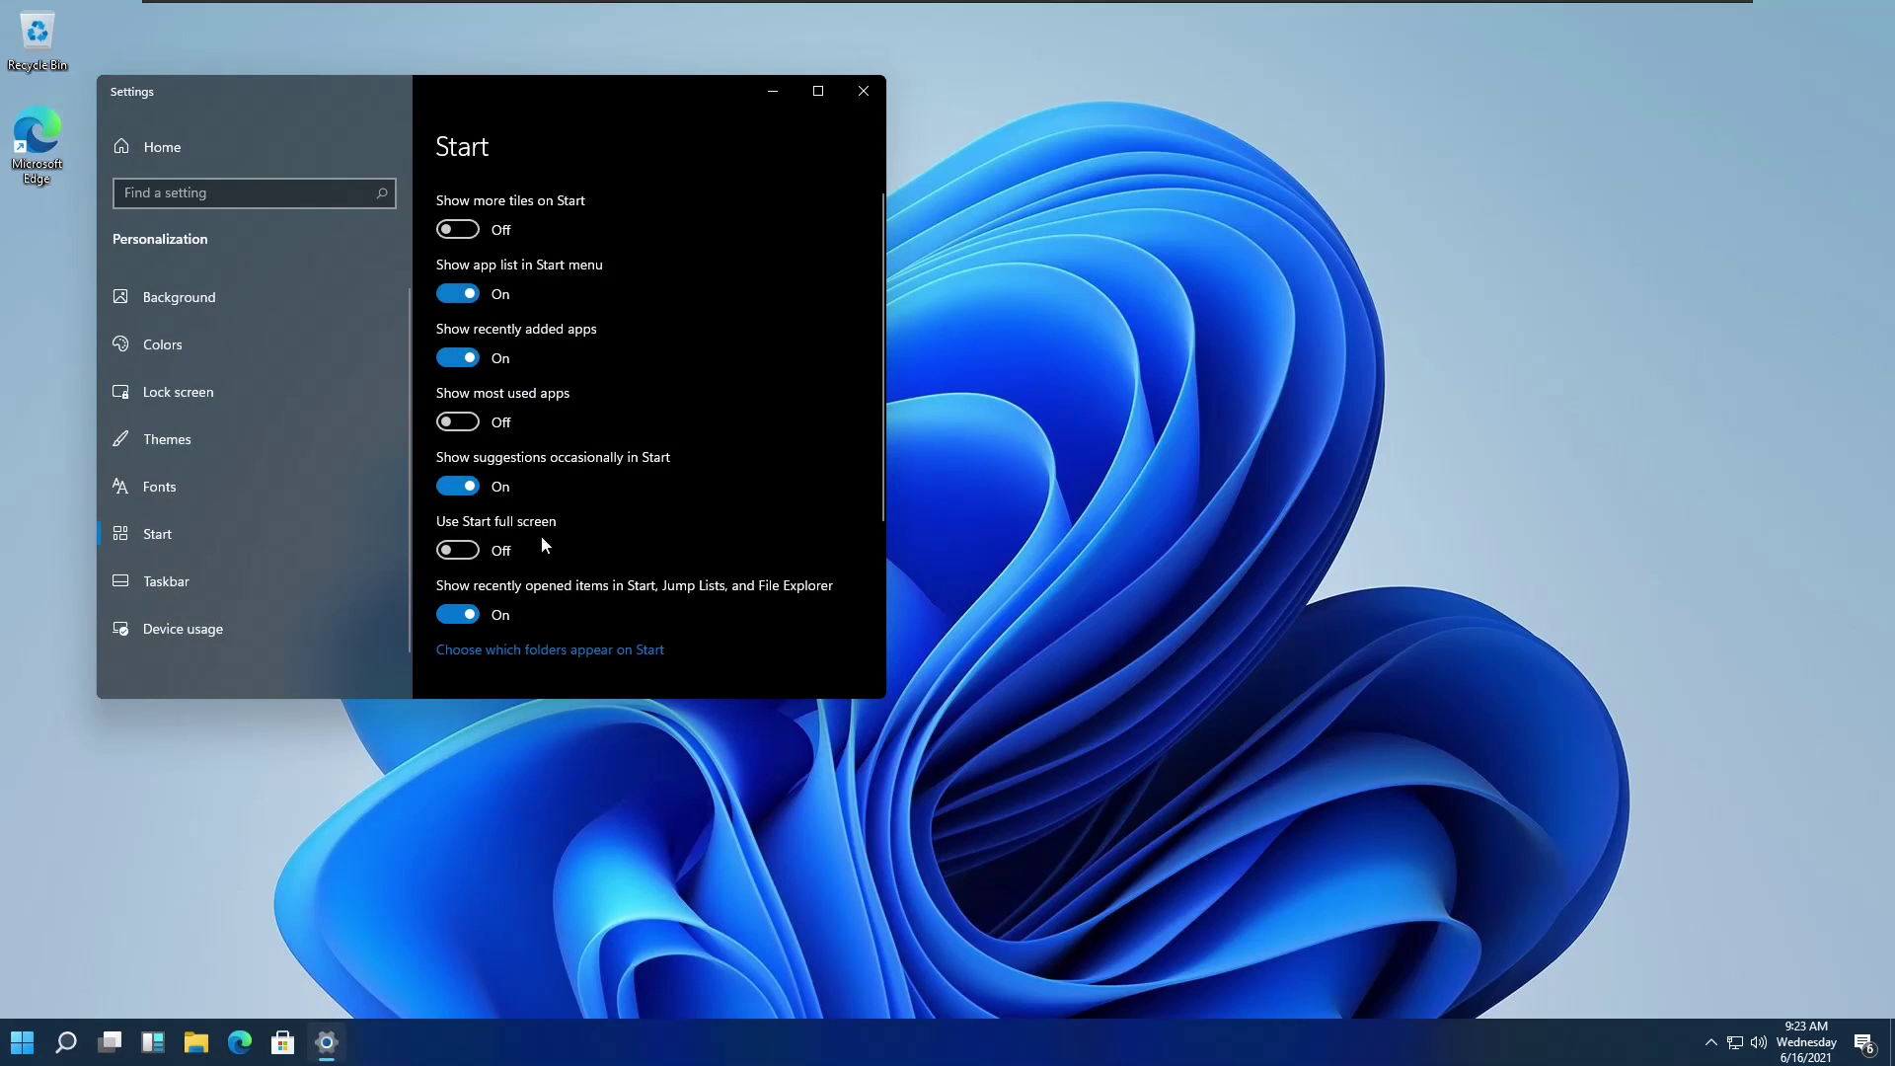
left_click(610, 651)
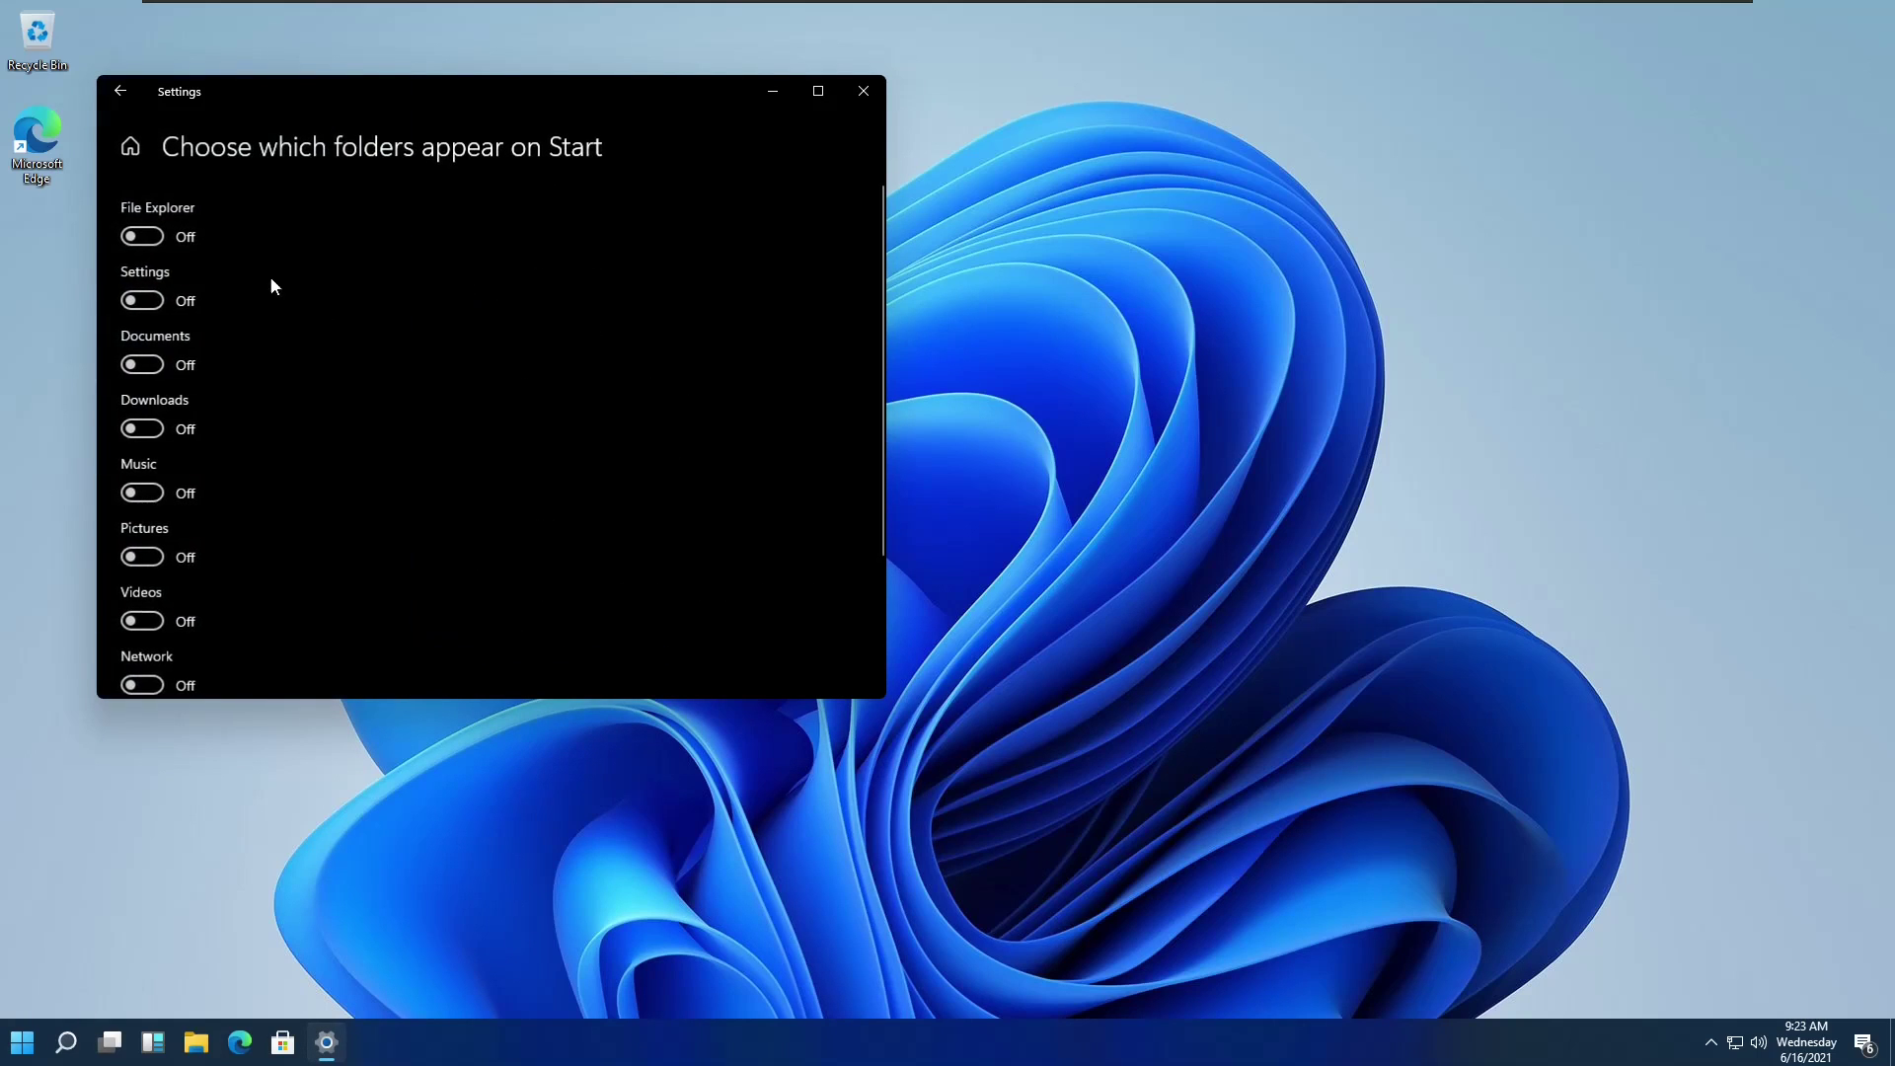
Turn on Settings, Documents and Downloads as folders that appear on Start, and close the Settings window.
scroll(144, 604, "down", 3)
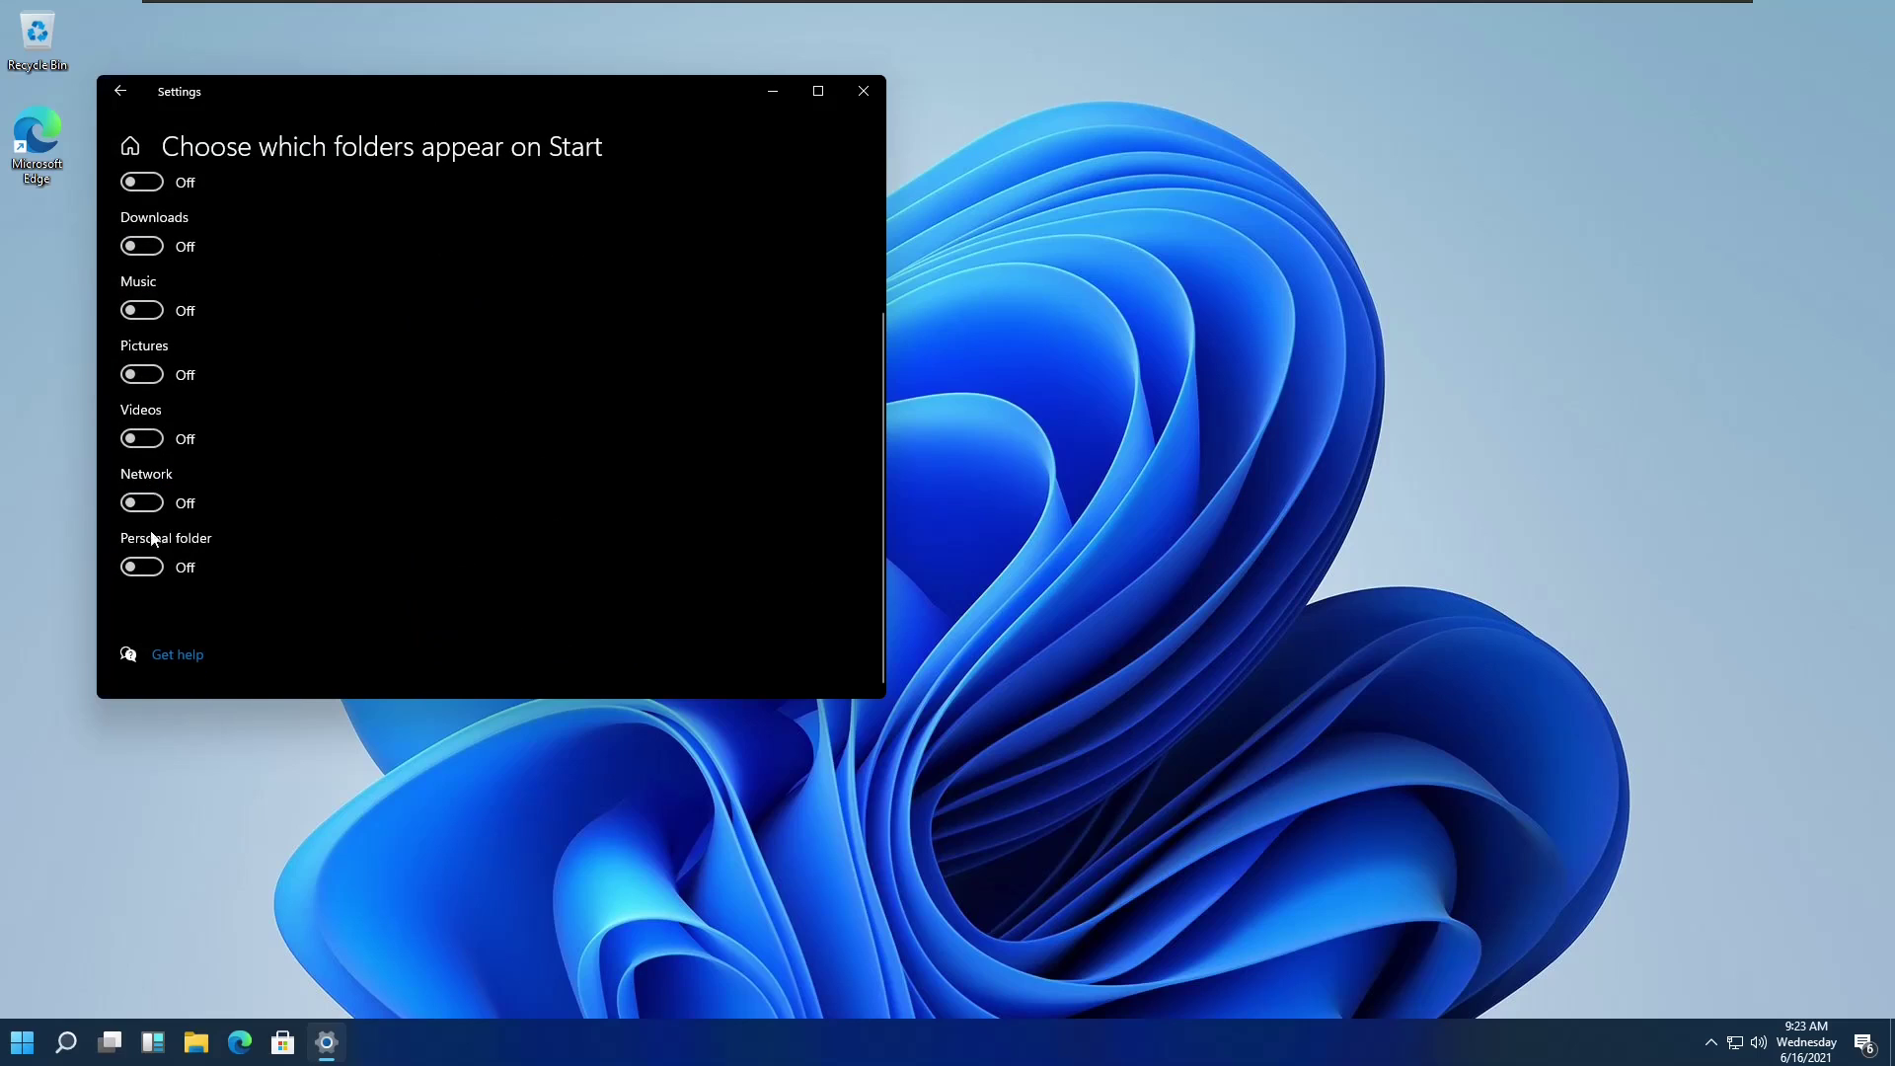
scroll(146, 242, "up", 3)
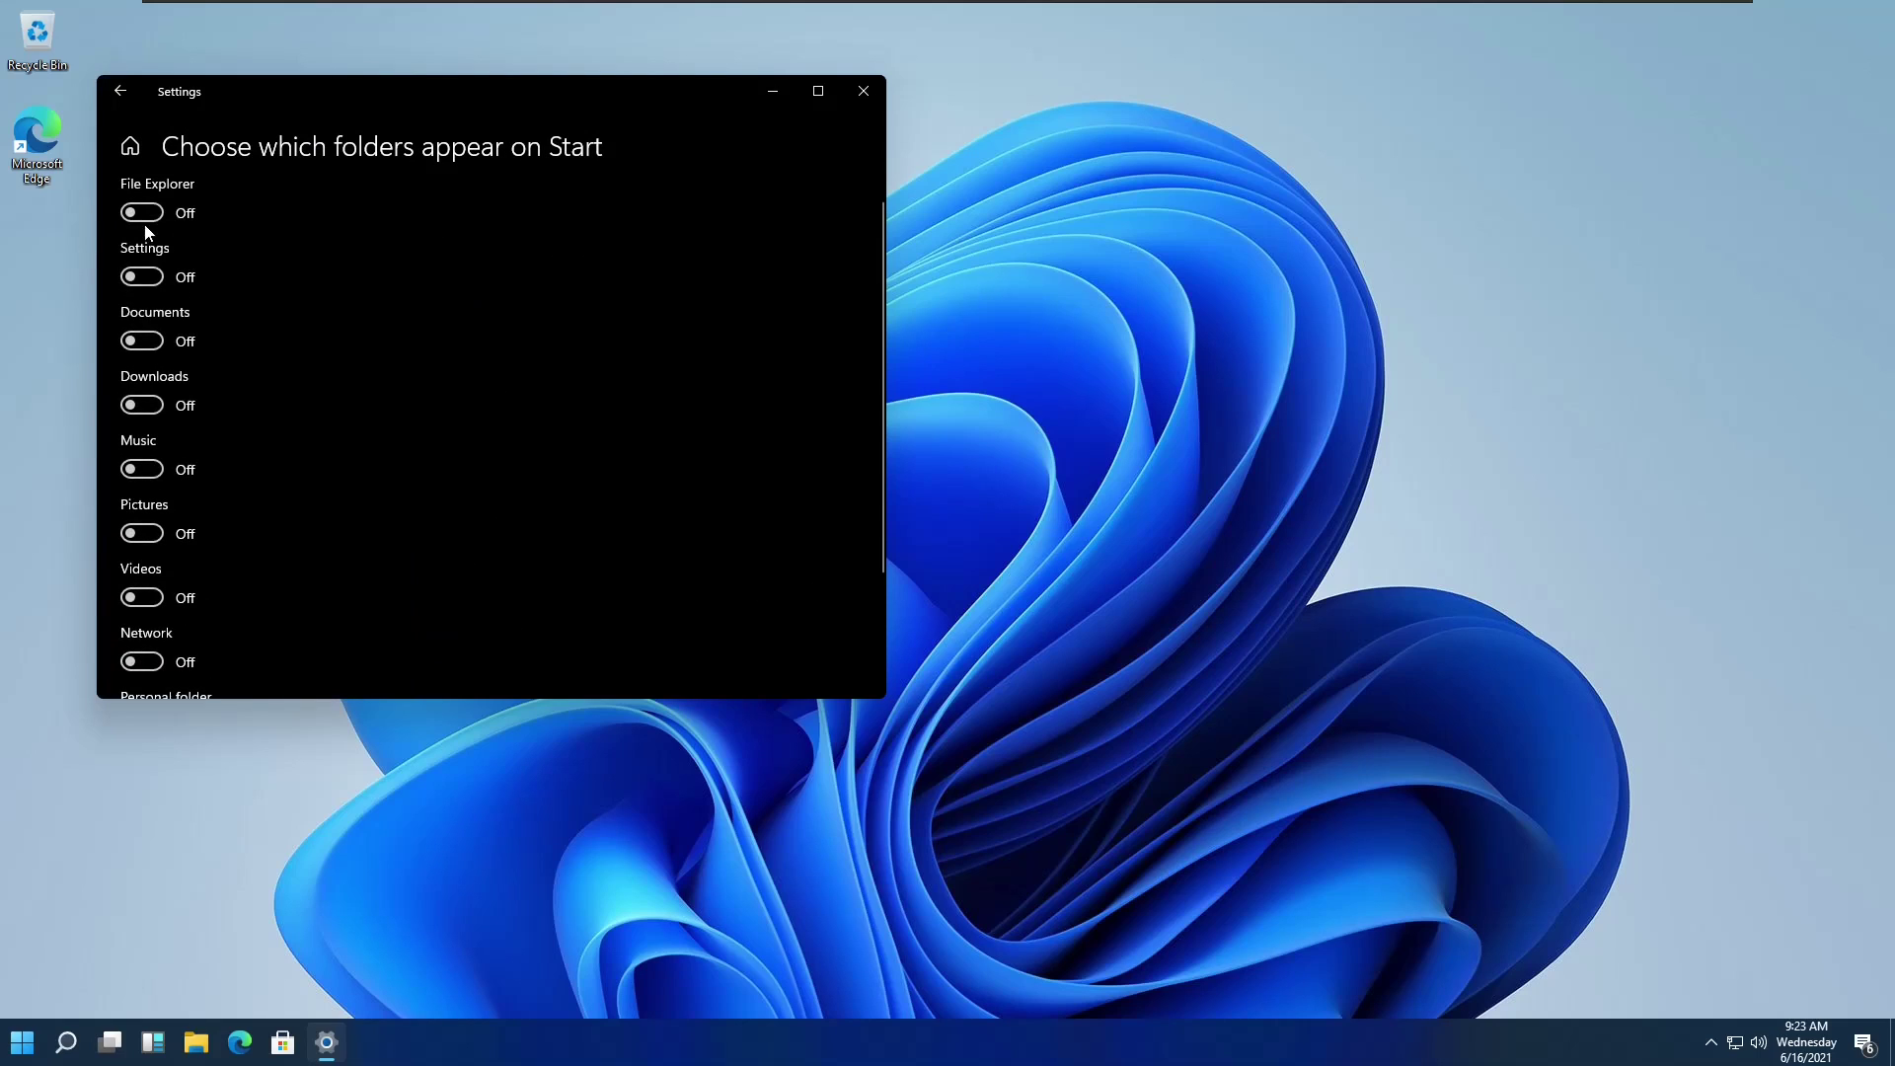
left_click(158, 278)
left_click(139, 340)
left_click(139, 405)
left_click(856, 96)
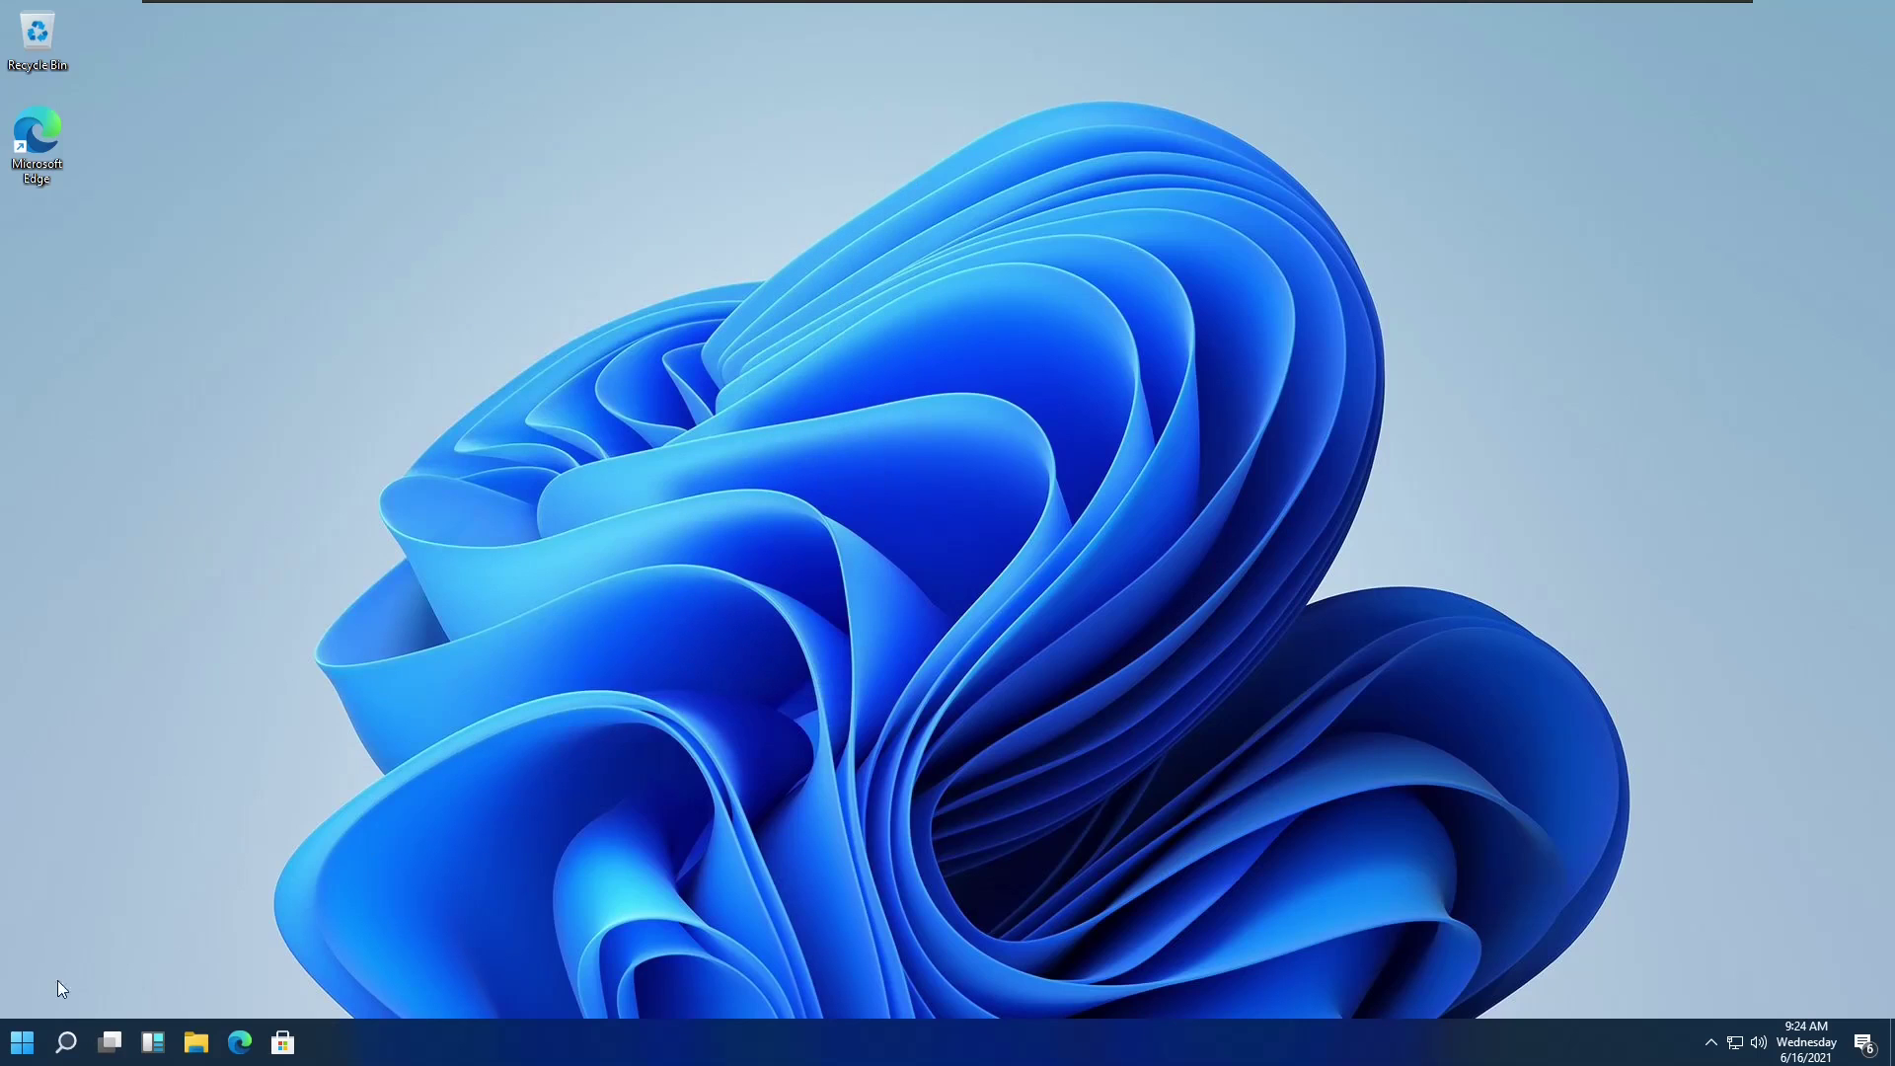
Open Settings from Start, try snapping its window to the right-hand and wide left-hand layout zones, and close it.
left_click(22, 1042)
left_click(22, 933)
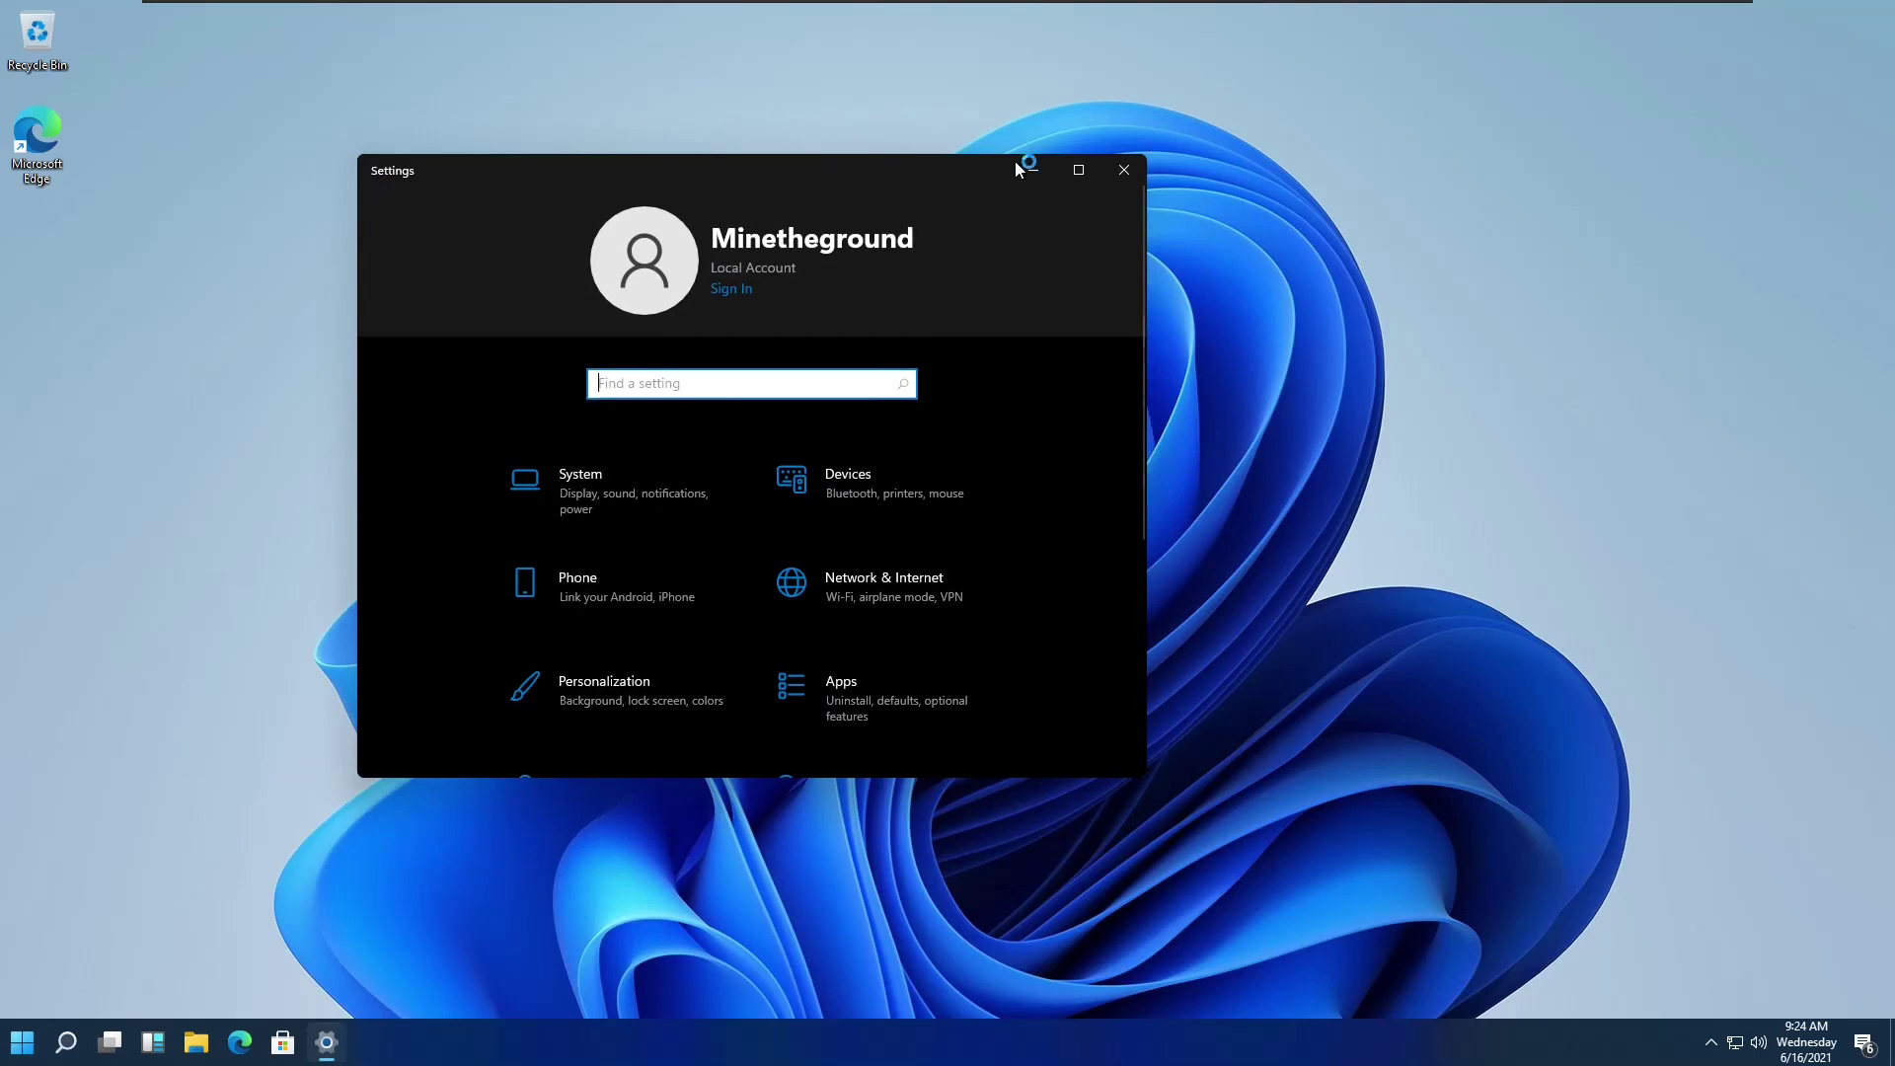
mouse_move(1079, 172)
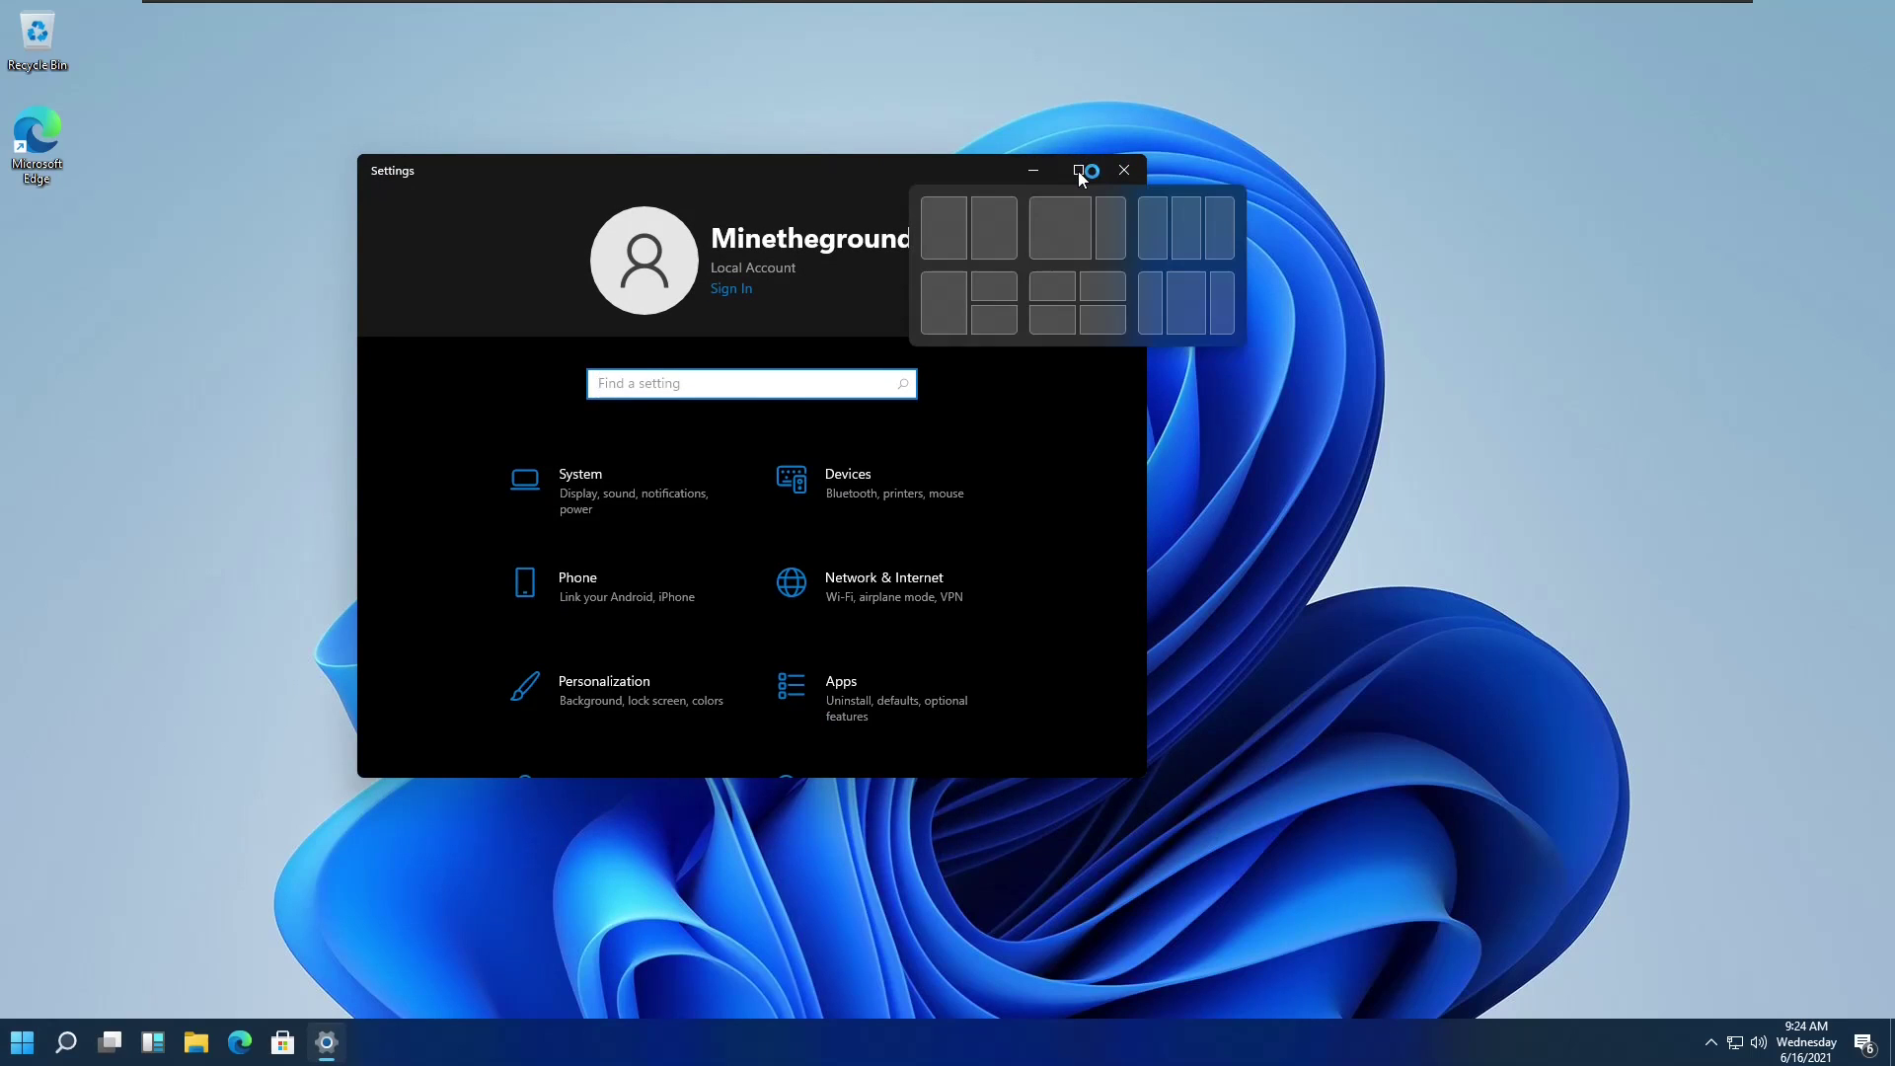
left_click(1214, 292)
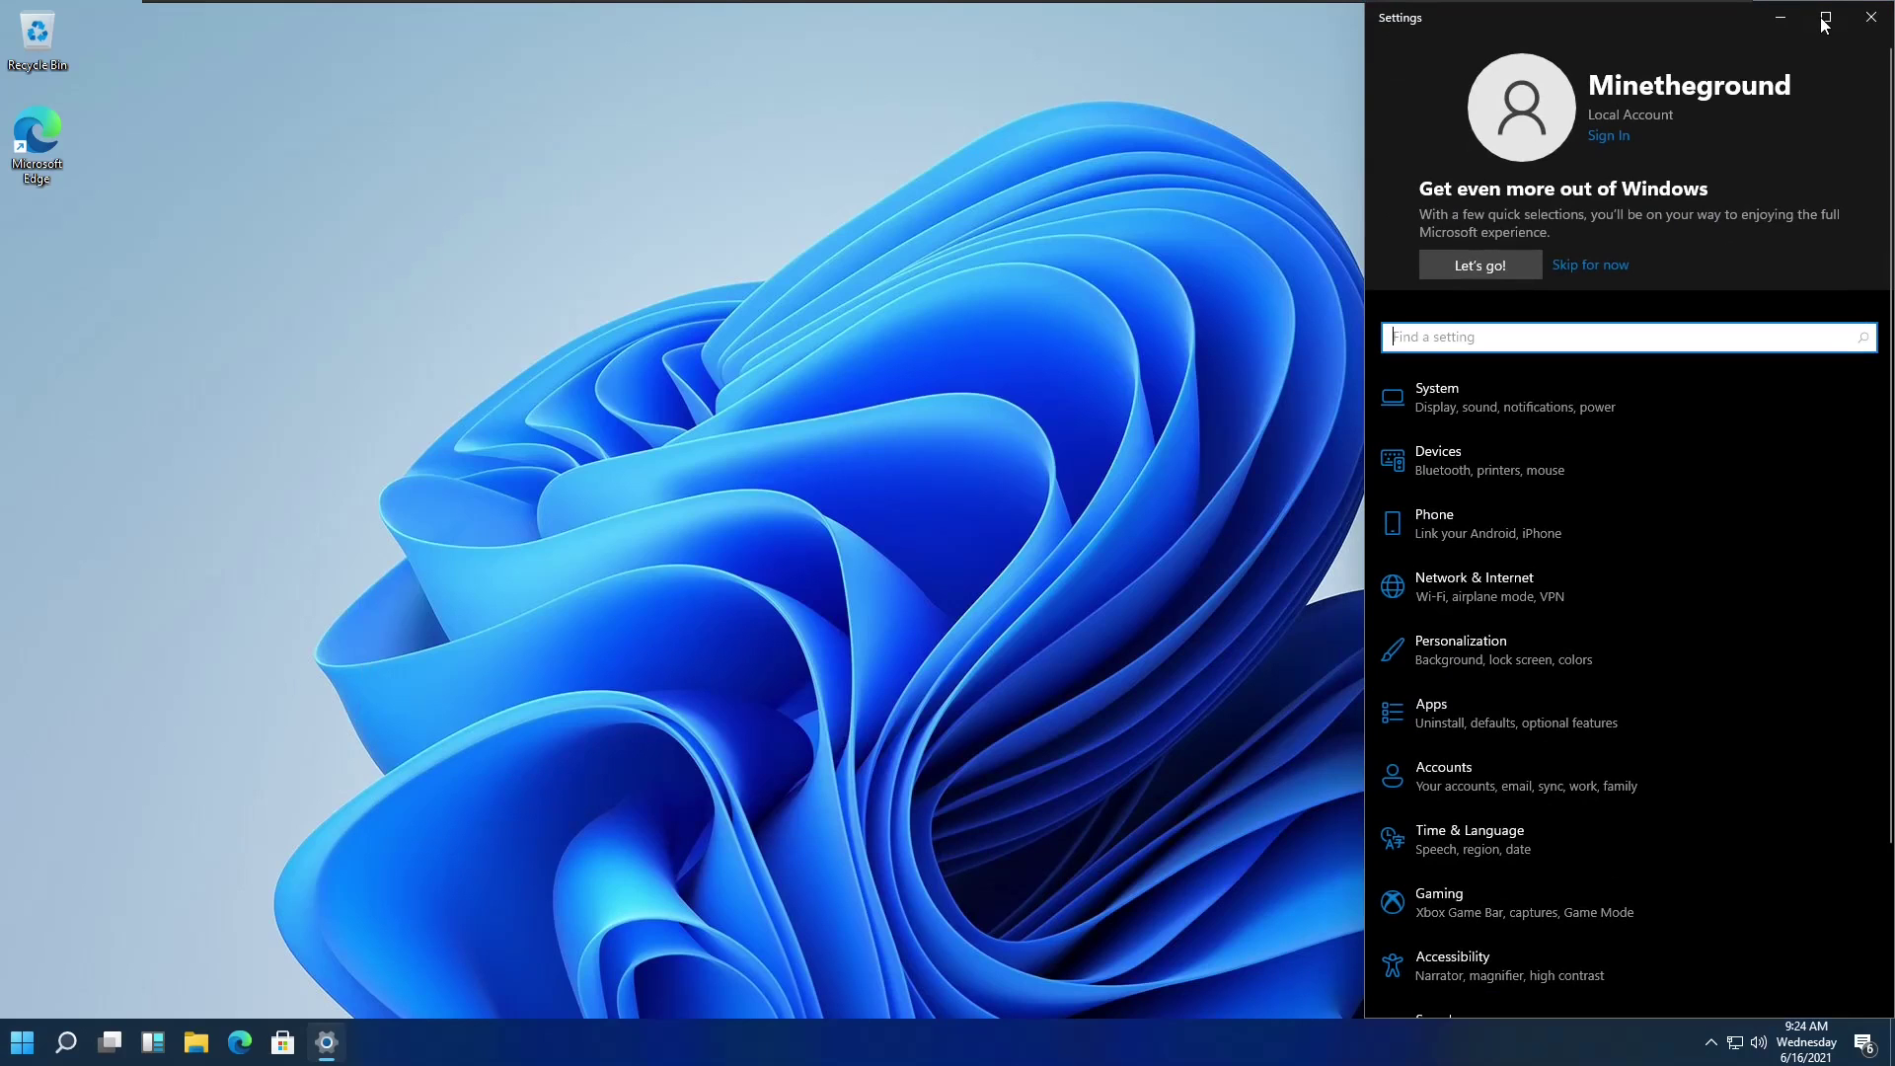
mouse_move(1824, 25)
left_click(1712, 61)
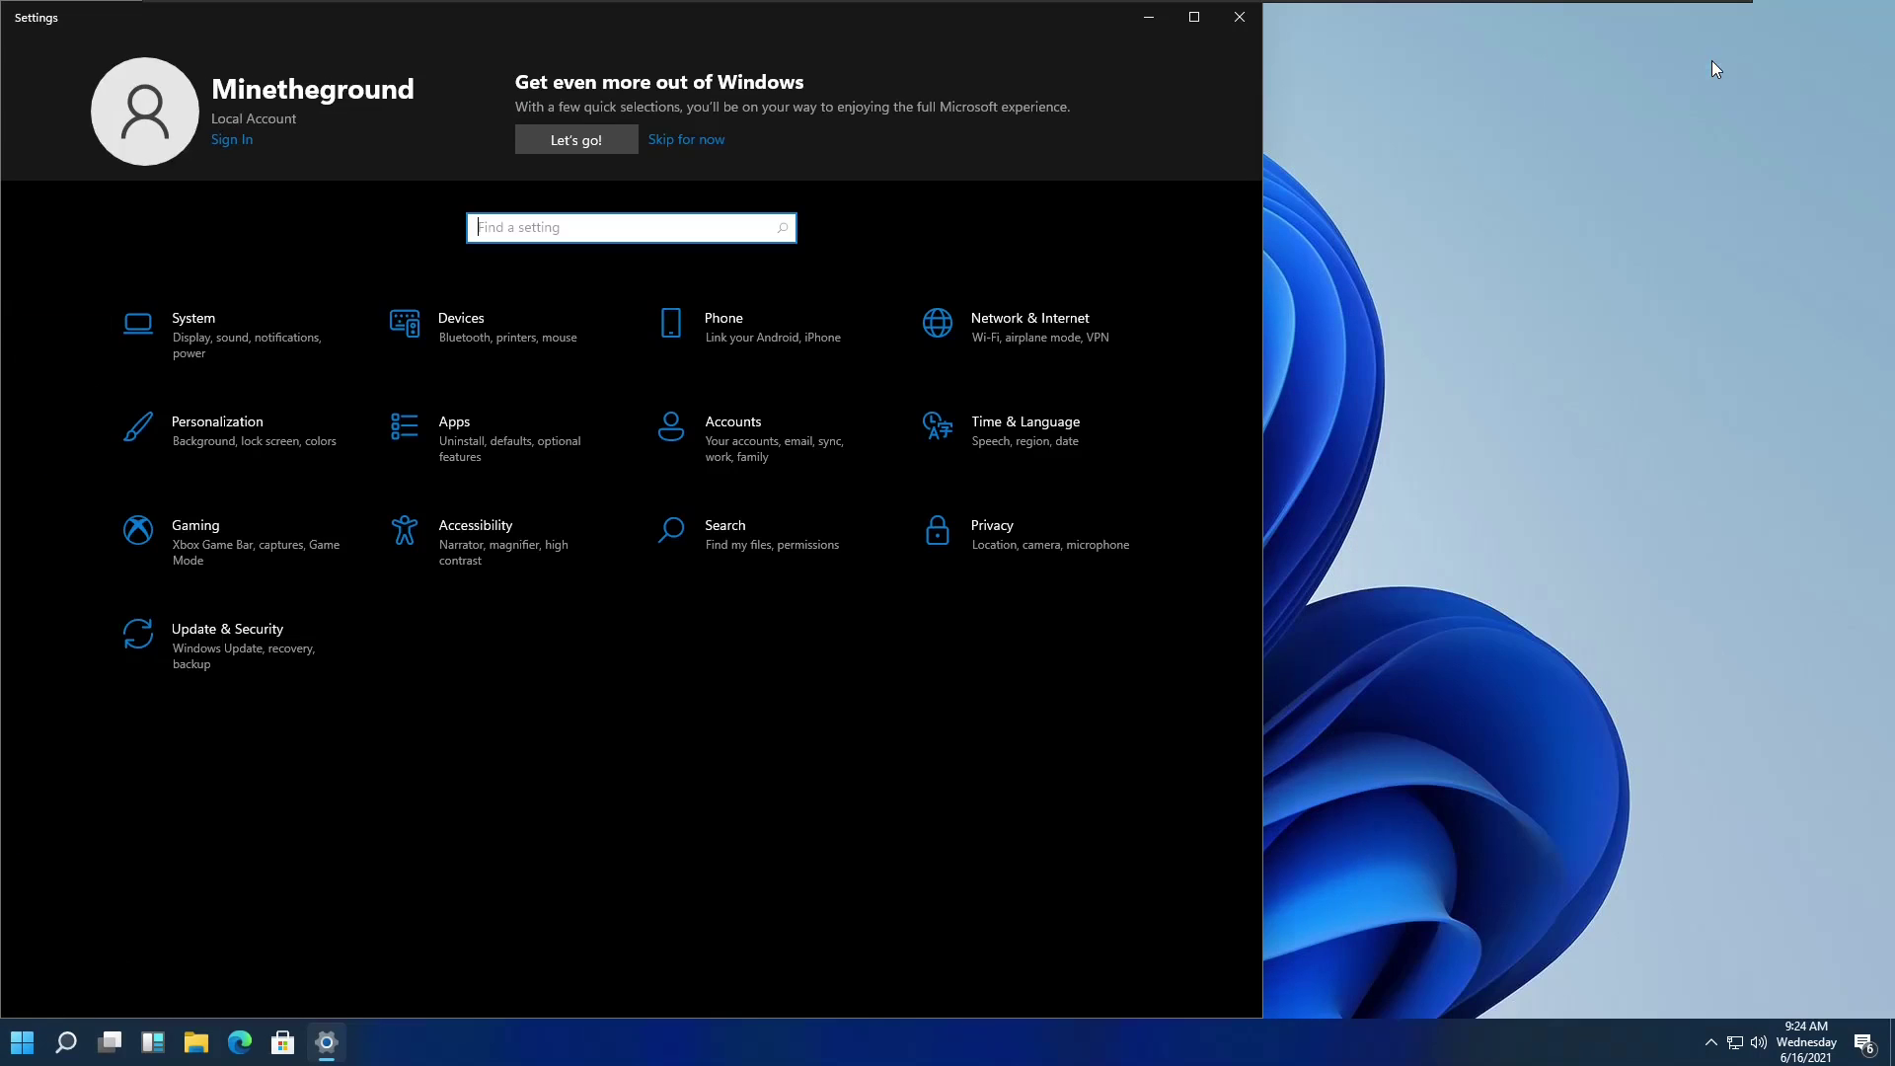
left_click(1239, 18)
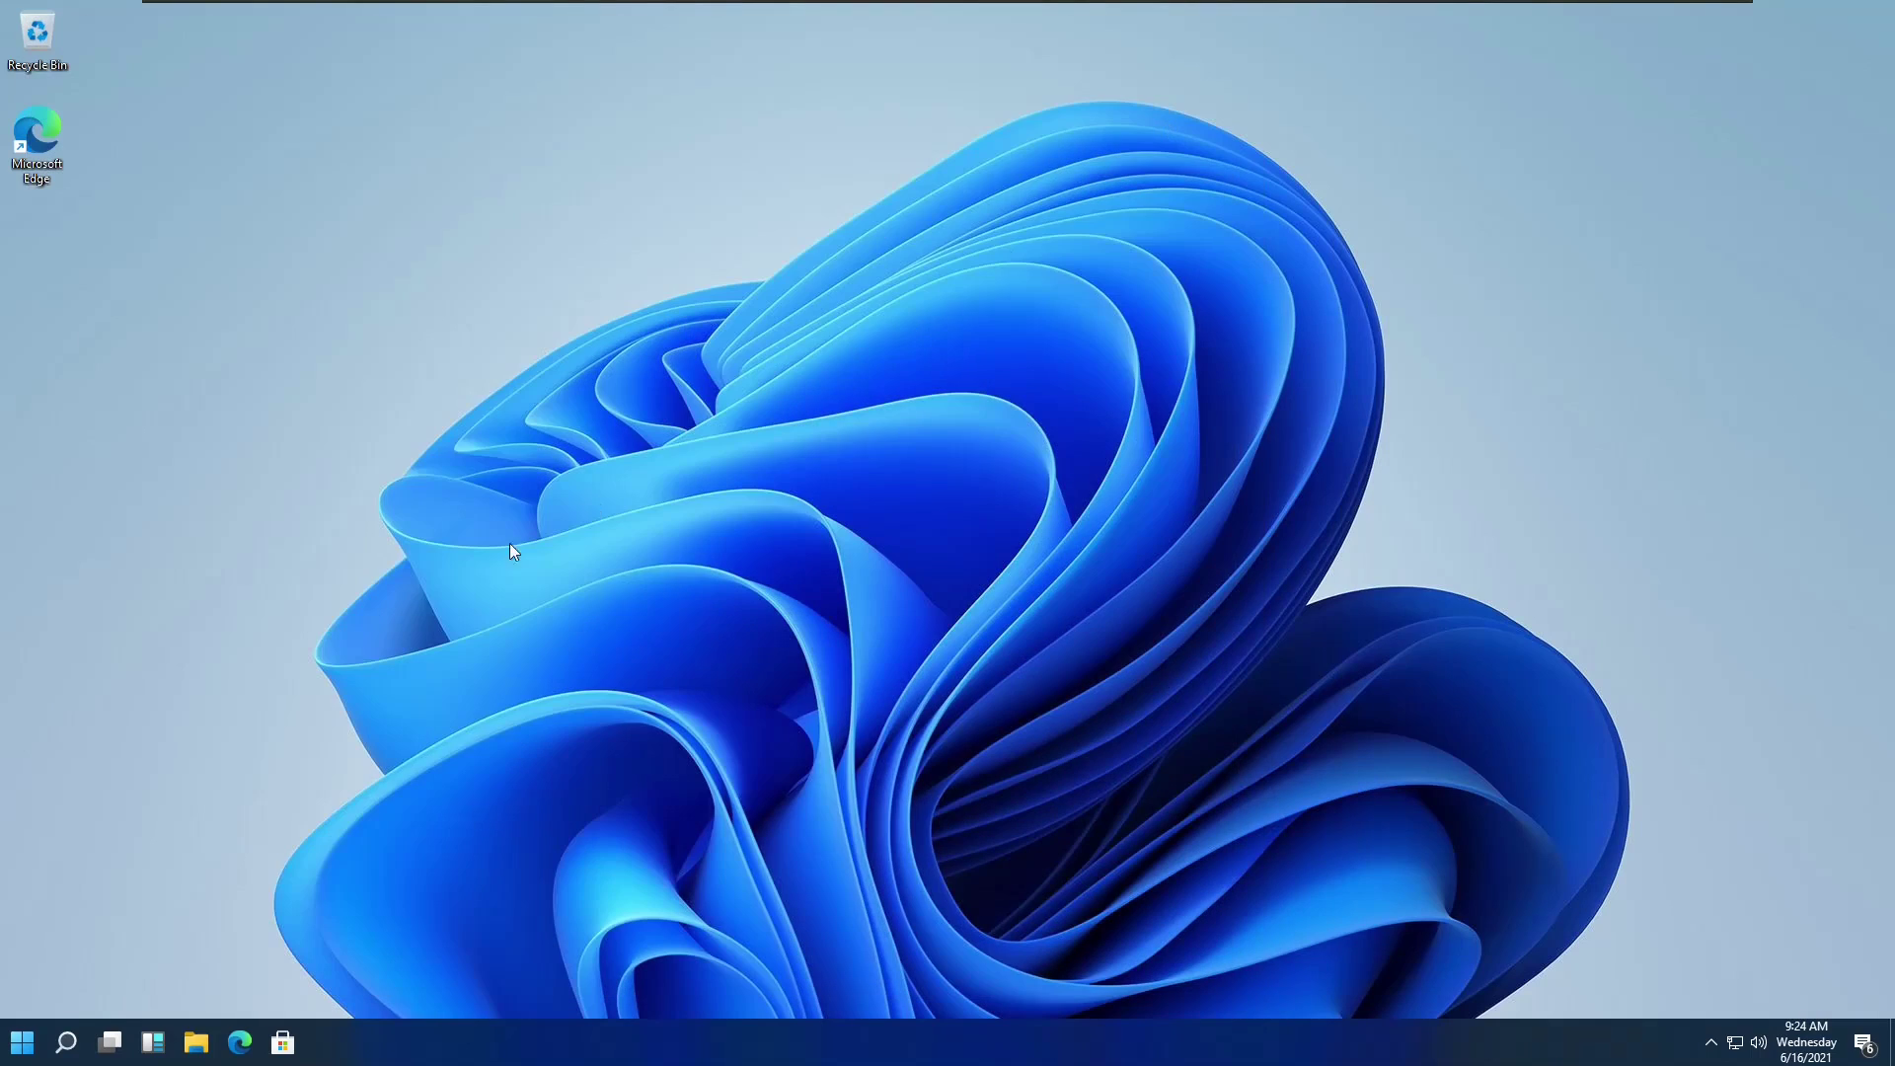
Reopen the Start menu several times to examine its opening animation and the added folder shortcuts.
left_click(19, 1052)
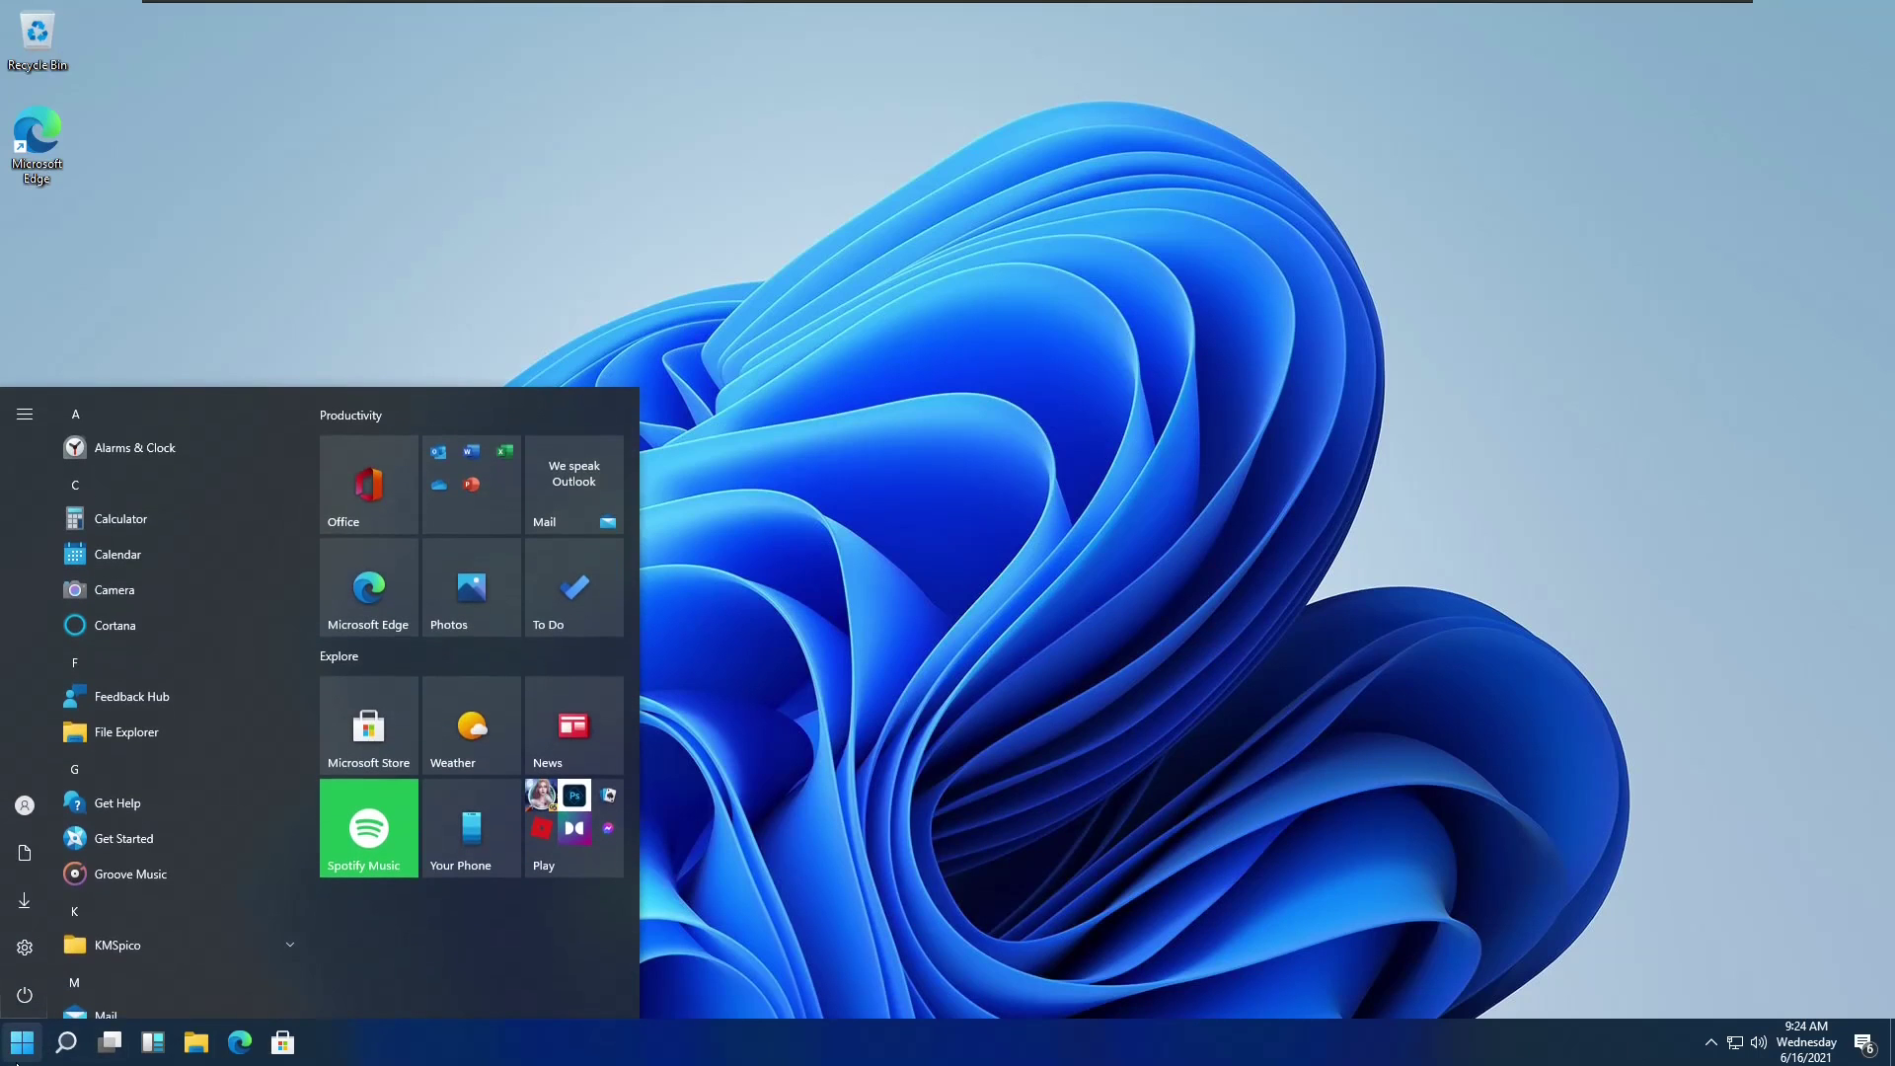
left_click(17, 1061)
left_click(17, 1061)
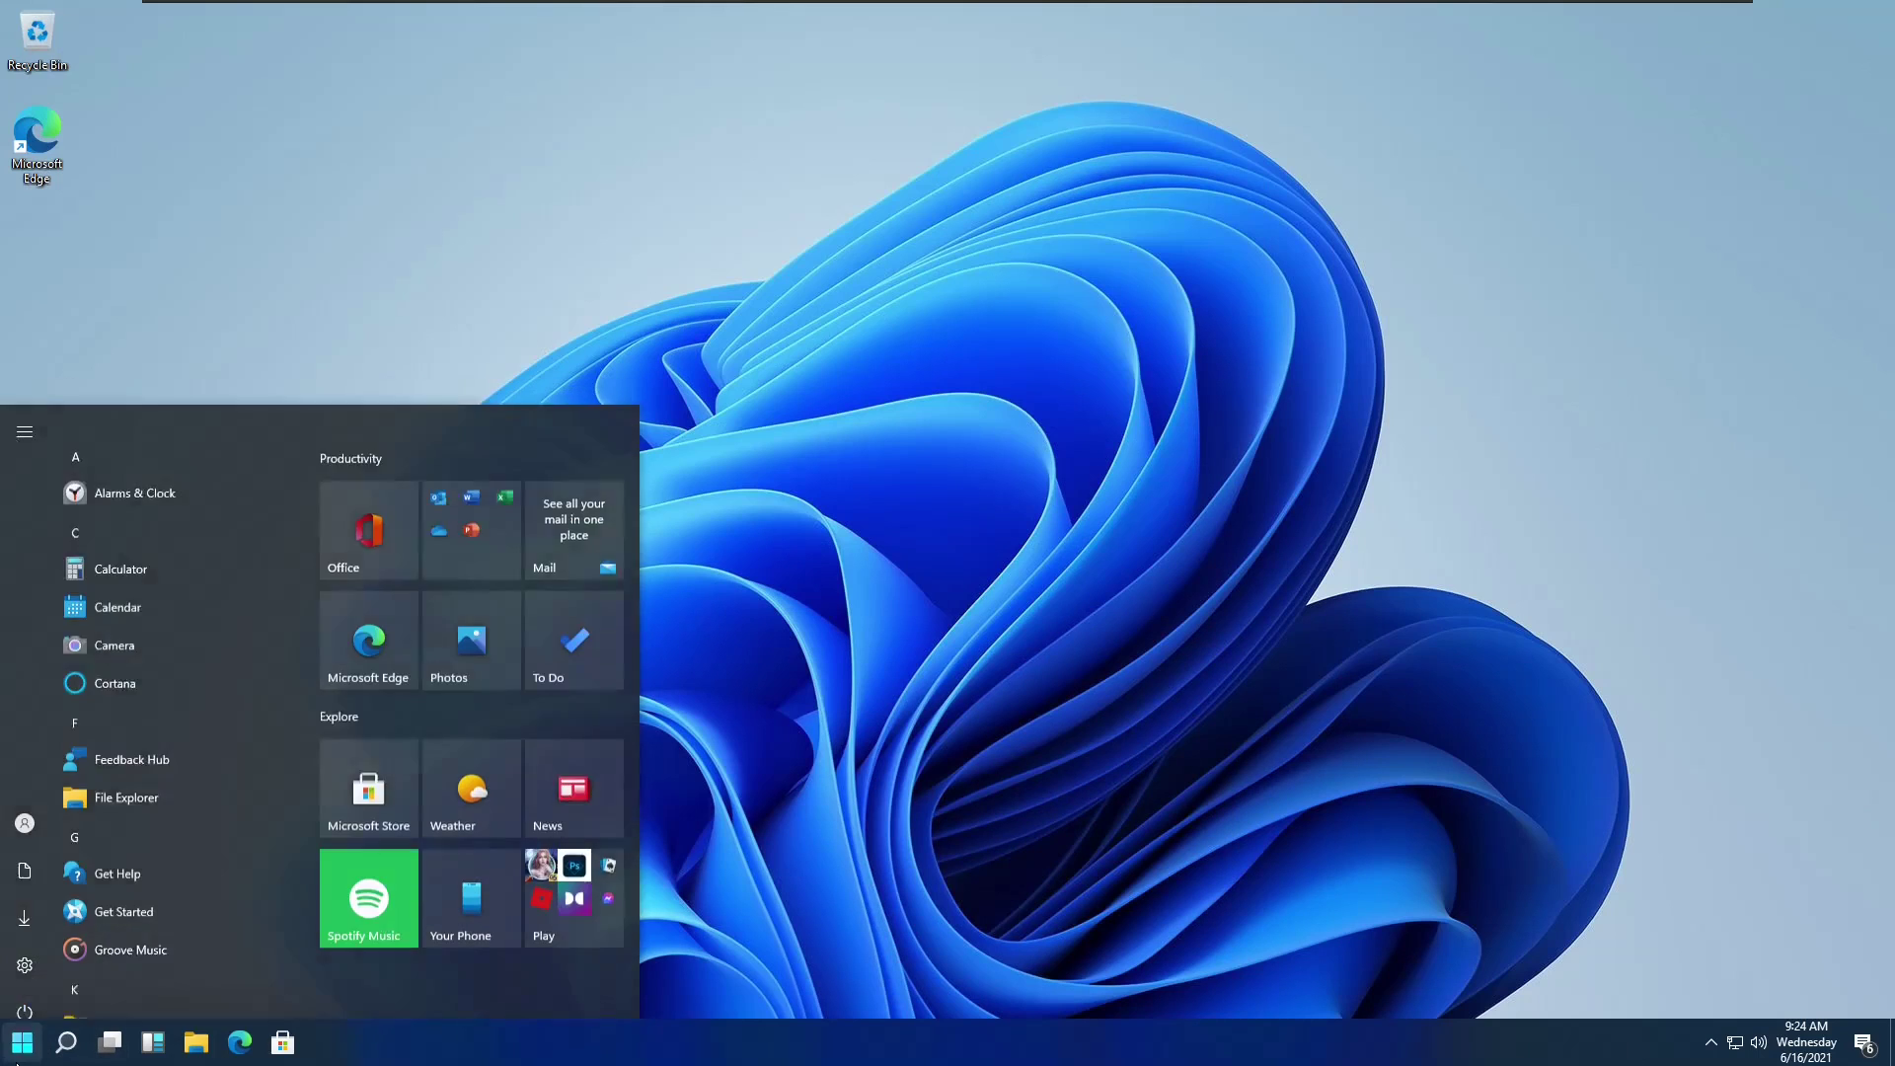
left_click(17, 1061)
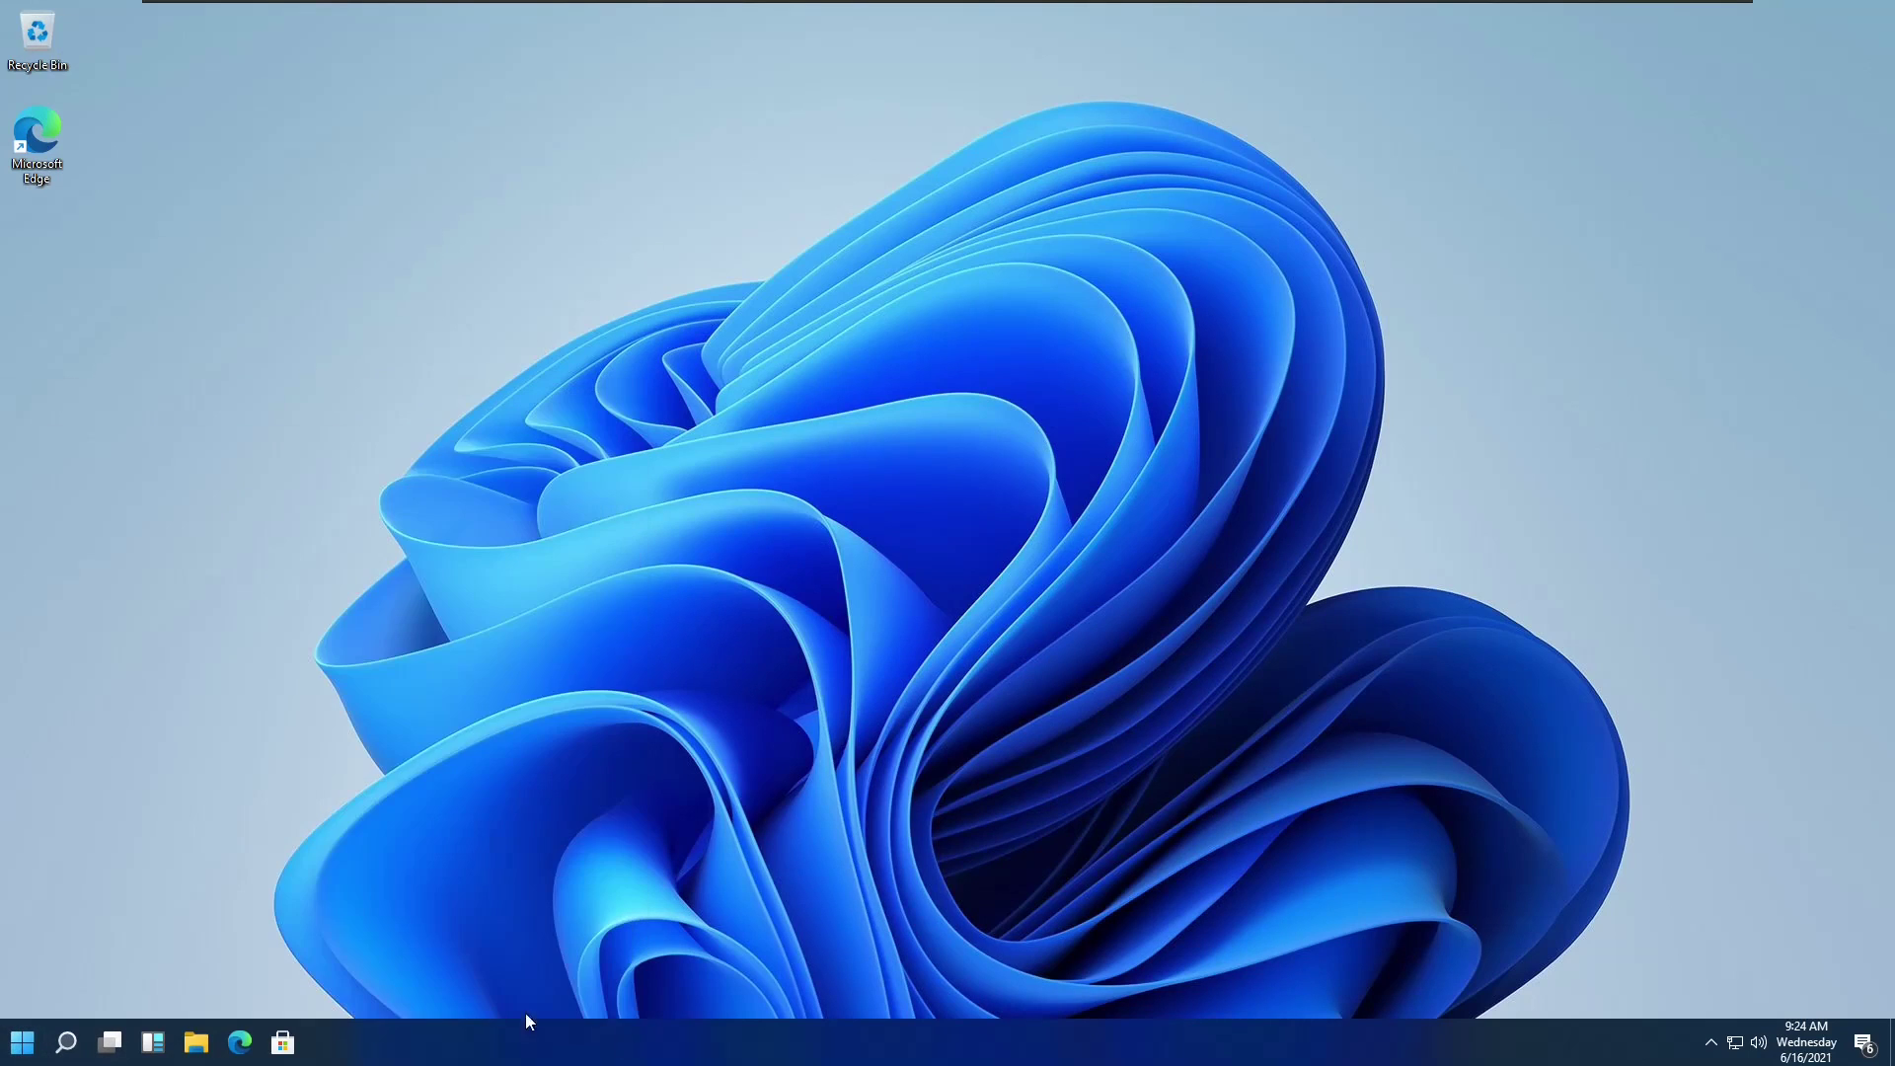
left_click(25, 1036)
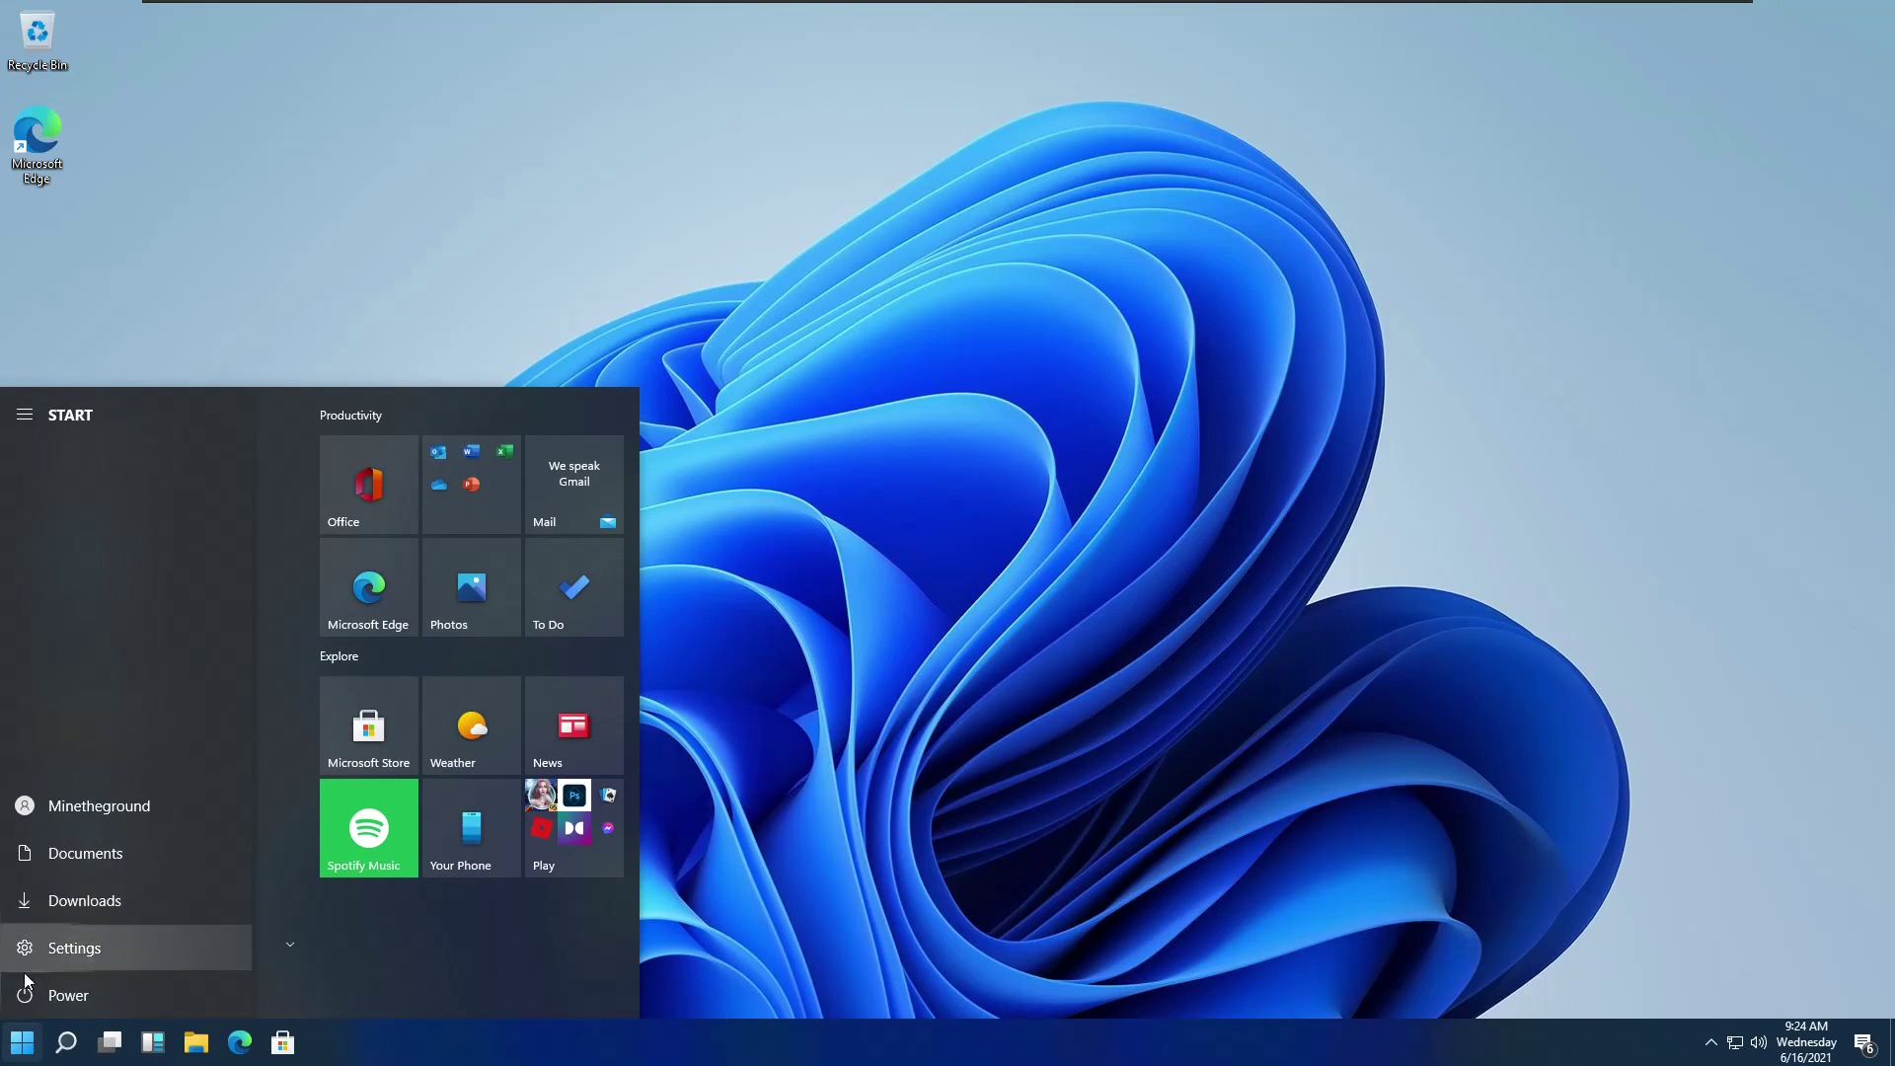
right_click(372, 1052)
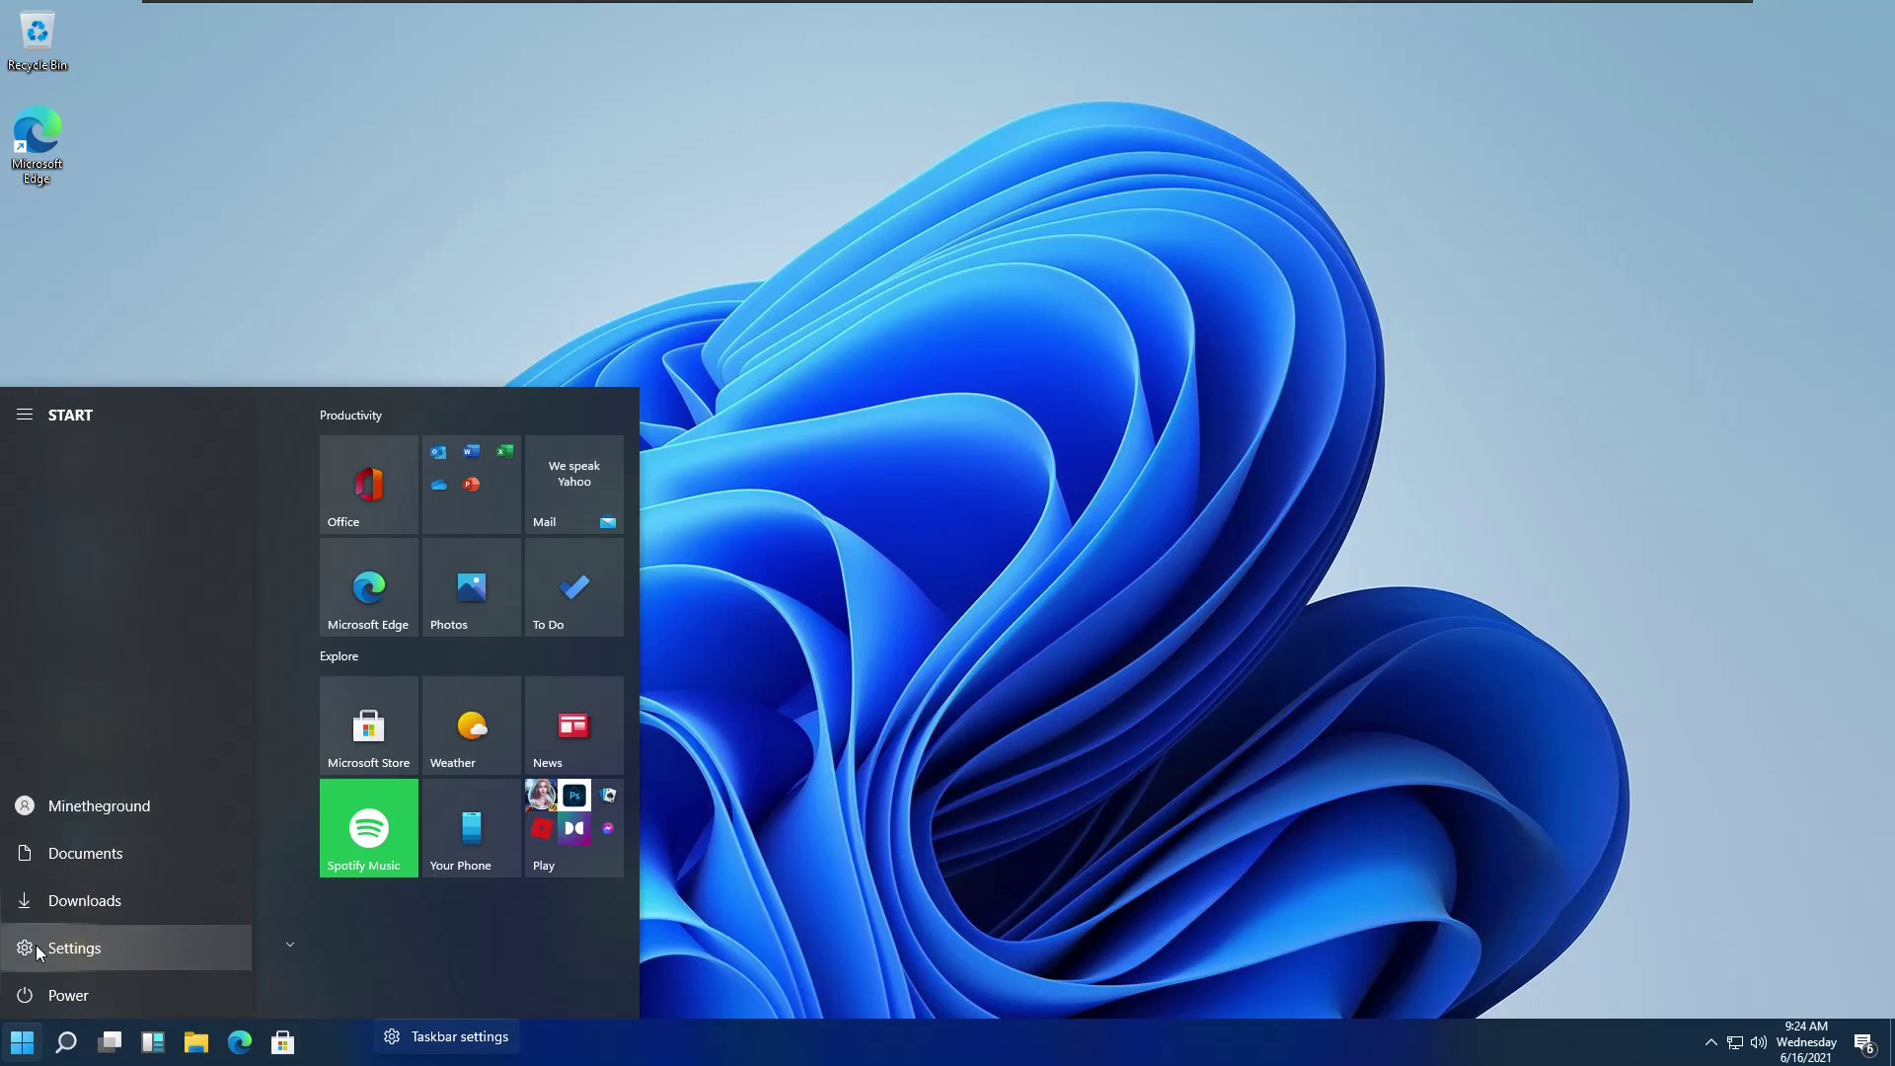
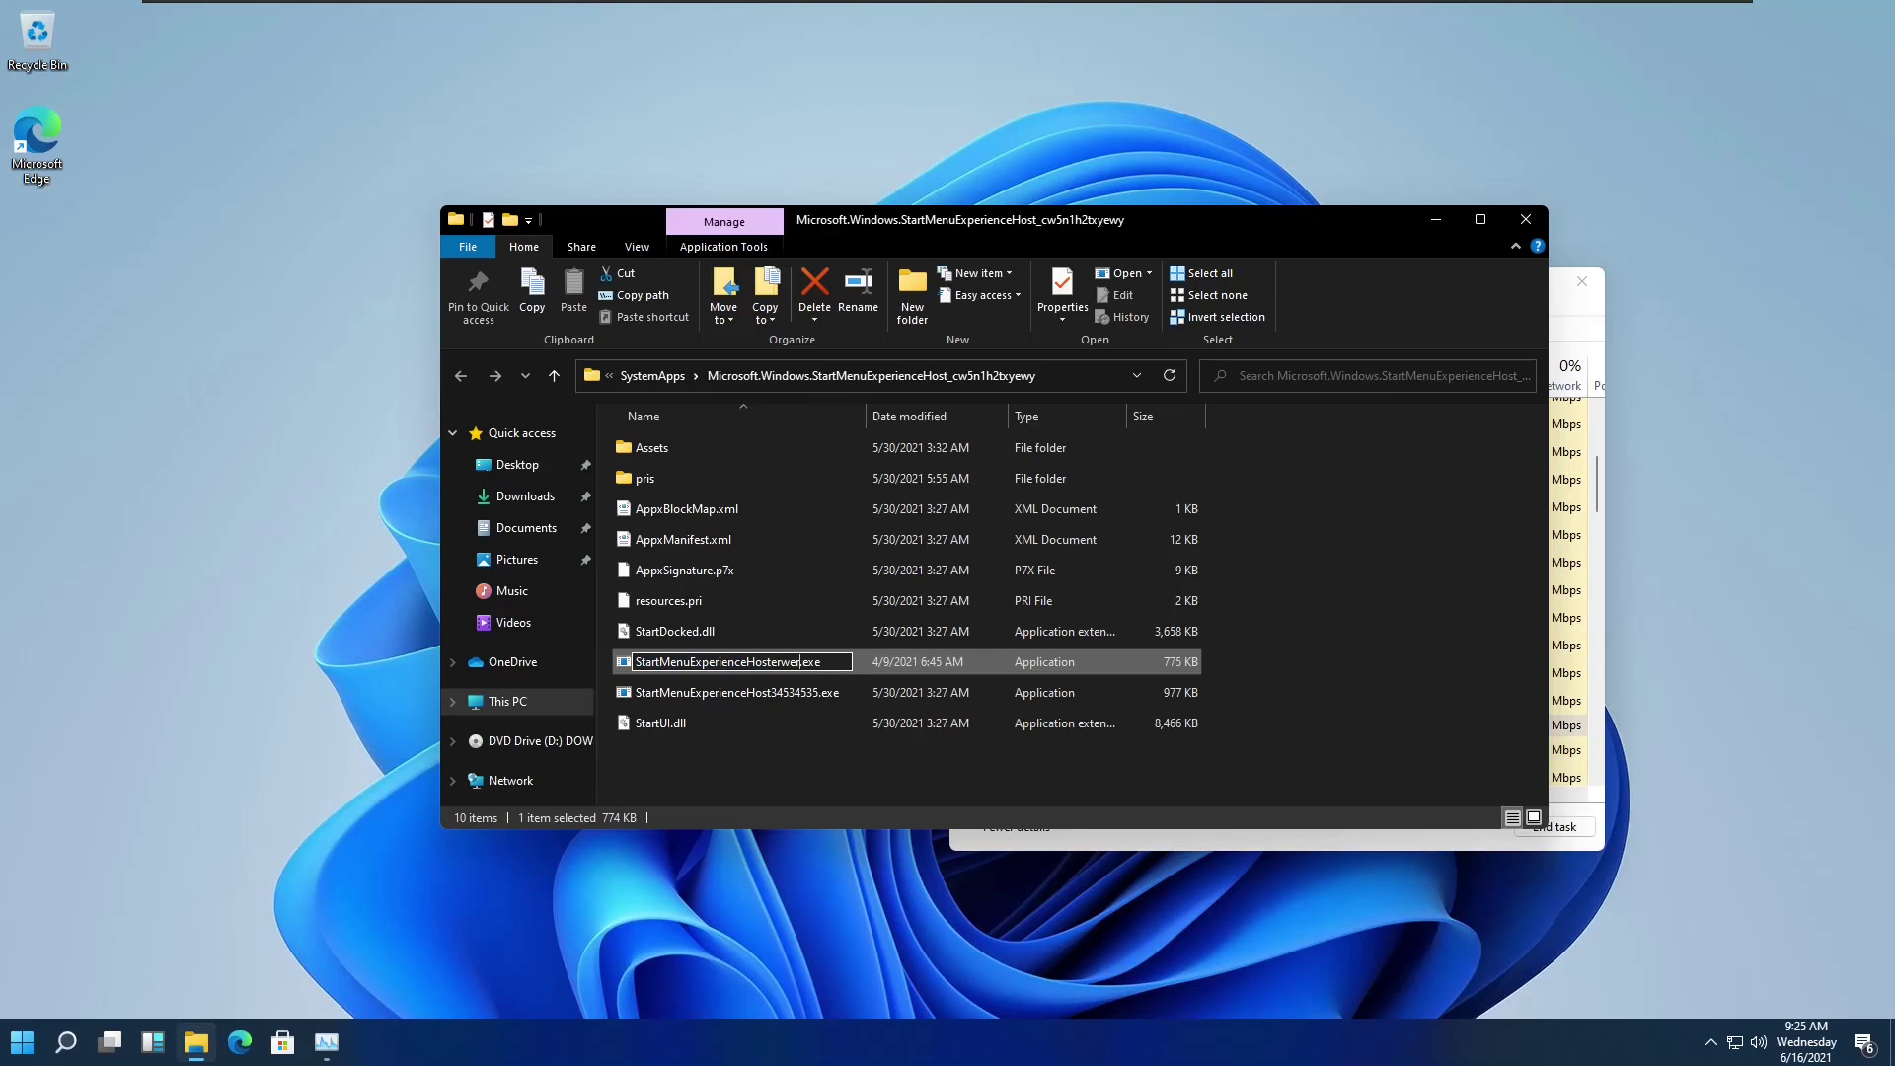
Rename the replacement StartMenuExperienceHost.exe in the SystemApps folder as StartMenuExperienceHosterwer.exe, granting administrator permission.
type("r")
key("Return")
left_click(922, 595)
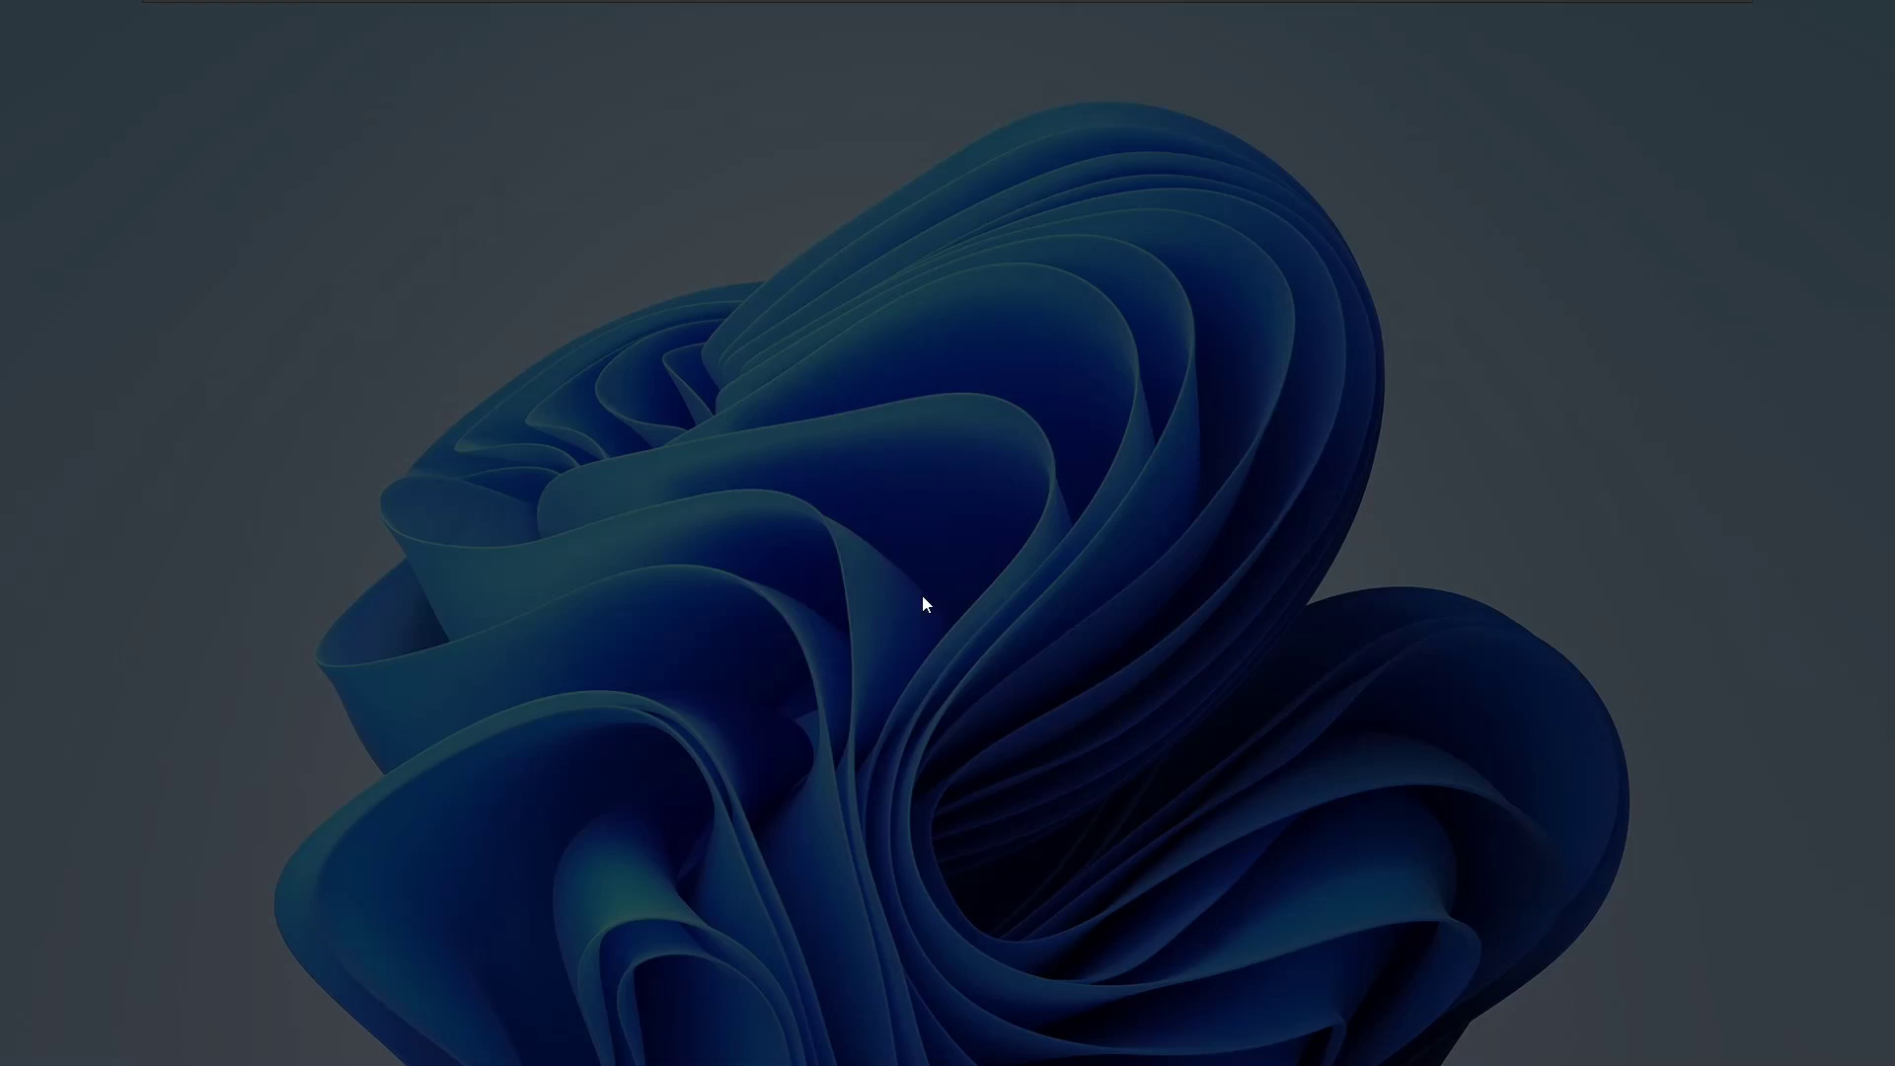
left_click(895, 643)
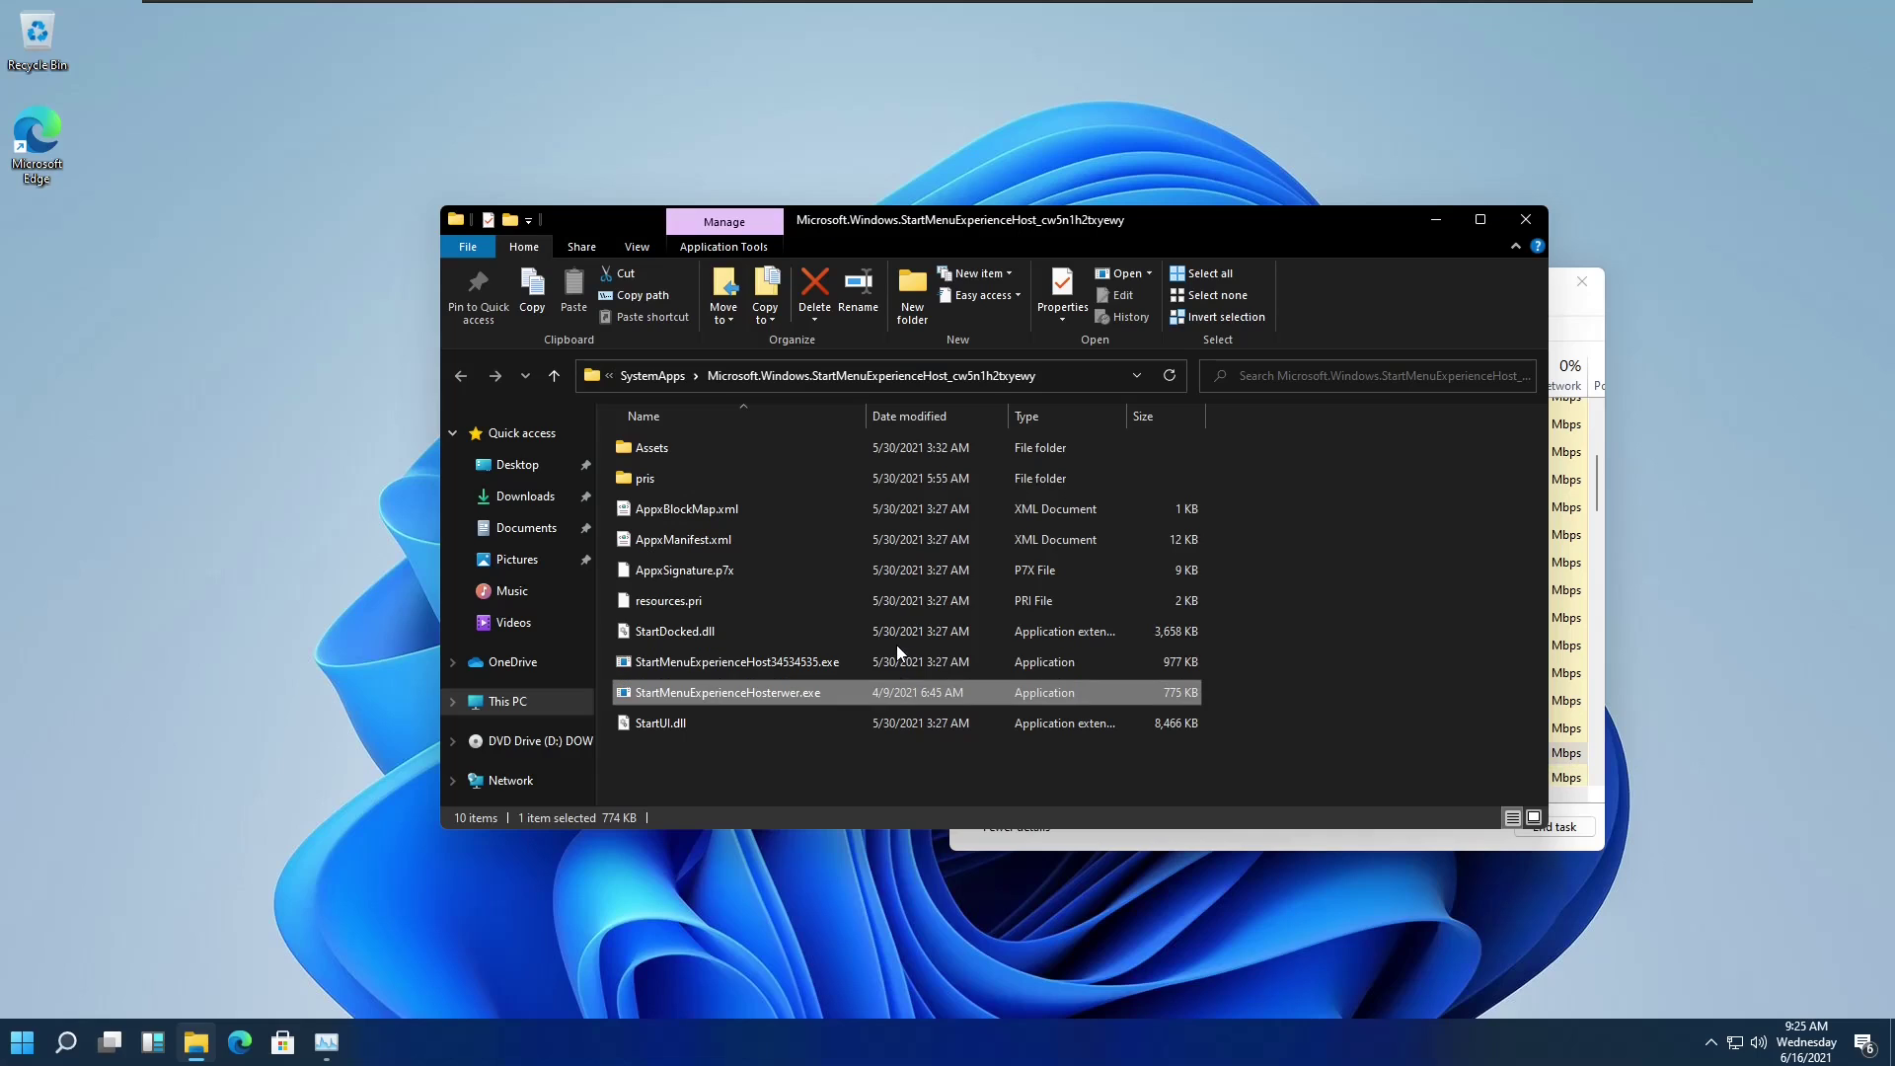
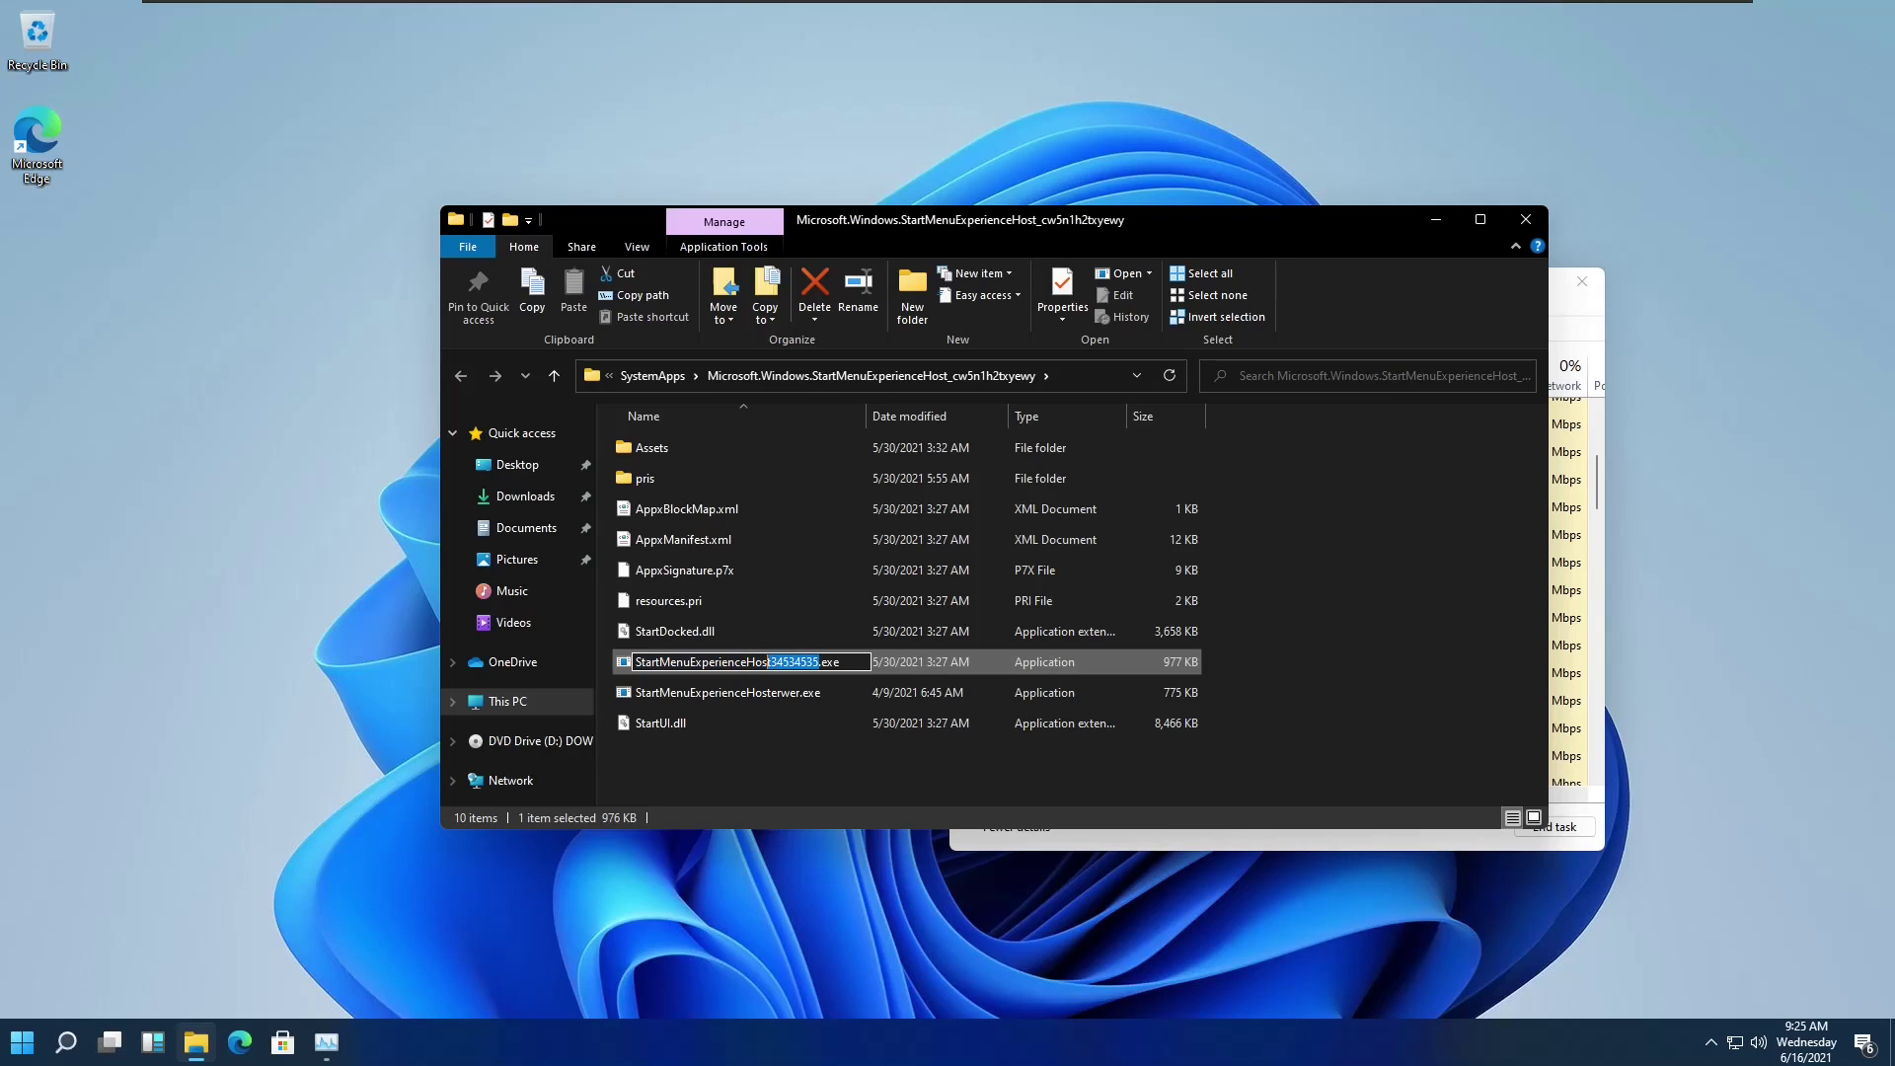
Rename StartMenuExperienceHost34534535.exe as StartMenuExperienceHost.exe, granting administrator permission.
key("BackSpace")
key("Return")
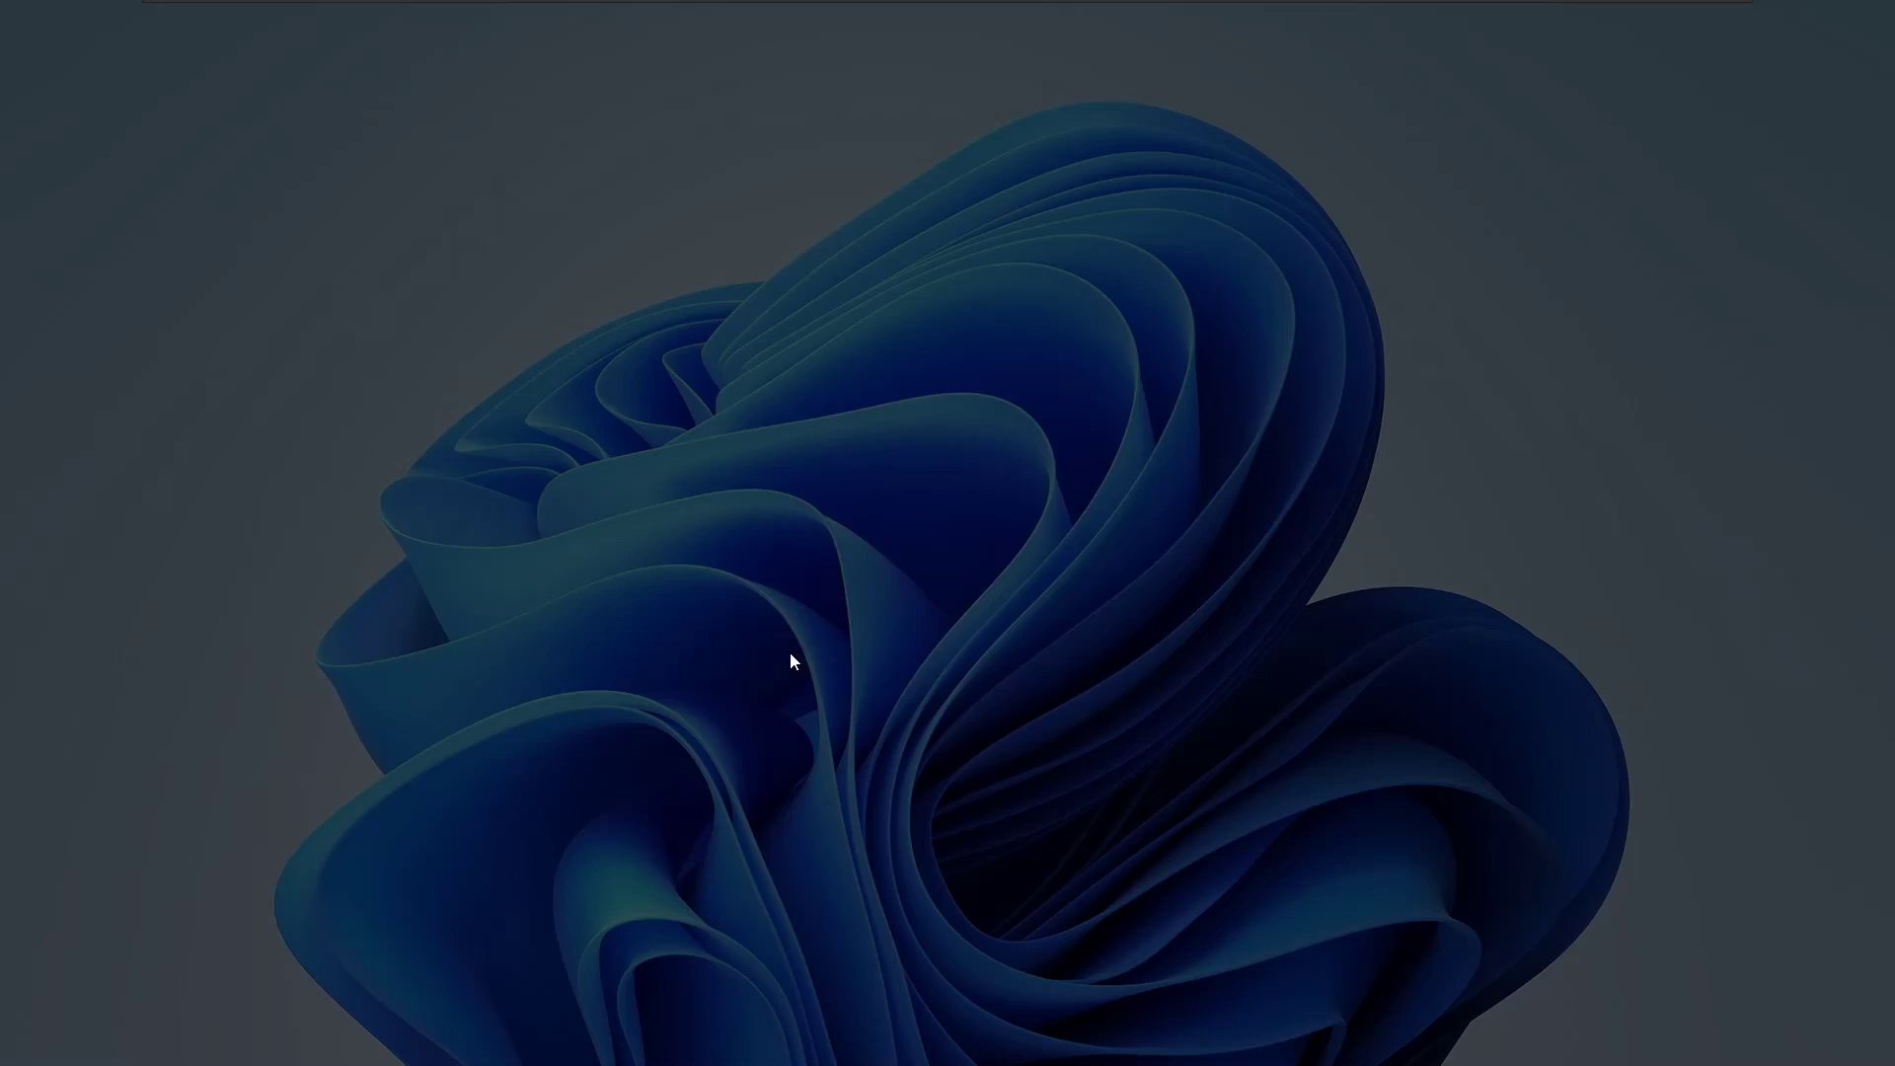
left_click(790, 653)
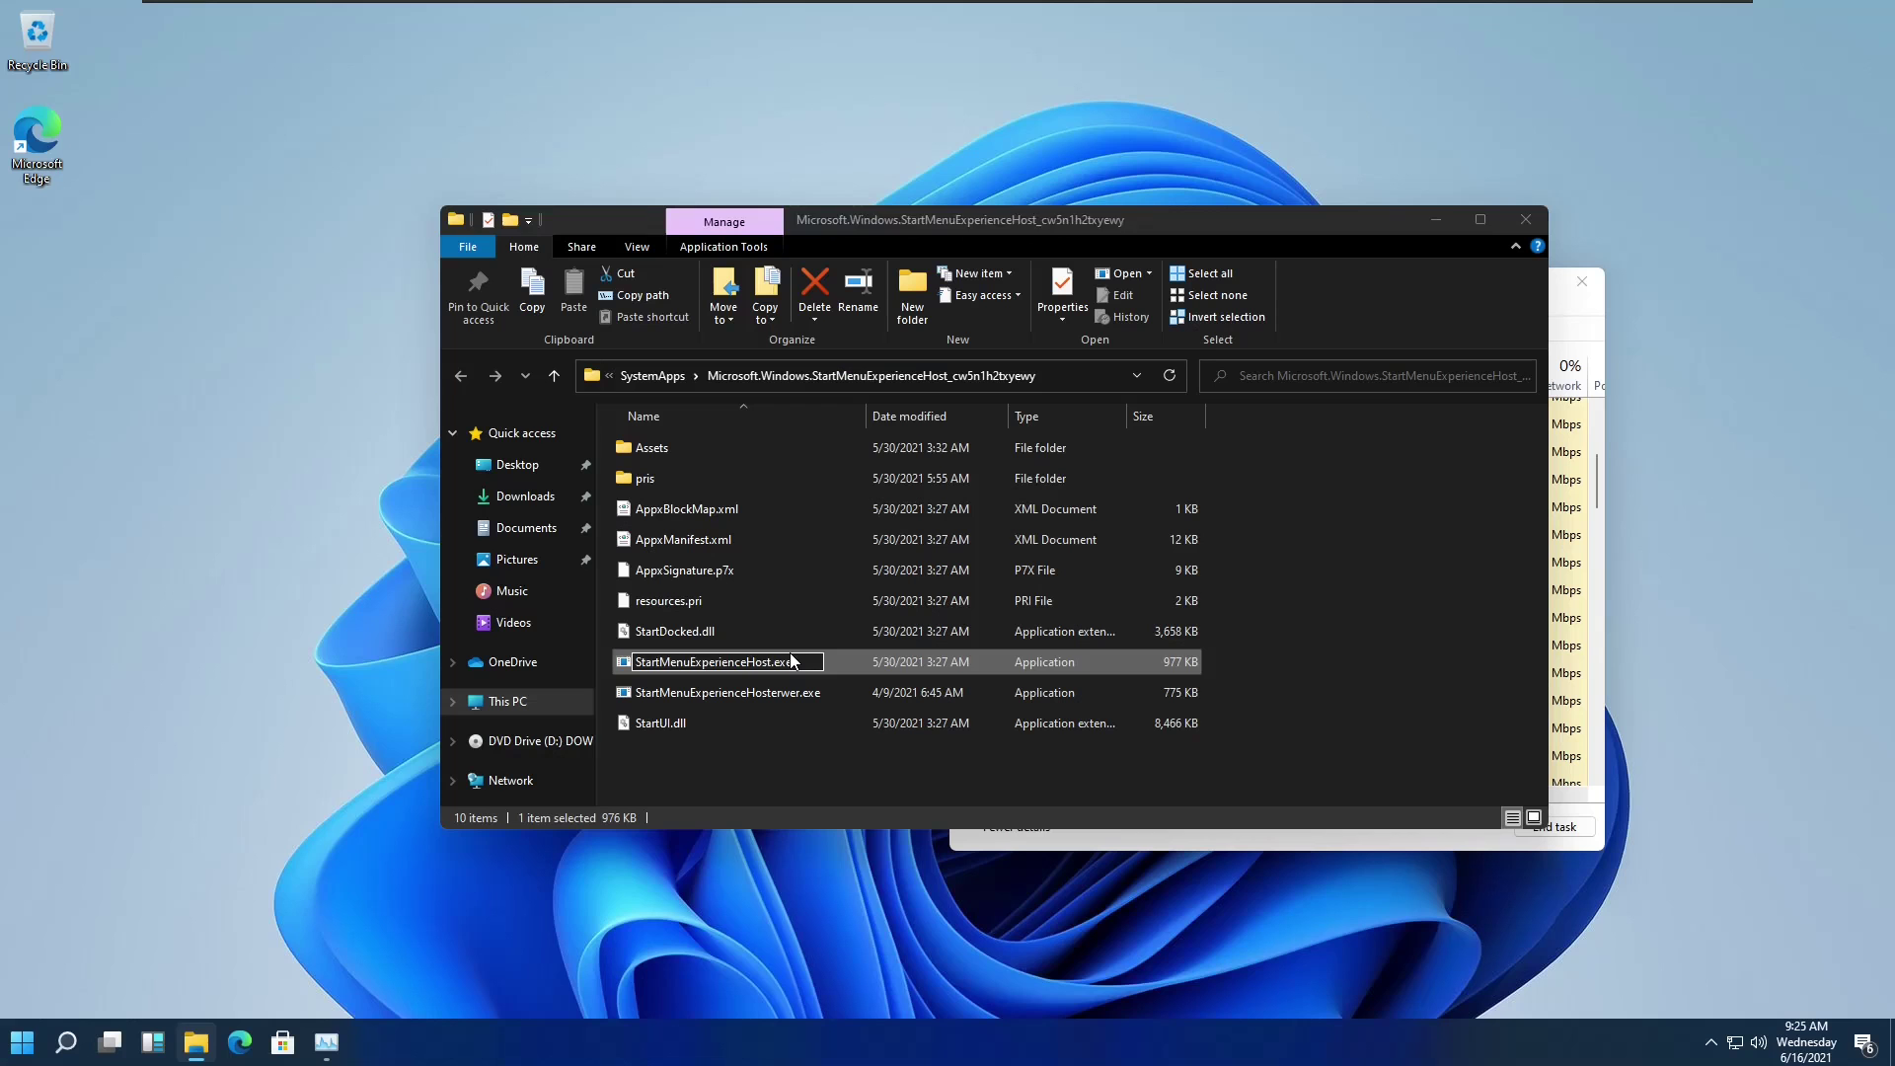
Sign out of the Windows account, sign back in, and open the Start menu to check its layout.
left_click(22, 1041)
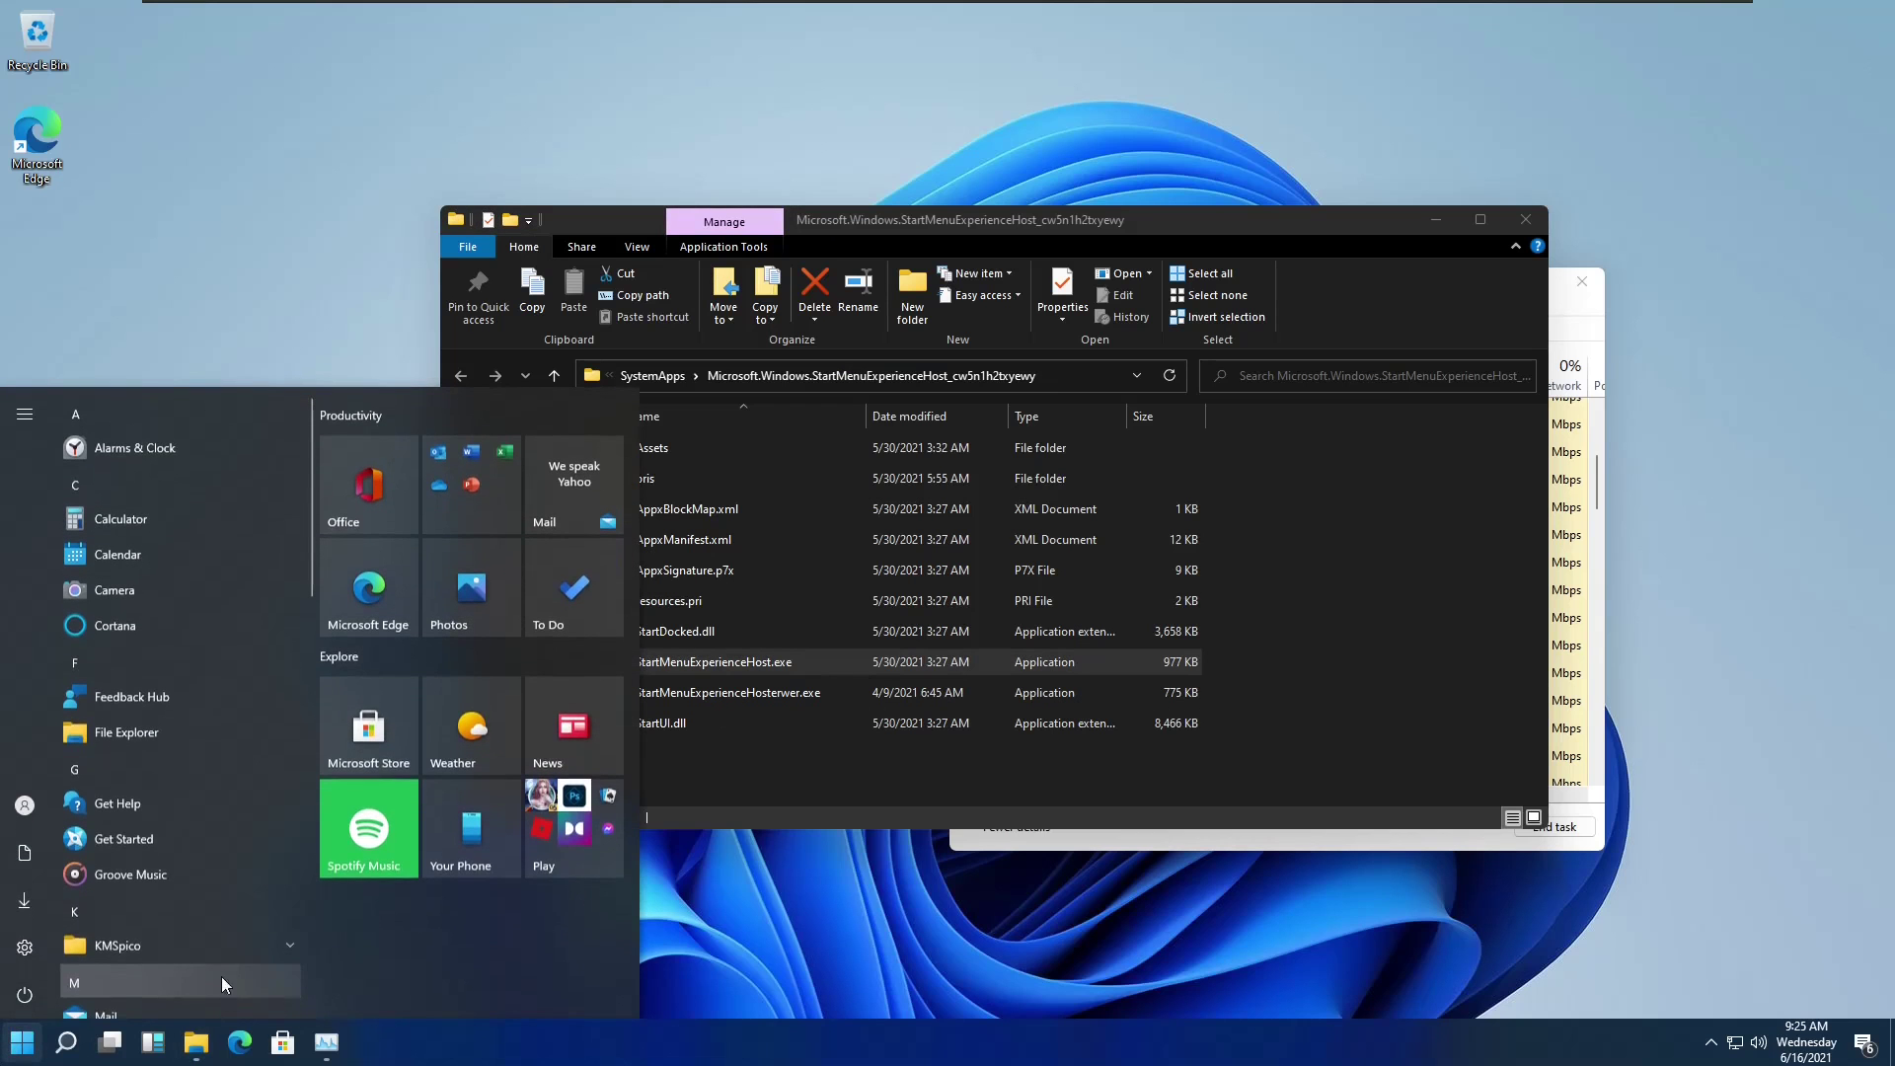
left_click(24, 993)
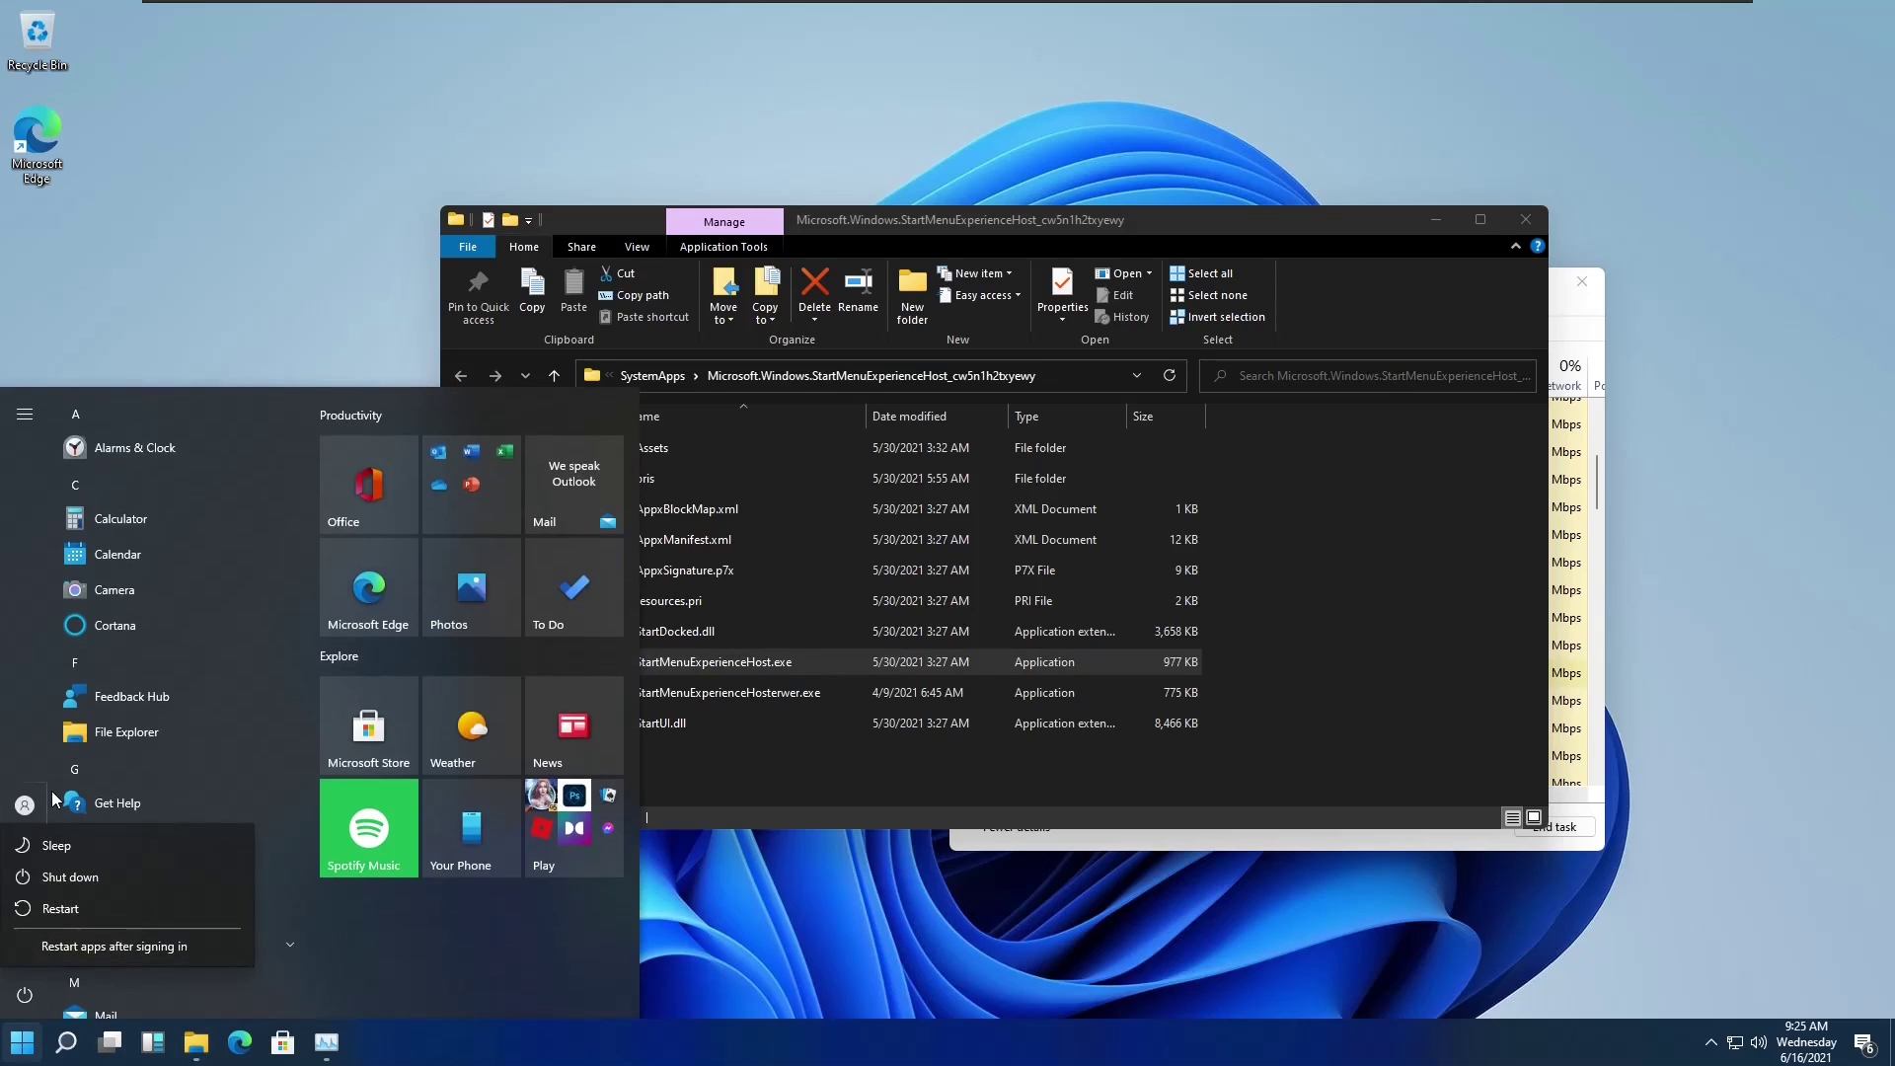
left_click(19, 807)
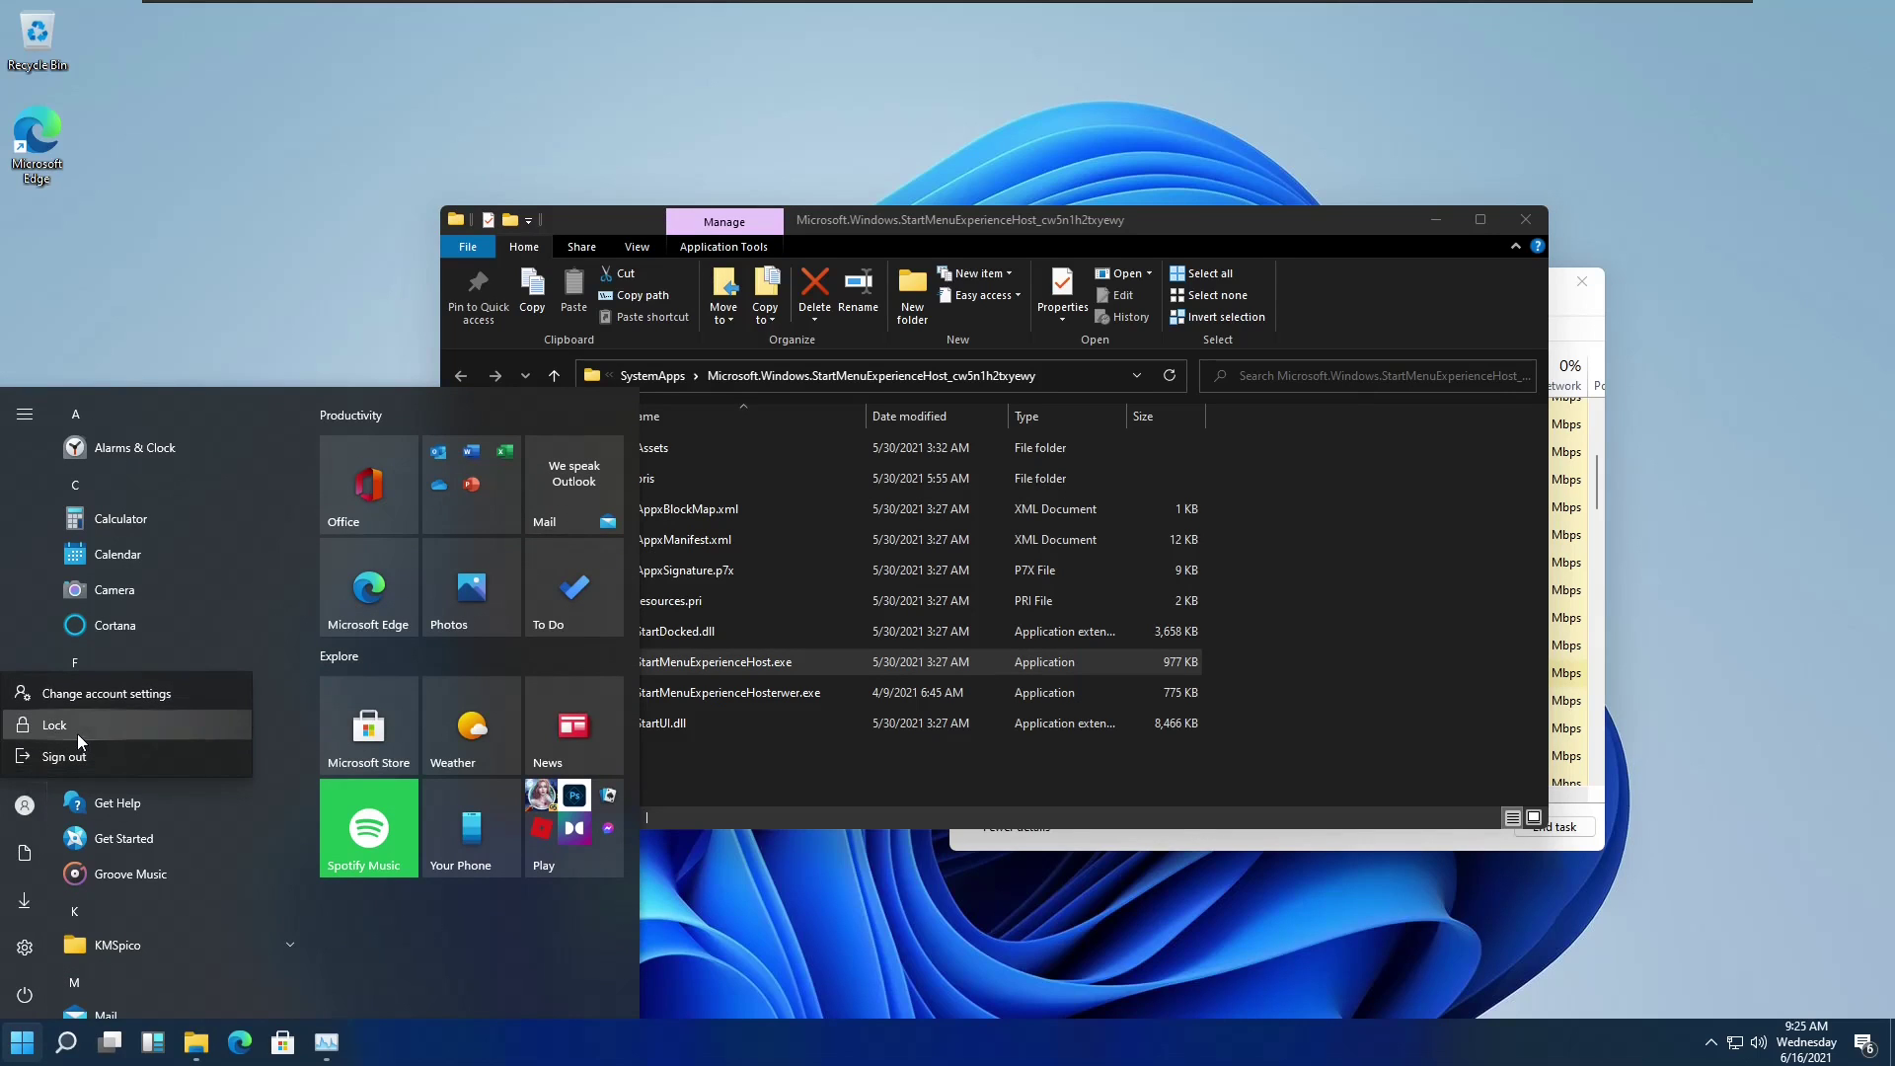
left_click(81, 766)
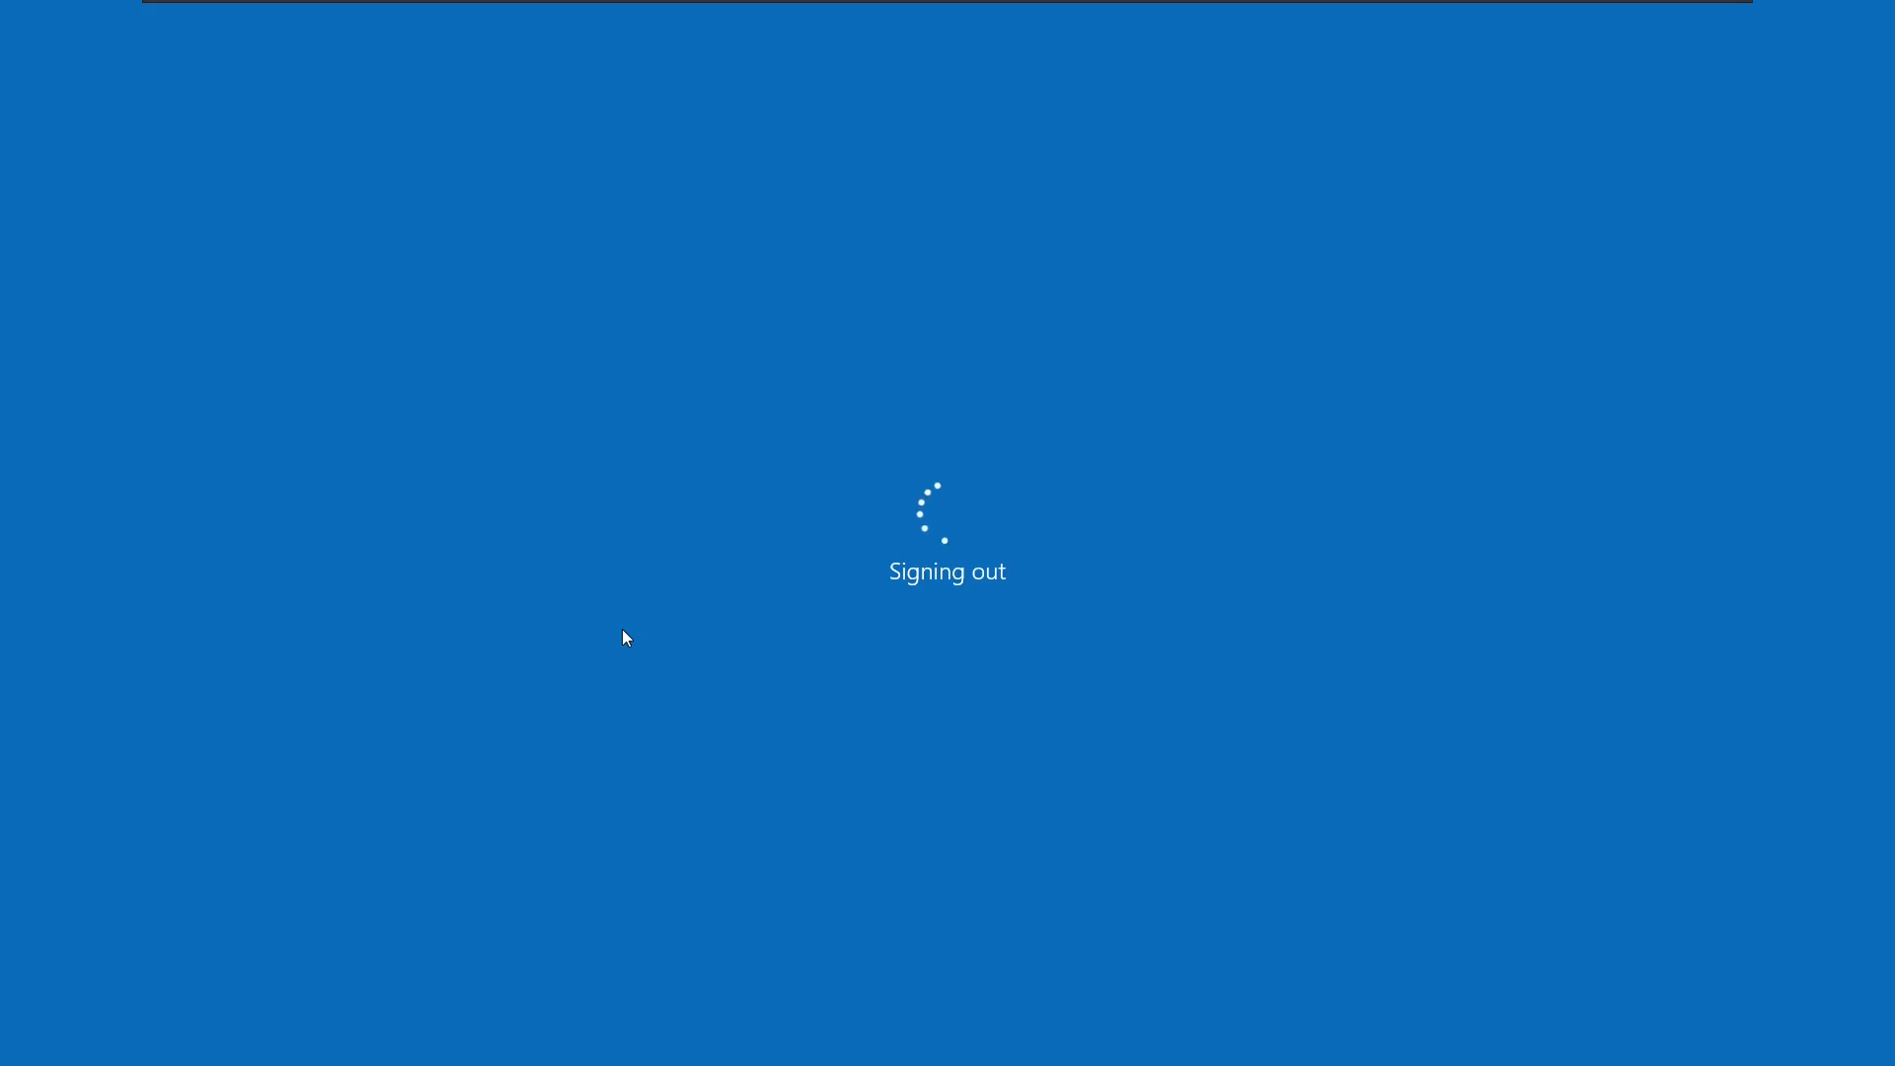
key("space")
key("Return")
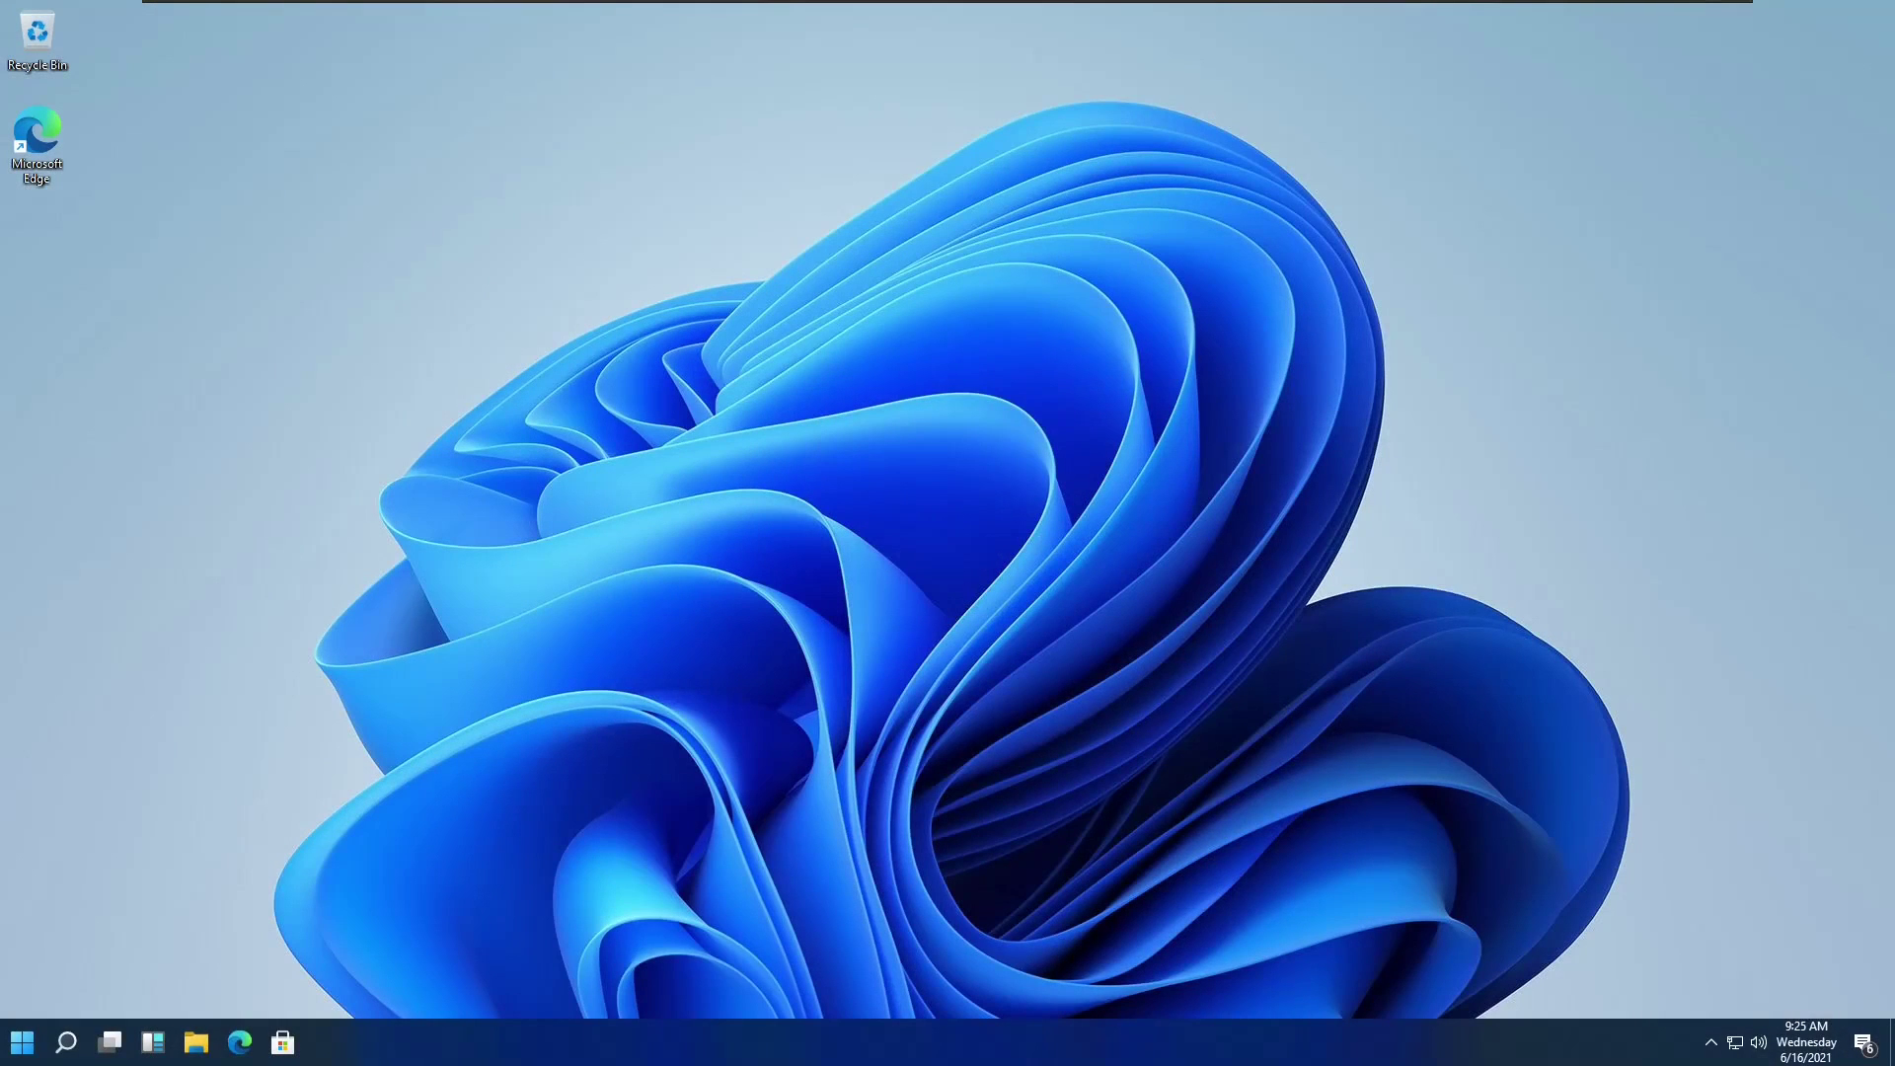
left_click(6, 1038)
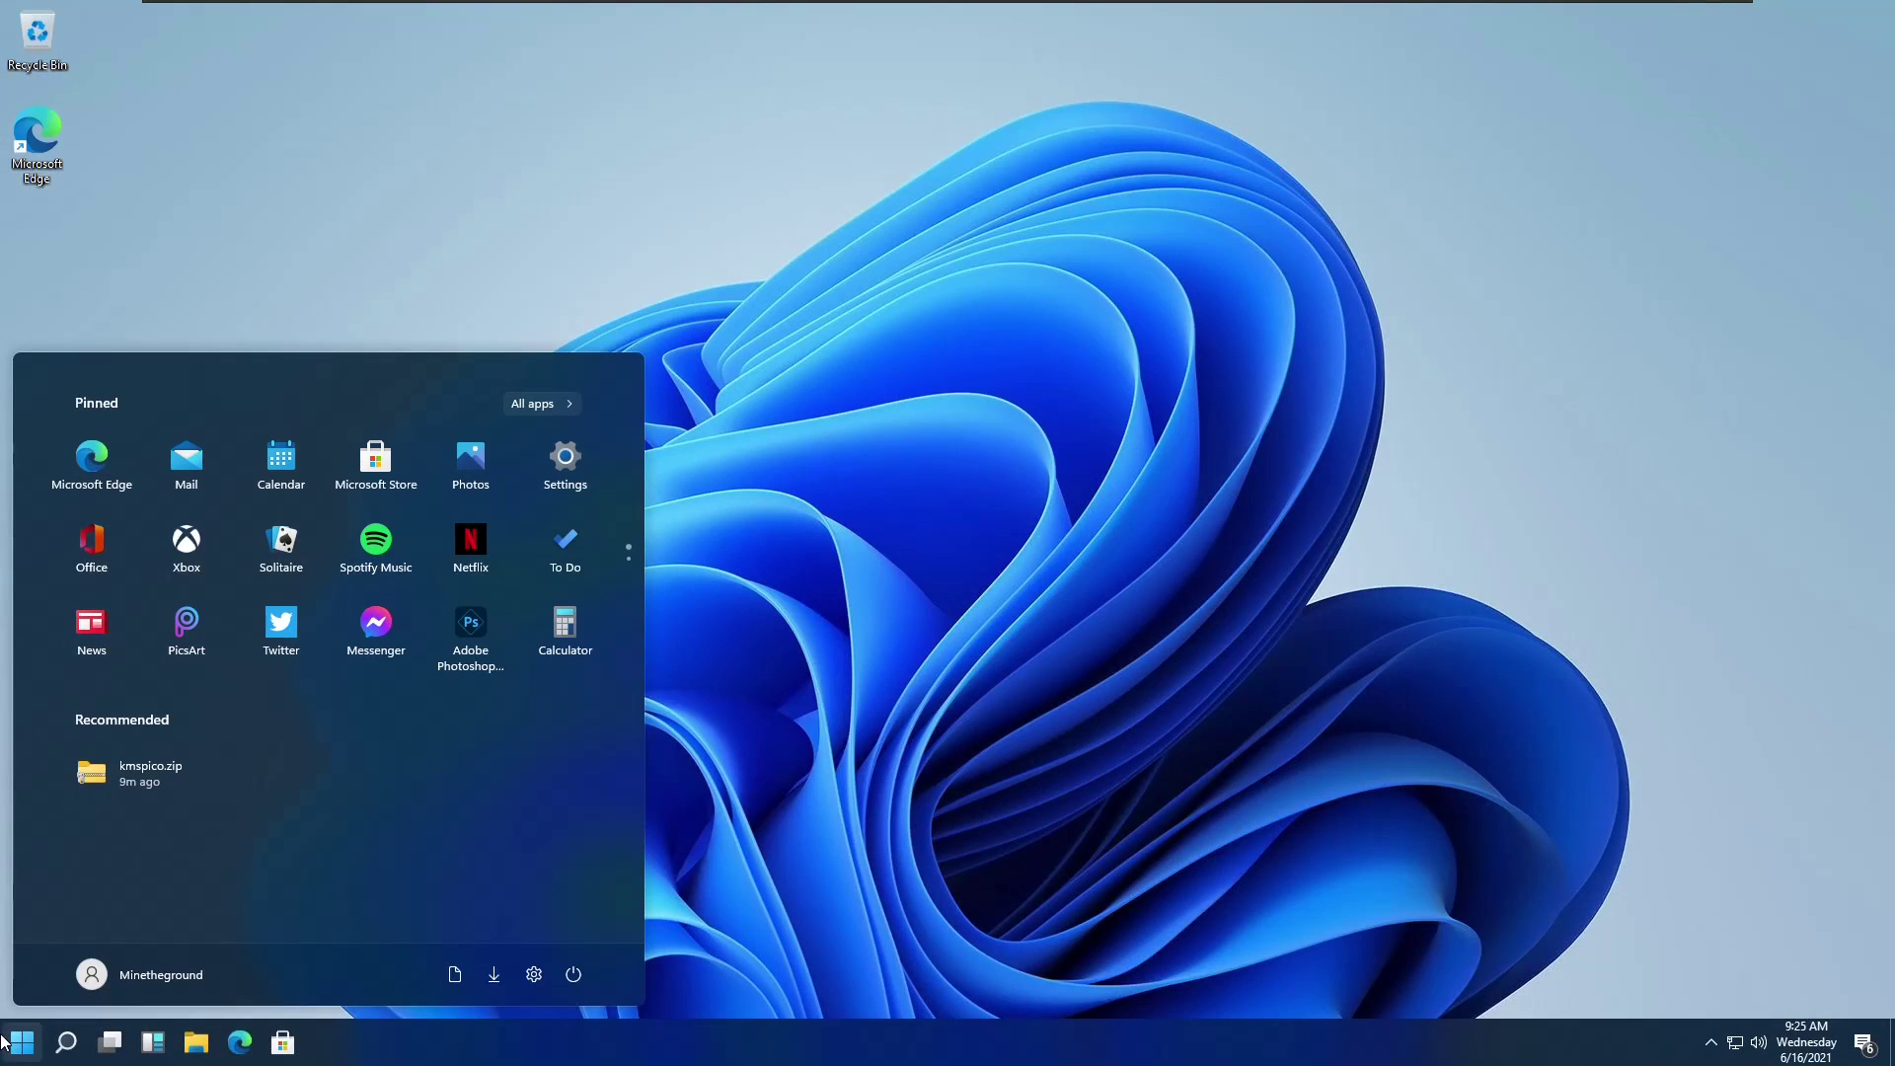
left_click(4, 1038)
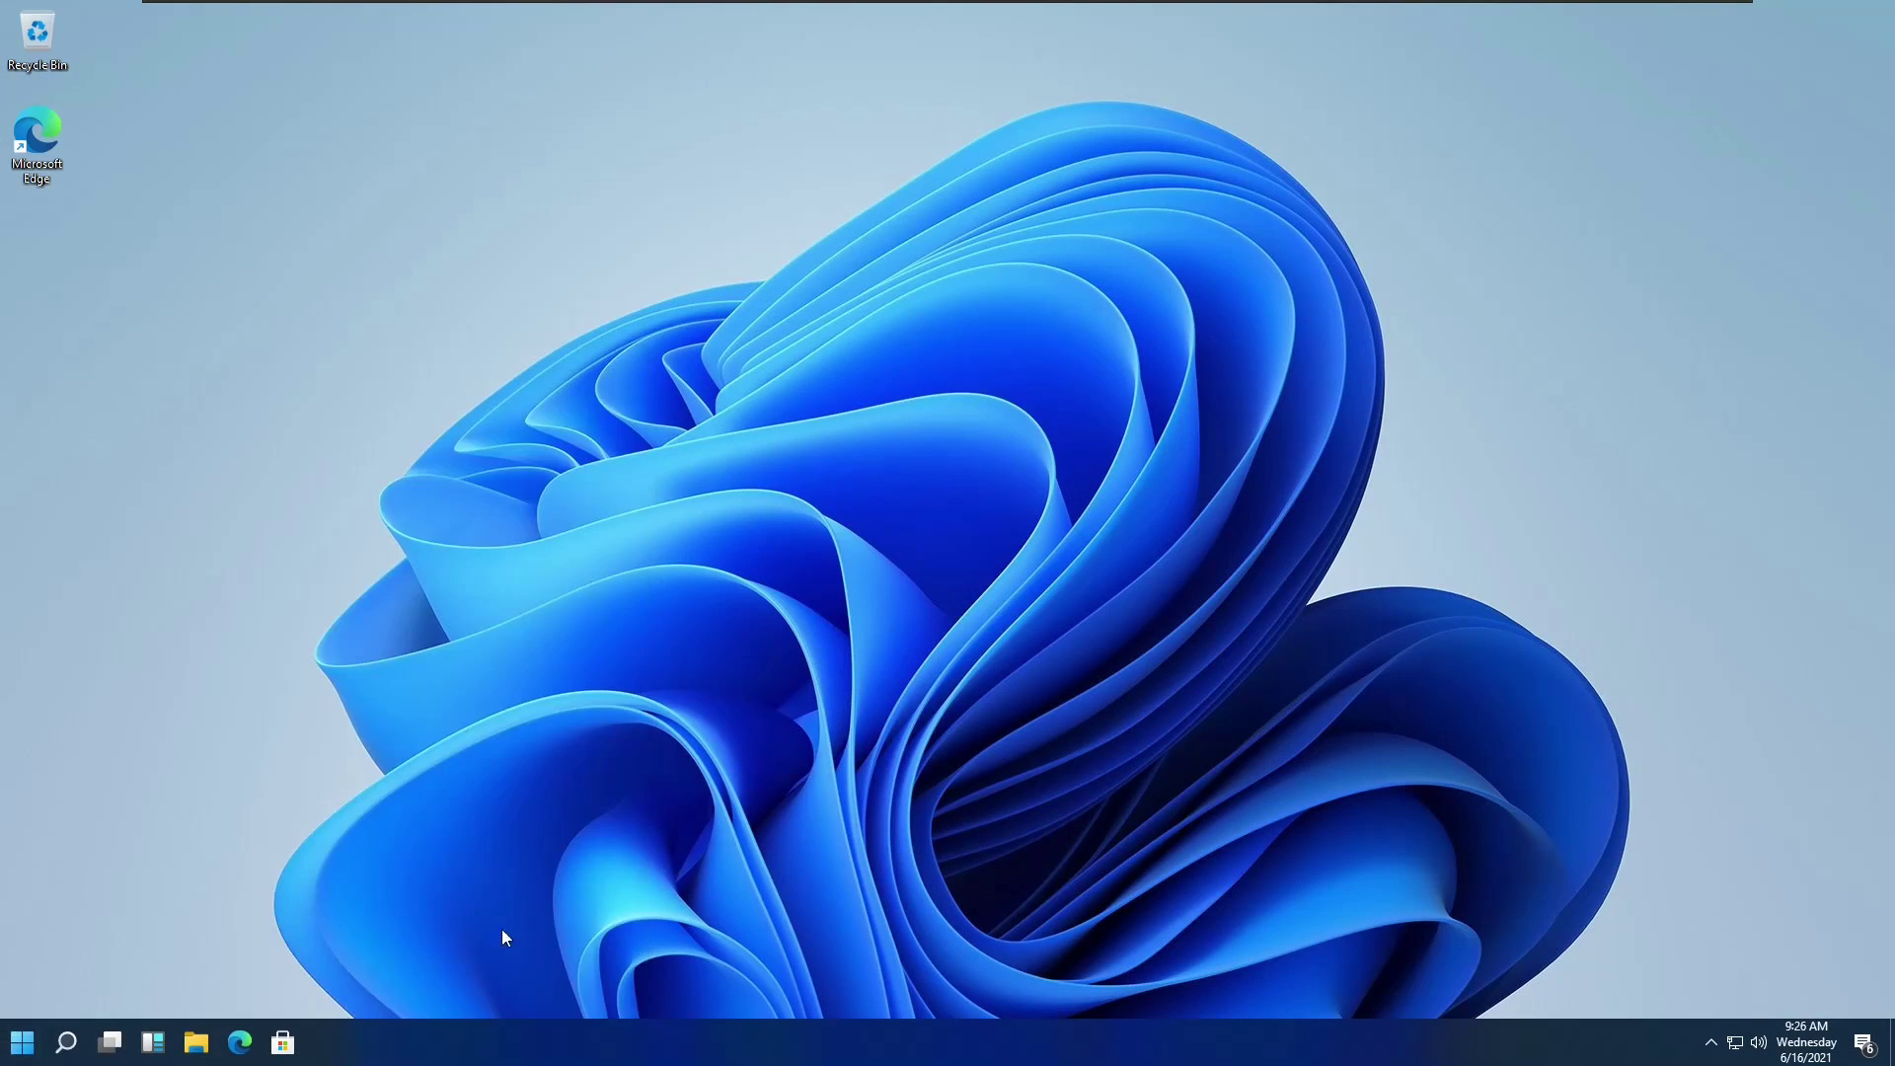
Open Task Manager.
right_click(22, 1043)
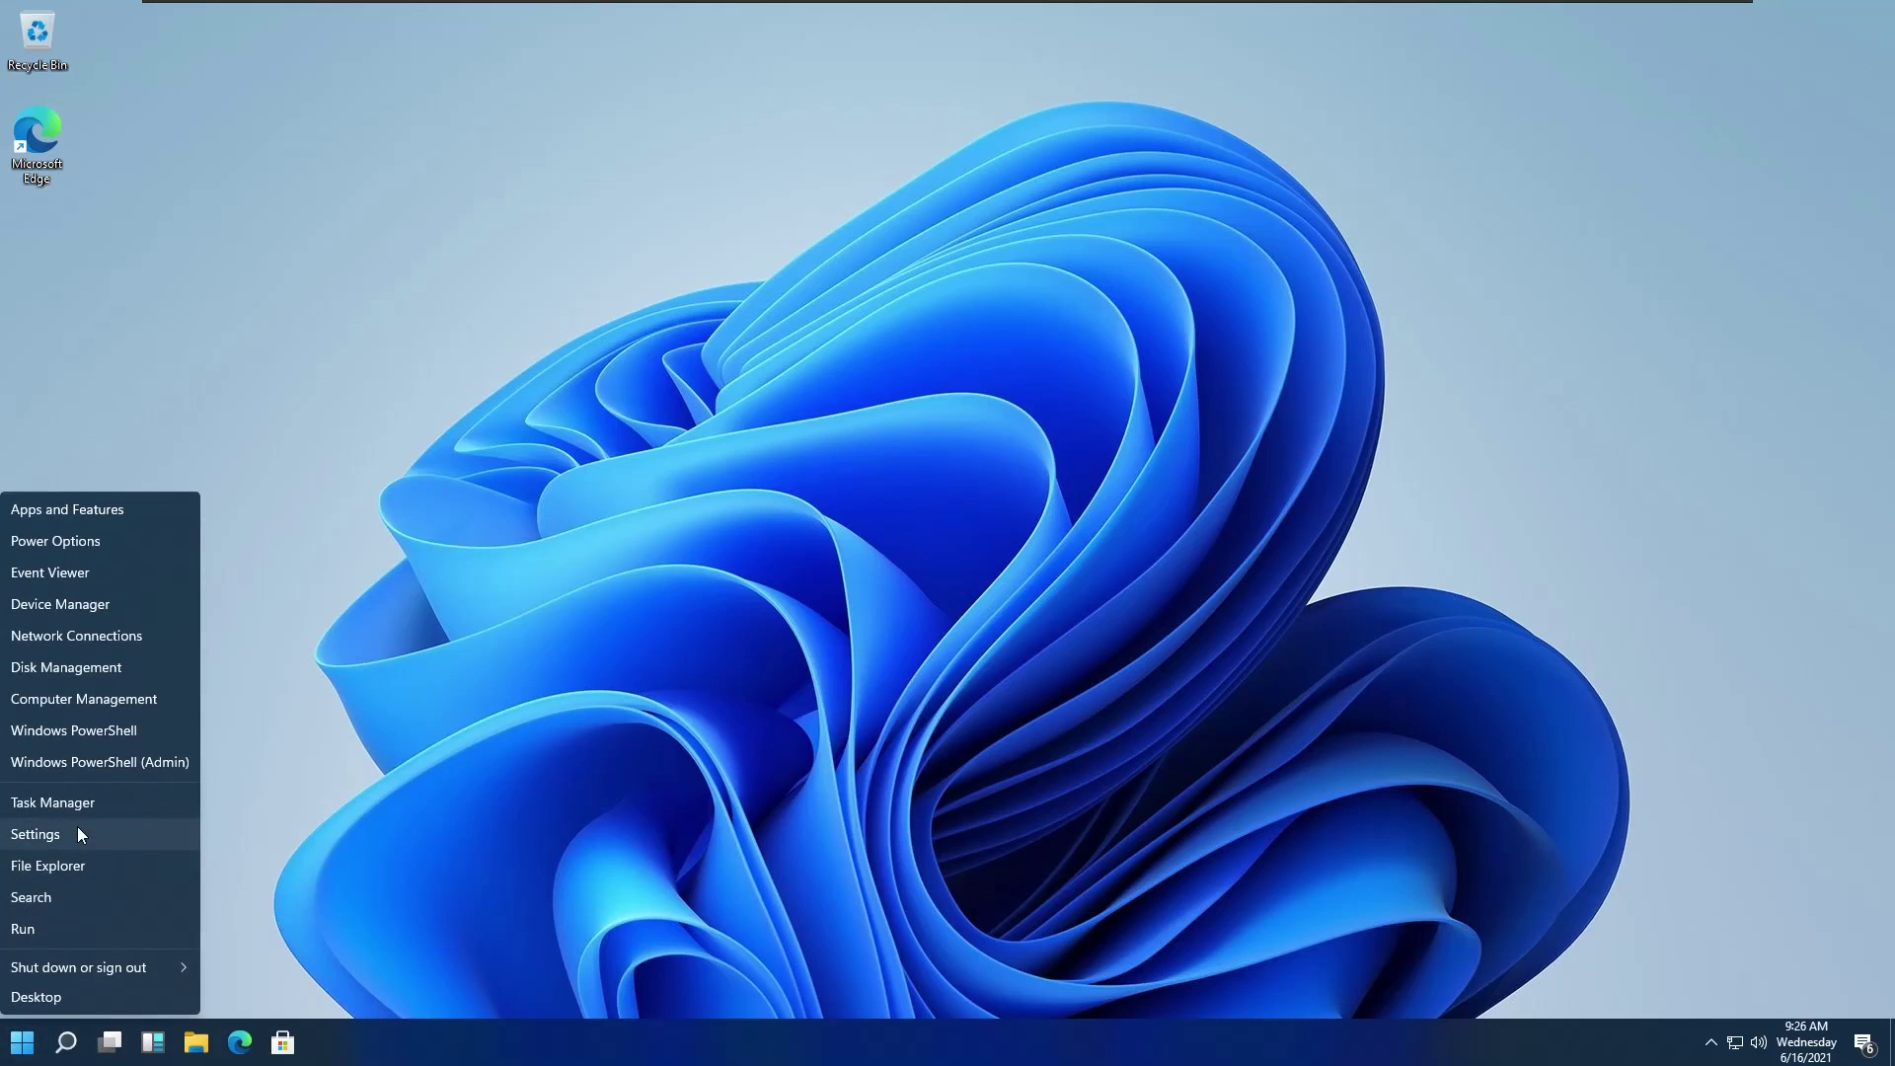
left_click(52, 802)
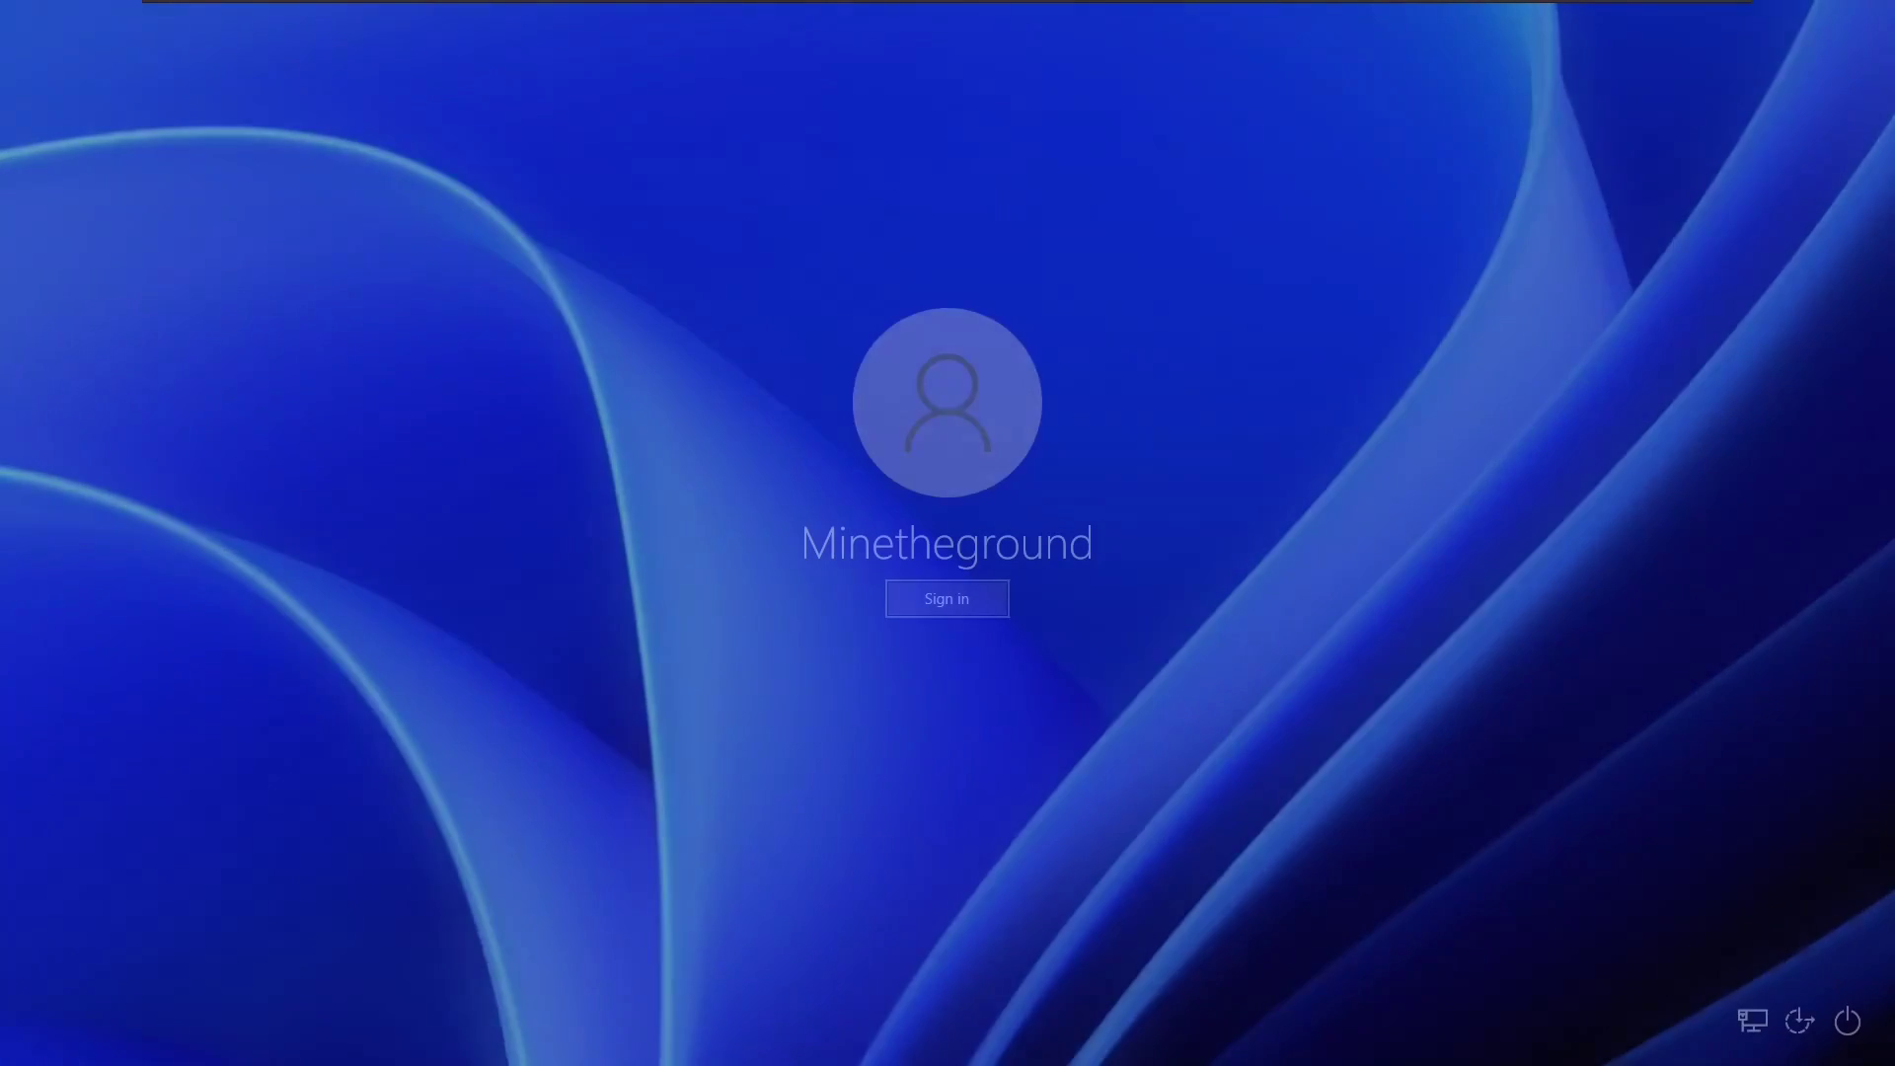
Sign in to Windows again and open the Start menu to check which layout it uses.
key("Return")
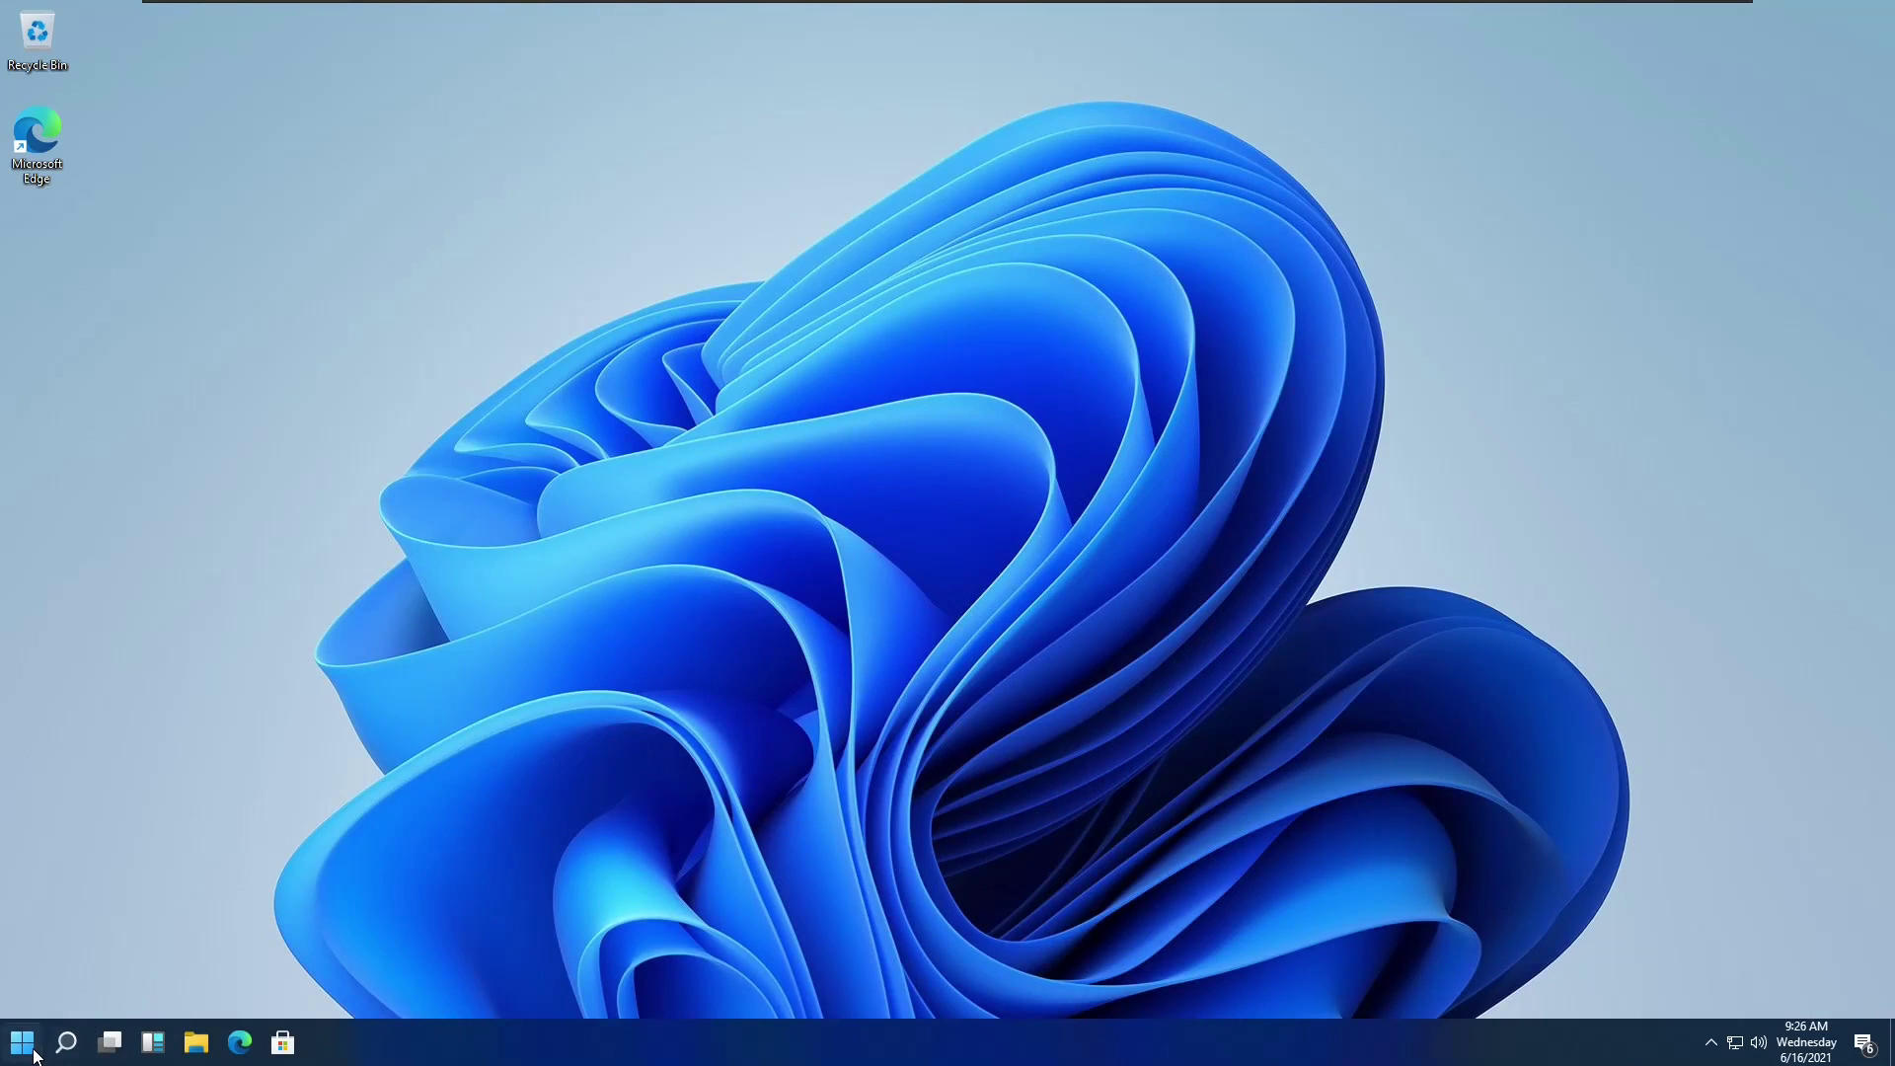
left_click(33, 1052)
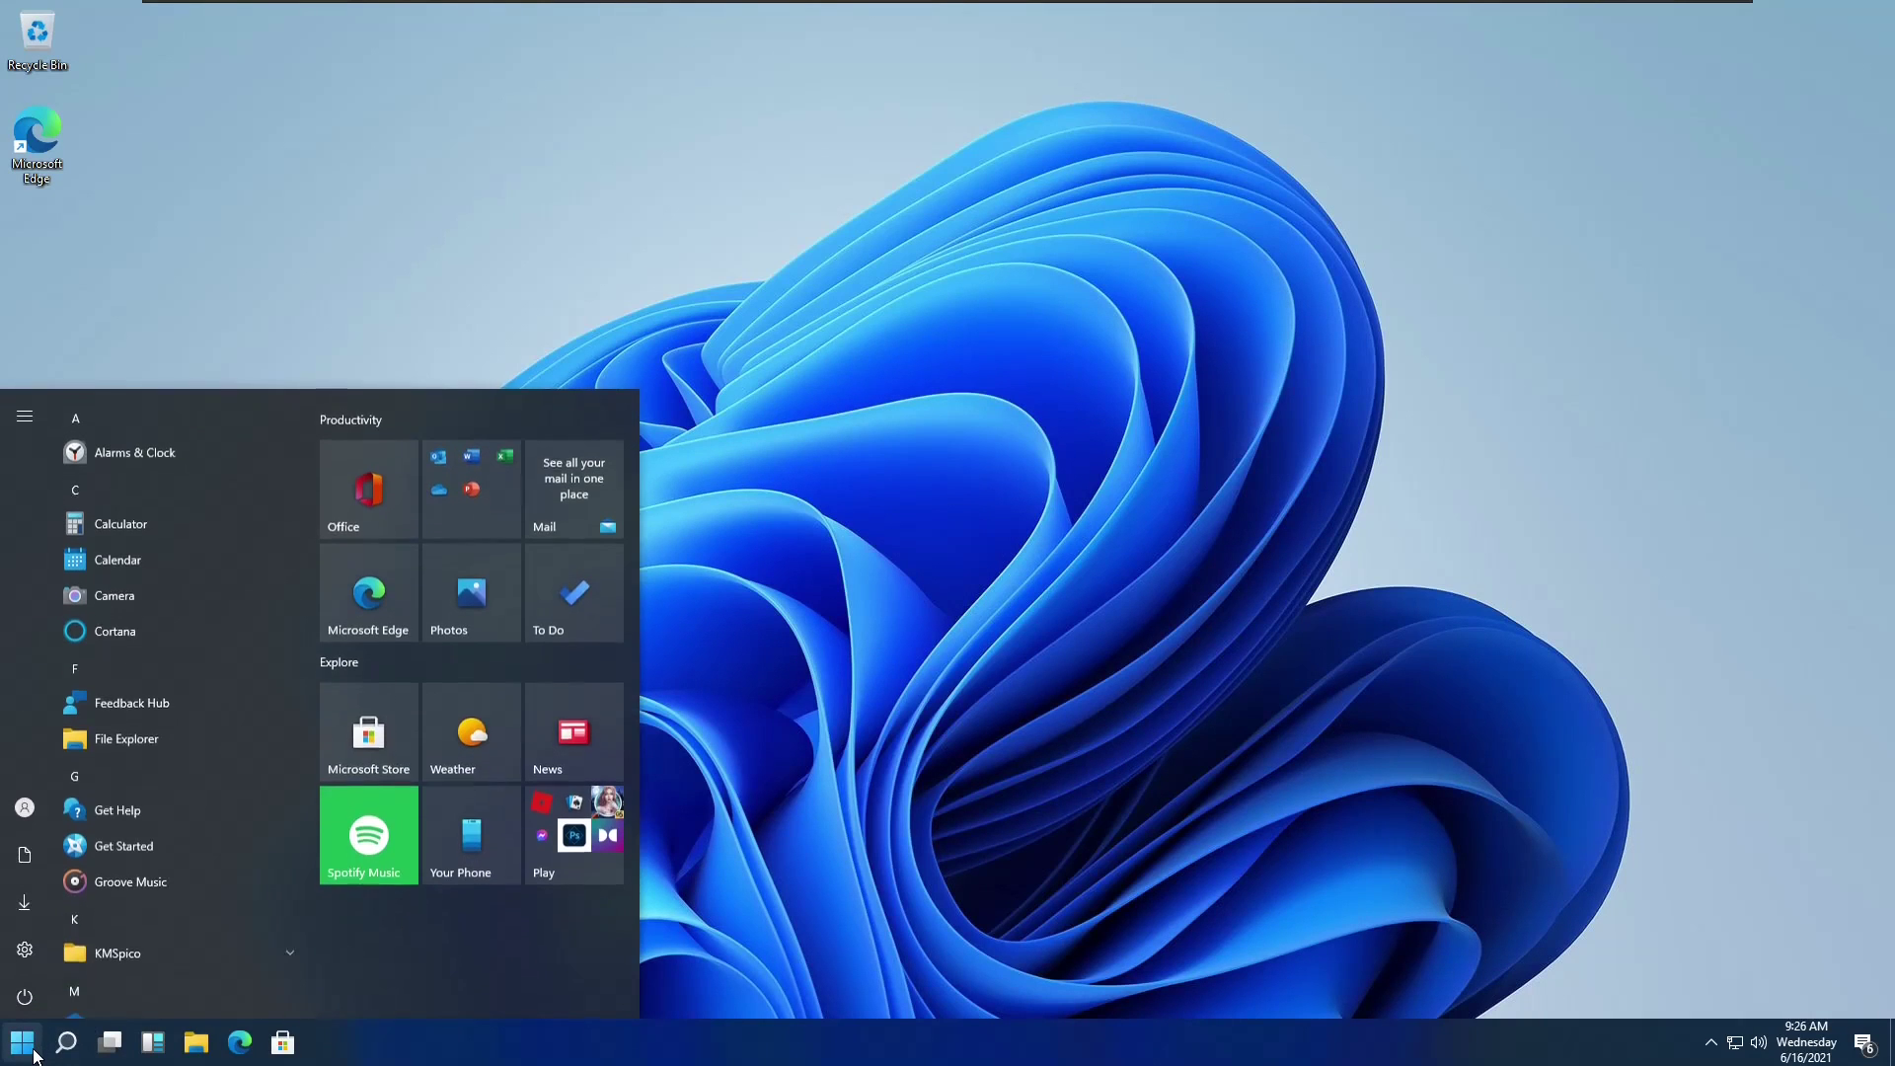
left_click(33, 1052)
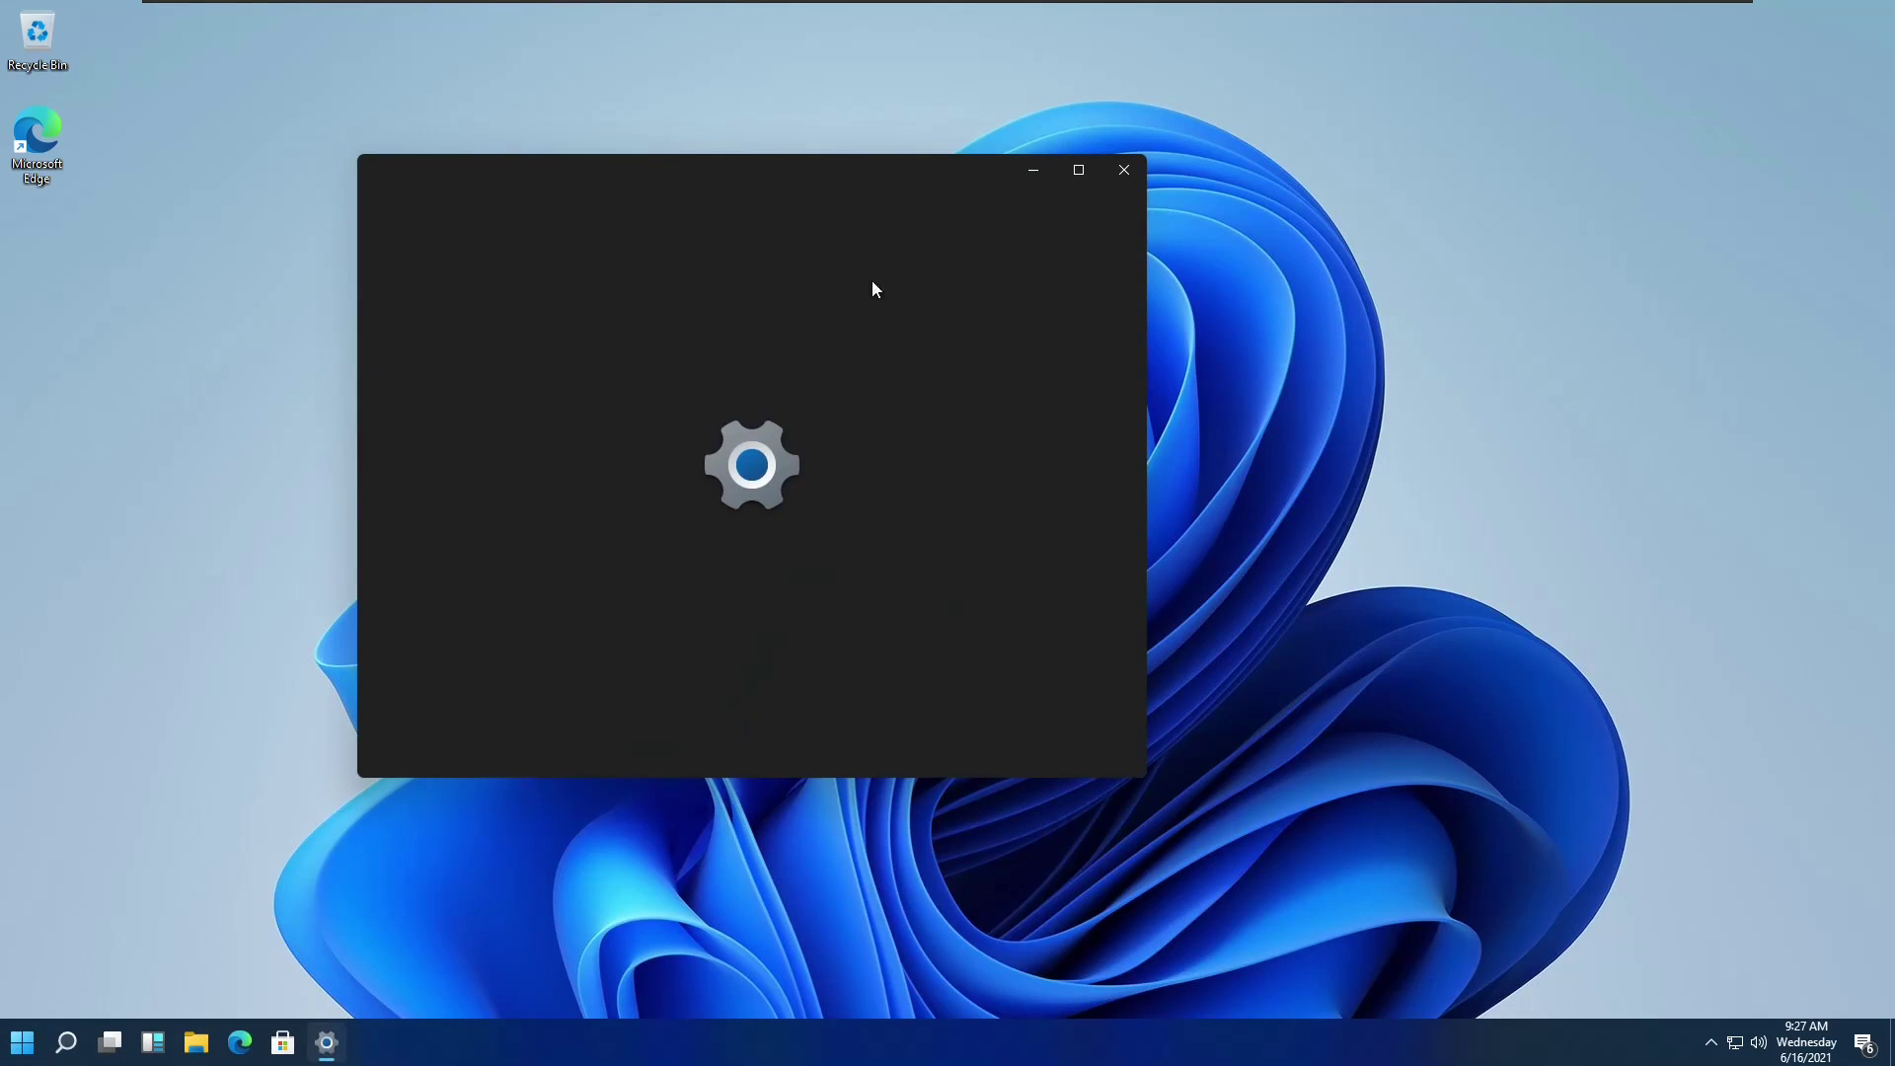
Set the taskbar alignment to Center and reopen the Start menu several times to check where it appears.
left_click(906, 300)
left_click(819, 344)
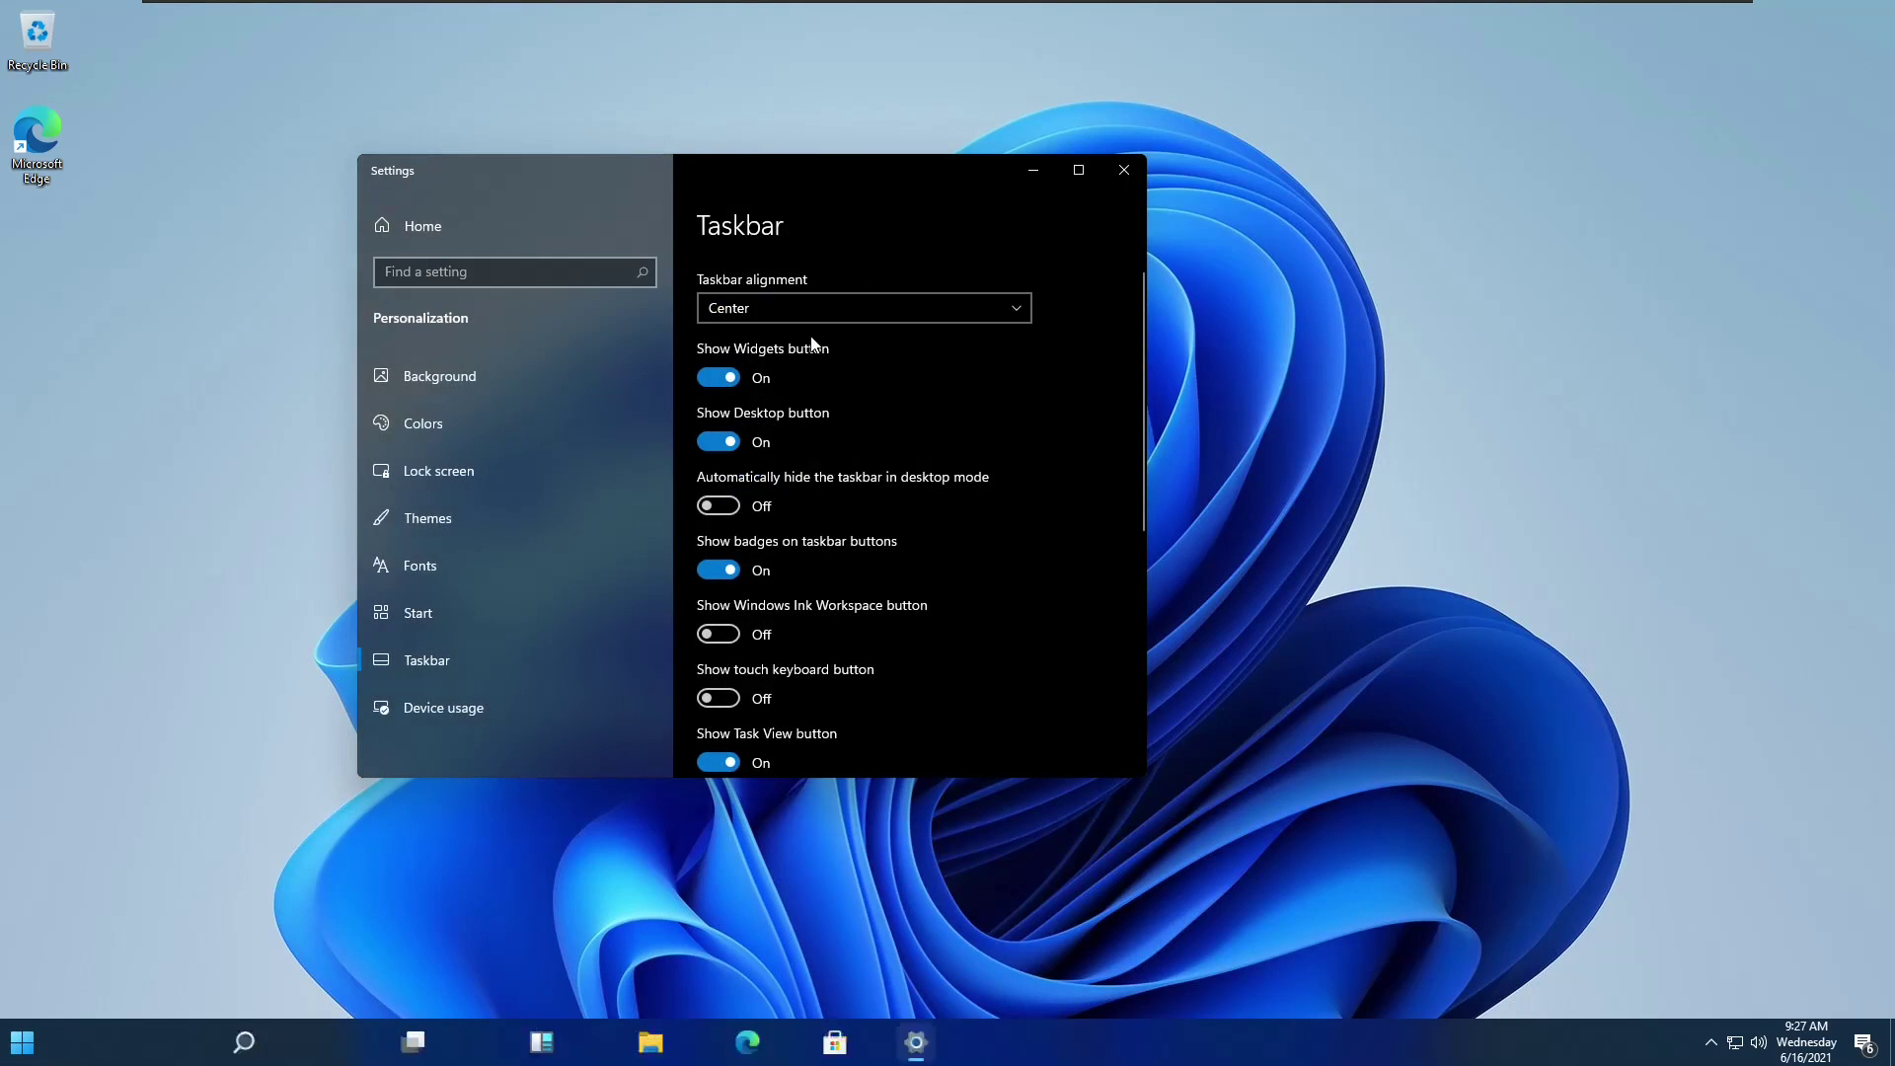
left_click(781, 1044)
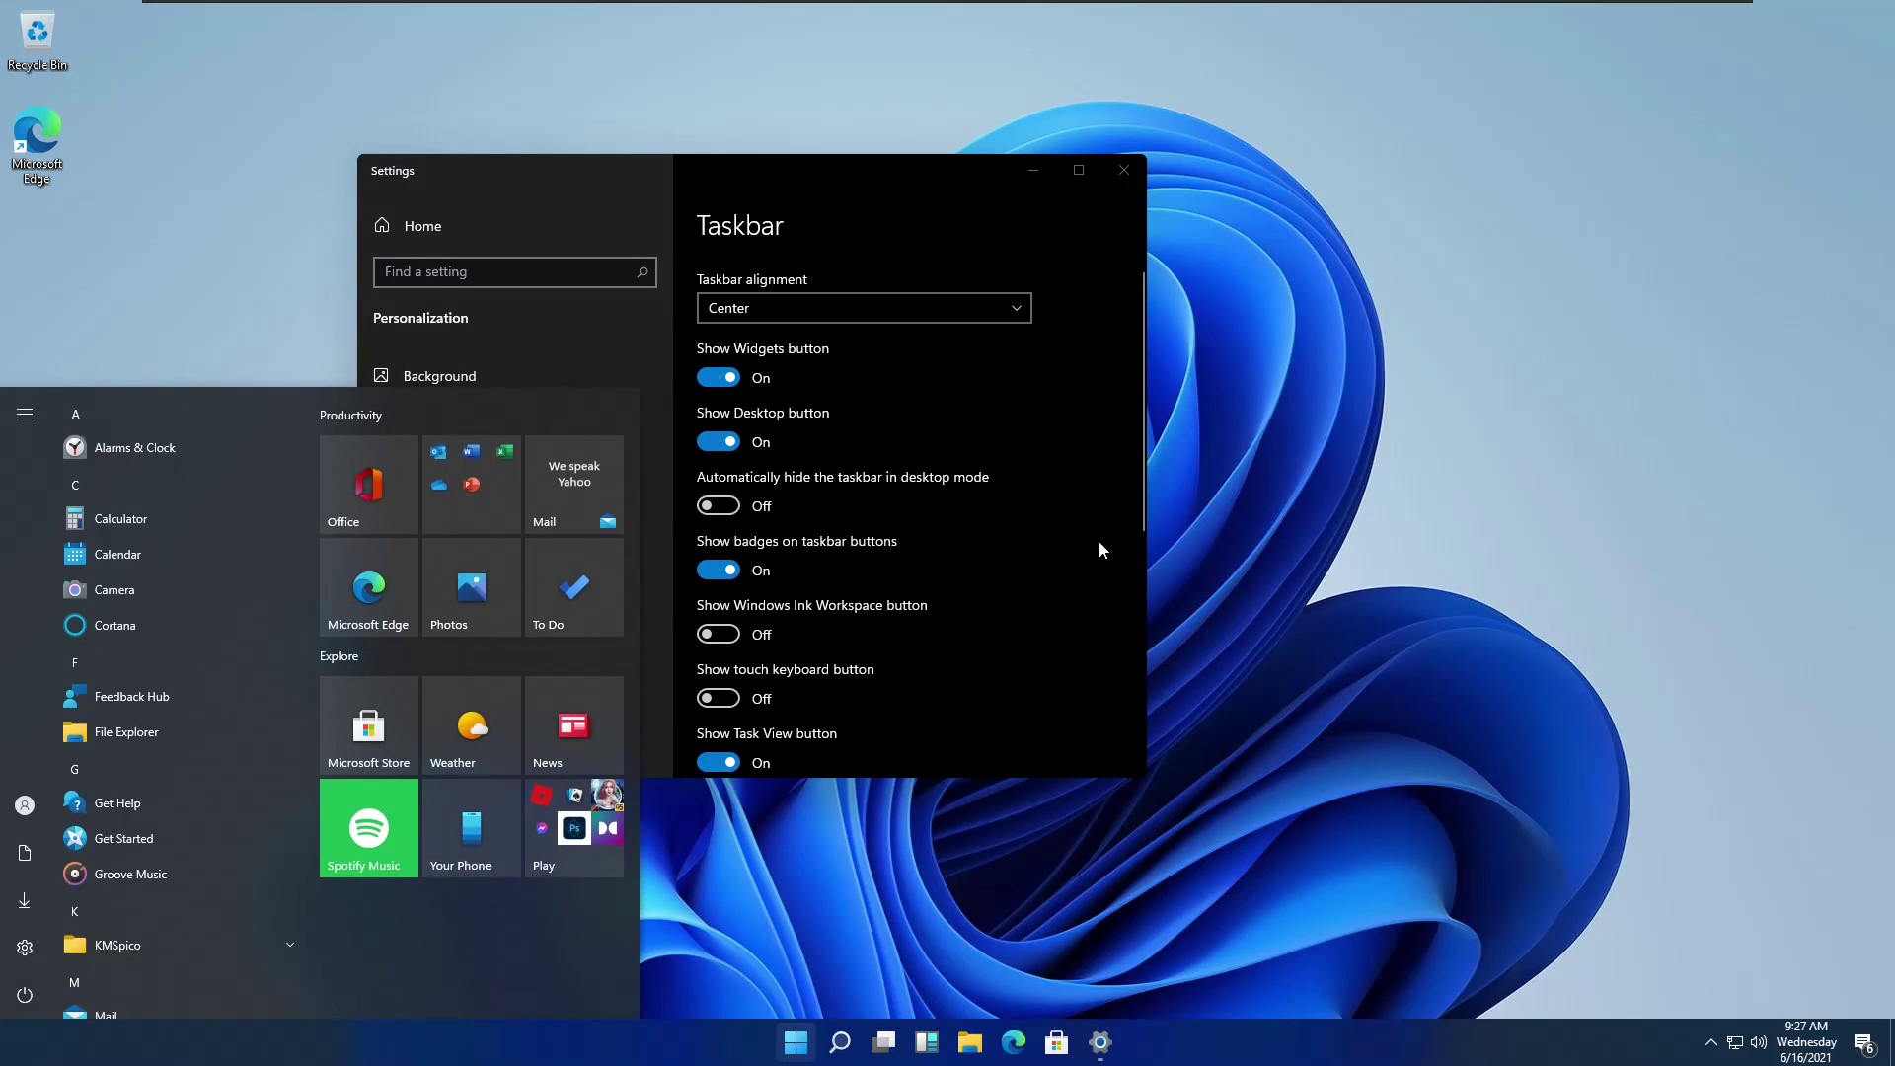
left_click(1420, 514)
left_click(796, 1042)
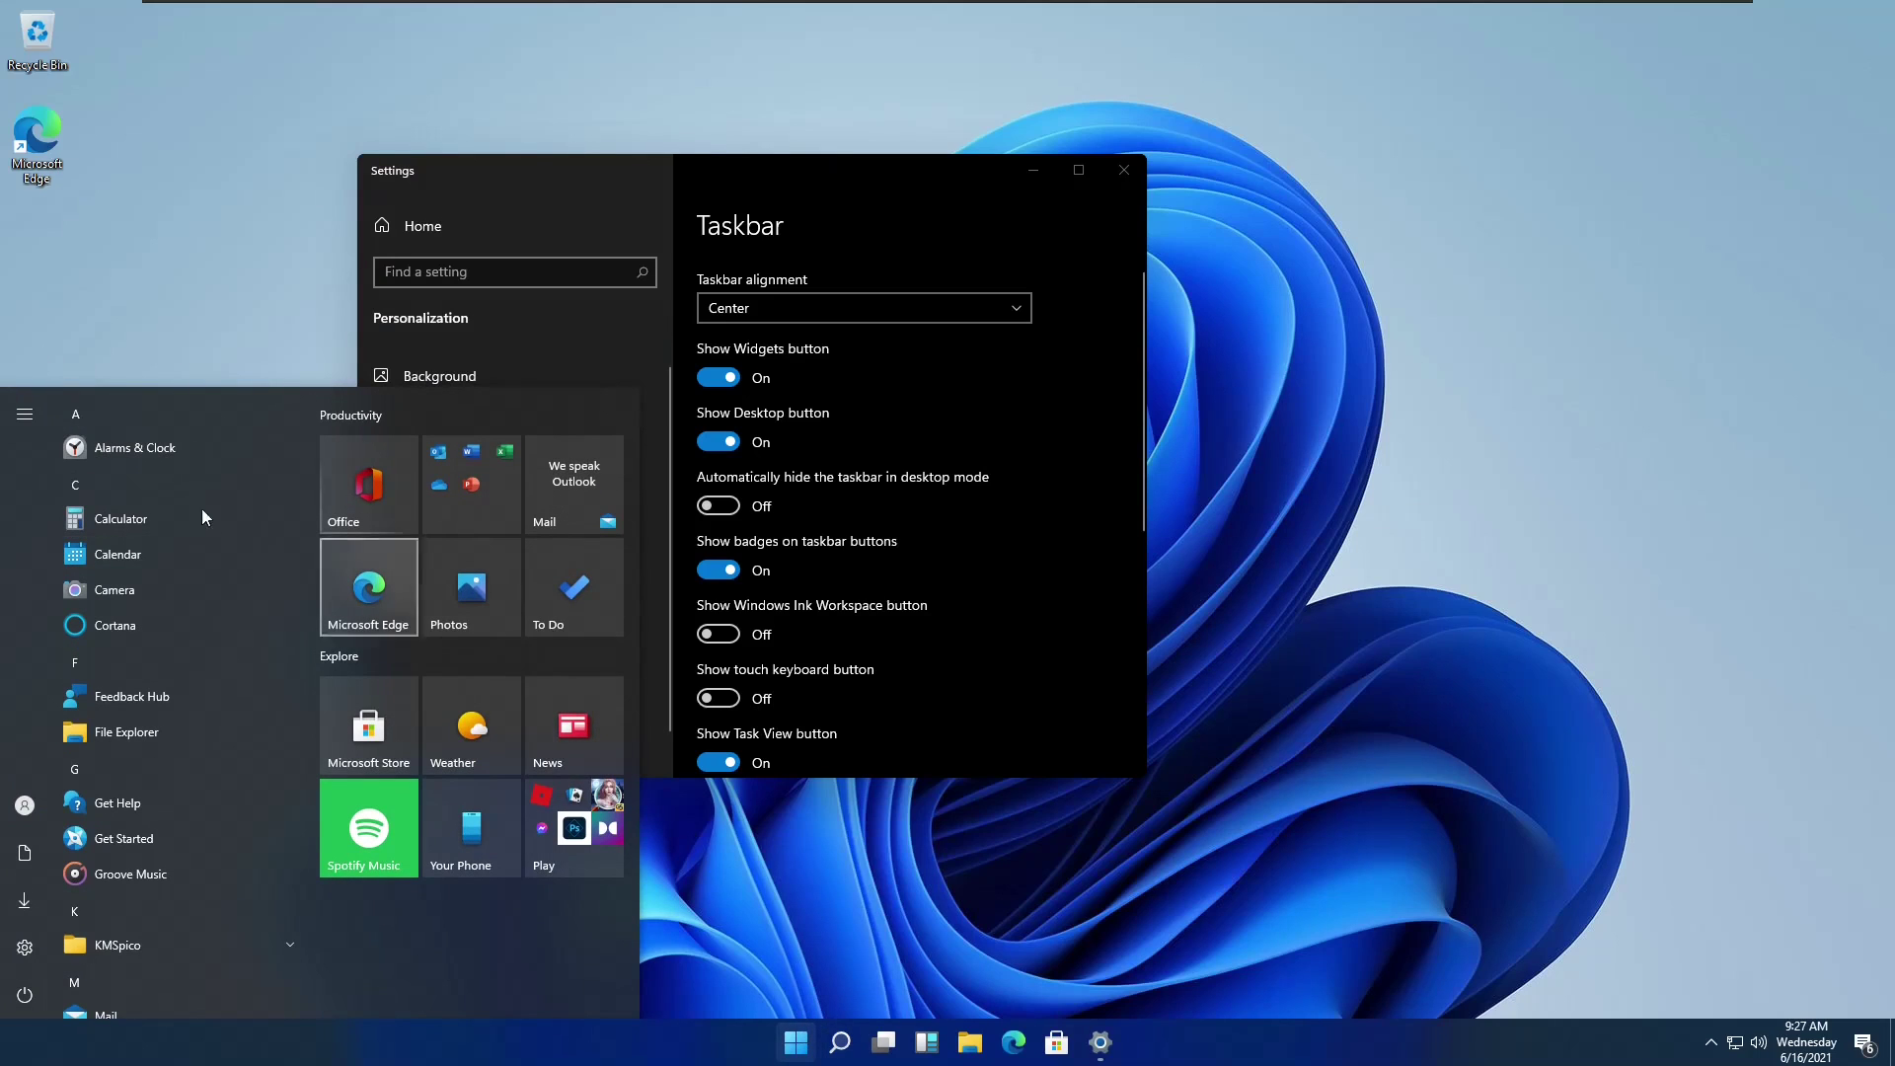
left_click(906, 986)
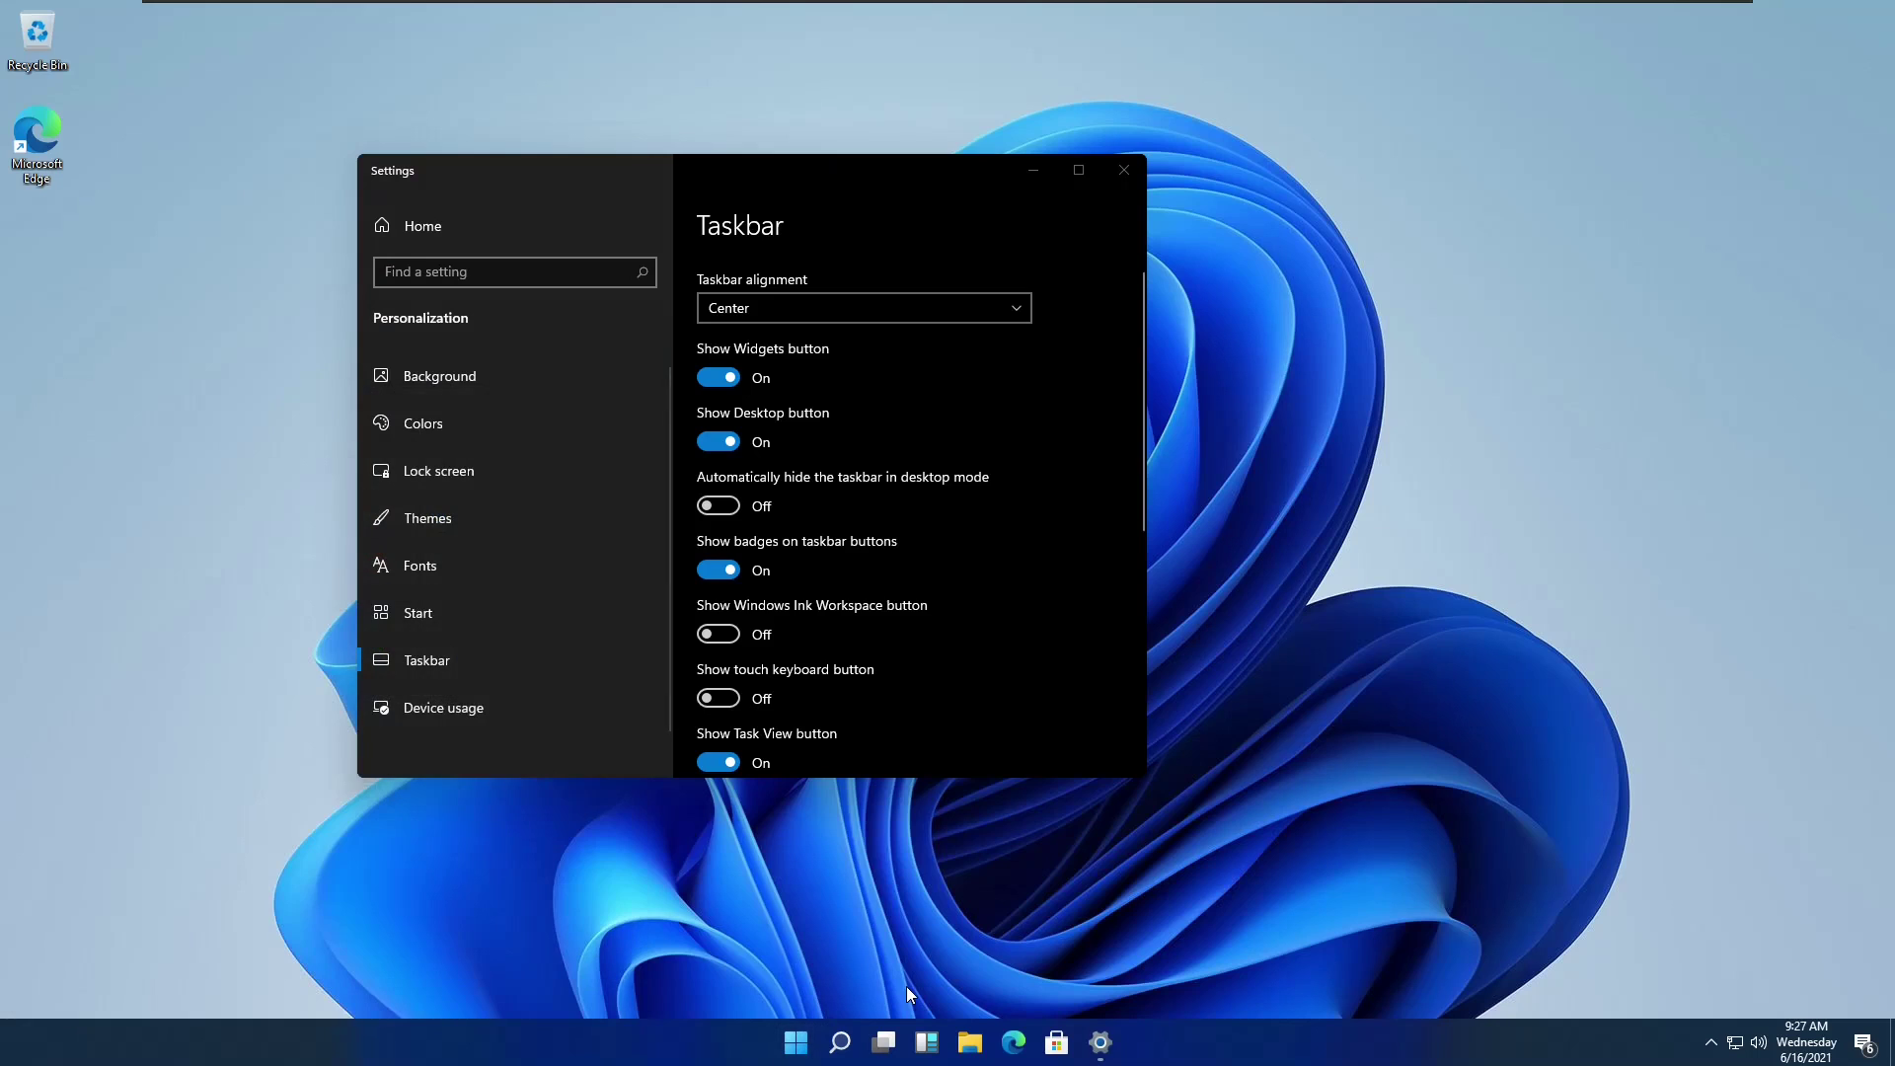
left_click(796, 1042)
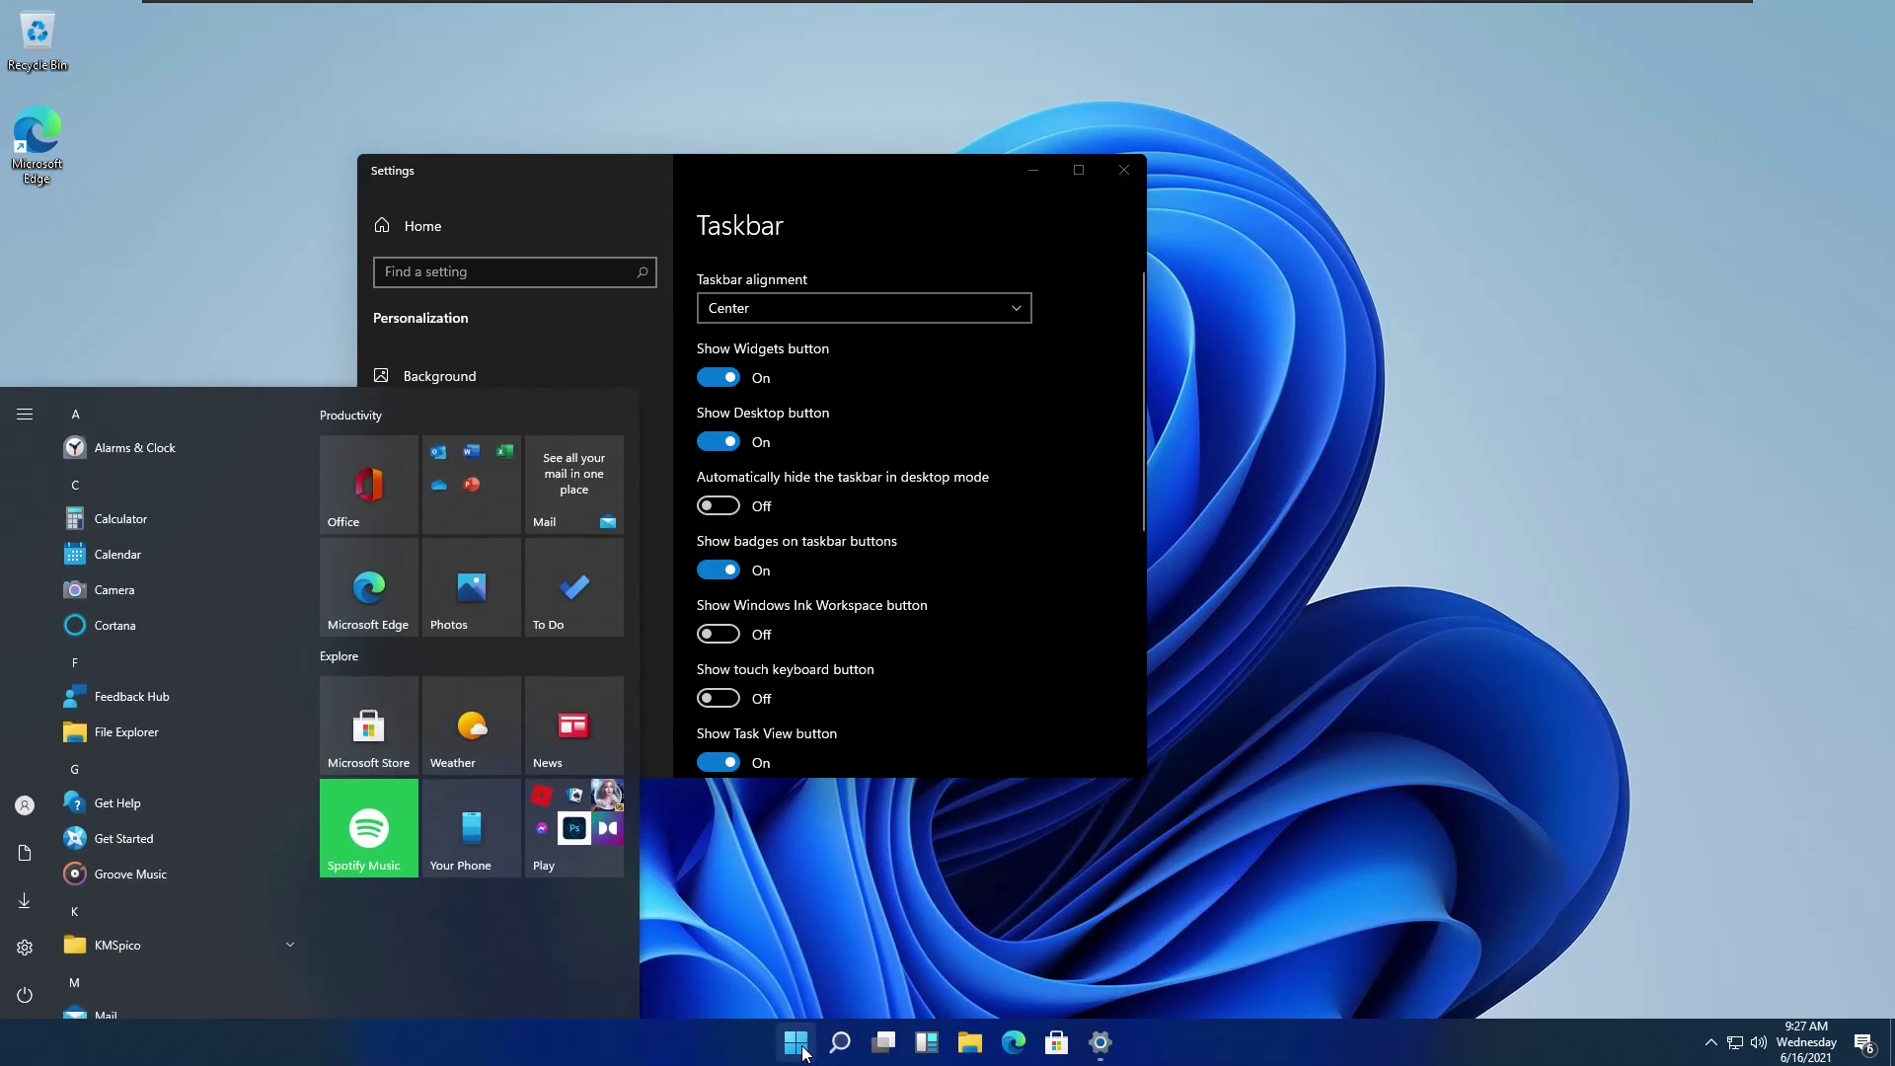
Return the taskbar alignment to the left and close Settings.
left_click(800, 372)
left_click(839, 308)
left_click(895, 265)
left_click(1127, 178)
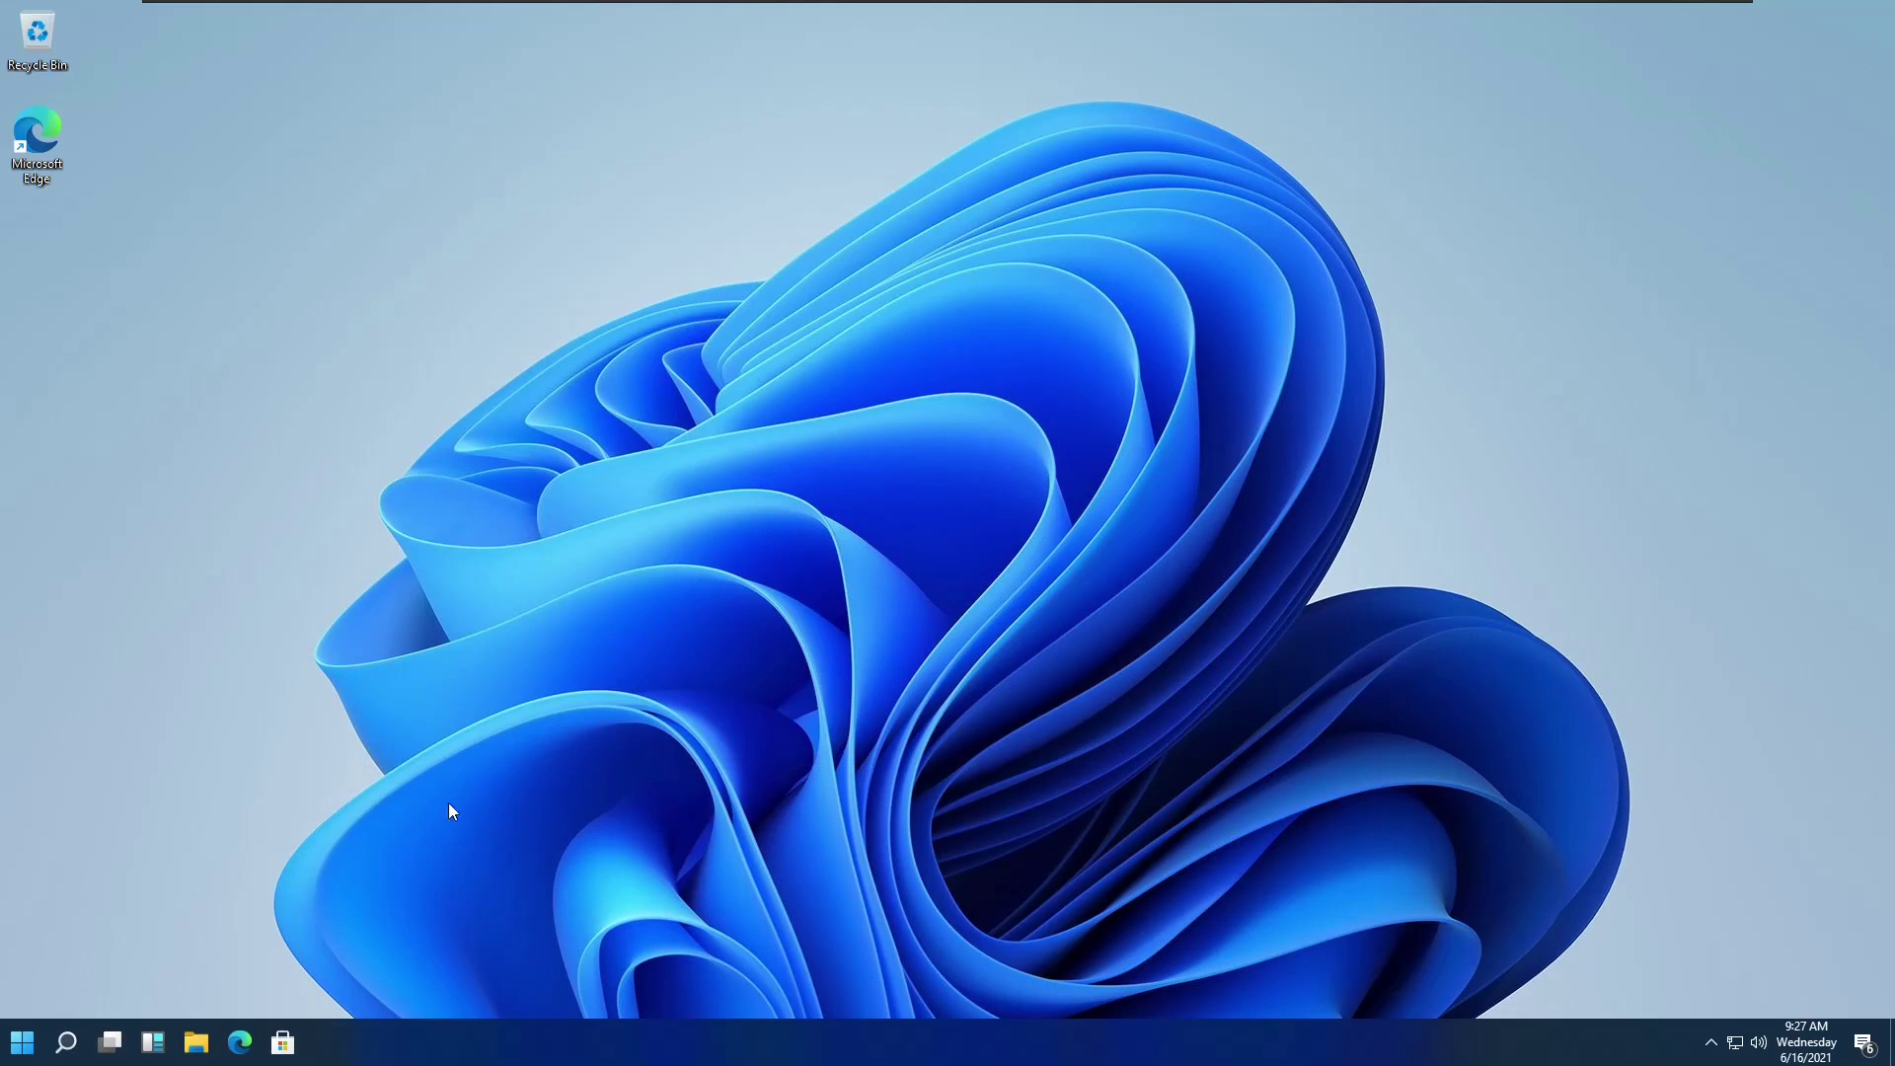
Examine the desktop context menu with its View and New submenus, and dismiss it.
left_click(4, 1059)
left_click(1148, 595)
right_click(524, 480)
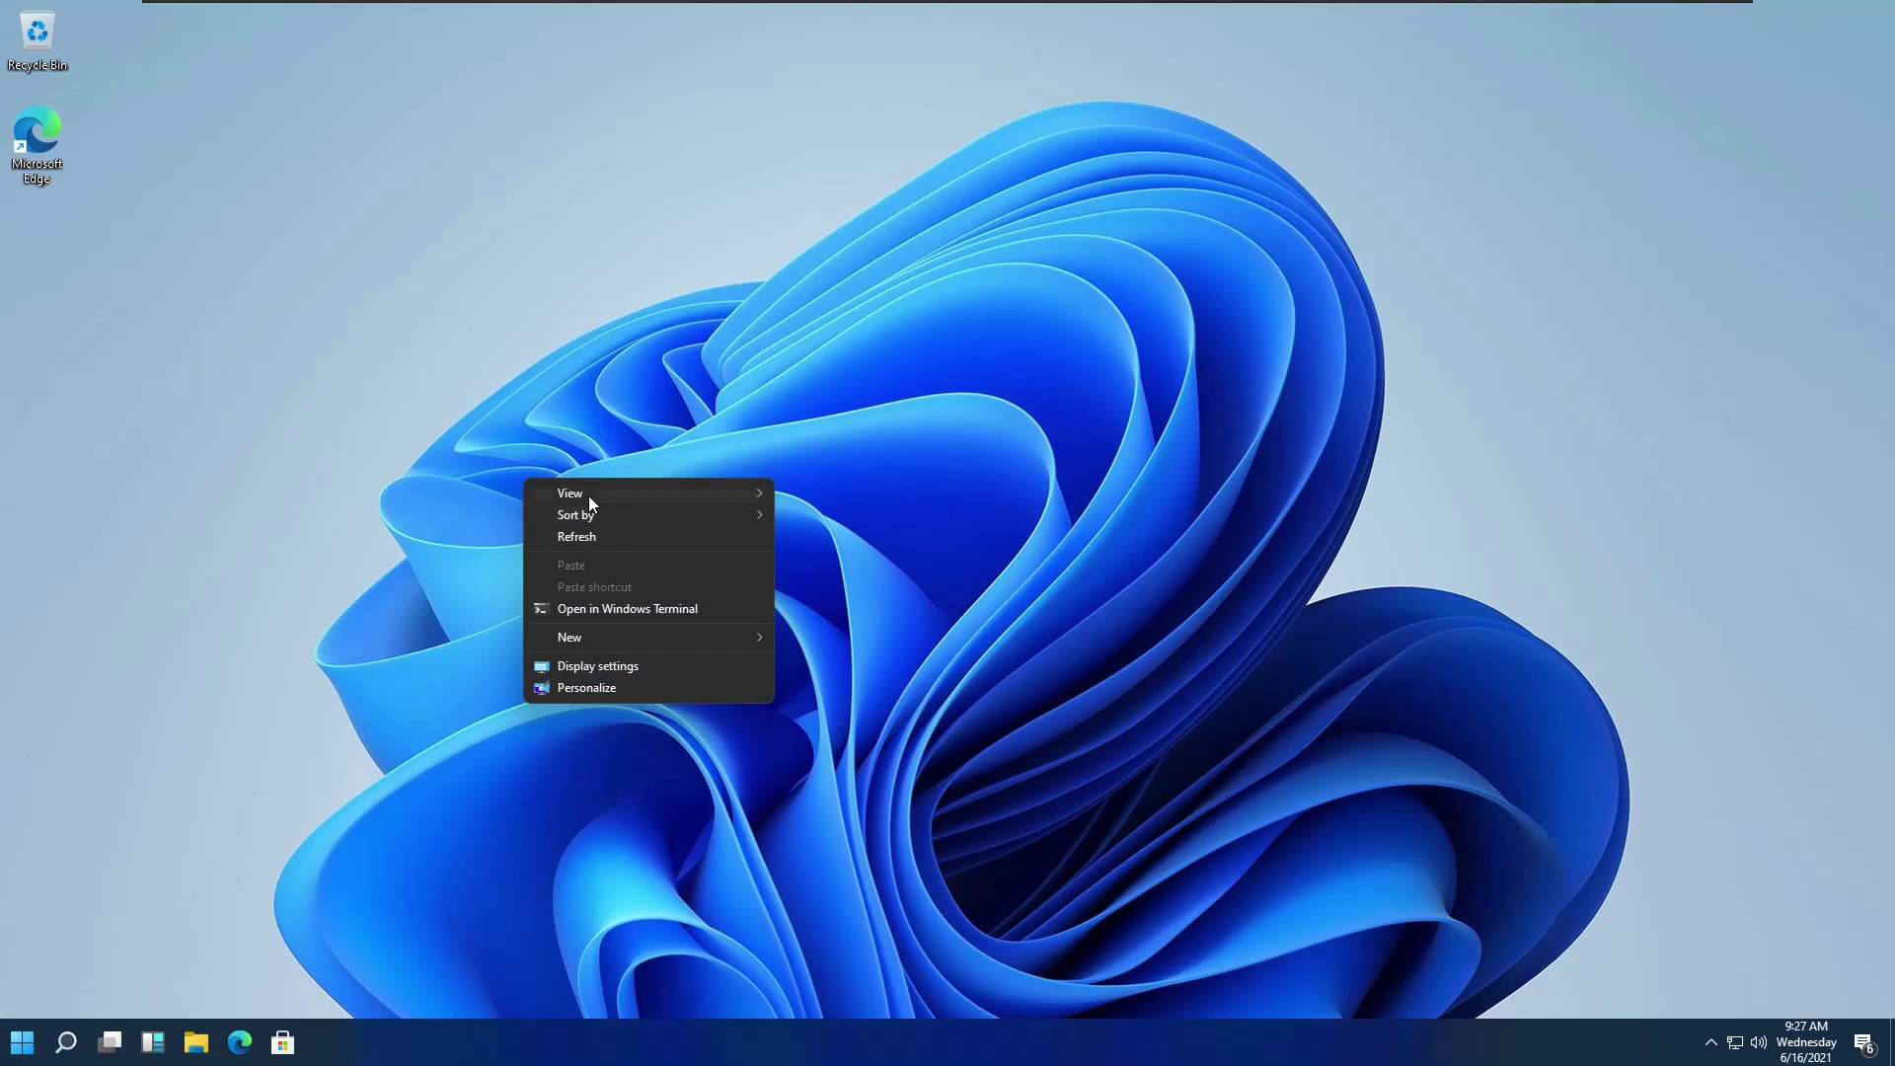
mouse_move(734, 495)
mouse_move(620, 639)
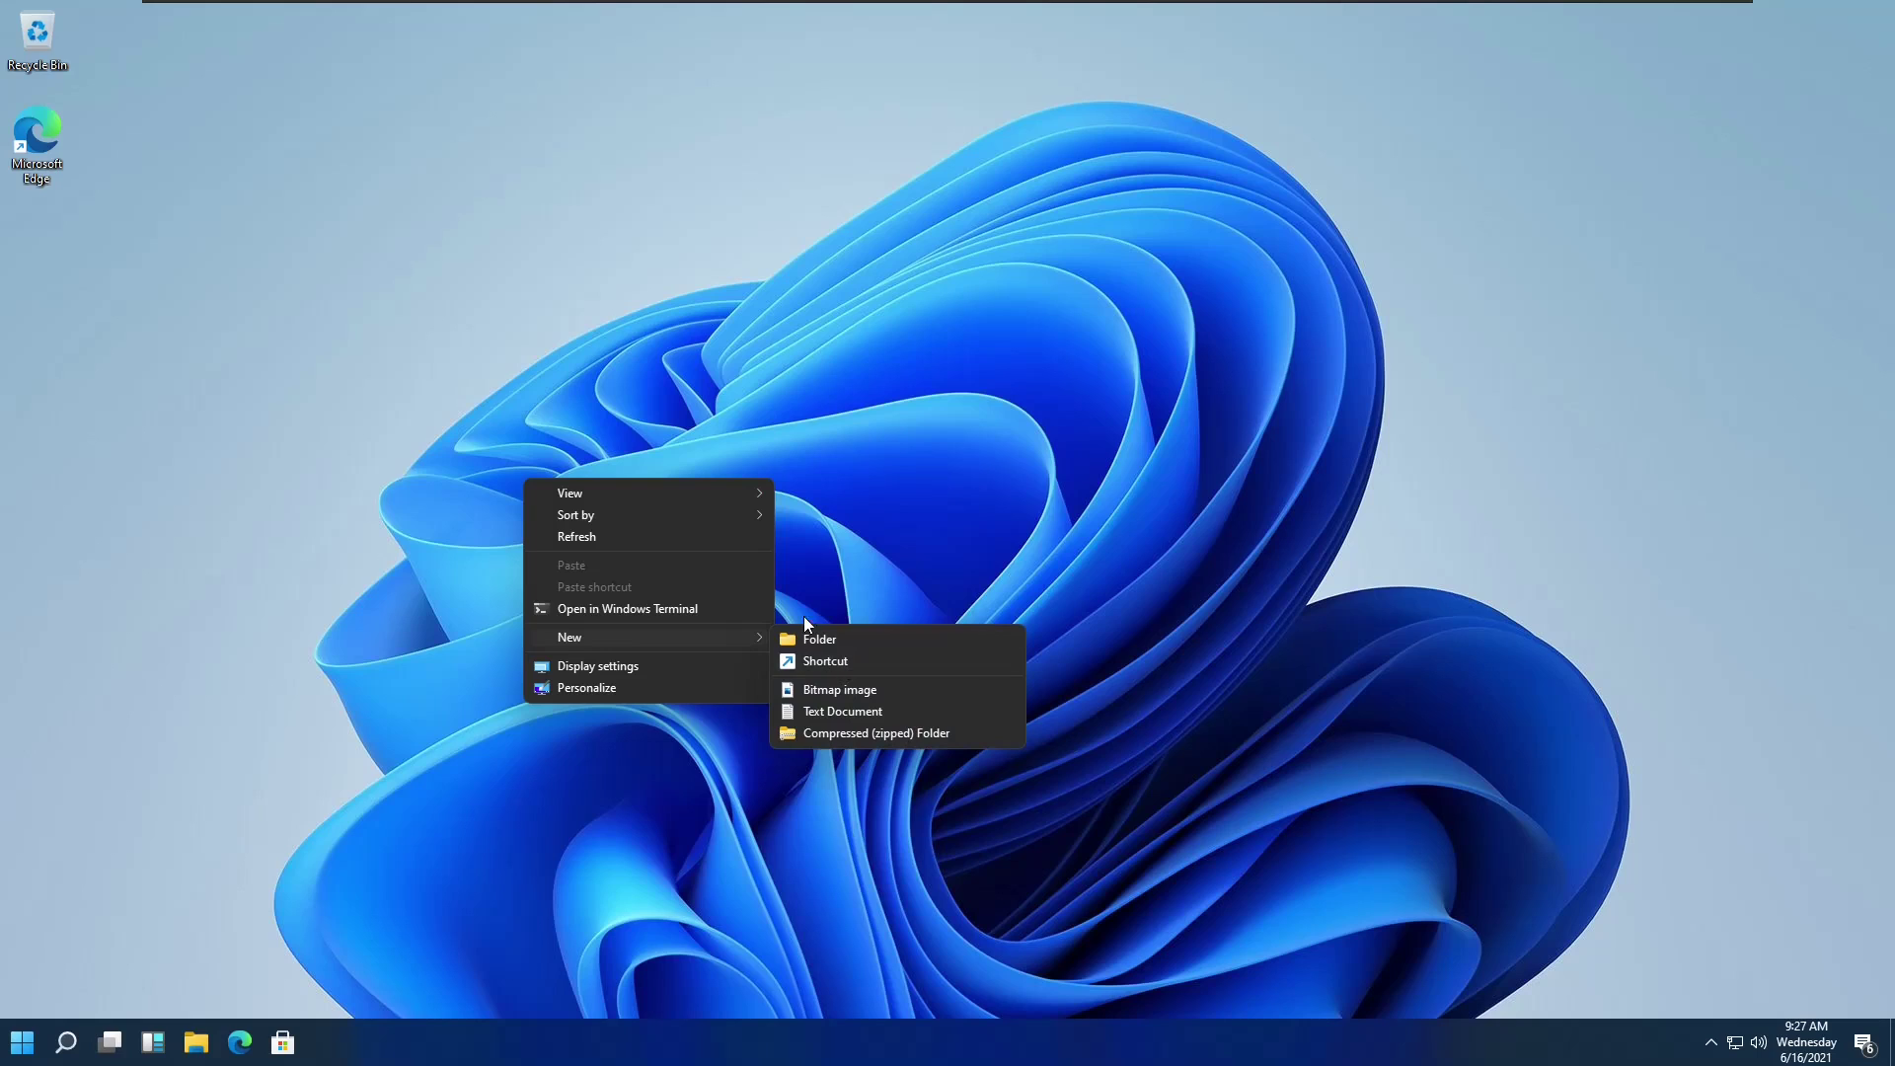
left_click(999, 545)
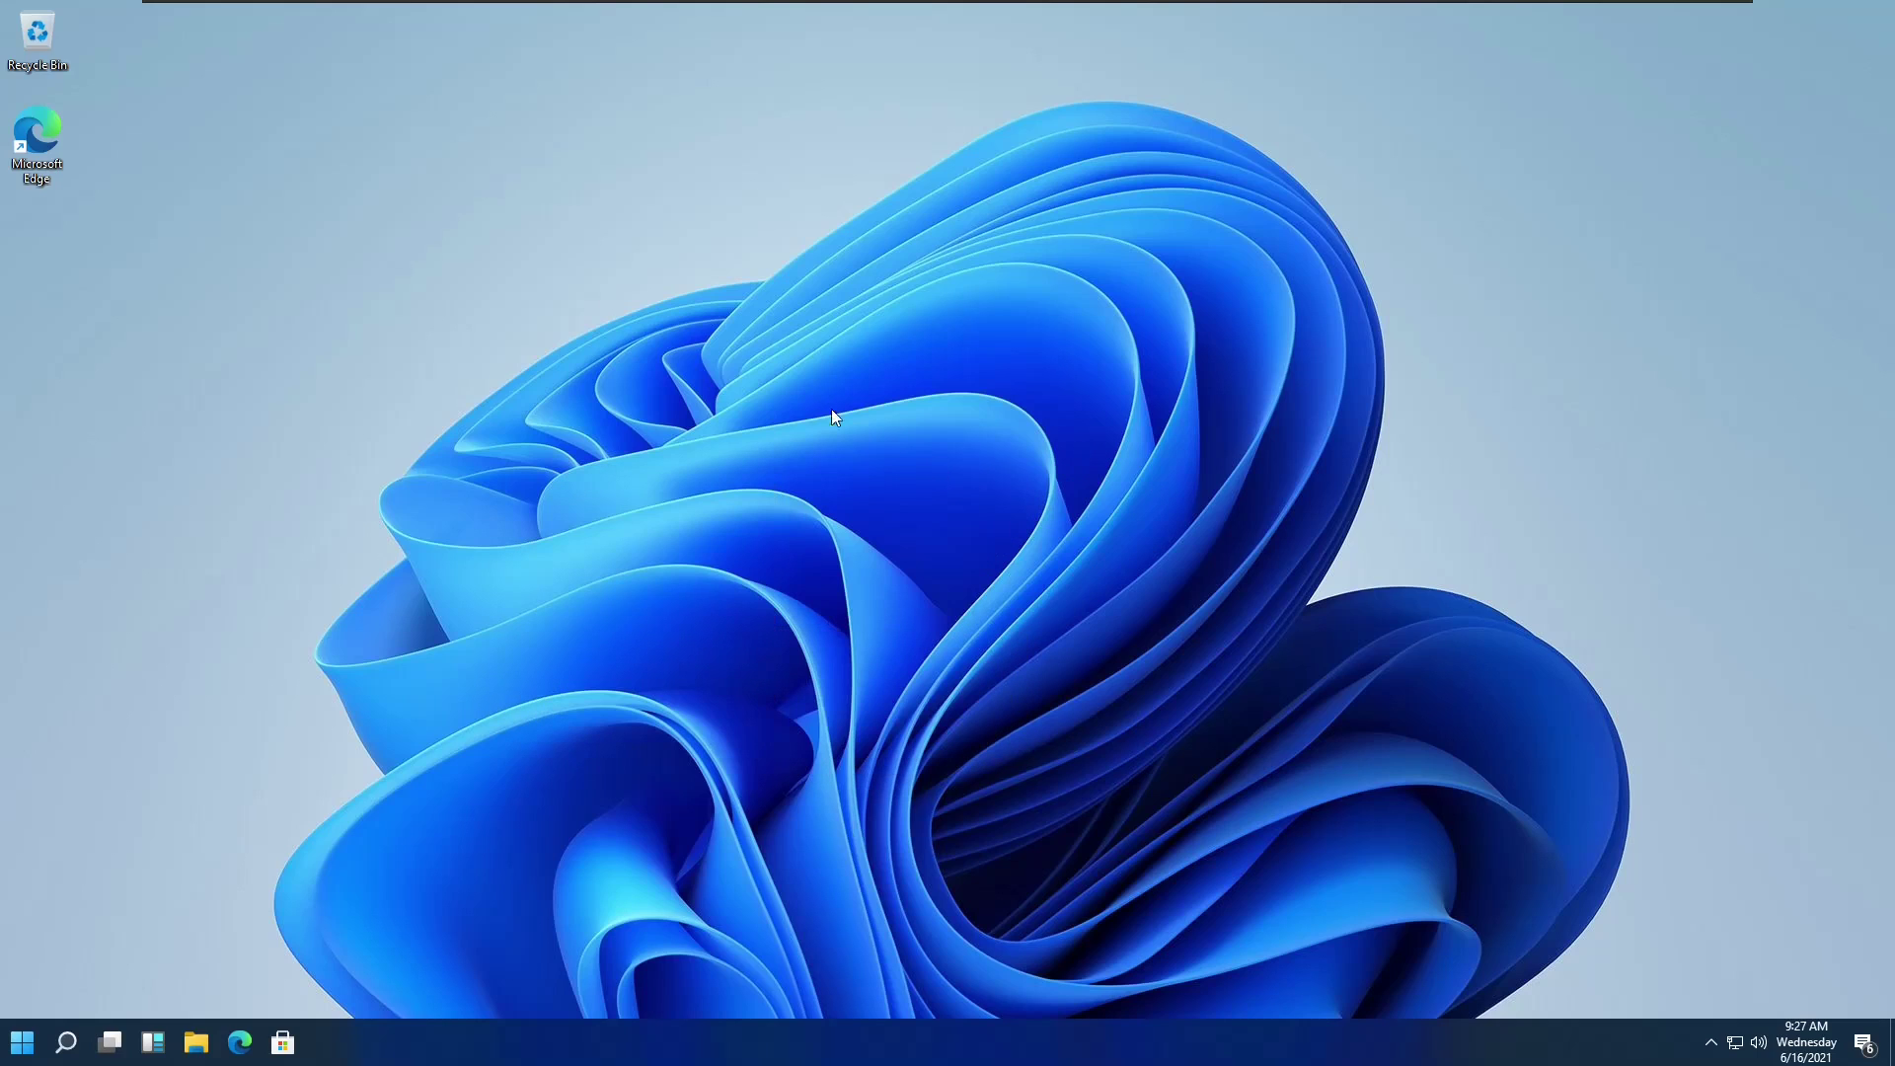
Remove the Widgets button from the taskbar.
left_click_drag(1, 562, 1569, 538)
left_click_drag(150, 1038, 193, 995)
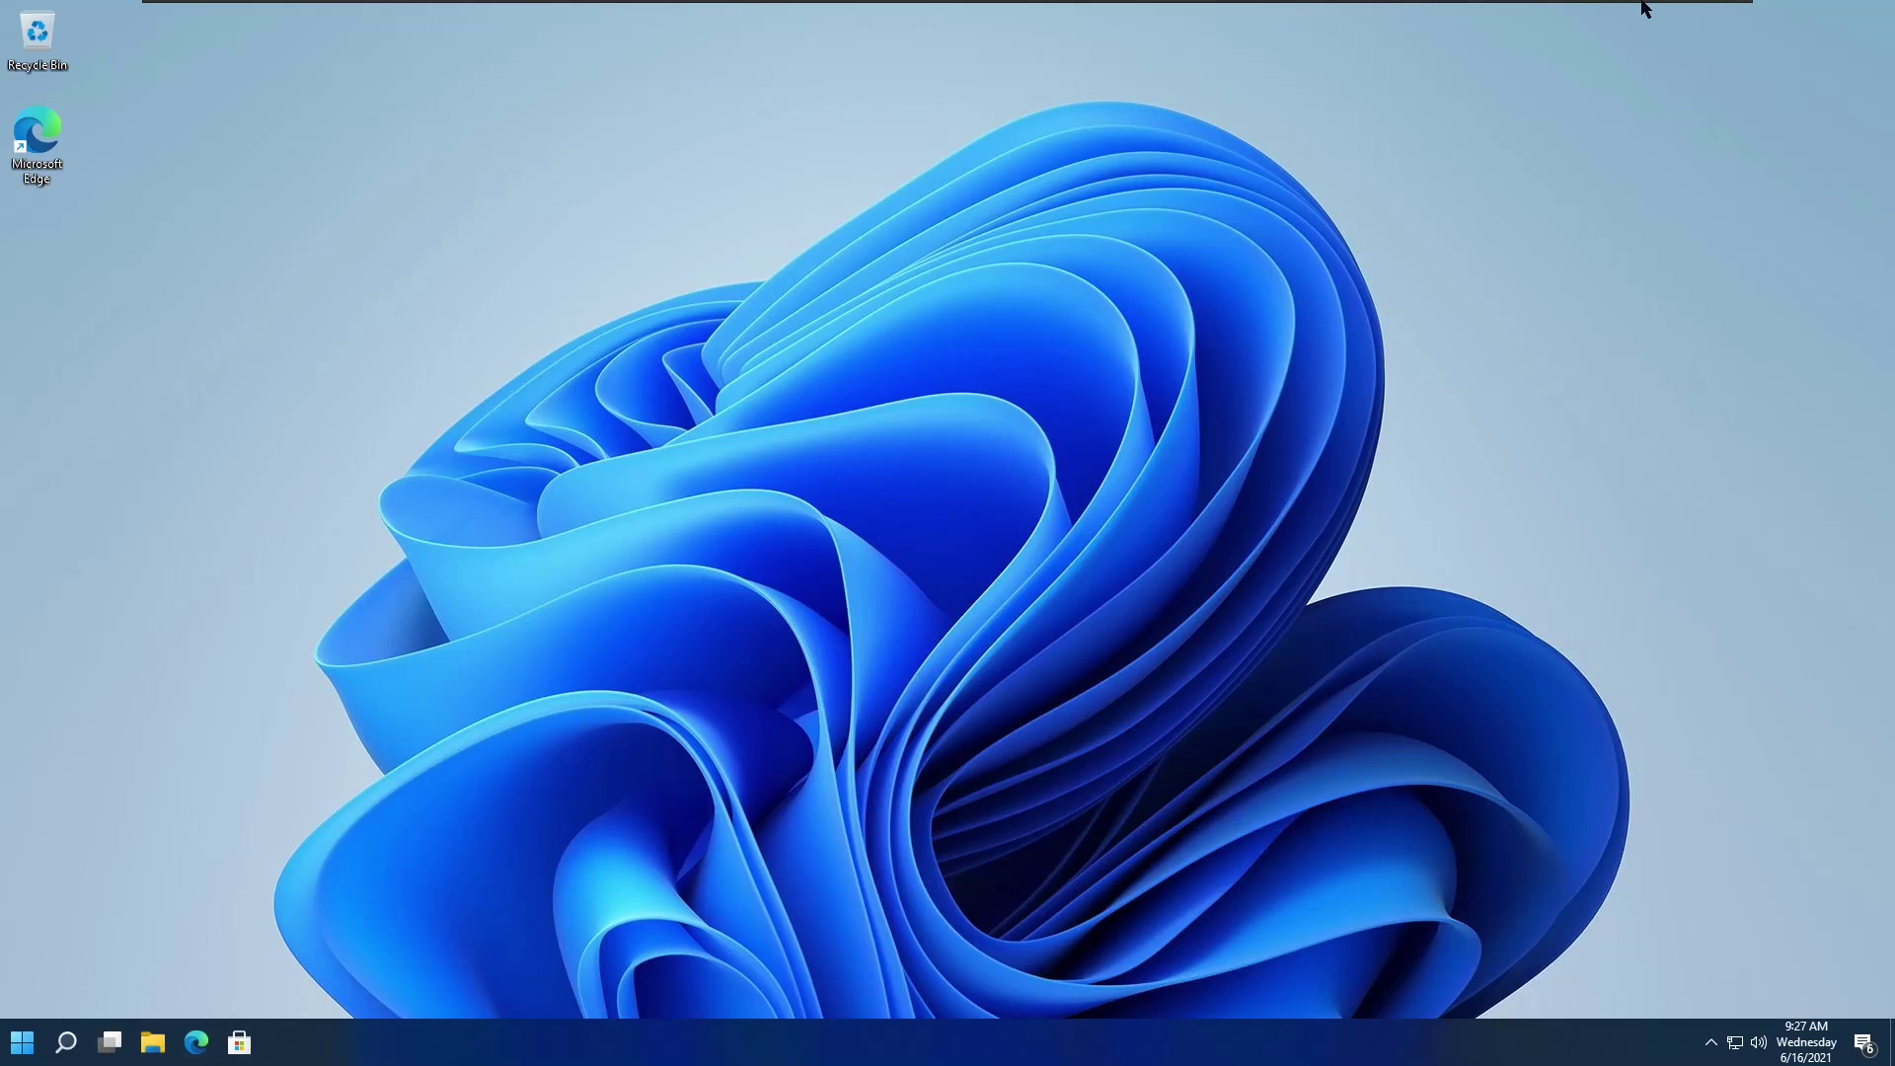
Show the power options in the Start menu.
mouse_move(1699, 8)
left_click(22, 1042)
left_click(24, 995)
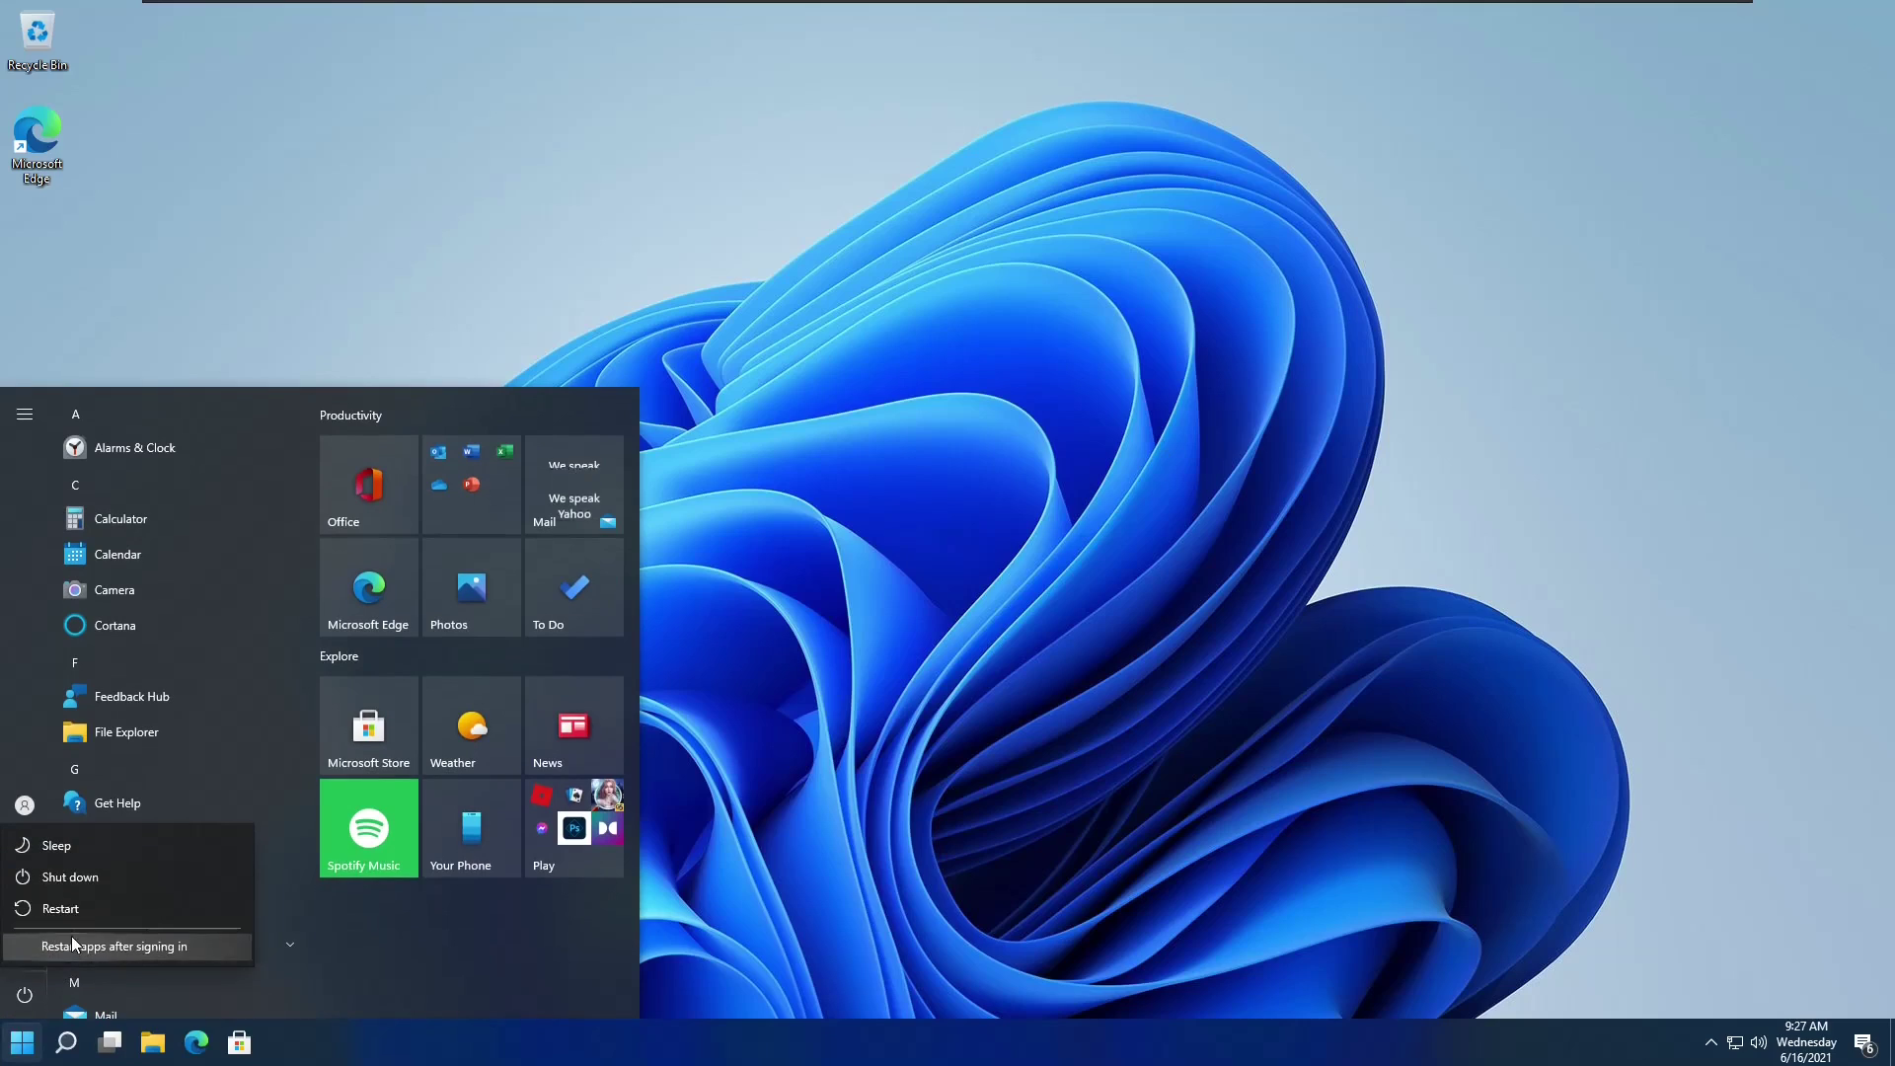